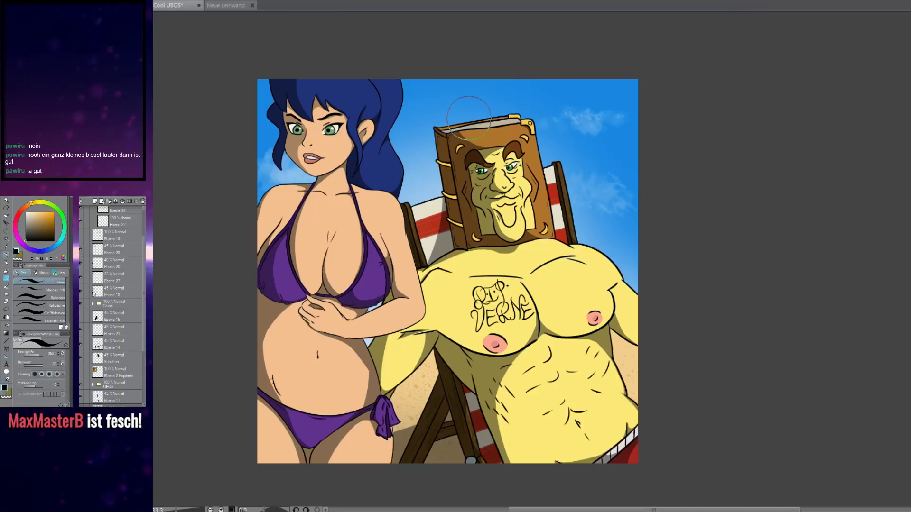
Hide the UBOS and Liegestuhl layer groups to remove the book-headed man and the deck chair from view
scroll(431, 158, up, 2)
mouse_move(370, 197)
mouse_down()
mouse_move(466, 159)
mouse_move(452, 133)
mouse_up()
scroll(110, 310, up, 3)
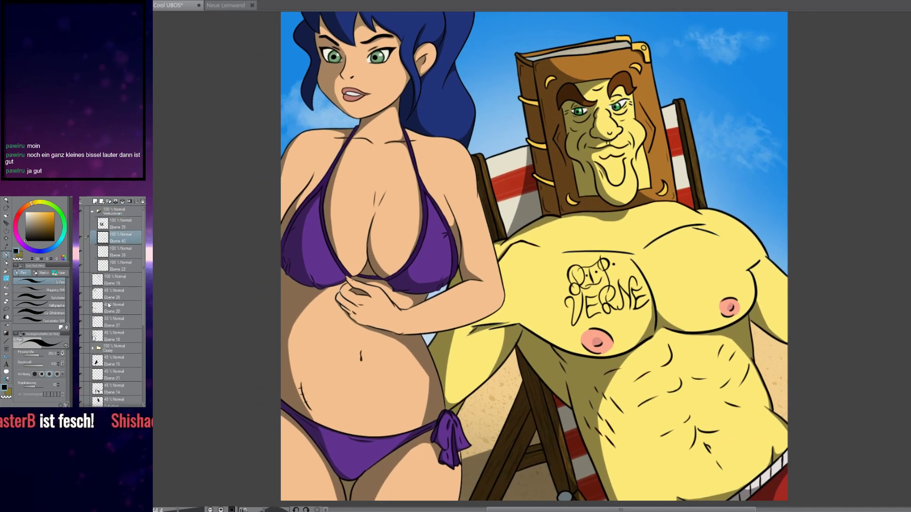
scroll(108, 306, down, 5)
click(81, 324)
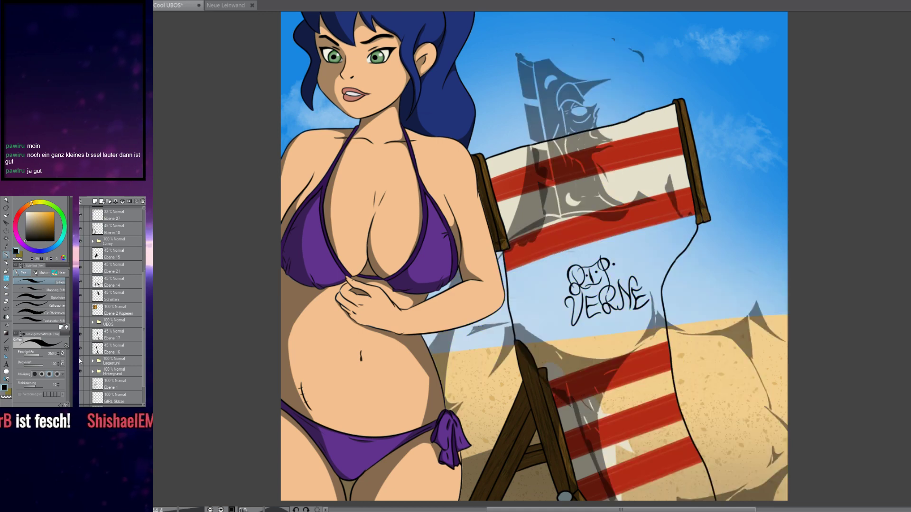
click(80, 363)
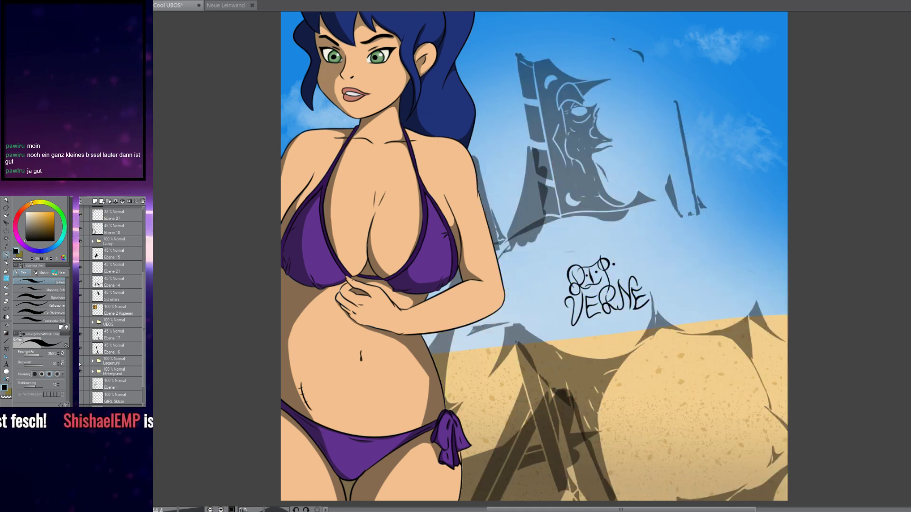
Hide the woman's layer group and examine the remaining shadow layers over the beach background
scroll(676, 344, up, 1)
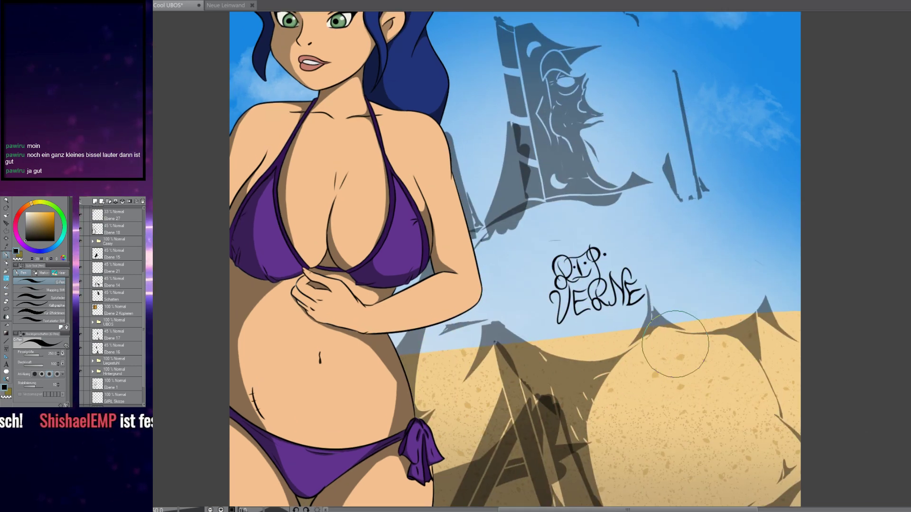
scroll(676, 344, down, 1)
scroll(666, 328, down, 1)
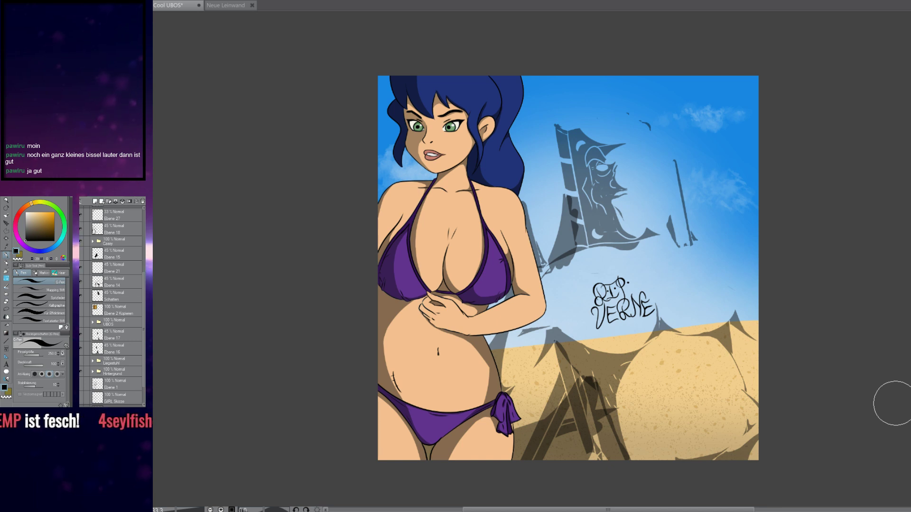
scroll(106, 337, down, 2)
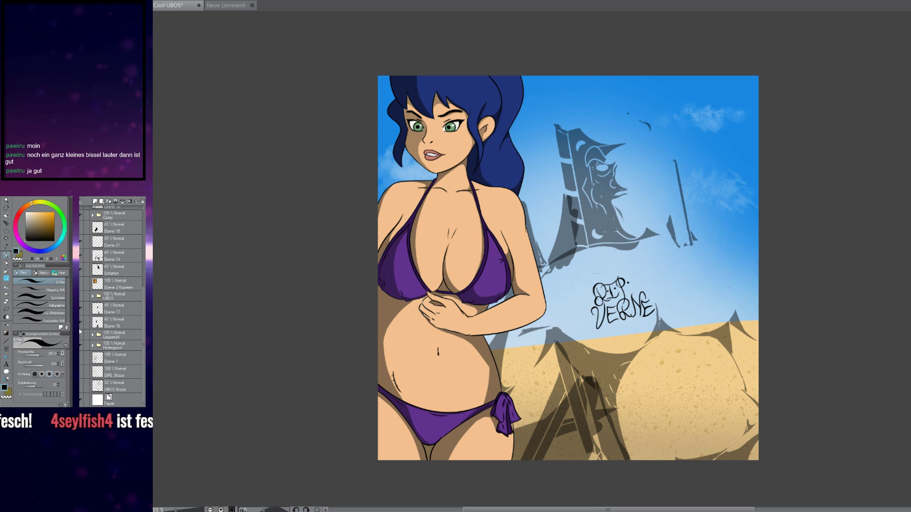
scroll(80, 301, up, 3)
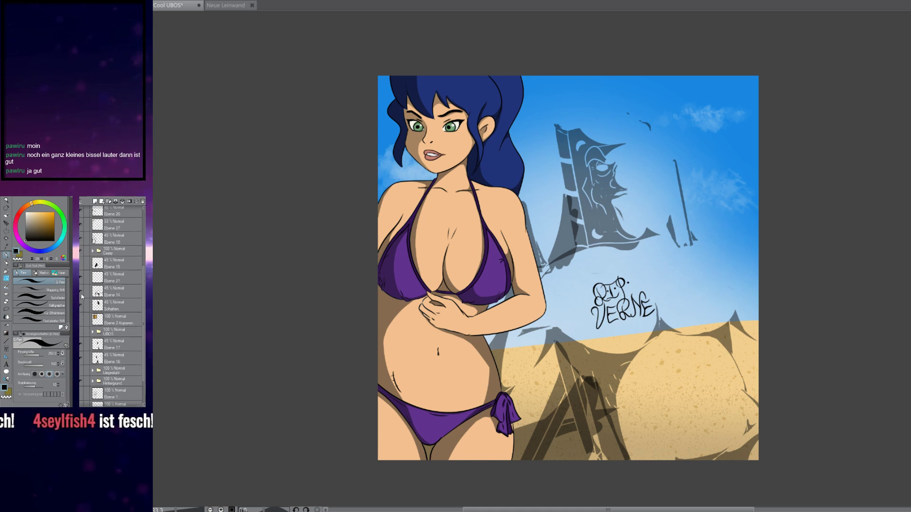
click(81, 254)
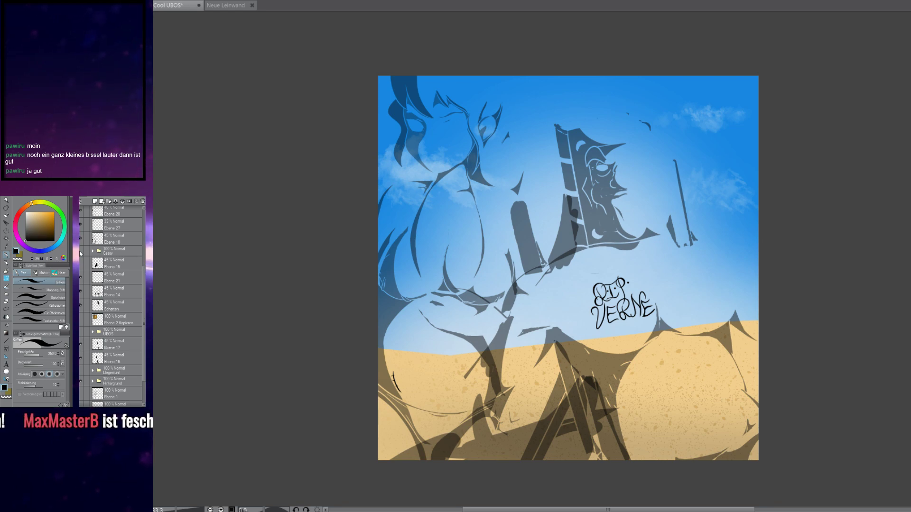
scroll(650, 190, up, 8)
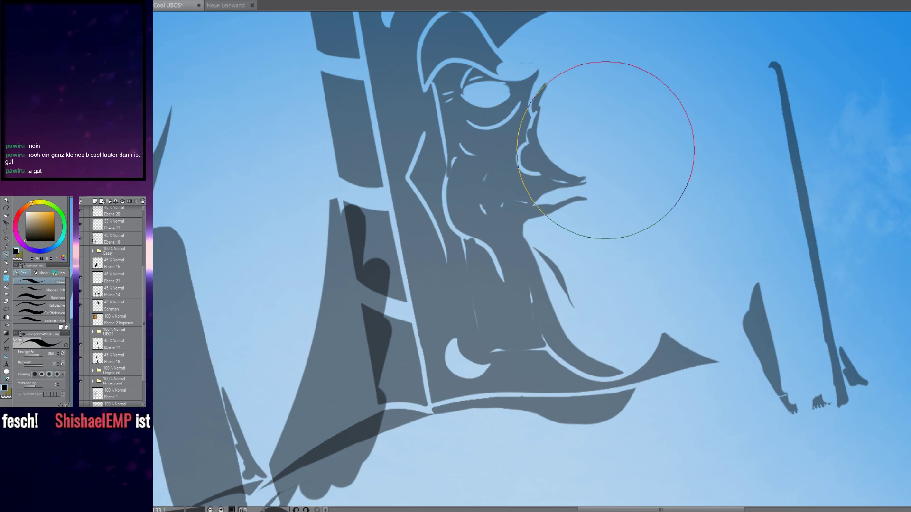
scroll(620, 155, down, 8)
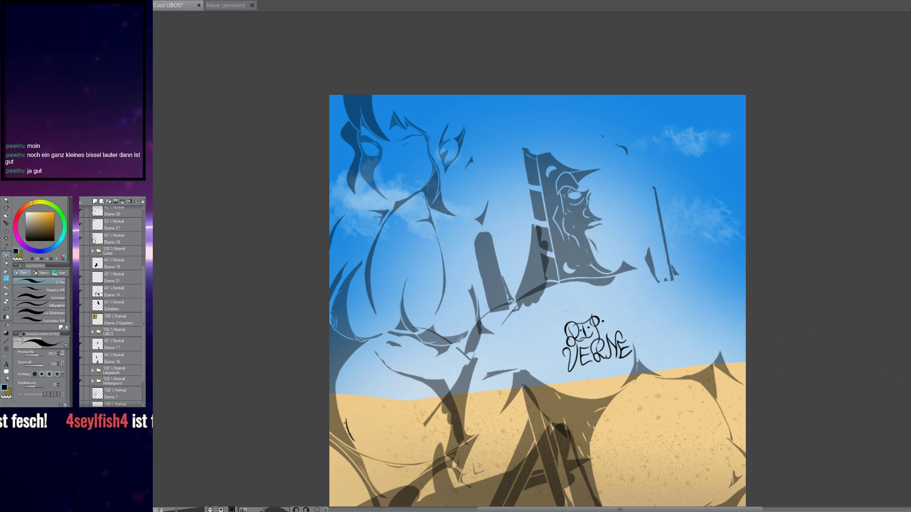
Show the UBOS, Liegestuhl and woman's layer groups again
click(82, 335)
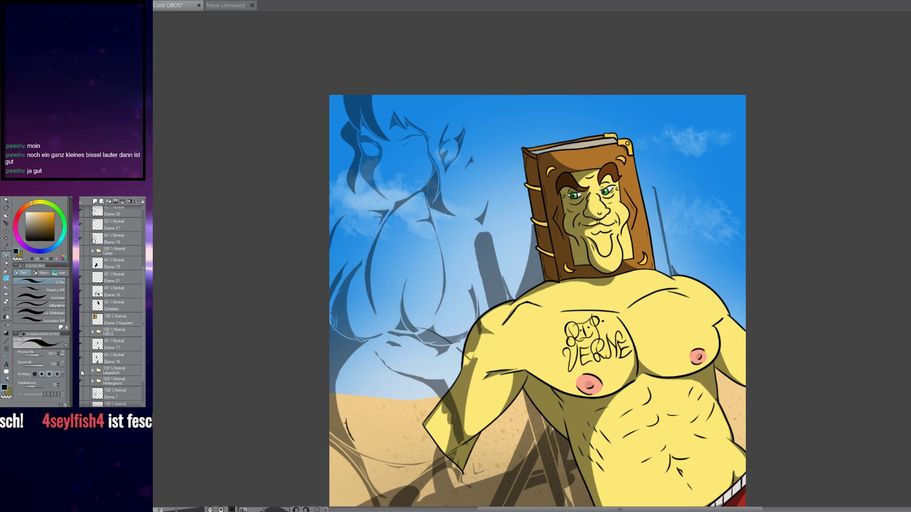
click(81, 372)
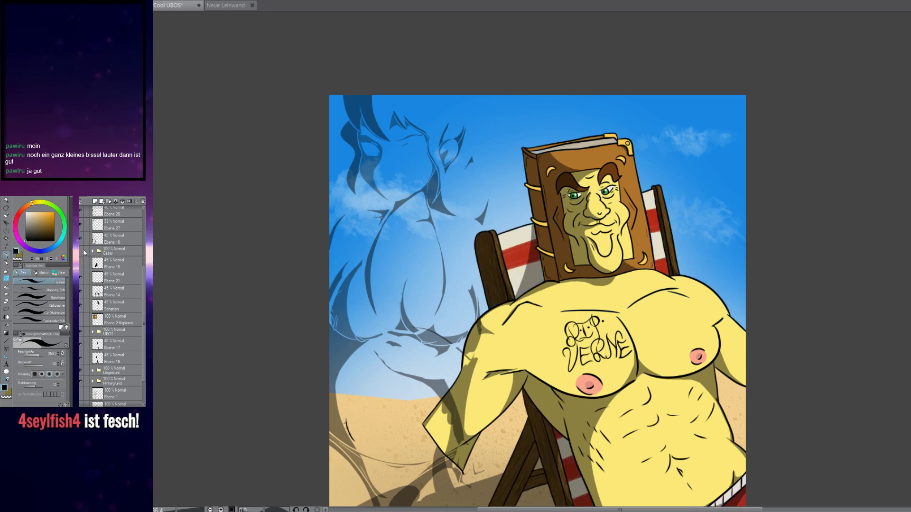
click(85, 251)
scroll(579, 304, down, 3)
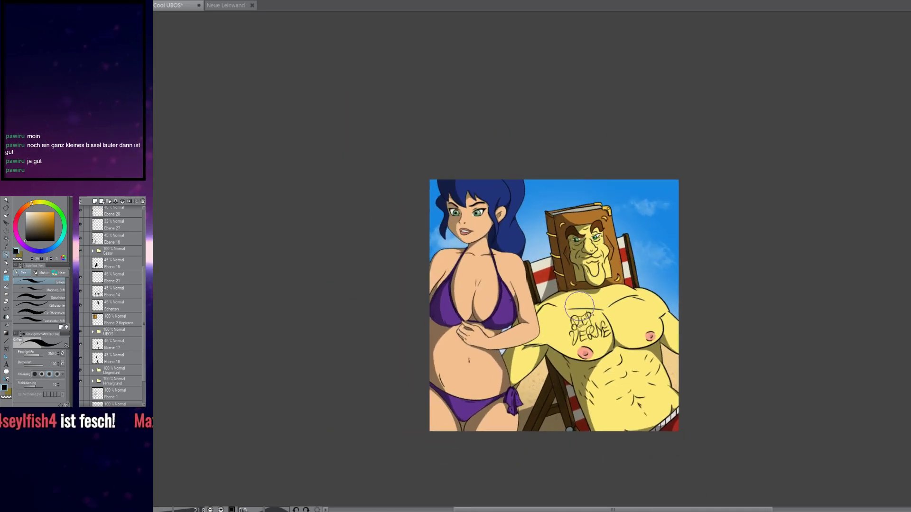
Examine the "R.I.P. VERNE" tattoo lettering on the book-headed man's chest up close and within the whole picture
scroll(579, 306, up, 5)
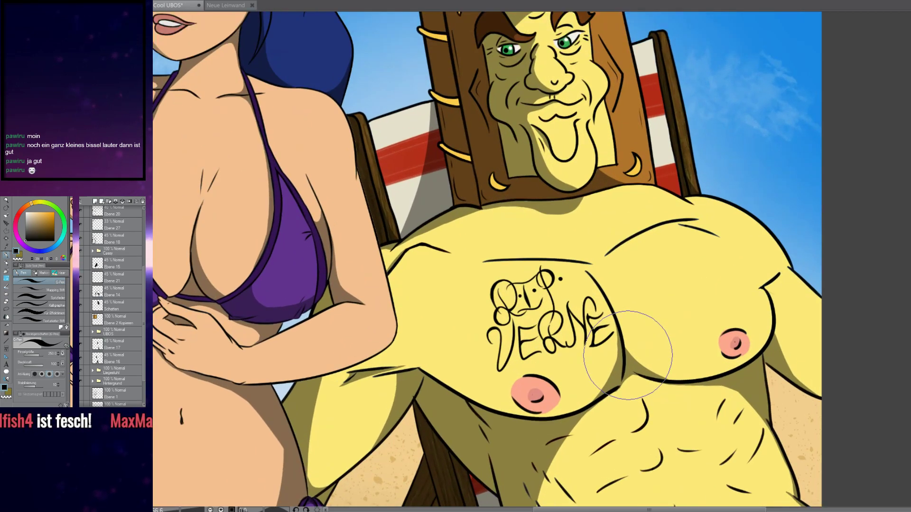
scroll(533, 351, up, 2)
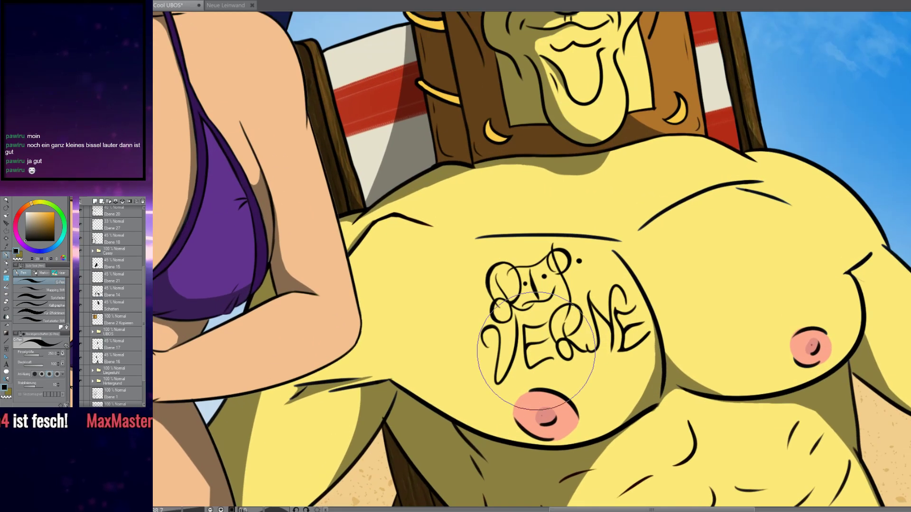
scroll(532, 351, up, 4)
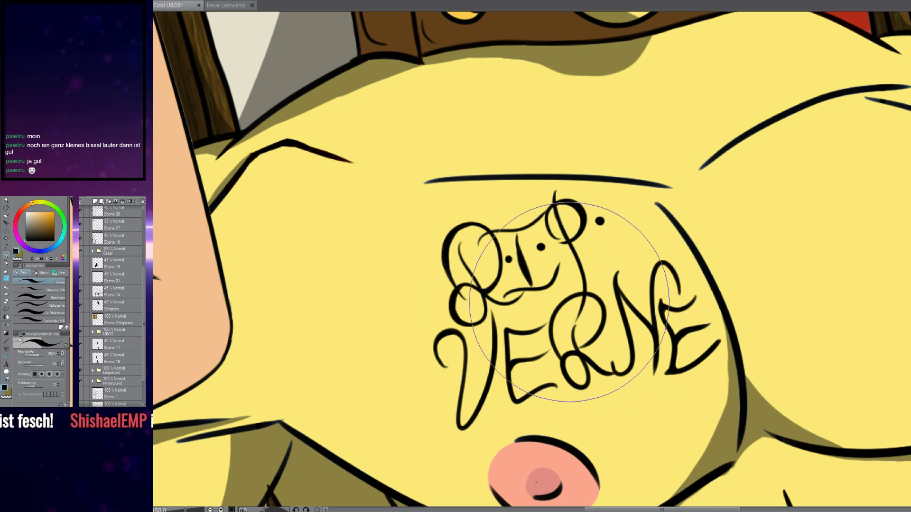
scroll(551, 303, up, 1)
scroll(554, 303, down, 4)
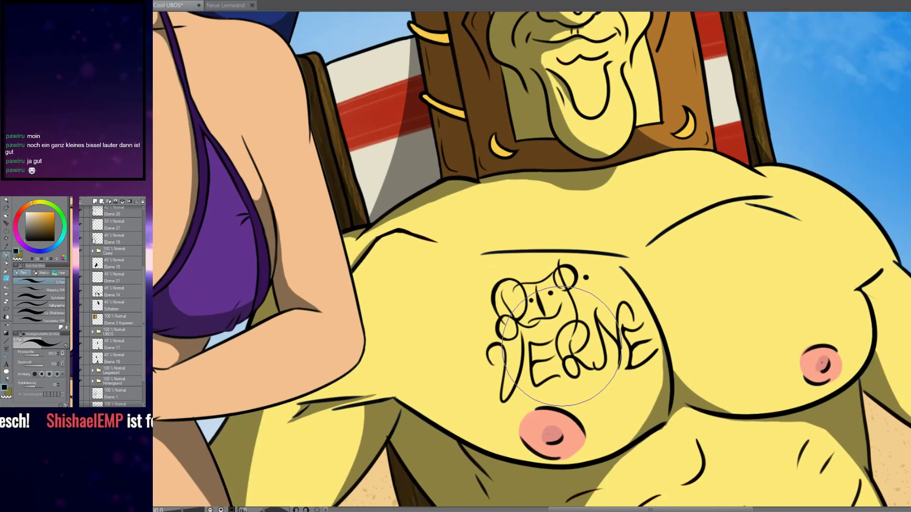
scroll(562, 347, up, 3)
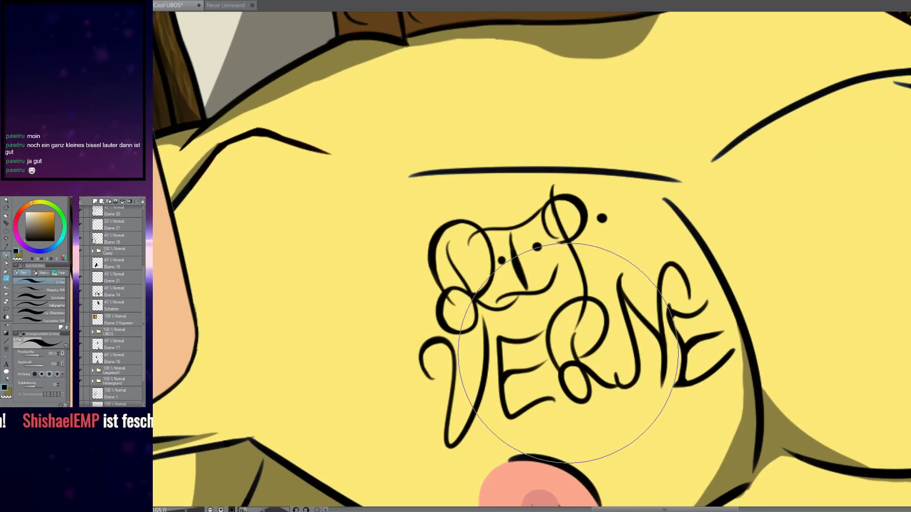
scroll(565, 351, down, 2)
scroll(568, 359, down, 4)
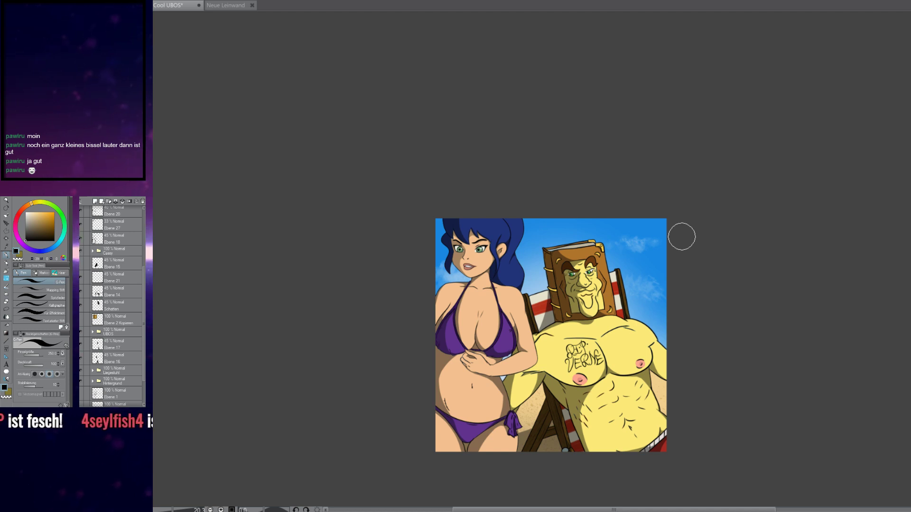
Transform the VERNE lettering layer, moving it slightly down and left on the man's chest
scroll(122, 281, up, 4)
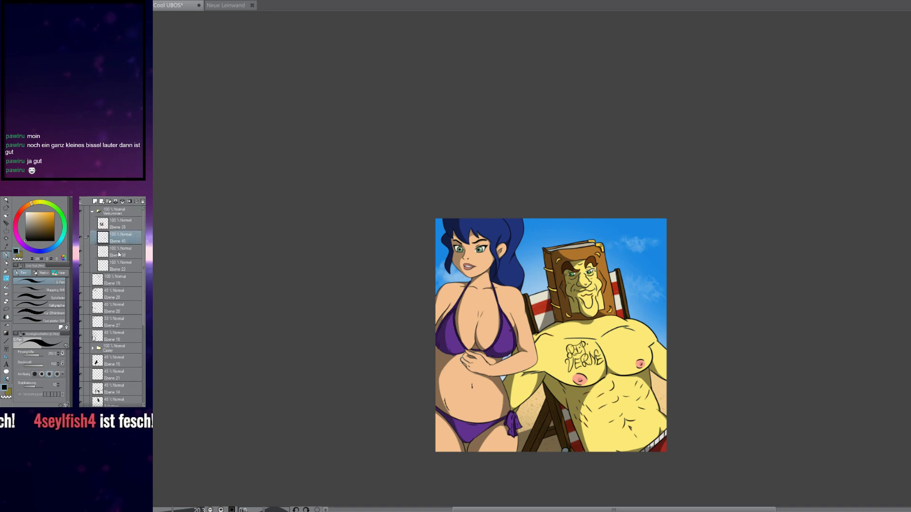
scroll(534, 352, up, 6)
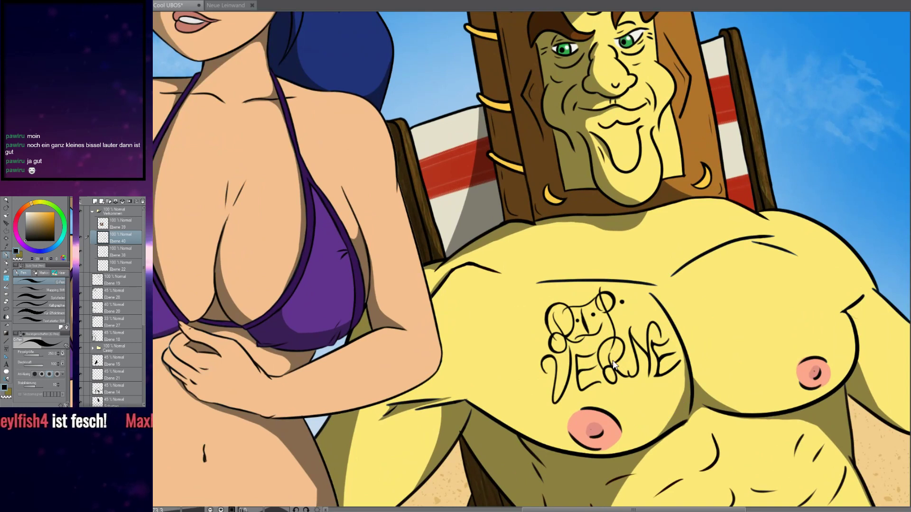
key(ctrl+t)
drag(625, 345, 604, 359)
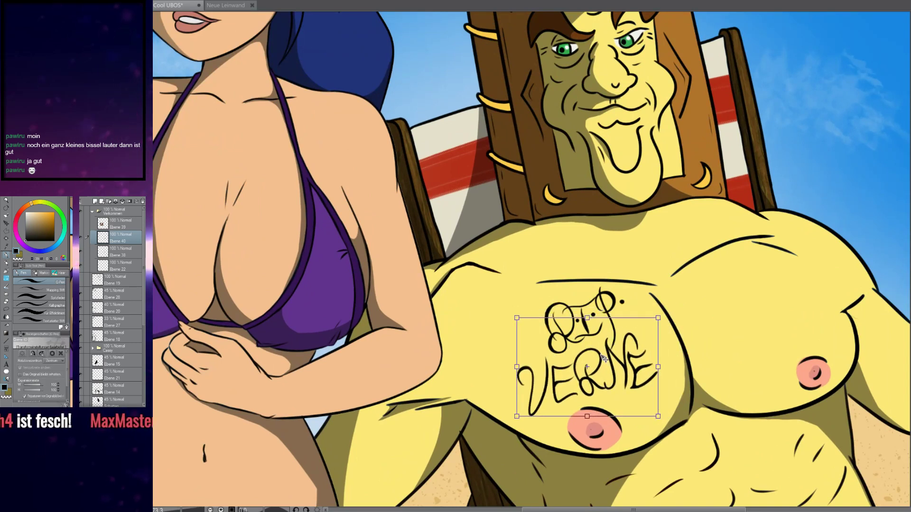
key(Return)
Transform the R.I.P. lettering layer, moving it slightly left and down so it sits above VERNE
click(115, 254)
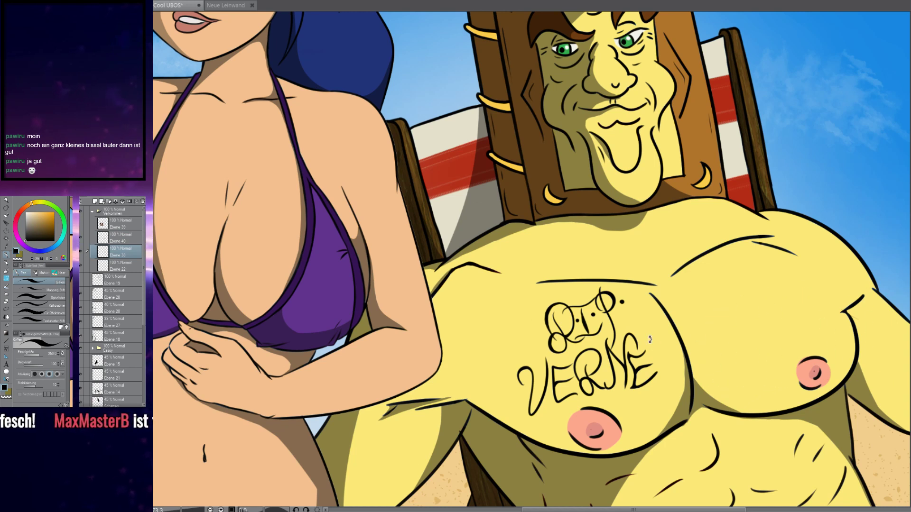
key(ctrl+t)
drag(601, 330, 575, 339)
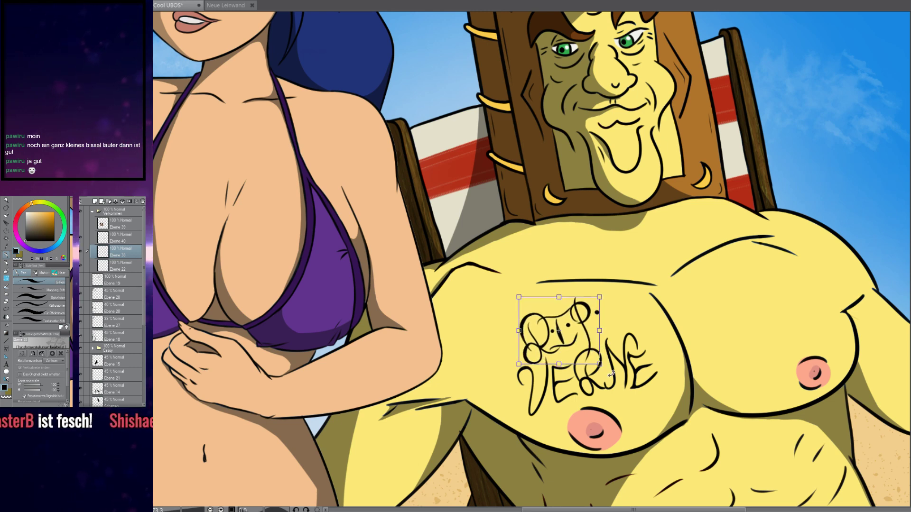
key(Return)
scroll(687, 360, down, 6)
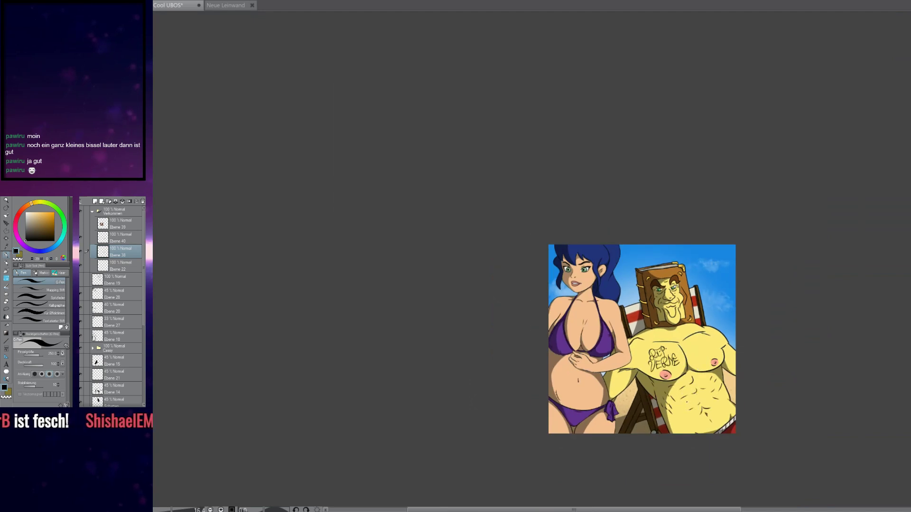
Examine the whole illustration and the woman's face, upper body, belly and bikini up close
drag(687, 401, 612, 322)
scroll(612, 322, up, 4)
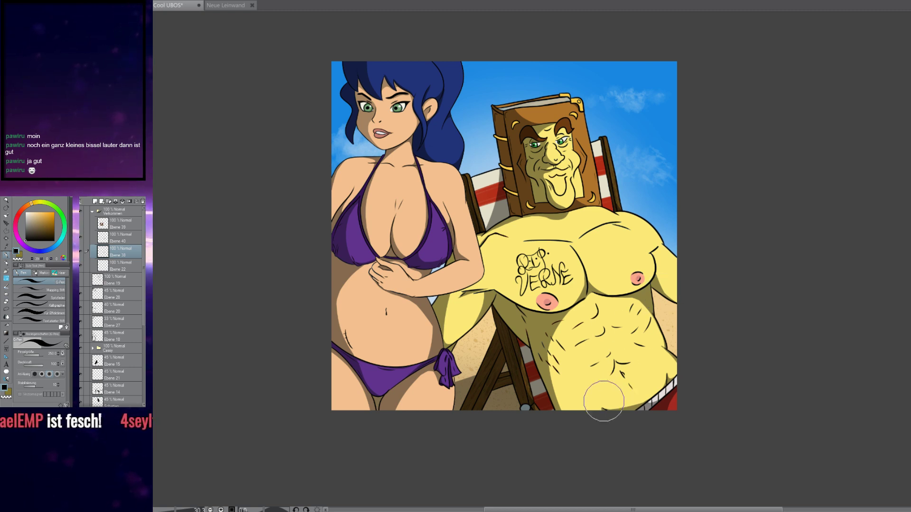
scroll(606, 386, up, 2)
scroll(596, 397, up, 1)
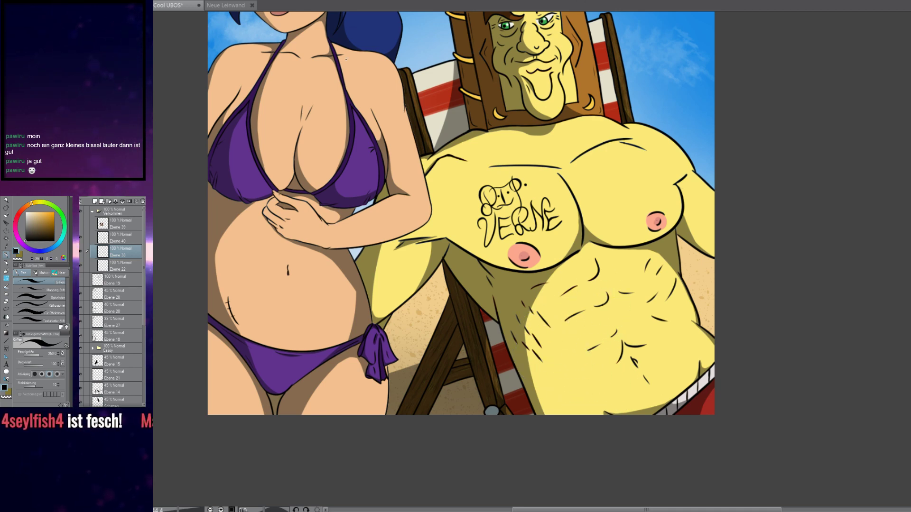
drag(361, 70, 525, 254)
scroll(443, 166, up, 3)
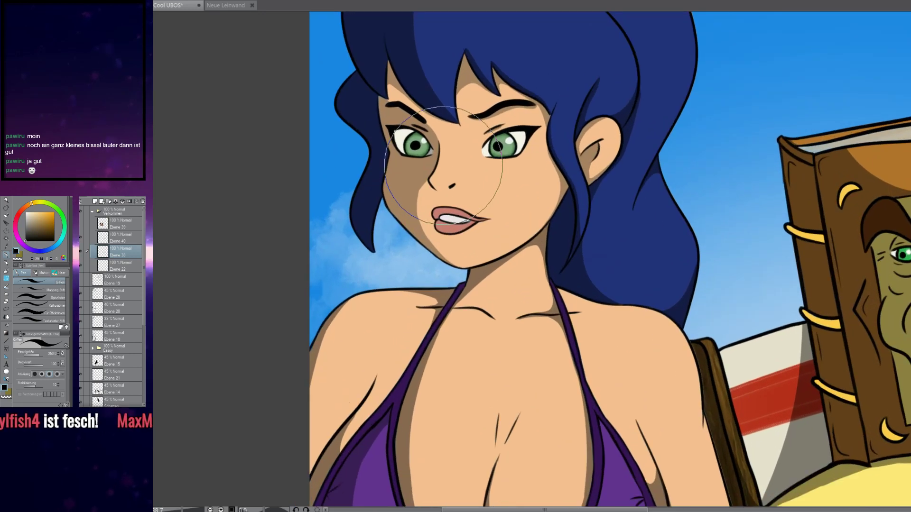
scroll(444, 164, down, 2)
scroll(443, 163, up, 2)
scroll(501, 171, down, 1)
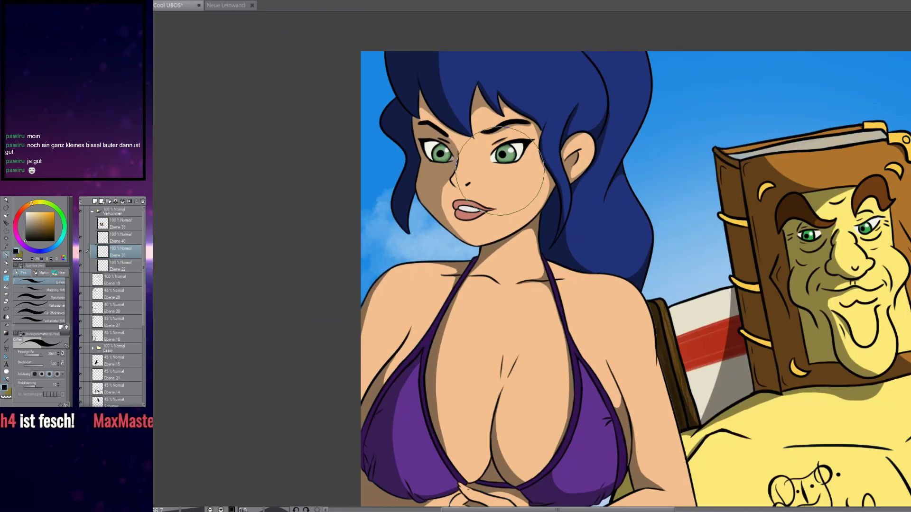
scroll(499, 170, down, 1)
scroll(467, 174, up, 2)
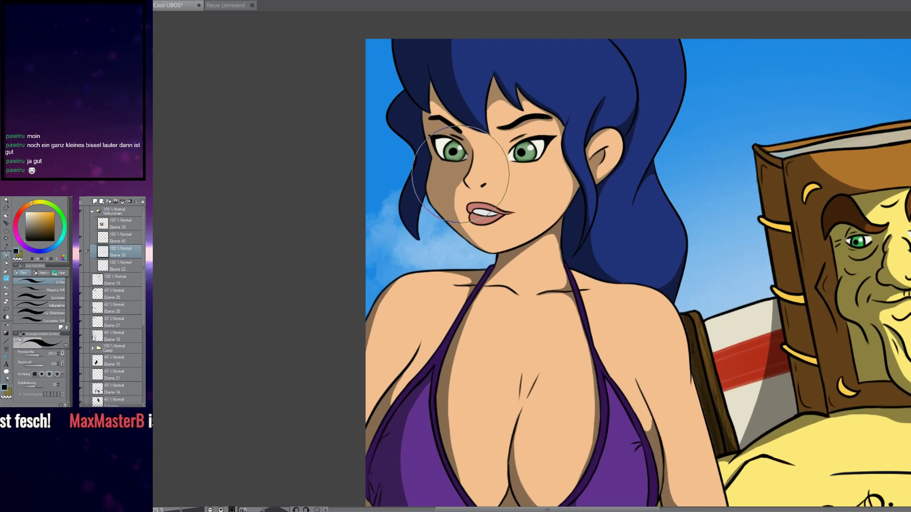
drag(522, 469, 557, 188)
scroll(521, 276, down, 2)
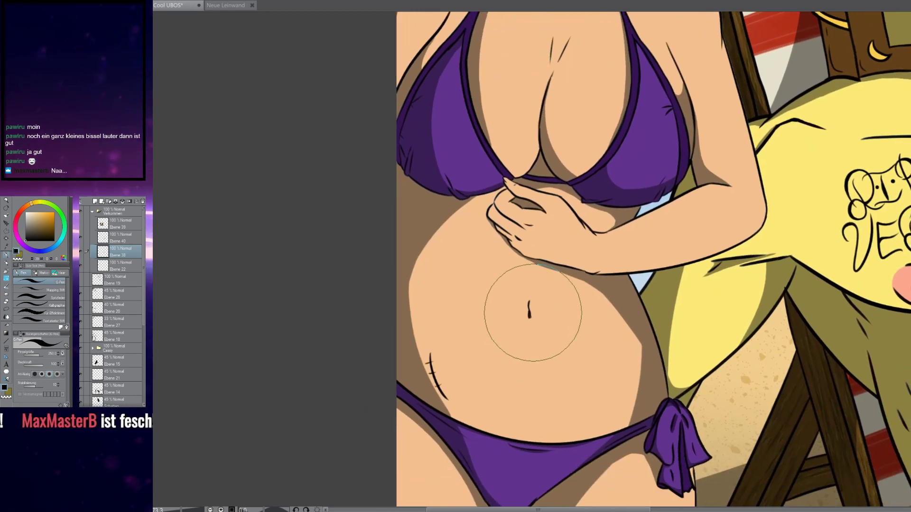
scroll(543, 253, up, 2)
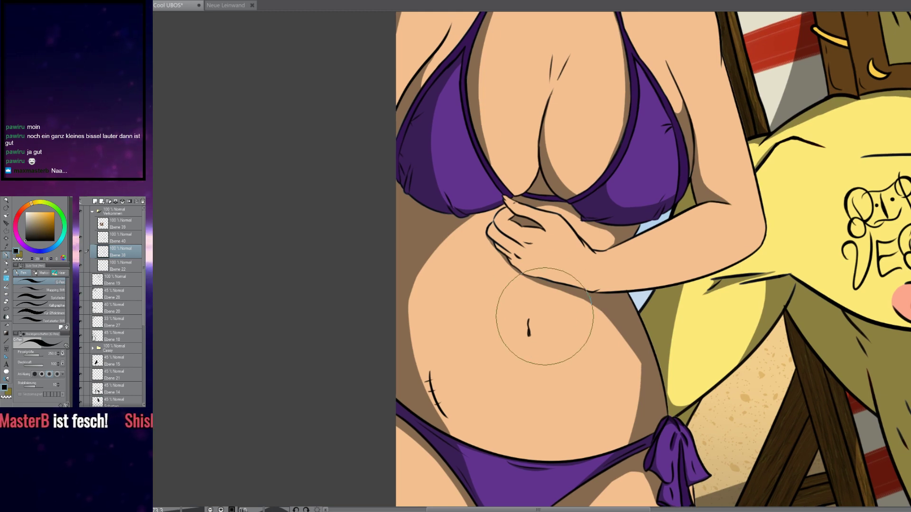
drag(579, 198, 547, 258)
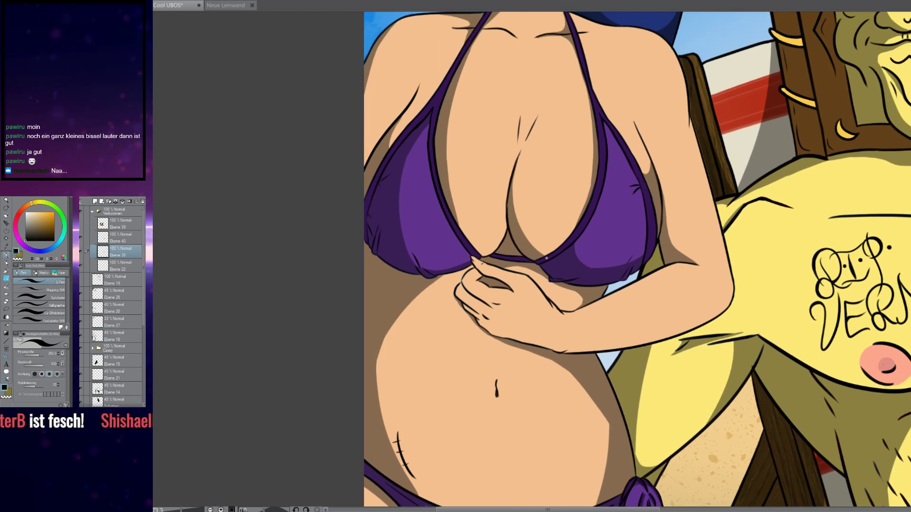
scroll(515, 343, down, 5)
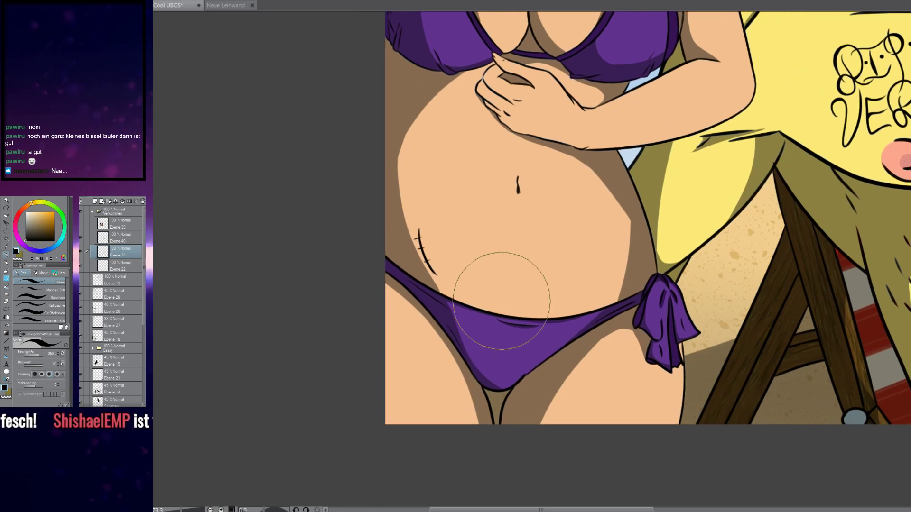
scroll(501, 300, up, 3)
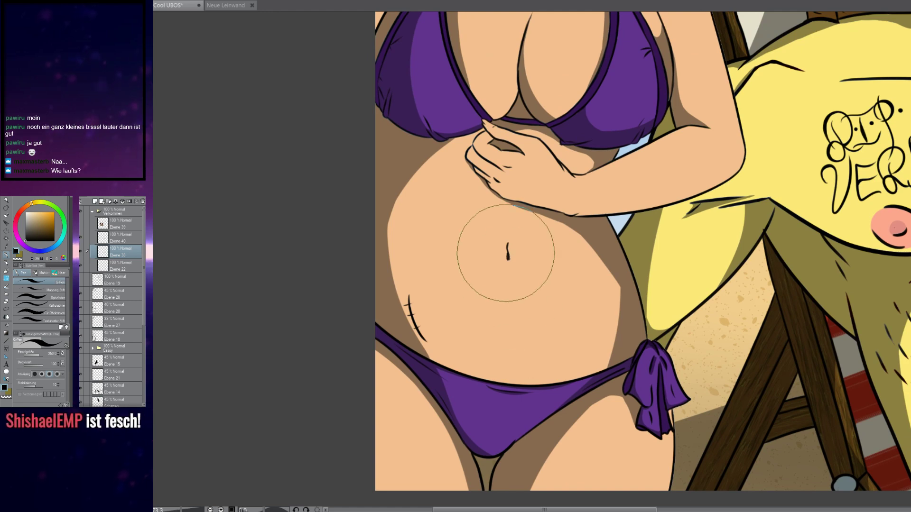
Examine the woman's bikini top, hand and belly up close and compare them with the whole illustration
drag(518, 192, 515, 355)
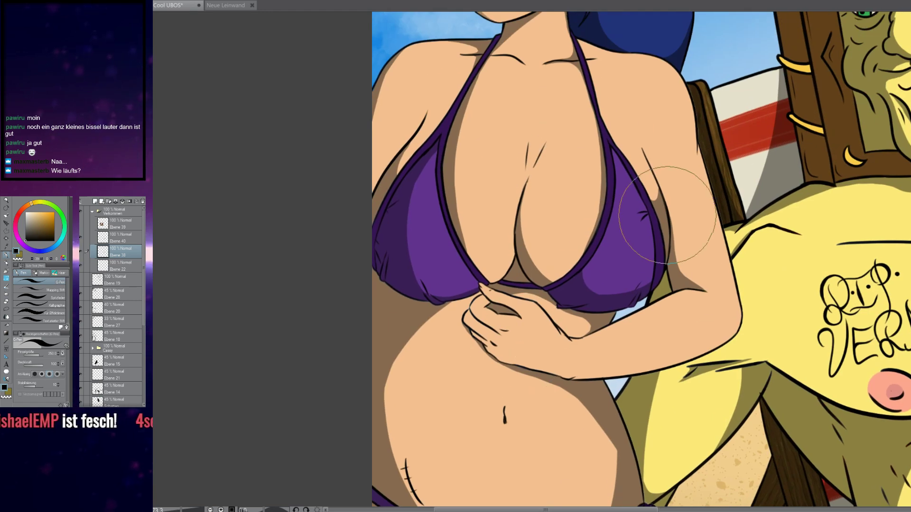
scroll(692, 185, up, 2)
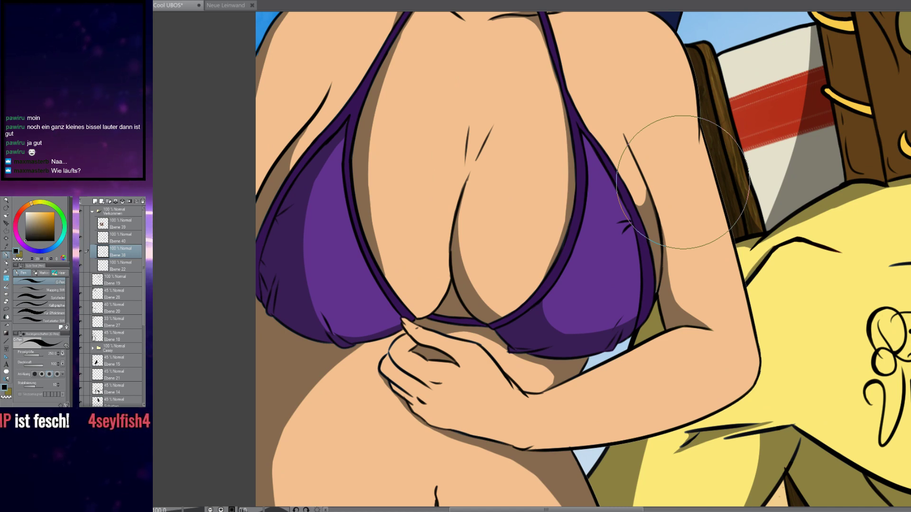
scroll(651, 197, up, 1)
scroll(651, 197, down, 7)
scroll(623, 241, down, 1)
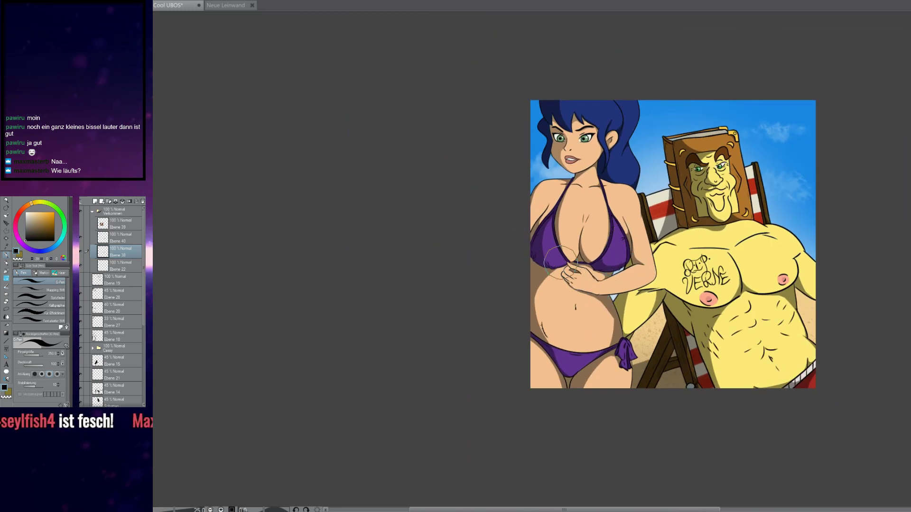
scroll(546, 201, up, 4)
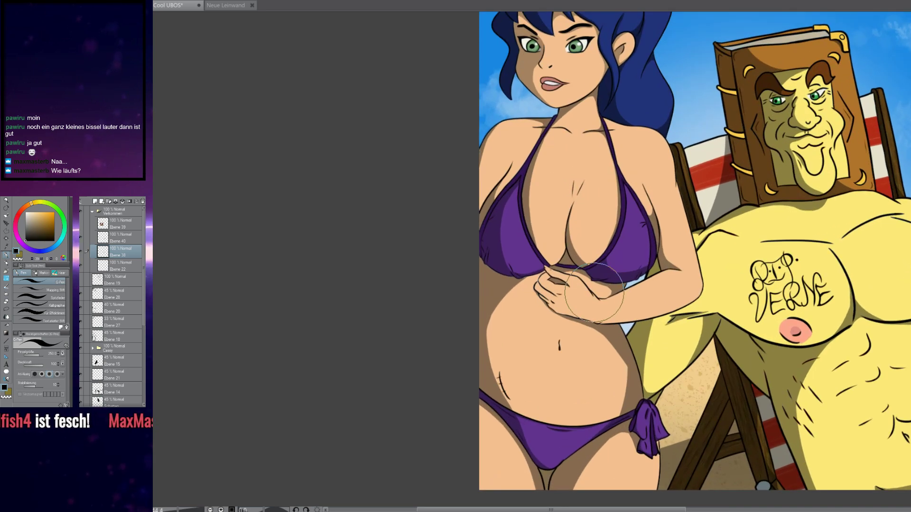
scroll(543, 305, down, 4)
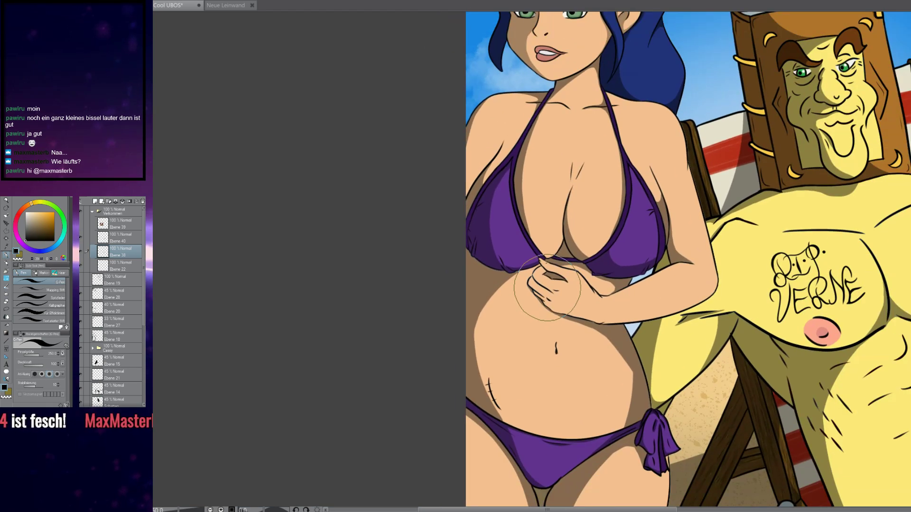
scroll(547, 287, up, 2)
scroll(547, 288, down, 3)
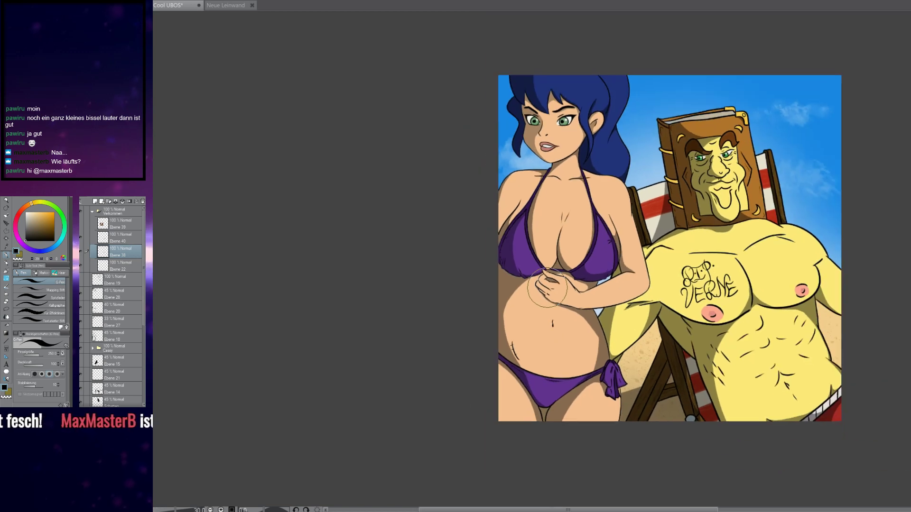
Examine the book-headed man's chest and abdomen and the deck chair legs up close
drag(706, 267, 566, 235)
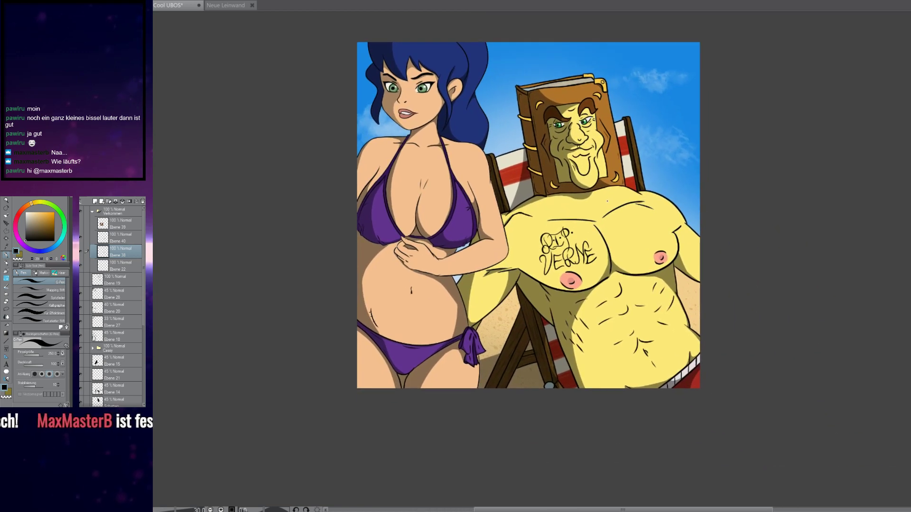
scroll(688, 250, up, 5)
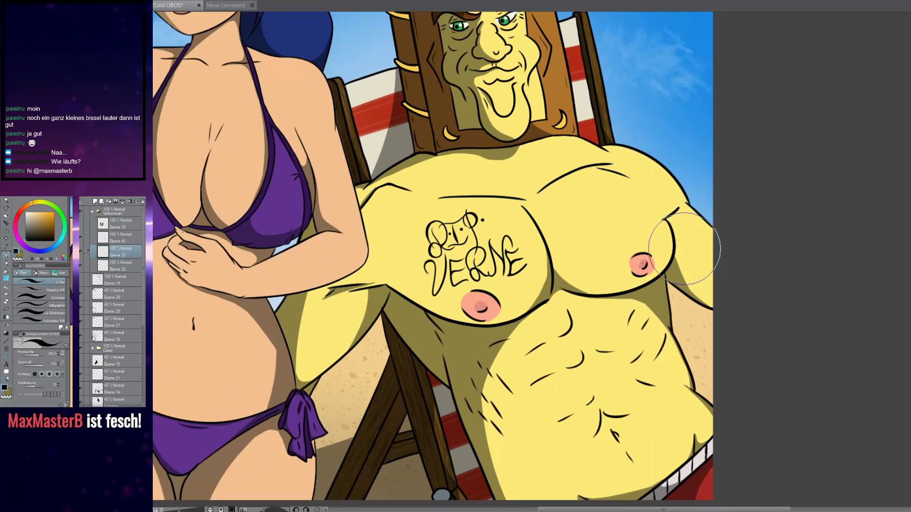
drag(551, 442, 569, 292)
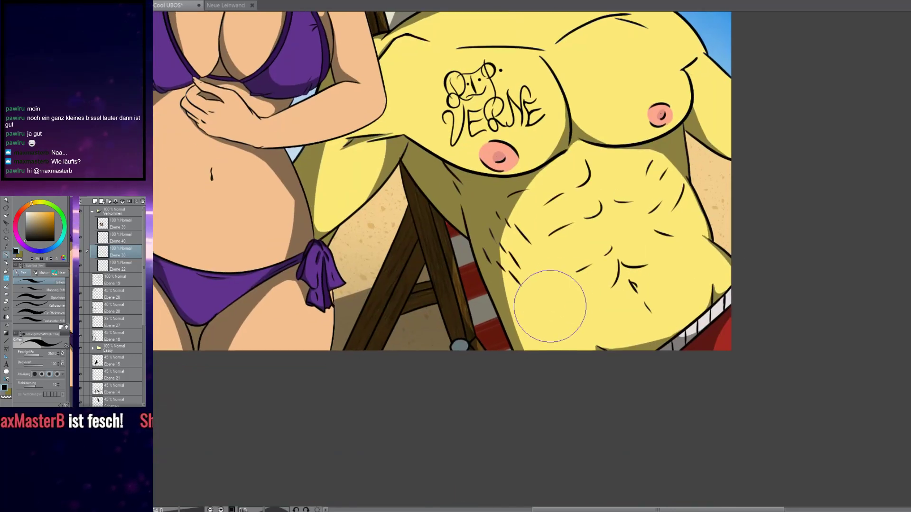
scroll(546, 304, down, 3)
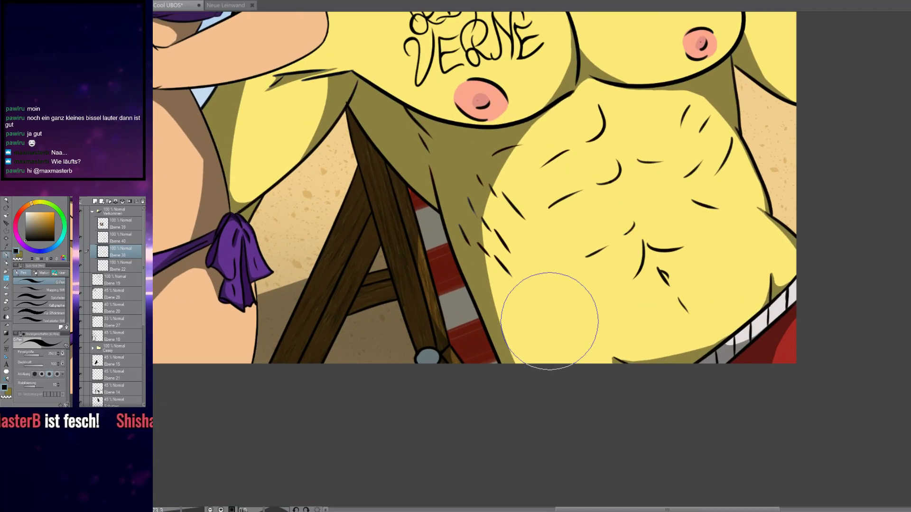
scroll(545, 322, up, 1)
scroll(550, 321, up, 1)
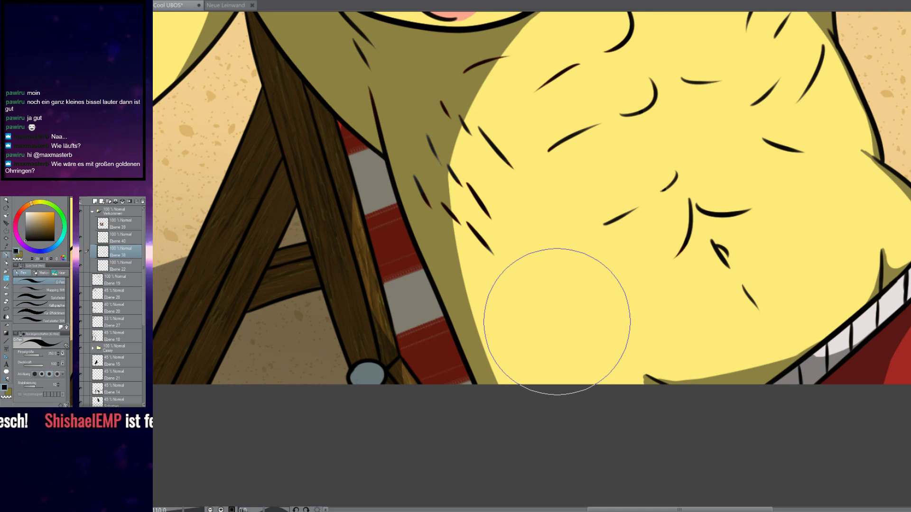
scroll(557, 322, down, 6)
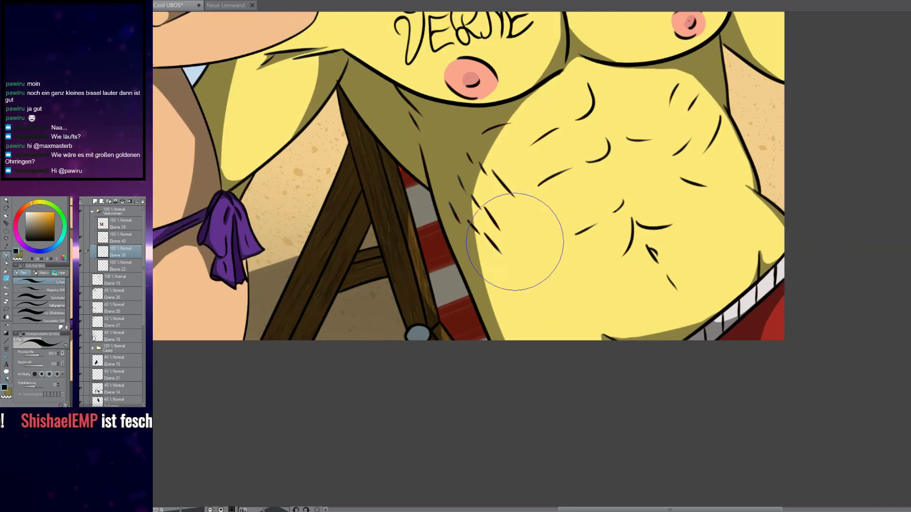
Examine the woman's face, hair and ear up close and within the whole picture
scroll(392, 81, up, 6)
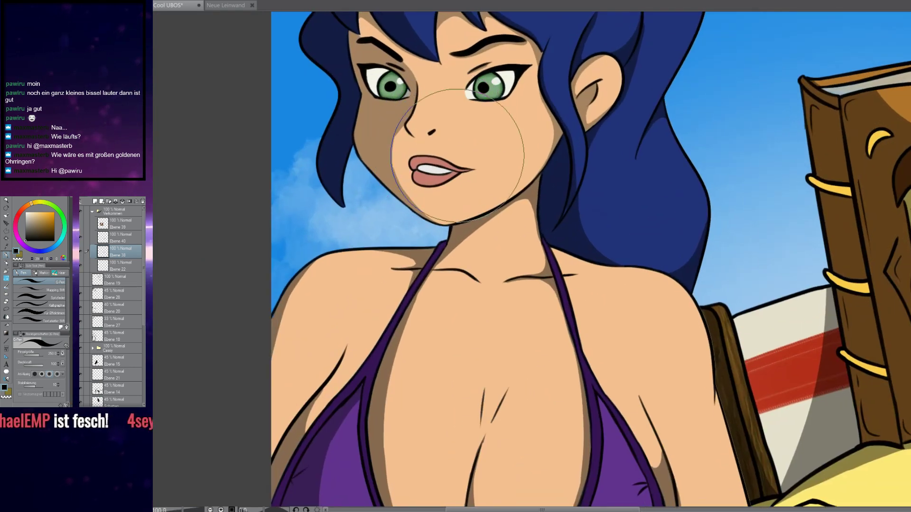
scroll(442, 147, up, 4)
scroll(441, 159, down, 6)
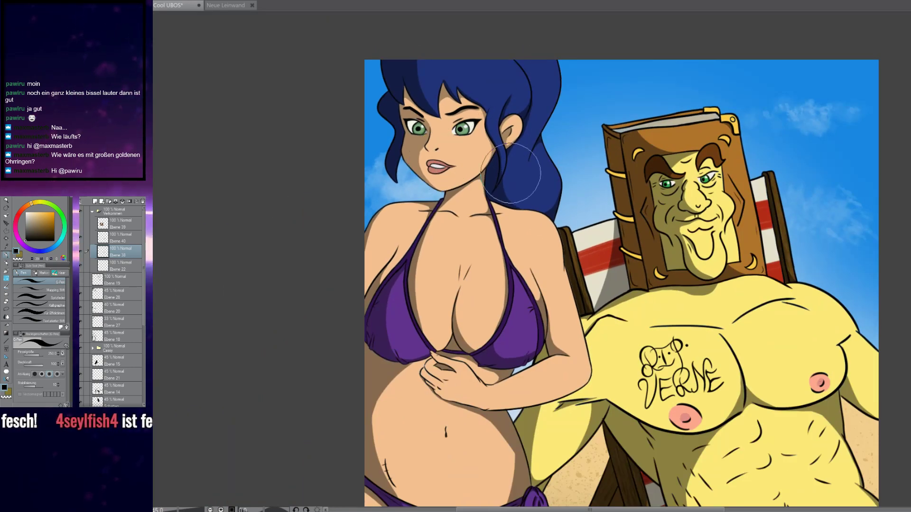
drag(419, 100, 416, 153)
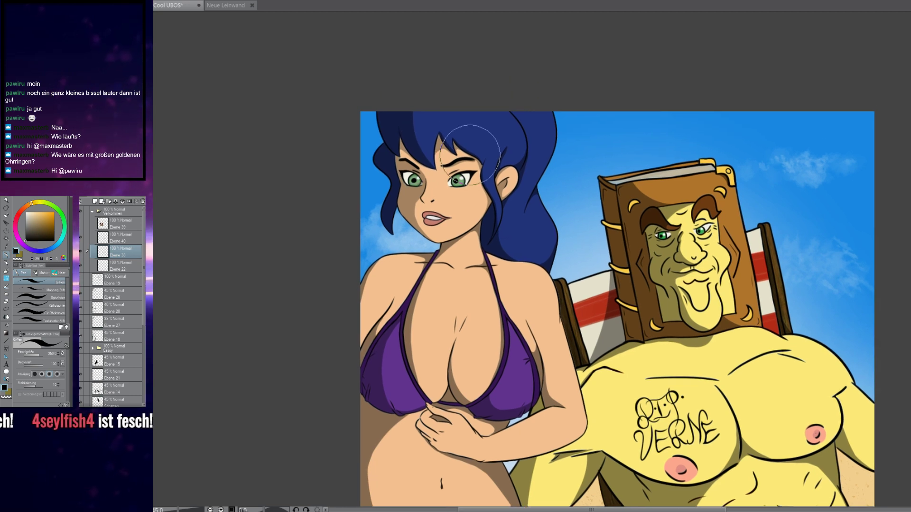
scroll(375, 169, down, 3)
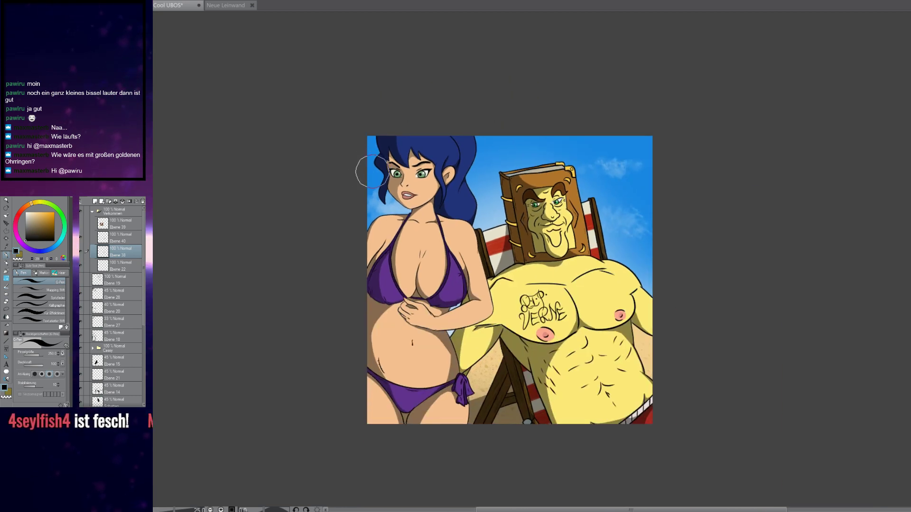
scroll(373, 168, up, 5)
scroll(479, 162, down, 6)
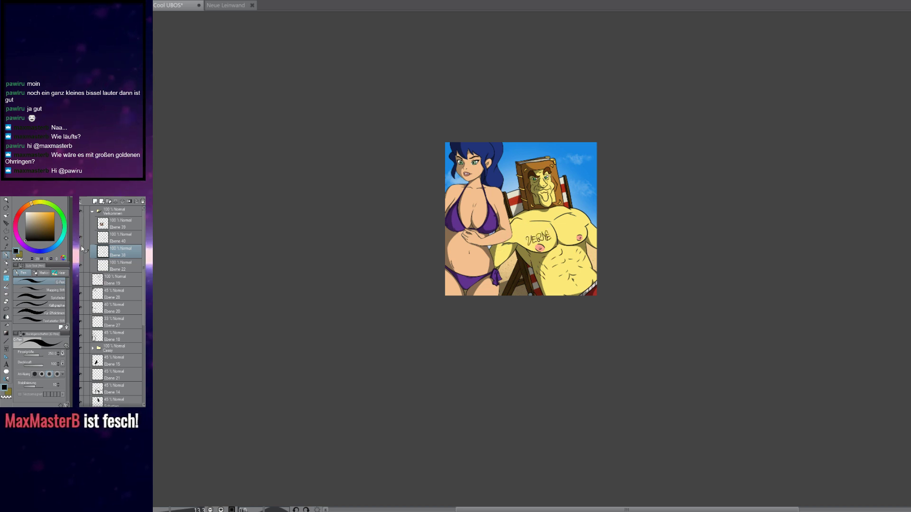
Group the R.I.P. and VERNE lettering layers in a new folder named U UBOS
click(113, 238)
click(108, 201)
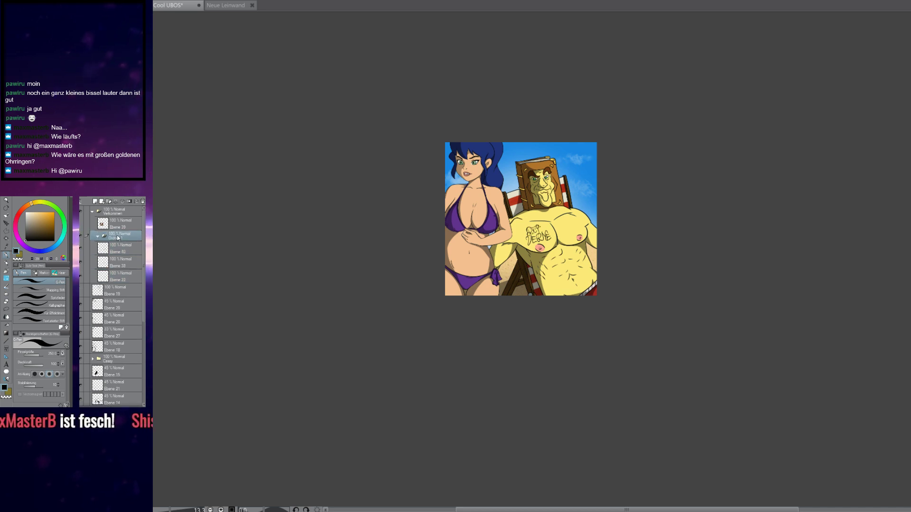
drag(117, 248, 121, 255)
click(117, 240)
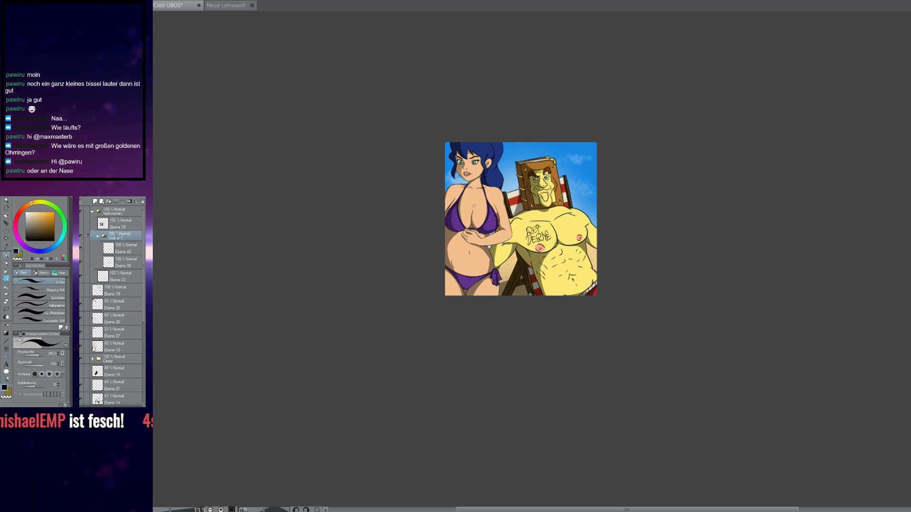
Create a second folder named U CASSY above U UBOS and move layer Ebene 22 into it
click(108, 201)
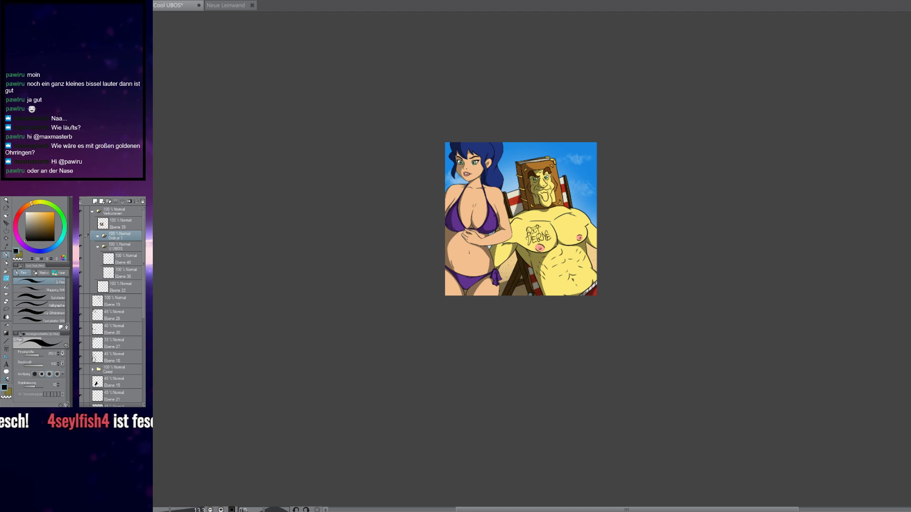
text(U CASSY)
key(Return)
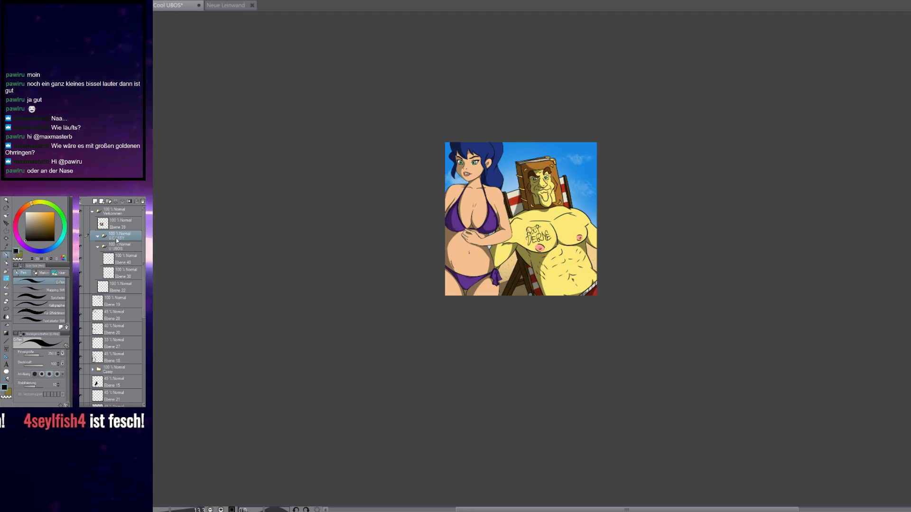
drag(118, 287, 128, 237)
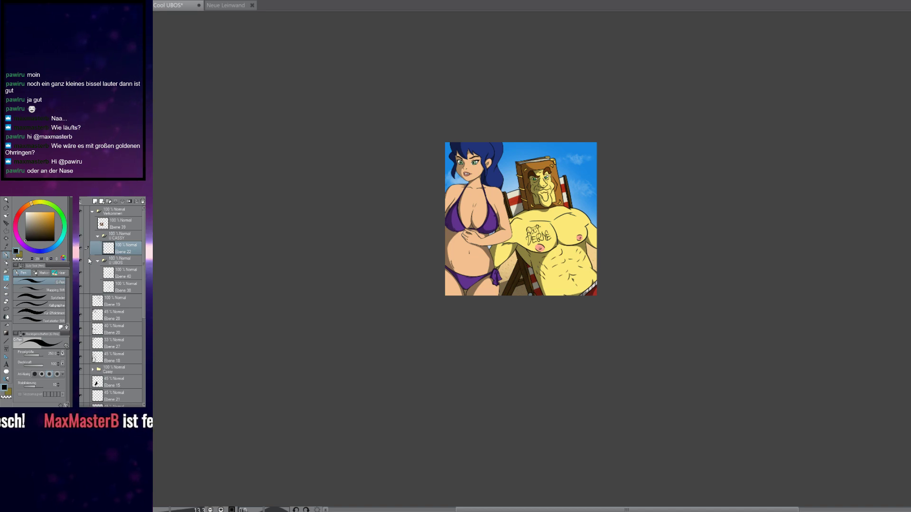
Show the winged R.I.P. tattoo reference photo, examine its lettering, dates and wings up close, and hide it again
click(80, 223)
scroll(542, 240, up, 6)
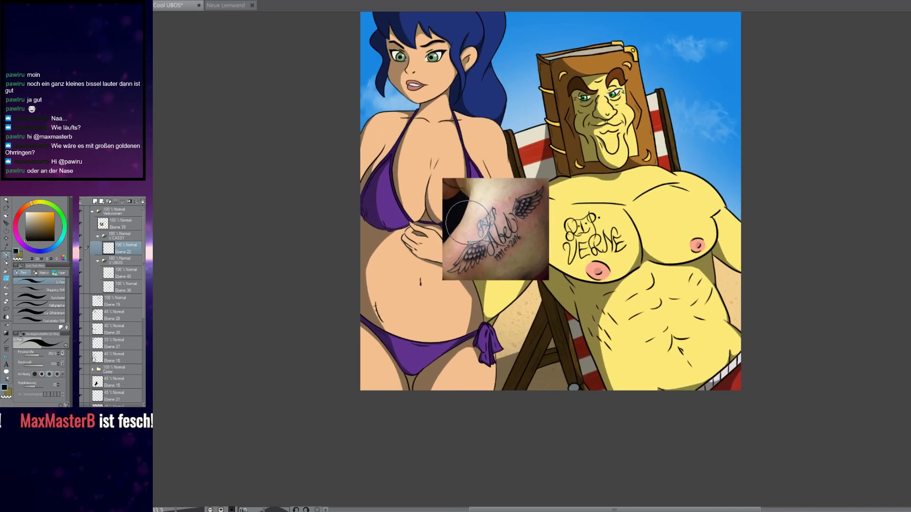
scroll(476, 218, up, 6)
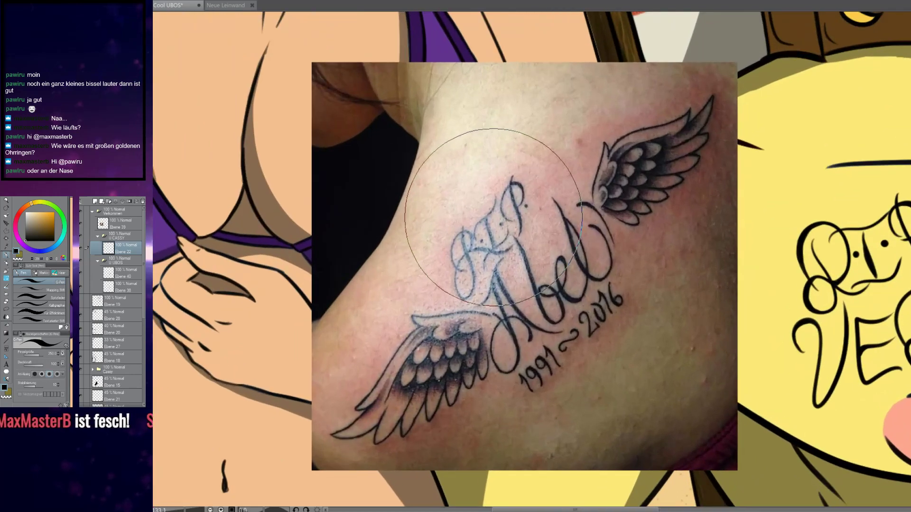
scroll(493, 217, up, 2)
scroll(498, 223, down, 7)
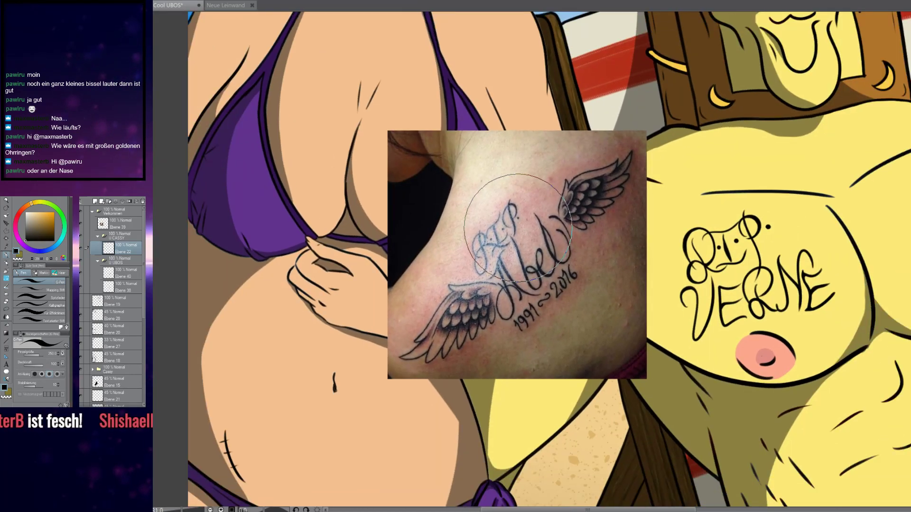
scroll(518, 229, up, 1)
scroll(518, 228, up, 1)
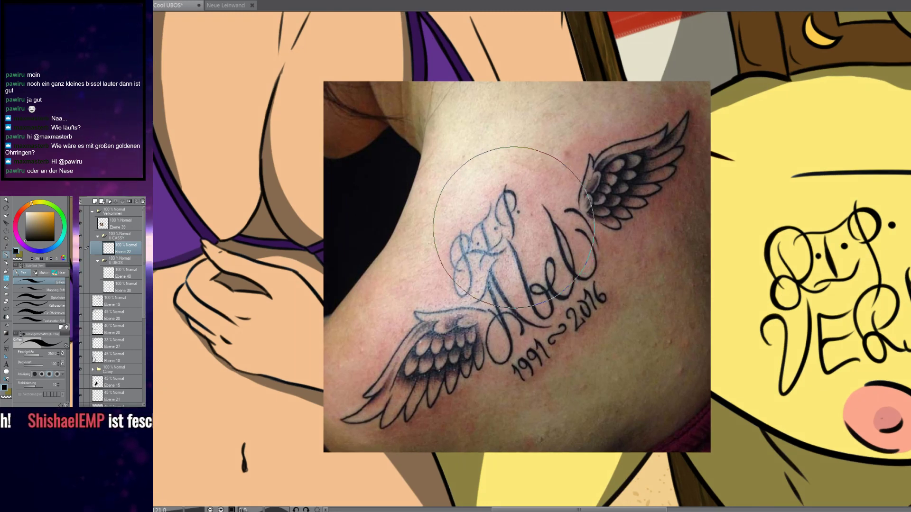
scroll(575, 253, down, 1)
scroll(601, 287, up, 2)
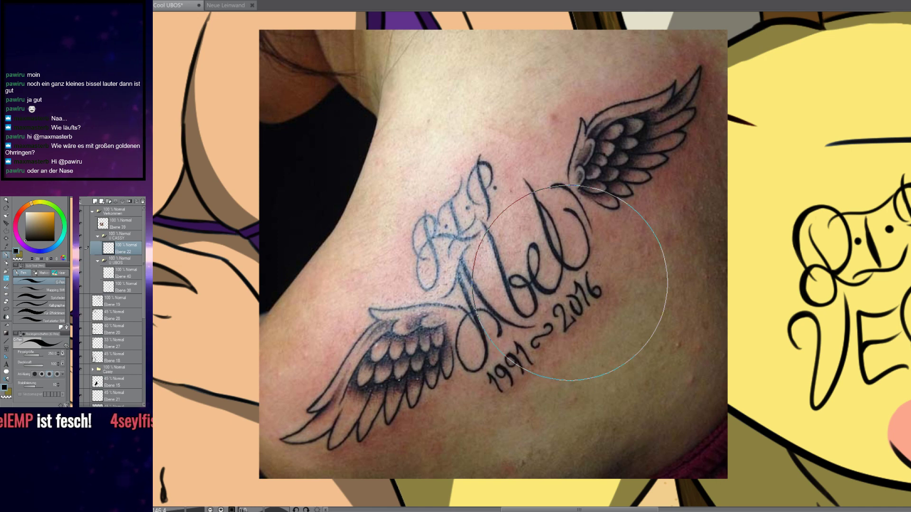
scroll(570, 282, down, 1)
scroll(590, 332, down, 2)
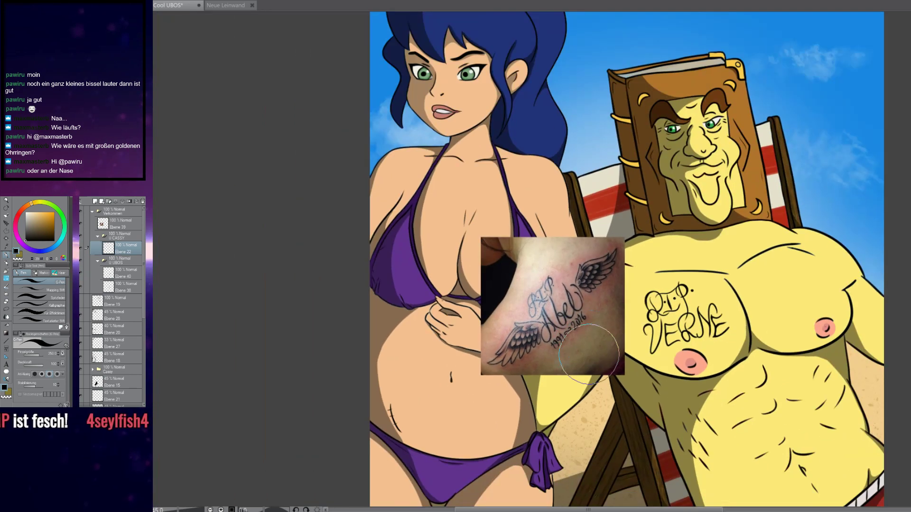
scroll(537, 313, down, 2)
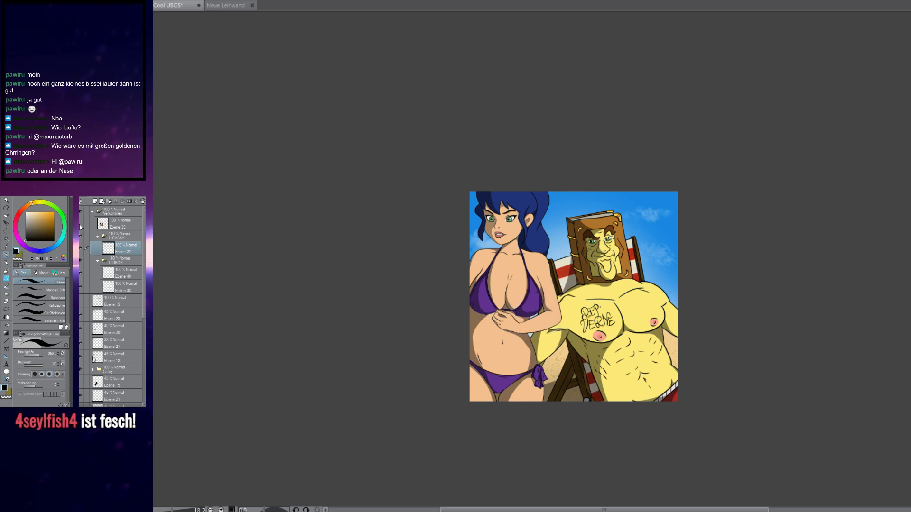
Examine the woman and the tattooed book-headed man across the illustration without the reference photo
scroll(553, 343, up, 1)
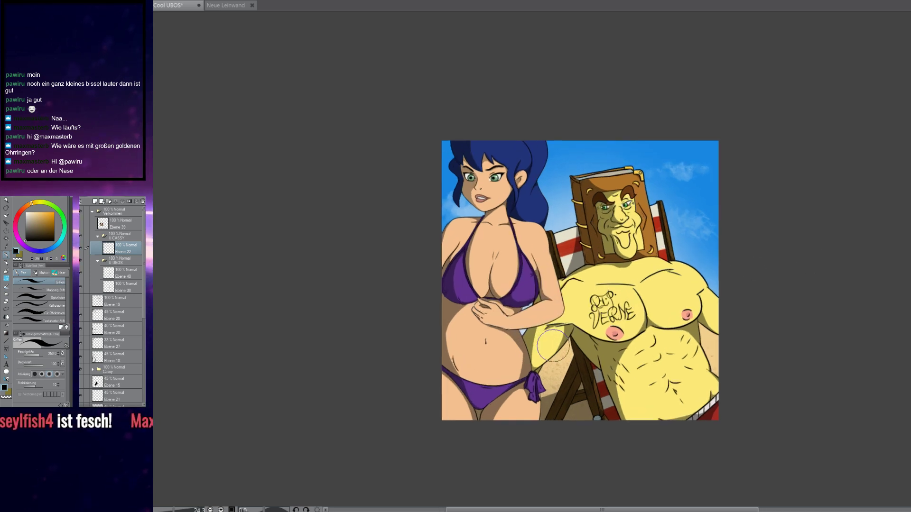
scroll(553, 345, up, 1)
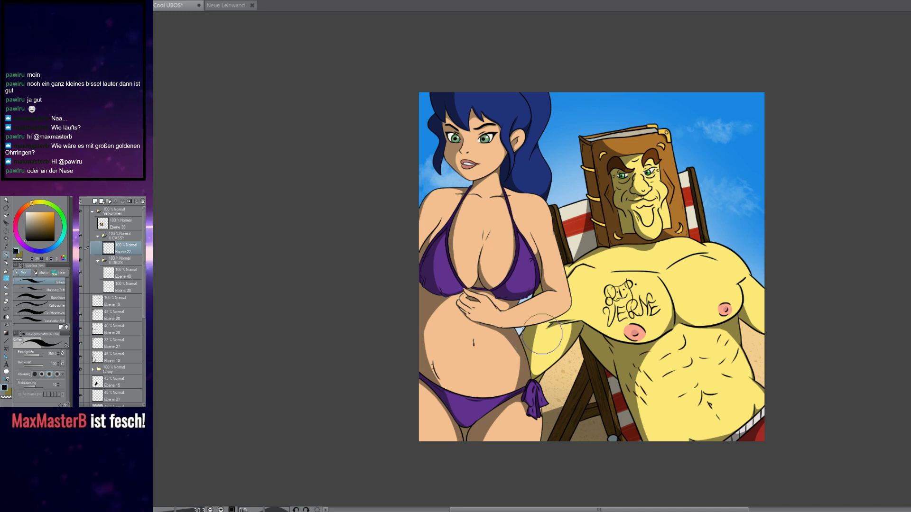
scroll(532, 336, up, 1)
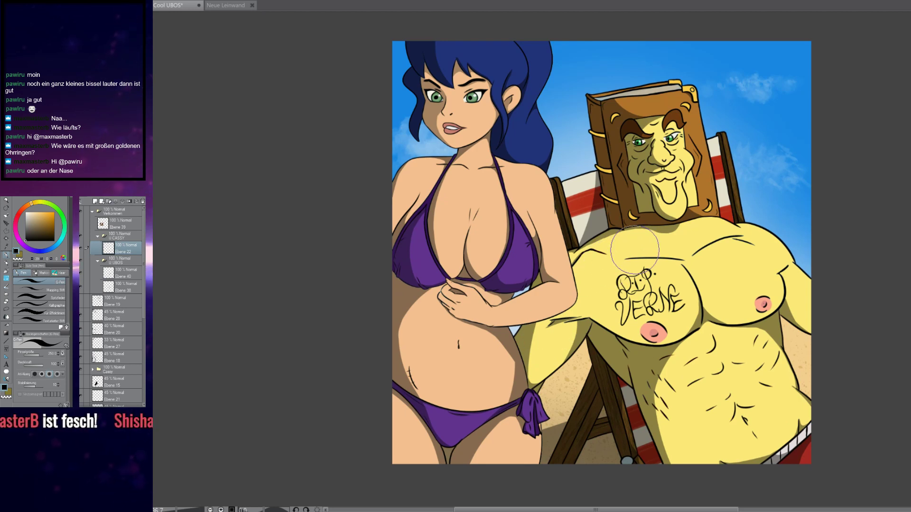
scroll(635, 250, up, 1)
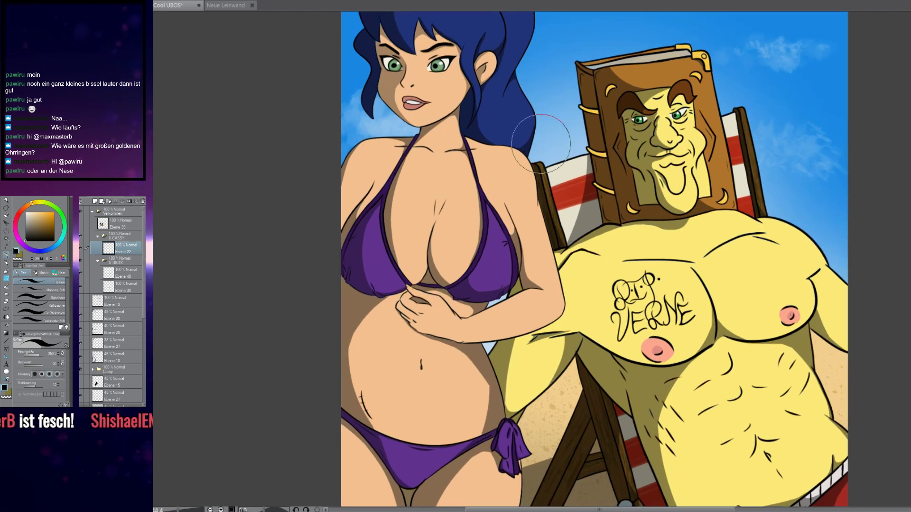
mouse_move(596, 94)
mouse_down()
mouse_move(549, 124)
mouse_move(516, 121)
mouse_up()
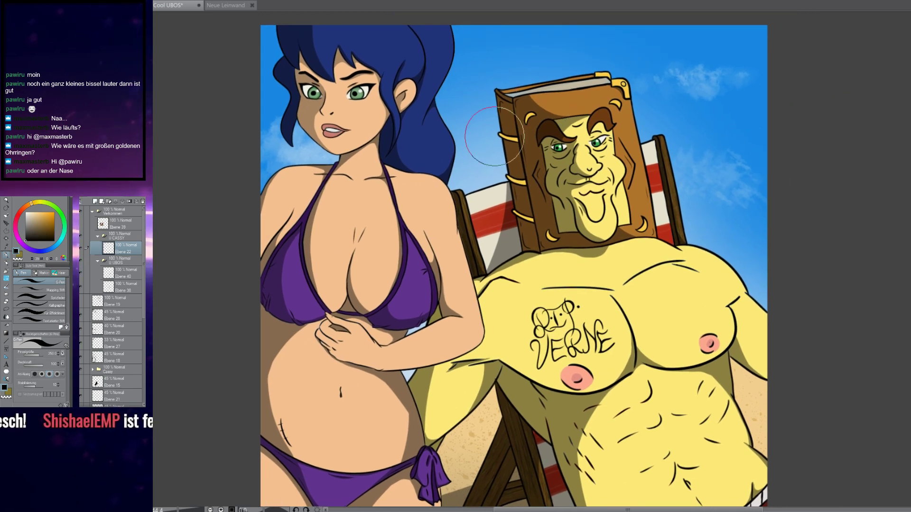
drag(475, 161, 680, 194)
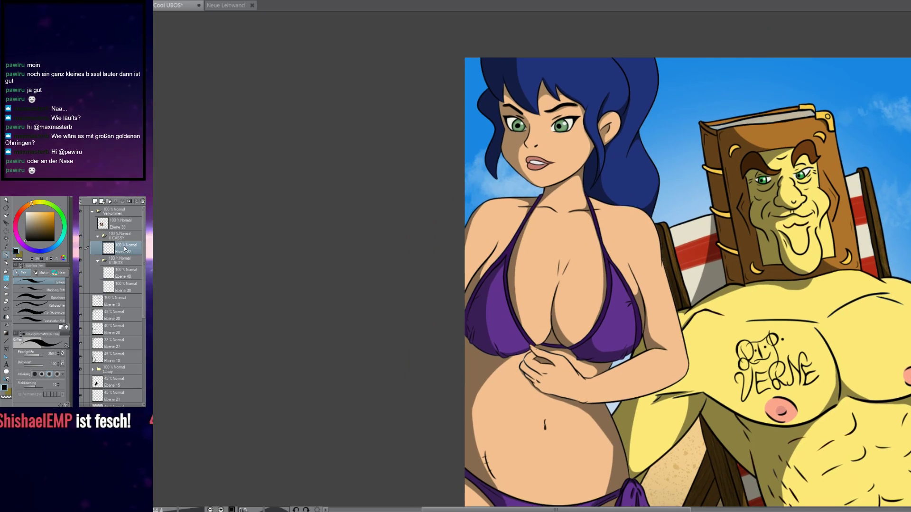
Add a new empty layer above Ebene 22 in the U CASSY folder for the woman's extra details
click(95, 202)
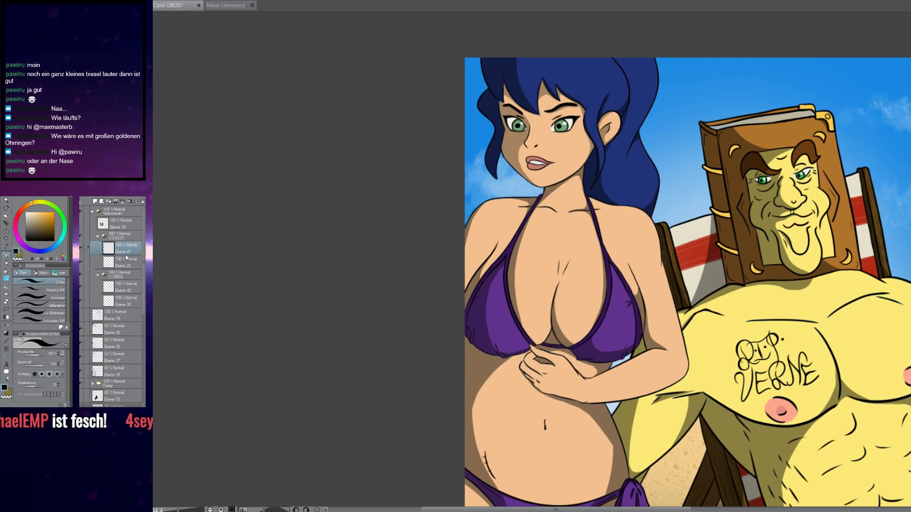
scroll(594, 209, up, 5)
scroll(594, 209, up, 5)
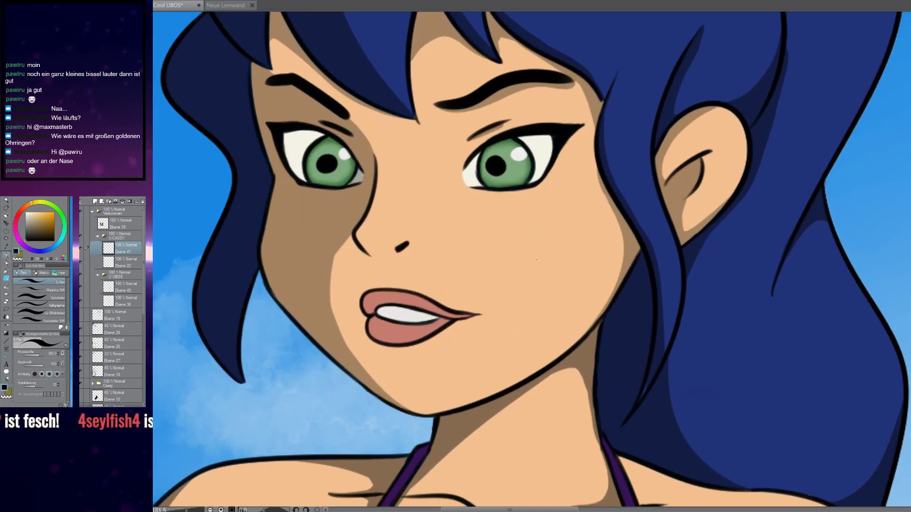
scroll(613, 176, up, 5)
scroll(613, 176, down, 5)
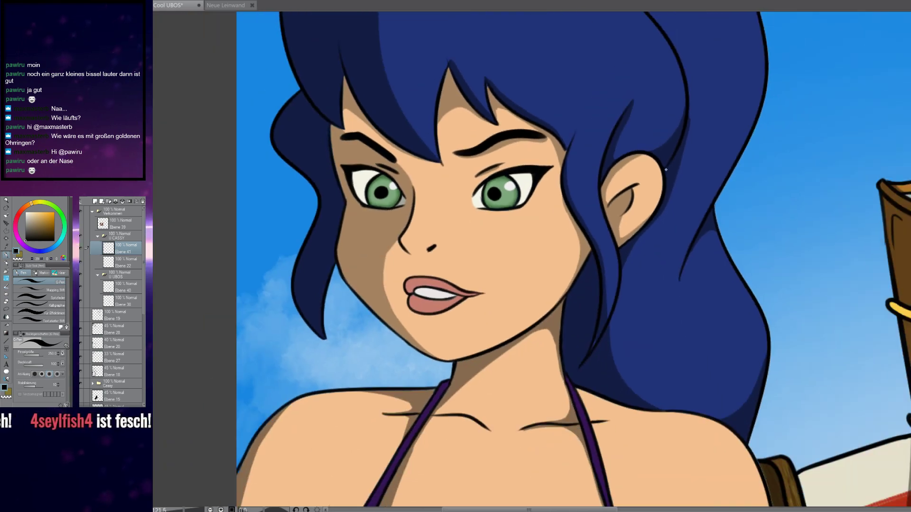
scroll(666, 170, down, 2)
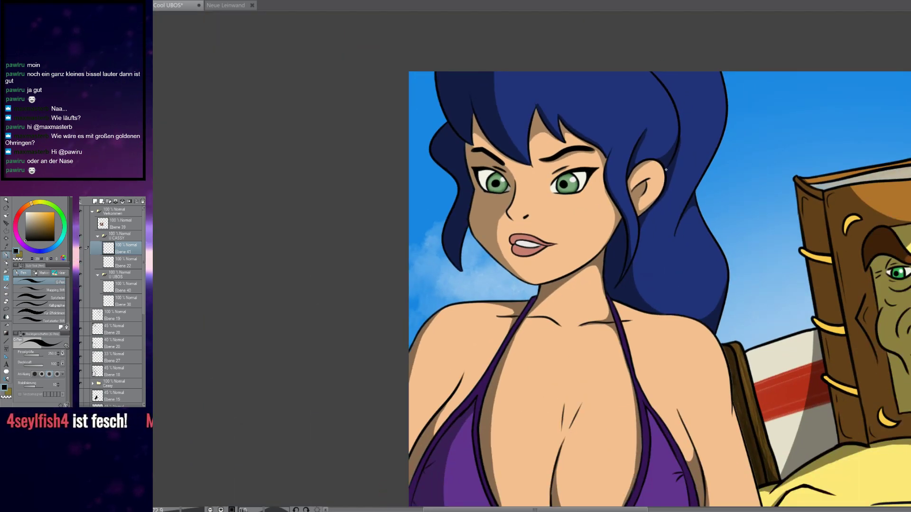
scroll(665, 169, up, 6)
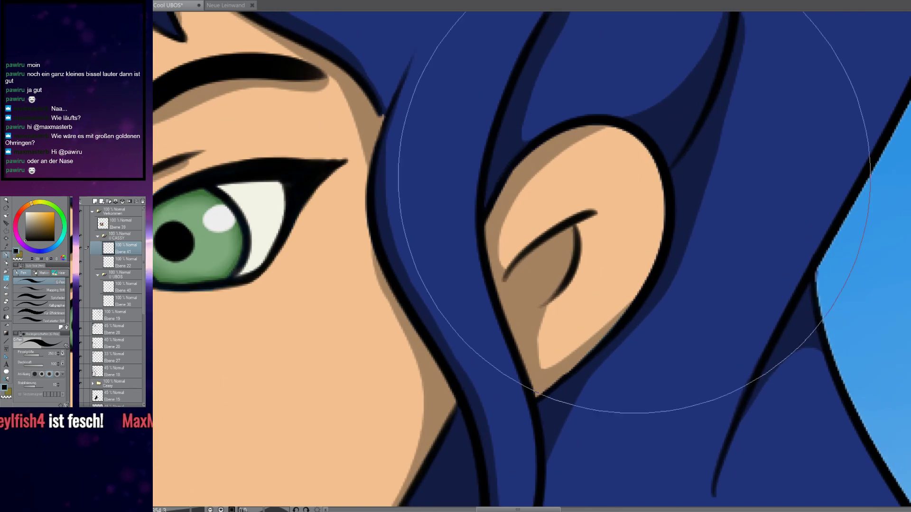
scroll(632, 198, down, 2)
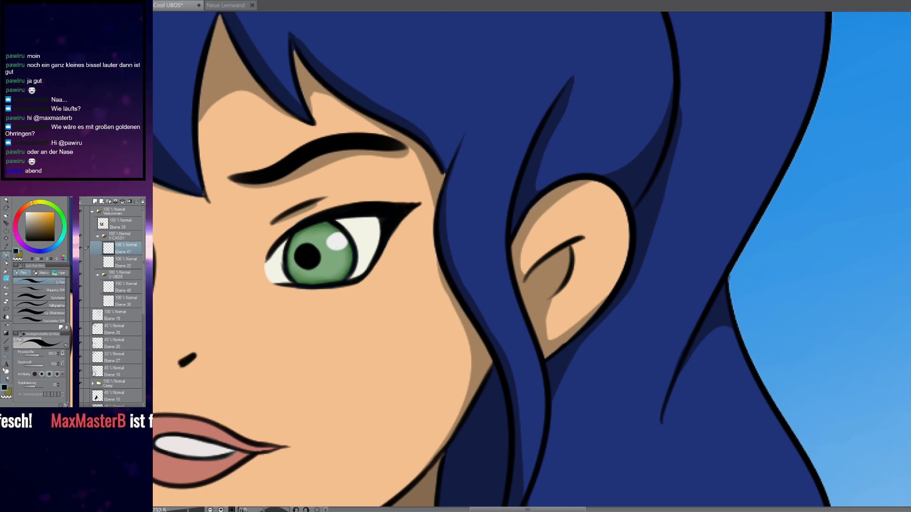
Reduce the pen size and draw two small black ring piercings on the outer rim of the woman's ear
key(bracketleft)
key(bracketleft)
key(bracketleft)
key(bracketleft)
key(bracketleft)
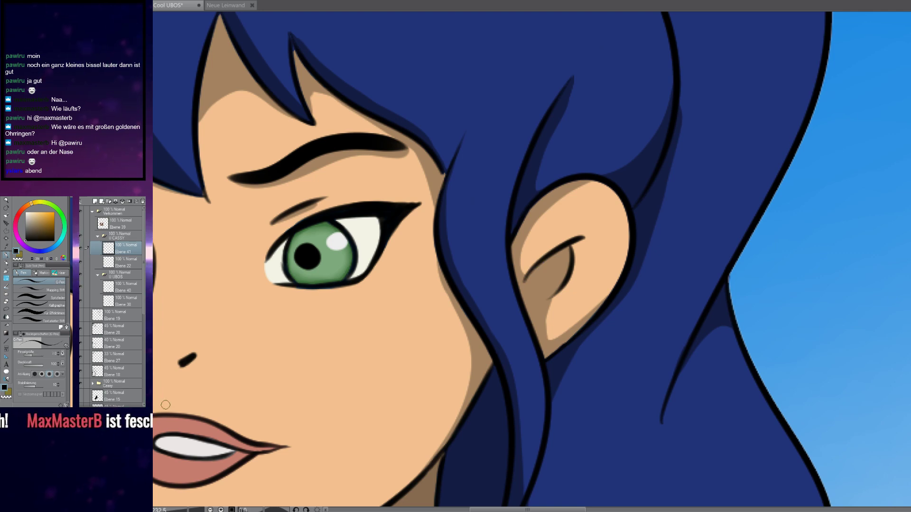
scroll(621, 203, up, 3)
mouse_move(556, 258)
mouse_down()
mouse_move(613, 234)
mouse_move(596, 206)
mouse_up()
mouse_move(571, 323)
mouse_down()
mouse_move(626, 321)
mouse_move(622, 300)
mouse_up()
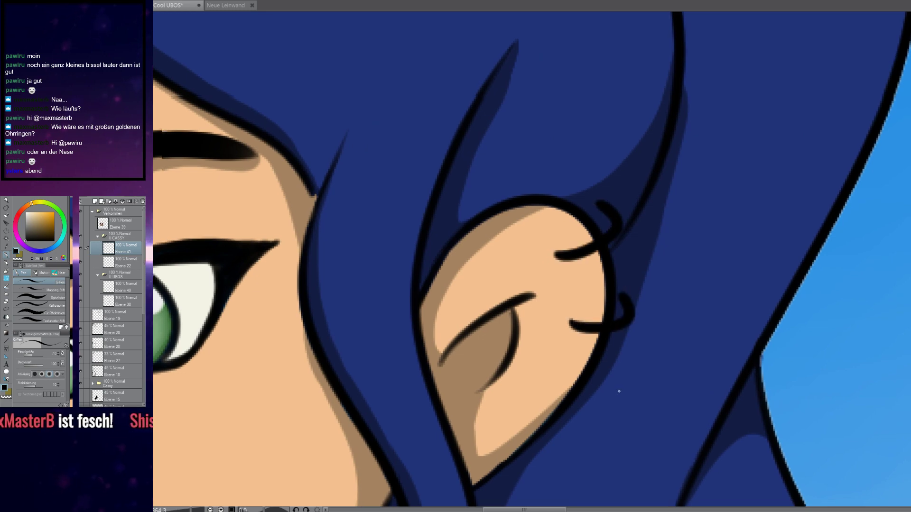
Draw a large round hoop earring hanging from the woman's earlobe, overlapping her hair beside the jaw
drag(619, 394, 610, 178)
drag(528, 284, 522, 277)
scroll(522, 277, down, 5)
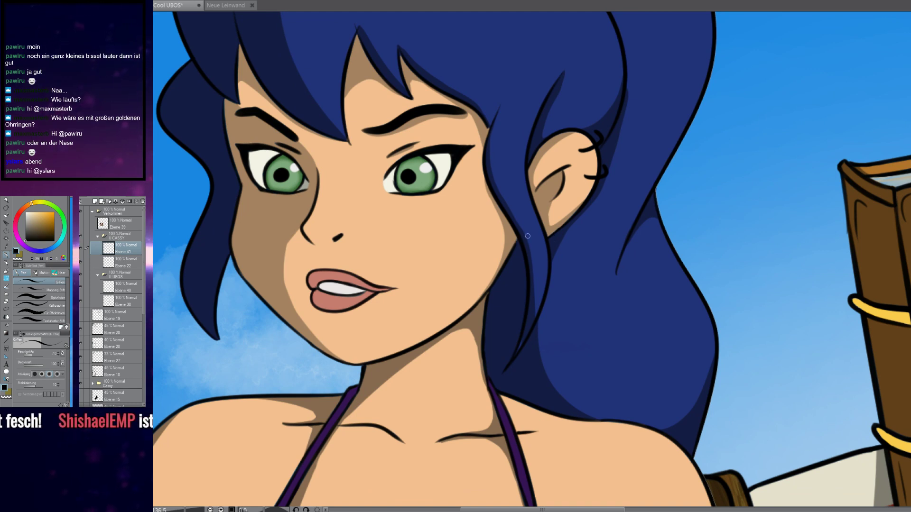
mouse_move(525, 224)
mouse_down()
mouse_move(503, 341)
mouse_move(610, 331)
mouse_move(558, 250)
mouse_up()
drag(555, 290, 742, 316)
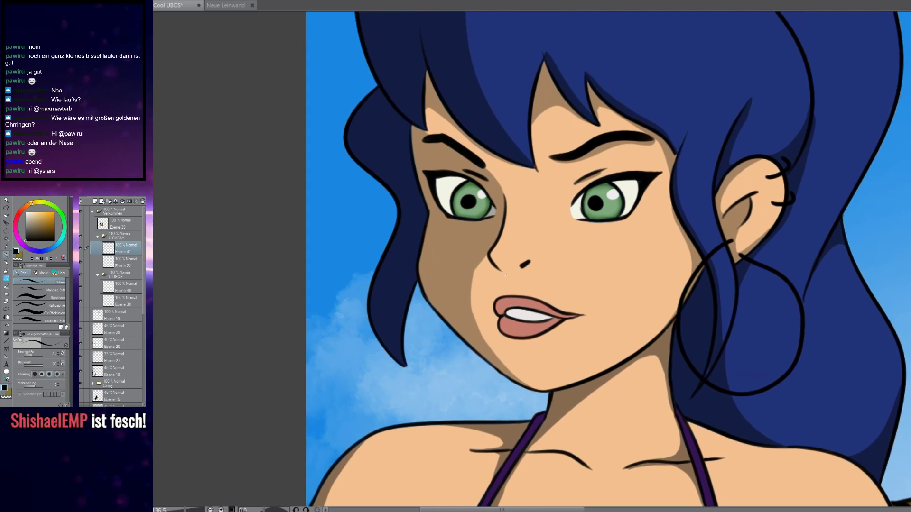
Draw facial piercings on the woman: a septum ring, a nostril stud, a stud above the lip and a ring through one eyebrow
scroll(506, 275, up, 3)
mouse_move(495, 264)
mouse_down()
mouse_move(526, 294)
mouse_move(537, 266)
mouse_up()
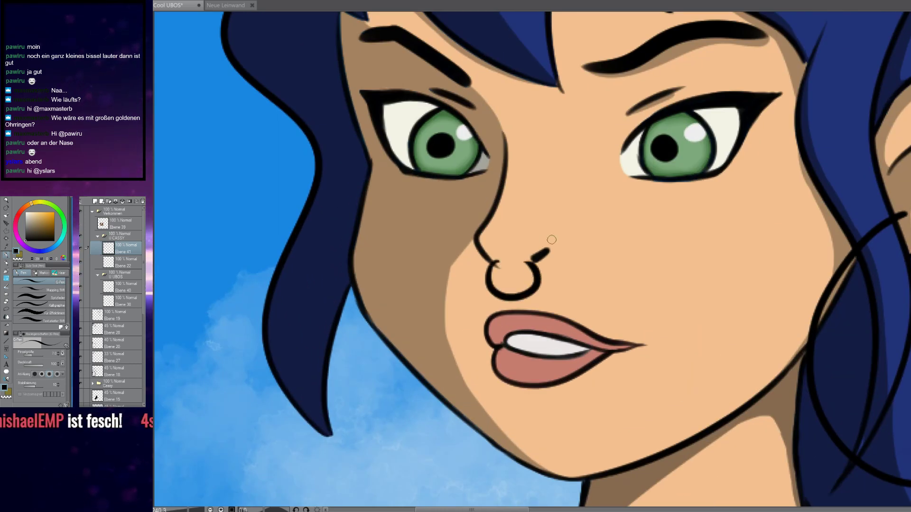
drag(538, 224, 542, 224)
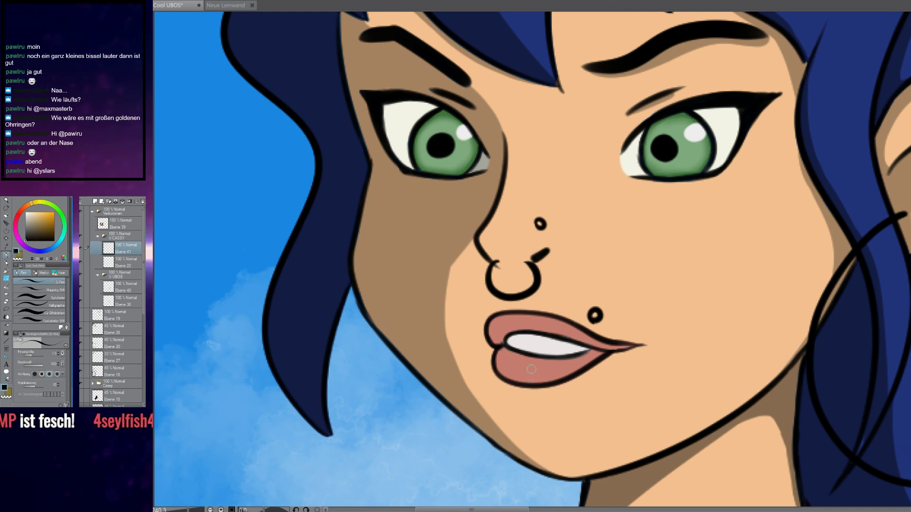
drag(551, 400, 531, 432)
drag(524, 291, 537, 365)
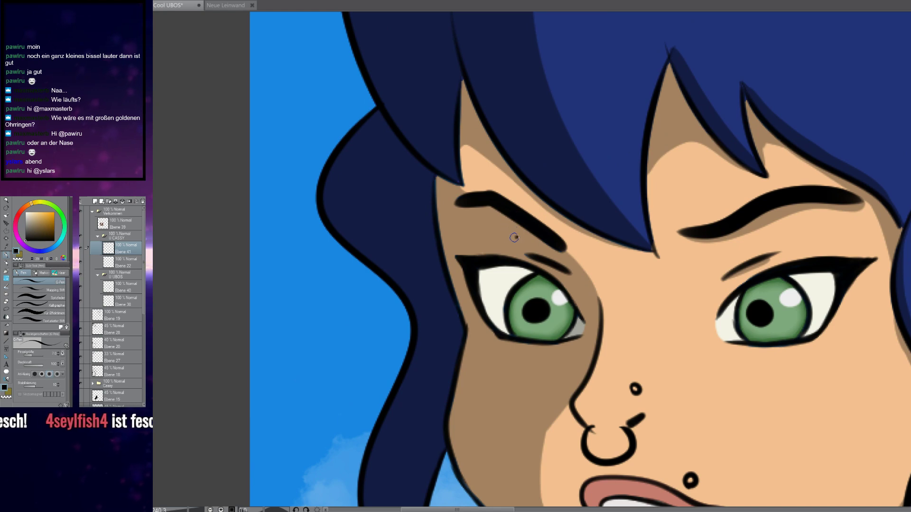
mouse_move(516, 236)
mouse_down()
mouse_move(498, 213)
mouse_move(528, 207)
mouse_up()
Draw curved bags under both of the woman's eyes and short wrinkle lines beside the eye nearer her ear
drag(564, 277, 422, 173)
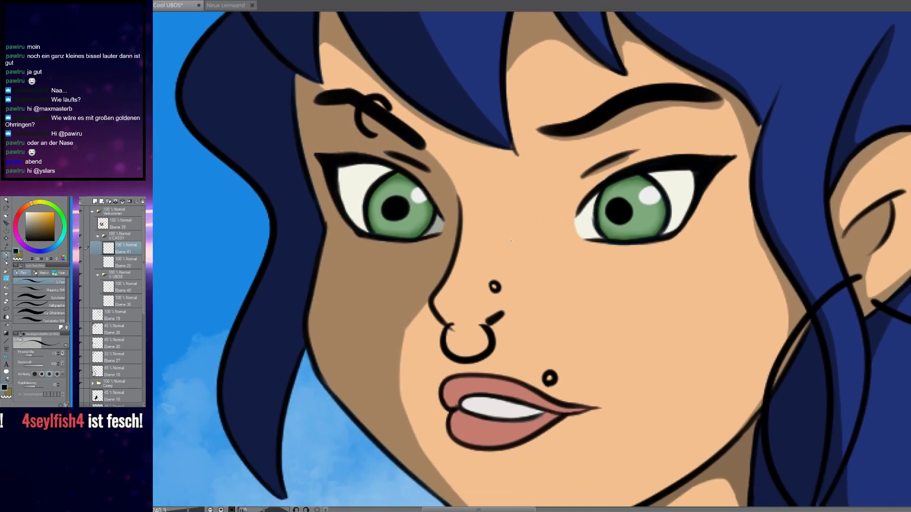
scroll(546, 264, down, 4)
drag(547, 352, 538, 192)
scroll(538, 193, up, 10)
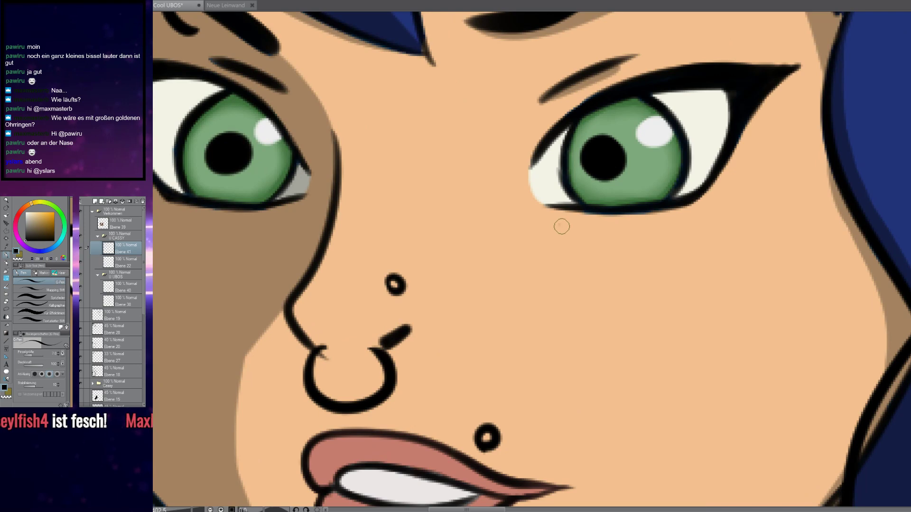
drag(562, 226, 688, 258)
mouse_move(289, 241)
mouse_down()
mouse_move(557, 218)
mouse_move(464, 201)
mouse_up()
scroll(619, 261, down, 4)
scroll(744, 280, up, 3)
mouse_move(672, 138)
mouse_down()
mouse_move(655, 195)
mouse_move(632, 224)
mouse_up()
drag(631, 224, 795, 241)
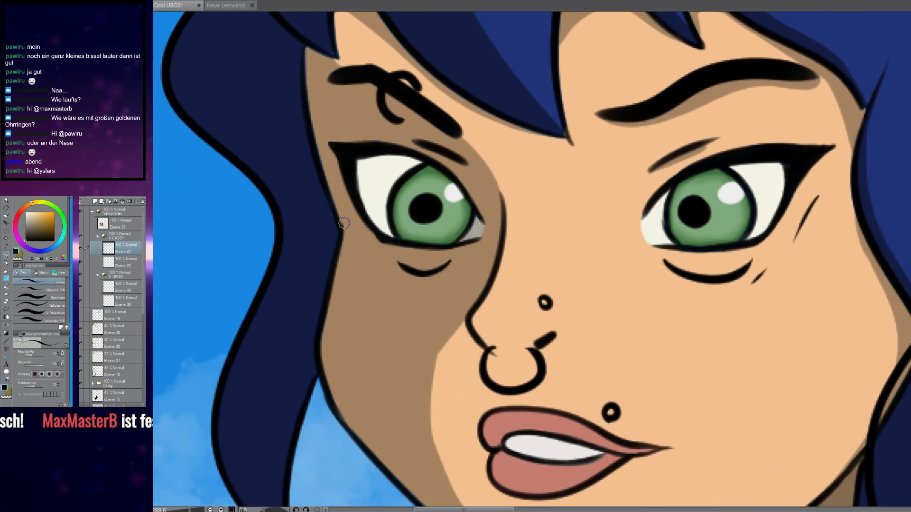
Draw the first two angular, Asian-style characters of a vertical tattoo on the woman's upper arm
scroll(372, 320, down, 8)
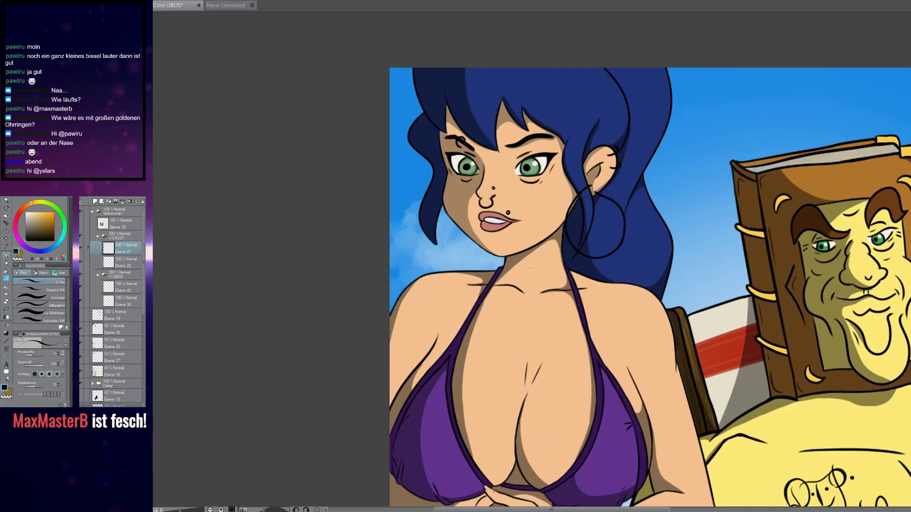
drag(529, 267, 522, 248)
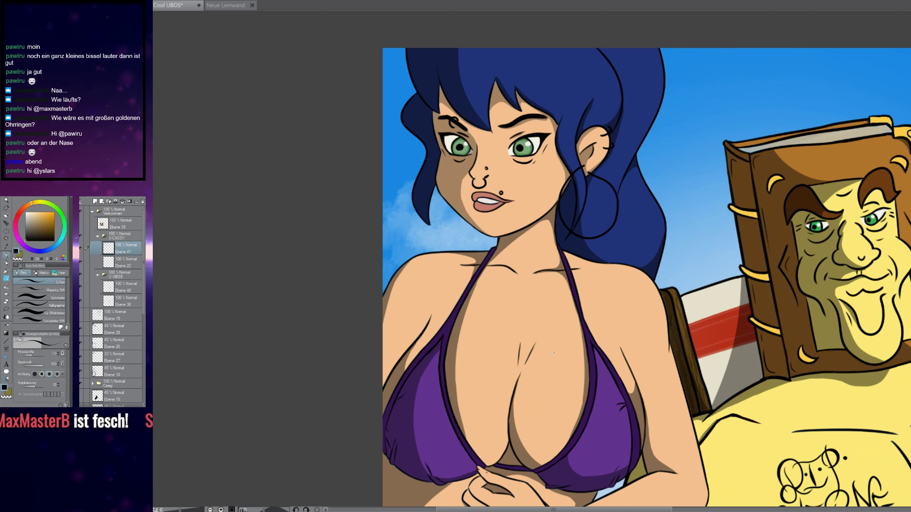
scroll(554, 354, down, 3)
drag(568, 331, 545, 255)
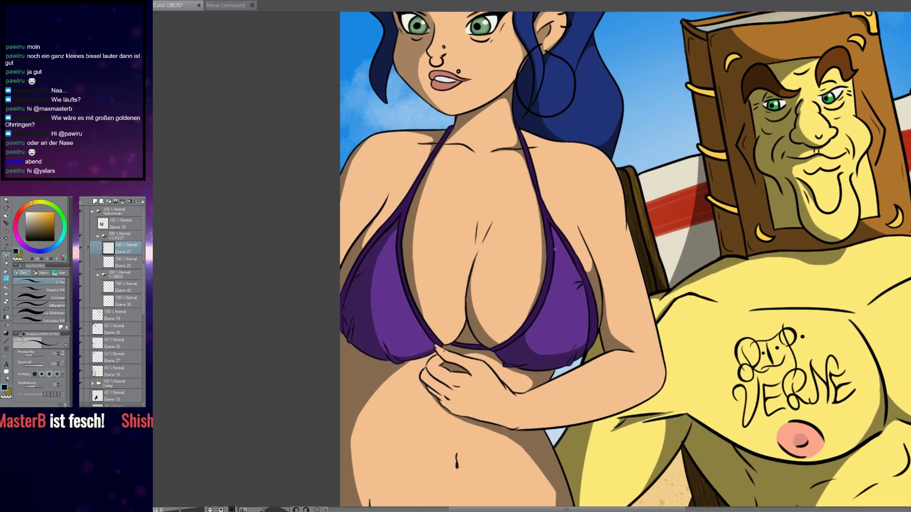
scroll(586, 205, up, 8)
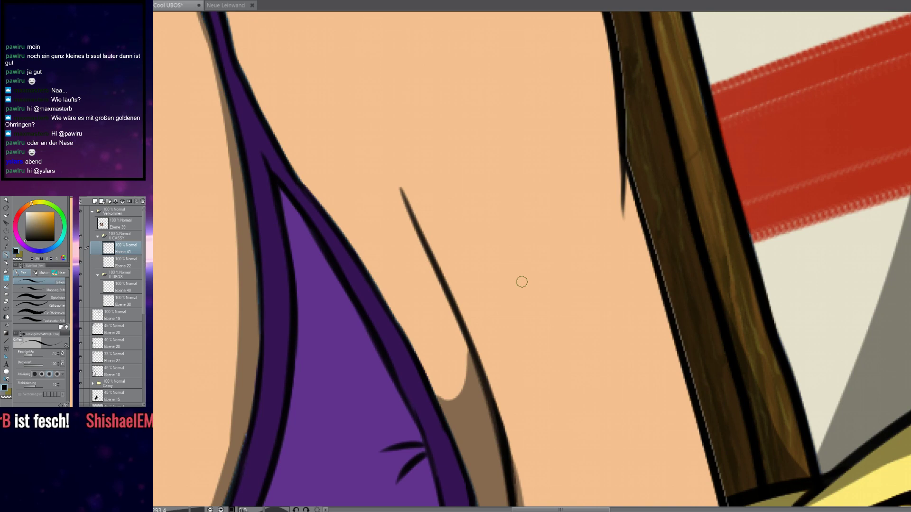
mouse_move(491, 203)
mouse_down()
mouse_move(499, 266)
mouse_move(548, 181)
mouse_move(549, 248)
mouse_up()
drag(494, 222, 530, 209)
drag(491, 241, 541, 220)
drag(484, 178, 501, 190)
mouse_move(519, 158)
mouse_down()
mouse_move(514, 183)
mouse_move(471, 220)
mouse_move(525, 237)
mouse_move(502, 252)
mouse_up()
Extend the arm tattoo downward with a third boxy character and a striped bowl shape with small strokes above it
scroll(488, 219, down, 4)
drag(550, 286, 523, 242)
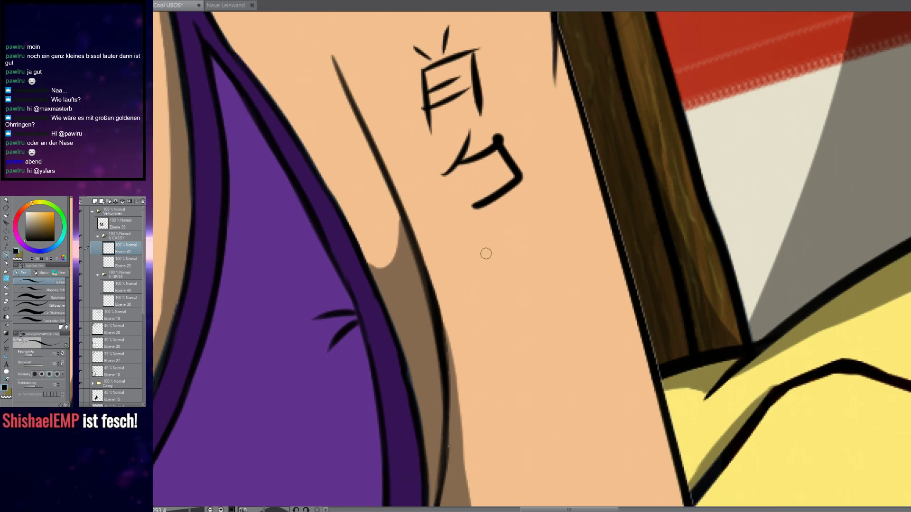
drag(480, 250, 495, 289)
drag(480, 249, 517, 229)
mouse_move(485, 264)
mouse_down()
mouse_move(522, 247)
mouse_move(537, 269)
mouse_move(503, 291)
mouse_up()
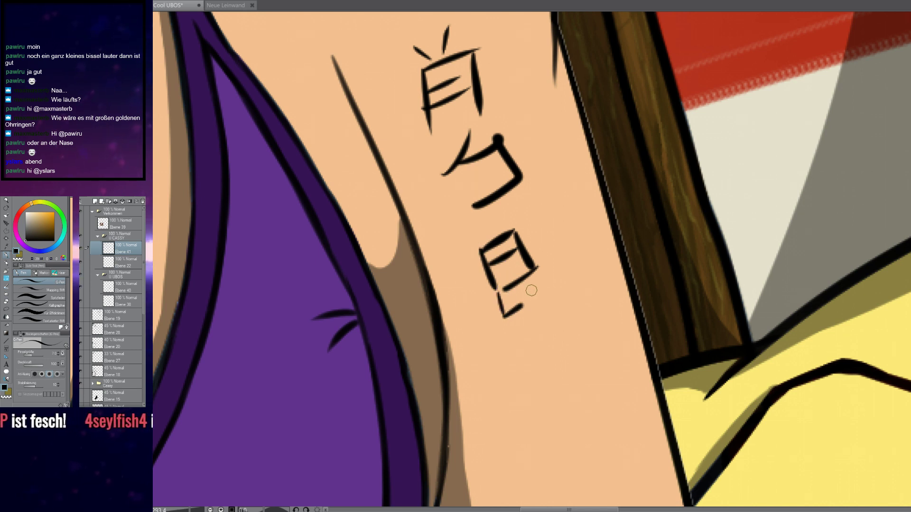
scroll(557, 314, down, 3)
mouse_move(485, 289)
mouse_down()
mouse_move(541, 263)
mouse_move(555, 312)
mouse_move(501, 314)
mouse_move(496, 288)
mouse_move(561, 280)
mouse_up()
drag(502, 308, 544, 287)
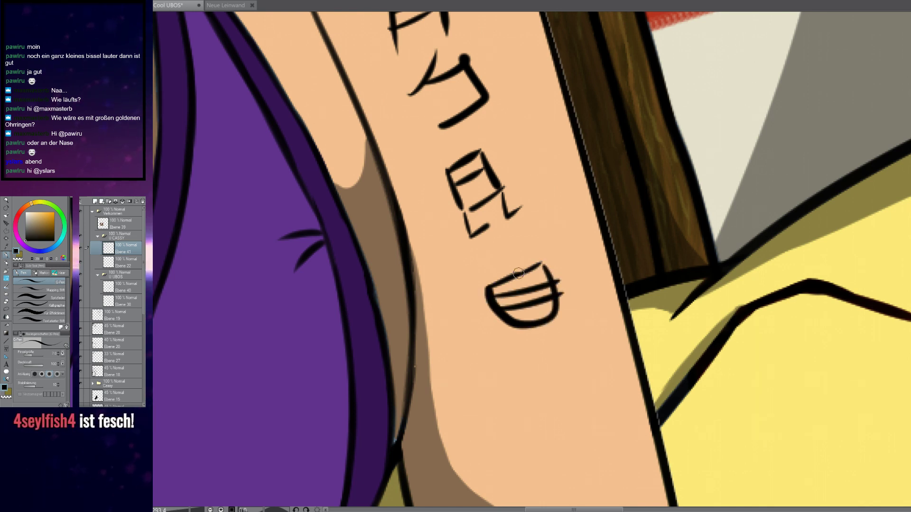
mouse_move(497, 228)
mouse_down()
mouse_move(502, 266)
mouse_move(518, 260)
mouse_move(510, 249)
mouse_up()
scroll(571, 342, down, 10)
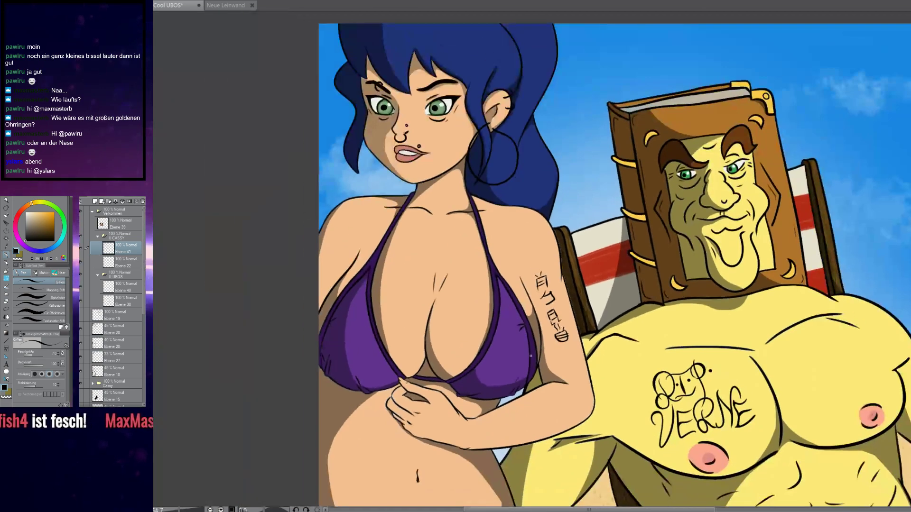
Try a curved line with a ringed circle and a small dot beside the woman's navel
scroll(503, 347, up, 10)
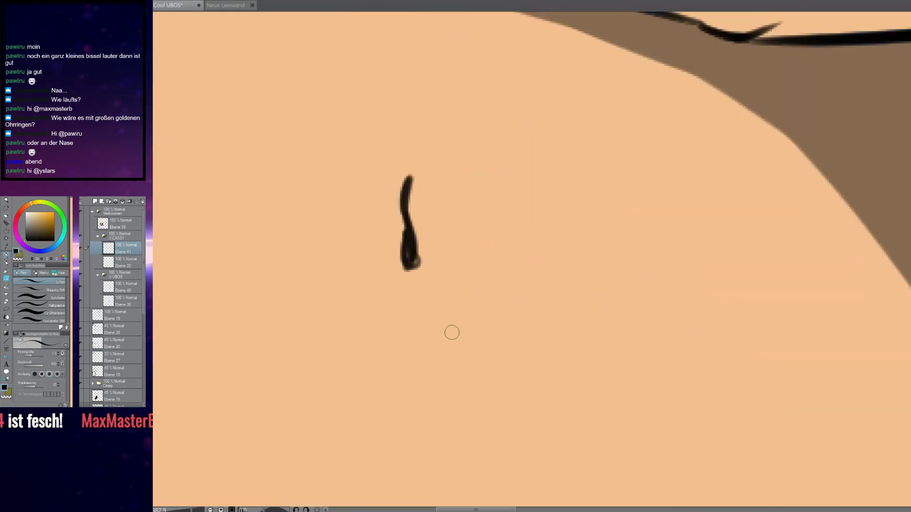
scroll(515, 299, up, 3)
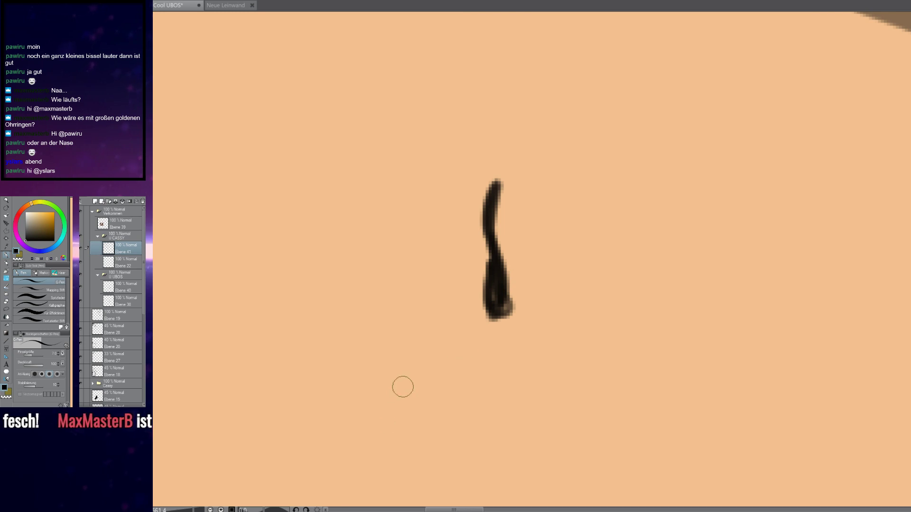
drag(483, 278, 505, 319)
scroll(525, 331, up, 2)
drag(644, 314, 483, 338)
drag(598, 86, 582, 421)
mouse_move(588, 213)
mouse_down()
mouse_move(754, 306)
mouse_move(624, 425)
mouse_up()
mouse_move(694, 377)
mouse_down()
mouse_move(561, 283)
mouse_move(601, 309)
mouse_move(528, 242)
mouse_up()
mouse_move(583, 373)
mouse_down()
mouse_move(537, 281)
mouse_move(529, 302)
mouse_up()
scroll(568, 305, down, 10)
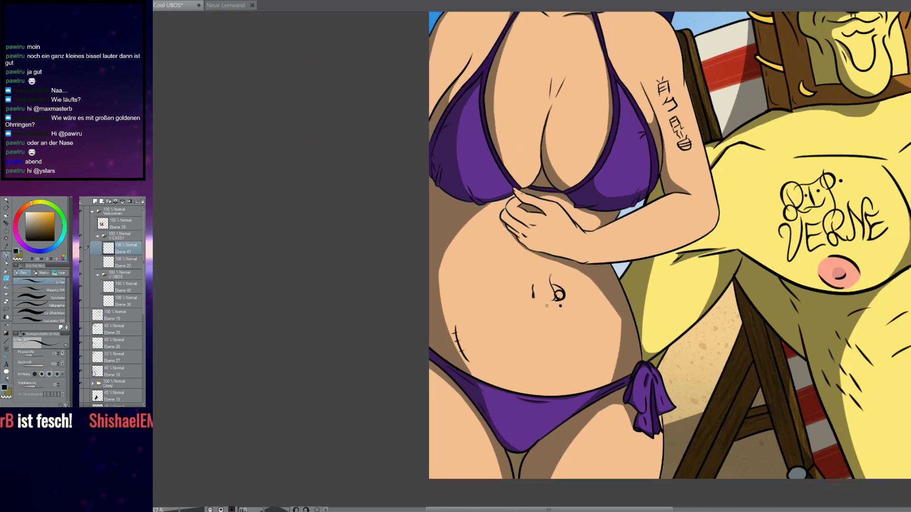
Erase the curl, circle and dot beside the navel with an enlarged eraser
scroll(546, 307, up, 4)
key(e)
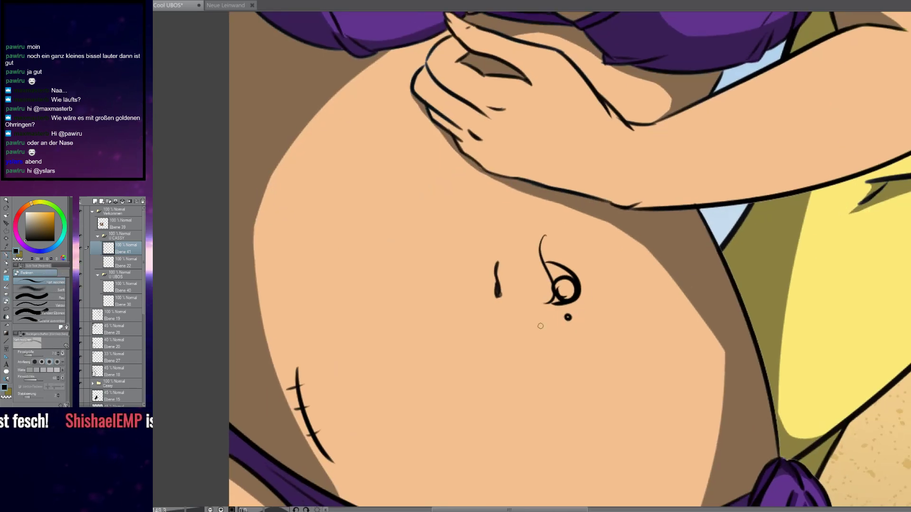
key(])
mouse_move(569, 313)
mouse_down()
mouse_move(540, 271)
mouse_move(573, 276)
mouse_up()
Draw a small star-shaped ring with the pen on a finger of the woman's hand resting on her belly
key(p)
drag(582, 341, 562, 90)
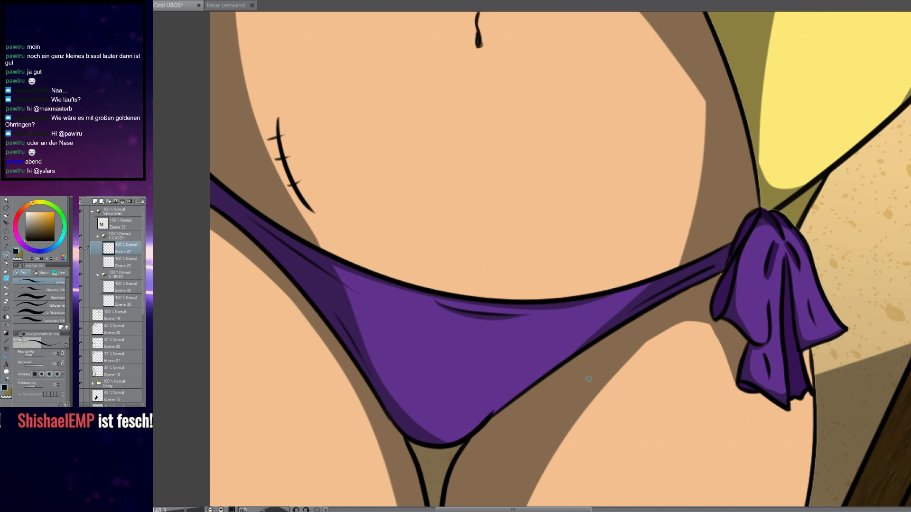
drag(599, 405, 589, 438)
drag(590, 242, 474, 424)
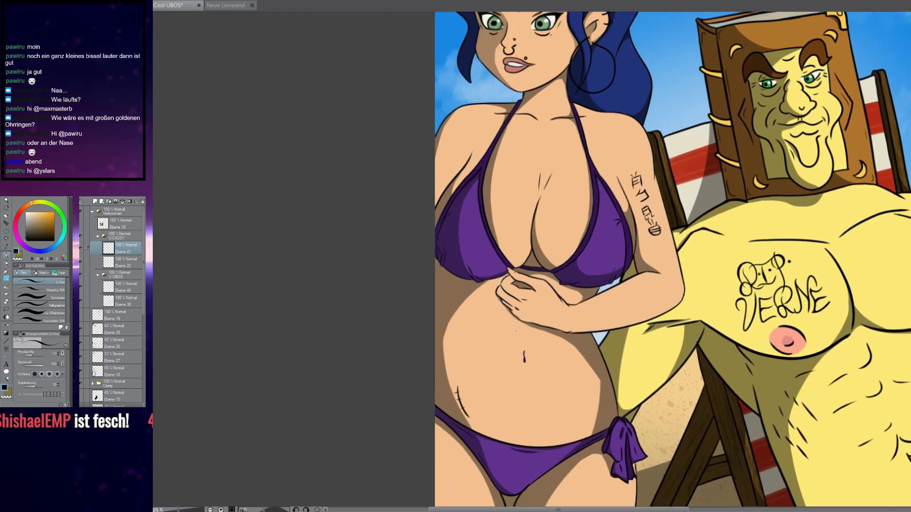
drag(536, 304, 516, 314)
scroll(522, 313, up, 2)
scroll(535, 303, up, 4)
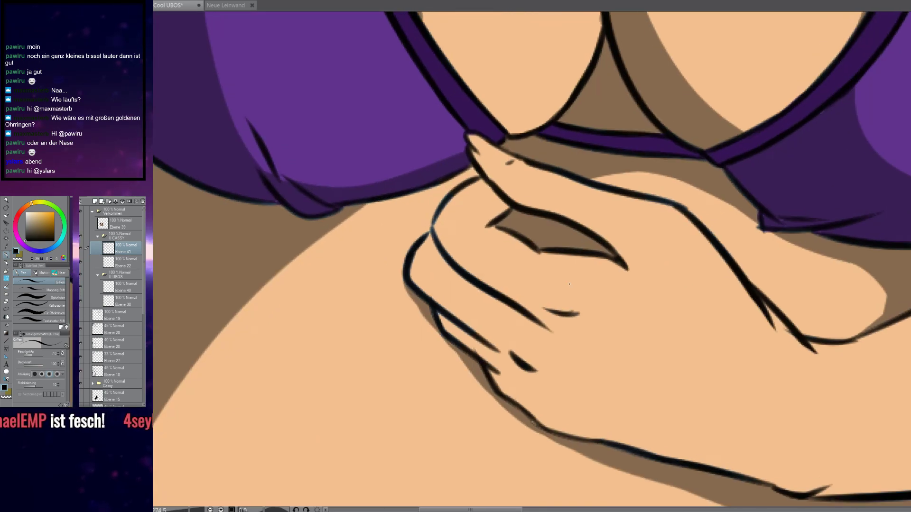
scroll(535, 303, down, 4)
scroll(569, 340, up, 6)
scroll(388, 317, down, 2)
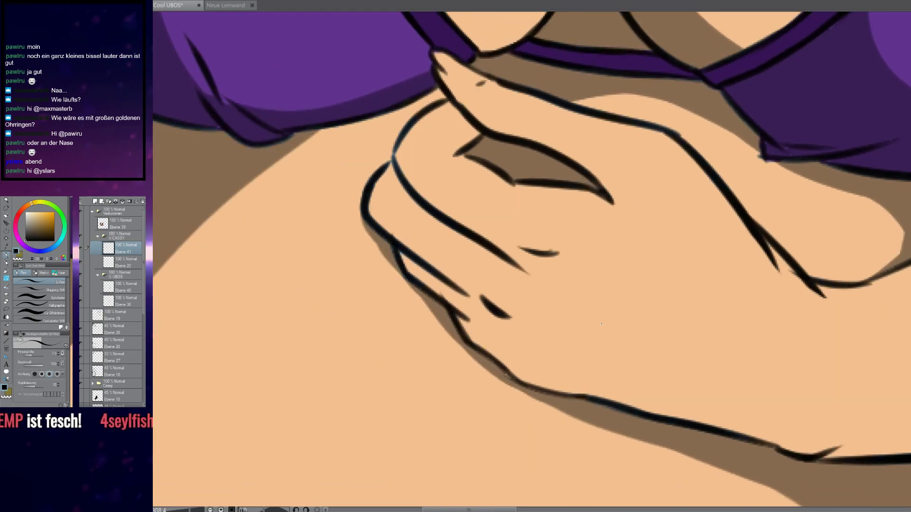
scroll(475, 332, up, 5)
mouse_move(435, 267)
mouse_down()
mouse_move(423, 238)
mouse_move(484, 247)
mouse_move(488, 289)
mouse_move(432, 270)
mouse_up()
scroll(567, 287, down, 6)
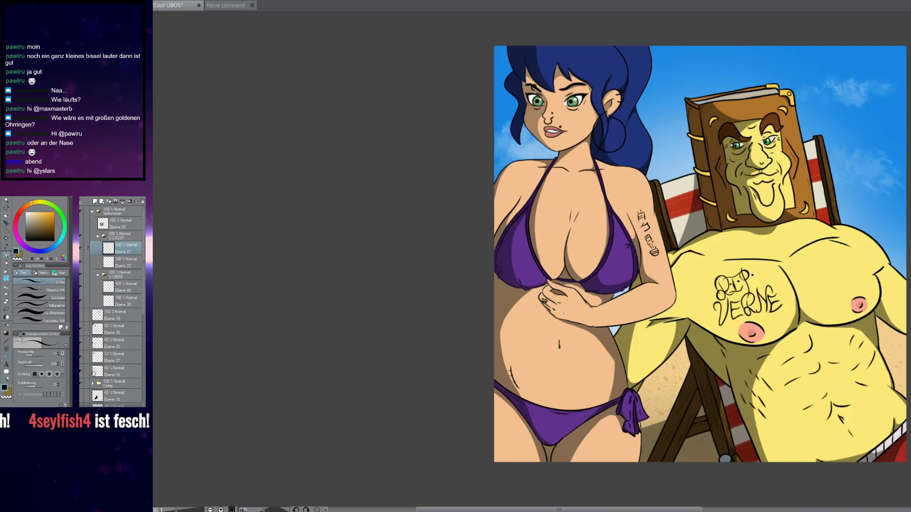
scroll(592, 367, up, 2)
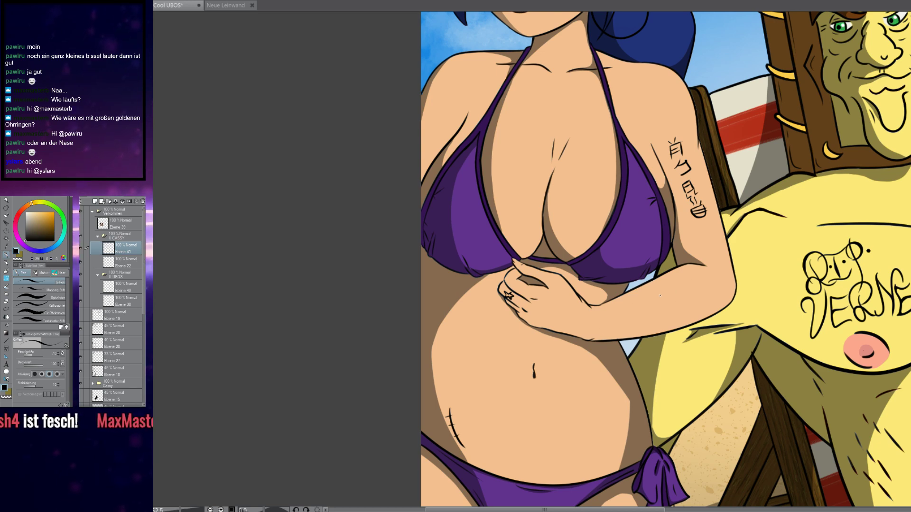
scroll(678, 302, up, 3)
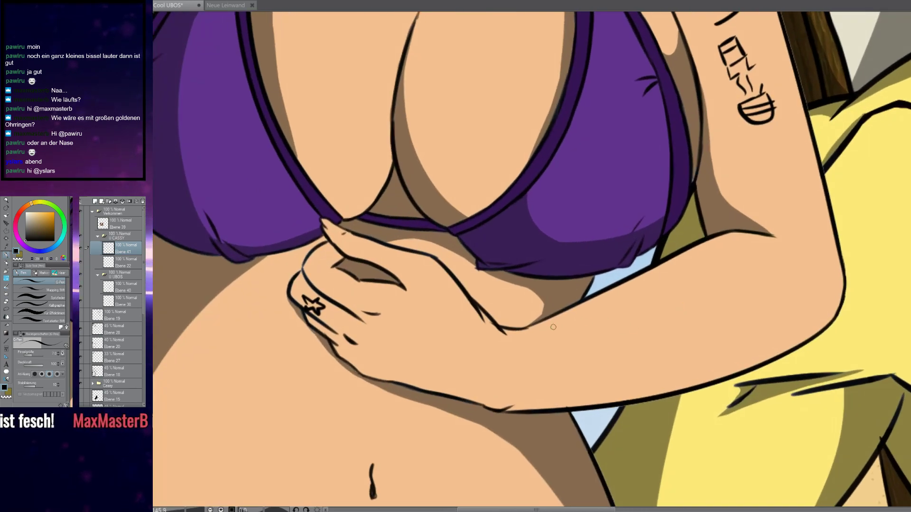
Draw an open ring piercing hanging over the edge of the woman's lower lip with the pen
drag(582, 446, 587, 437)
scroll(586, 437, down, 5)
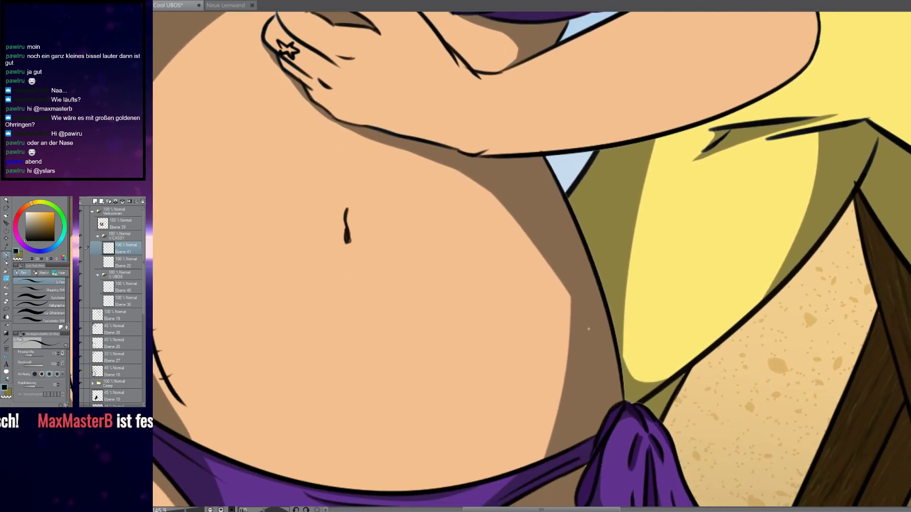
drag(589, 329, 533, 167)
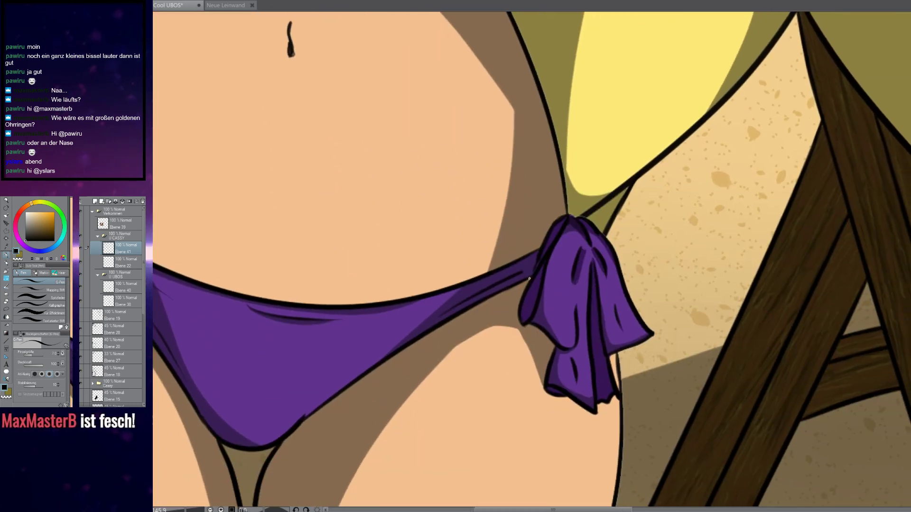
scroll(527, 277, up, 8)
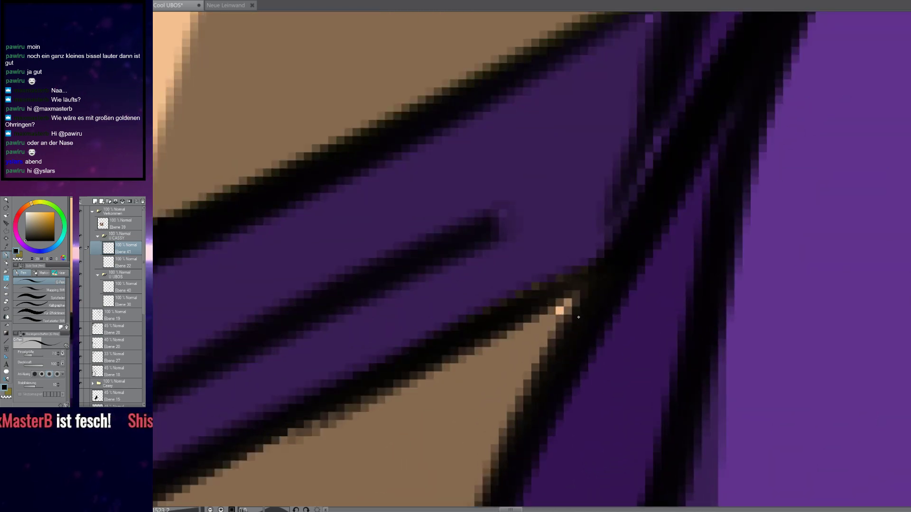
scroll(577, 328, down, 12)
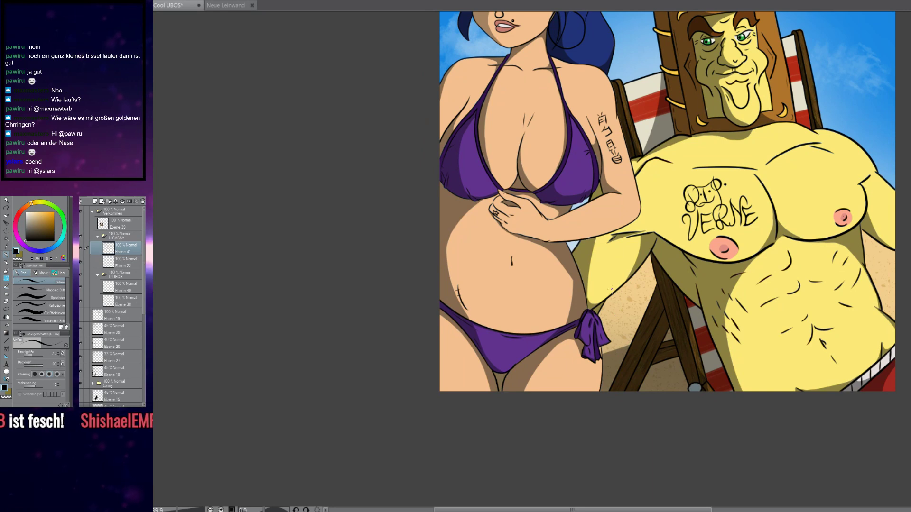
drag(579, 248, 594, 426)
scroll(517, 190, up, 2)
scroll(558, 137, up, 5)
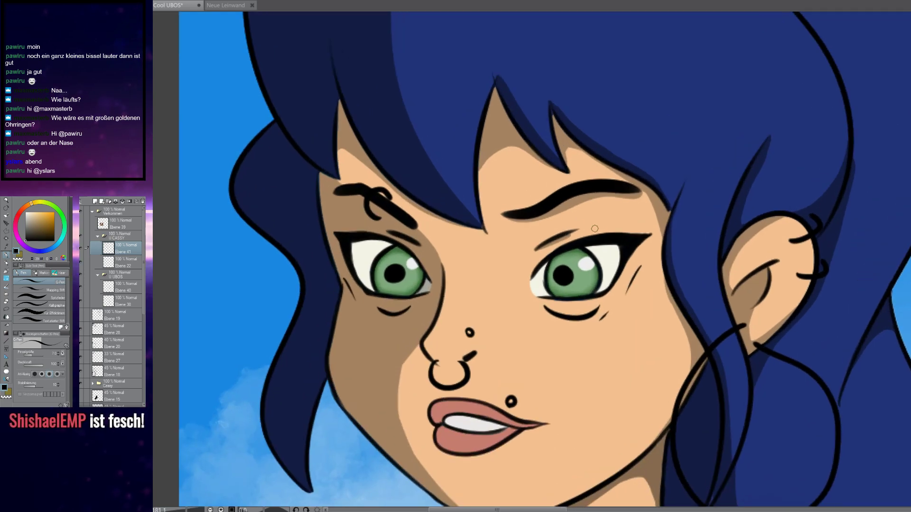
drag(508, 417, 599, 264)
scroll(574, 299, up, 4)
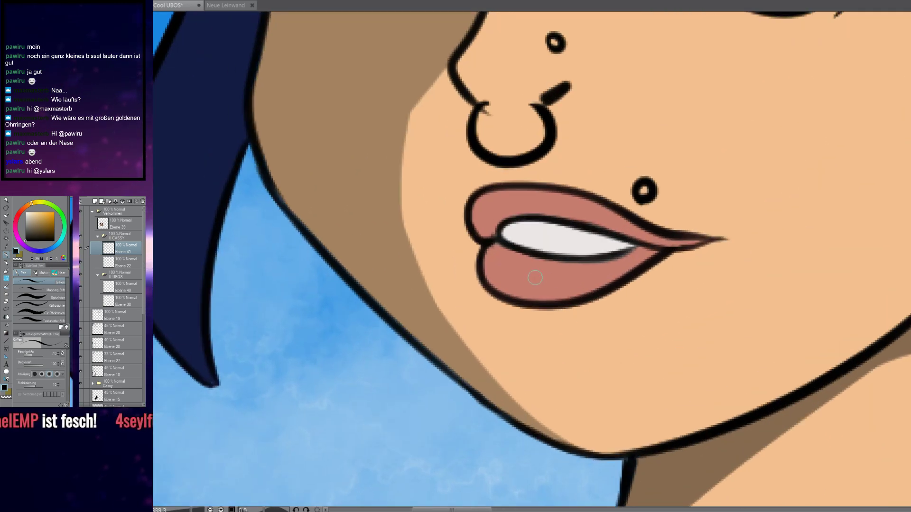
mouse_move(535, 276)
mouse_down()
mouse_move(519, 310)
mouse_move(561, 311)
mouse_up()
scroll(621, 401, down, 5)
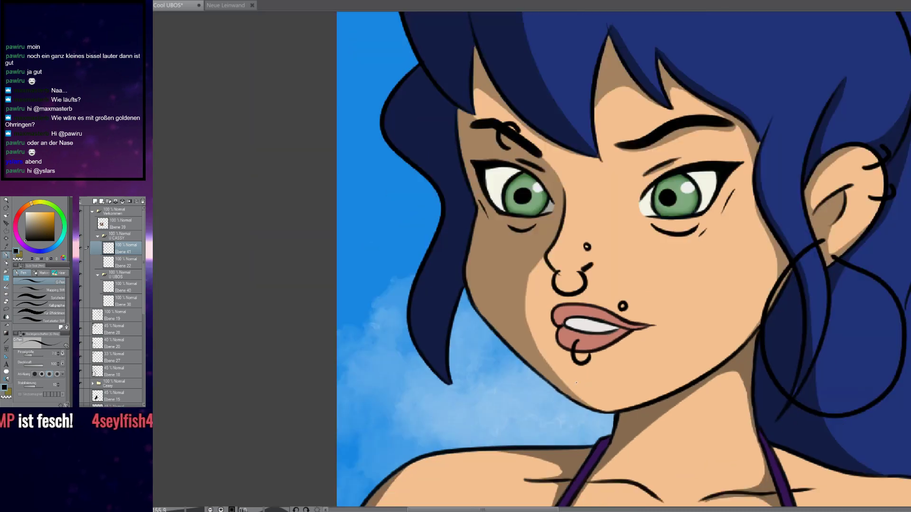
scroll(583, 354, up, 5)
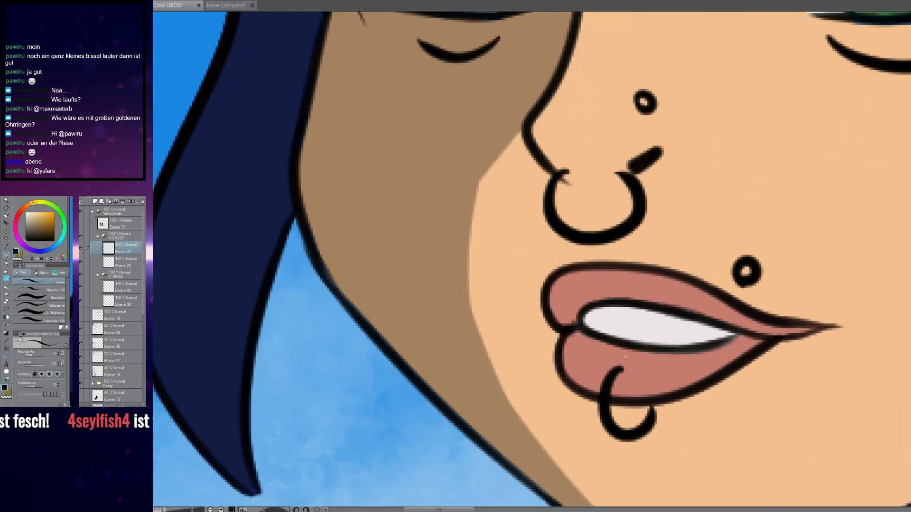
scroll(562, 329, down, 6)
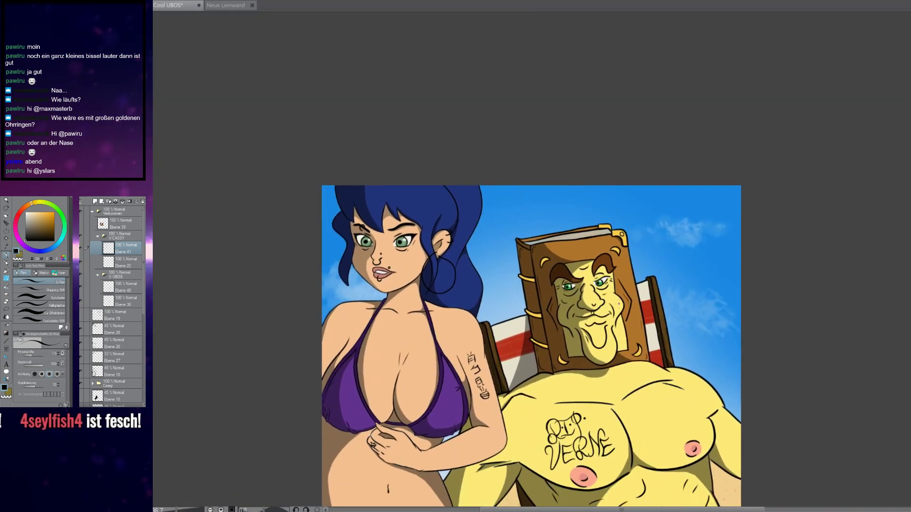
Add a new raster layer above the existing detail layers in the book-headed man's folder
scroll(617, 332, down, 2)
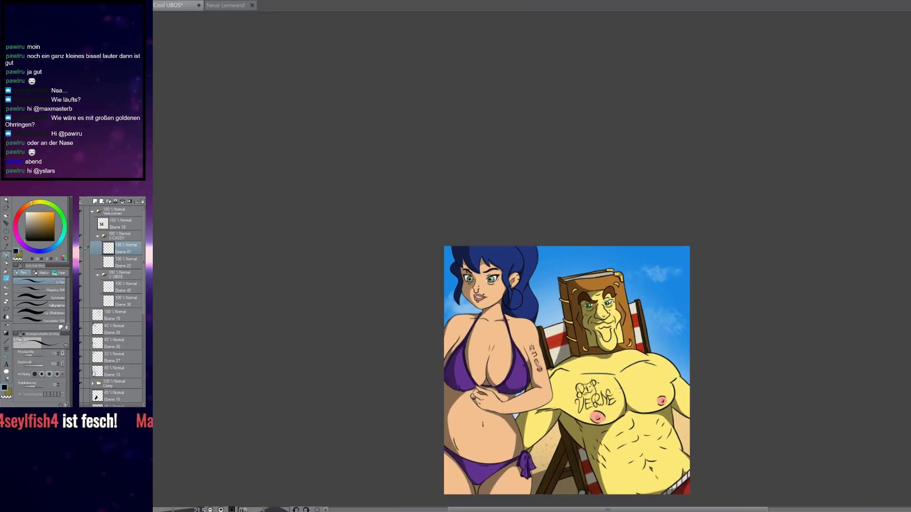
drag(619, 387, 543, 301)
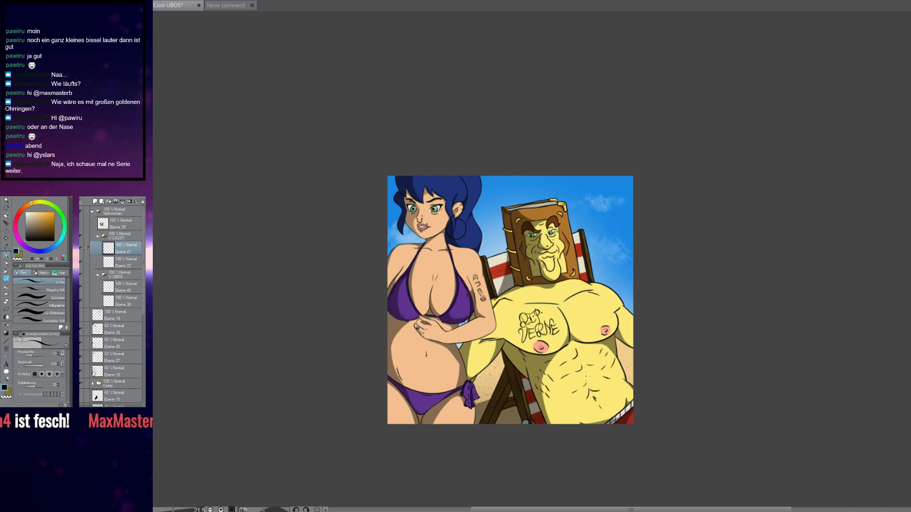
scroll(593, 398, up, 4)
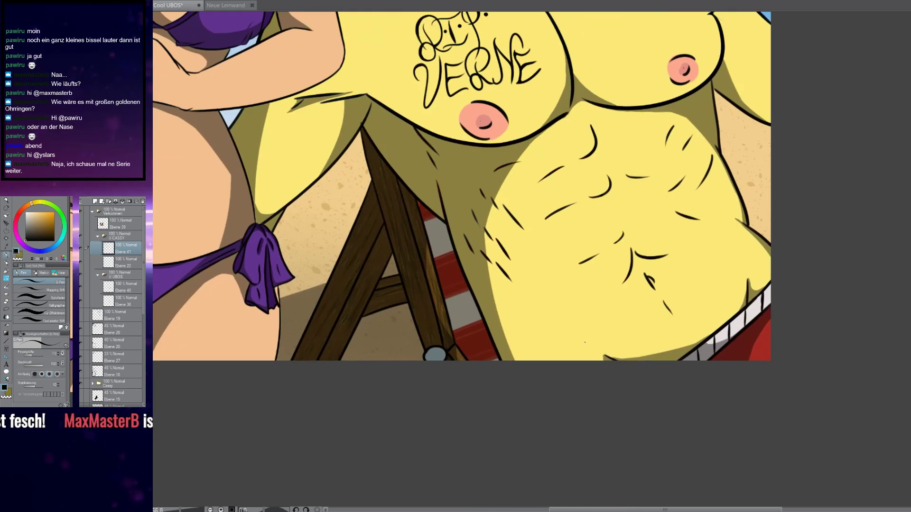
click(116, 262)
click(111, 284)
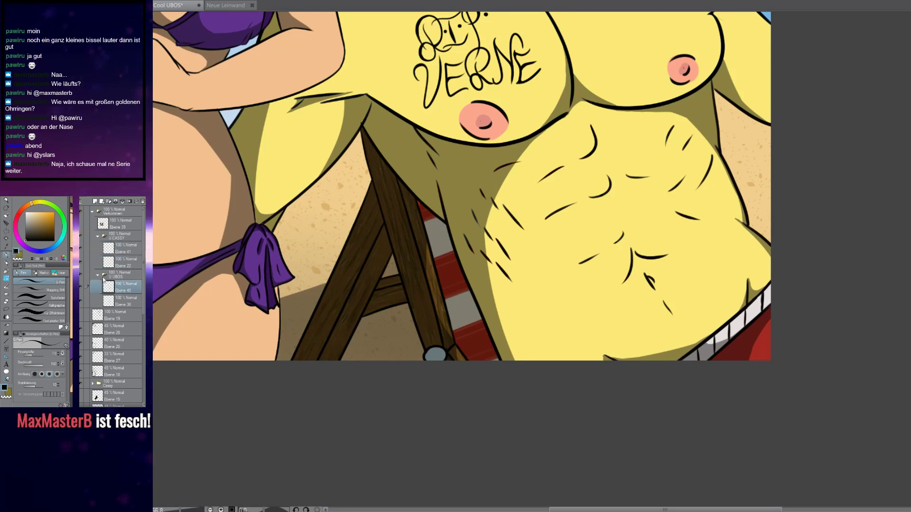
click(99, 276)
click(118, 293)
click(81, 288)
click(81, 288)
click(95, 203)
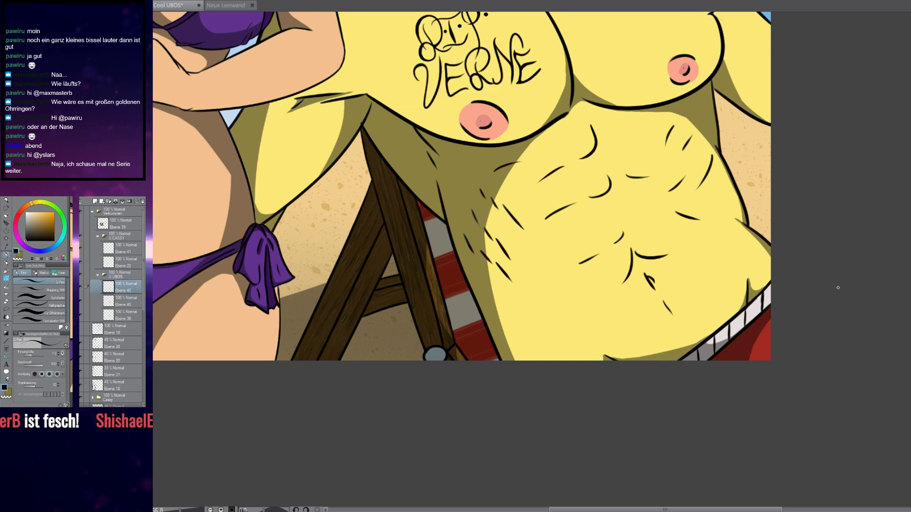
scroll(567, 342, up, 6)
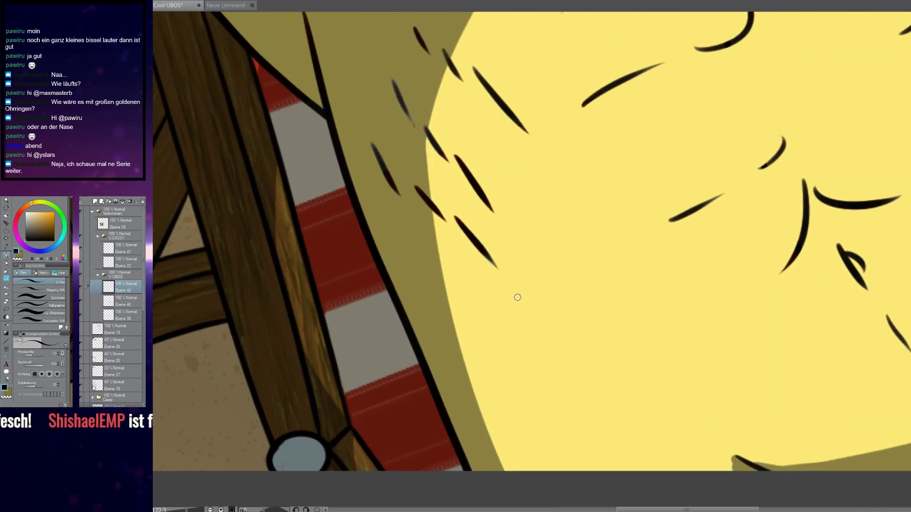
drag(503, 281, 520, 356)
mouse_move(480, 312)
mouse_down()
mouse_move(525, 297)
mouse_move(515, 356)
mouse_up()
drag(583, 403, 507, 320)
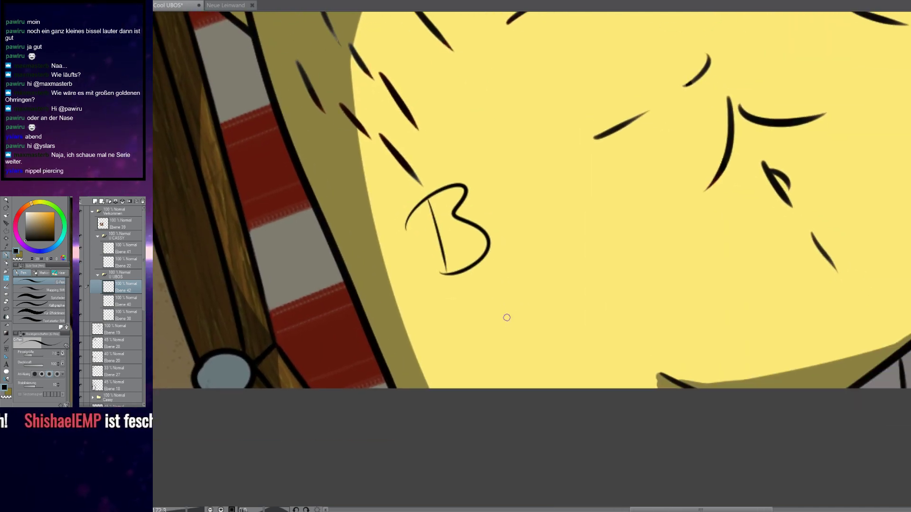
key(ctrl+z)
key(ctrl+z)
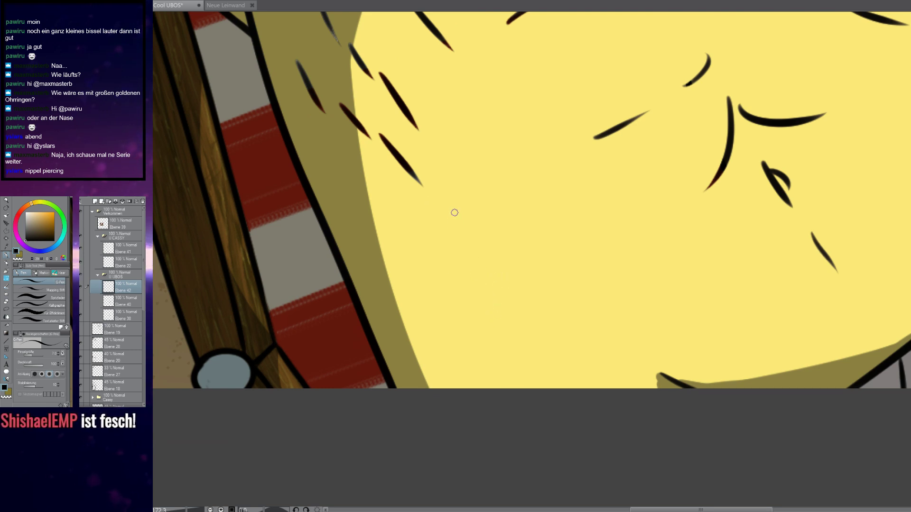
Letter a vertical "UBO$" tattoo down the side of the man's belly, ending at the canvas edge
mouse_move(457, 99)
mouse_down()
mouse_move(452, 145)
mouse_move(495, 92)
mouse_up()
drag(476, 215, 483, 257)
mouse_move(479, 218)
mouse_down()
mouse_move(509, 208)
mouse_move(483, 257)
mouse_up()
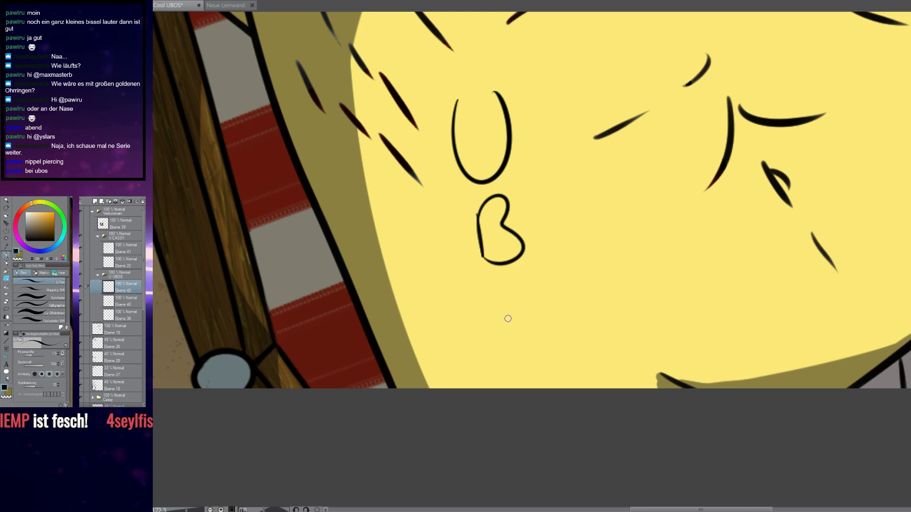
drag(494, 331, 495, 320)
drag(546, 348, 498, 382)
drag(531, 334, 531, 389)
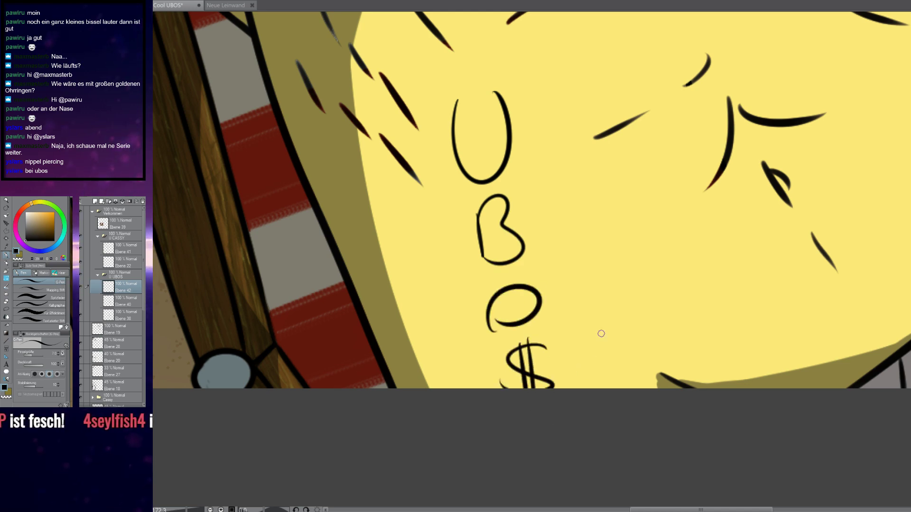
Draw a lobed tattoo outline on the man's outer arm, cut off by the edge of the canvas
scroll(567, 321, down, 5)
scroll(553, 310, up, 8)
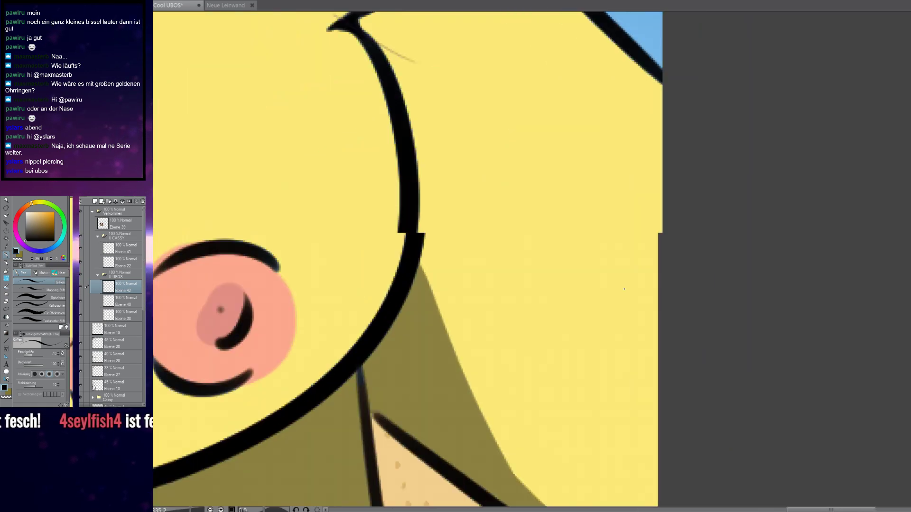
drag(517, 120, 745, 266)
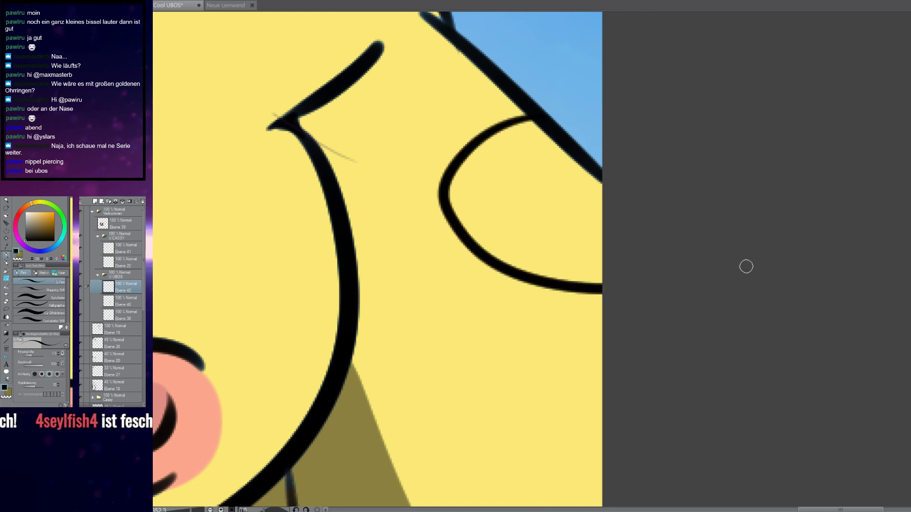
key(ctrl+z)
mouse_move(510, 174)
mouse_down()
mouse_move(445, 193)
mouse_move(609, 325)
mouse_up()
mouse_move(511, 174)
mouse_down()
mouse_move(489, 134)
mouse_move(524, 112)
mouse_up()
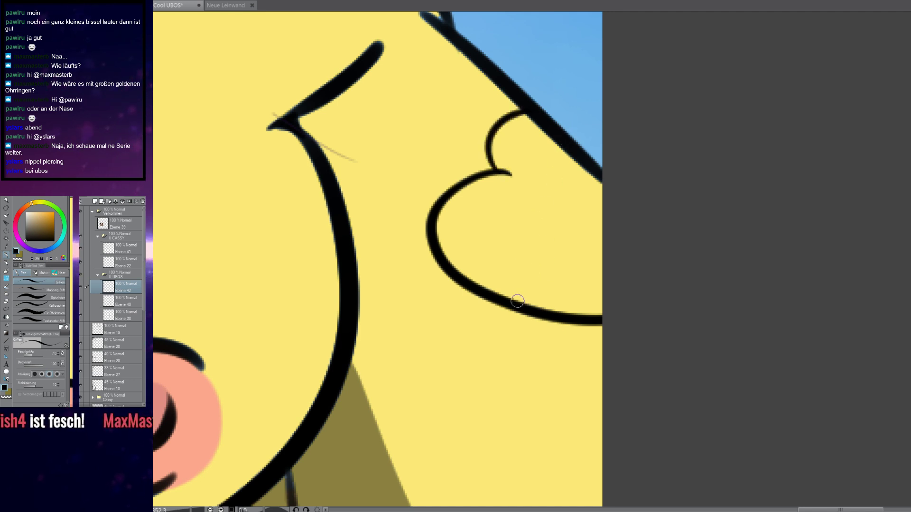
Fill the outer arm tattoo with two wavy dividing lines and short marks, and add a small stroke beneath its outline
drag(505, 269, 554, 166)
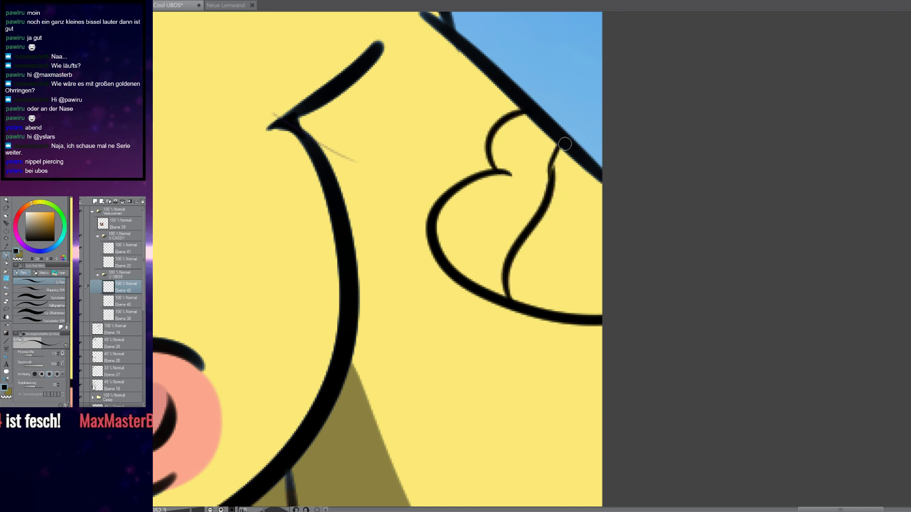
drag(588, 214, 566, 315)
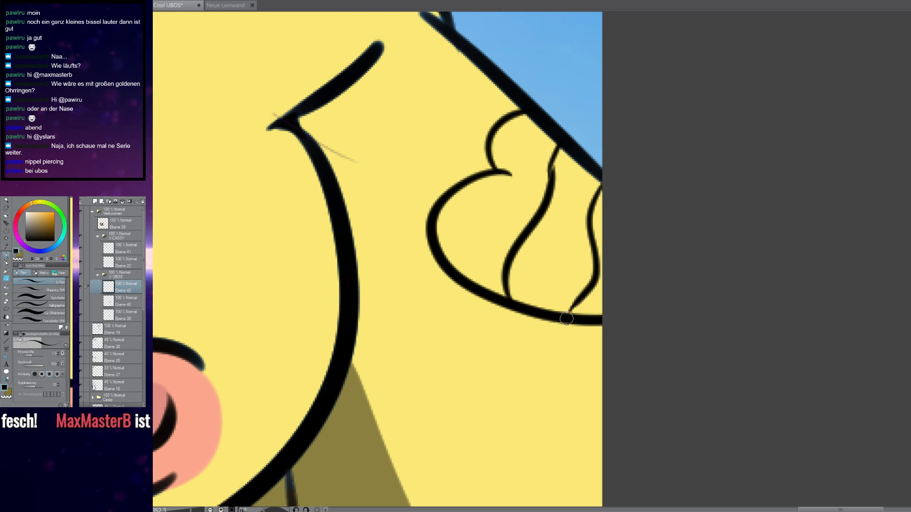
key(ctrl+z)
drag(572, 313, 599, 183)
mouse_move(525, 257)
mouse_down()
mouse_move(553, 265)
mouse_move(562, 258)
mouse_up()
mouse_move(546, 227)
mouse_down()
mouse_move(561, 238)
mouse_move(560, 207)
mouse_up()
drag(568, 169, 583, 203)
mouse_move(520, 312)
mouse_down()
mouse_move(519, 372)
mouse_move(568, 393)
mouse_move(566, 339)
mouse_up()
scroll(513, 271, down, 10)
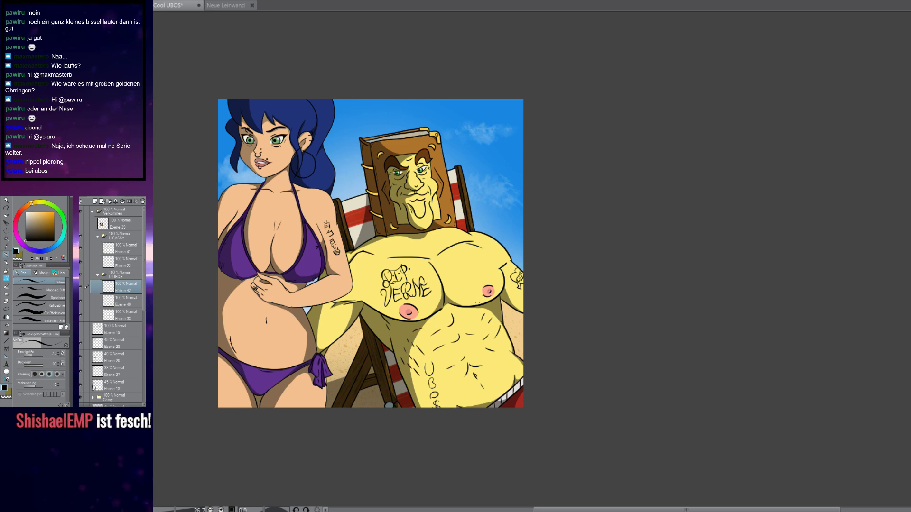
Draw a piercing with short strokes on both sides of the man's nipple nearest the tattooed outer arm
scroll(487, 290, up, 10)
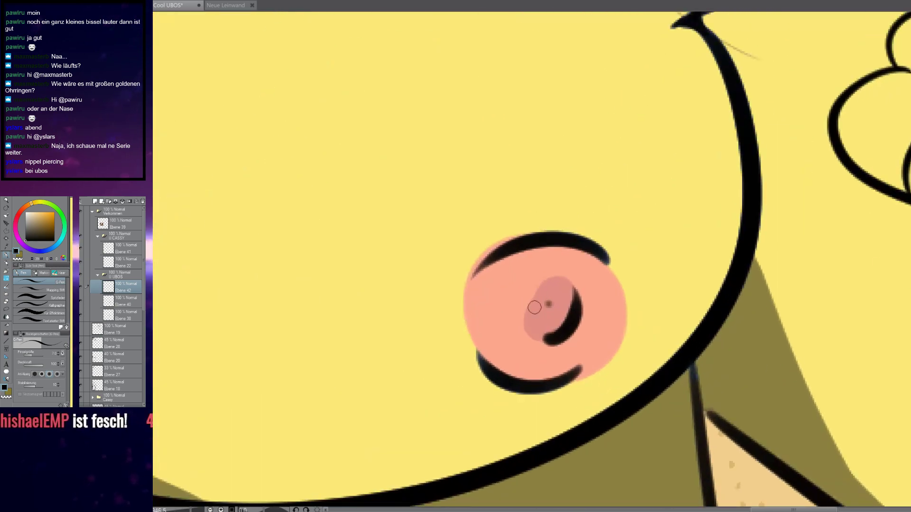
mouse_move(560, 304)
mouse_down()
mouse_move(515, 304)
mouse_move(588, 342)
mouse_move(524, 347)
mouse_up()
key(ctrl+z)
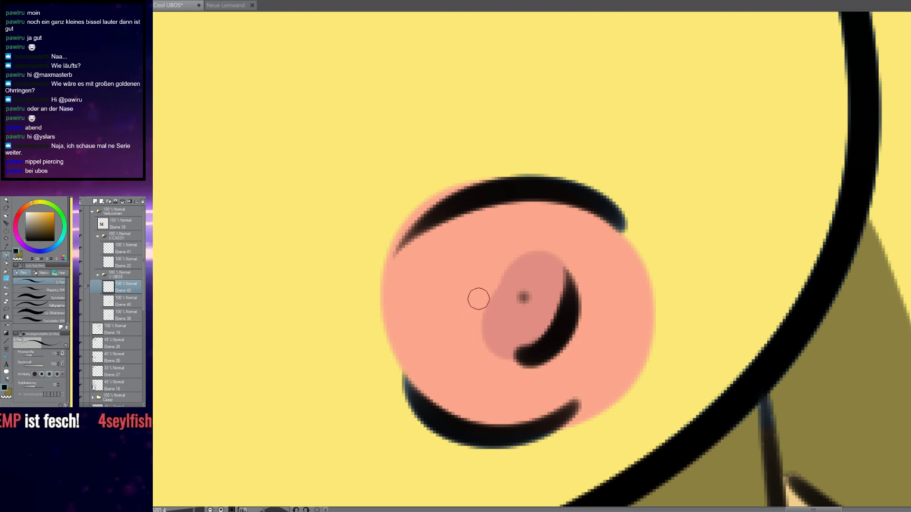
mouse_move(498, 302)
mouse_down()
mouse_move(451, 300)
mouse_move(448, 289)
mouse_up()
mouse_move(577, 314)
mouse_down()
mouse_move(631, 321)
mouse_move(622, 317)
mouse_up()
key(ctrl+0)
scroll(634, 360, down, 2)
drag(545, 397, 534, 334)
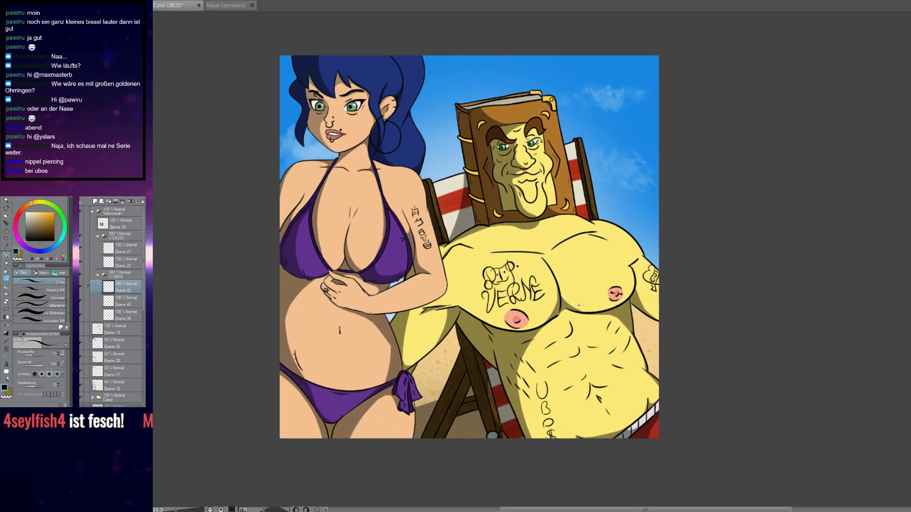
Letter a second "UBO$" tattoo in a slanted row below the man's navel, following the waistband
scroll(575, 301, down, 2)
scroll(574, 301, down, 1)
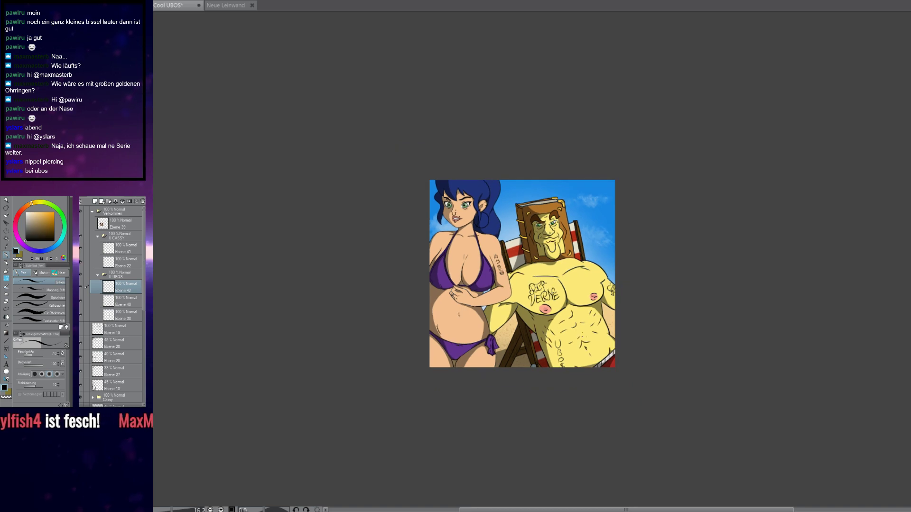
drag(613, 368, 539, 276)
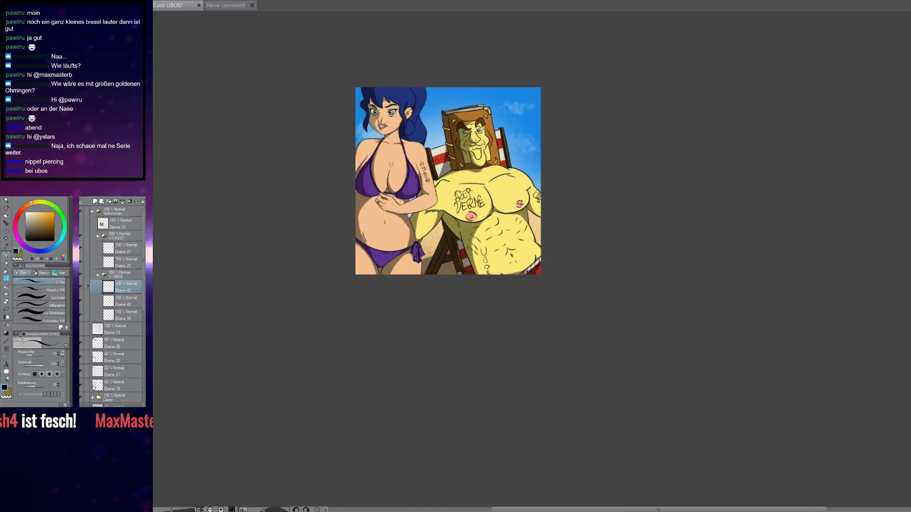
scroll(512, 268, up, 8)
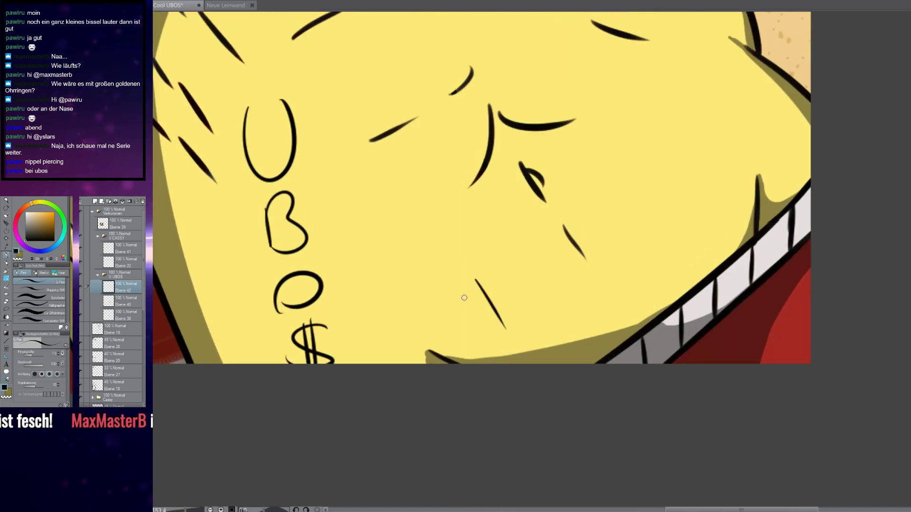
key(ctrl+z)
mouse_move(469, 279)
mouse_down()
mouse_move(504, 270)
mouse_move(567, 287)
mouse_up()
mouse_move(619, 204)
mouse_down()
mouse_move(607, 237)
mouse_move(624, 209)
mouse_up()
drag(659, 165, 646, 201)
mouse_move(627, 146)
mouse_down()
mouse_move(681, 219)
mouse_move(692, 214)
mouse_up()
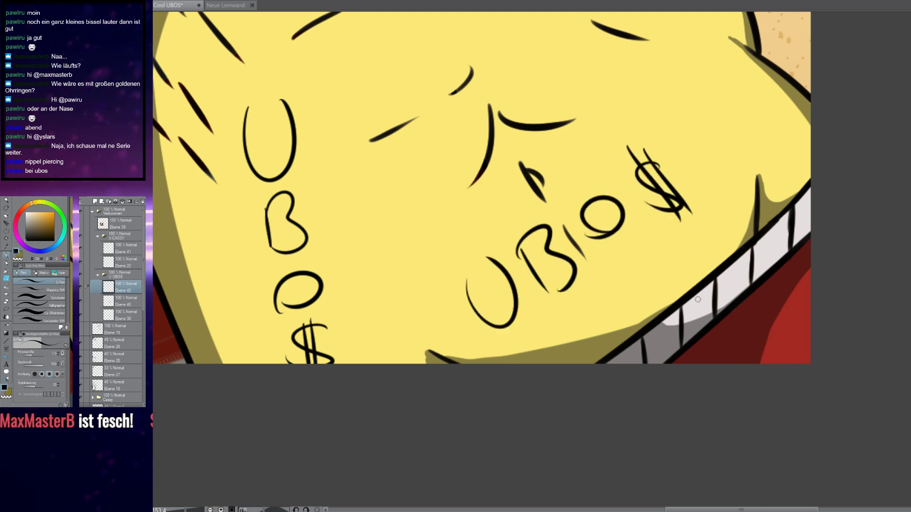
scroll(671, 251, down, 6)
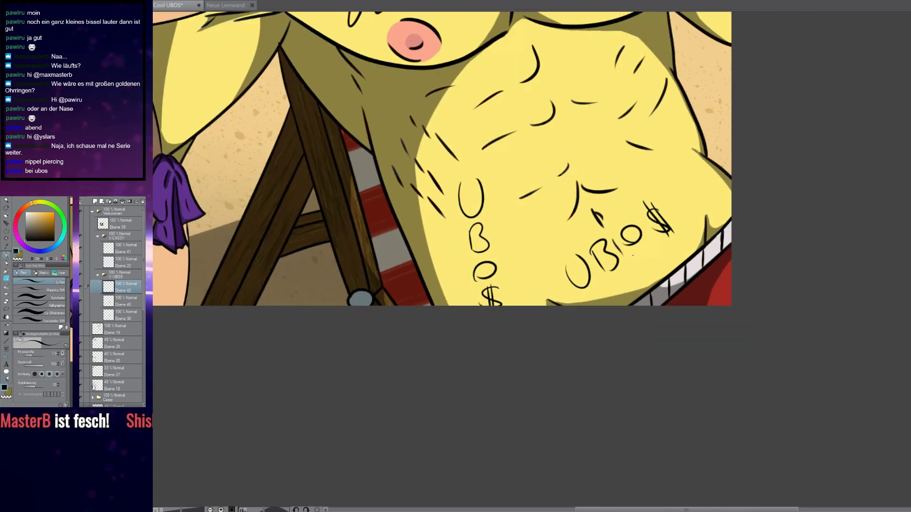
Try a cluster of pen strokes in the empty area of the man's belly above the navel
scroll(664, 251, up, 1)
scroll(566, 265, up, 8)
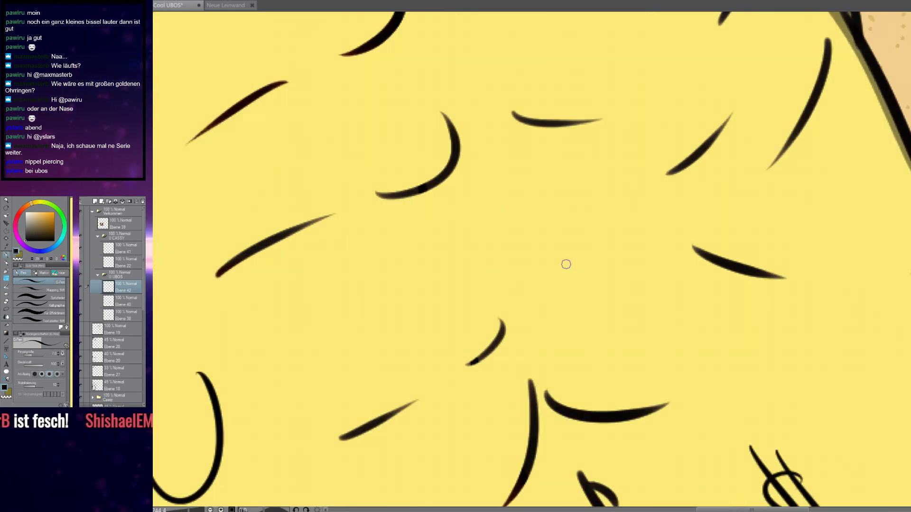
mouse_move(534, 290)
mouse_down()
mouse_move(582, 212)
mouse_move(605, 317)
mouse_move(680, 267)
mouse_move(661, 286)
mouse_up()
drag(612, 324, 671, 338)
drag(775, 317, 656, 252)
mouse_move(630, 219)
mouse_down()
mouse_move(654, 259)
mouse_move(625, 293)
mouse_up()
drag(680, 301, 668, 286)
drag(765, 260, 742, 333)
mouse_move(761, 230)
mouse_down()
mouse_move(751, 350)
mouse_move(754, 327)
mouse_up()
key(ctrl+0)
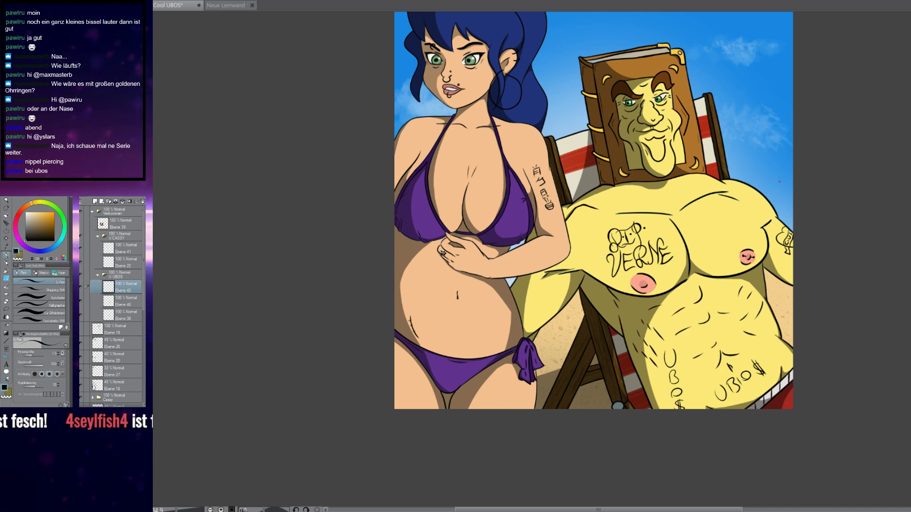
Draw a filled black teardrop tattoo on the woman's cheek, below the eye nearest her ear, on her existing details layer
scroll(623, 98, up, 7)
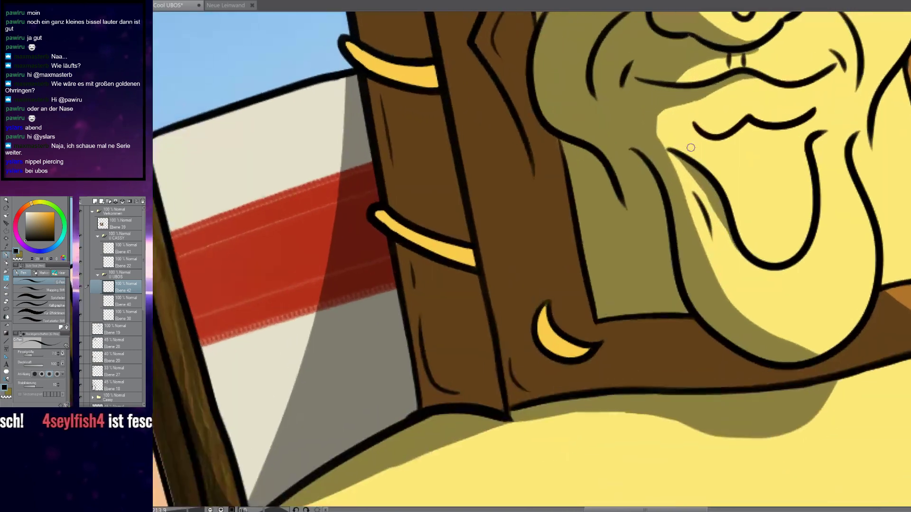
key(ctrl+0)
scroll(521, 198, up, 7)
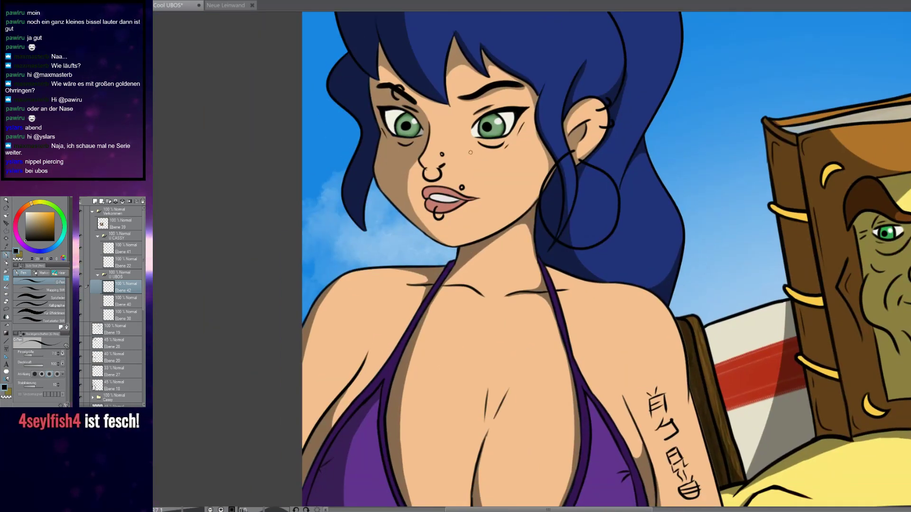
scroll(685, 271, up, 3)
click(114, 248)
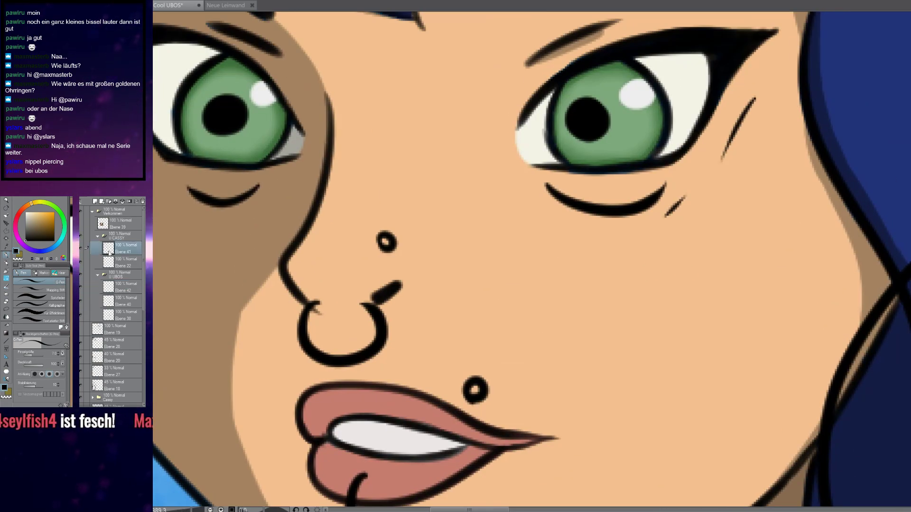
mouse_move(607, 247)
mouse_down()
mouse_move(603, 299)
mouse_move(617, 297)
mouse_up()
scroll(589, 341, down, 2)
scroll(593, 342, down, 12)
scroll(598, 339, up, 17)
mouse_move(622, 251)
mouse_down()
mouse_move(613, 246)
mouse_move(616, 266)
mouse_up()
drag(630, 315, 538, 274)
scroll(617, 285, down, 7)
scroll(631, 249, down, 2)
scroll(522, 275, up, 4)
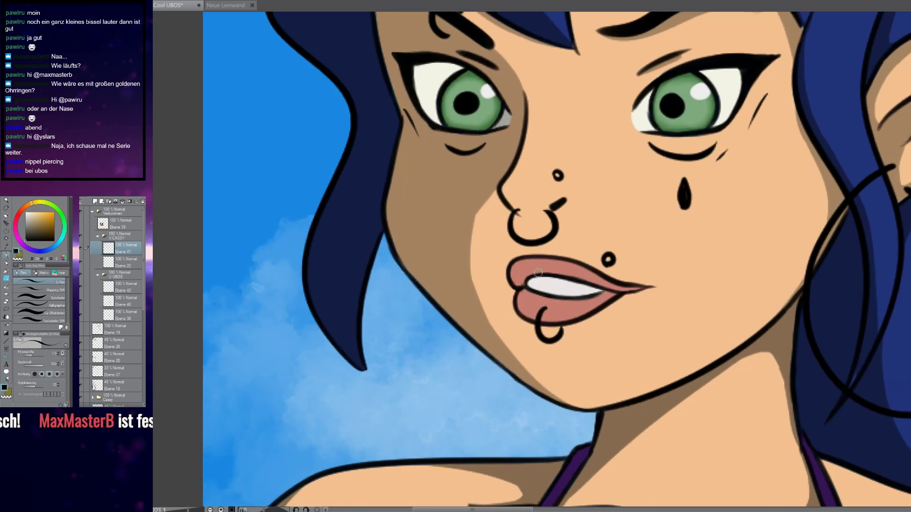
Letter the digits 1, 2, 3 and 4 in a small vertical column on the woman's outer cheek beside the eye
drag(624, 286, 517, 365)
scroll(648, 255, down, 1)
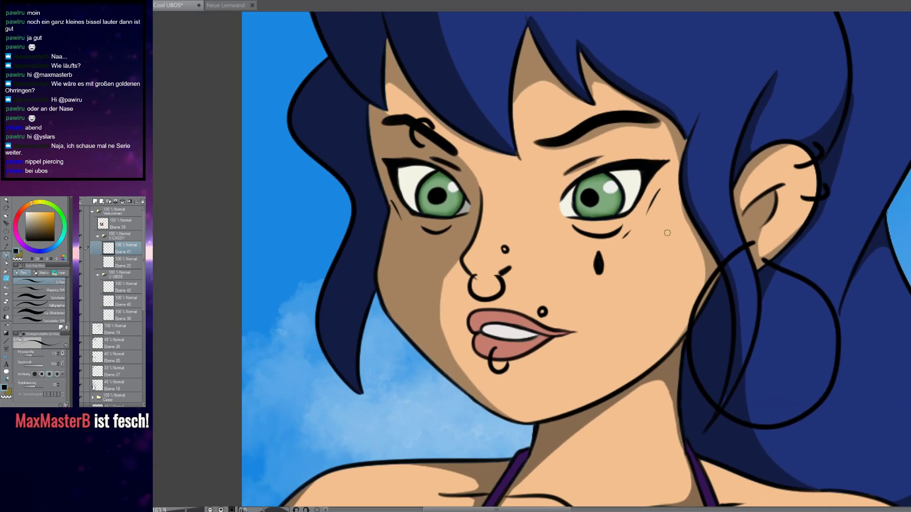
scroll(696, 233, up, 3)
scroll(660, 221, up, 2)
mouse_move(647, 219)
mouse_down()
mouse_move(664, 229)
mouse_move(677, 286)
mouse_move(655, 346)
mouse_move(683, 434)
mouse_up()
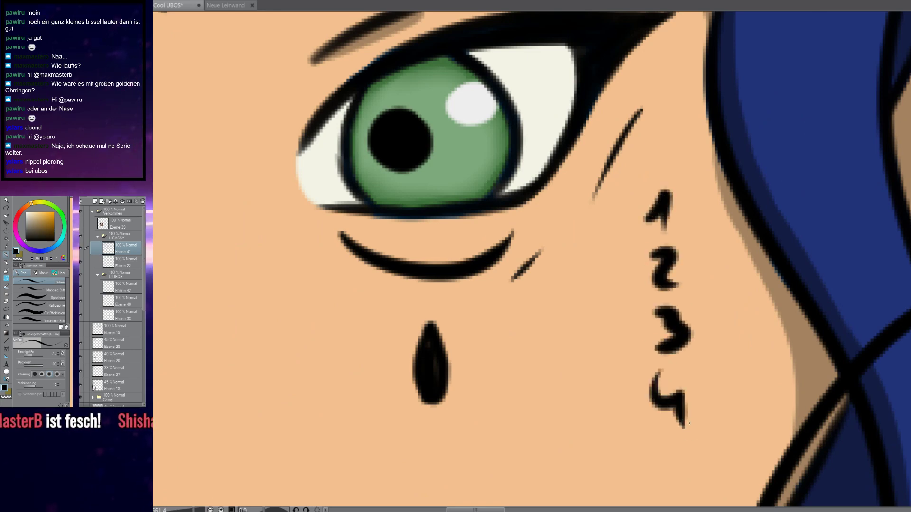
scroll(705, 379, down, 4)
drag(655, 398, 716, 306)
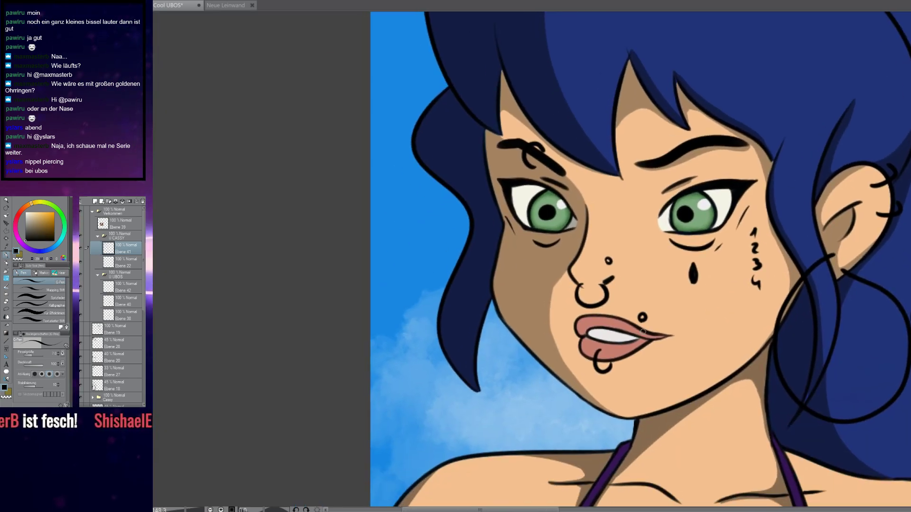
Examine the woman's face, ear and arm details close up and in the whole picture
drag(605, 338, 650, 268)
scroll(650, 268, down, 1)
scroll(573, 314, down, 5)
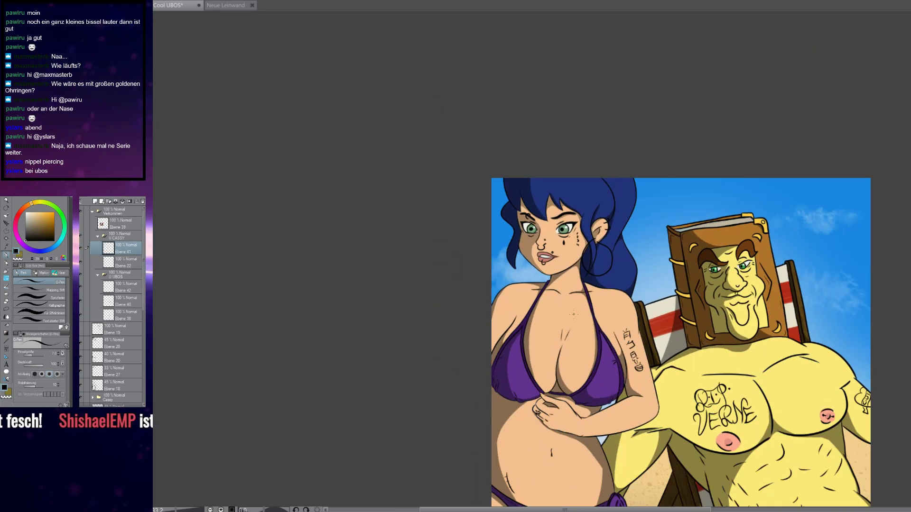
drag(573, 314, 544, 271)
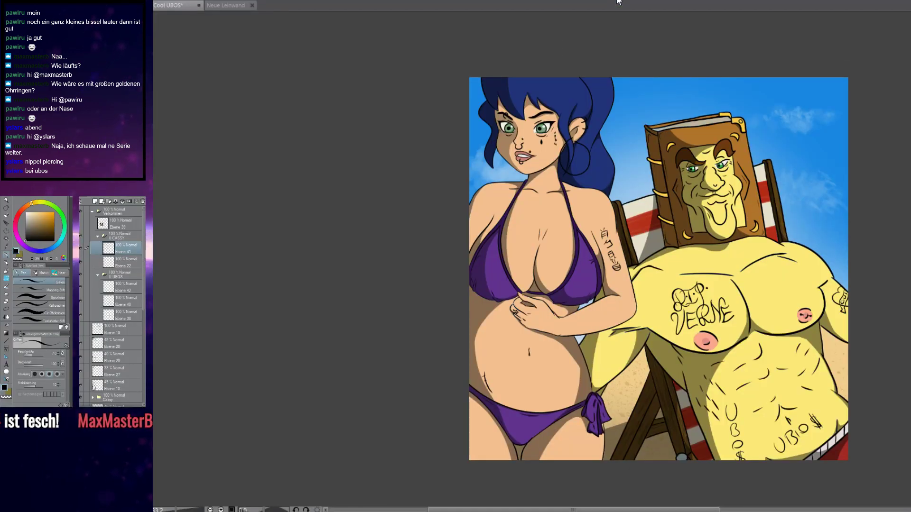
scroll(609, 223, up, 10)
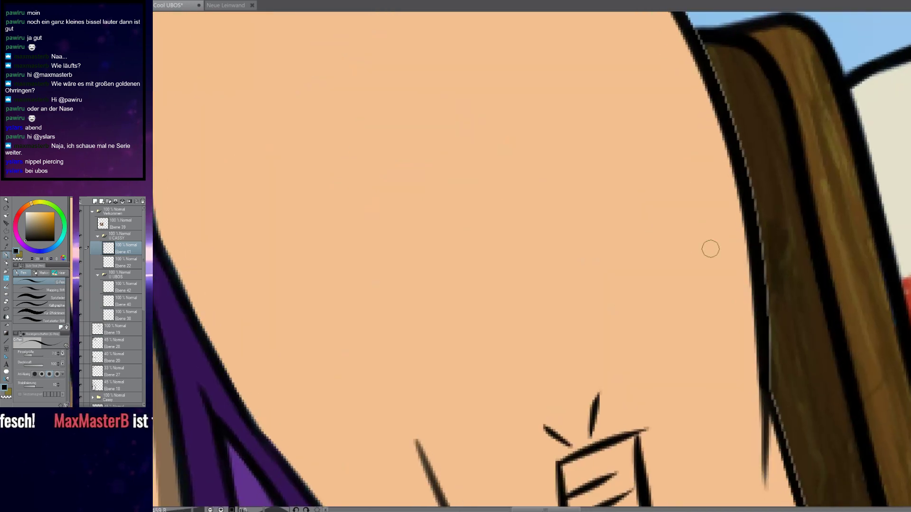
scroll(624, 242, down, 5)
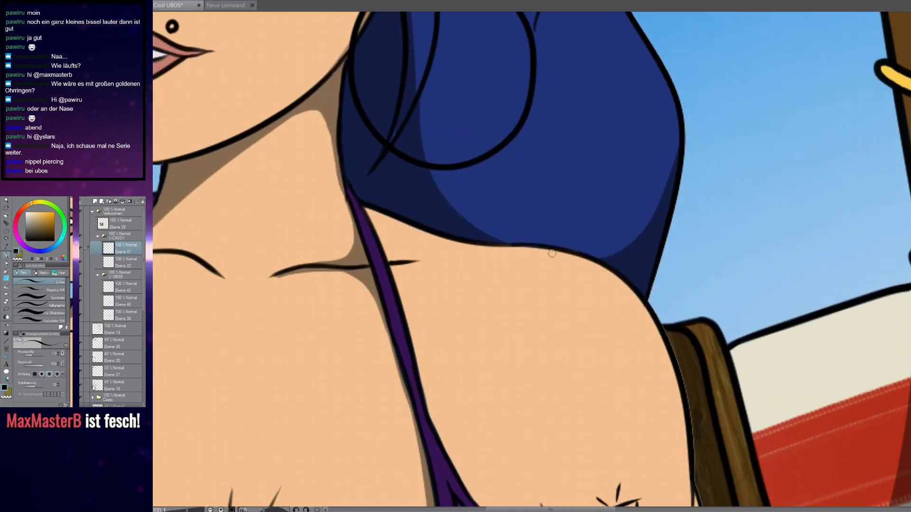
drag(470, 183, 588, 380)
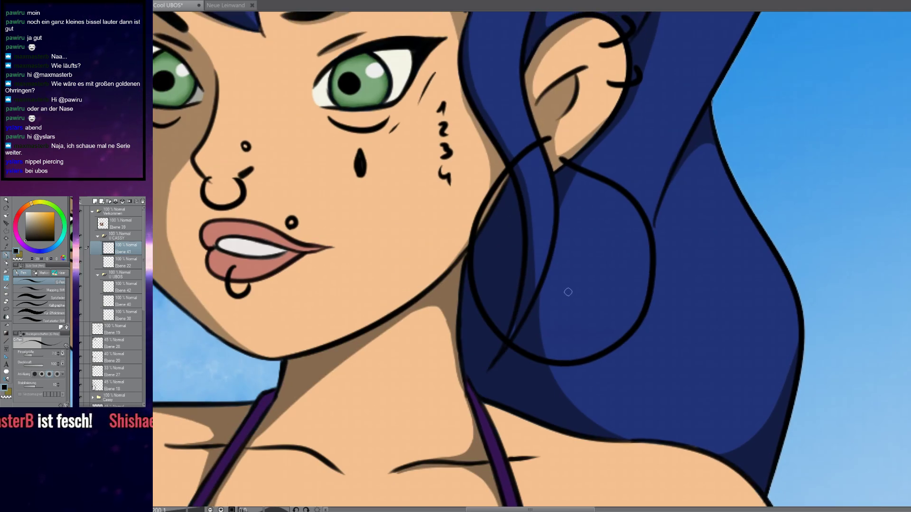
drag(535, 157, 527, 295)
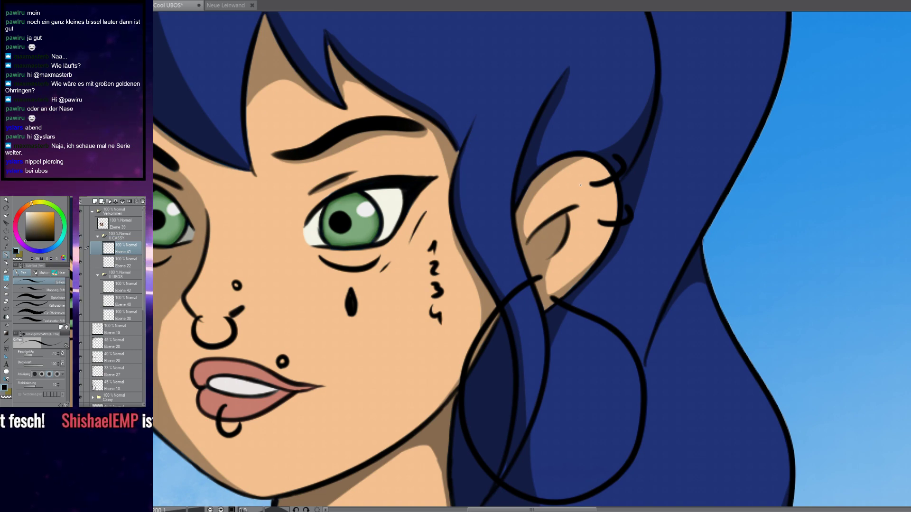
scroll(564, 199, down, 5)
drag(577, 193, 589, 190)
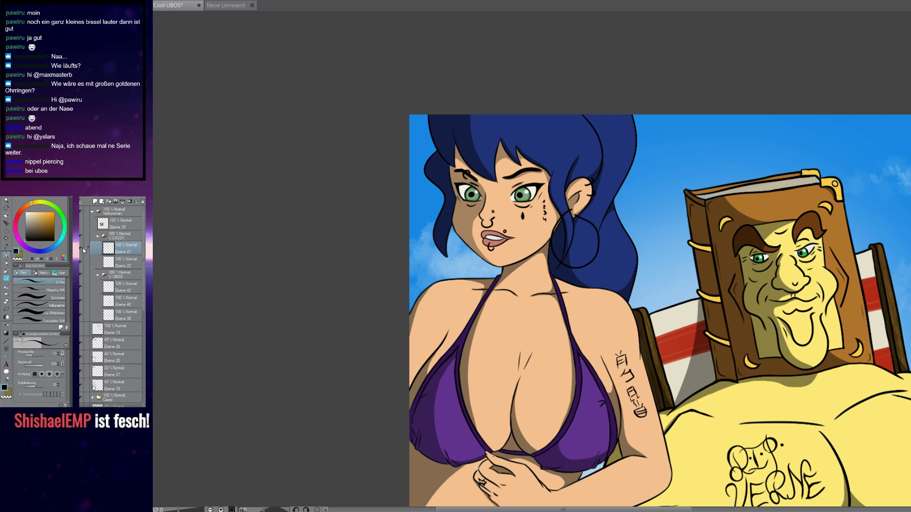
Toggle the woman's piercing and tattoo layer to compare, leave it hidden, and add a new layer above it in her folder
click(81, 249)
click(81, 249)
click(81, 249)
click(81, 249)
click(82, 249)
click(81, 249)
click(82, 249)
click(81, 249)
click(81, 249)
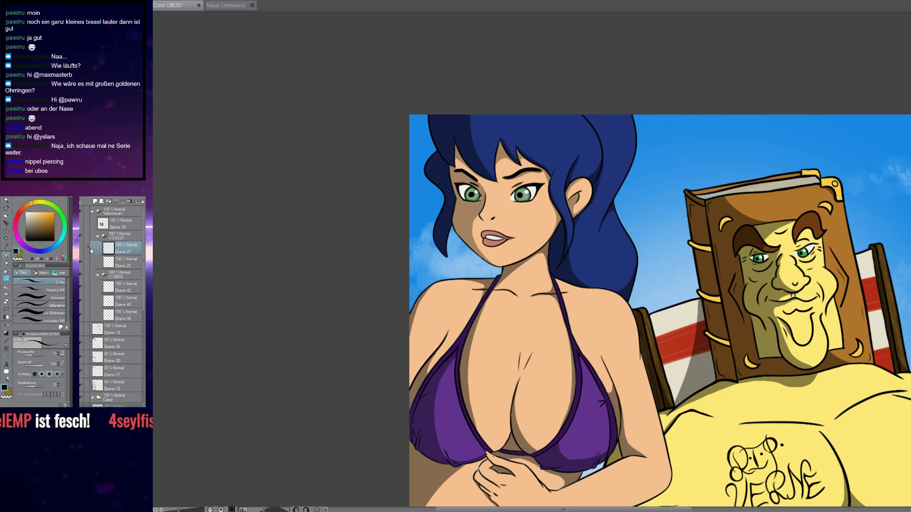
click(96, 203)
Try a thick black open ring over the upper rim of the woman's ear
scroll(552, 174, up, 3)
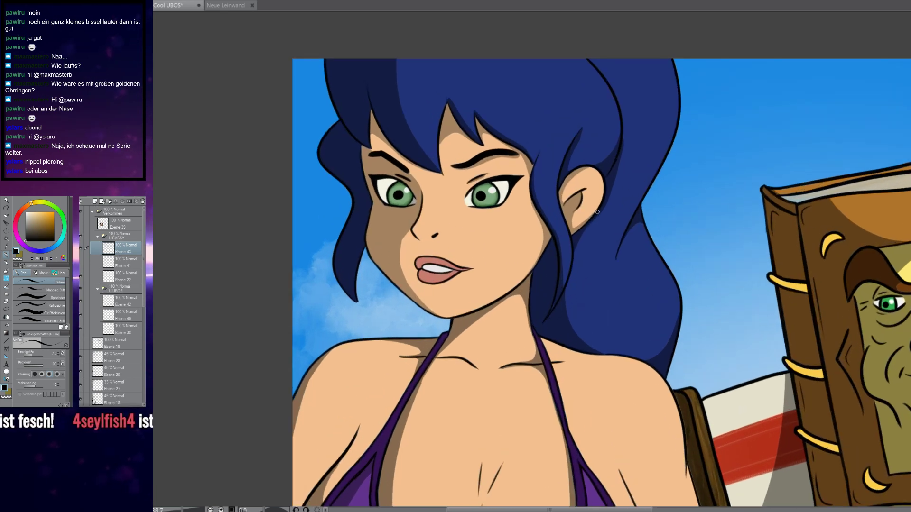
scroll(460, 203, up, 2)
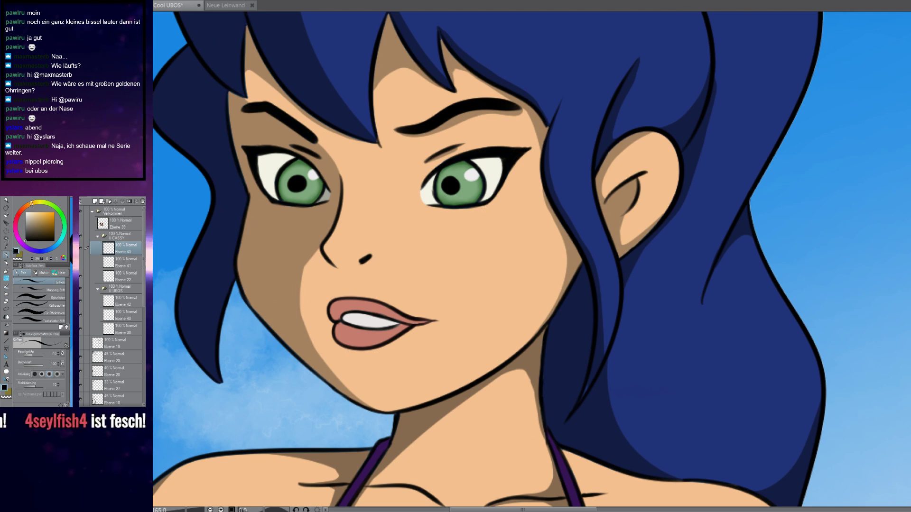
scroll(672, 136, up, 7)
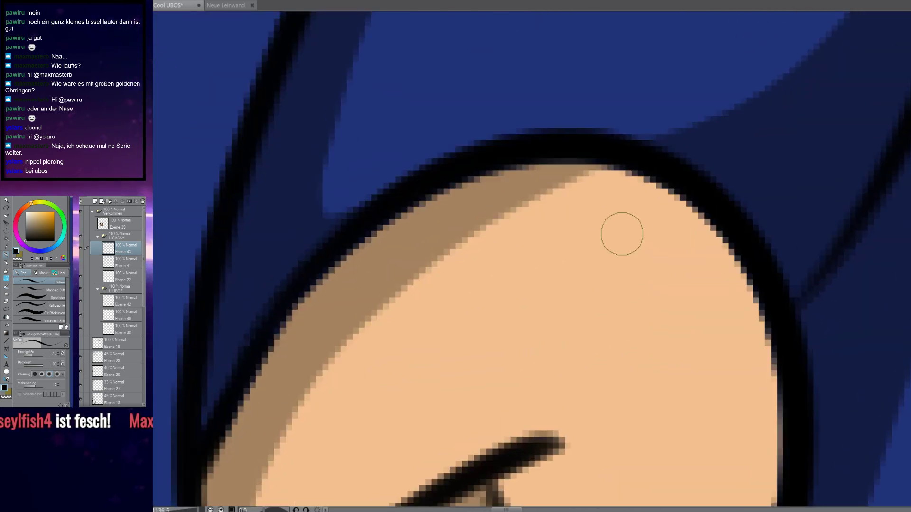
mouse_move(622, 234)
mouse_down()
mouse_move(576, 250)
mouse_move(533, 246)
mouse_move(572, 268)
mouse_move(561, 264)
mouse_move(563, 273)
mouse_move(541, 282)
mouse_move(487, 274)
mouse_move(460, 282)
mouse_move(496, 268)
mouse_move(463, 277)
mouse_move(447, 208)
mouse_move(517, 141)
mouse_move(586, 137)
mouse_move(634, 188)
mouse_move(643, 223)
mouse_move(608, 285)
mouse_up()
click(473, 286)
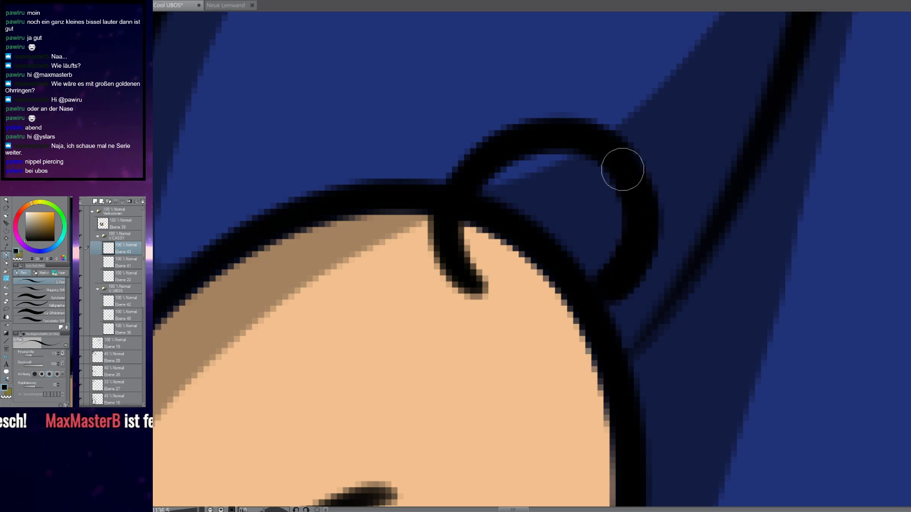
scroll(467, 194, down, 12)
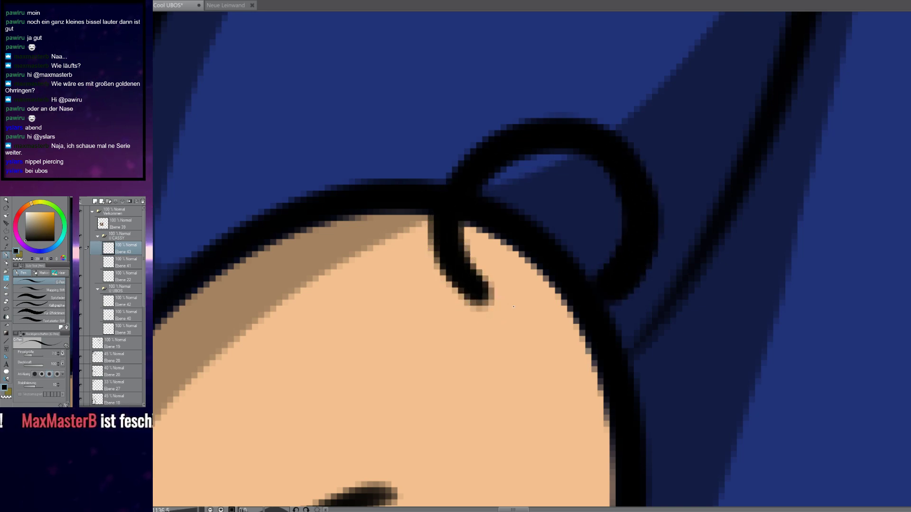
scroll(483, 362, up, 7)
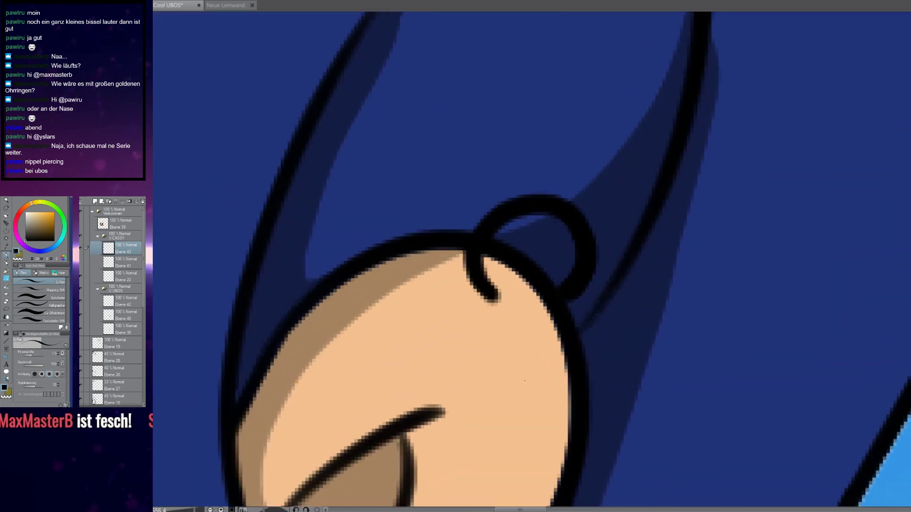
key(ctrl+z)
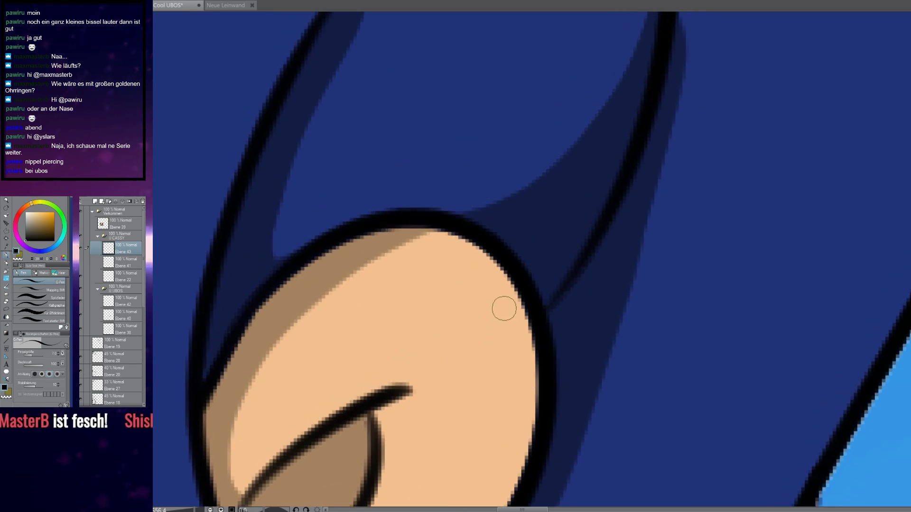
Try two black ring piercings, one above the other, along the outer rim of the woman's ear
mouse_move(500, 350)
mouse_down()
mouse_move(479, 194)
mouse_move(597, 204)
mouse_move(576, 266)
mouse_move(470, 255)
mouse_move(576, 252)
mouse_move(526, 315)
mouse_move(551, 335)
mouse_up()
key(ctrl+0)
scroll(520, 300, down, 4)
scroll(520, 304, up, 7)
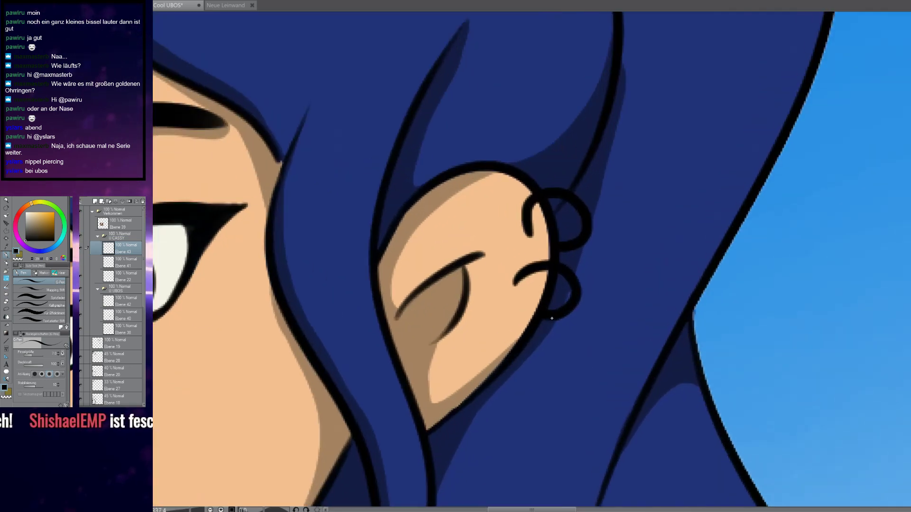
key(ctrl+z)
key(ctrl+z)
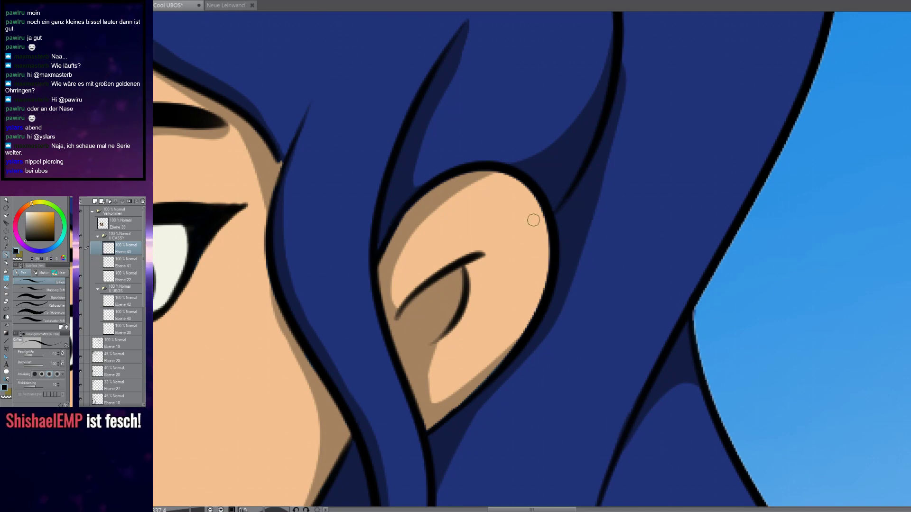
Switch to the brush tool and choose a yellow-green drawing colour
scroll(525, 225, up, 2)
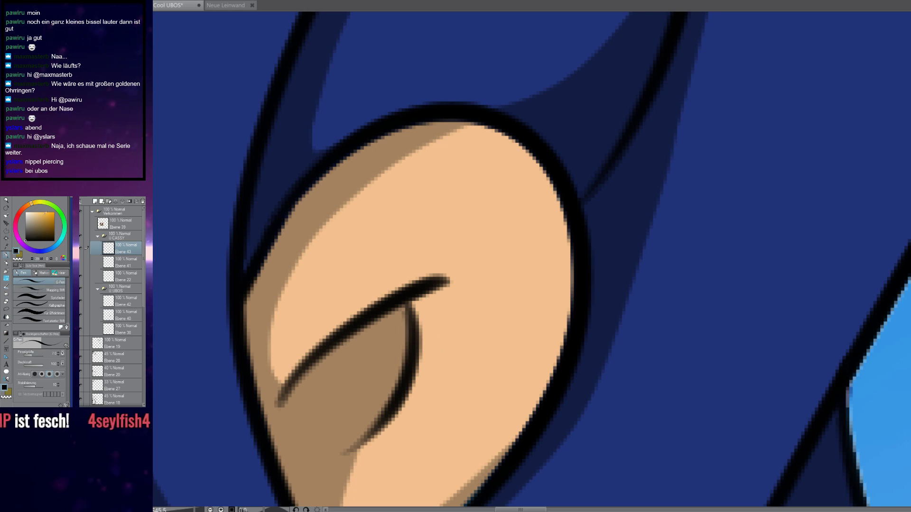
key(b)
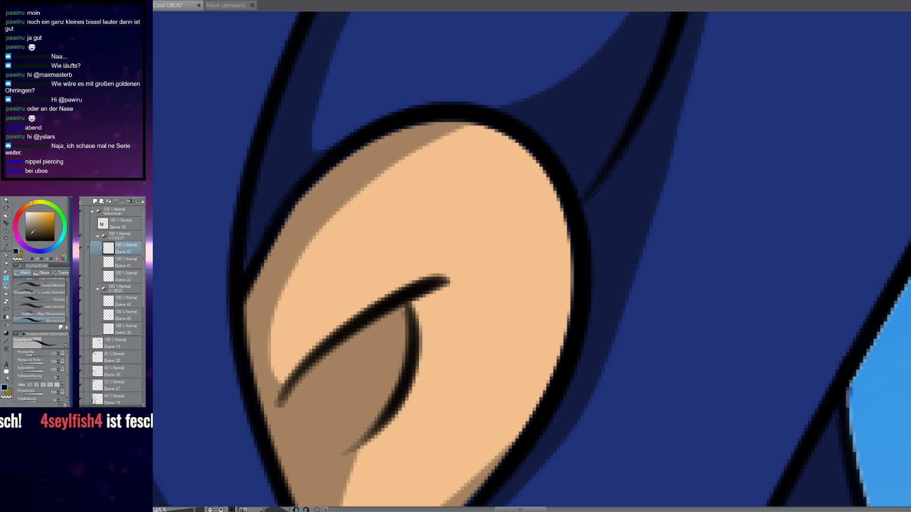
click(42, 204)
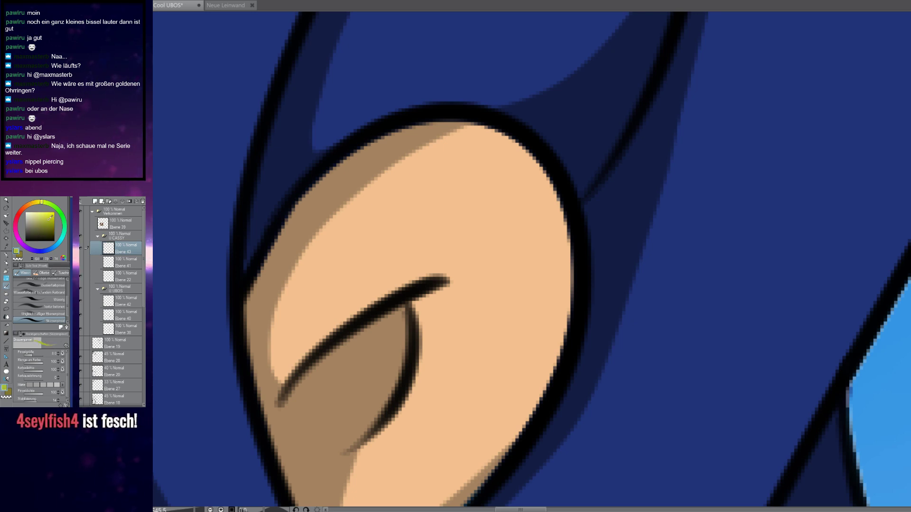
Try a yellow-green open ring over the upper outer rim of the woman's ear
mouse_move(517, 199)
mouse_down()
mouse_move(582, 127)
mouse_move(622, 149)
mouse_move(633, 197)
mouse_move(601, 232)
mouse_up()
scroll(593, 254, down, 10)
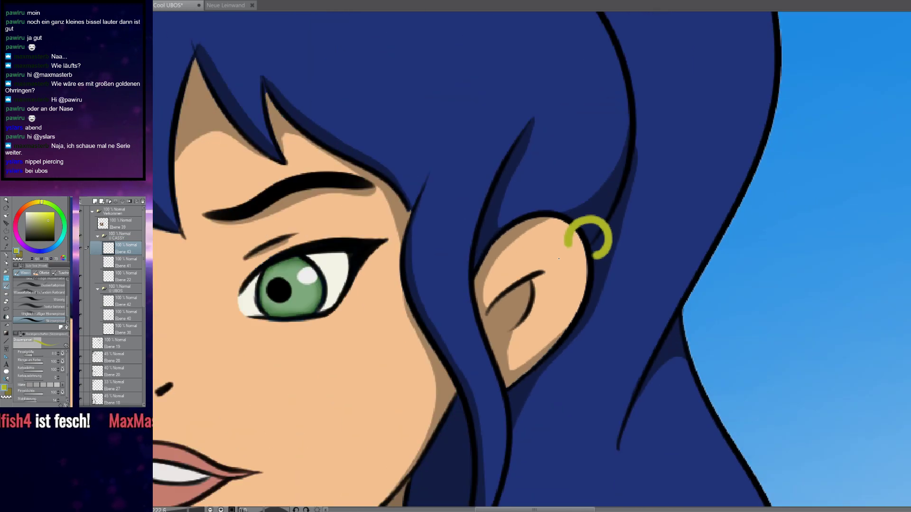
scroll(584, 265, up, 9)
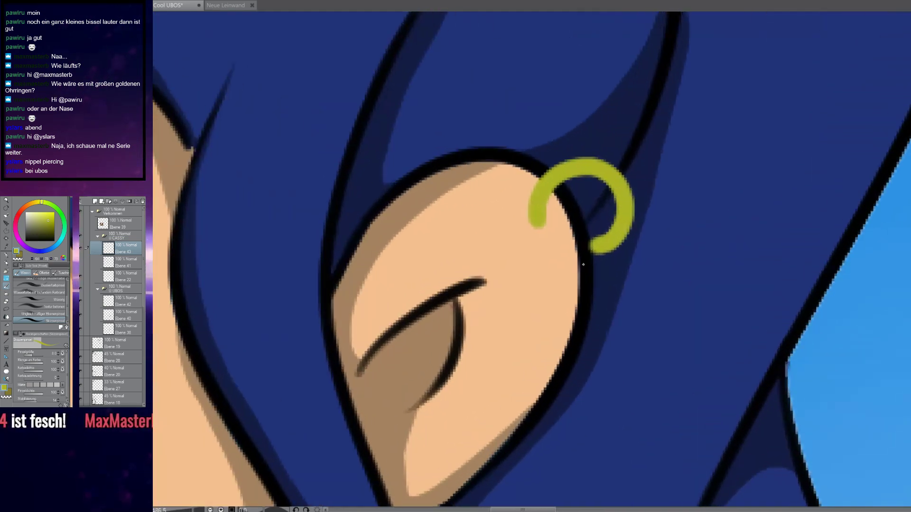
key(ctrl+z)
Try a pair of yellow-green rings, one above the other, on the outer rim of the woman's ear
scroll(565, 267, up, 3)
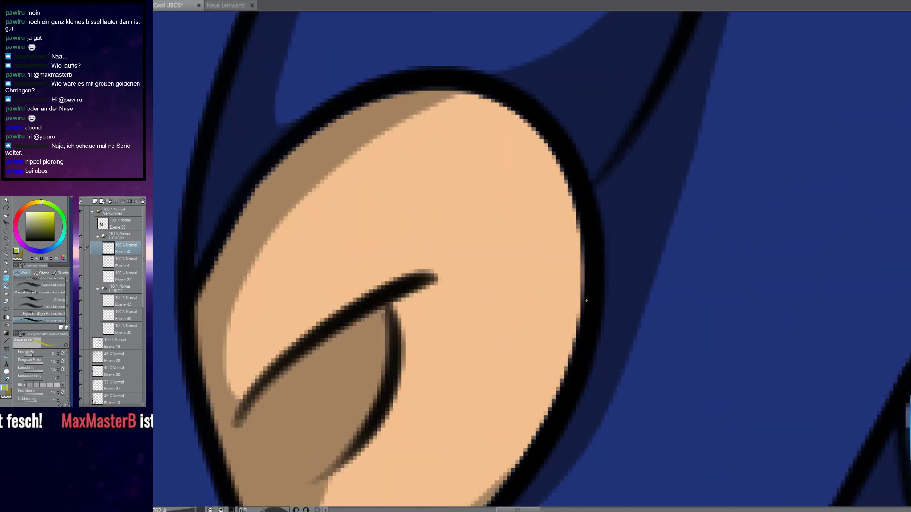
mouse_move(491, 212)
mouse_down()
mouse_move(517, 177)
mouse_move(610, 207)
mouse_move(589, 259)
mouse_move(567, 264)
mouse_up()
scroll(512, 276, down, 2)
mouse_move(471, 228)
mouse_down()
mouse_move(469, 268)
mouse_move(557, 335)
mouse_move(507, 269)
mouse_up()
scroll(508, 269, down, 10)
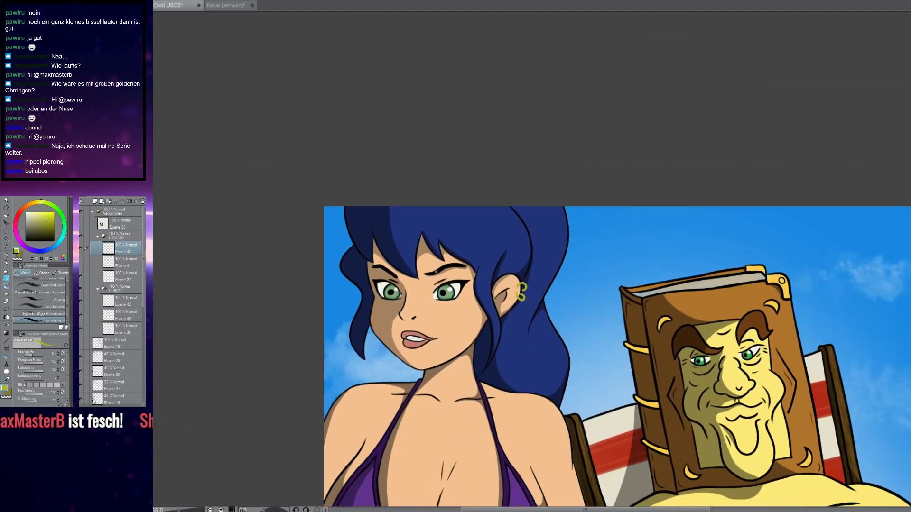
scroll(431, 274, up, 10)
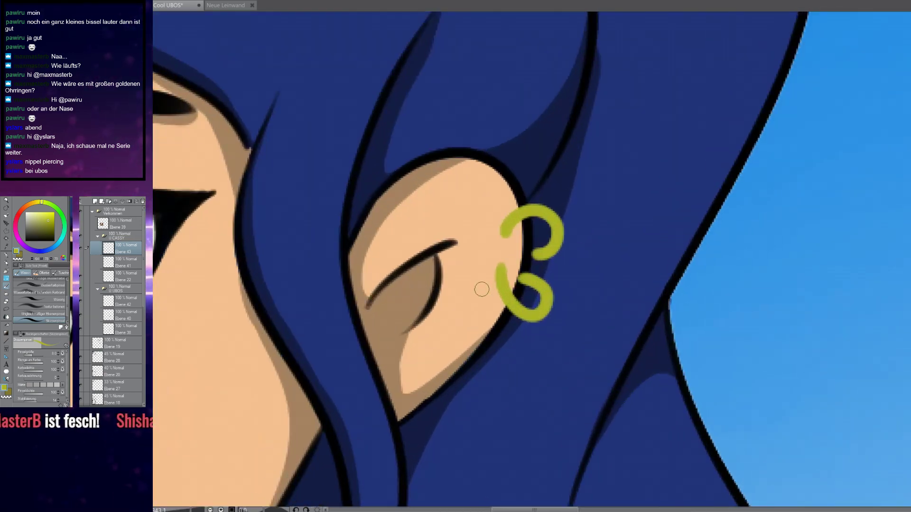
key(ctrl+z)
key(ctrl+z)
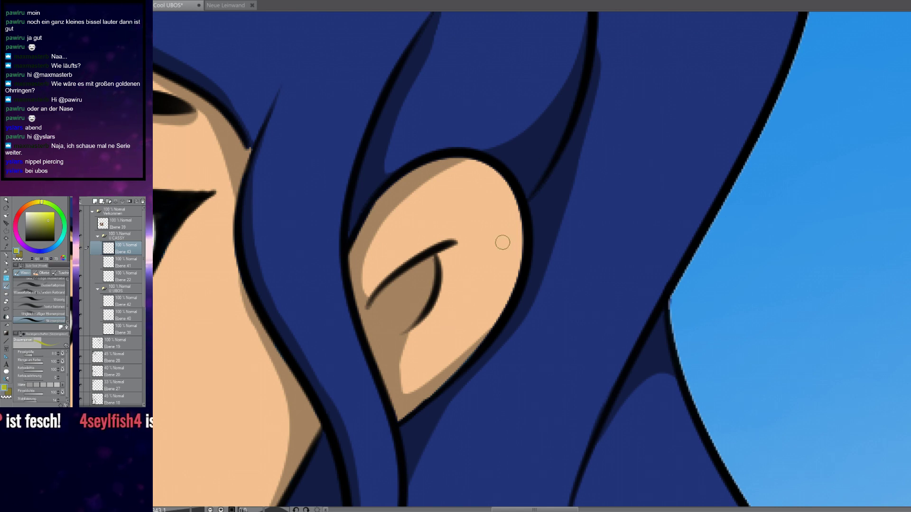
Try a single rounder yellow-green hoop, open at its lower side, on the ear's outer rim
mouse_move(506, 246)
mouse_down()
mouse_move(532, 198)
mouse_move(561, 215)
mouse_move(546, 252)
mouse_up()
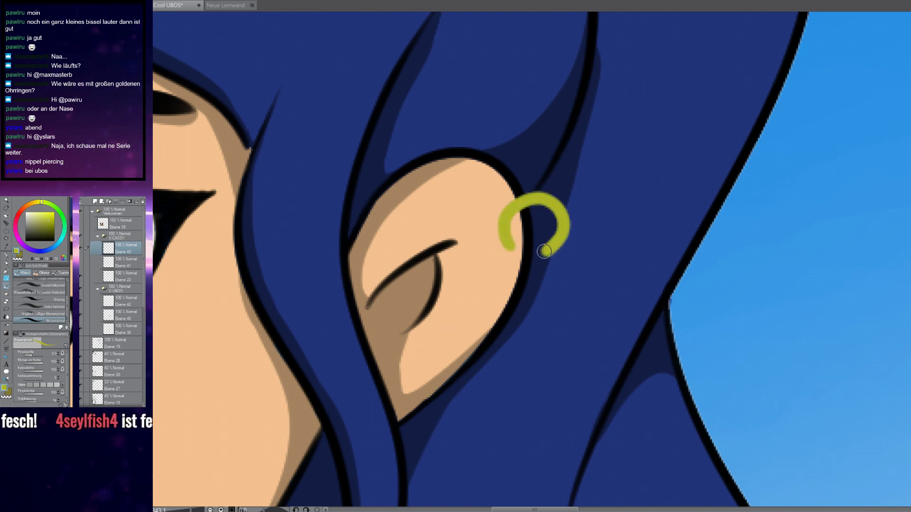
key(ctrl+z)
scroll(522, 256, up, 3)
scroll(522, 255, up, 1)
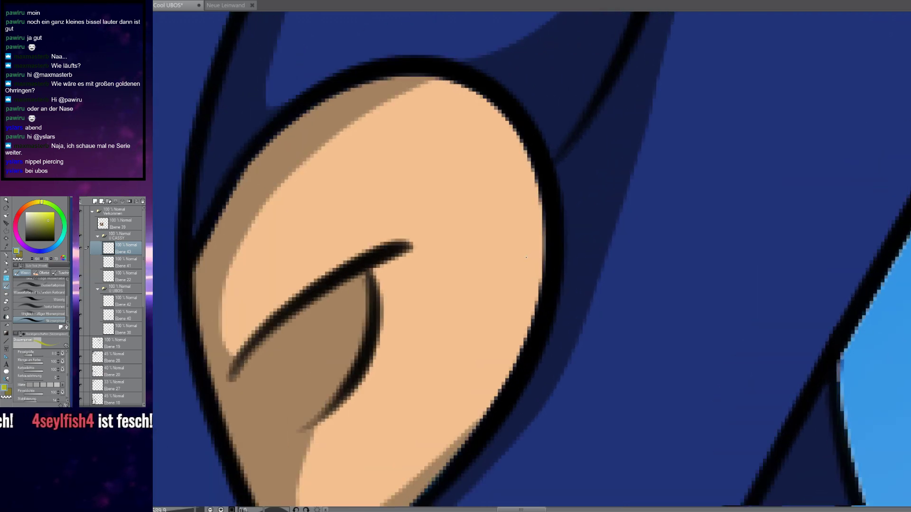
Try a bolder yellow-green hoop over the ear's outer rim and trim its lower end at the ear outline with the eraser
drag(514, 162, 460, 219)
mouse_move(455, 280)
mouse_down()
mouse_move(443, 264)
mouse_move(460, 218)
mouse_move(498, 203)
mouse_move(536, 209)
mouse_move(557, 240)
mouse_move(557, 271)
mouse_move(514, 299)
mouse_up()
scroll(513, 299, up, 3)
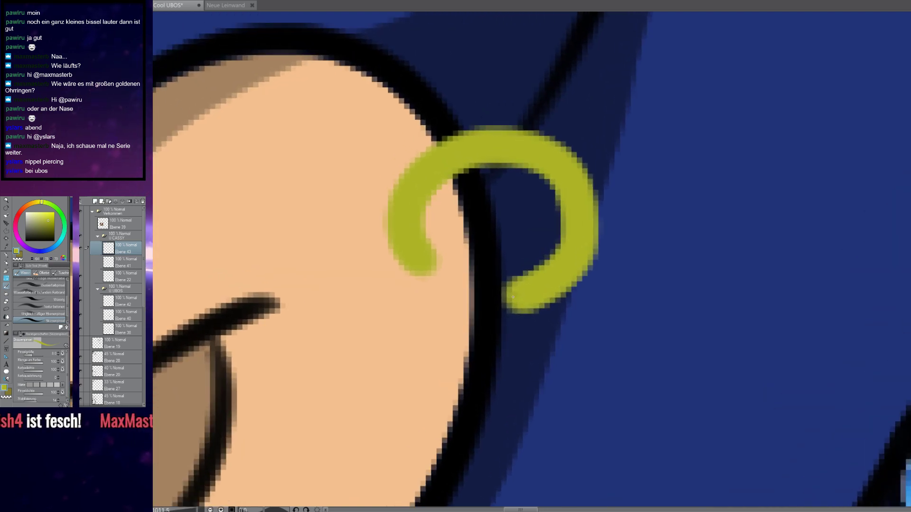
scroll(511, 299, up, 3)
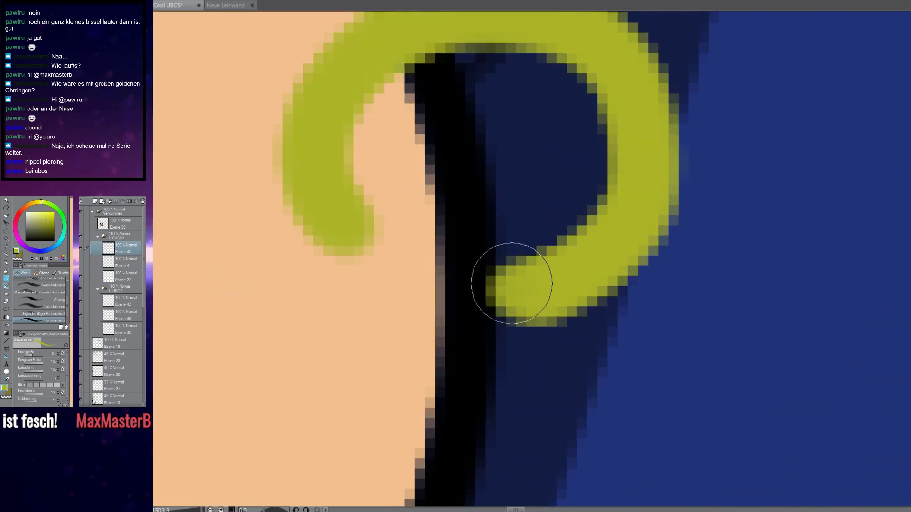
key(e)
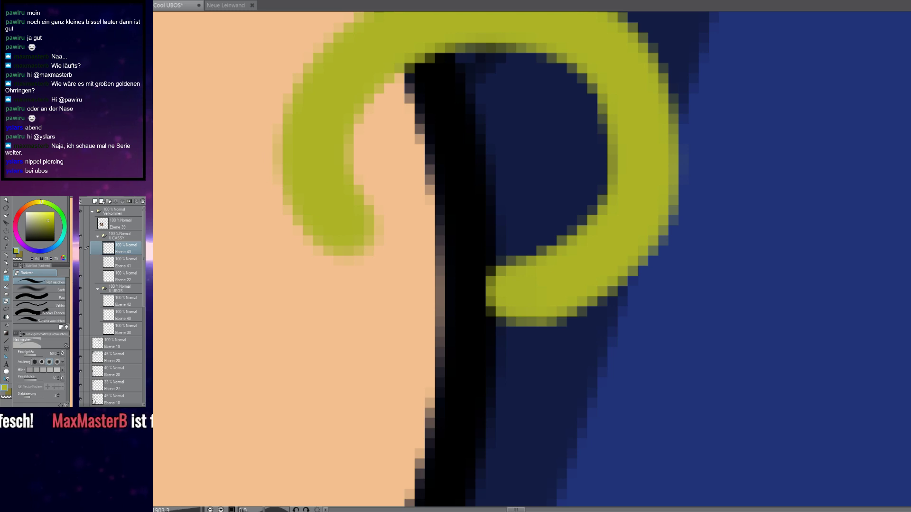
click(30, 355)
drag(473, 263, 480, 321)
key(b)
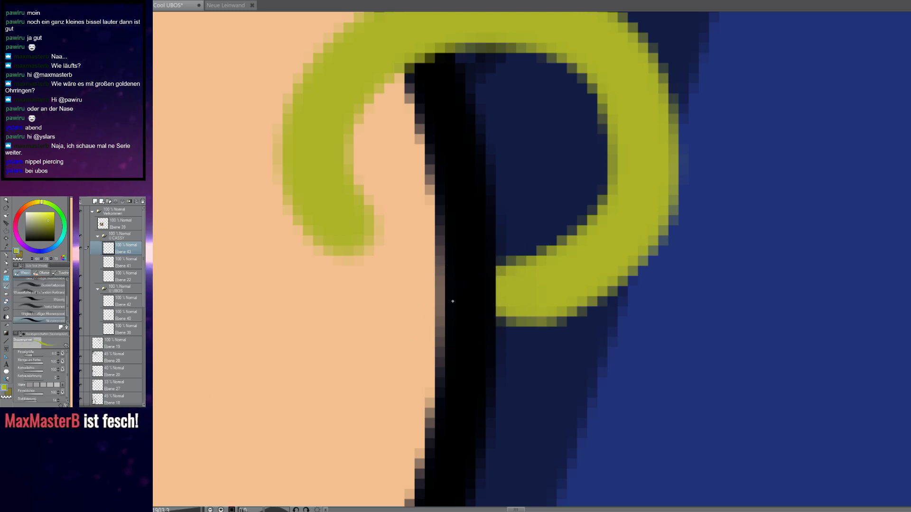
Check the hoop against the whole picture and undo it
scroll(452, 300, down, 10)
scroll(456, 285, down, 6)
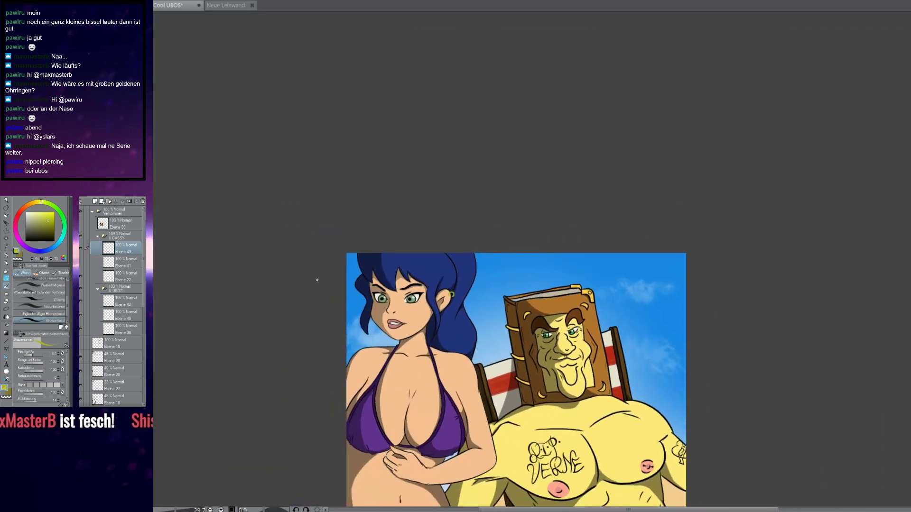
scroll(455, 290, up, 8)
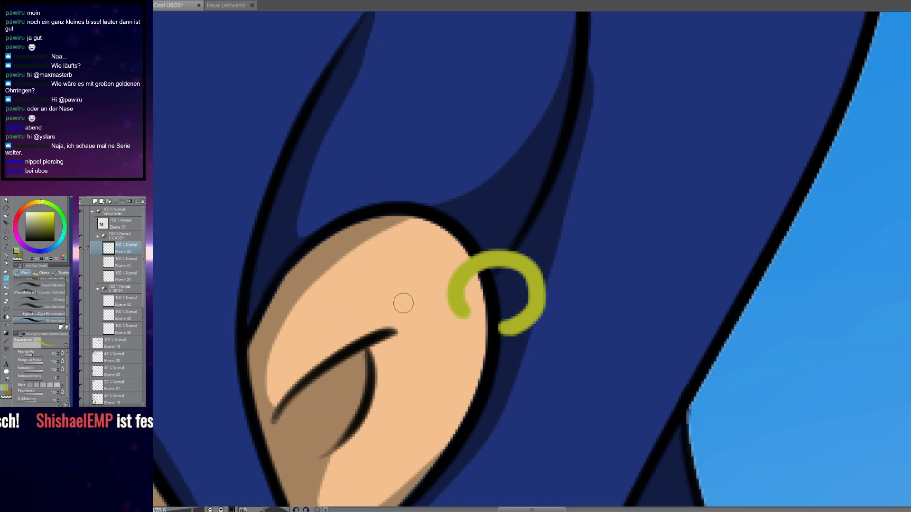
key(ctrl+z)
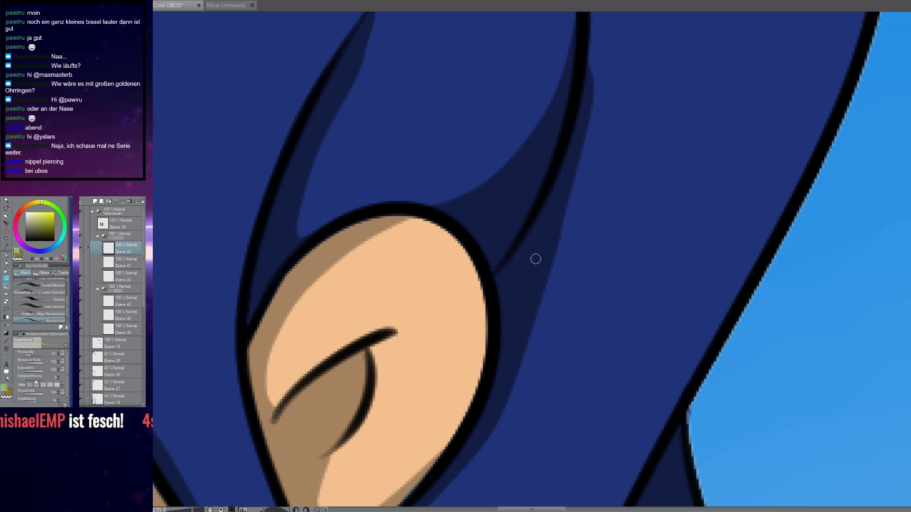
Try black outlines for a curved hoop around the ear's upper outer rim
scroll(496, 297, up, 4)
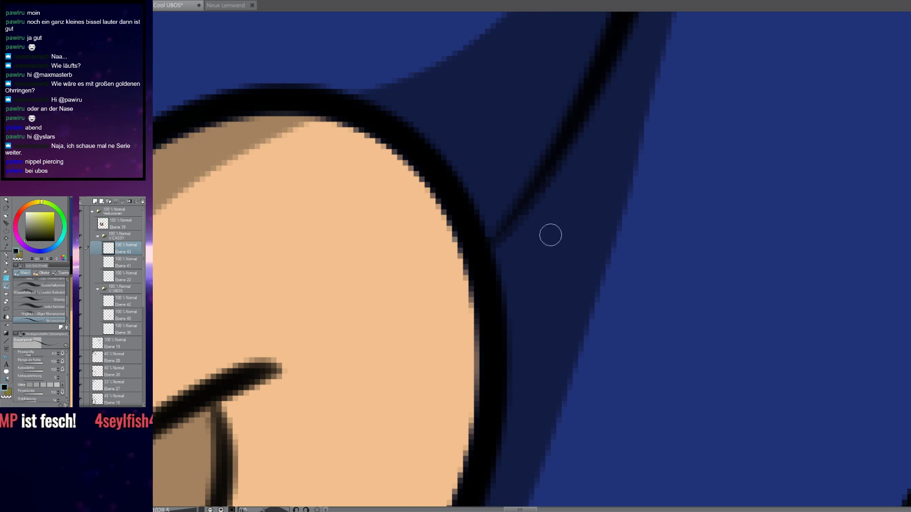
mouse_move(424, 270)
mouse_down()
mouse_move(445, 209)
mouse_move(498, 188)
mouse_move(552, 209)
mouse_move(571, 254)
mouse_move(566, 302)
mouse_move(548, 326)
mouse_move(504, 338)
mouse_up()
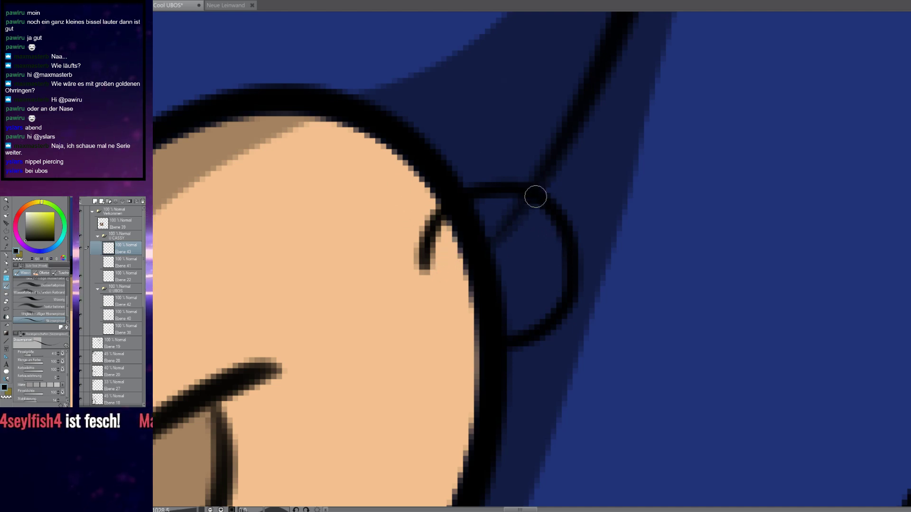
mouse_move(389, 223)
mouse_down()
mouse_move(406, 196)
mouse_move(496, 158)
mouse_move(546, 195)
mouse_up()
mouse_move(548, 242)
mouse_down()
mouse_move(538, 284)
mouse_move(496, 334)
mouse_up()
mouse_move(506, 158)
mouse_down()
mouse_move(549, 182)
mouse_move(583, 236)
mouse_up()
scroll(567, 281, down, 5)
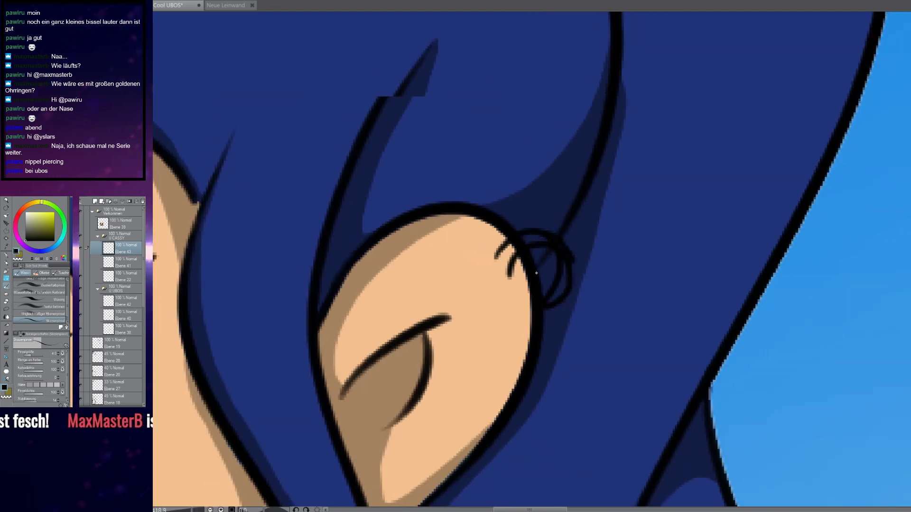
Undo all black hoop outline strokes on the ear
scroll(543, 274, up, 4)
key(ctrl+z)
key(ctrl+z)
key(ctrl+z)
key(ctrl+z)
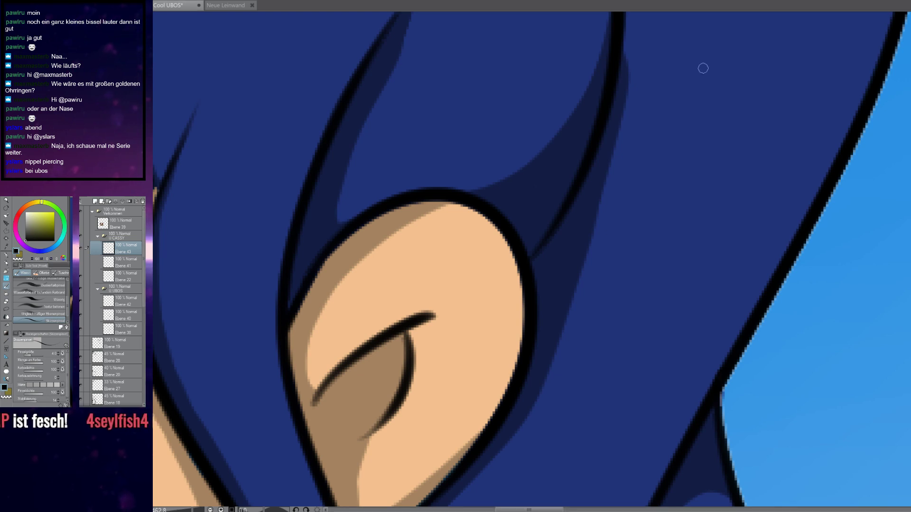
key(super+Down)
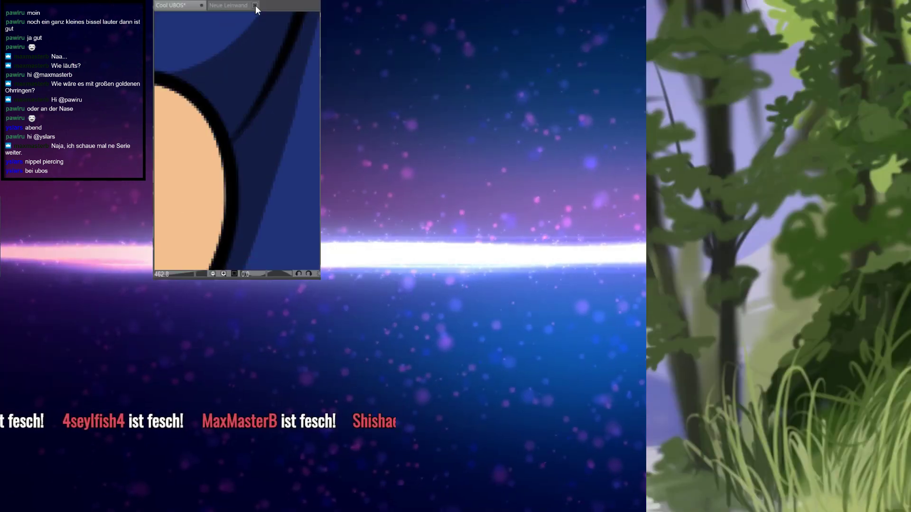
key(super+Left)
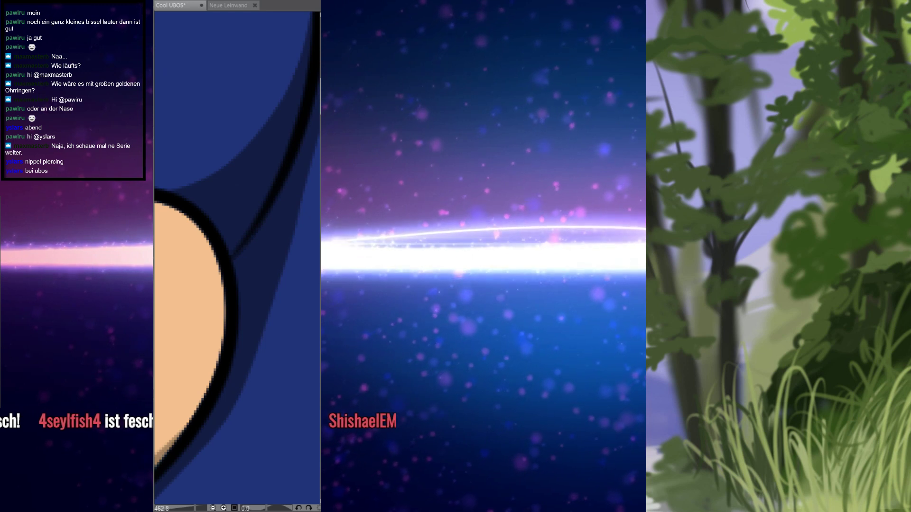
key(super+Up)
Try two small black circles, one above the other, on the upper inner side of the ear's outer rim
mouse_move(448, 264)
mouse_down()
mouse_move(456, 221)
mouse_move(515, 192)
mouse_move(548, 242)
mouse_move(503, 273)
mouse_move(469, 249)
mouse_move(472, 200)
mouse_up()
mouse_move(517, 422)
mouse_down()
mouse_move(543, 228)
mouse_move(571, 147)
mouse_move(580, 253)
mouse_move(549, 269)
mouse_up()
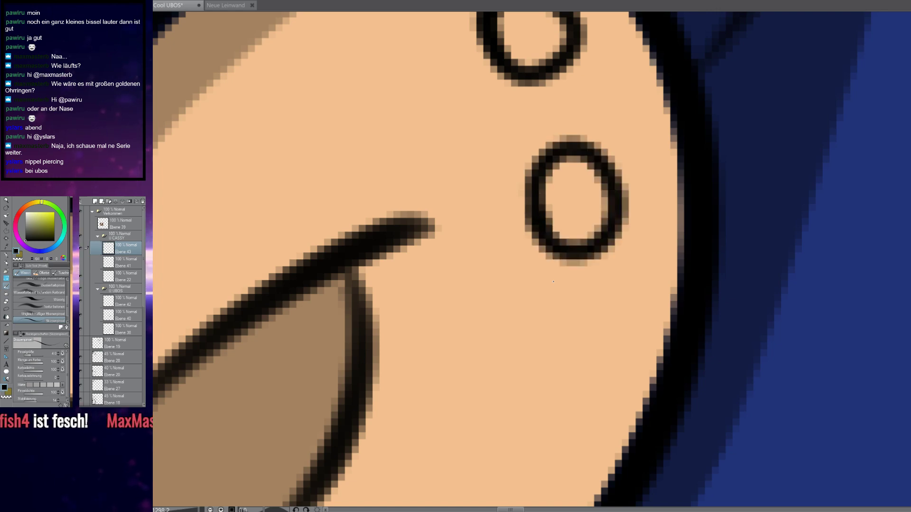
scroll(549, 269, down, 10)
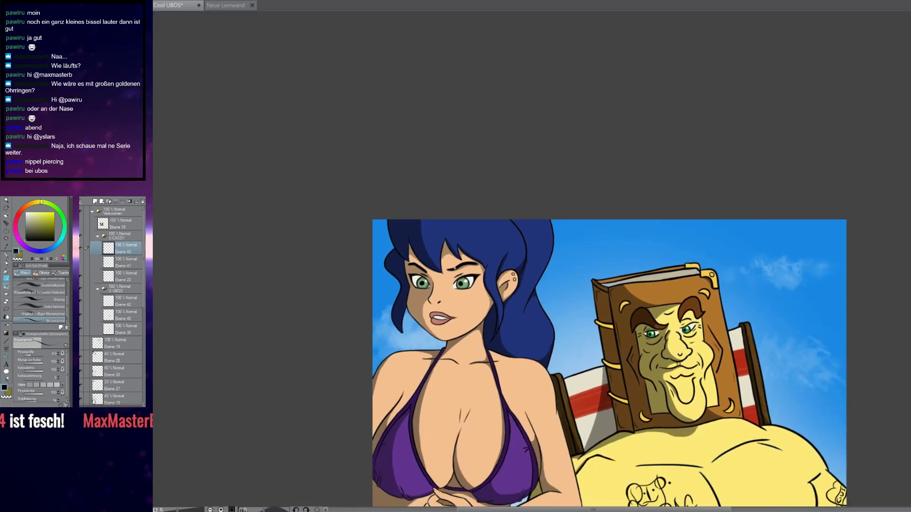
scroll(508, 285, up, 10)
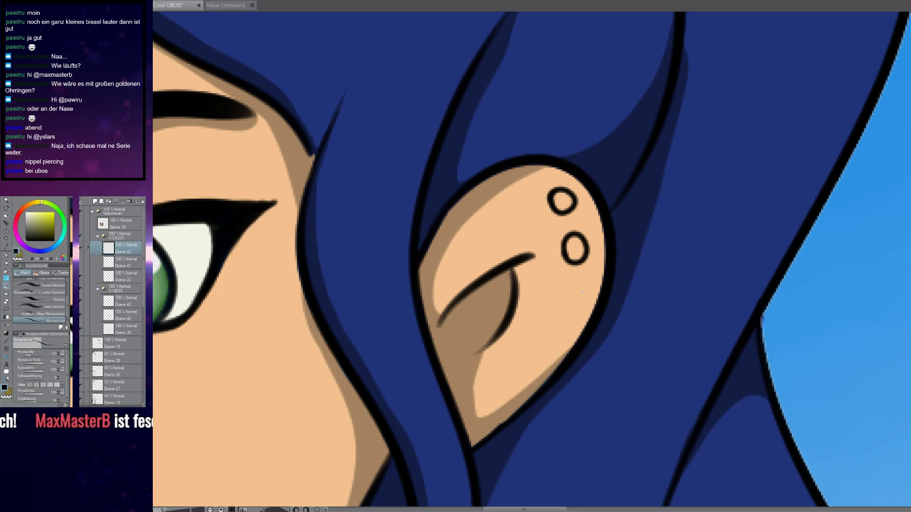
Check the two small circles against the woman's head and undo both
scroll(583, 293, down, 7)
scroll(562, 364, up, 5)
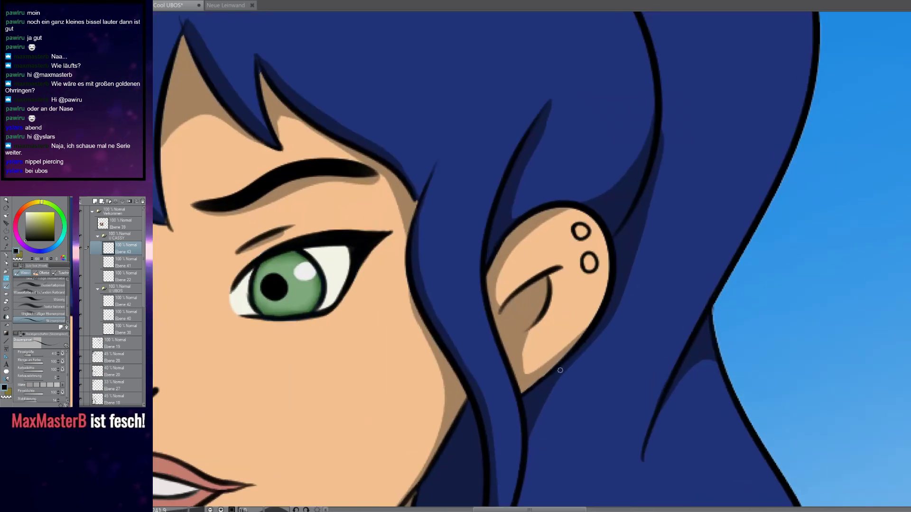
drag(562, 365, 559, 223)
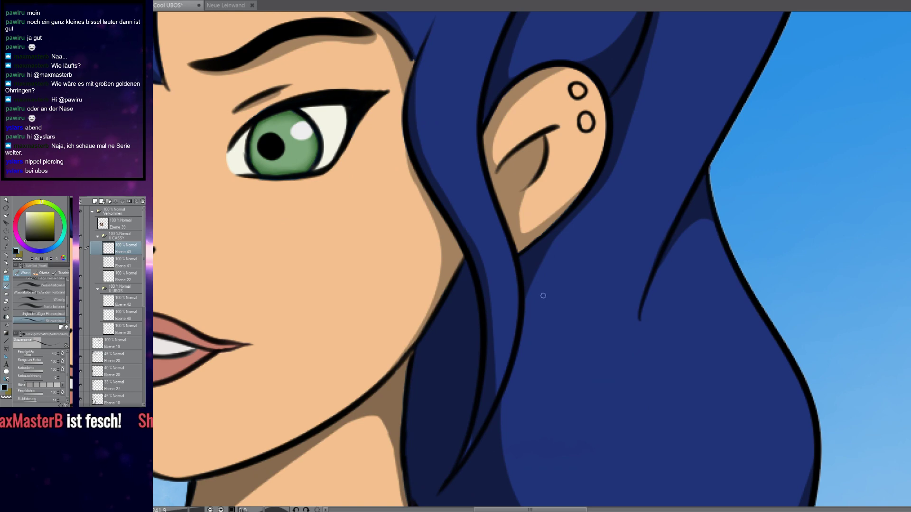
scroll(543, 294, down, 4)
scroll(535, 295, up, 6)
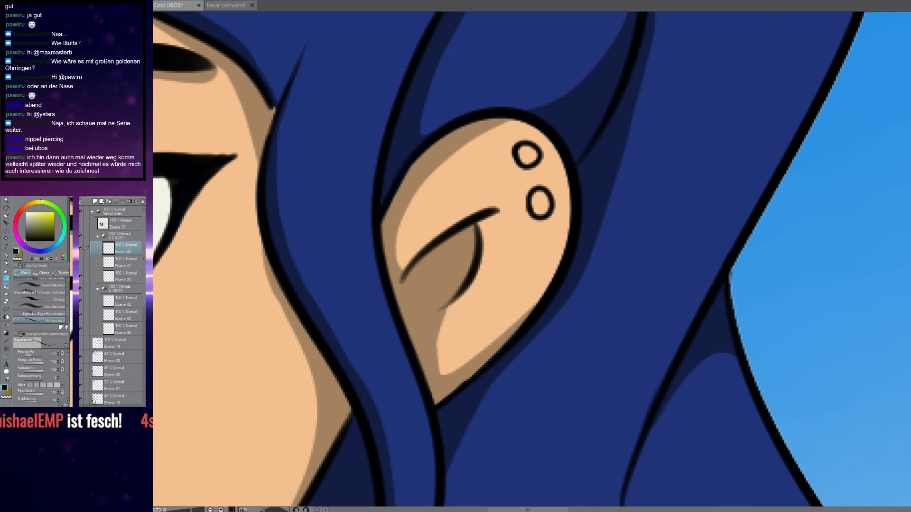
scroll(538, 183, up, 2)
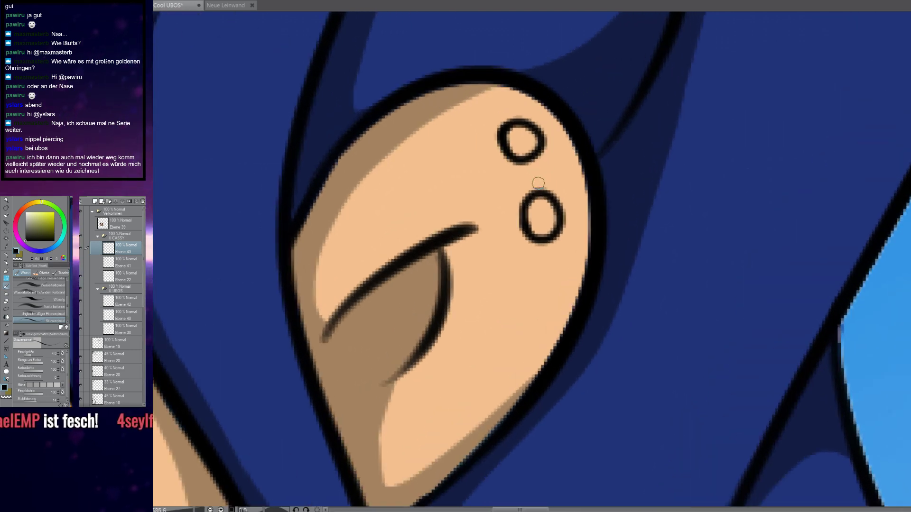
key(ctrl+z)
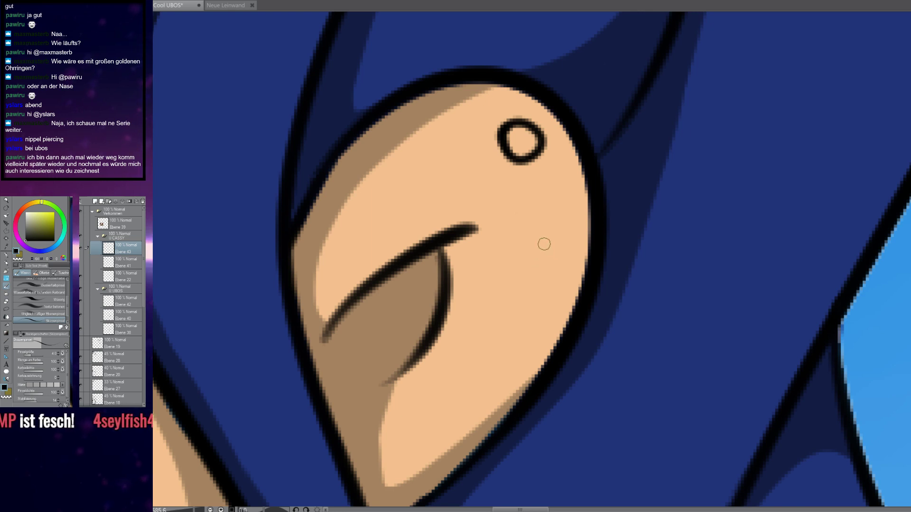
key(ctrl+z)
Outline two black ring bands, one above the other, wrapping around the outer rim of the woman's ear
drag(545, 191, 595, 190)
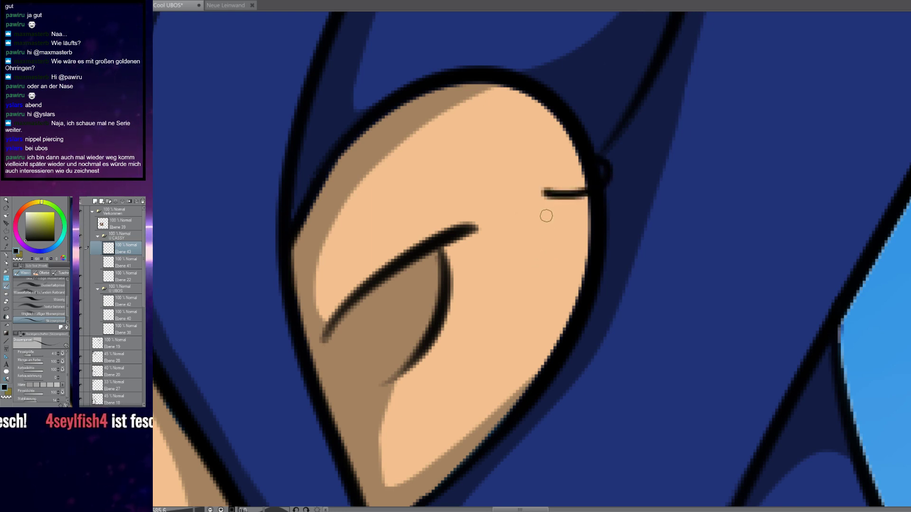
mouse_move(544, 194)
mouse_down()
mouse_move(539, 208)
mouse_move(588, 217)
mouse_move(621, 197)
mouse_move(611, 168)
mouse_up()
mouse_move(559, 268)
mouse_down()
mouse_move(537, 216)
mouse_move(524, 213)
mouse_move(517, 223)
mouse_move(531, 238)
mouse_move(565, 249)
mouse_move(599, 241)
mouse_move(602, 218)
mouse_up()
drag(520, 202, 556, 214)
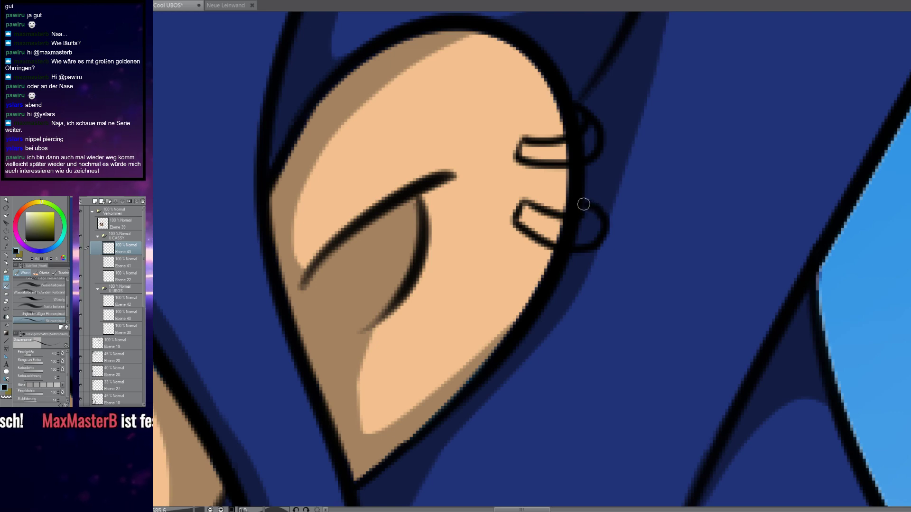
Name the ring outline layer "Line" and add a new layer above it
scroll(619, 225, down, 5)
scroll(599, 218, up, 3)
scroll(599, 219, up, 4)
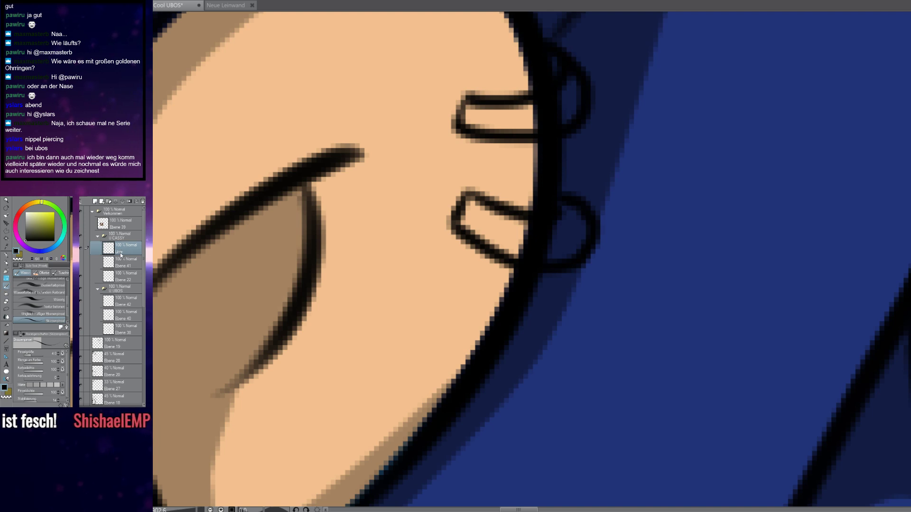
click(95, 202)
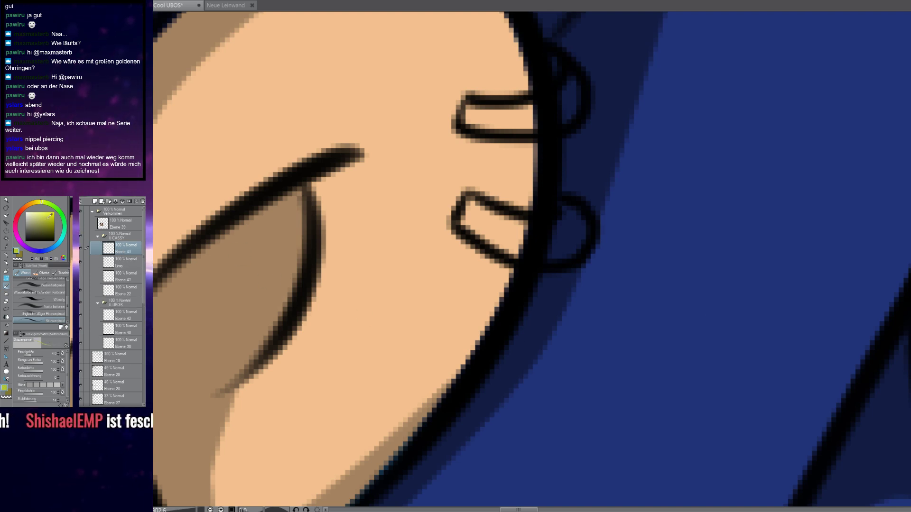
Auto-select the interiors of both ear rings from the Line layer
click(124, 262)
key(w)
click(554, 238)
shift+click(568, 101)
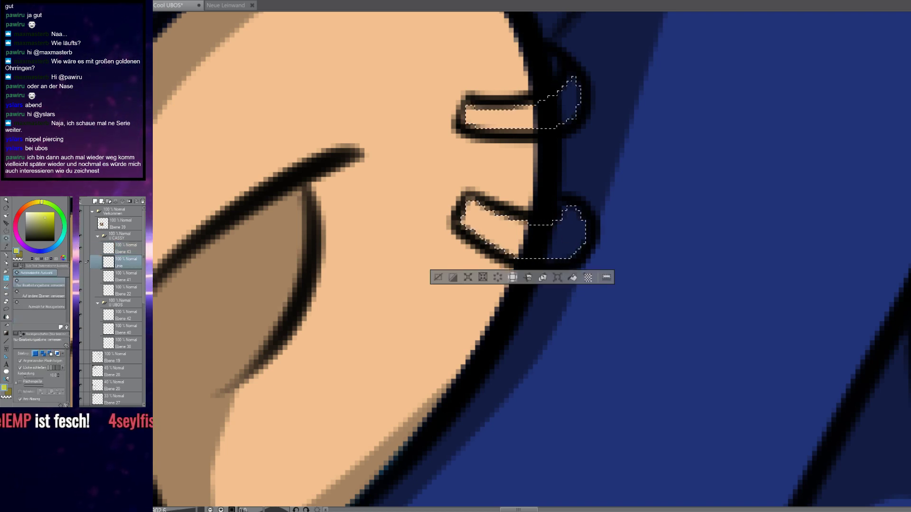
Paint both ring interiors yellow-green on the new layer with an enlarged brush and clear the selection
key(b)
click(126, 252)
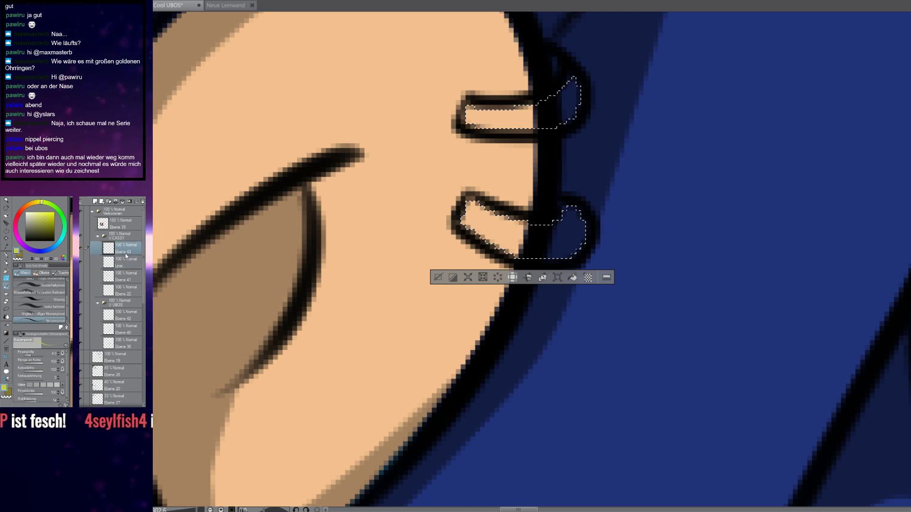
mouse_move(470, 102)
mouse_down()
mouse_move(476, 126)
mouse_move(512, 119)
mouse_move(546, 95)
mouse_move(572, 91)
mouse_move(577, 106)
mouse_up()
mouse_move(469, 209)
mouse_down()
mouse_move(474, 230)
mouse_move(553, 237)
mouse_move(580, 200)
mouse_move(569, 235)
mouse_move(517, 259)
mouse_move(479, 245)
mouse_up()
click(33, 355)
mouse_move(537, 216)
mouse_down()
mouse_move(492, 208)
mouse_move(480, 236)
mouse_up()
scroll(526, 159, down, 1)
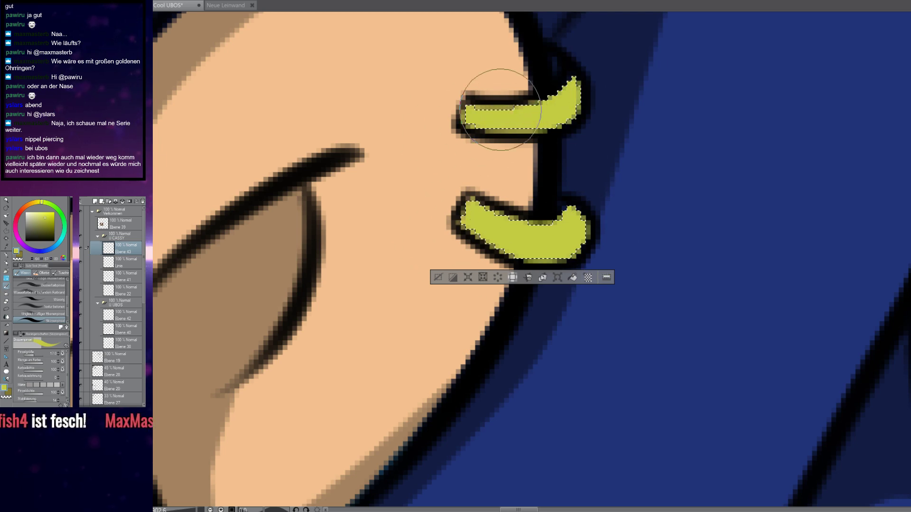
scroll(559, 143, down, 1)
key(ctrl+d)
scroll(584, 180, down, 3)
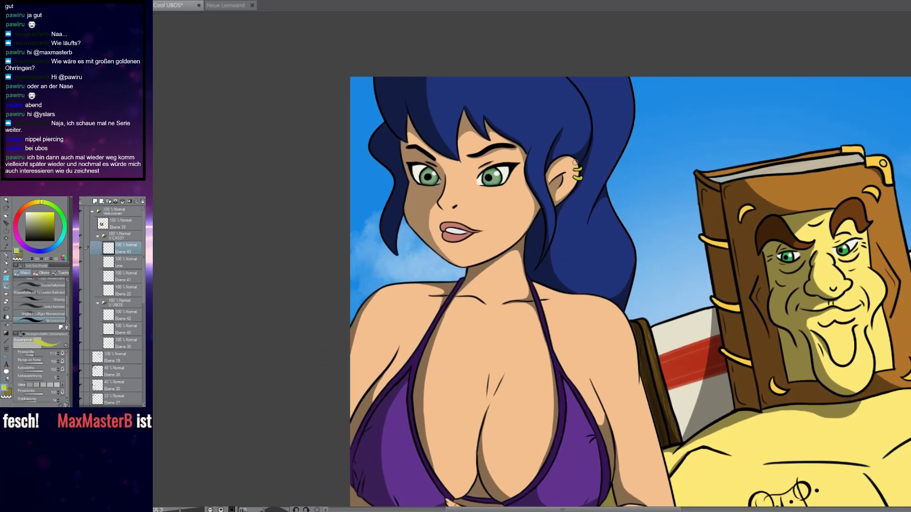
Reduce the brush size and move the Line layer above the colour layer
scroll(584, 176, up, 7)
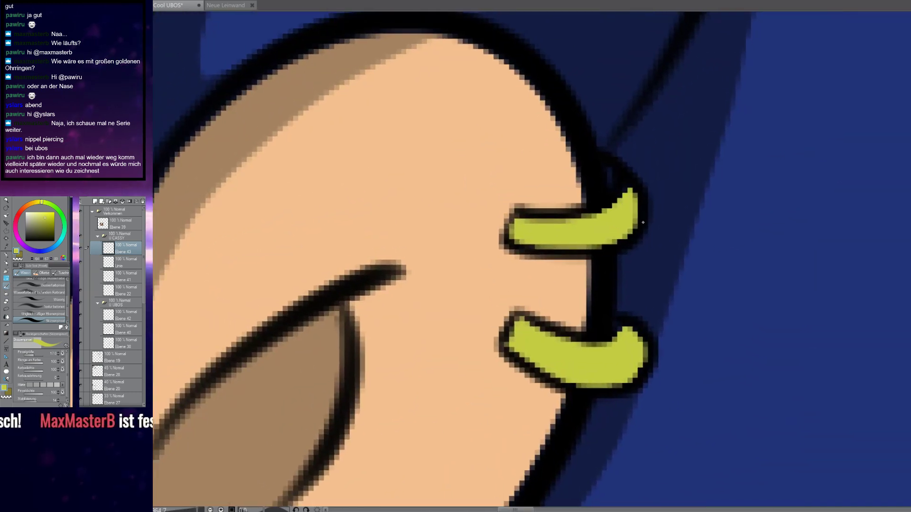
scroll(643, 222, up, 3)
key([)
key([)
key([)
key([)
key([)
key([)
key([)
key([)
click(126, 262)
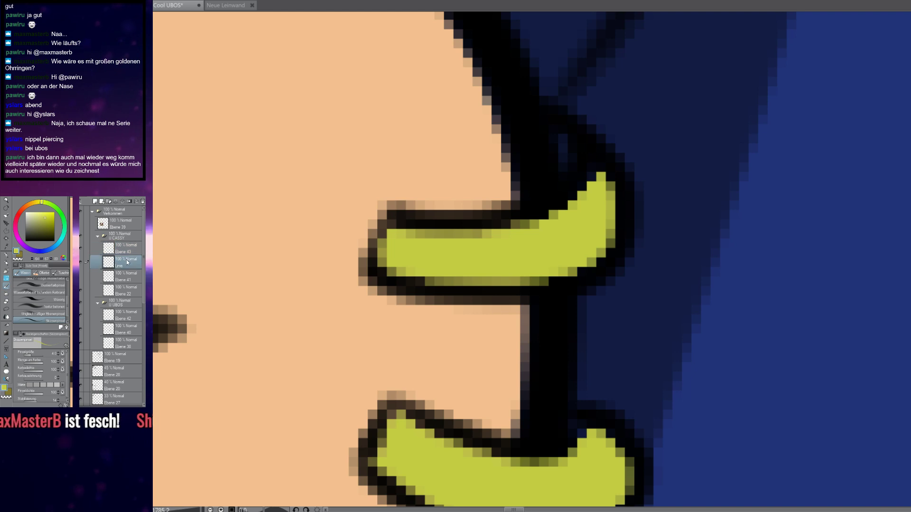
drag(129, 244, 129, 245)
Add a small yellow-green touch in the gap at the upper ring's rear end behind the ear's rim
scroll(584, 164, up, 2)
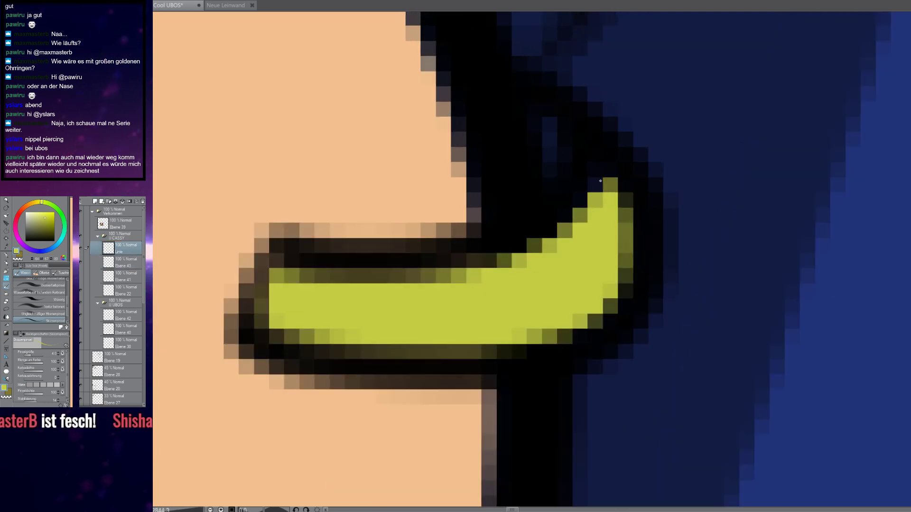
mouse_move(551, 146)
mouse_down()
mouse_move(547, 126)
mouse_move(551, 173)
mouse_up()
scroll(586, 199, down, 3)
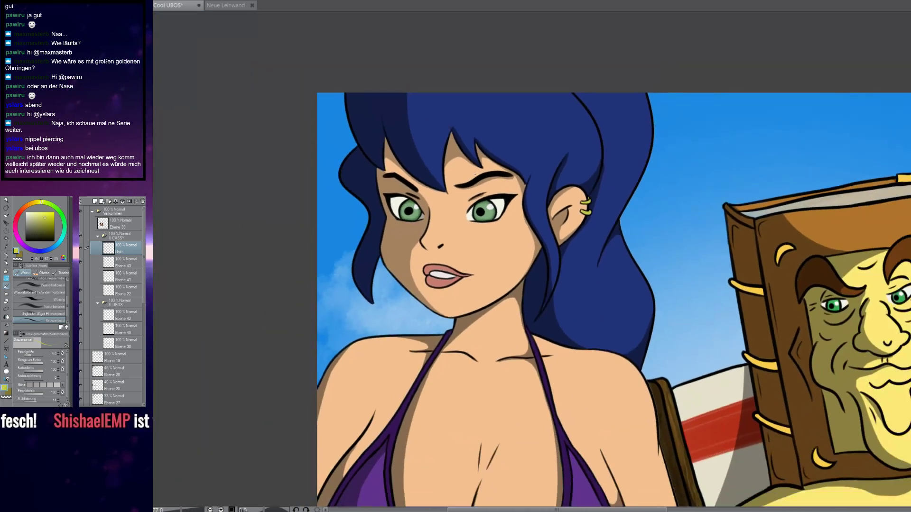
Extend the lower ring's hooked rear end with yellow-green toward the ear's rim
scroll(611, 255, up, 4)
drag(593, 371, 592, 202)
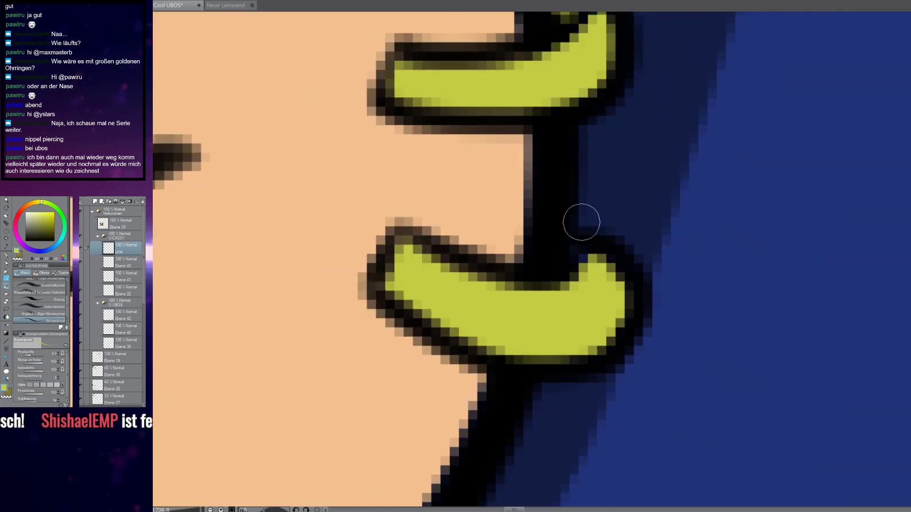
scroll(574, 280, up, 3)
mouse_move(596, 268)
mouse_down()
mouse_move(574, 240)
mouse_move(572, 274)
mouse_move(578, 243)
mouse_move(614, 255)
mouse_move(601, 251)
mouse_move(613, 268)
mouse_move(549, 256)
mouse_up()
scroll(549, 255, down, 3)
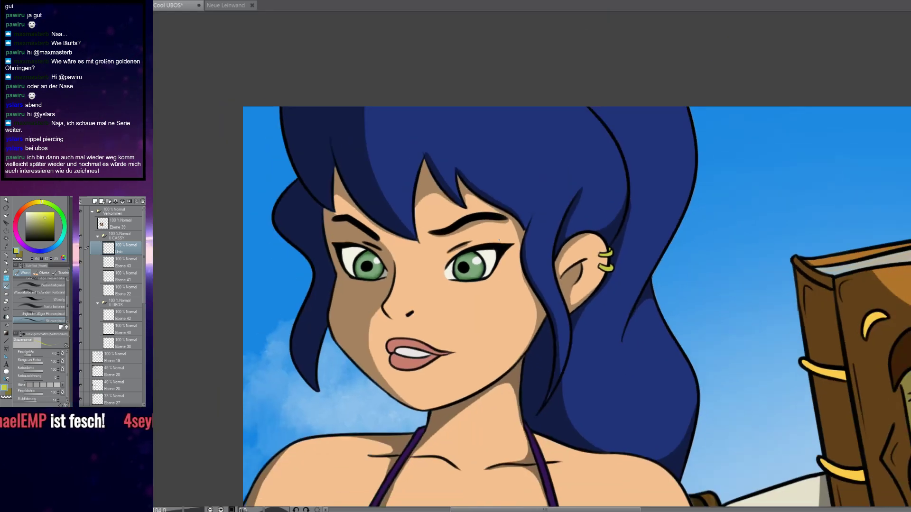
Select the colour layer Ebene 43 and darken the upper ring's outline at its front end with black
scroll(643, 202, up, 1)
scroll(643, 202, up, 5)
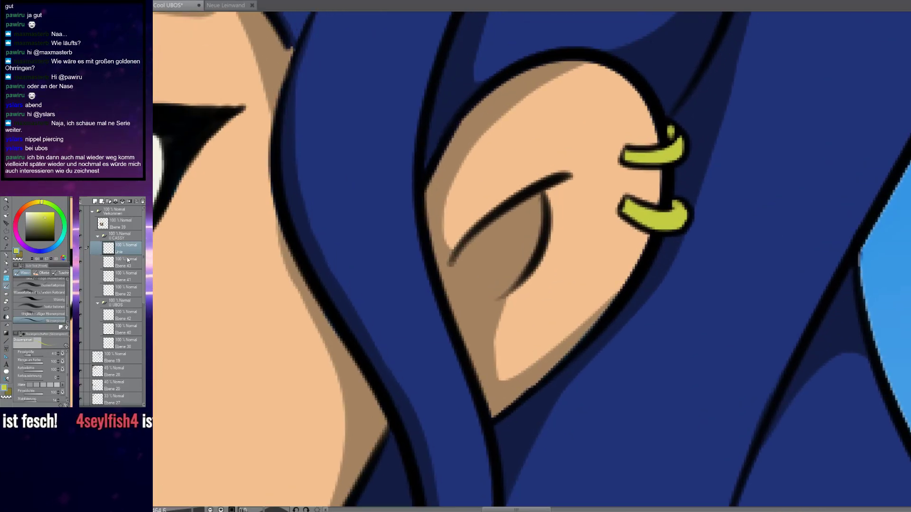
click(128, 259)
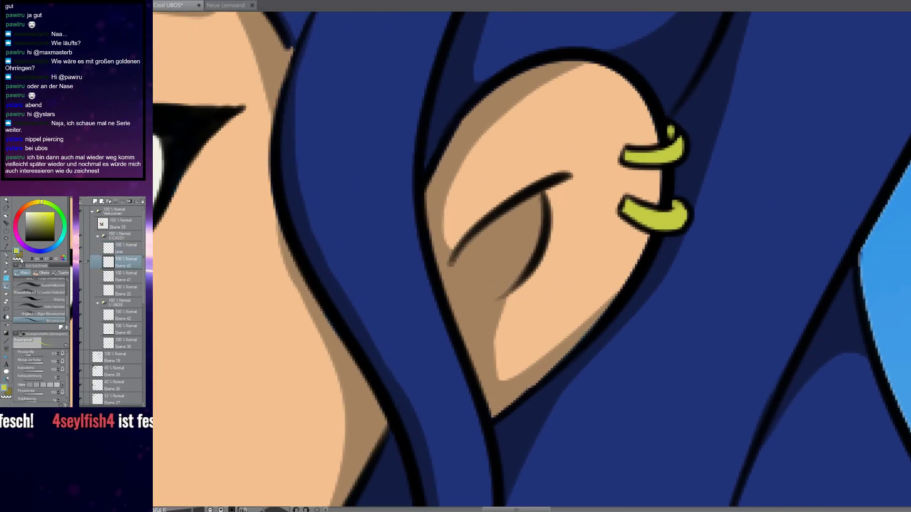
scroll(678, 128, up, 6)
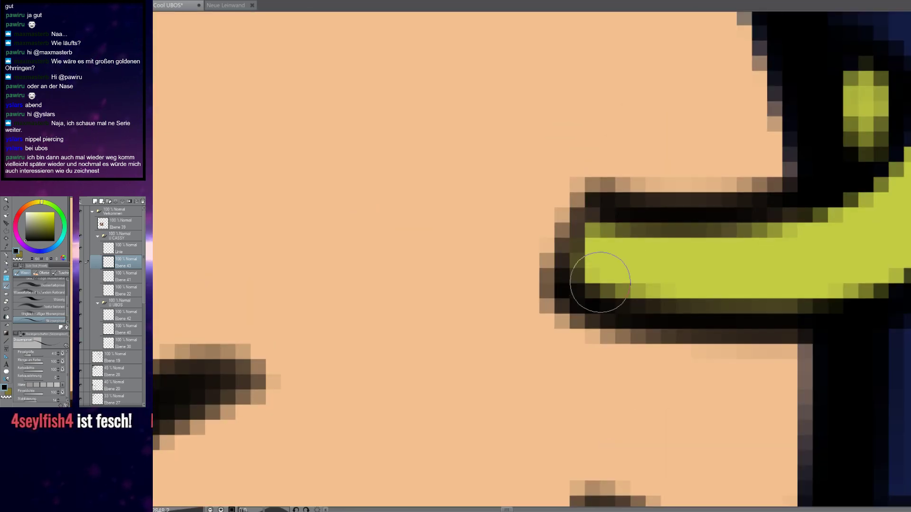
mouse_move(600, 282)
mouse_down()
mouse_move(572, 302)
mouse_move(583, 210)
mouse_move(566, 292)
mouse_move(583, 207)
mouse_move(666, 218)
mouse_move(646, 199)
mouse_move(767, 192)
mouse_move(675, 201)
mouse_up()
drag(667, 278, 764, 12)
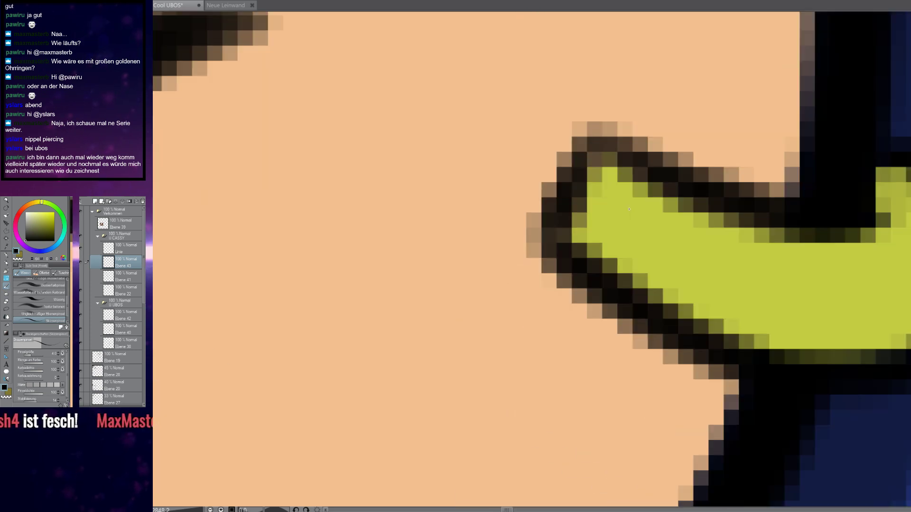
Go over the lower ring's upper, front and lower outline with black strokes to strengthen it
drag(606, 129, 553, 209)
drag(617, 151, 783, 204)
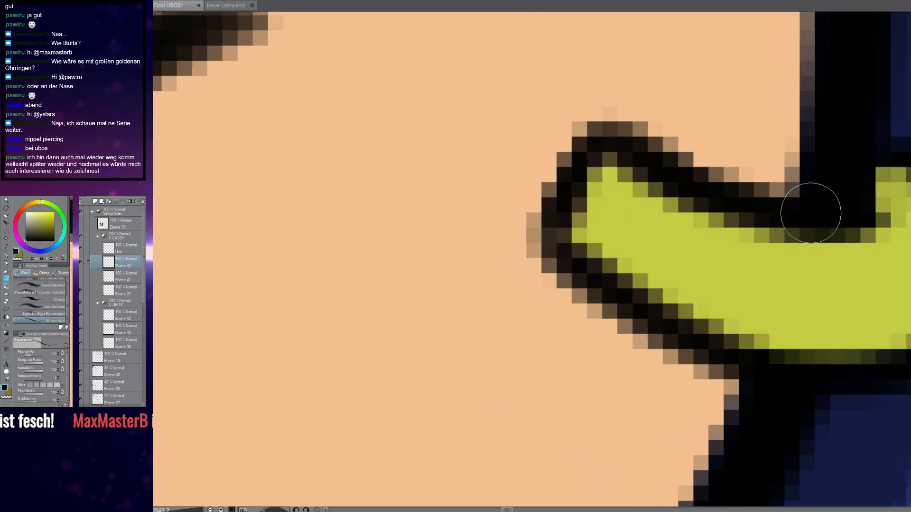
mouse_move(563, 234)
mouse_down()
mouse_move(576, 282)
mouse_move(736, 353)
mouse_up()
scroll(737, 353, down, 10)
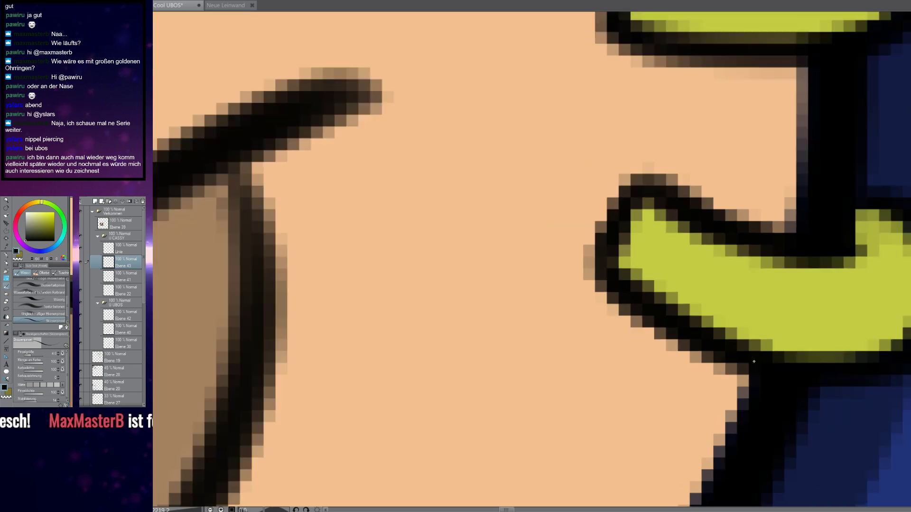
scroll(699, 260, up, 5)
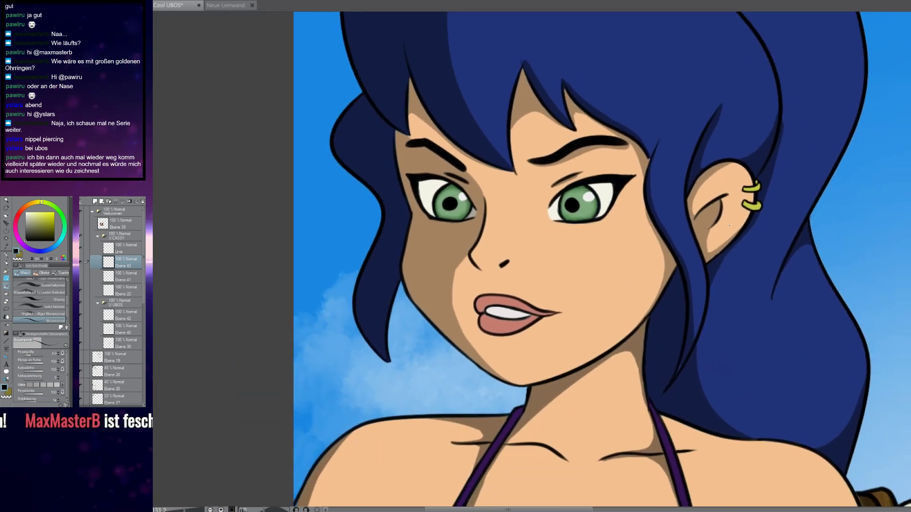
scroll(679, 160, up, 4)
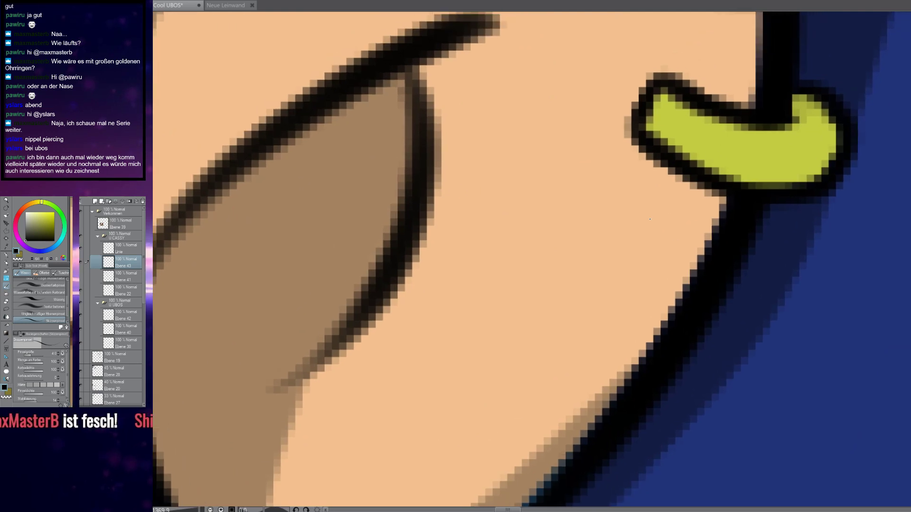
mouse_move(564, 290)
mouse_down()
mouse_move(525, 224)
mouse_move(596, 186)
mouse_move(639, 252)
mouse_move(599, 290)
mouse_move(555, 284)
mouse_up()
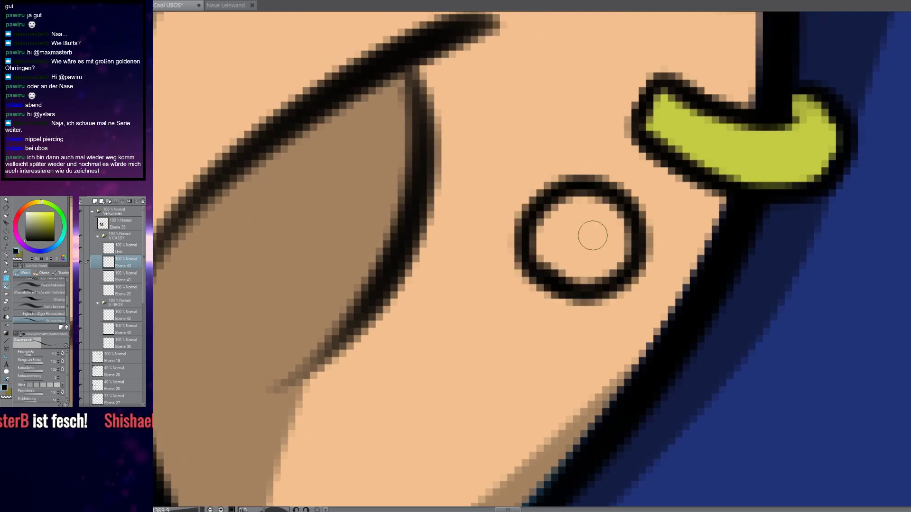
click(123, 252)
click(119, 259)
key(w)
click(583, 240)
key(b)
key(alt+])
click(128, 265)
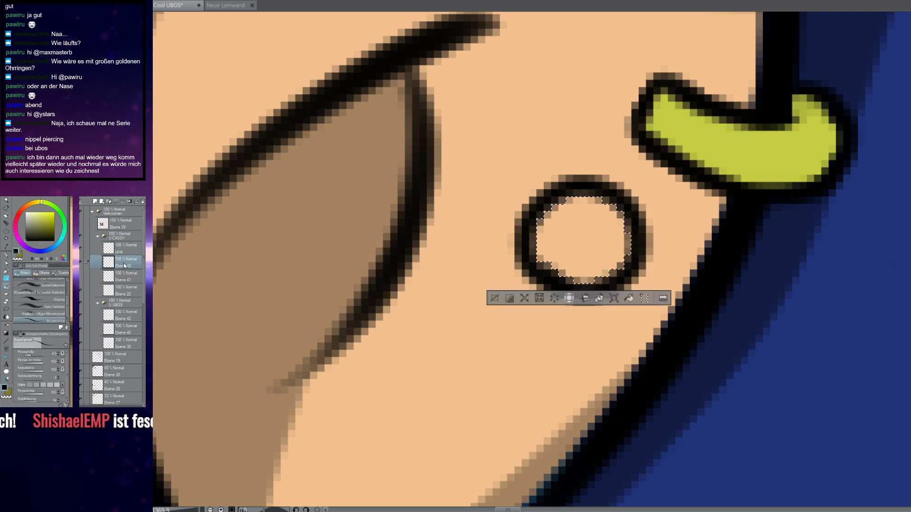
key(ctrl+d)
key(Delete)
Draw a round black stud outline on the Line layer, on the ear just below the lower ring
click(119, 250)
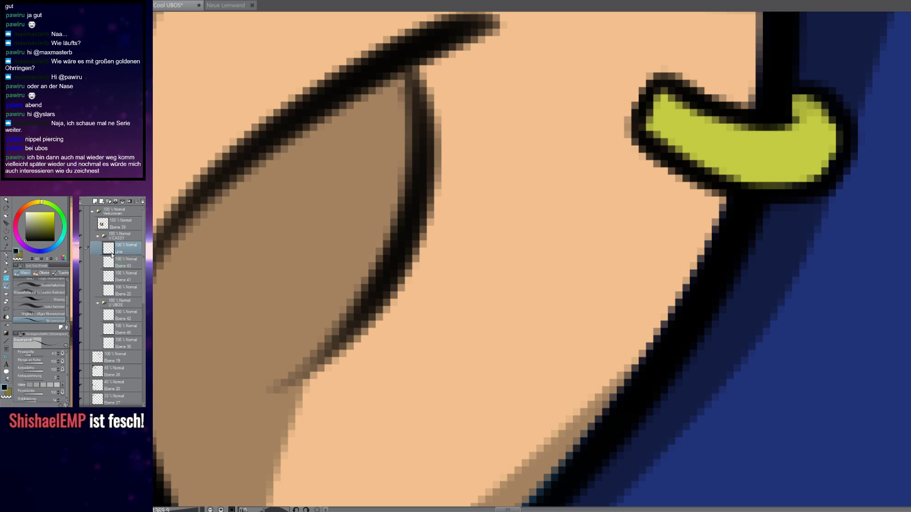
mouse_move(546, 281)
mouse_down()
mouse_move(513, 198)
mouse_move(587, 173)
mouse_move(624, 242)
mouse_move(578, 288)
mouse_move(524, 233)
mouse_up()
key(ctrl+z)
mouse_move(546, 318)
mouse_down()
mouse_move(505, 198)
mouse_move(611, 219)
mouse_move(592, 315)
mouse_move(508, 290)
mouse_up()
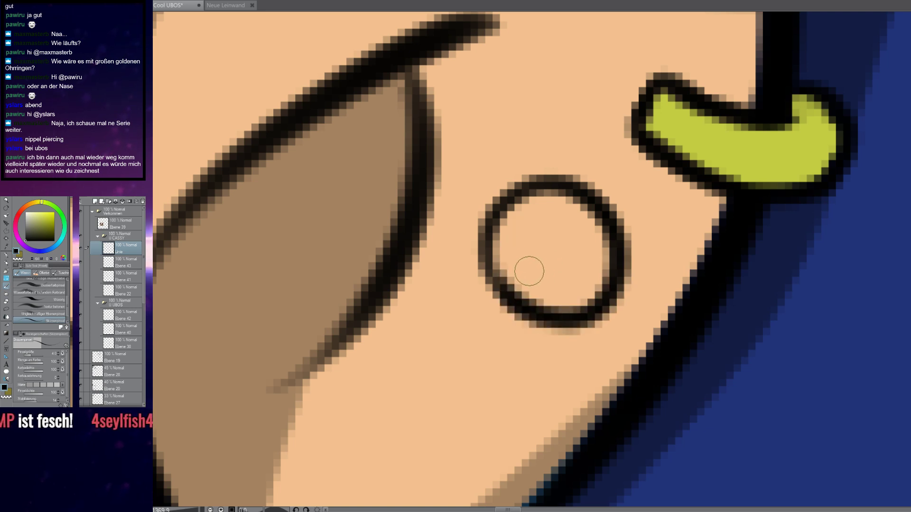
Select the stud's interior, fill it with the rings' yellow-green on layer Ebene 43, and clear the selection
click(107, 264)
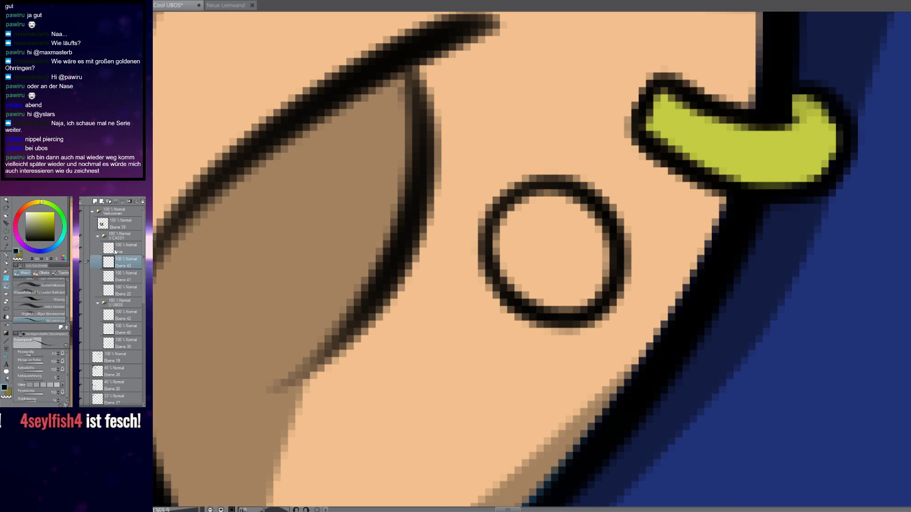
click(114, 250)
key(w)
click(556, 252)
key(b)
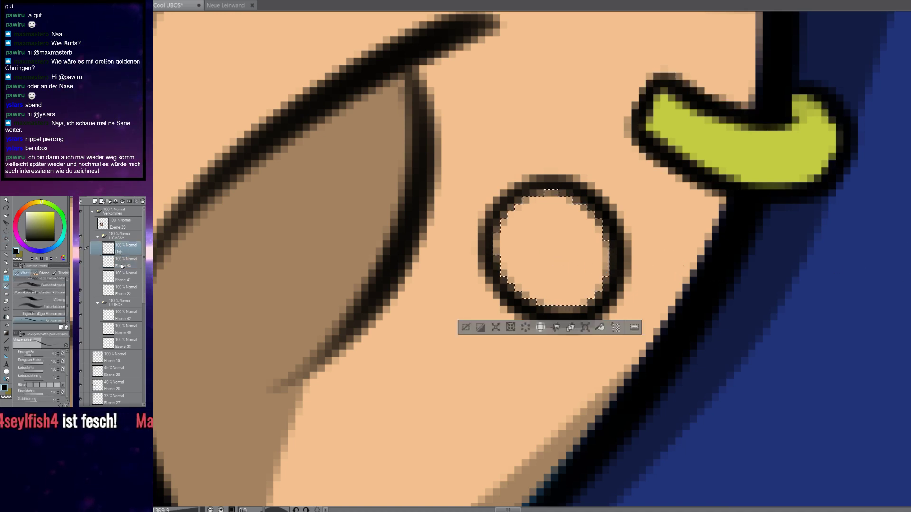
click(121, 263)
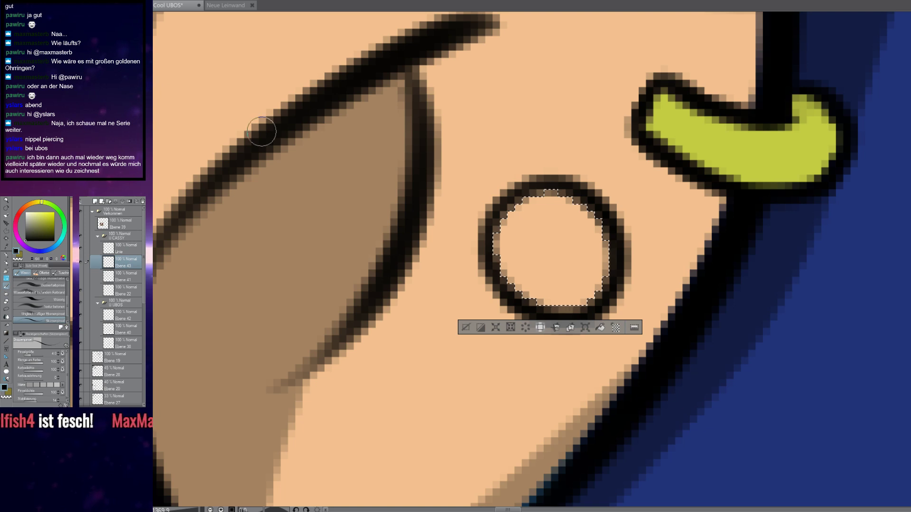
alt+click(738, 152)
mouse_move(503, 228)
mouse_down()
mouse_move(527, 208)
mouse_move(588, 195)
mouse_move(603, 247)
mouse_move(561, 275)
mouse_up()
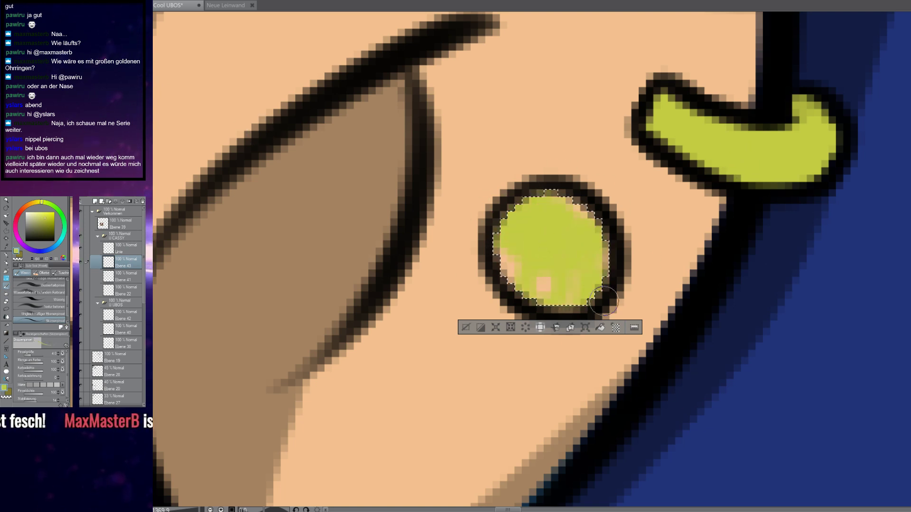
key(ctrl+d)
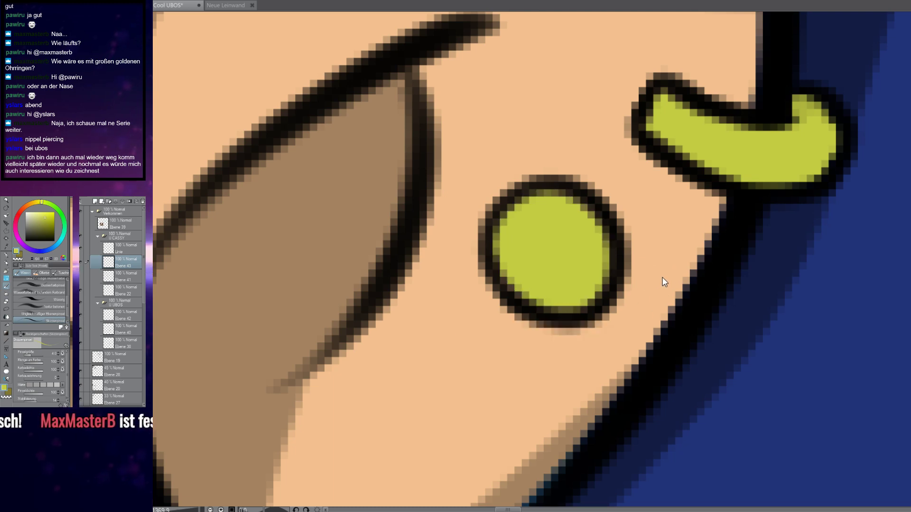
Examine the ear with its two rings and stud from different zoom levels against the woman's face
scroll(641, 266, down, 10)
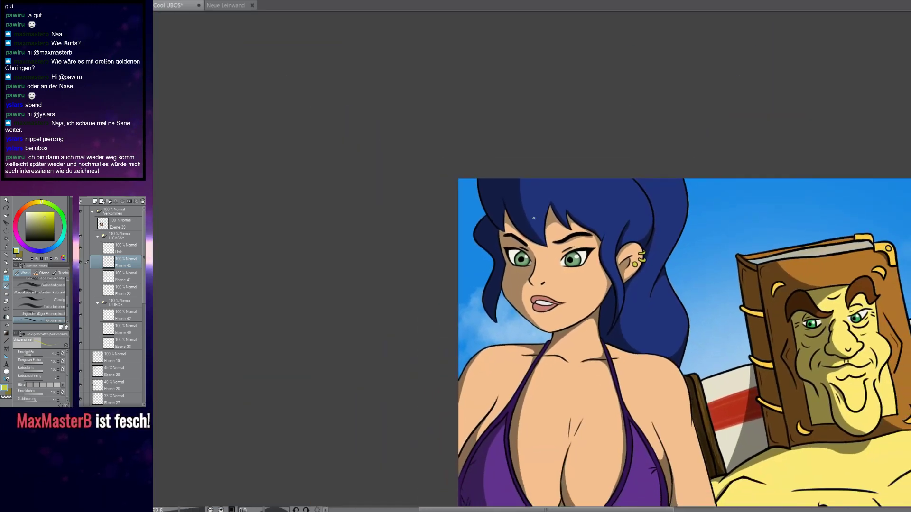
scroll(637, 266, up, 10)
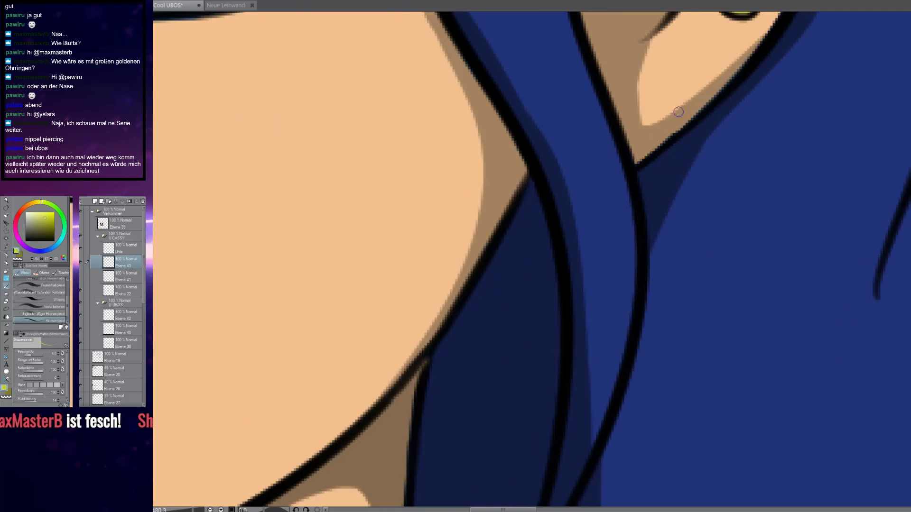
drag(671, 394, 648, 268)
scroll(649, 268, down, 10)
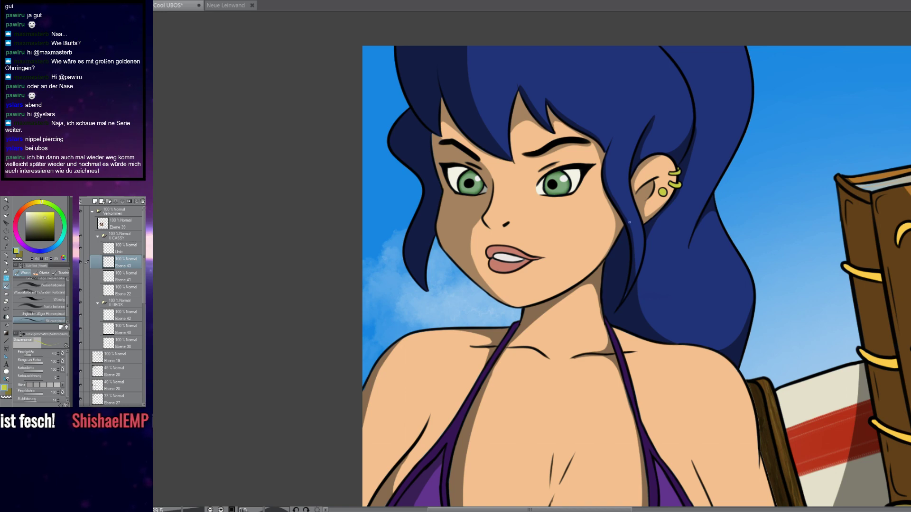
scroll(627, 223, up, 7)
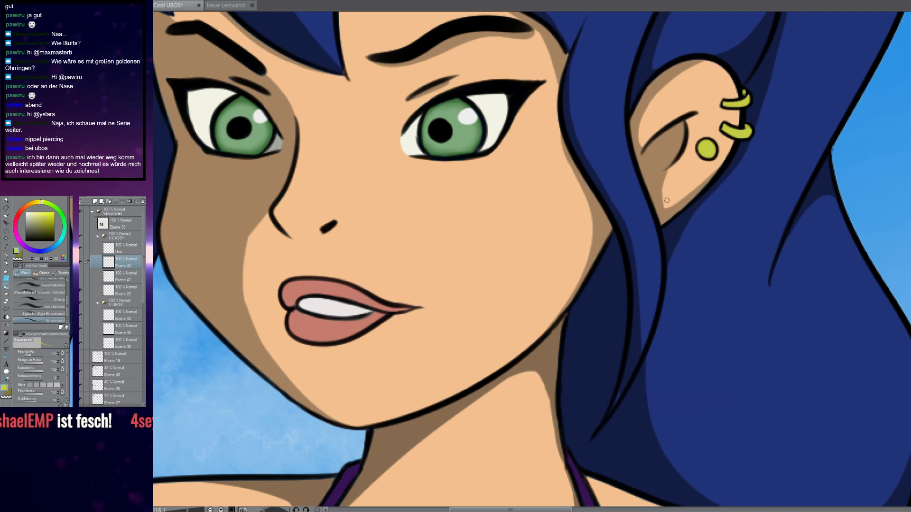
drag(638, 311, 612, 305)
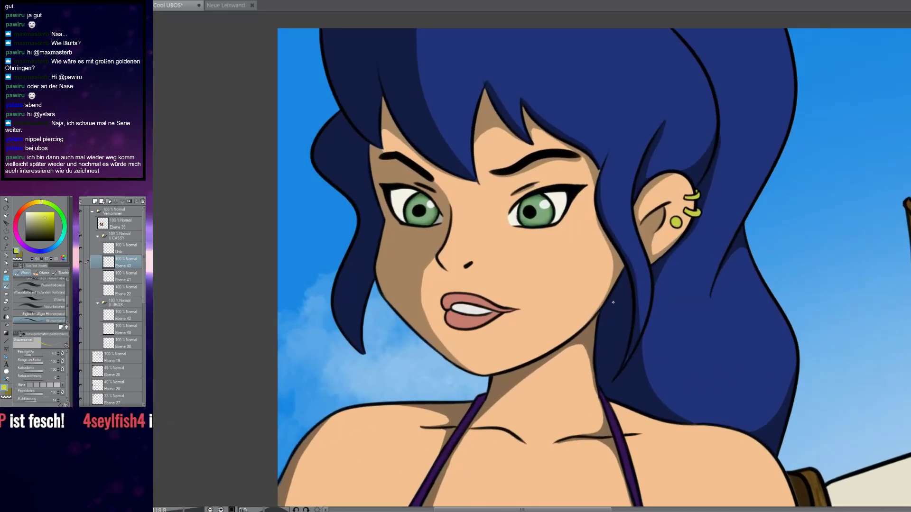
drag(652, 269, 566, 250)
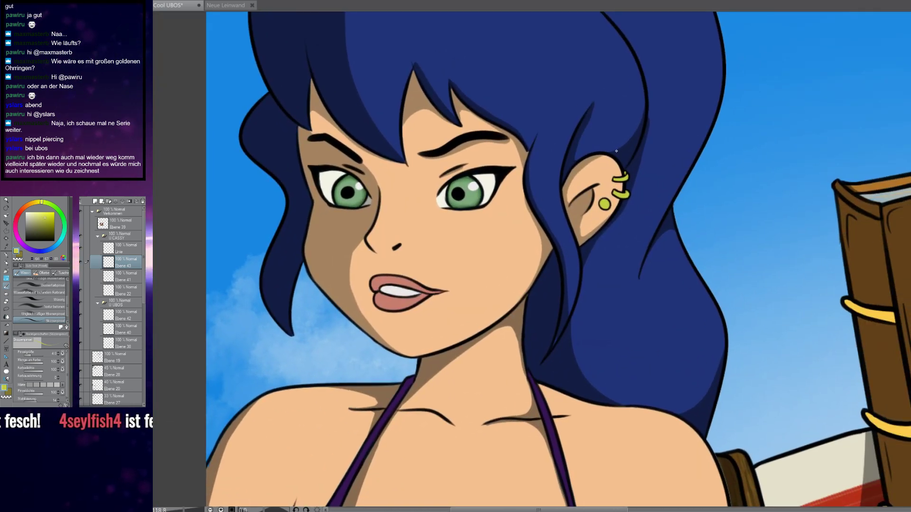
scroll(617, 150, up, 2)
scroll(593, 170, down, 6)
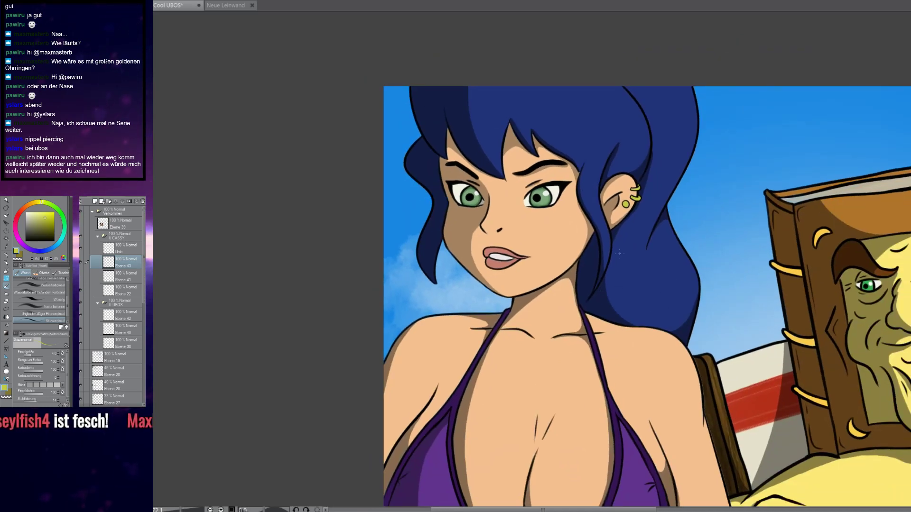
scroll(613, 196, up, 5)
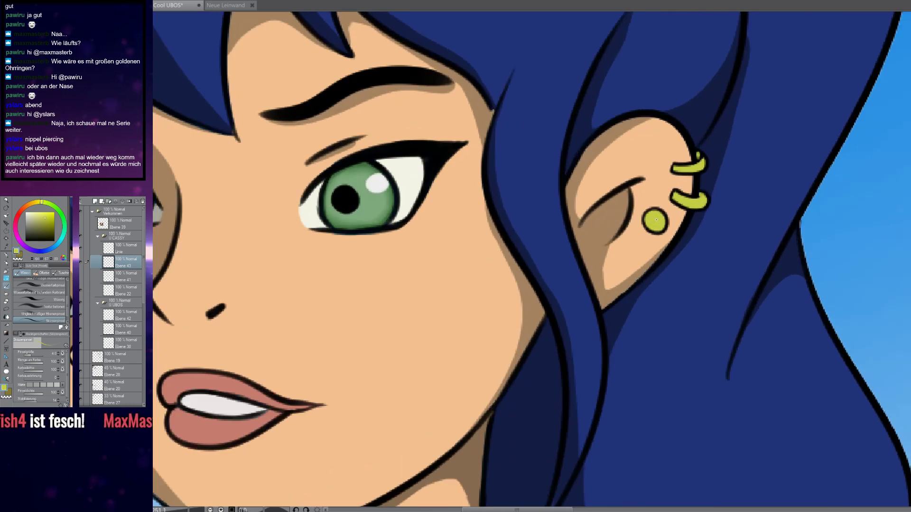
Show the sketch layer Ebene 41 and sketch a bar across the inner ear plus round studs at the upper front and near the lobe
click(81, 279)
click(81, 279)
click(81, 279)
click(112, 282)
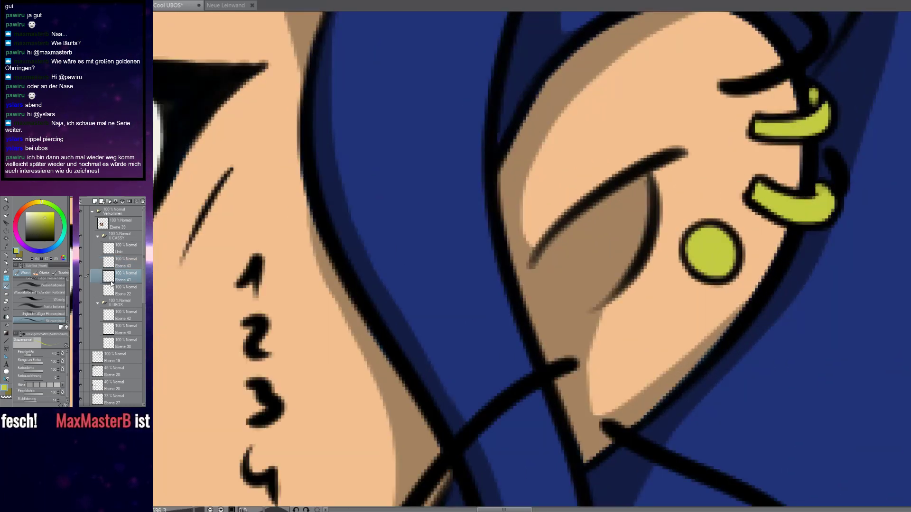
drag(629, 223, 600, 332)
drag(547, 161, 544, 202)
key(ctrl+z)
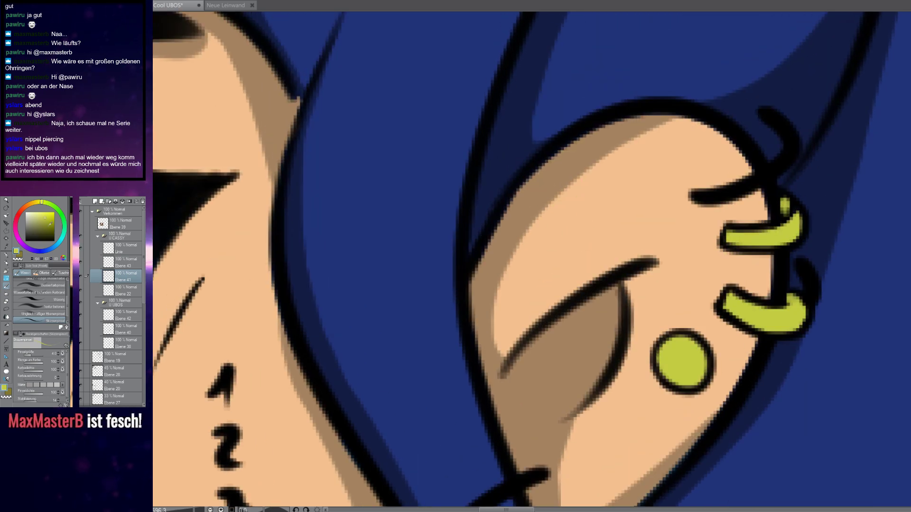
drag(531, 193, 525, 179)
drag(566, 212, 527, 118)
mouse_move(550, 201)
mouse_down()
mouse_move(569, 276)
mouse_move(584, 269)
mouse_up()
drag(631, 387, 574, 263)
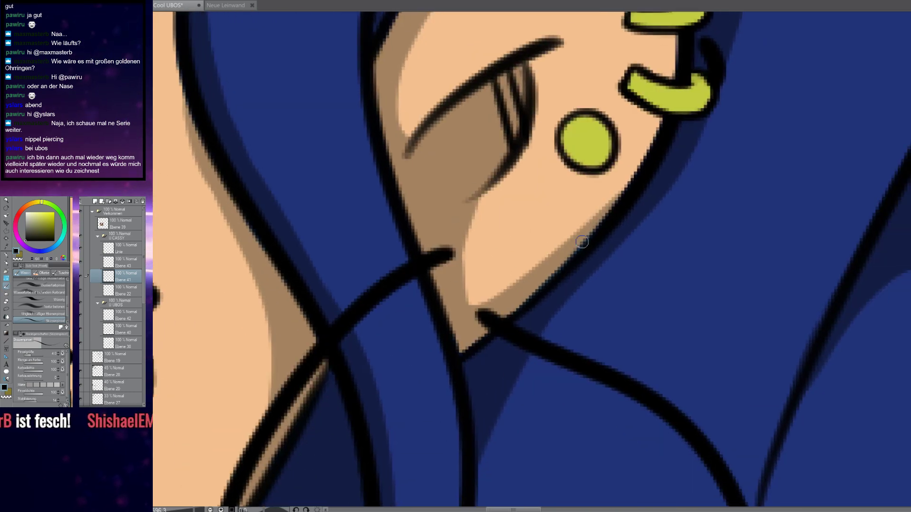
mouse_move(583, 240)
mouse_down()
mouse_move(553, 212)
mouse_move(580, 236)
mouse_up()
scroll(522, 235, down, 3)
scroll(508, 239, down, 3)
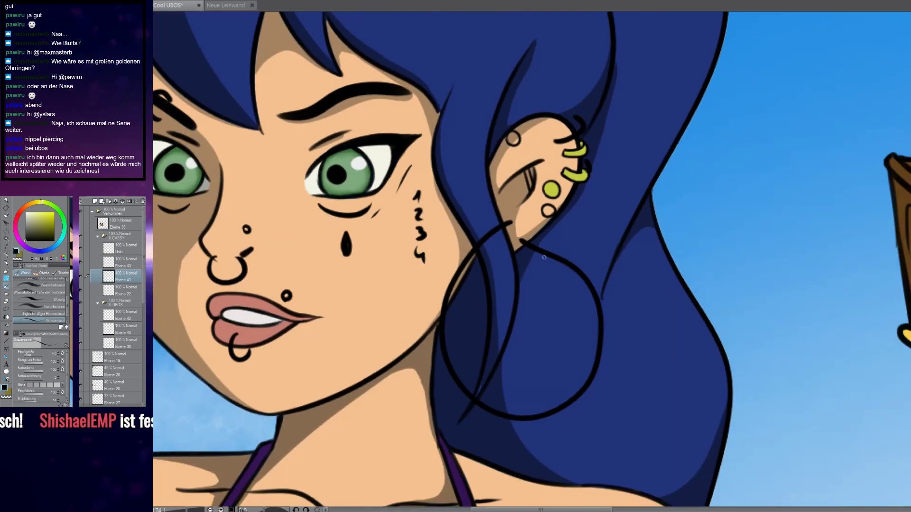
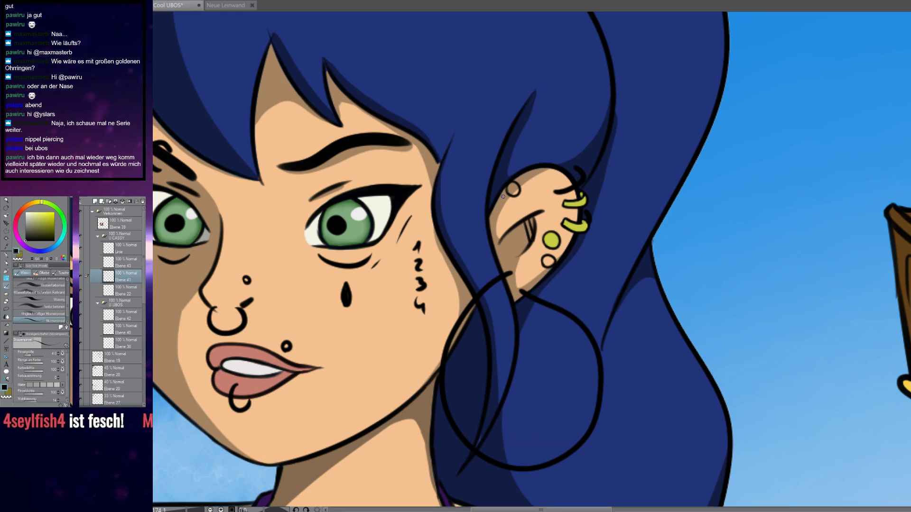
Undo the newly sketched inner-ear bar and studs and hide the sketch layer Ebene 41
scroll(512, 191, down, 3)
scroll(508, 206, up, 6)
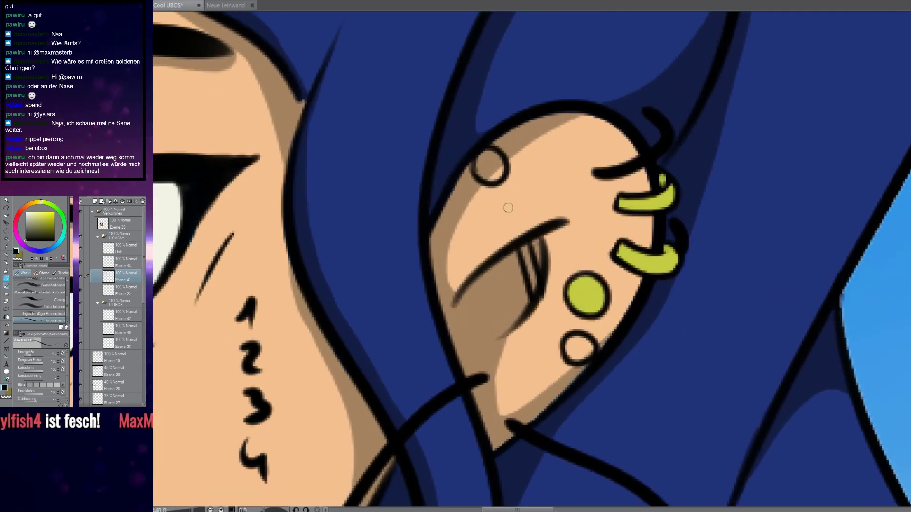
scroll(509, 208, up, 1)
key(ctrl+z)
key(ctrl+z)
key(ctrl+z)
key(ctrl+z)
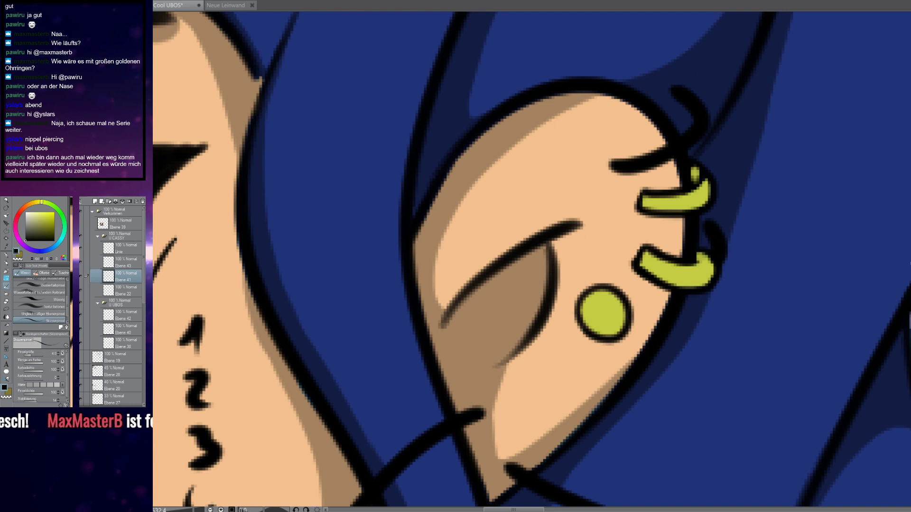
click(81, 273)
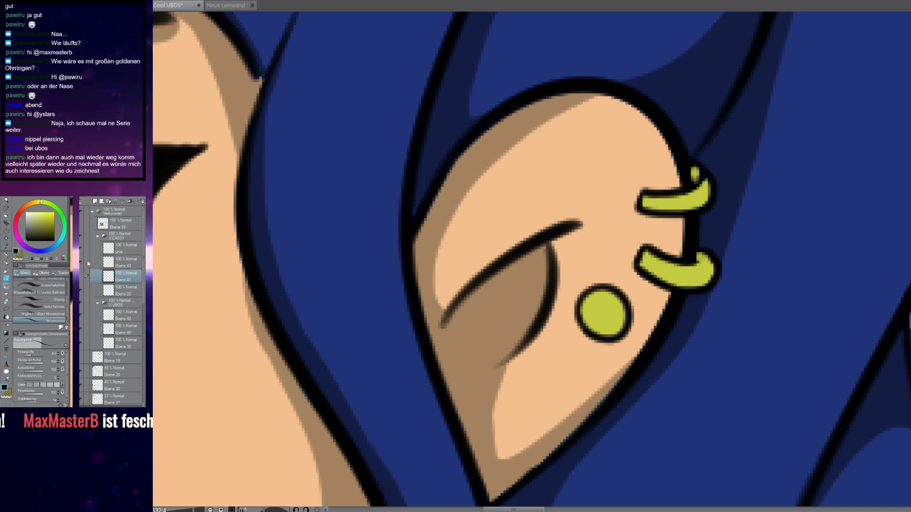
Outline a round stud at the ear's upper front and a slanted bar across the inner ear fold in black on the Line layer
click(124, 250)
mouse_move(481, 208)
mouse_down()
mouse_move(478, 153)
mouse_move(522, 174)
mouse_move(510, 203)
mouse_move(474, 205)
mouse_up()
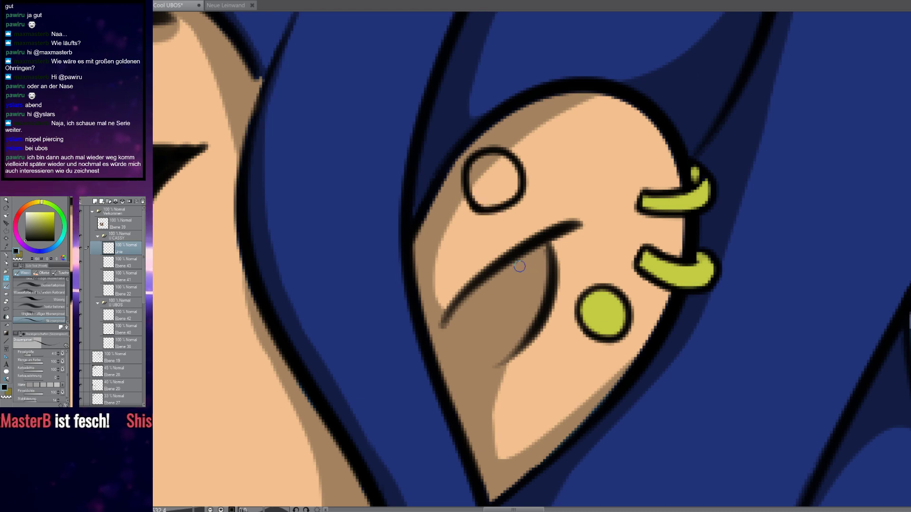
drag(514, 255, 541, 309)
drag(548, 242, 554, 301)
scroll(513, 258, up, 5)
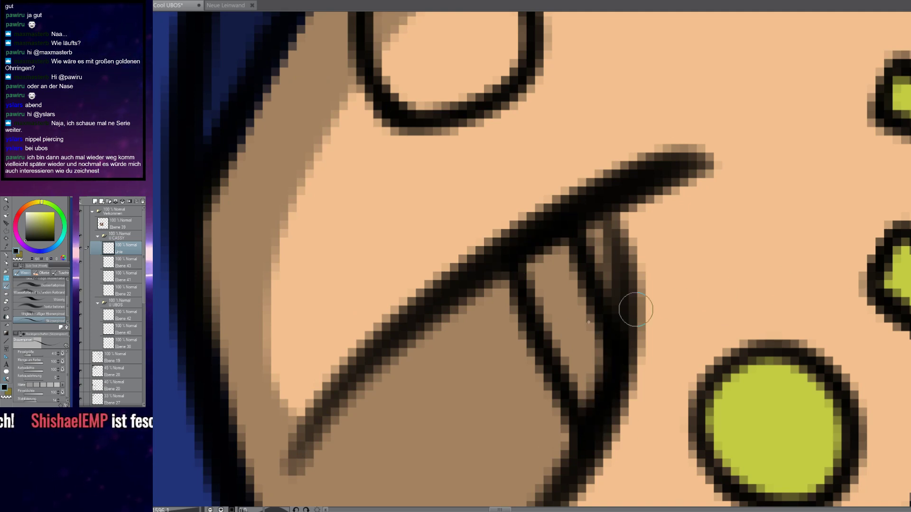
Fill the ear's upper front stud and the slanted inner bar with the other stud's yellow-green on layer Ebene 43
key(w)
click(565, 251)
key(b)
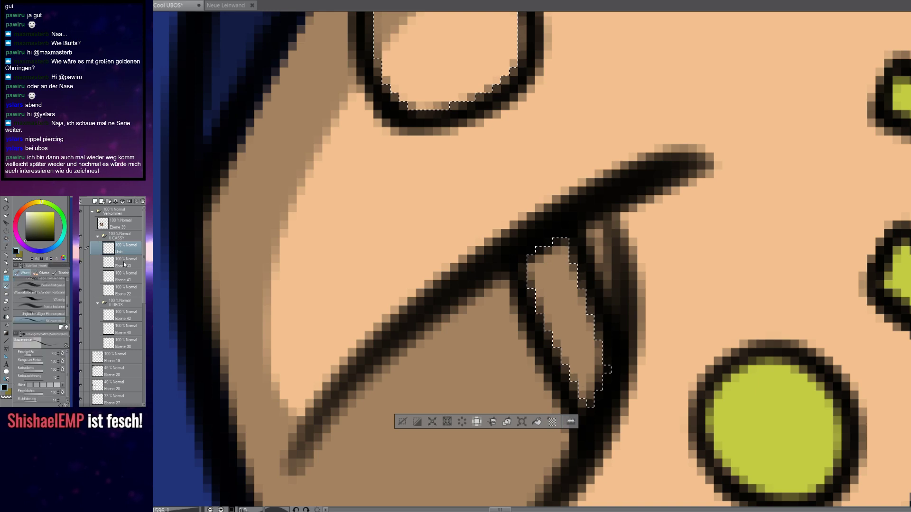
key(alt+[)
alt+click(776, 404)
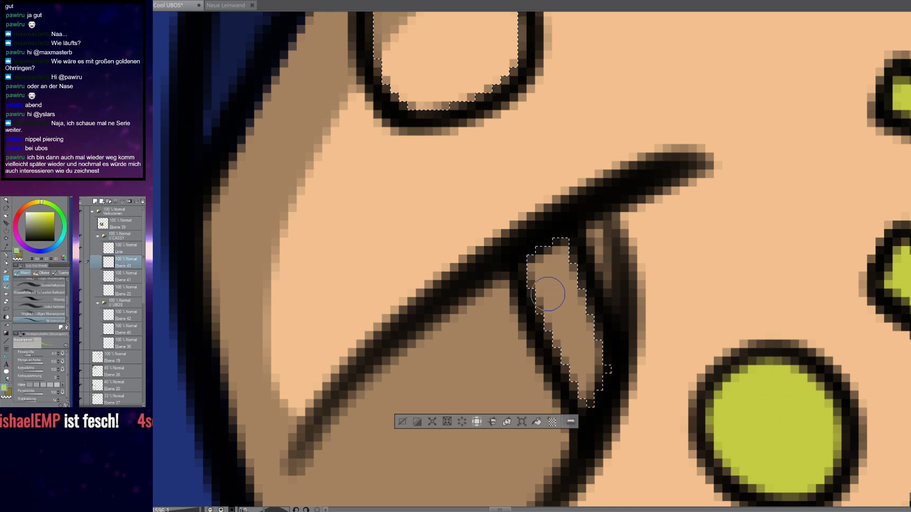
click(540, 421)
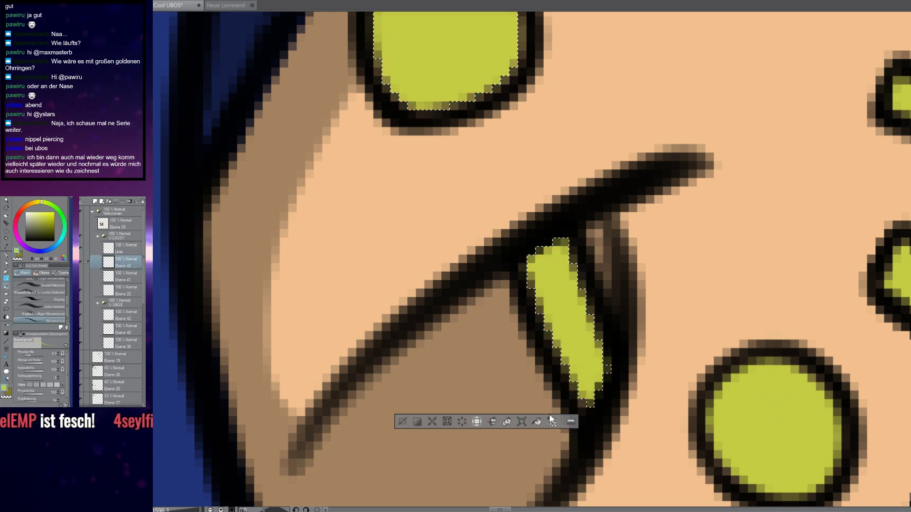
Examine the coloured ear piercings from different zoom levels against the woman's face and the whole picture
scroll(611, 325, down, 4)
scroll(593, 293, down, 6)
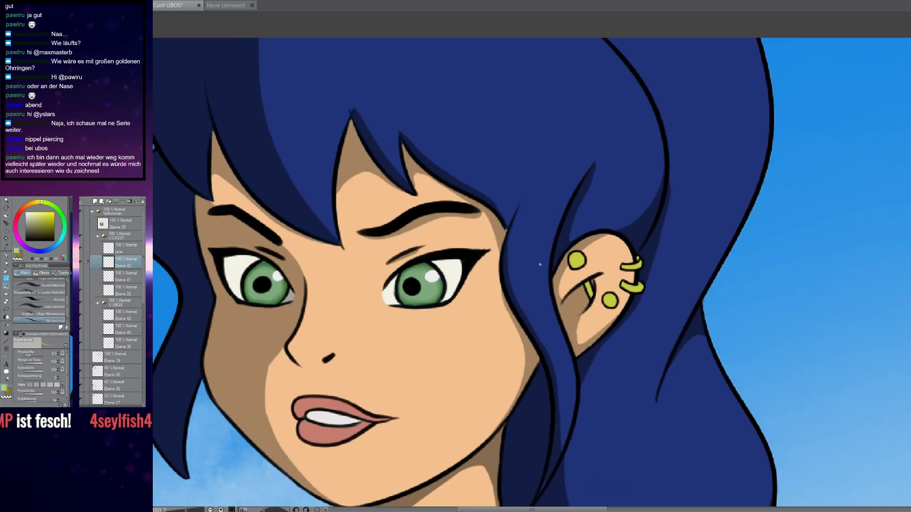
scroll(539, 297, up, 4)
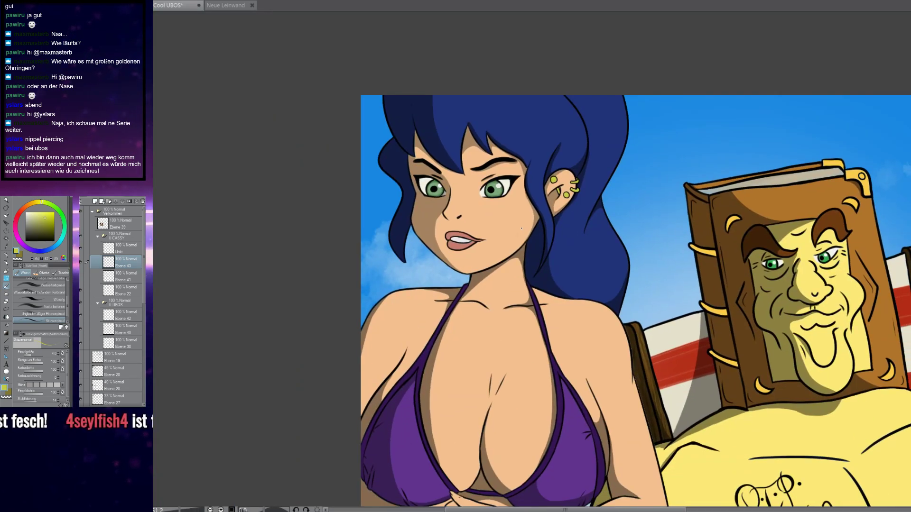
scroll(607, 252, down, 5)
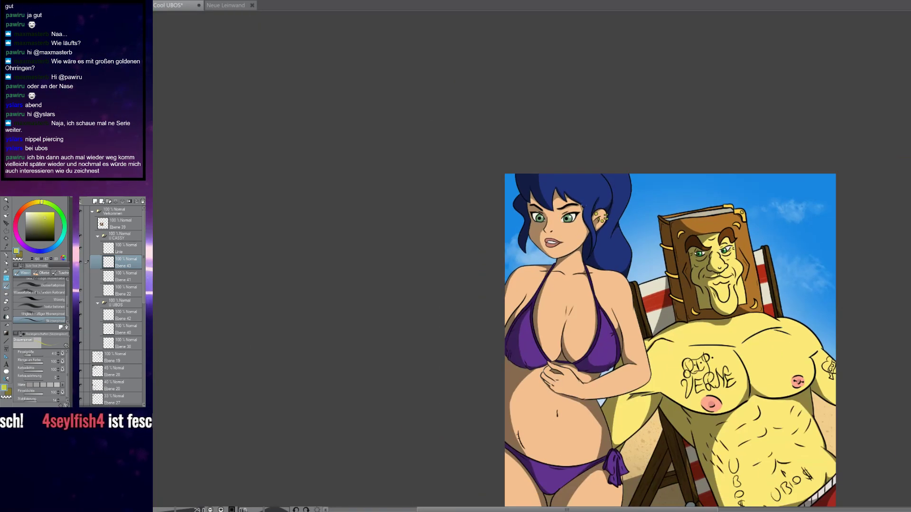
scroll(650, 329, up, 9)
scroll(650, 328, down, 2)
scroll(606, 258, up, 1)
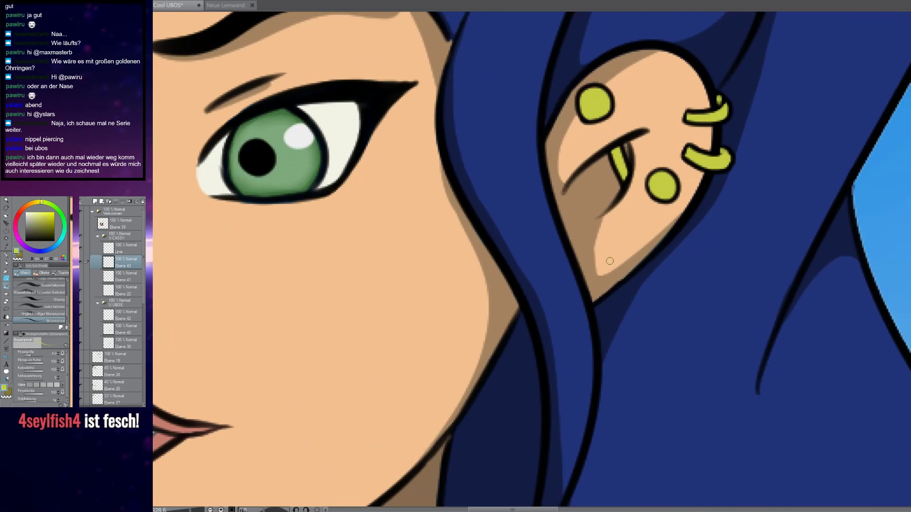
scroll(579, 267, down, 2)
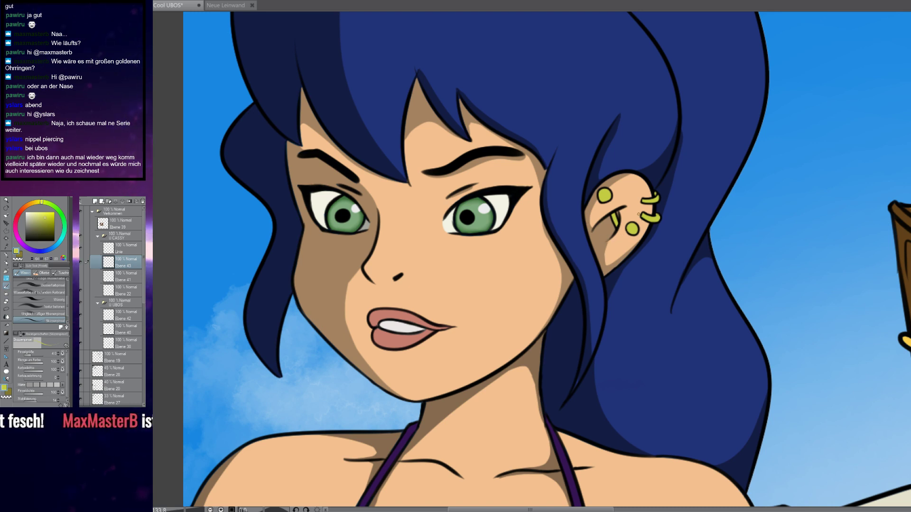
Sketch a separate ear with its inner folds and a filled black dot in the sky between the woman and the book
mouse_move(607, 241)
mouse_down()
mouse_move(649, 263)
mouse_move(607, 259)
mouse_up()
drag(608, 259, 429, 407)
drag(815, 319, 651, 225)
drag(631, 197, 627, 253)
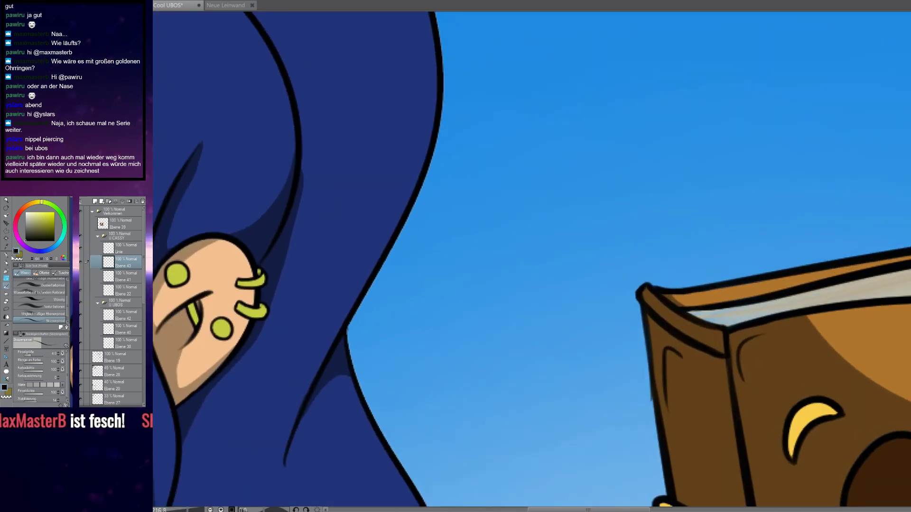
mouse_move(510, 141)
mouse_down()
mouse_move(609, 108)
mouse_move(575, 221)
mouse_move(577, 275)
mouse_move(537, 276)
mouse_up()
drag(524, 130, 554, 196)
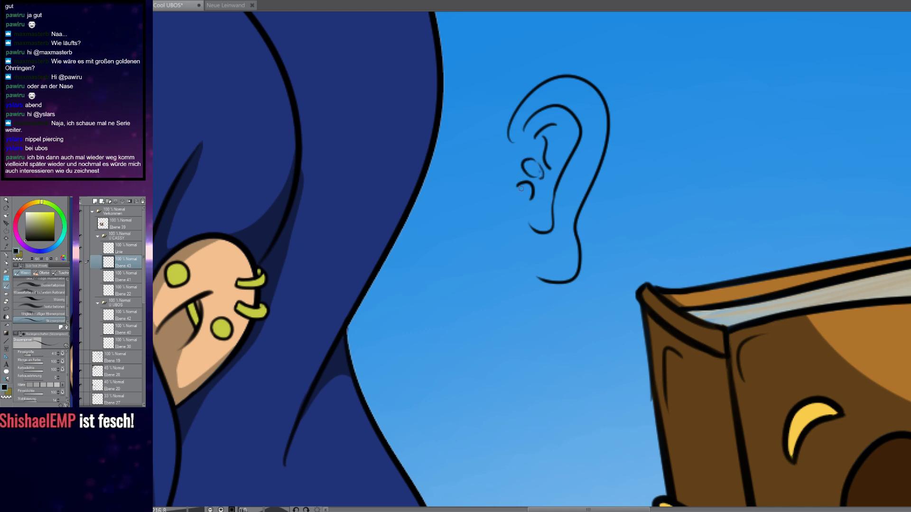
scroll(524, 191, up, 3)
mouse_move(483, 152)
mouse_down()
mouse_move(511, 190)
mouse_move(531, 280)
mouse_up()
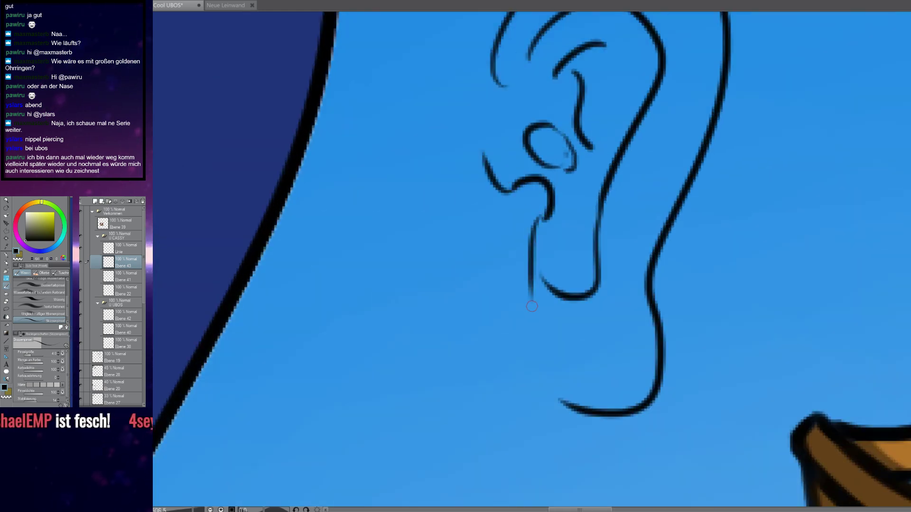
drag(528, 203, 526, 199)
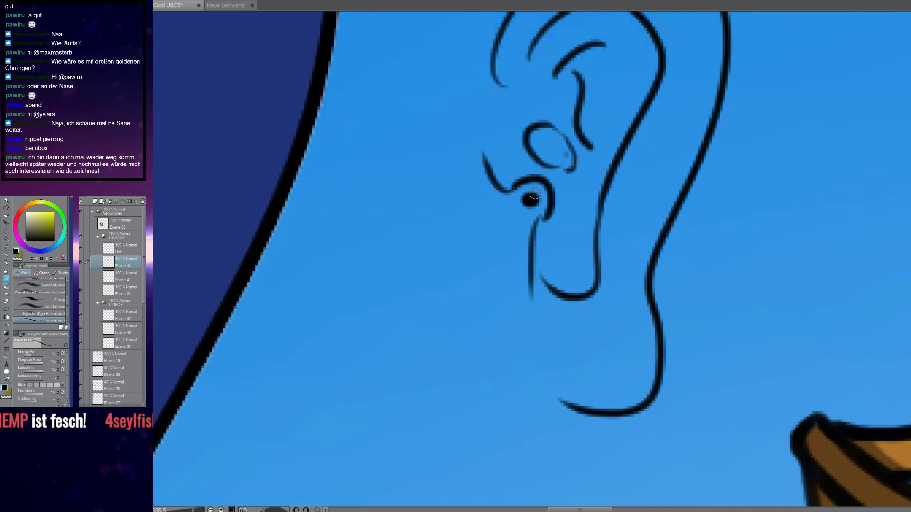
Erase the ear sketch from the sky with an enlarged eraser
scroll(554, 295, down, 8)
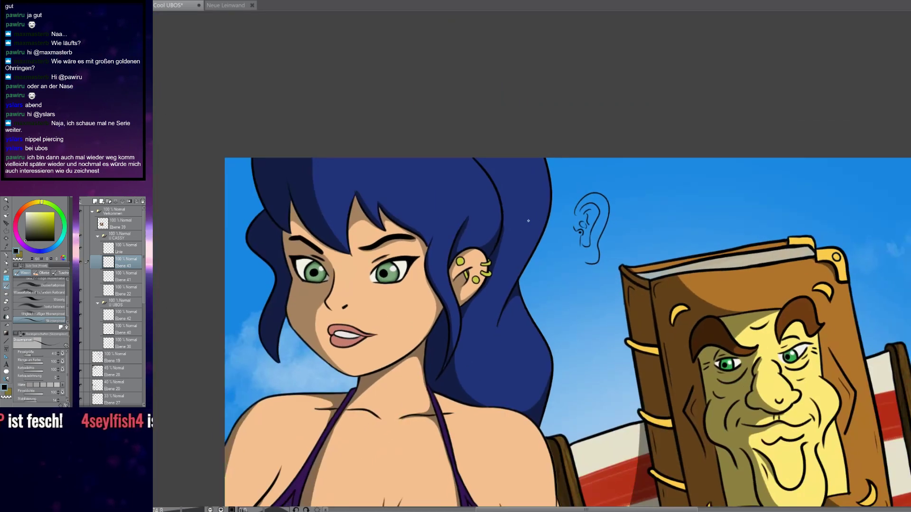
key(e)
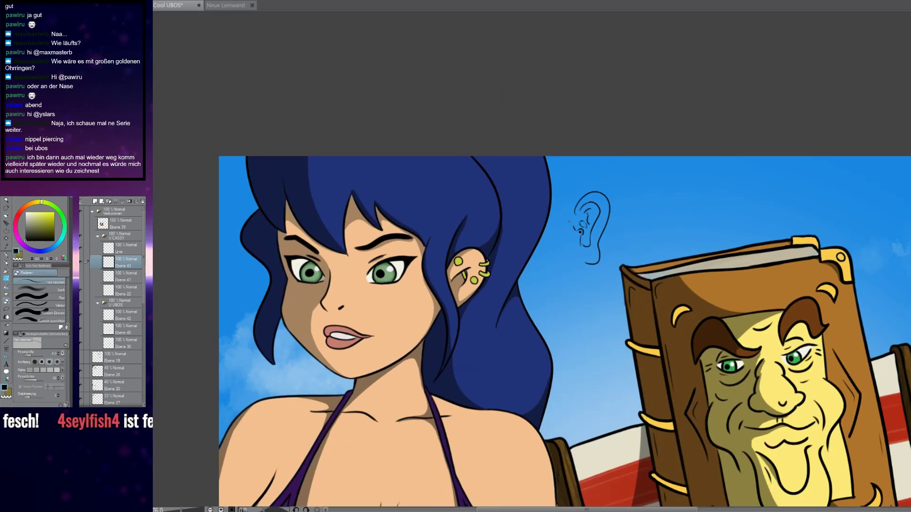
key(])
key(])
key(])
key(])
key(])
key(])
key(])
key(])
key(])
key(])
key(])
key(])
key(])
key(])
key(])
key(])
key(])
key(])
mouse_move(619, 193)
mouse_down()
mouse_move(586, 220)
mouse_move(592, 238)
mouse_up()
Try to outline a large hoop earring hanging from the woman's earlobe in black on the Line layer
key(b)
scroll(475, 309, up, 5)
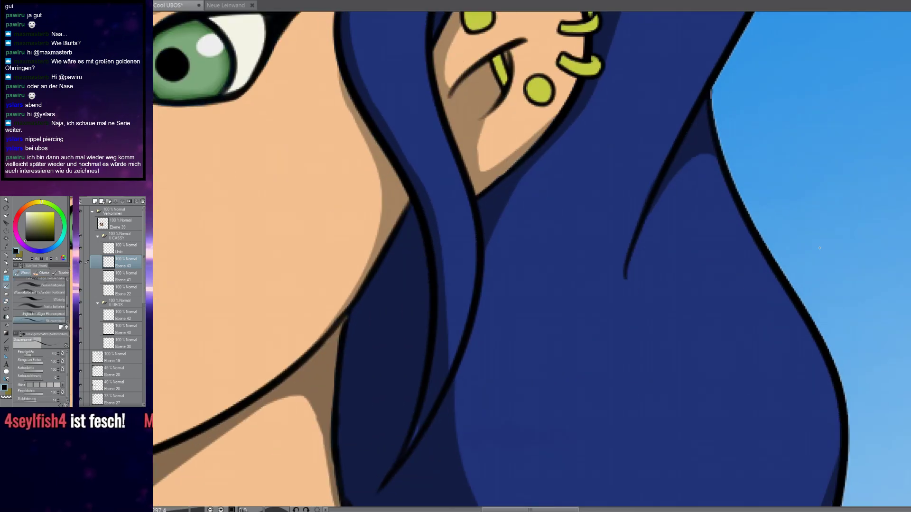
click(123, 250)
drag(520, 371, 563, 406)
scroll(484, 274, down, 5)
scroll(536, 203, up, 3)
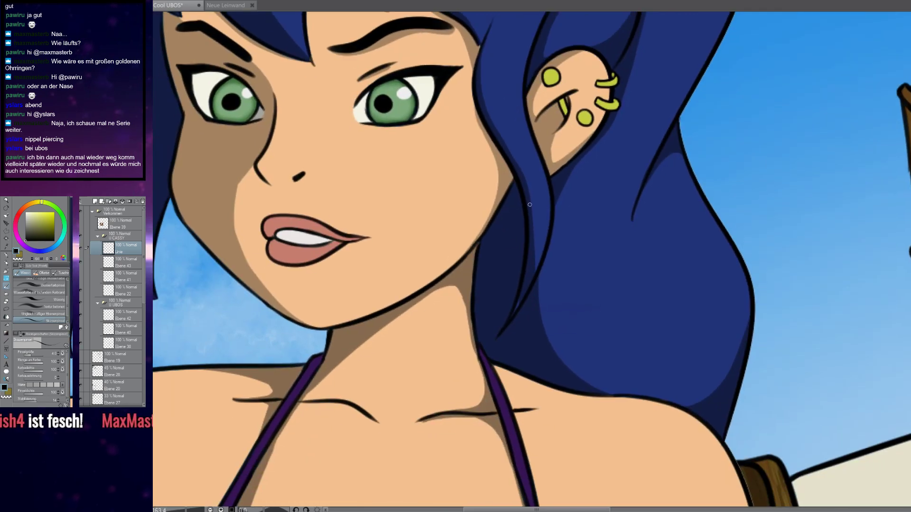
scroll(509, 208, up, 5)
drag(579, 106, 579, 231)
scroll(604, 165, down, 3)
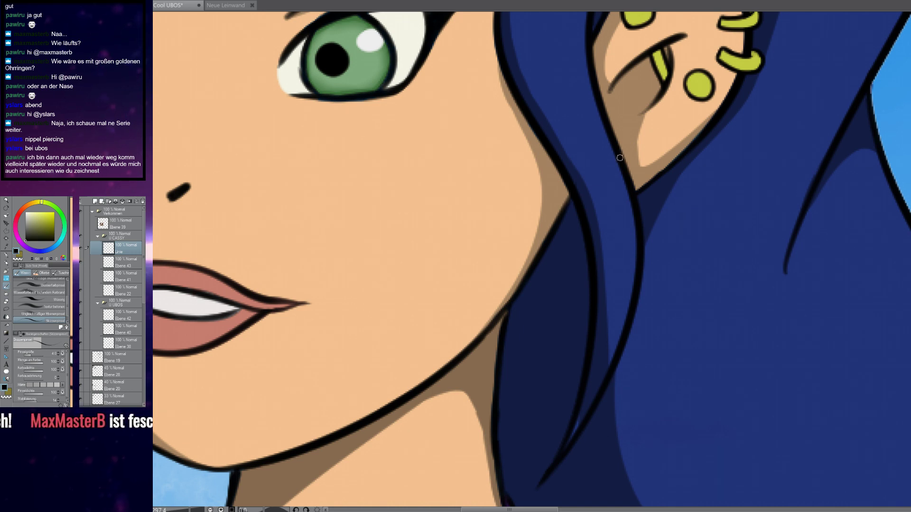
mouse_move(545, 311)
mouse_down()
mouse_move(556, 364)
mouse_move(586, 399)
mouse_move(621, 406)
mouse_move(691, 394)
mouse_move(713, 363)
mouse_move(720, 309)
mouse_up()
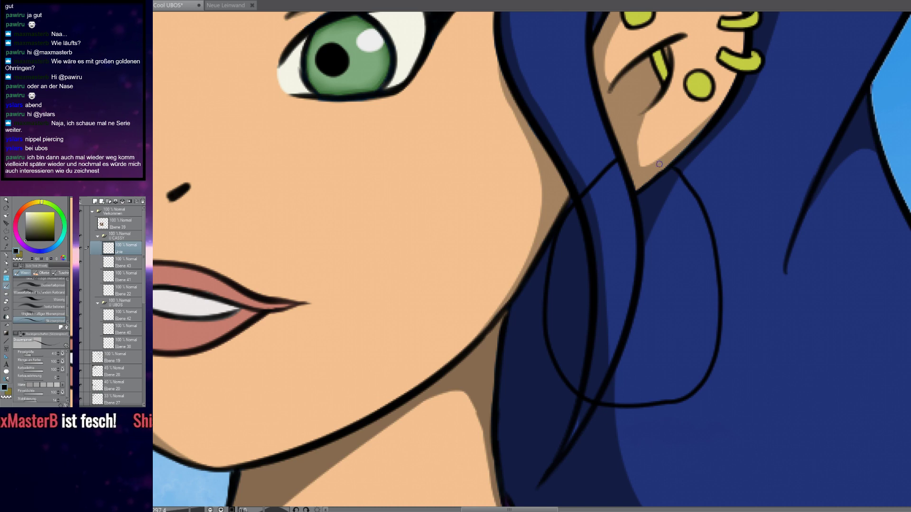
scroll(562, 237, down, 6)
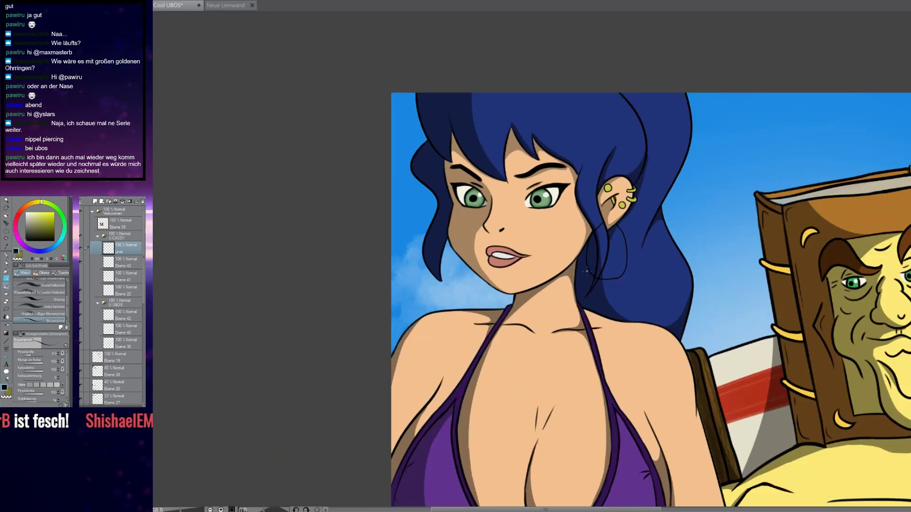
Outline the outer edge of a hoop earring in black between the front hair strand and the jaw
scroll(606, 253, up, 5)
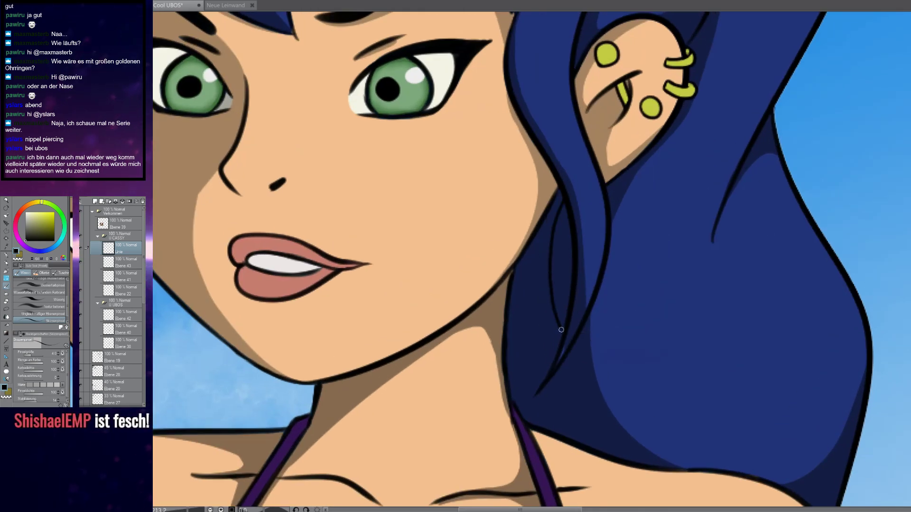
scroll(557, 353, up, 5)
scroll(589, 305, down, 7)
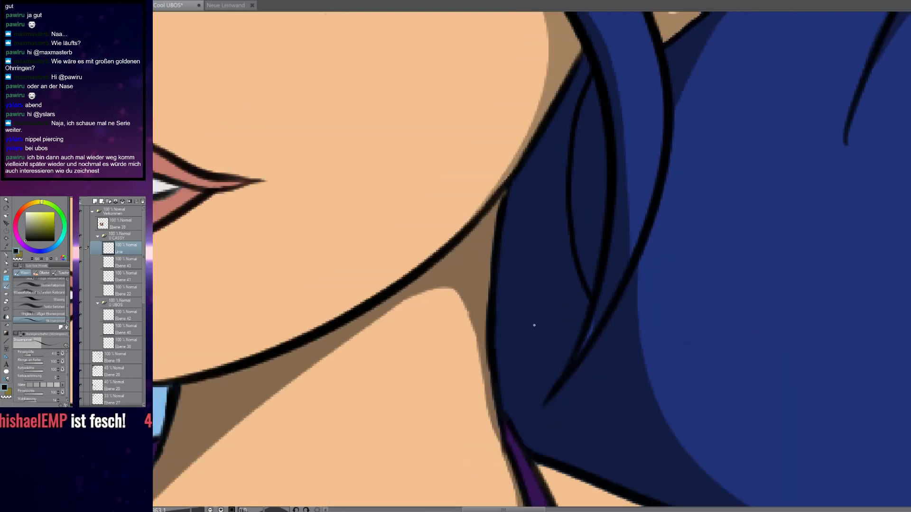
scroll(594, 198, up, 3)
scroll(594, 198, up, 2)
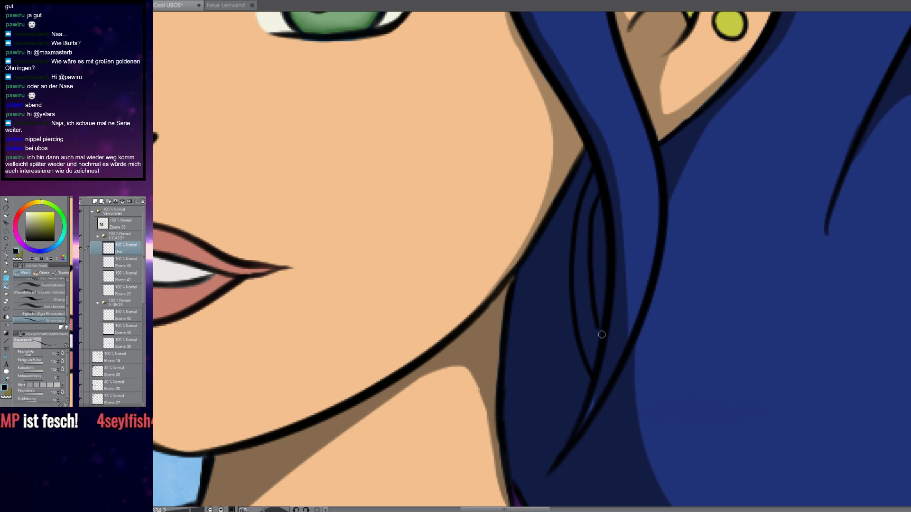
Draw the hoop's inner edge as a second black curve parallel to the outer one, rotating the canvas for the stroke
drag(475, 391, 396, 307)
scroll(521, 369, up, 4)
mouse_move(544, 369)
mouse_down()
mouse_move(444, 417)
mouse_move(639, 210)
mouse_up()
key(ctrl+z)
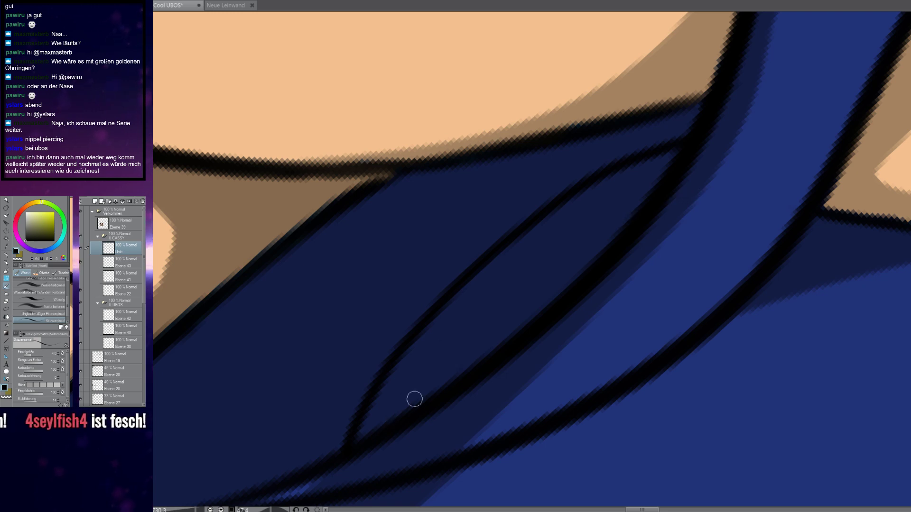
drag(385, 420, 669, 166)
key(ctrl+z)
drag(388, 427, 673, 166)
scroll(633, 232, down, 7)
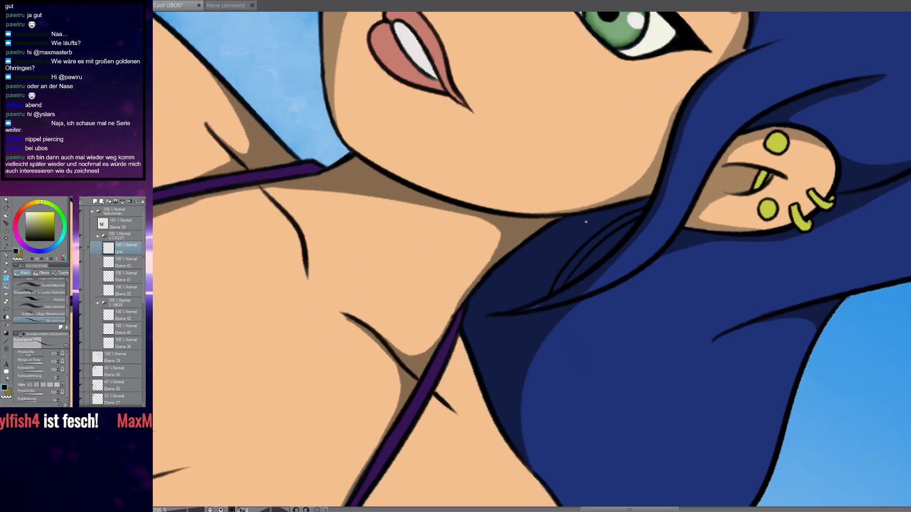
key(r)
drag(595, 266, 578, 218)
key(b)
Try to continue the hoop's lower end on the other side of the hair strand and undo the strokes
scroll(594, 226, up, 5)
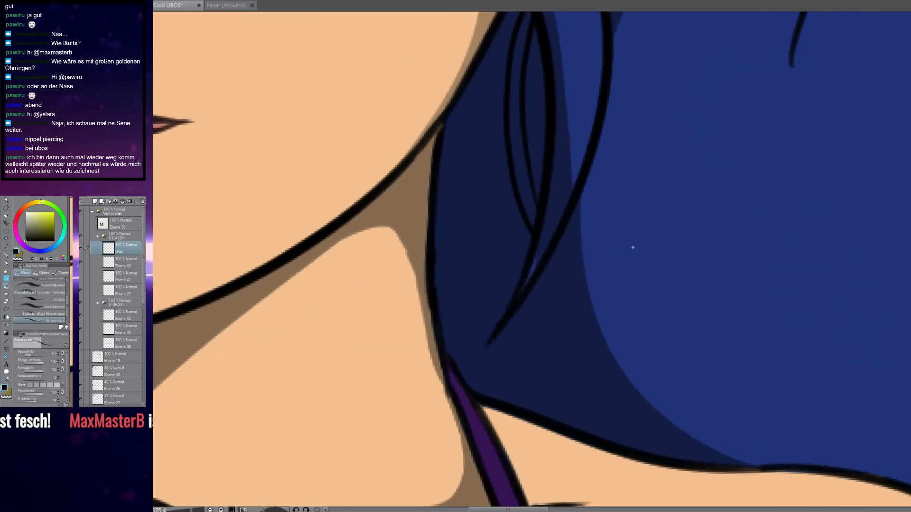
mouse_move(549, 230)
mouse_down()
mouse_move(593, 247)
mouse_move(634, 241)
mouse_up()
drag(537, 256, 641, 265)
drag(654, 227, 643, 290)
scroll(648, 302, down, 5)
scroll(601, 296, down, 2)
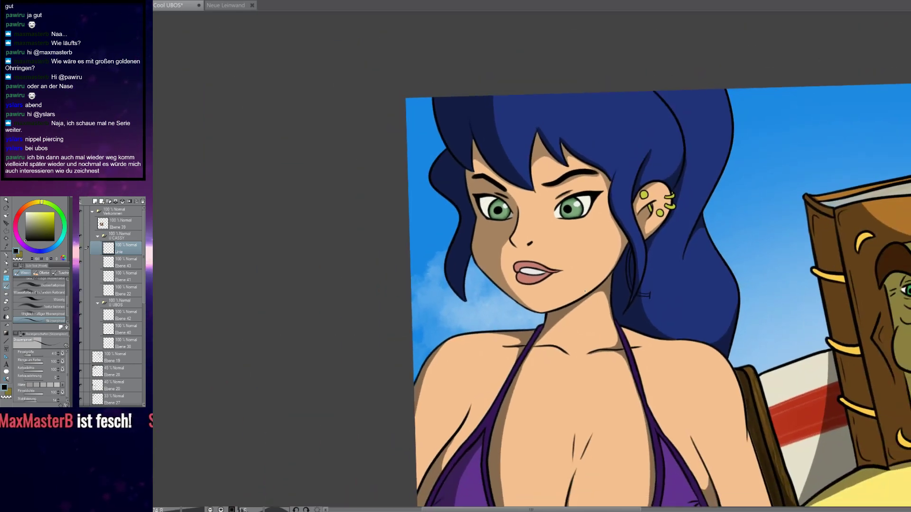
scroll(617, 314, up, 5)
key(ctrl+z)
key(ctrl+z)
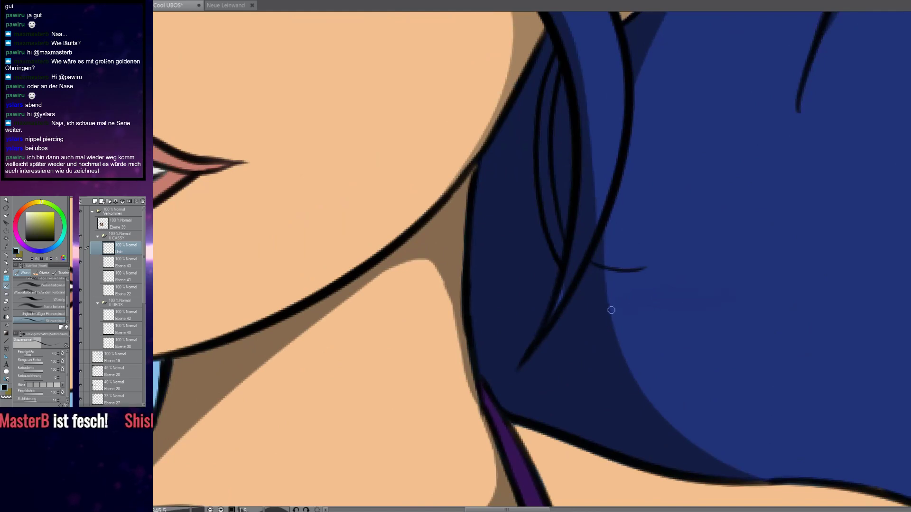
Fill the area between the hoop earring's two outlines with the studs' yellow-green on layer Ebene 43 and clear the selection
scroll(591, 258, up, 3)
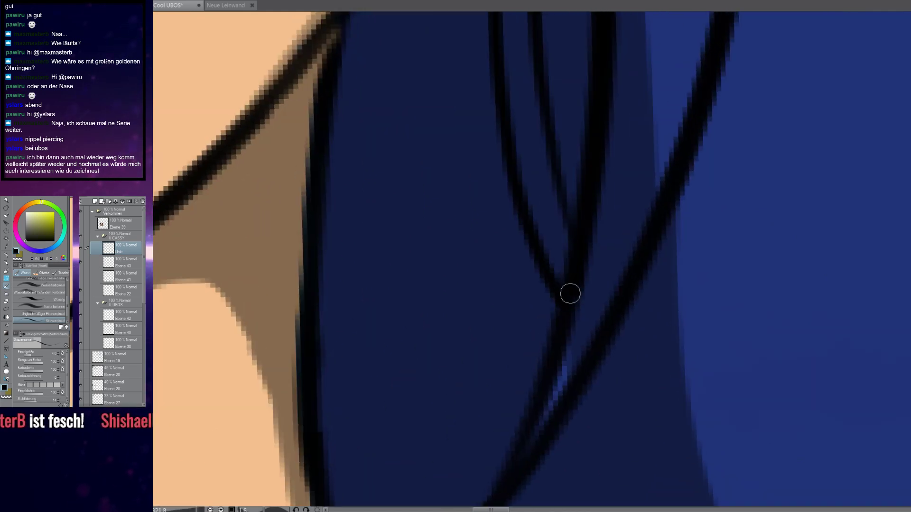
scroll(580, 211, down, 2)
scroll(549, 223, up, 2)
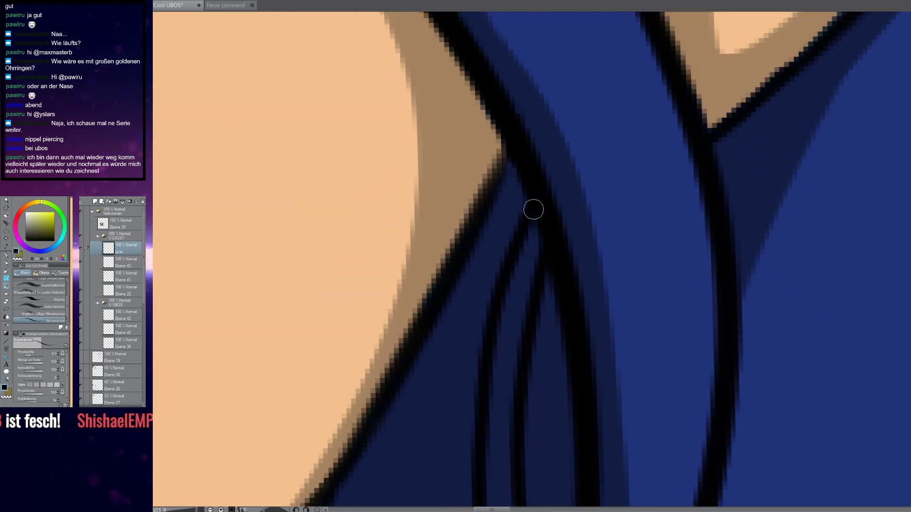
key(w)
click(525, 301)
drag(572, 338, 620, 24)
click(122, 262)
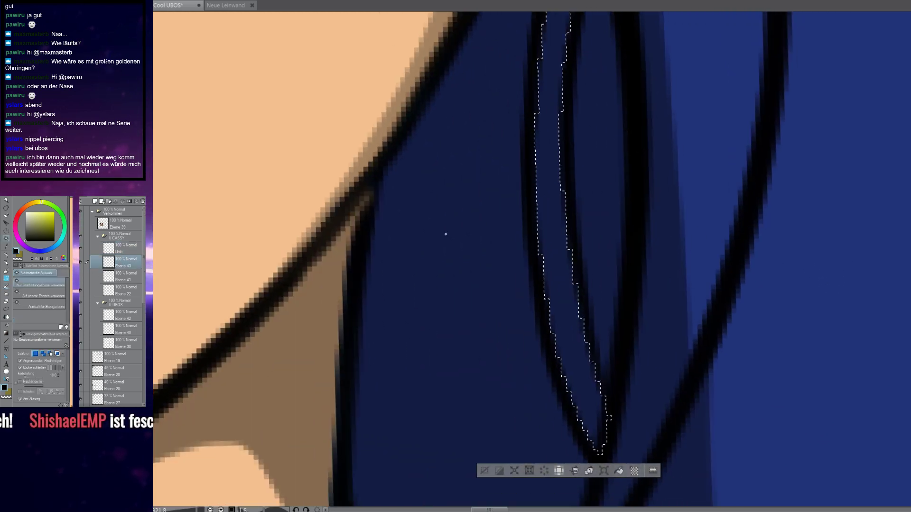
drag(635, 210, 593, 474)
drag(588, 118, 519, 382)
drag(760, 33, 691, 242)
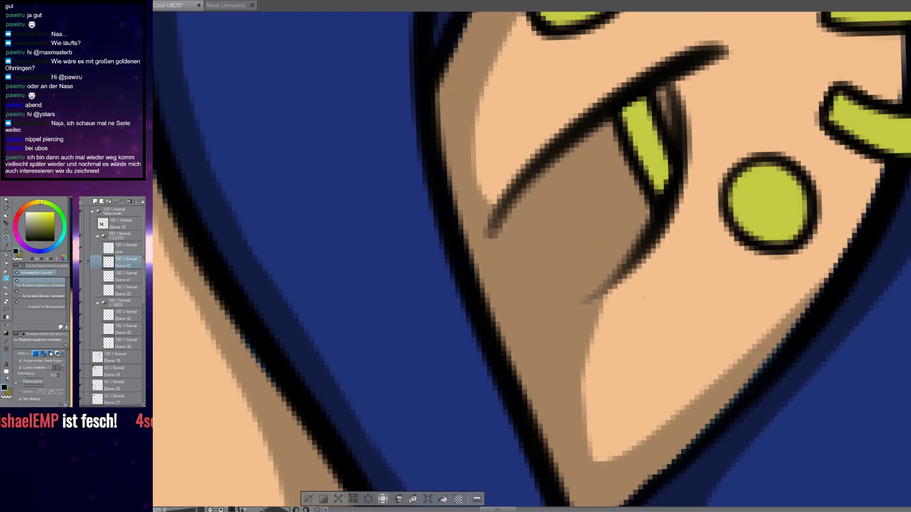
drag(482, 422, 555, 123)
drag(569, 288, 480, 288)
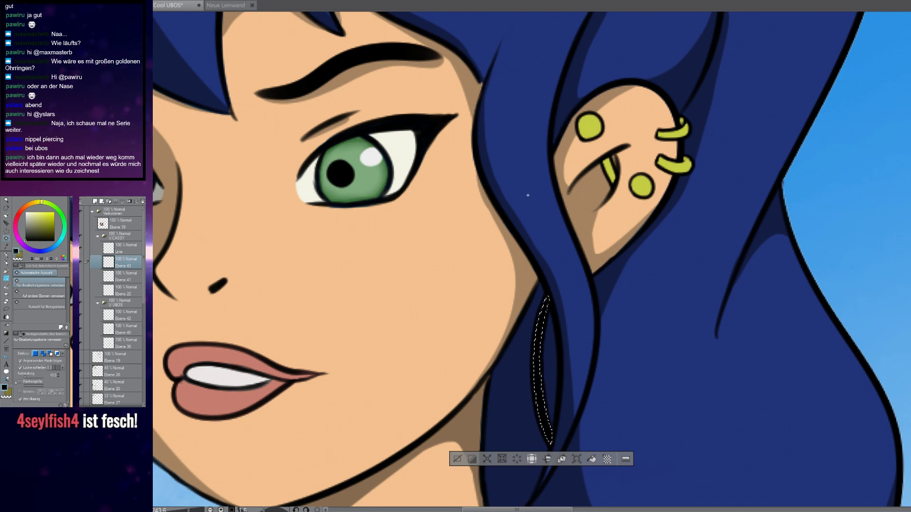
key(p)
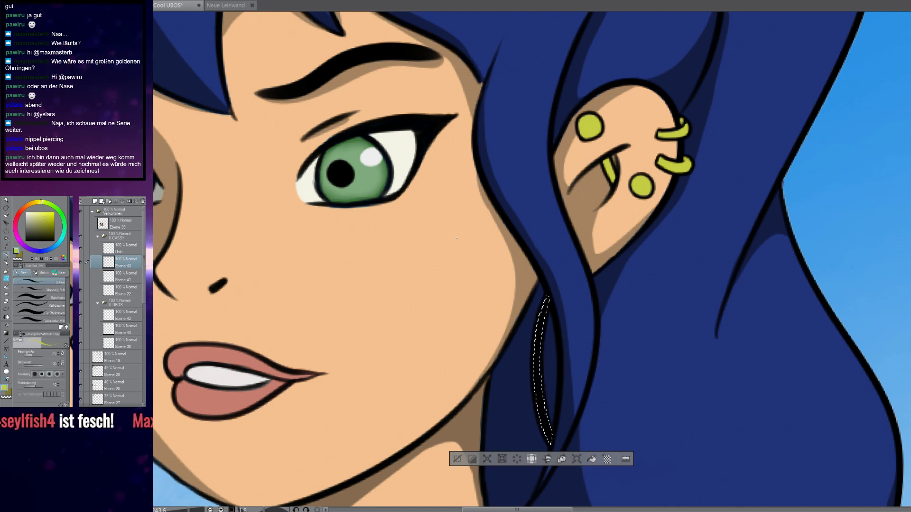
click(591, 459)
key(ctrl+d)
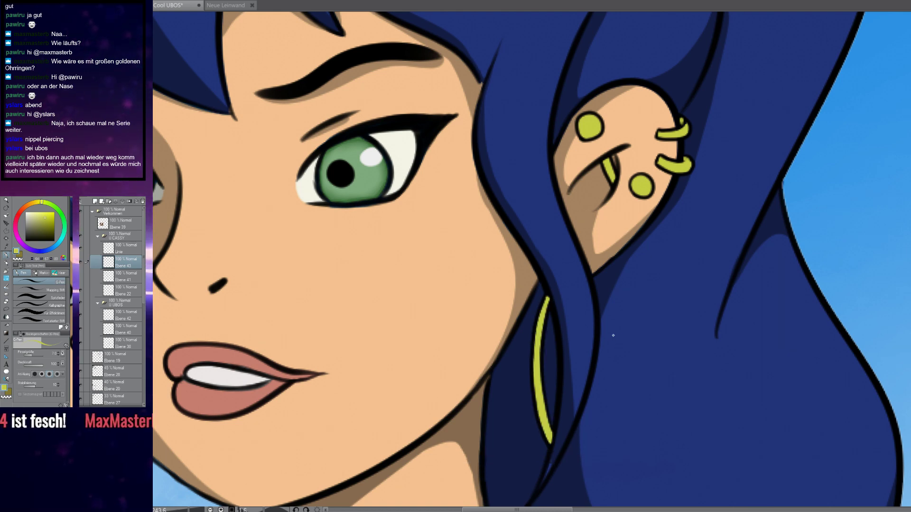
scroll(617, 336, down, 8)
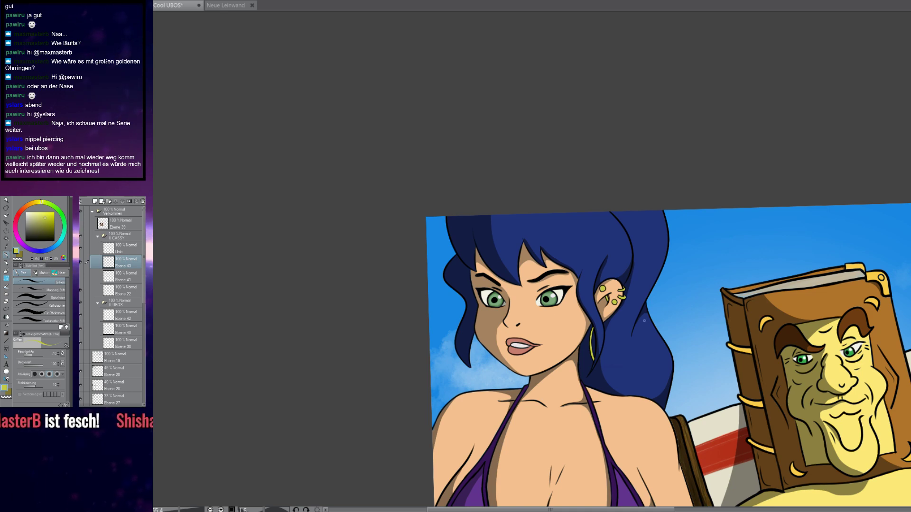
scroll(647, 310, up, 10)
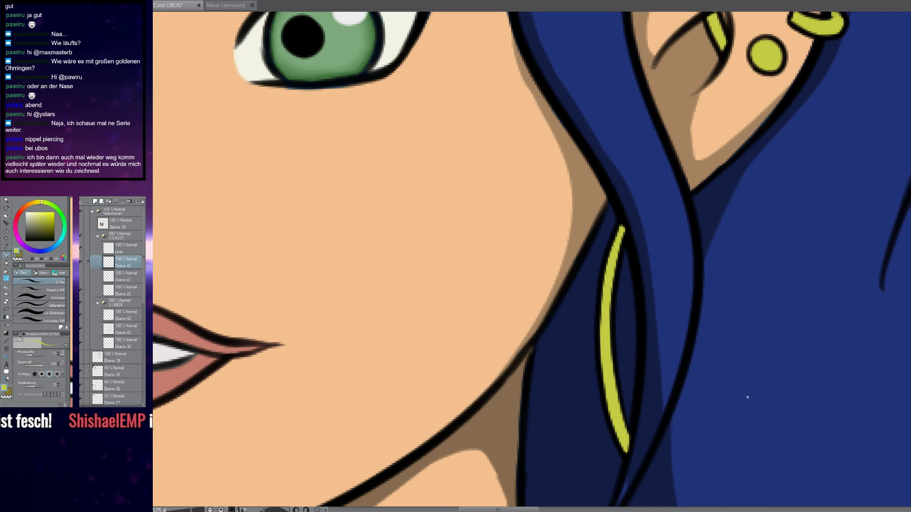
drag(747, 399, 583, 285)
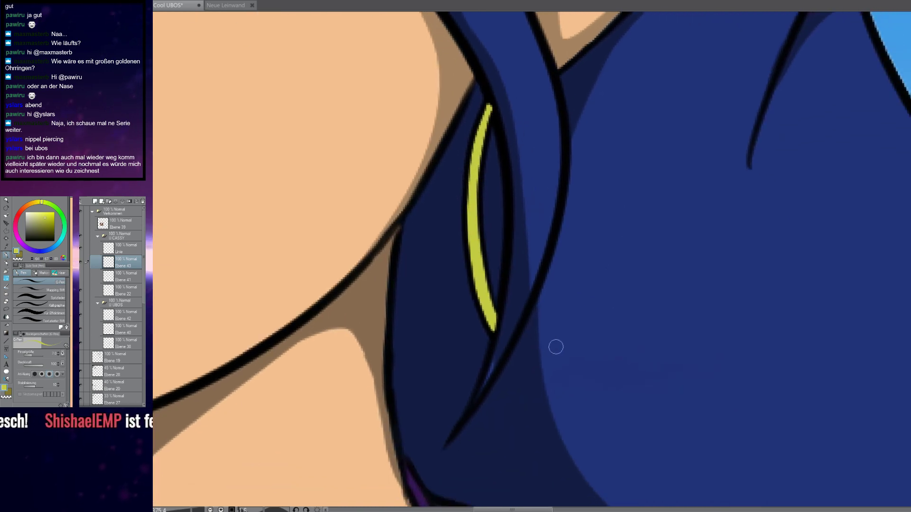
scroll(565, 334, down, 12)
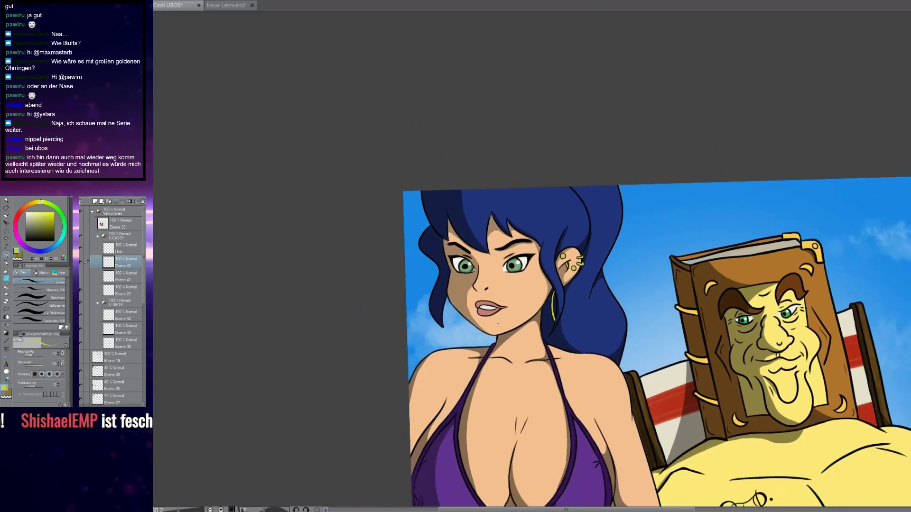
drag(485, 277, 533, 288)
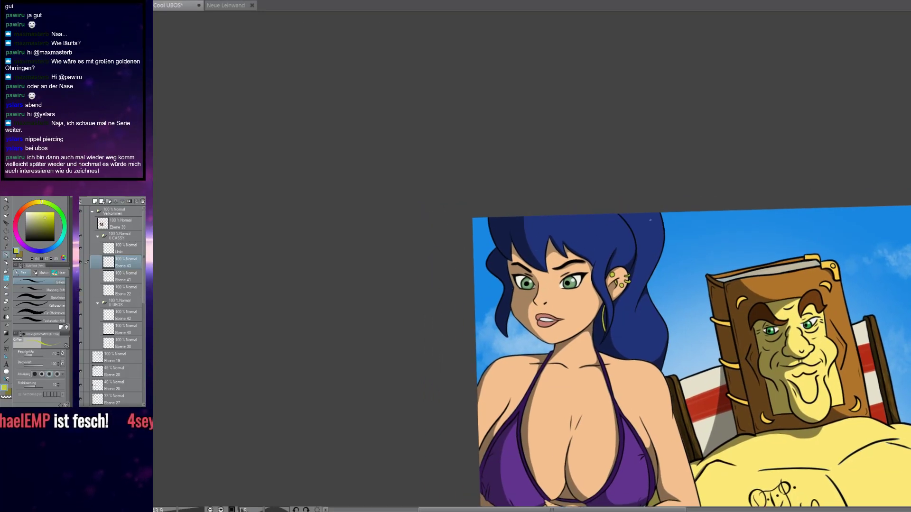
Draw a small black barbell piercing with two round ends through the eyebrow nearer the ear on the line layer
click(122, 253)
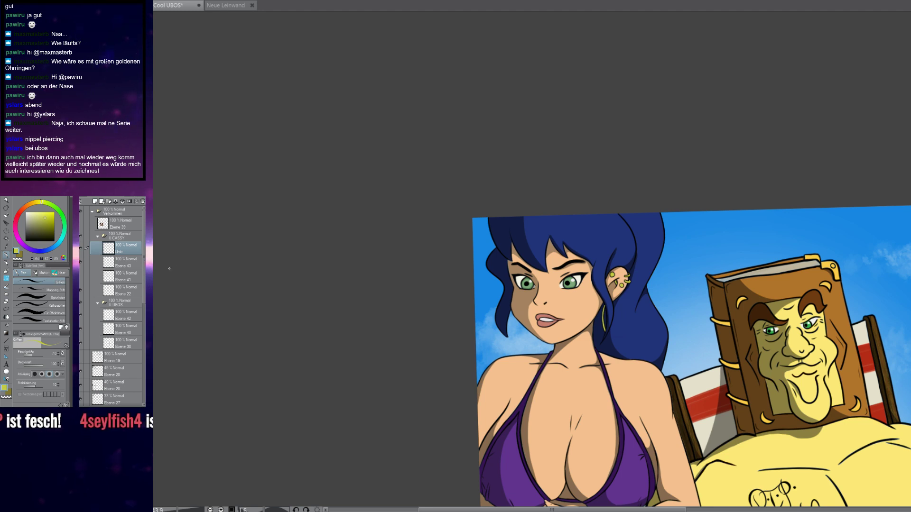
key(b)
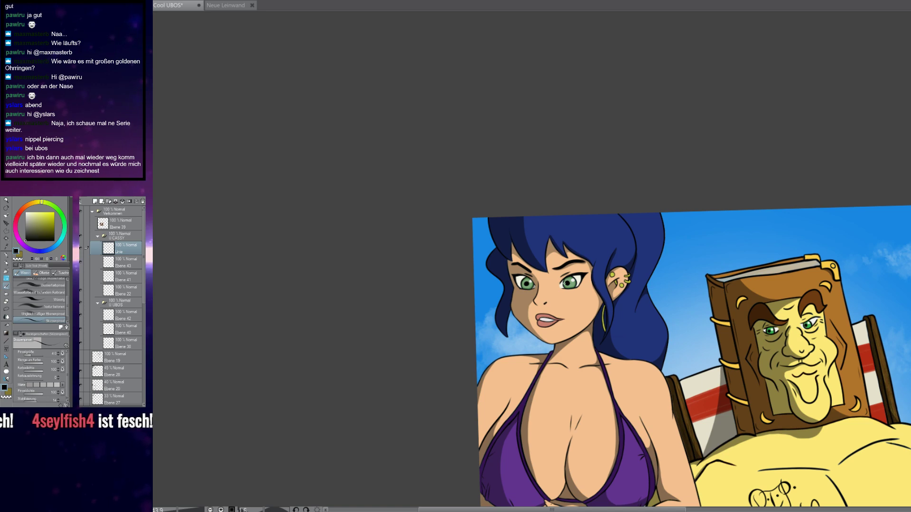
drag(565, 283, 622, 326)
drag(355, 224, 281, 264)
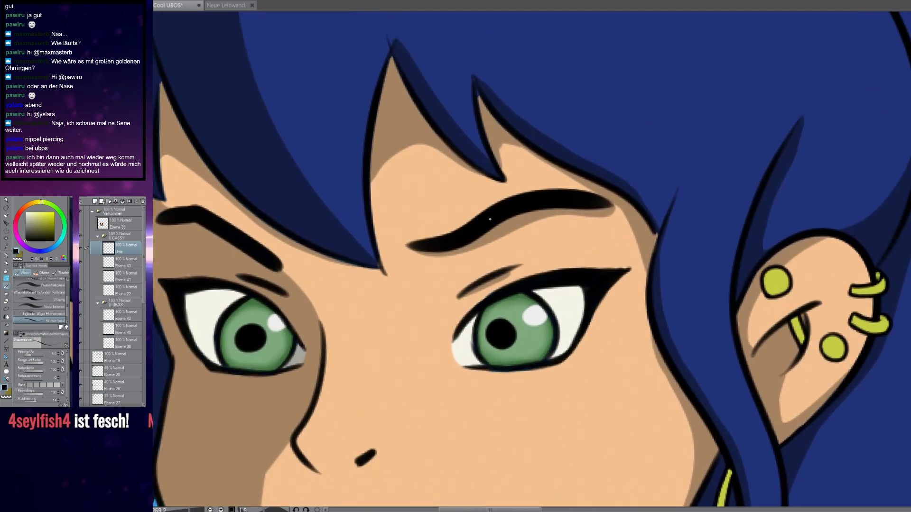
scroll(487, 218, up, 3)
mouse_move(459, 202)
mouse_down()
mouse_move(449, 186)
mouse_move(498, 259)
mouse_move(524, 274)
mouse_move(506, 264)
mouse_up()
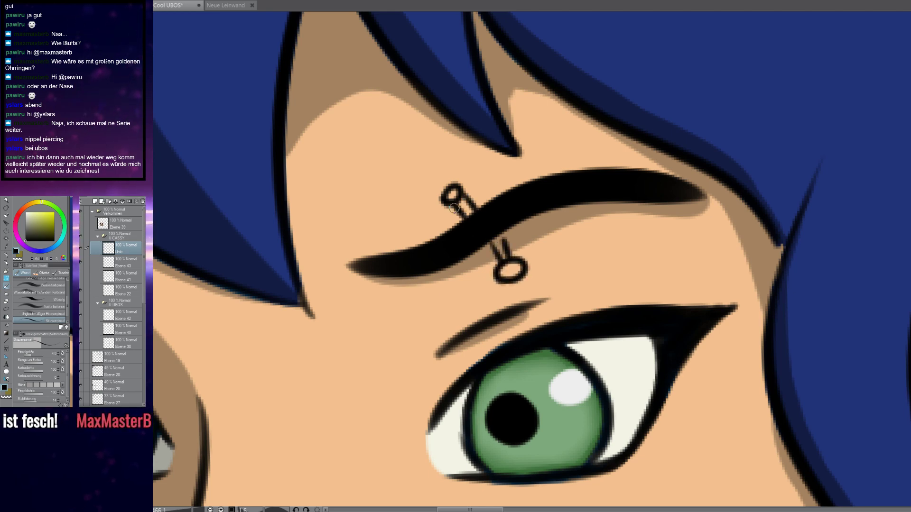
Undo all strokes of the barbell piercing on the eyebrow nearer the ear
scroll(454, 207, down, 6)
scroll(451, 231, up, 5)
key(ctrl+z)
key(ctrl+z)
key(ctrl+z)
key(ctrl+z)
key(ctrl+z)
key(ctrl+z)
key(ctrl+z)
key(ctrl+z)
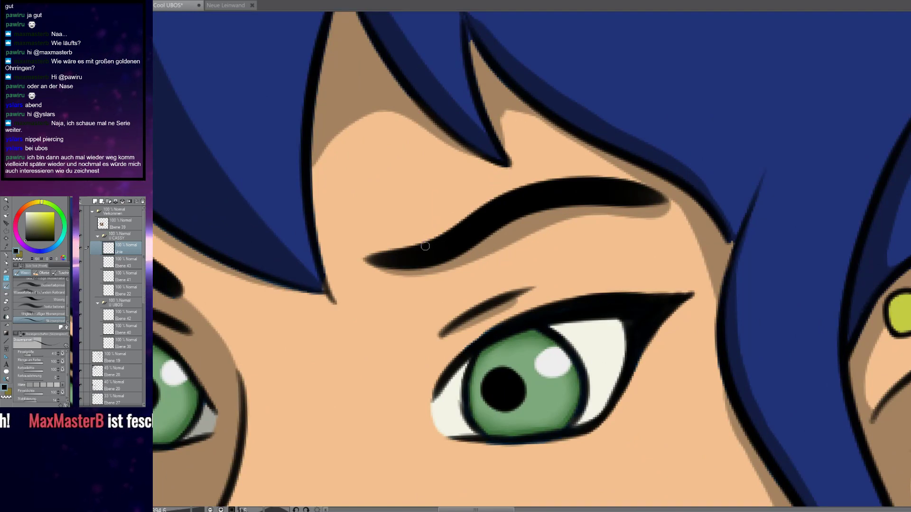
key(ctrl+z)
Clear the selection, try to draw a large round ring around the eyebrow on the shaded side of the face, and undo it
drag(314, 288, 642, 292)
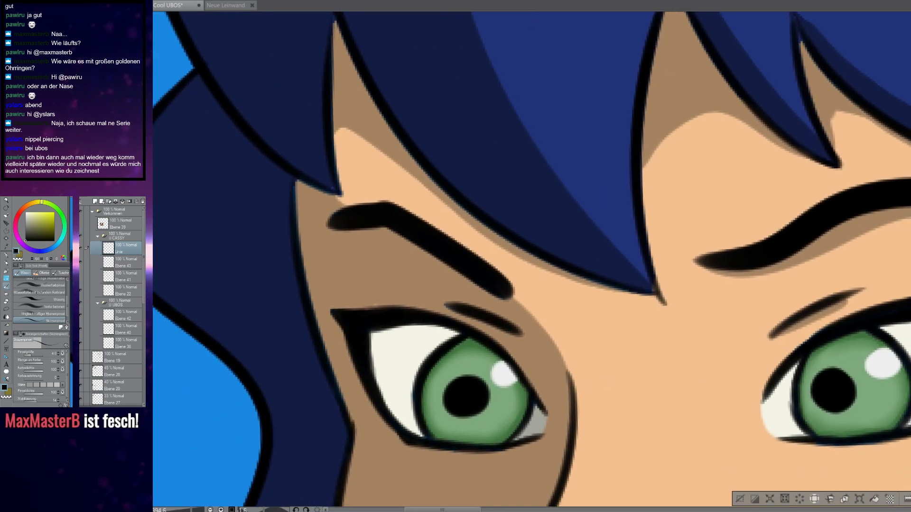
click(80, 278)
click(80, 278)
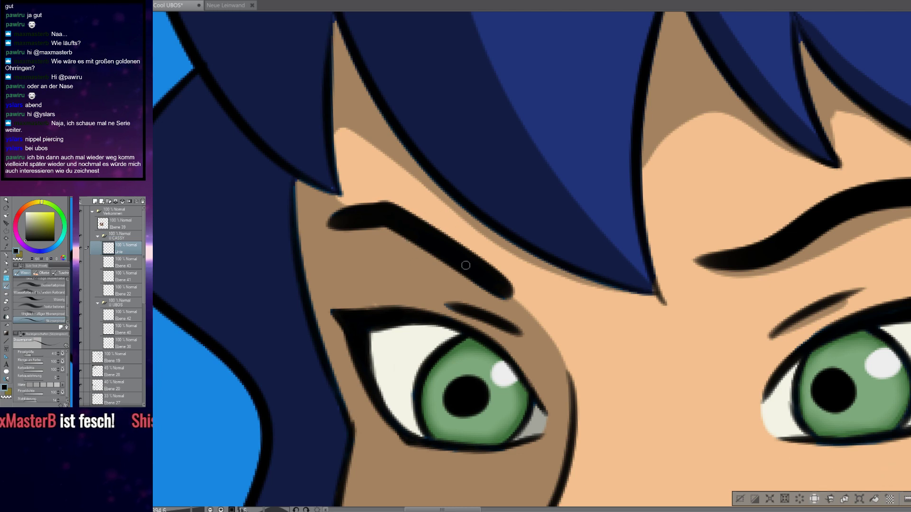
scroll(414, 245, up, 2)
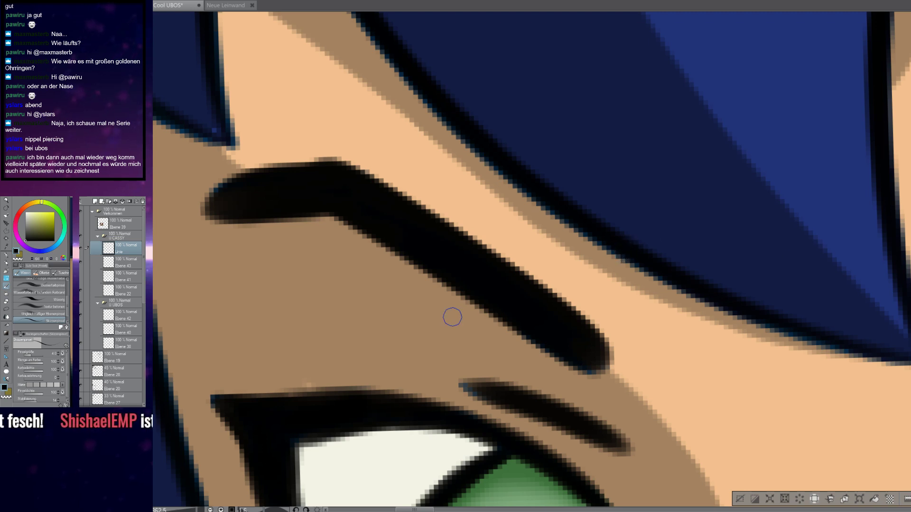
key(ctrl+d)
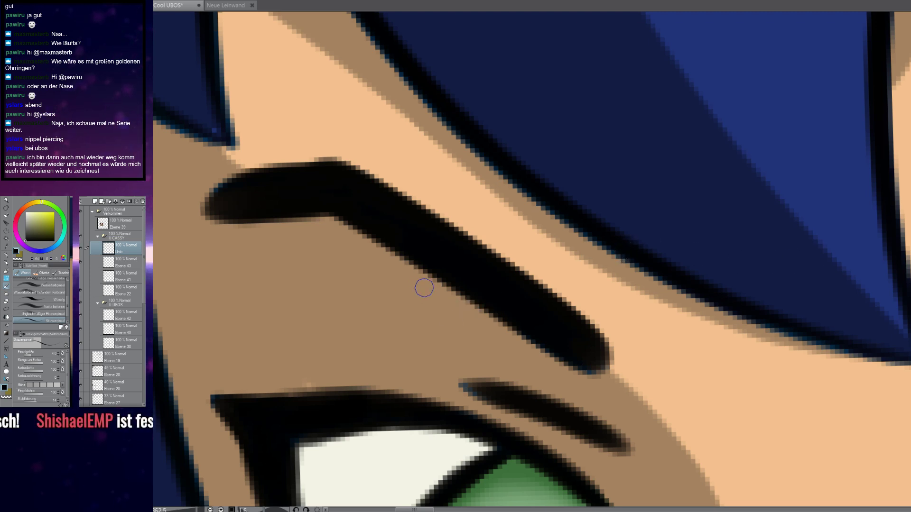
mouse_move(435, 288)
mouse_down()
mouse_move(388, 262)
mouse_move(398, 205)
mouse_move(463, 188)
mouse_move(492, 246)
mouse_up()
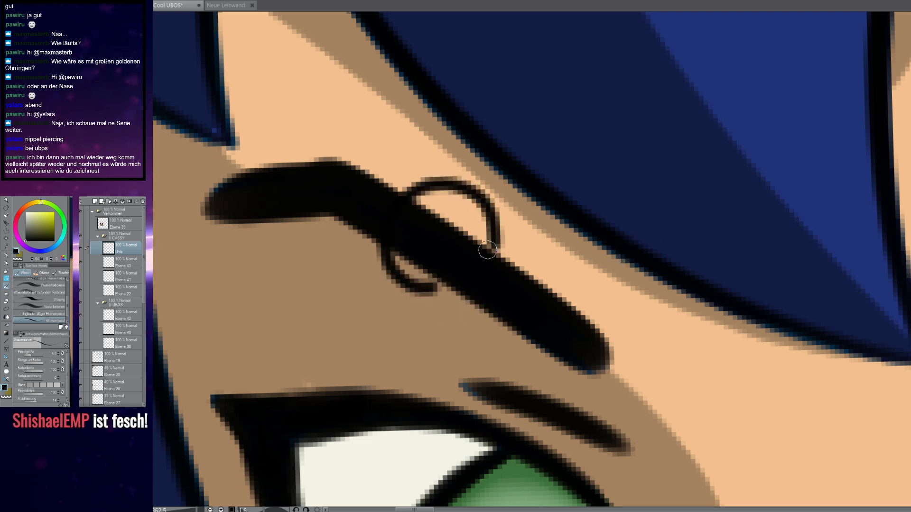
key(ctrl+z)
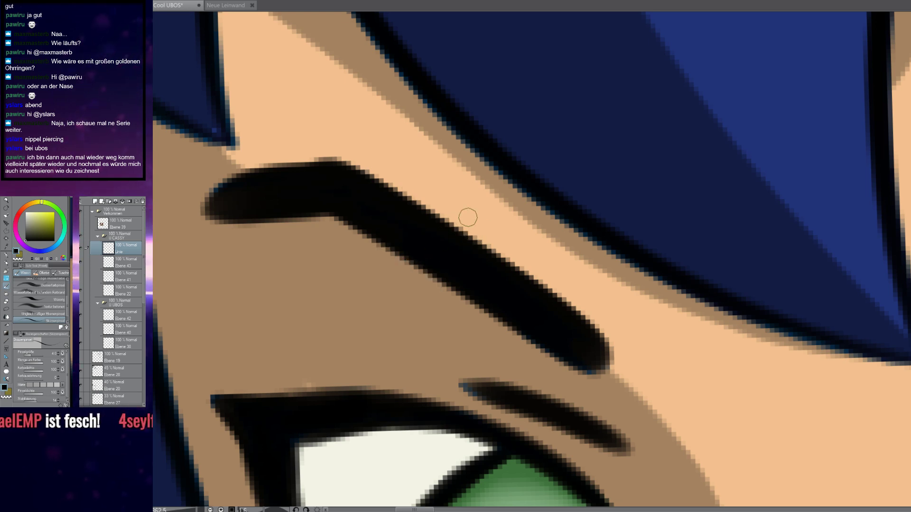
Outline a small narrow ring in black wrapping around the middle of the shaded-side eyebrow
drag(419, 247, 417, 282)
drag(474, 229, 469, 233)
mouse_move(440, 267)
mouse_down()
mouse_move(438, 292)
mouse_move(424, 287)
mouse_up()
mouse_move(466, 235)
mouse_down()
mouse_move(448, 218)
mouse_move(458, 239)
mouse_up()
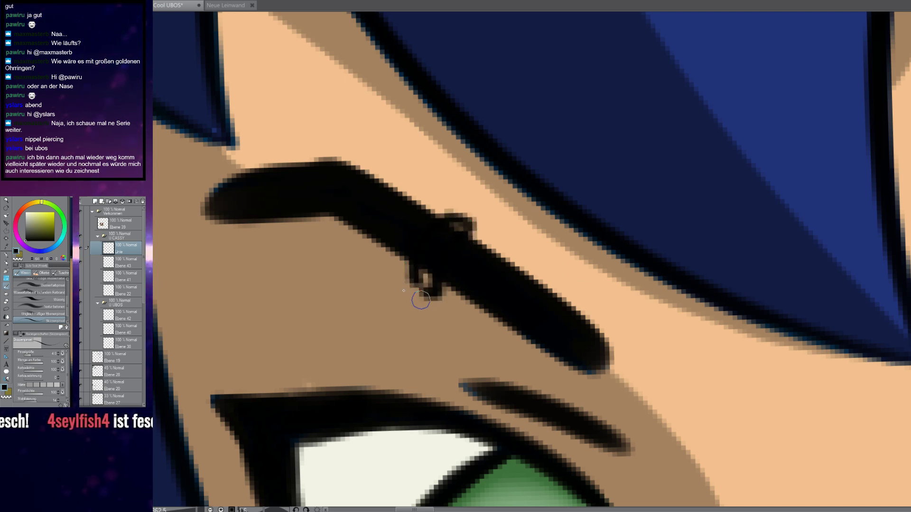
Fill the inside of the small eyebrow ring with the earrings' yellow-green on layer Ebene 43 and clear the selection
key(w)
click(425, 280)
key(b)
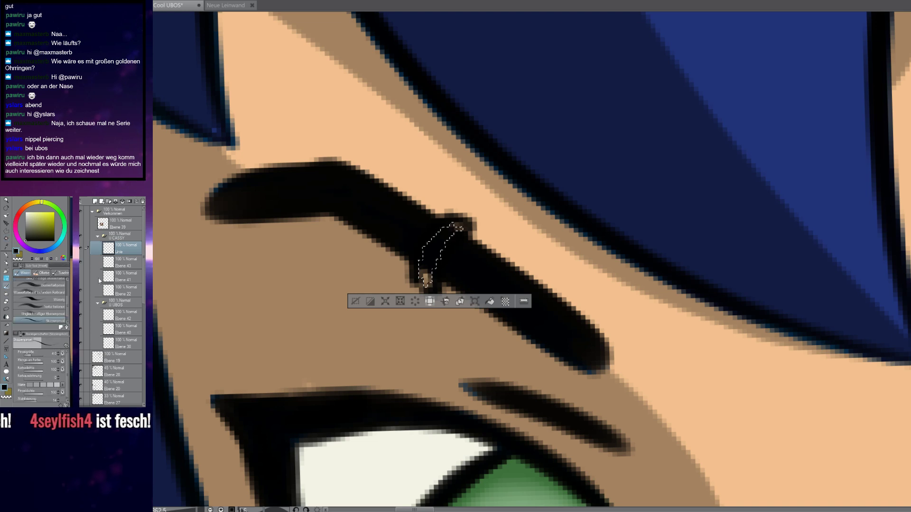
click(126, 261)
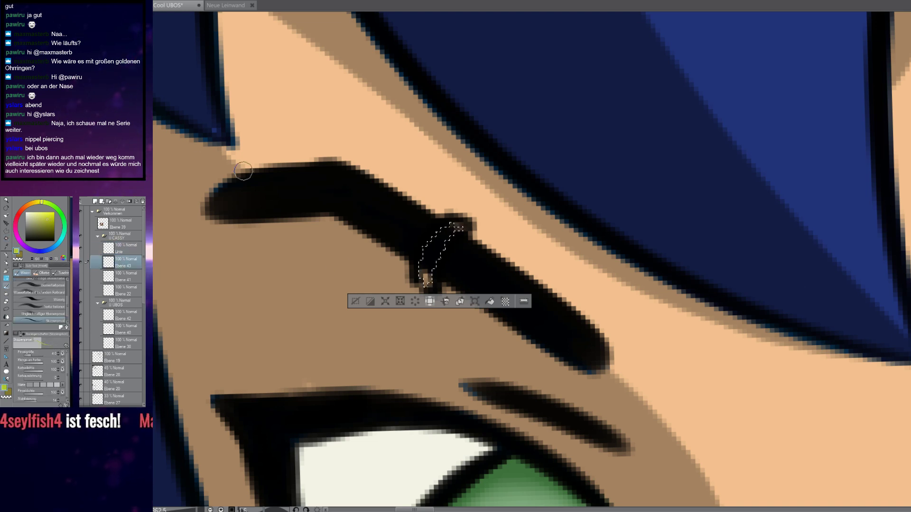
click(492, 301)
scroll(528, 259, down, 3)
key(ctrl+d)
scroll(528, 259, down, 8)
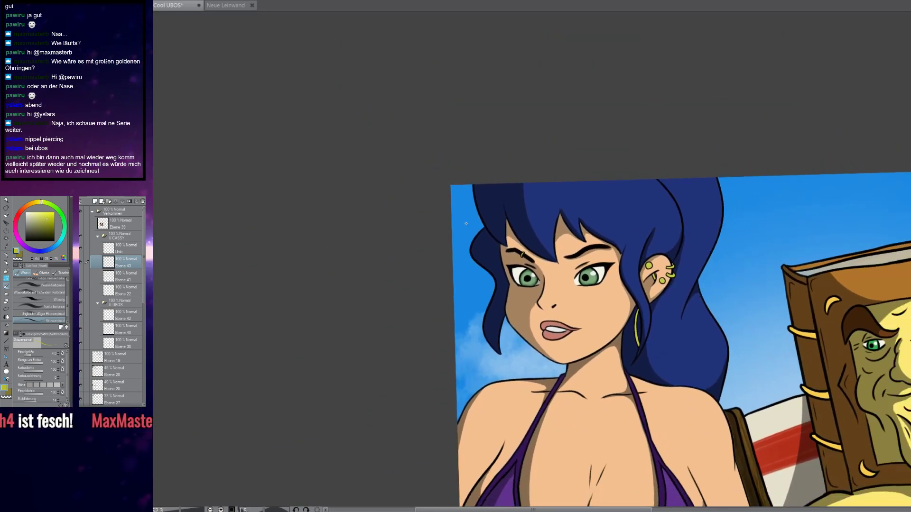
Erase the yellow-green fill of the eyebrow ring from layer Ebene 43
scroll(466, 223, up, 8)
scroll(471, 231, down, 6)
scroll(471, 231, down, 2)
scroll(471, 231, up, 7)
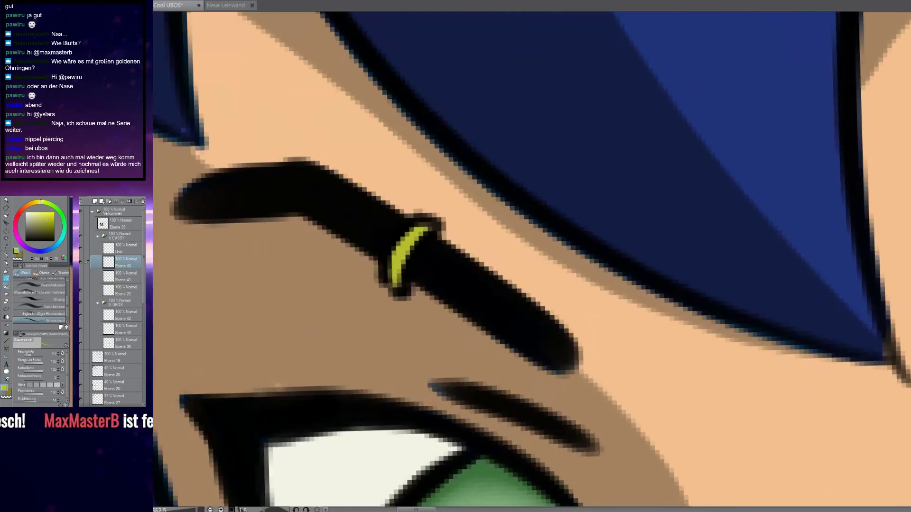
scroll(478, 265, down, 3)
scroll(498, 252, up, 4)
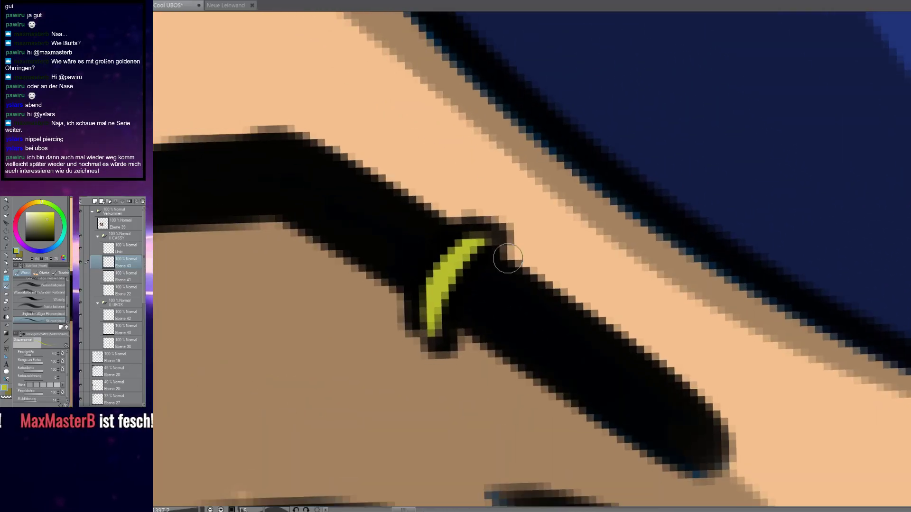
key(e)
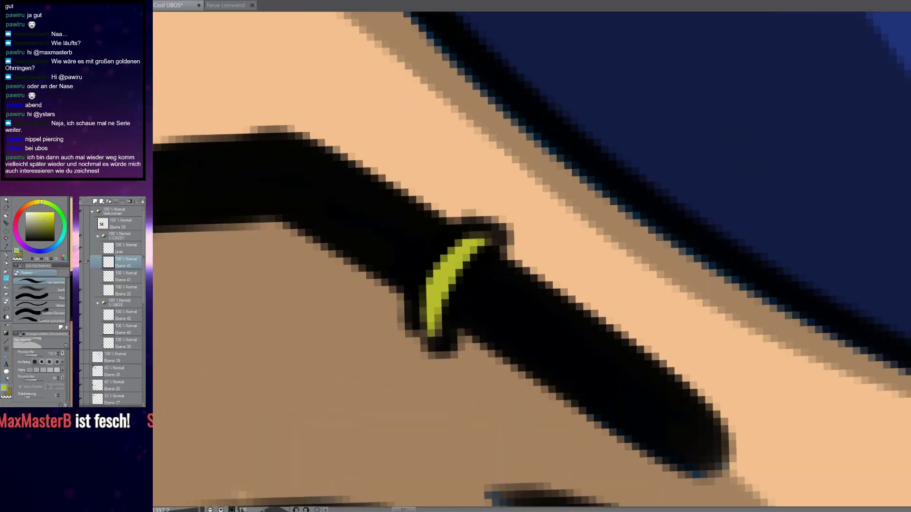
drag(481, 240, 427, 327)
key(b)
scroll(444, 203, down, 6)
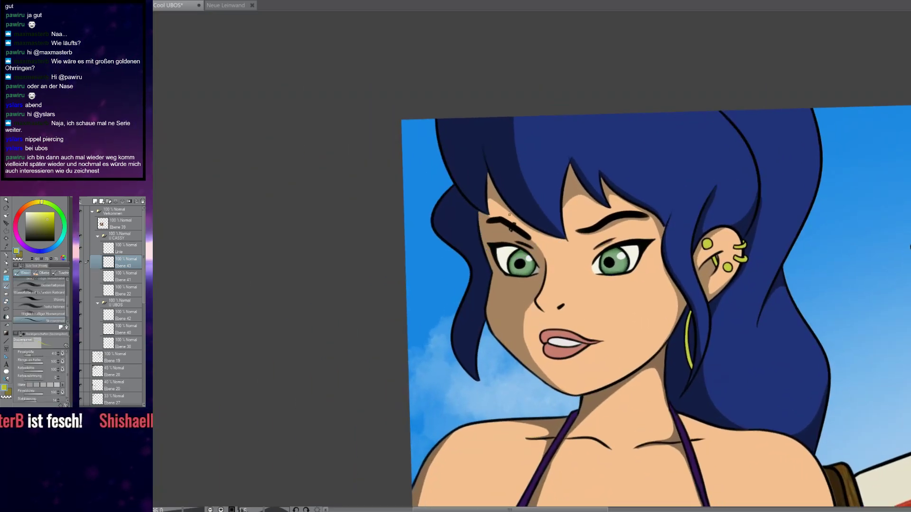
Erase the eyebrow ring's black outline from the line layer
scroll(560, 246, up, 5)
click(120, 247)
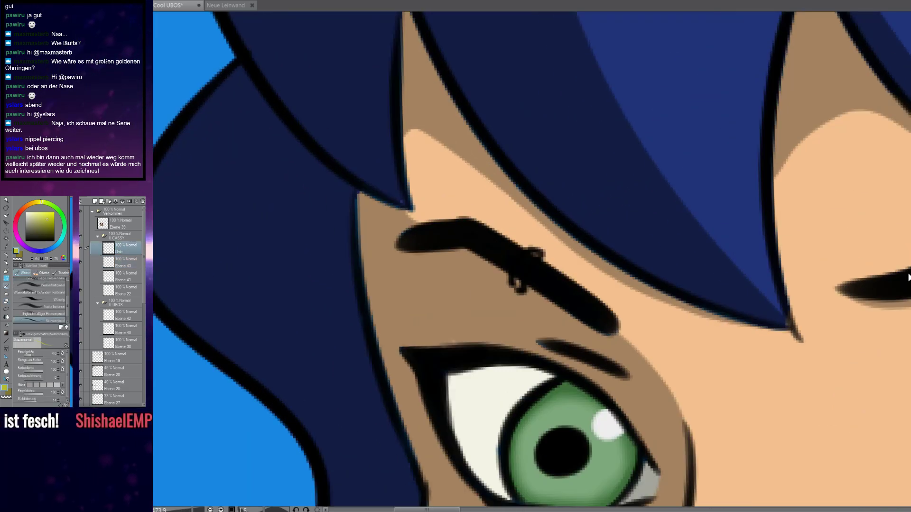
key(e)
click(522, 264)
key(b)
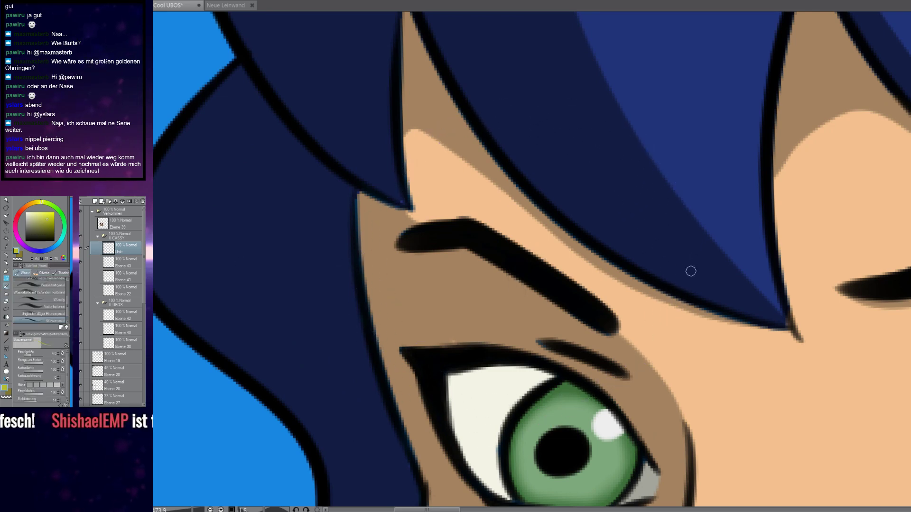
Try a curved yellow-green stroke across the shaded-side eyebrow on the line layer and undo it
scroll(539, 240, up, 6)
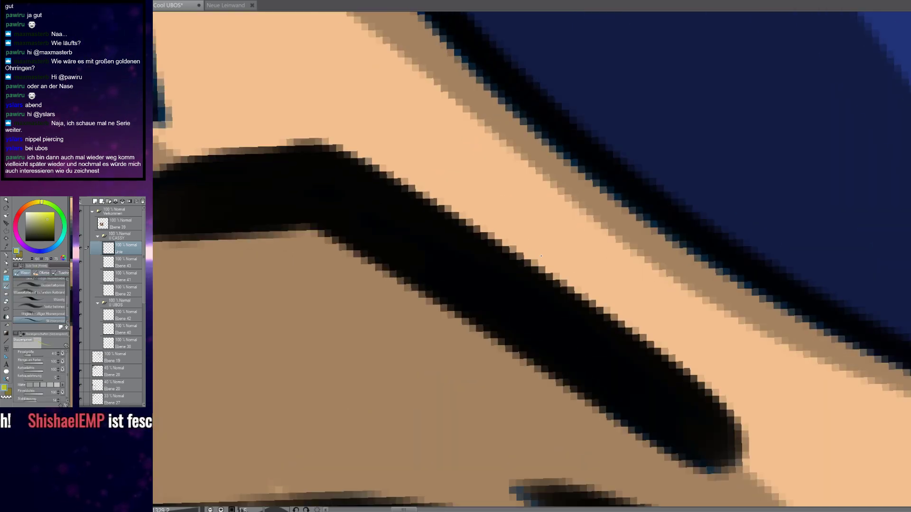
mouse_move(545, 243)
mouse_down()
mouse_move(494, 256)
mouse_move(446, 318)
mouse_up()
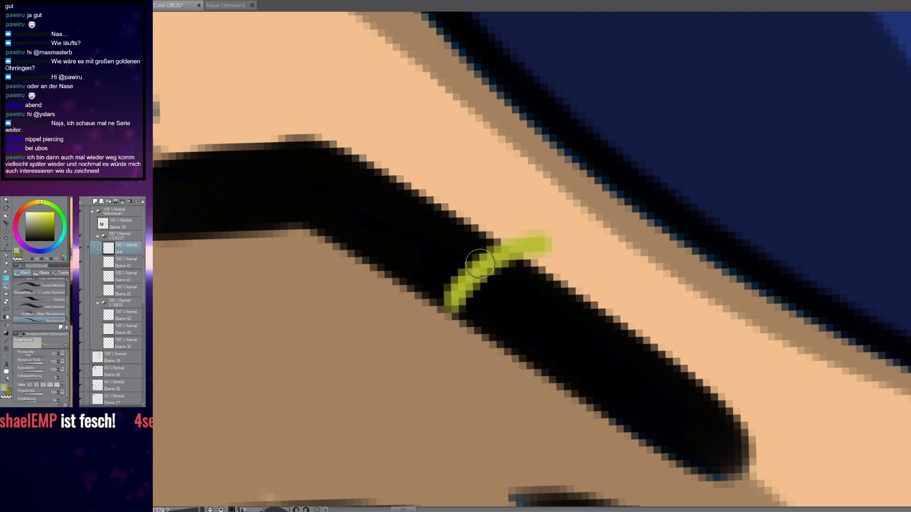
key(t)
key(ctrl+z)
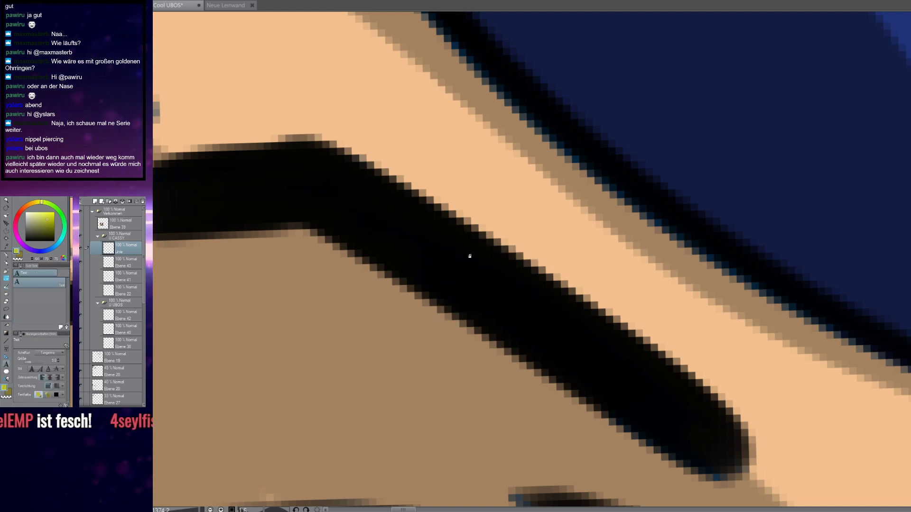
key(p)
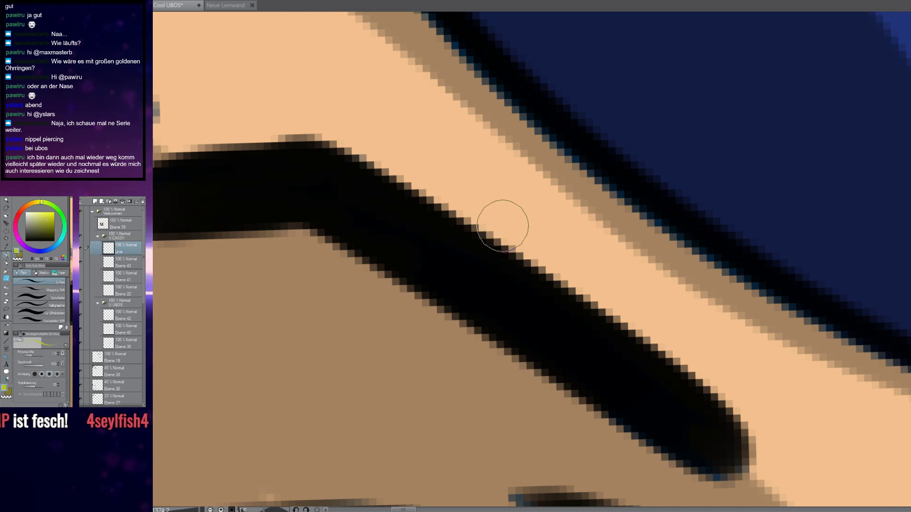
Try new ring strokes across the shaded-side eyebrow with the brush and undo them
key(b)
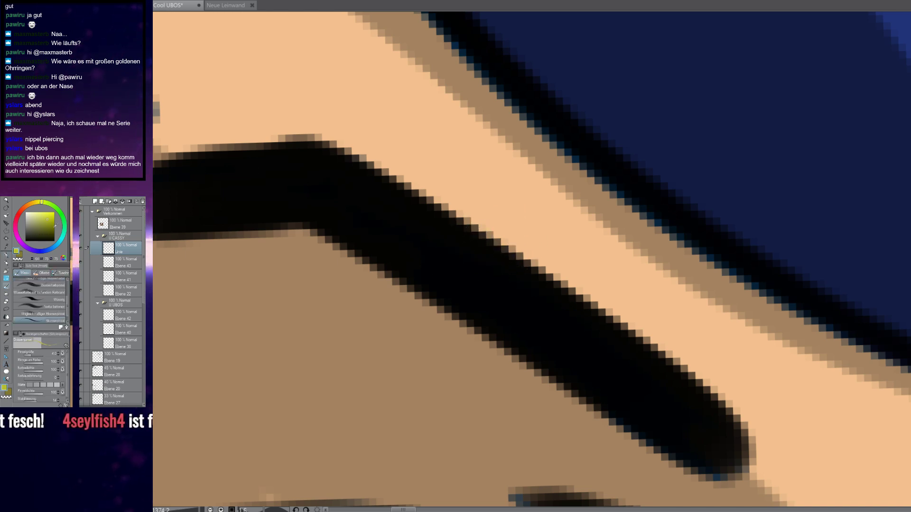
mouse_move(528, 236)
mouse_down()
mouse_move(427, 291)
mouse_move(418, 332)
mouse_move(455, 351)
mouse_move(416, 342)
mouse_move(417, 359)
mouse_move(396, 350)
mouse_move(406, 284)
mouse_up()
mouse_move(435, 204)
mouse_down()
mouse_move(498, 192)
mouse_move(537, 234)
mouse_up()
key(ctrl+z)
key(ctrl+z)
key(ctrl+z)
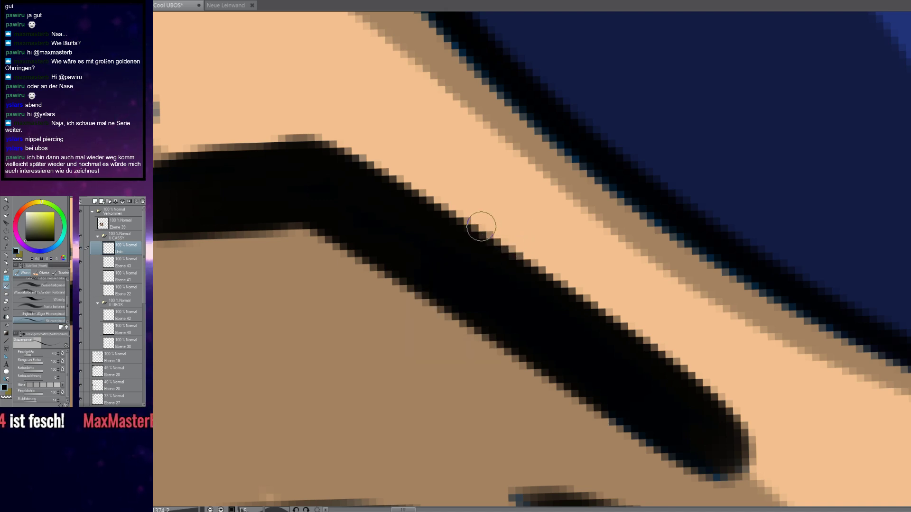
Outline two narrow rings side by side in black around the middle of the shaded-side eyebrow, redoing the misplaced strokes
drag(482, 227, 496, 220)
mouse_move(463, 332)
mouse_down()
mouse_move(439, 331)
mouse_move(422, 304)
mouse_move(435, 348)
mouse_move(486, 370)
mouse_move(504, 340)
mouse_up()
drag(542, 281, 545, 266)
key(ctrl+z)
key(ctrl+z)
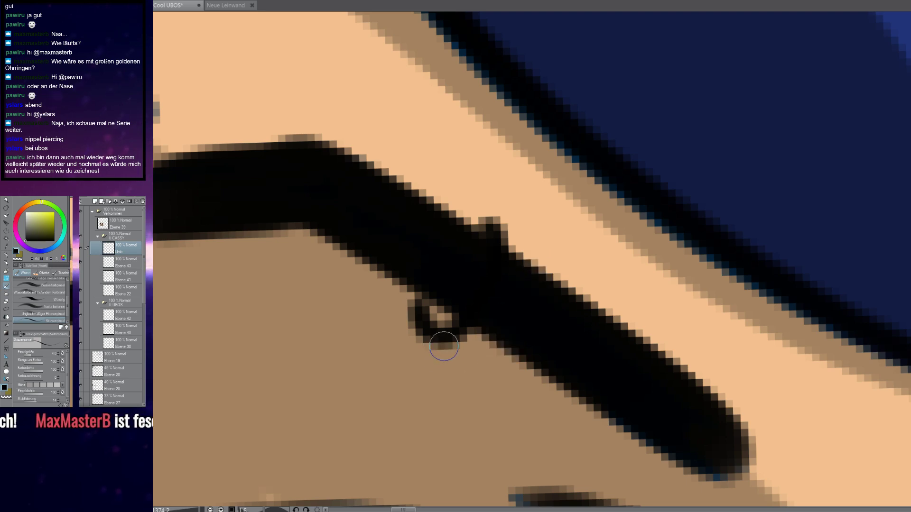
mouse_move(441, 344)
mouse_down()
mouse_move(482, 354)
mouse_move(523, 287)
mouse_up()
drag(530, 236, 498, 223)
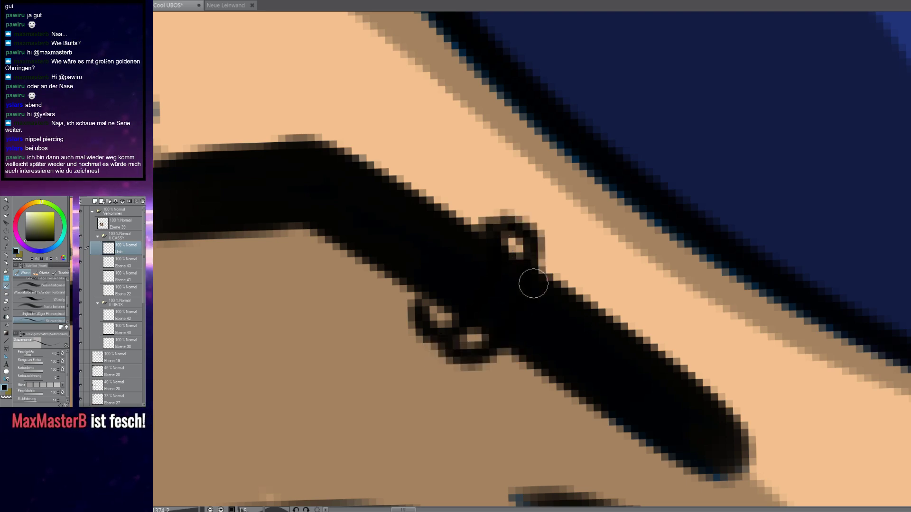
Select the narrow enclosed area between the eyebrow ring's black outlines, from above the eyebrow down to its lower edge
scroll(531, 282, down, 3)
scroll(531, 282, up, 3)
scroll(530, 283, up, 1)
key(w)
click(509, 265)
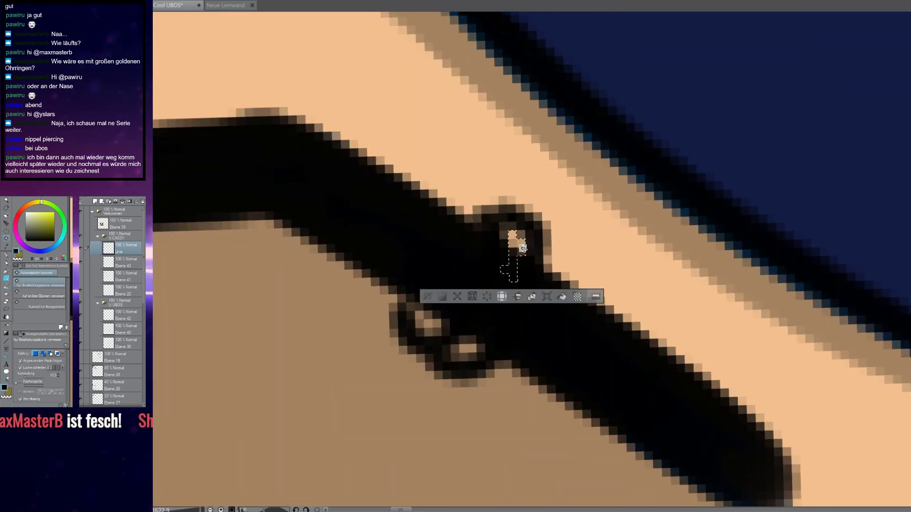
click(477, 345)
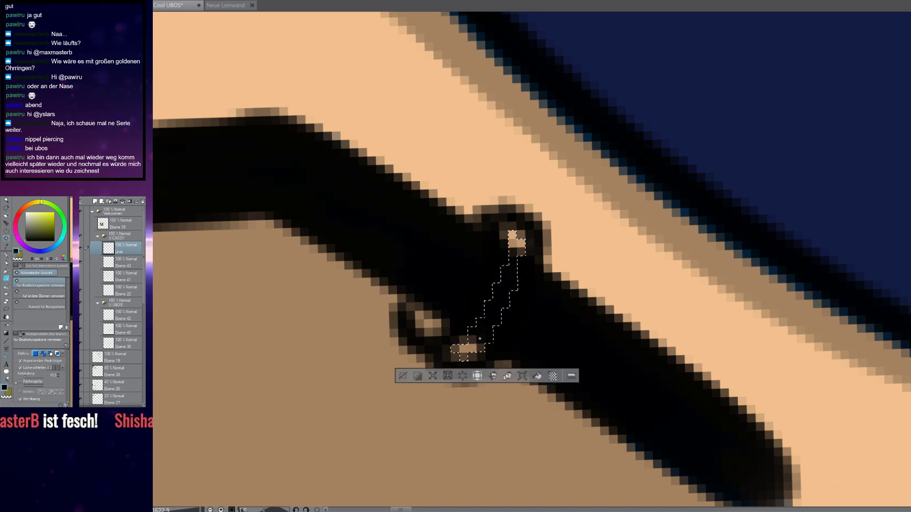
Fill the selected band of the eyebrow ring with yellow-green on the colour layer Ebene 43
key(b)
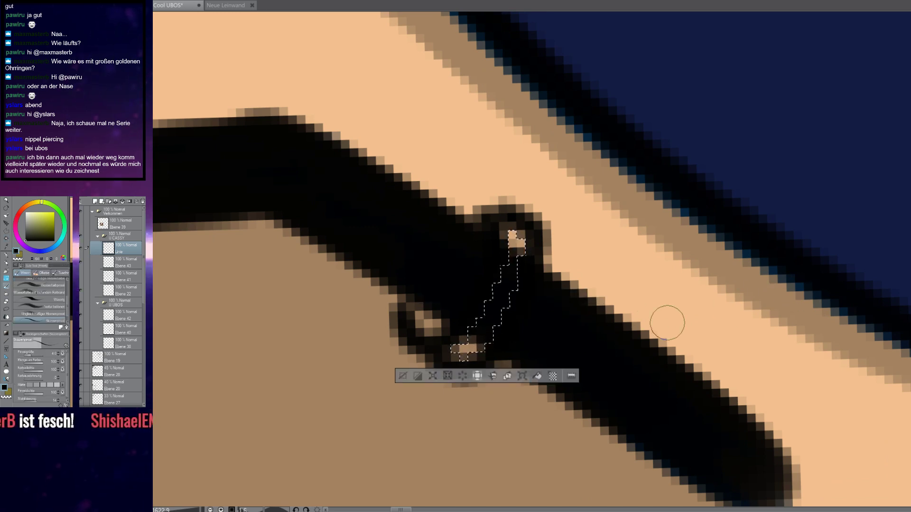
click(41, 221)
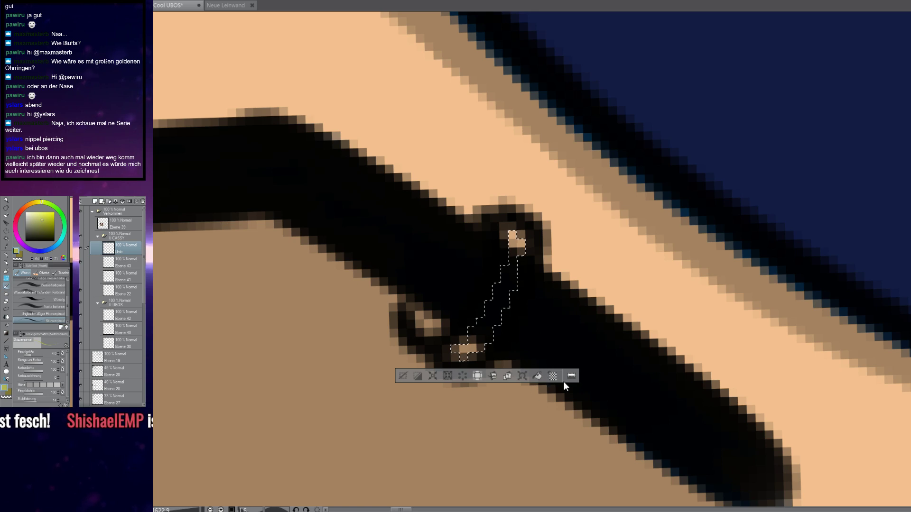
click(103, 267)
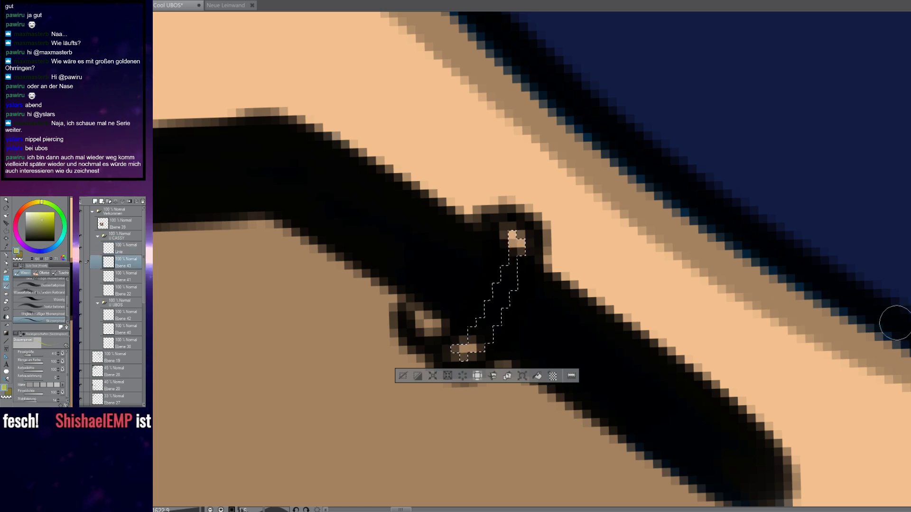
click(539, 378)
Try selecting the eyebrow ring's outline on the line layer and clear the selection
click(118, 253)
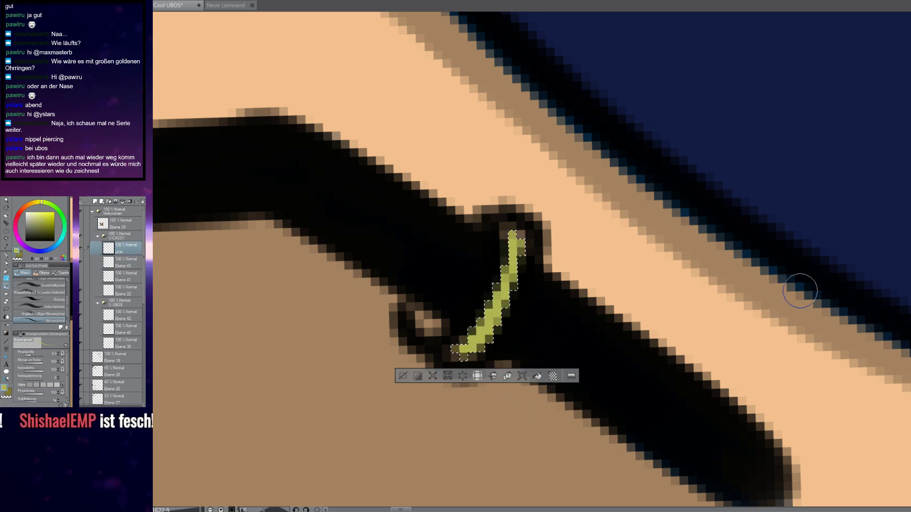
key(w)
key(ctrl+d)
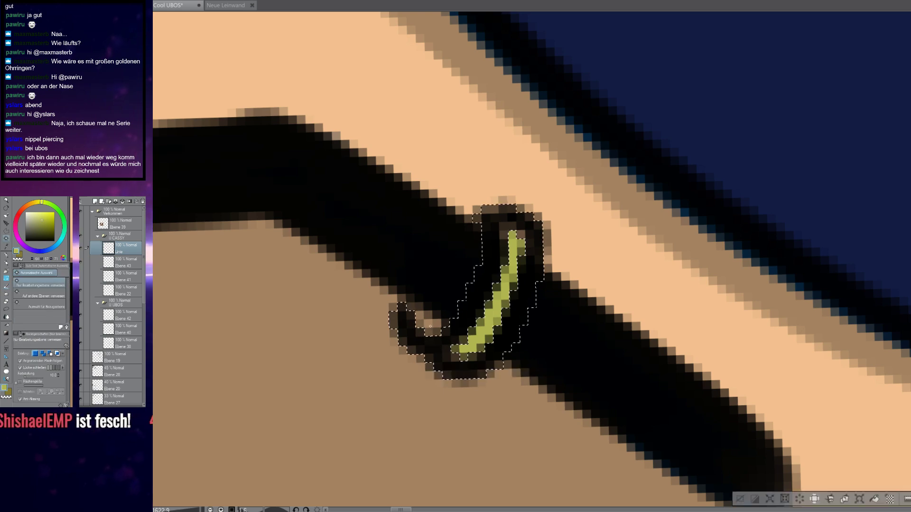
key(b)
drag(430, 315, 368, 292)
scroll(461, 325, up, 10)
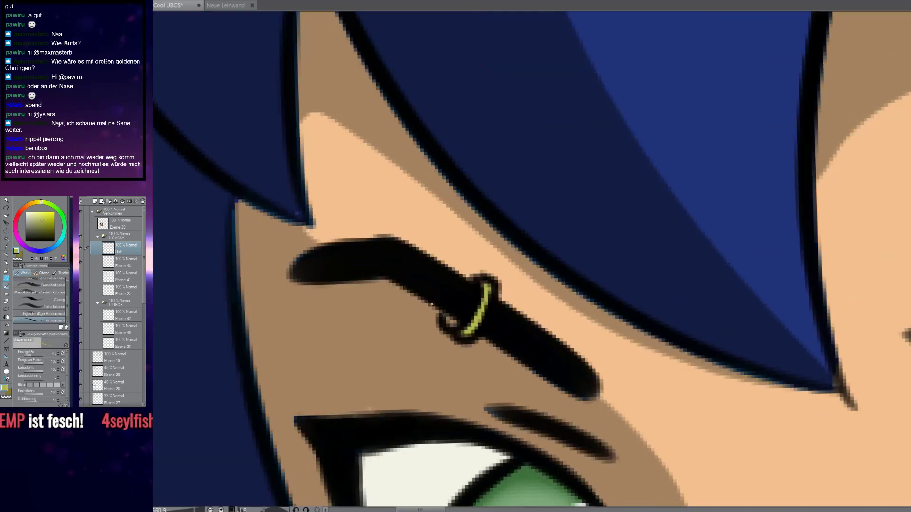
Paint the small remaining opening of the eyebrow ring yellow-green on the colour layer Ebene 43
click(124, 261)
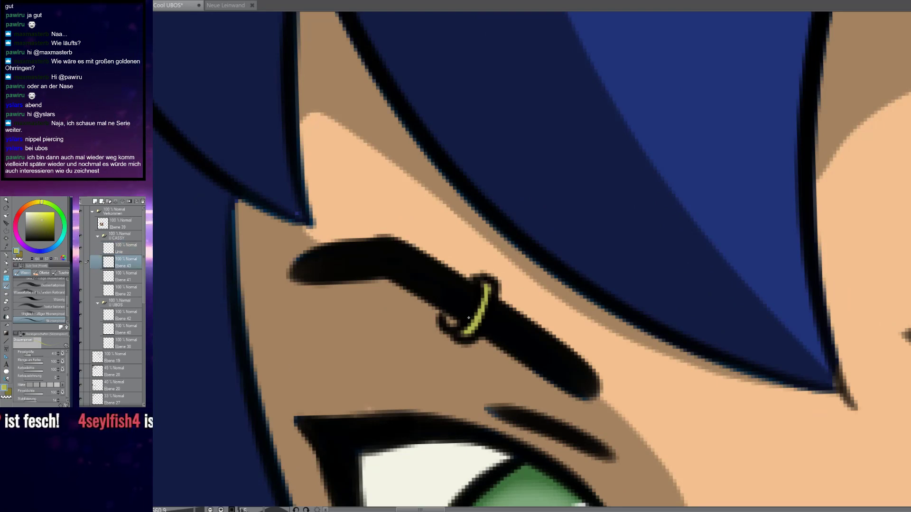
scroll(363, 328, up, 6)
scroll(354, 320, up, 1)
mouse_move(397, 330)
mouse_down()
mouse_move(392, 321)
mouse_move(411, 327)
mouse_up()
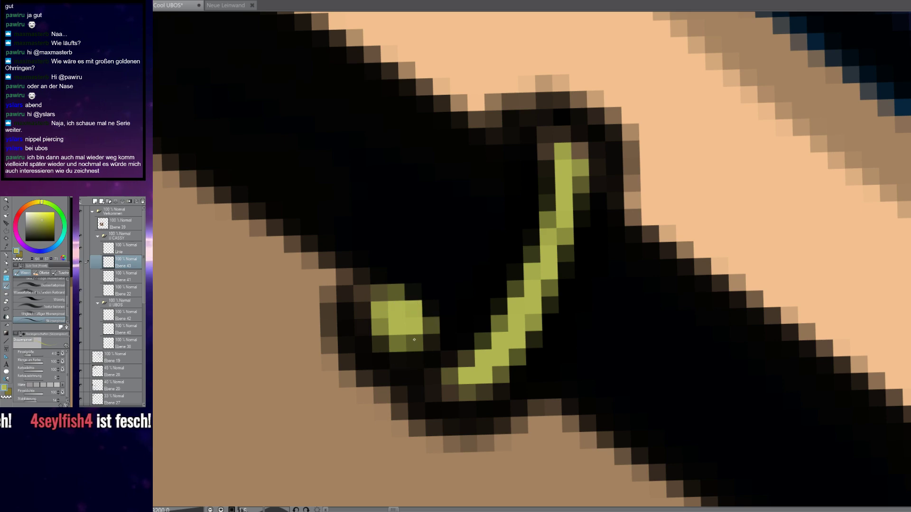
Examine the eyebrow ring in relation to the woman's whole face and her ear jewellery
scroll(411, 327, down, 12)
scroll(309, 309, down, 2)
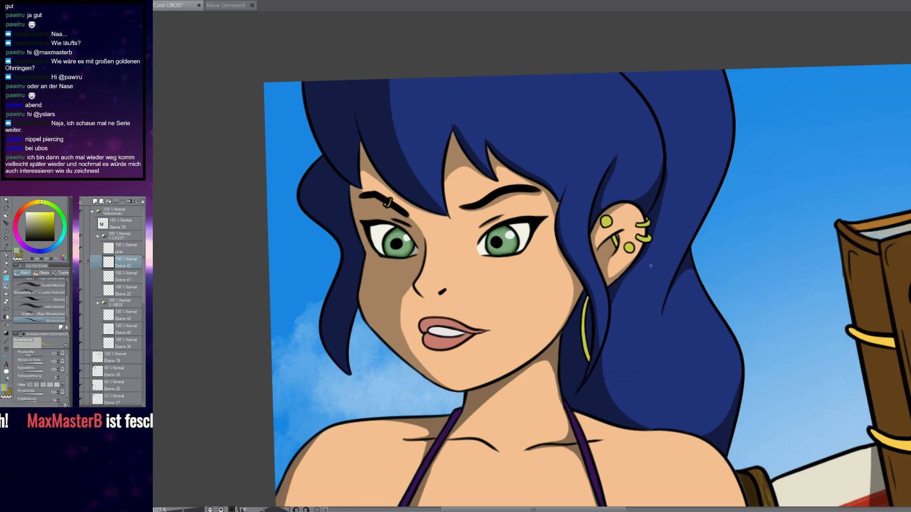
scroll(649, 208, up, 3)
scroll(649, 209, down, 6)
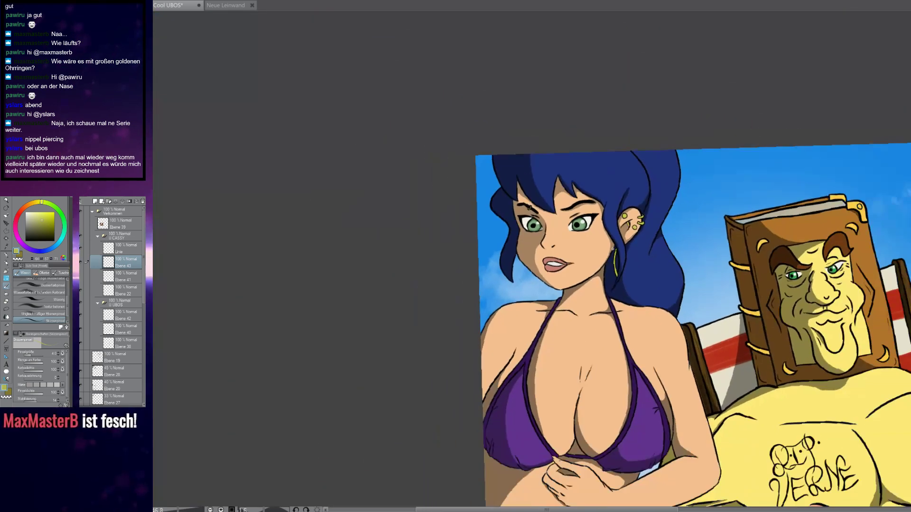
scroll(621, 263, up, 8)
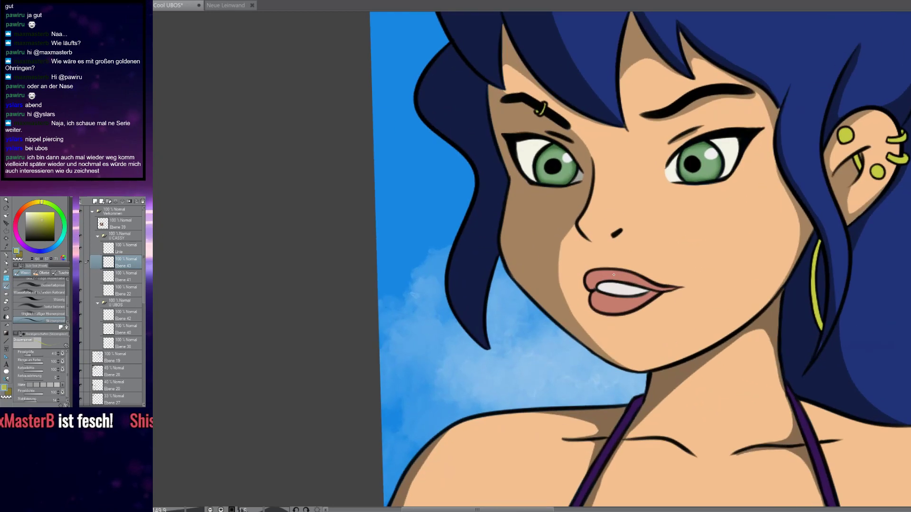
scroll(621, 263, down, 2)
scroll(581, 305, up, 4)
scroll(581, 305, down, 5)
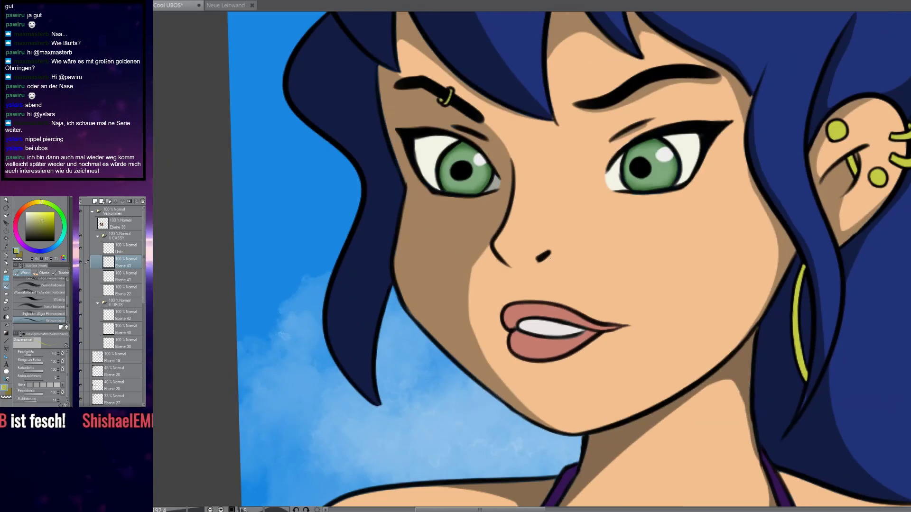
Try a round yellow-green ring around the woman's nostril on the colour layer and undo it
scroll(582, 344, up, 1)
scroll(575, 350, up, 4)
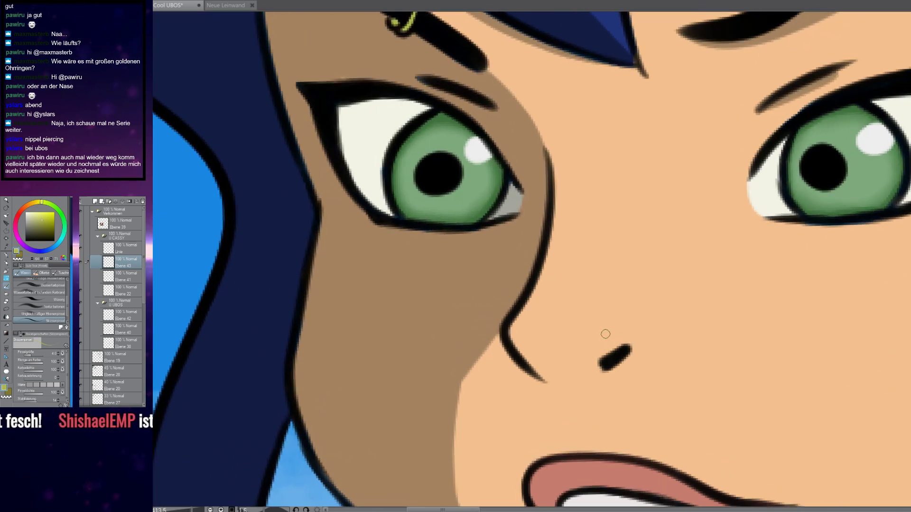
scroll(606, 333, up, 1)
mouse_move(599, 345)
mouse_down()
mouse_move(667, 386)
mouse_move(607, 377)
mouse_up()
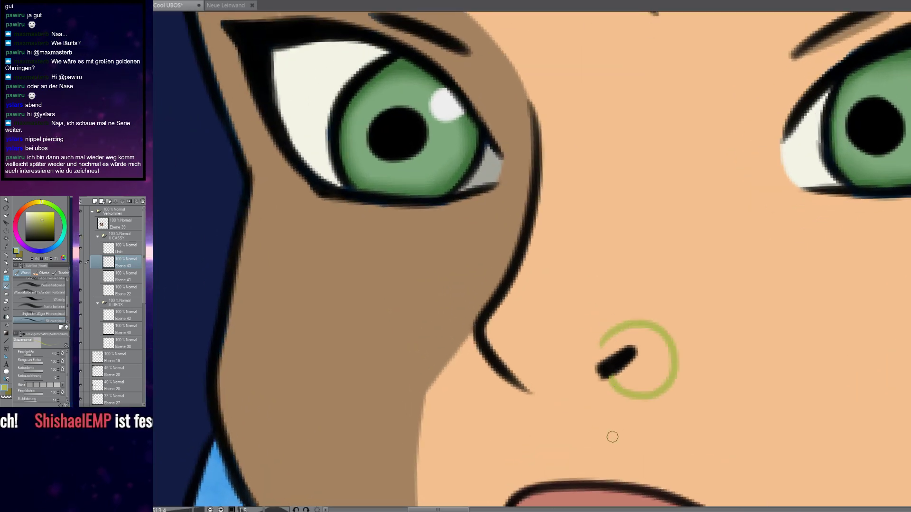
key(ctrl+z)
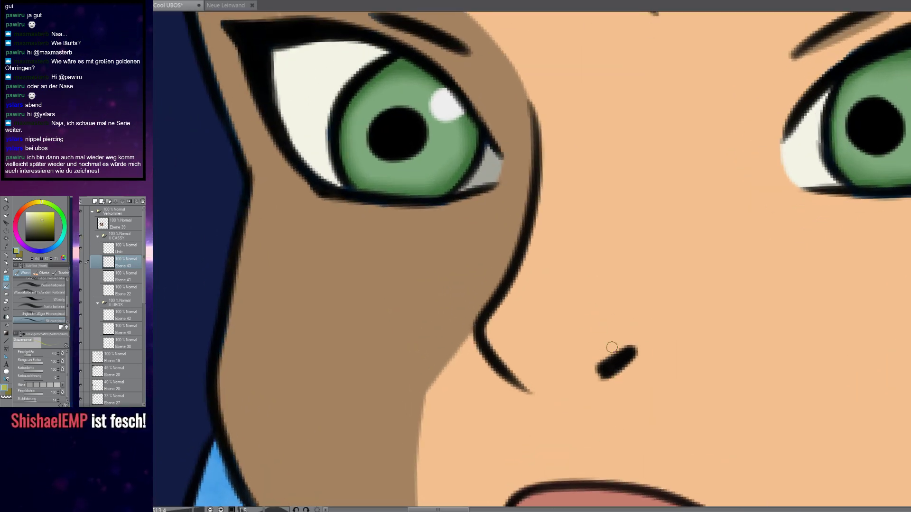
Erase the yellow eyebrow ring's colour from layer Ebene 43 and its outline from the line layer, and set the drawing colour to black
scroll(611, 343, down, 4)
scroll(543, 192, up, 7)
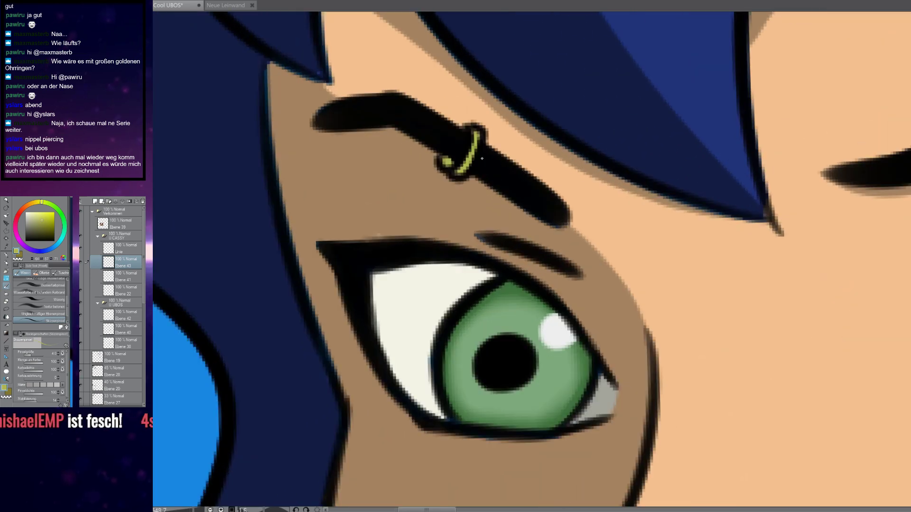
key(e)
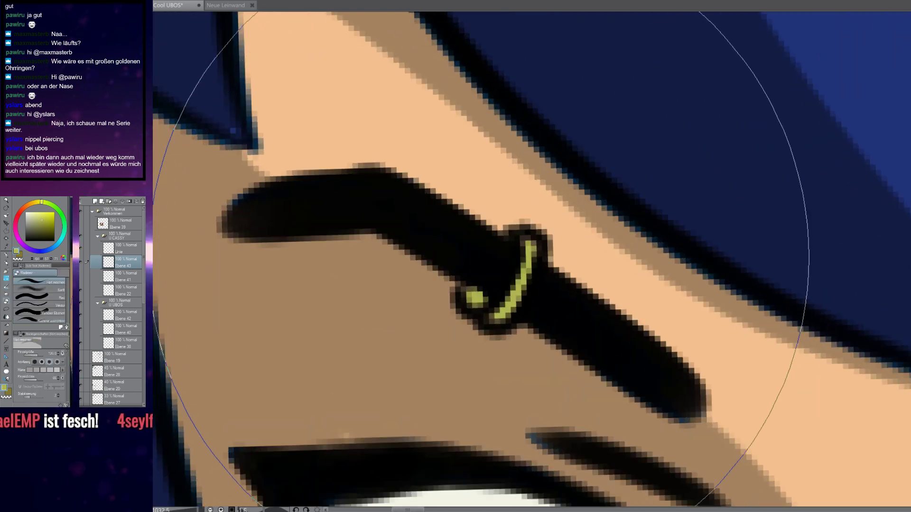
mouse_move(546, 234)
mouse_down()
mouse_move(532, 264)
mouse_move(538, 258)
mouse_move(515, 270)
mouse_move(556, 250)
mouse_up()
key(b)
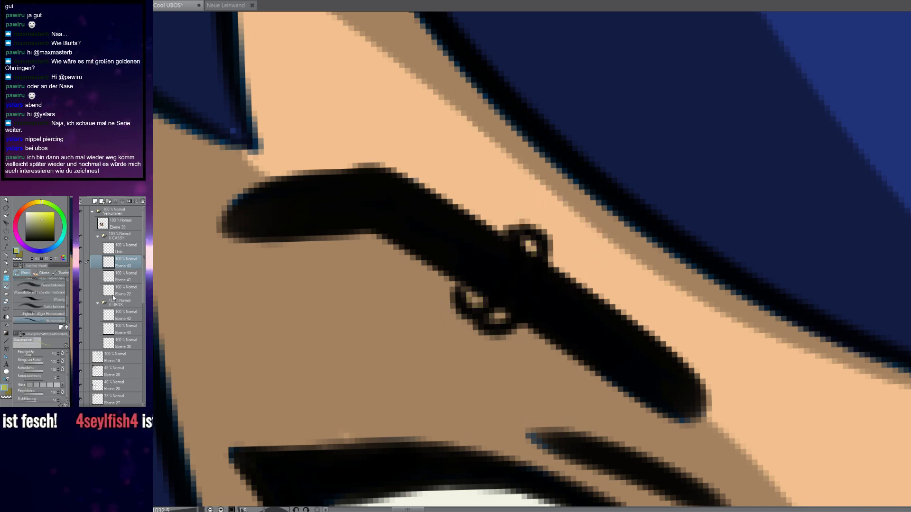
click(119, 250)
key(e)
mouse_move(488, 253)
mouse_down()
mouse_move(552, 209)
mouse_move(580, 203)
mouse_up()
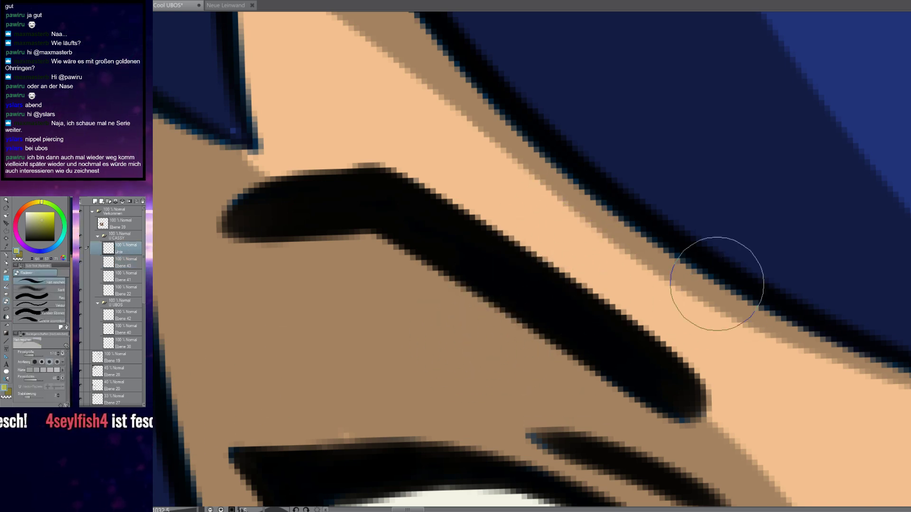
key(b)
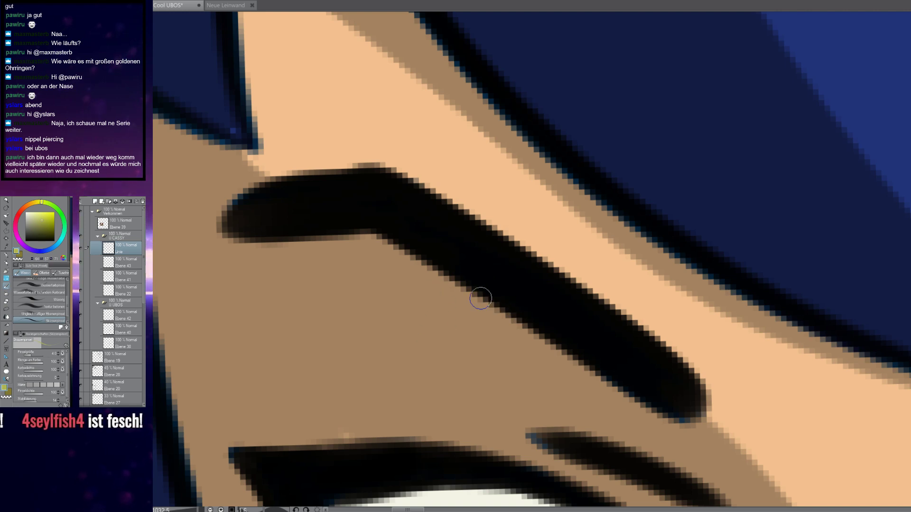
click(25, 241)
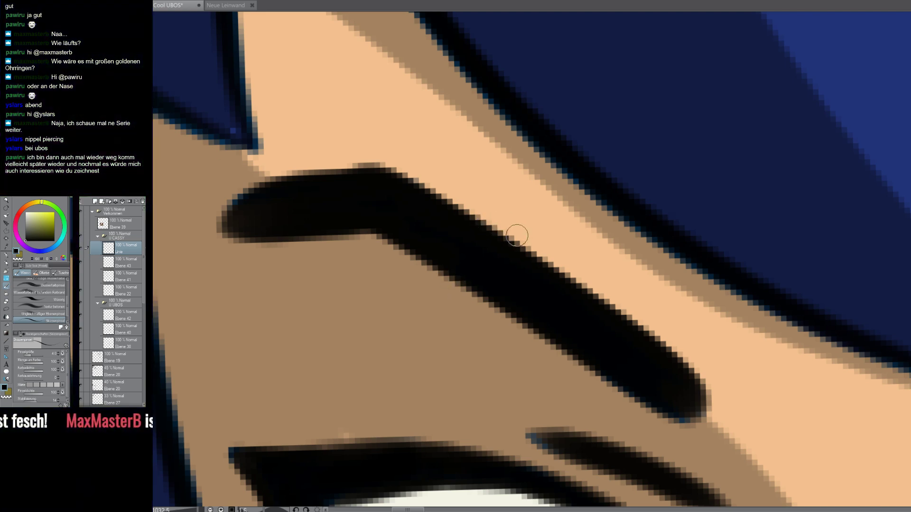
Try to outline a new ring around the middle of the shaded eyebrow in black, and undo the strokes
mouse_move(515, 232)
mouse_down()
mouse_move(535, 269)
mouse_move(523, 315)
mouse_move(502, 331)
mouse_move(473, 333)
mouse_move(463, 285)
mouse_up()
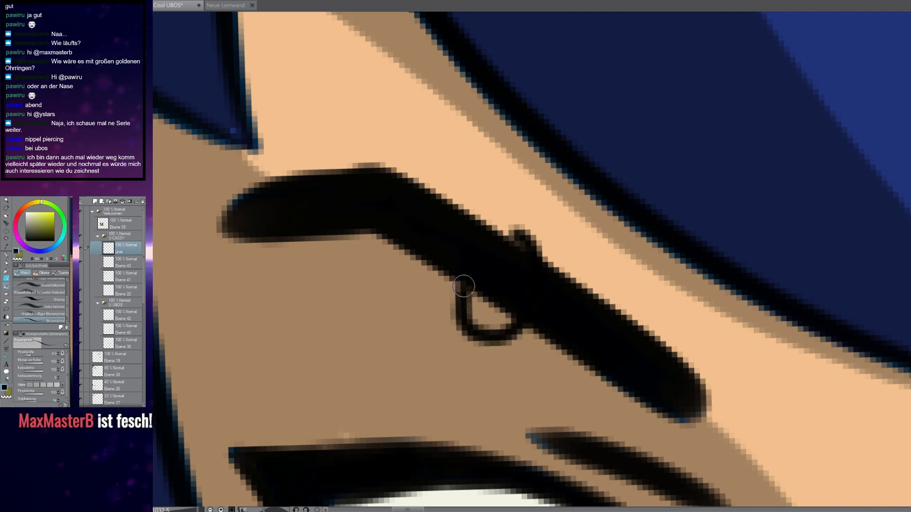
mouse_move(469, 335)
mouse_down()
mouse_move(524, 370)
mouse_move(566, 346)
mouse_move(591, 292)
mouse_move(587, 261)
mouse_move(555, 248)
mouse_up()
scroll(573, 290, down, 2)
scroll(560, 291, down, 5)
scroll(522, 290, up, 4)
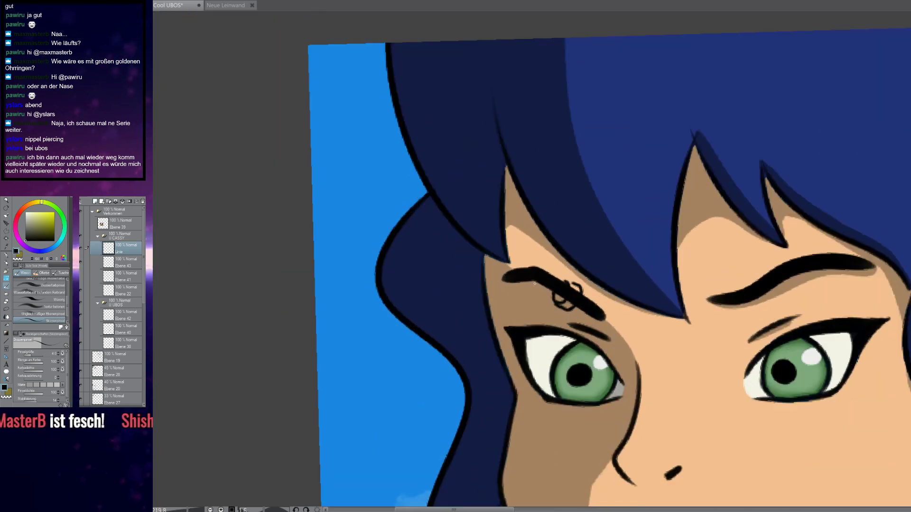
key(ctrl+z)
key(ctrl+z)
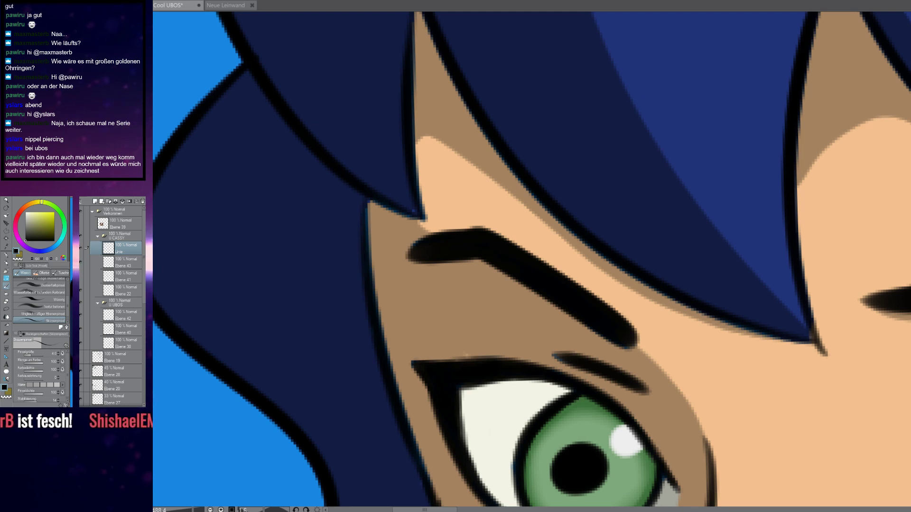
Draw two small black ball outlines on the line layer, one above and one below the outer end of the shaded eyebrow
scroll(554, 203, up, 1)
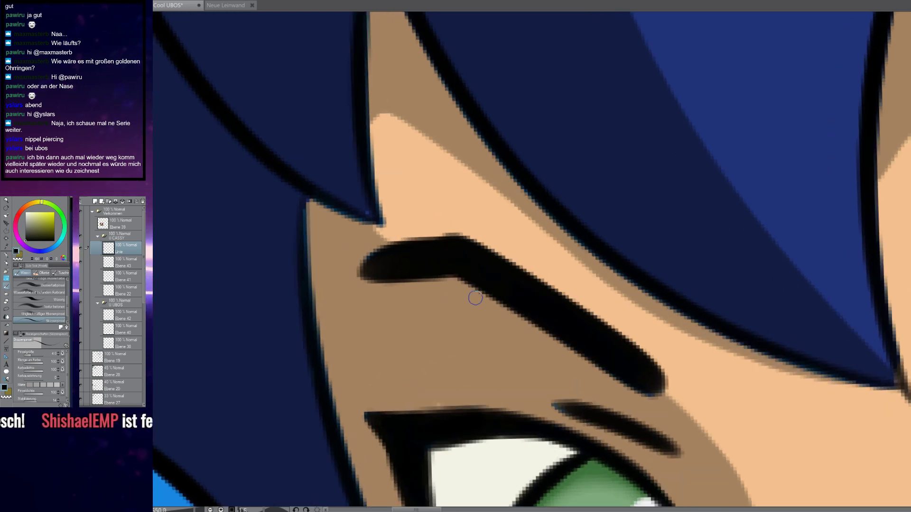
scroll(485, 296, down, 5)
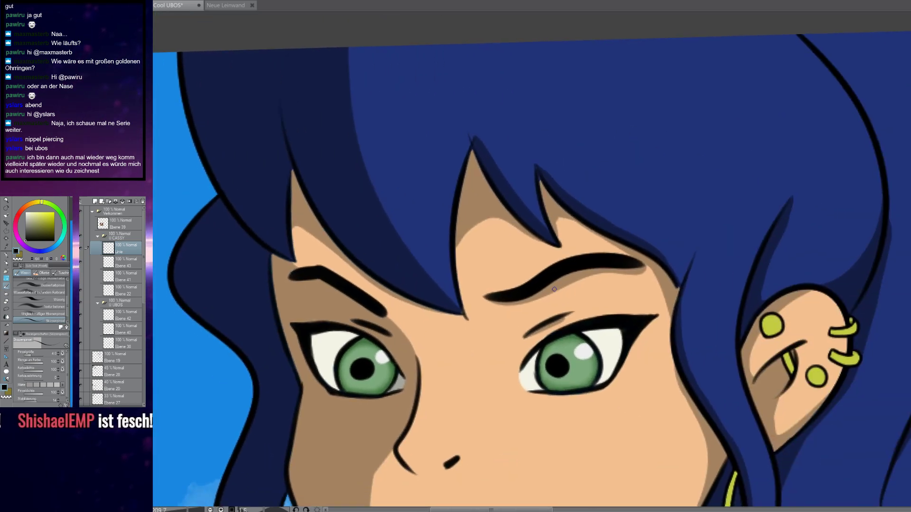
drag(597, 320, 579, 245)
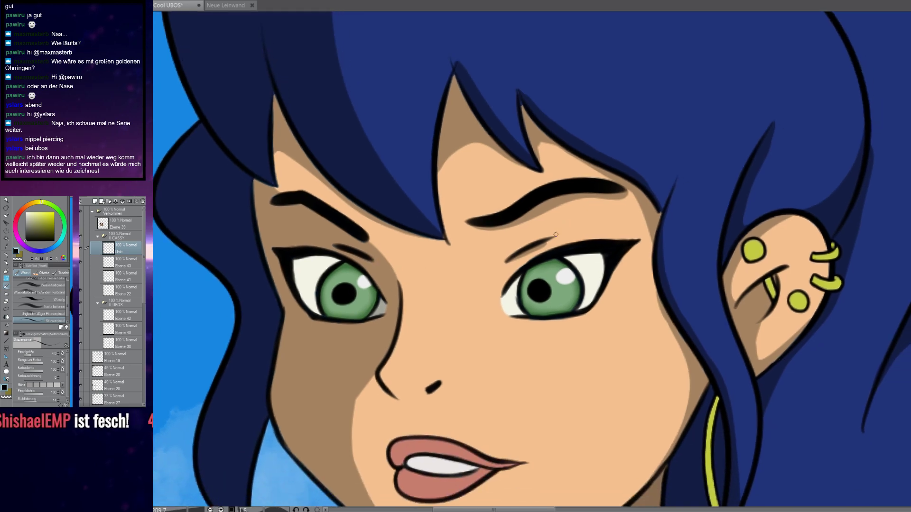
scroll(306, 214, up, 5)
drag(321, 201, 408, 291)
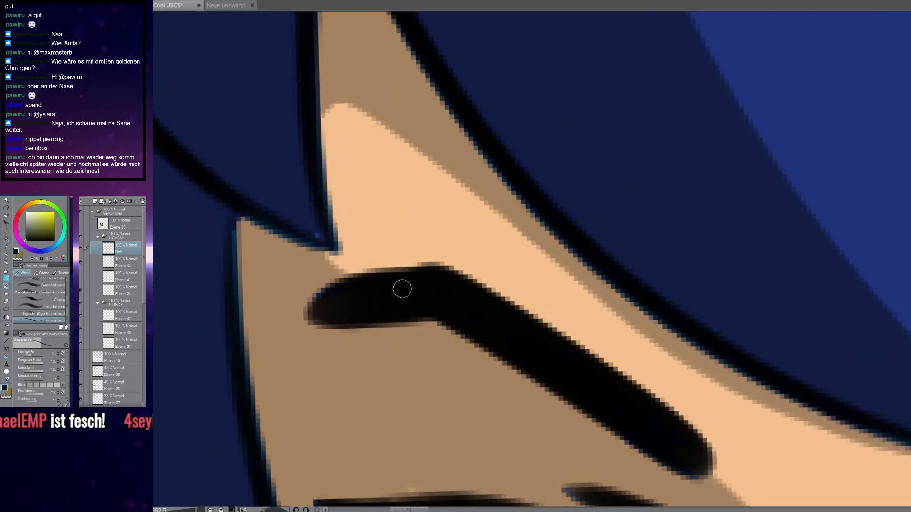
scroll(382, 275, up, 4)
mouse_move(407, 214)
mouse_down()
mouse_move(346, 163)
mouse_move(415, 121)
mouse_move(453, 199)
mouse_move(392, 199)
mouse_move(391, 234)
mouse_move(364, 209)
mouse_move(366, 193)
mouse_move(387, 190)
mouse_move(382, 207)
mouse_move(373, 90)
mouse_move(458, 141)
mouse_move(397, 205)
mouse_move(363, 161)
mouse_up()
key(ctrl+z)
drag(408, 385, 448, 62)
mouse_move(406, 203)
mouse_down()
mouse_move(397, 163)
mouse_move(431, 252)
mouse_move(408, 223)
mouse_up()
scroll(387, 196, down, 3)
scroll(387, 196, down, 5)
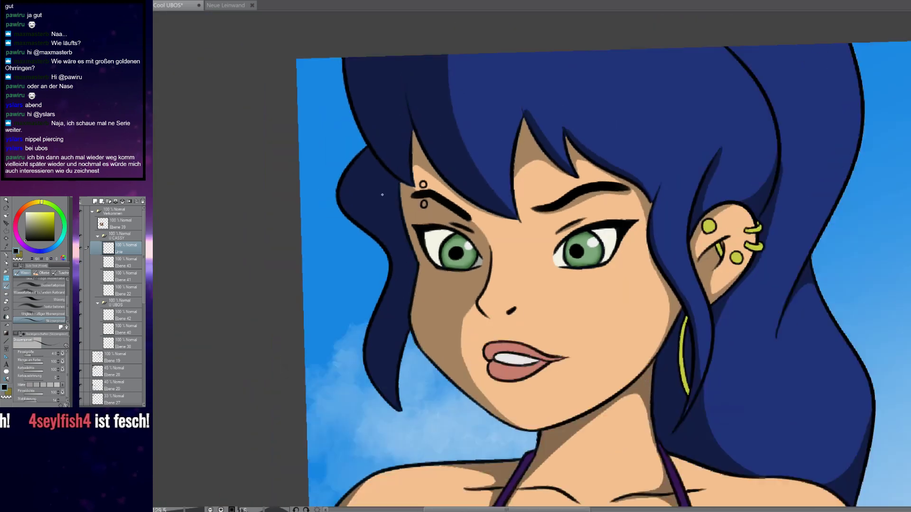
Set the drawing colour to a light greyish blue for the piercing balls
scroll(334, 239, up, 8)
click(60, 238)
click(46, 225)
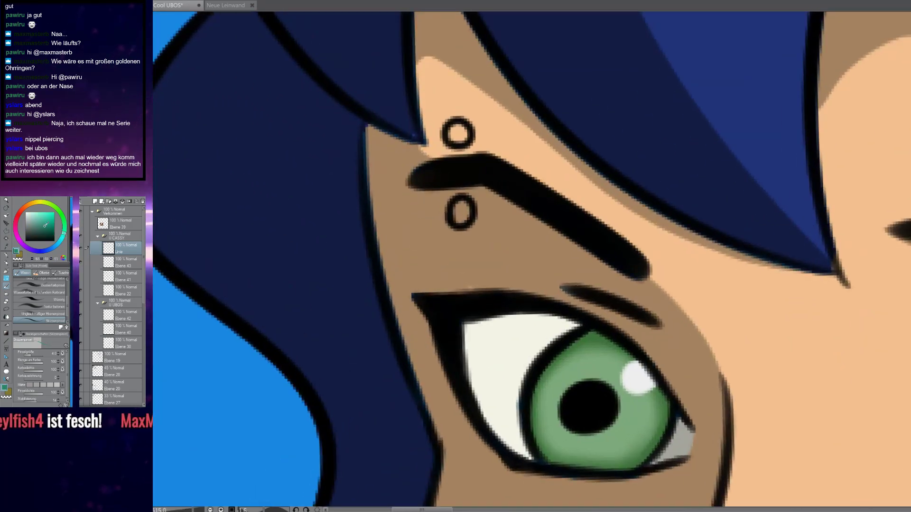
click(30, 222)
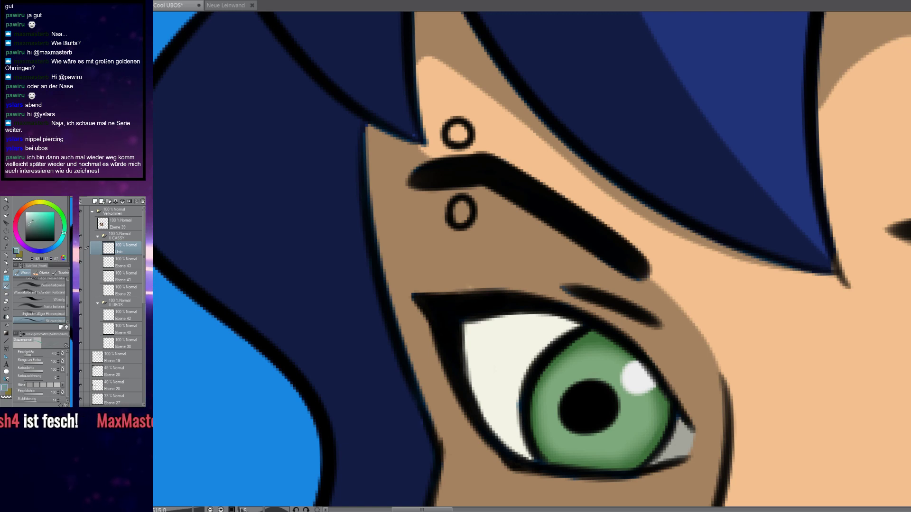
click(53, 247)
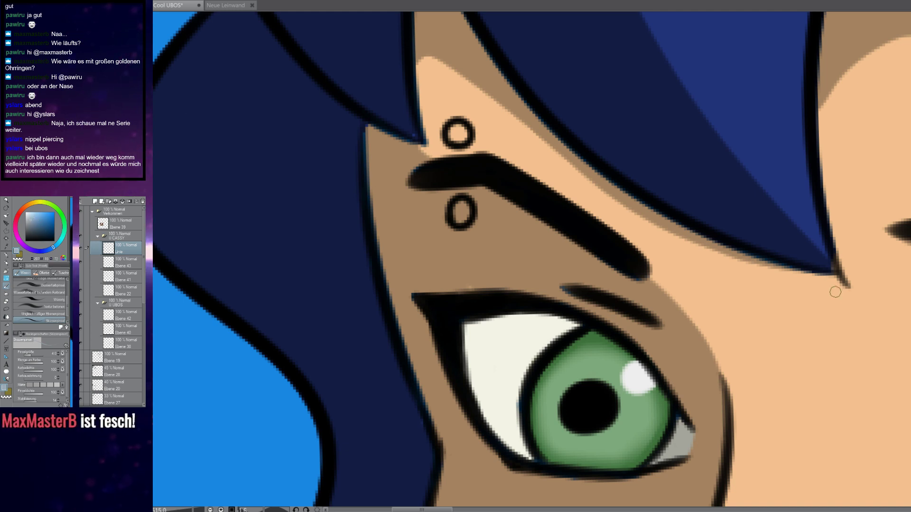
Select the insides of both eyebrow balls from the line layer, fill them with greyish blue on layer Ebene 43, and deselect
click(119, 266)
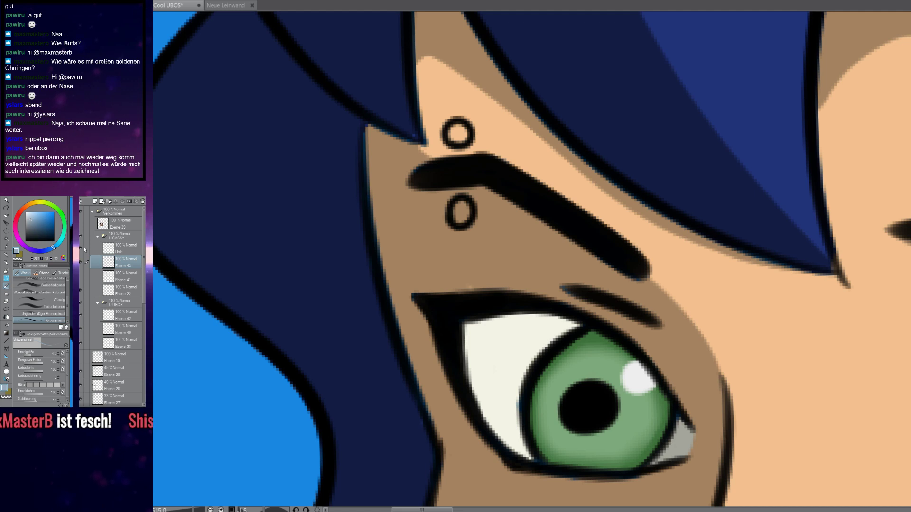
click(119, 251)
key(w)
click(460, 211)
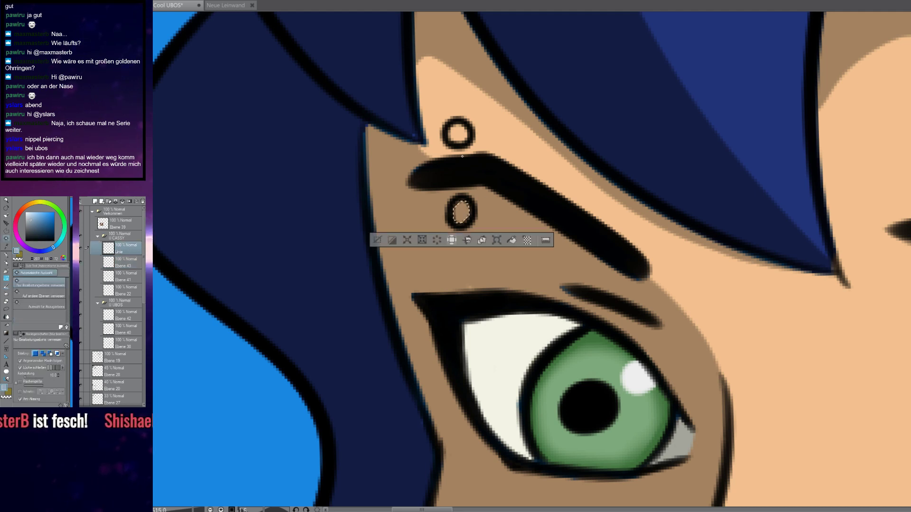
shift+click(462, 135)
key(b)
click(121, 262)
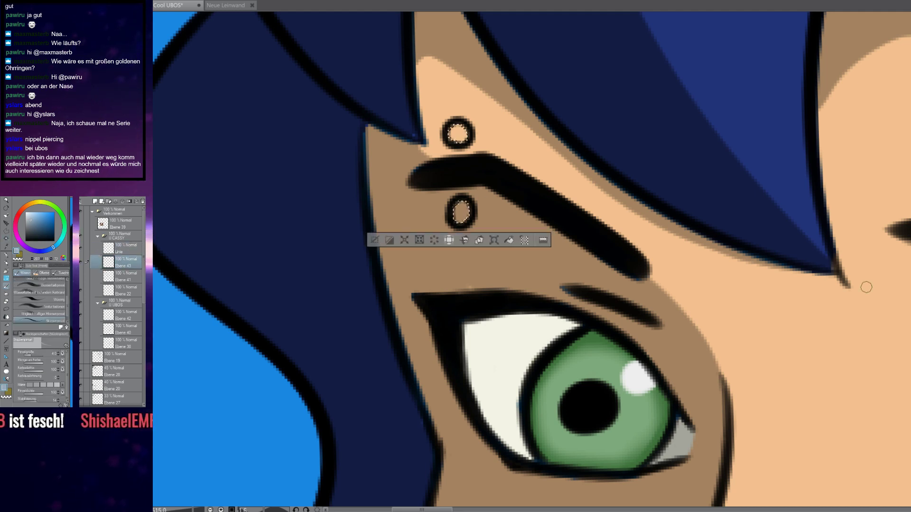
click(509, 241)
key(ctrl+d)
Paste the barbell piercing reference photo, put its layer above all other layers, and place it over the sky between the hair and the book
drag(571, 226, 491, 215)
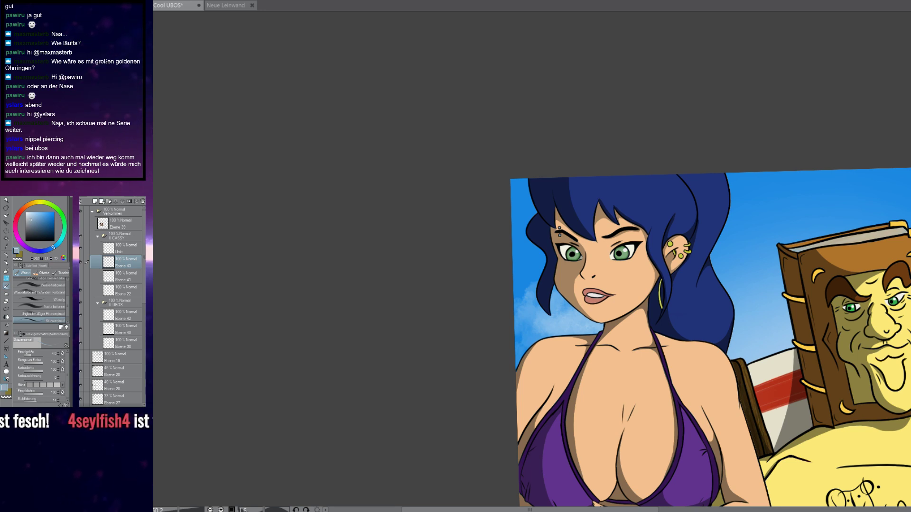
key(ctrl+v)
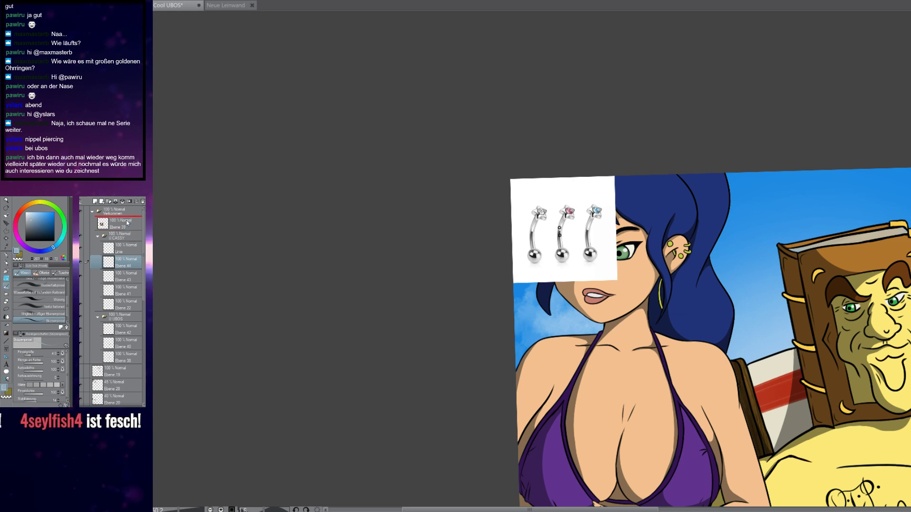
drag(128, 223, 126, 225)
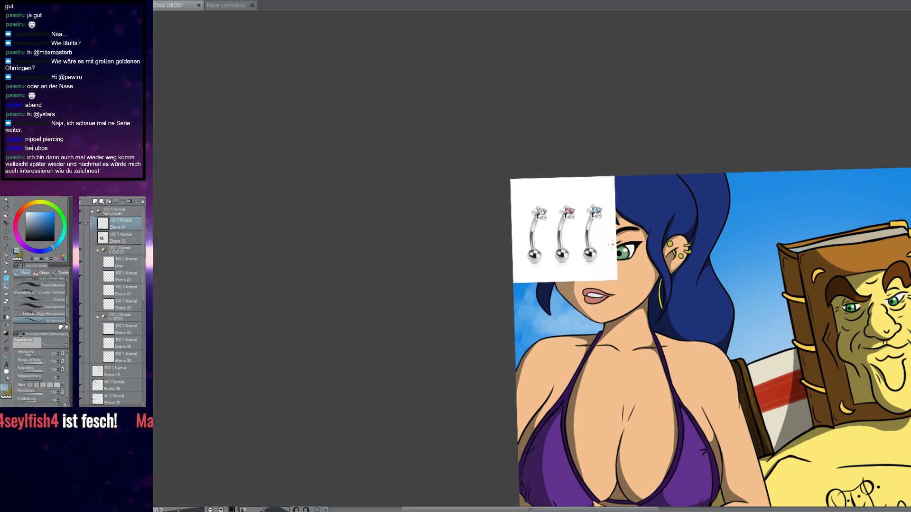
key(ctrl+t)
drag(556, 249, 807, 231)
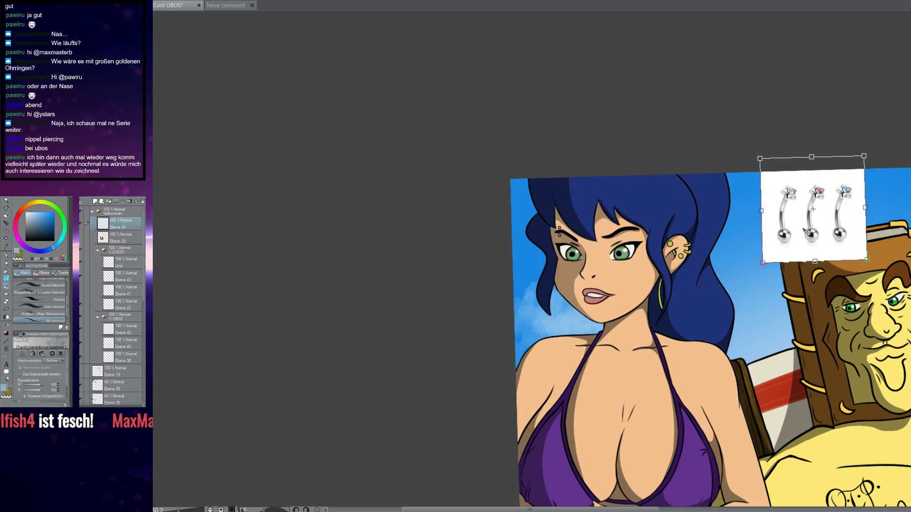
key(Return)
Sample a neutral metallic grey from the steel ball in the reference photo
scroll(806, 232, up, 10)
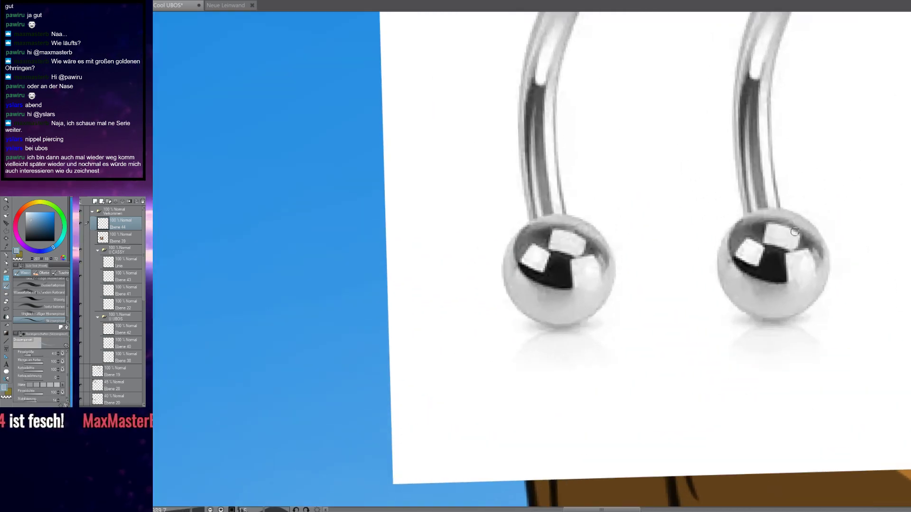
scroll(795, 231, up, 3)
alt+click(722, 218)
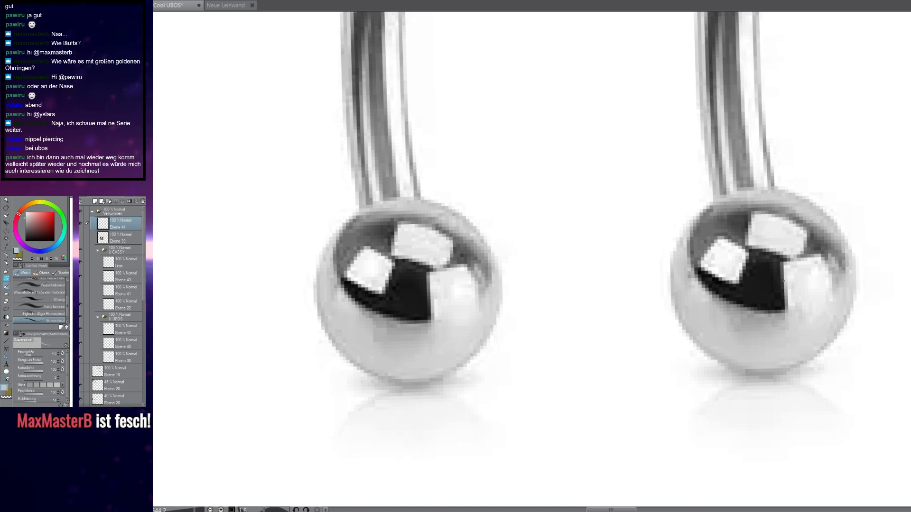
Select the insides of both eyebrow balls from the line layer, fill them with neutral grey, and deselect
scroll(684, 257, down, 4)
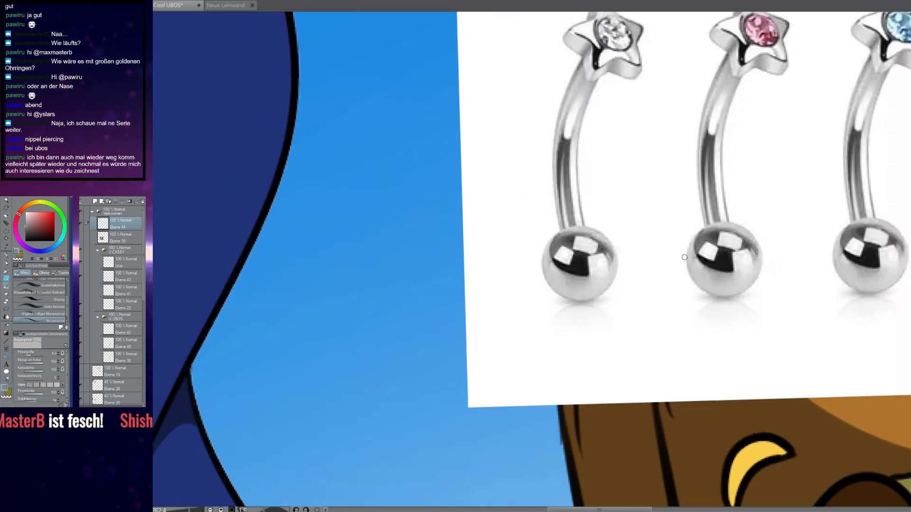
drag(482, 243, 786, 157)
drag(332, 237, 651, 201)
drag(238, 204, 641, 214)
click(122, 279)
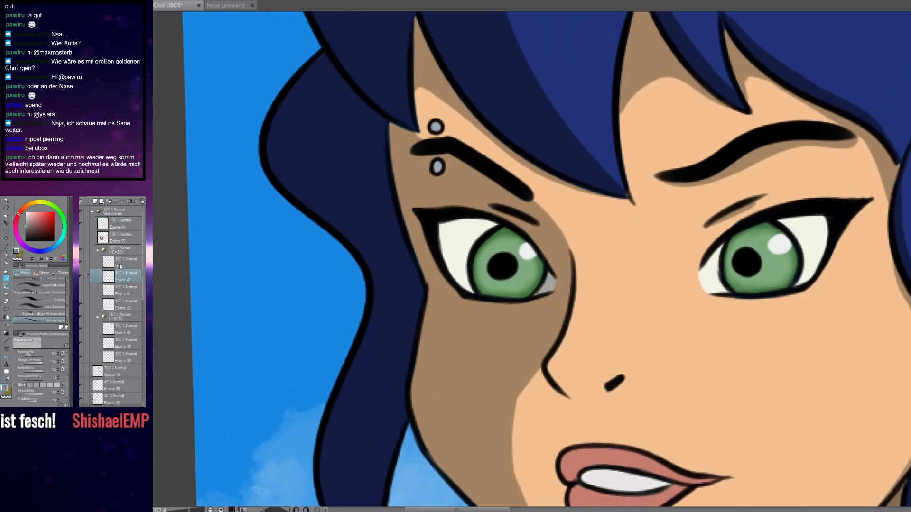
click(120, 266)
scroll(464, 142, up, 2)
key(w)
click(423, 179)
shift+click(420, 119)
key(b)
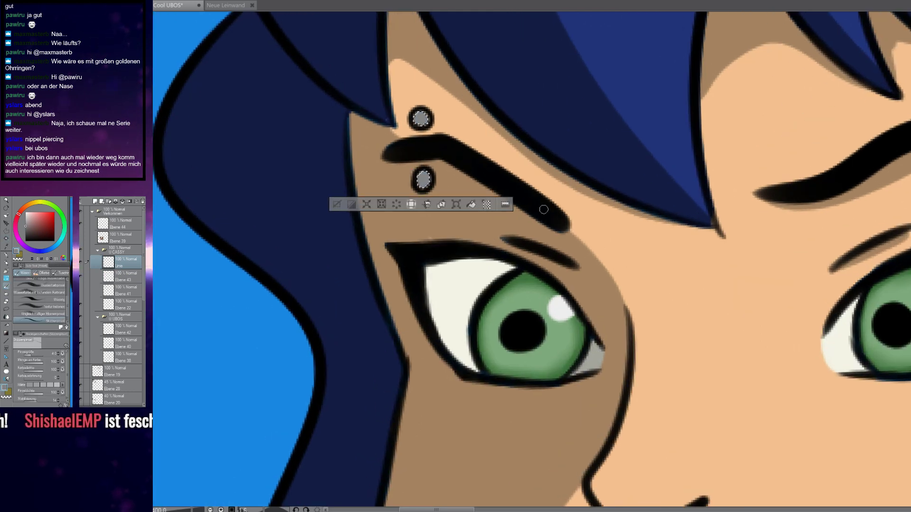
key(ctrl+d)
Examine the grey eyebrow piercing against the whole face, and the nose and mouth area up close
scroll(552, 193, down, 3)
scroll(551, 194, down, 3)
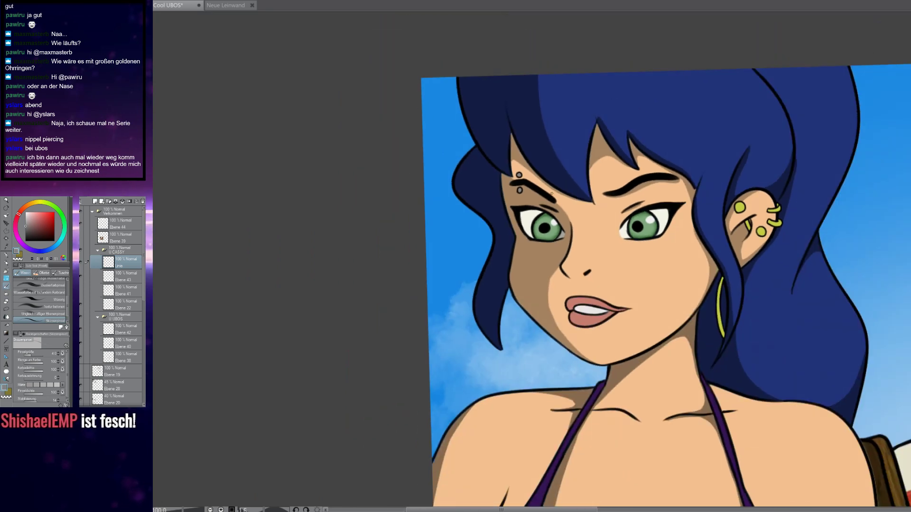
scroll(579, 226, up, 5)
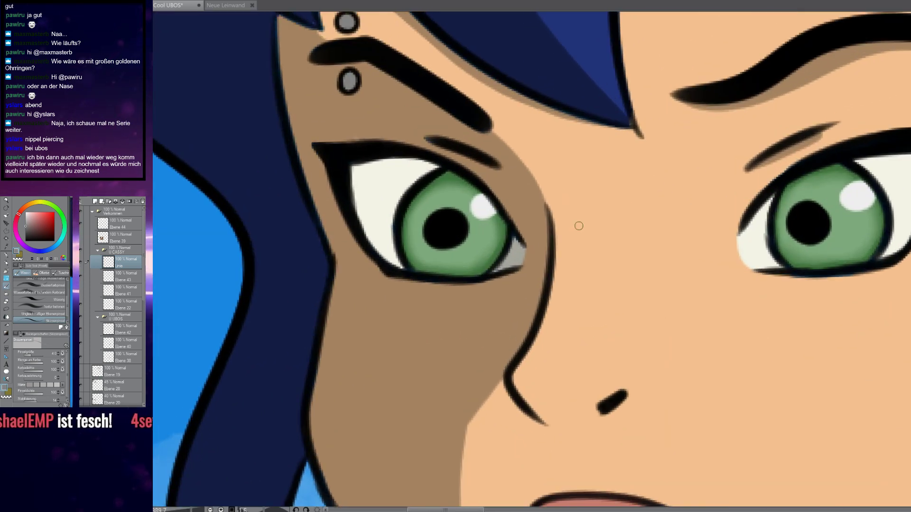
scroll(569, 209, down, 1)
scroll(569, 209, down, 3)
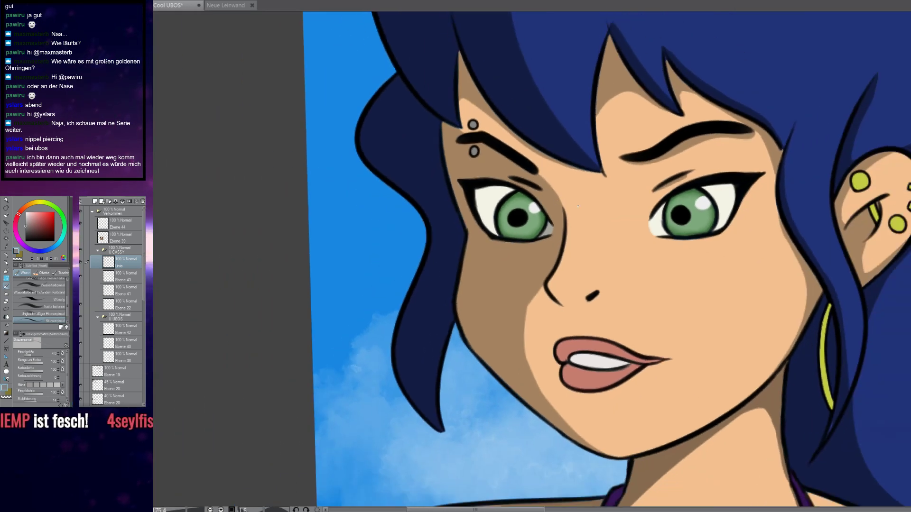
scroll(555, 196, down, 2)
scroll(665, 266, up, 3)
scroll(758, 307, up, 1)
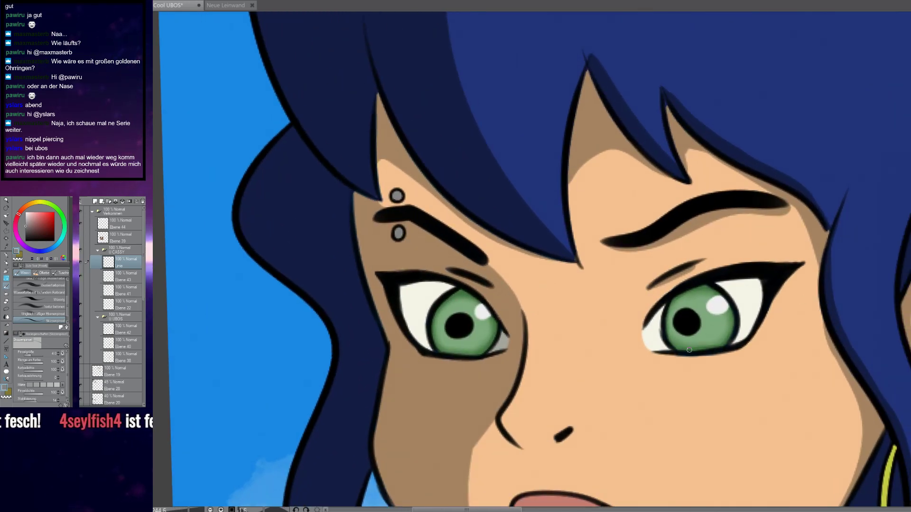
scroll(682, 349, down, 3)
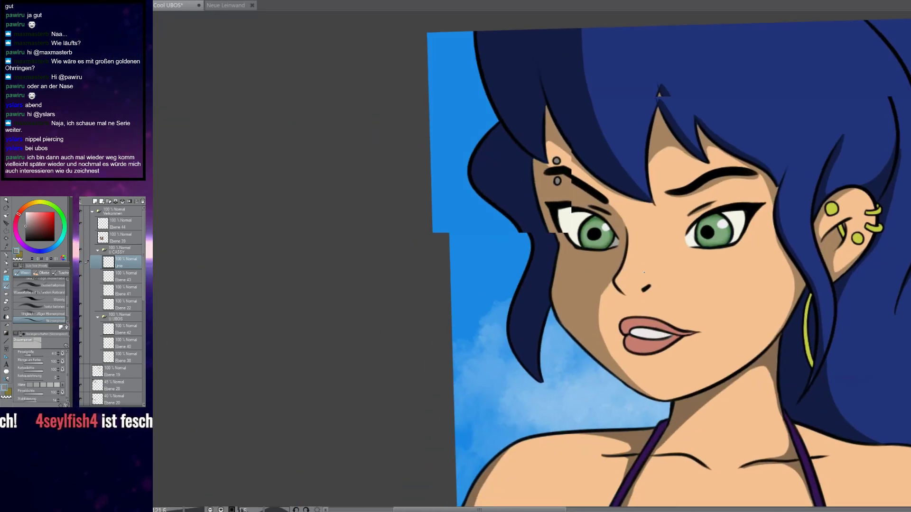
scroll(640, 269, up, 3)
scroll(665, 332, up, 4)
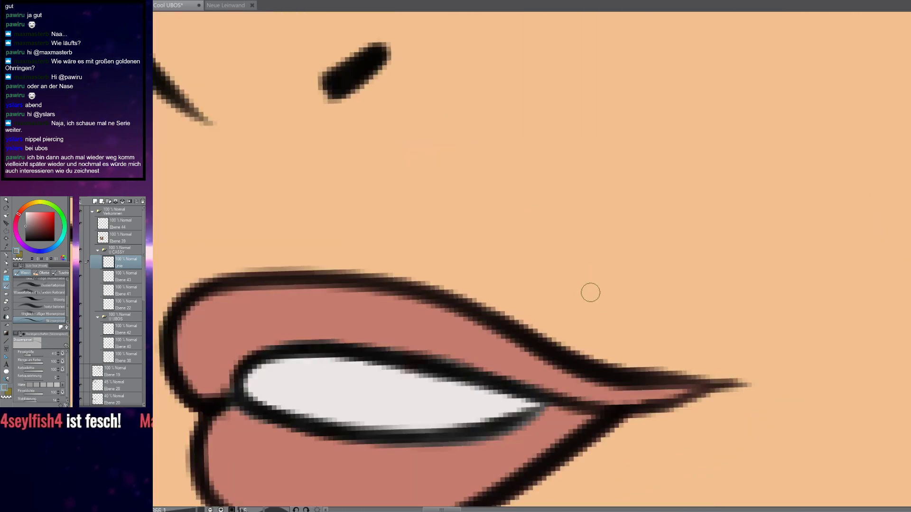
mouse_move(590, 292)
mouse_down()
mouse_move(540, 256)
mouse_move(579, 195)
mouse_move(654, 218)
mouse_move(662, 237)
mouse_up()
key(ctrl+z)
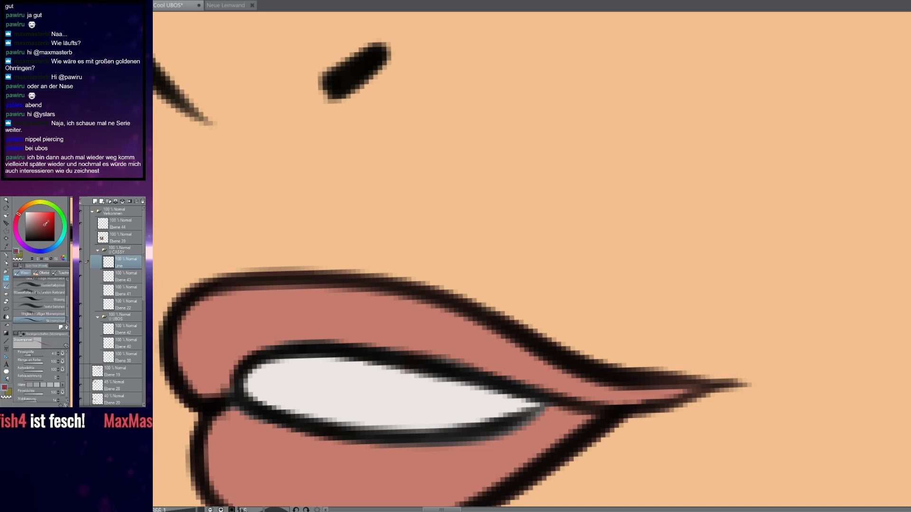
mouse_move(545, 291)
mouse_down()
mouse_move(511, 252)
mouse_move(573, 187)
mouse_move(631, 250)
mouse_move(607, 291)
mouse_move(539, 289)
mouse_move(527, 257)
mouse_move(584, 217)
mouse_move(609, 264)
mouse_move(559, 297)
mouse_move(532, 251)
mouse_move(597, 248)
mouse_move(602, 292)
mouse_move(557, 314)
mouse_move(528, 279)
mouse_move(504, 275)
mouse_up()
key(ctrl+z)
key(ctrl+z)
scroll(572, 288, up, 7)
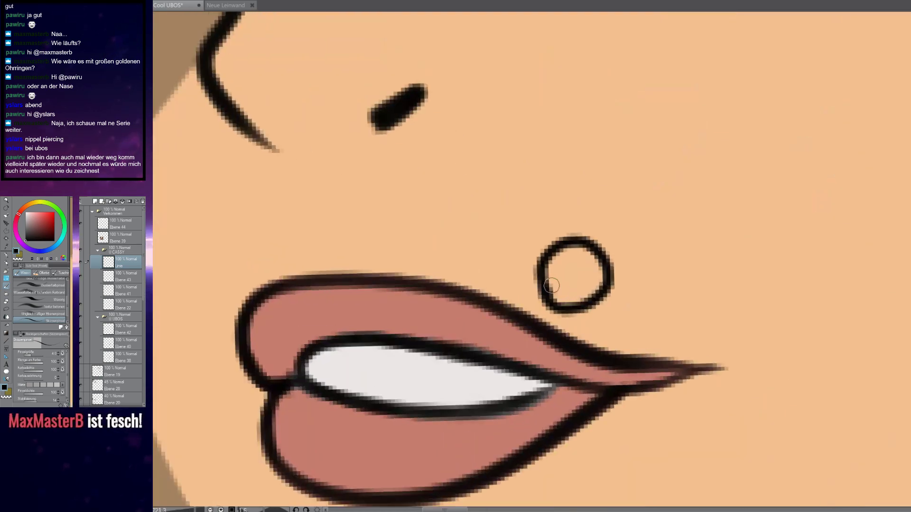
key(ctrl+z)
Draw a tiny black circle outline just above the upper lip near the mouth corner and check it against the whole face
mouse_move(571, 287)
mouse_down()
mouse_move(579, 245)
mouse_move(574, 286)
mouse_up()
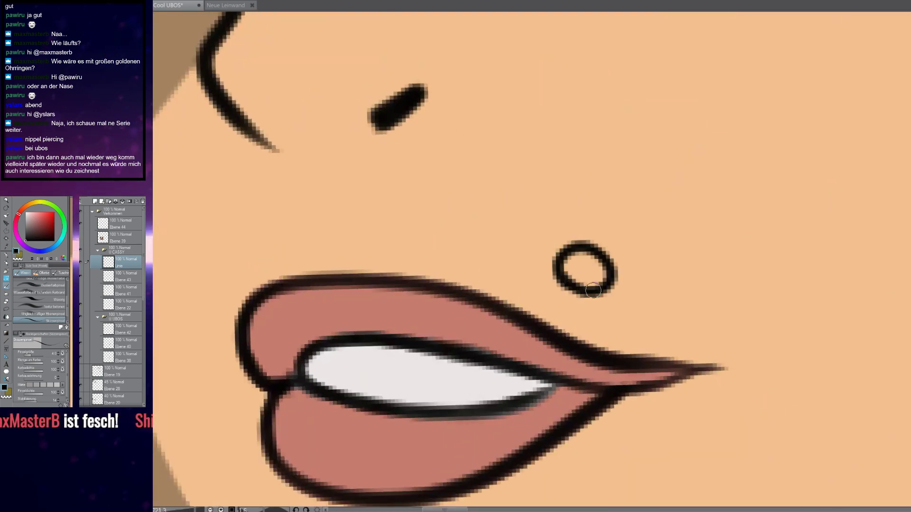
scroll(556, 275, down, 3)
scroll(556, 276, down, 4)
scroll(556, 275, up, 6)
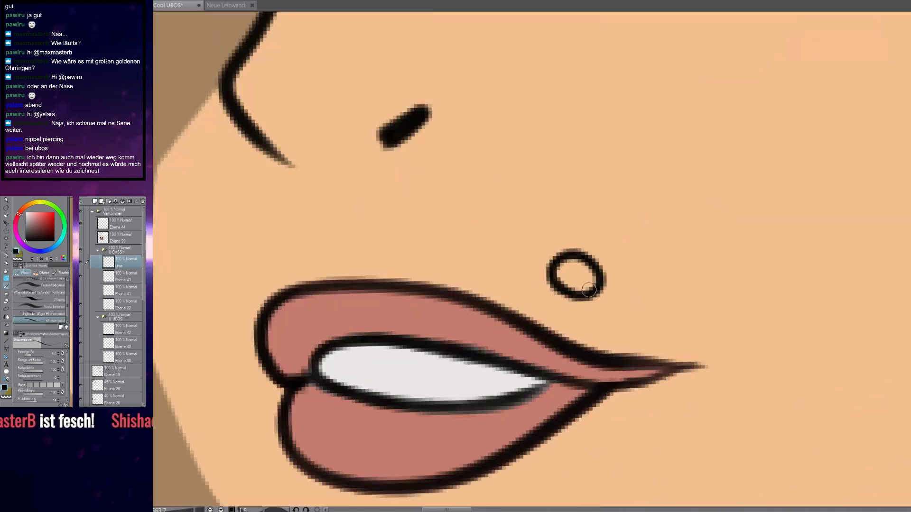
key(ctrl+z)
scroll(572, 306, down, 4)
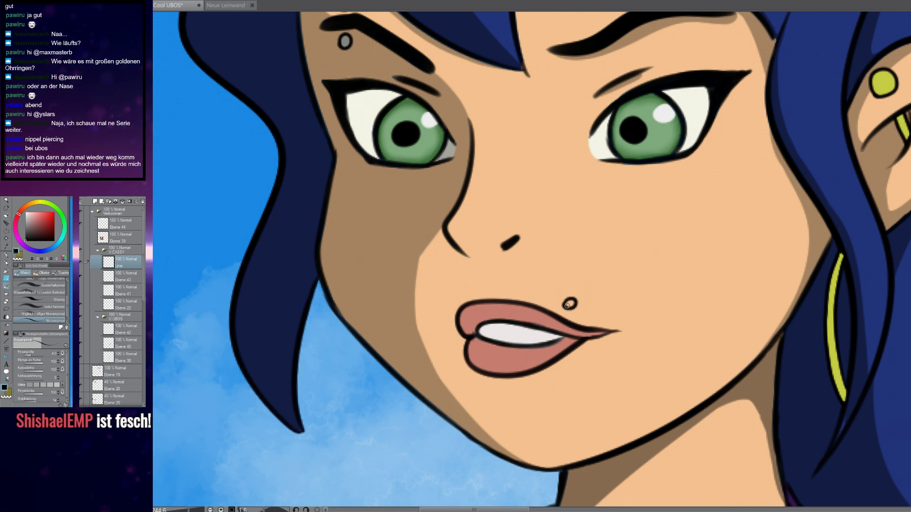
scroll(595, 312, down, 8)
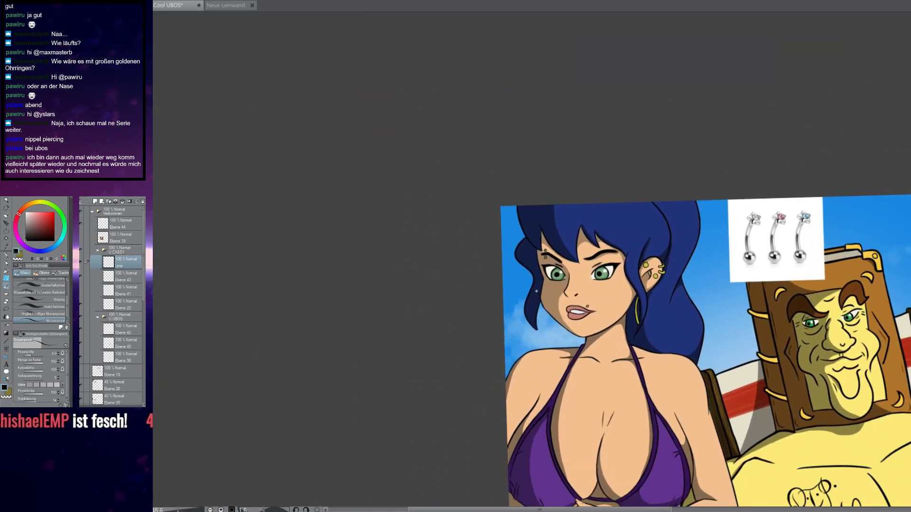
scroll(539, 292, up, 8)
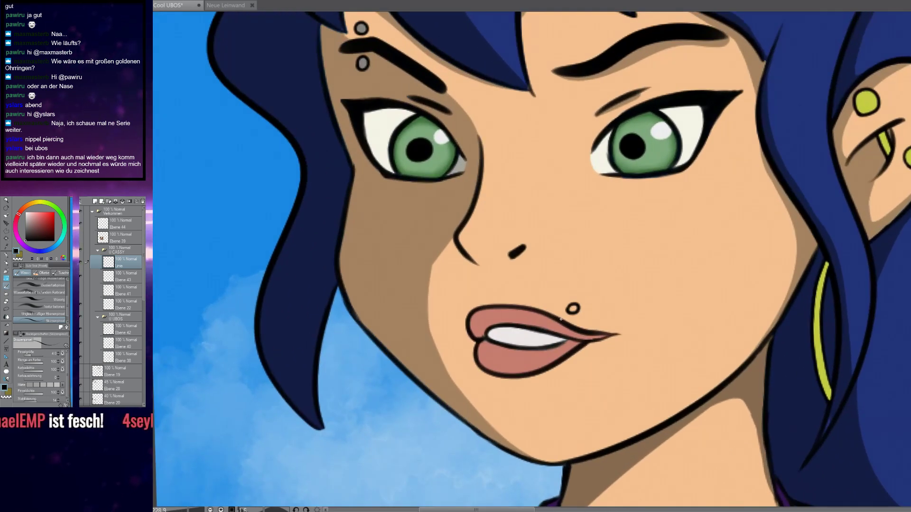
scroll(589, 324, up, 3)
scroll(536, 341, up, 1)
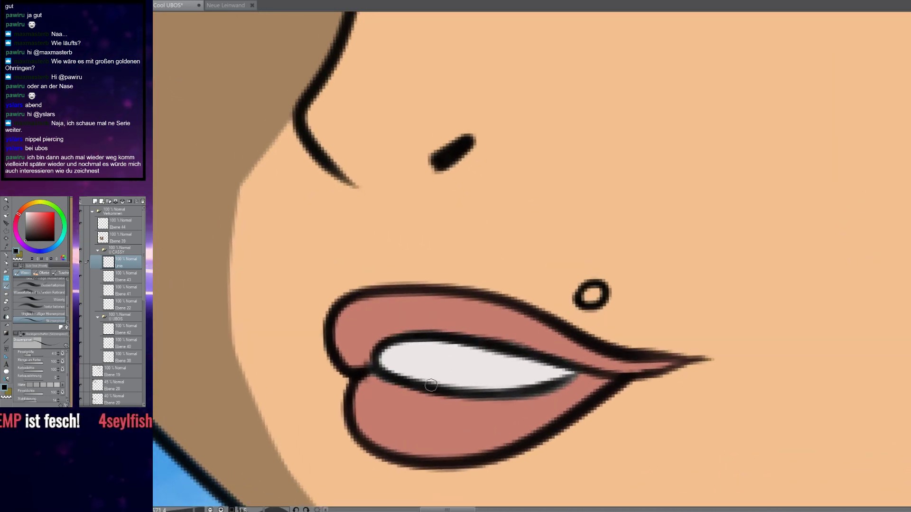
Select the inside of the lip piercing circle, fill it with grey on the layer directly below the line layer, and deselect
scroll(572, 300, up, 2)
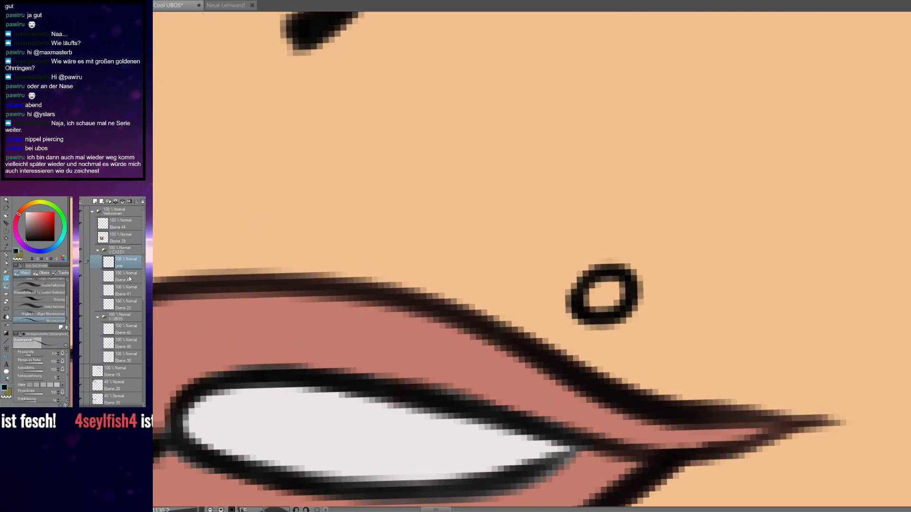
key(w)
click(603, 297)
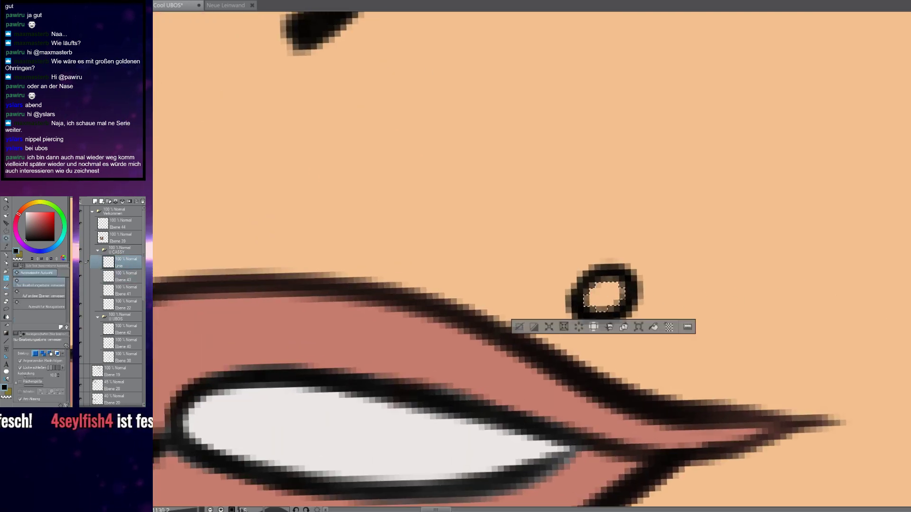
key(b)
scroll(603, 297, down, 1)
click(121, 277)
scroll(745, 320, down, 3)
drag(611, 250, 755, 496)
drag(724, 308, 427, 69)
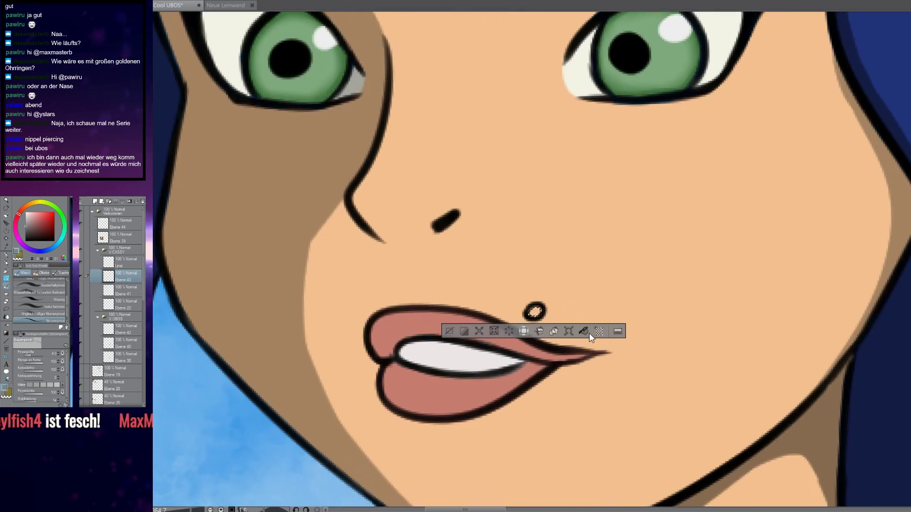
key(ctrl+d)
Show the rough piercing and tattoo sketch layer over the woman for comparison and hide it again
scroll(628, 307, down, 6)
drag(624, 258, 565, 226)
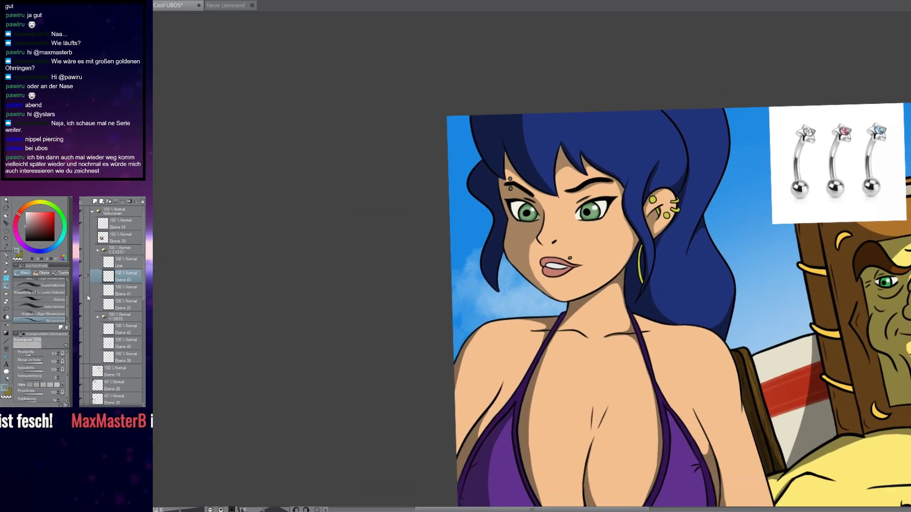
click(82, 288)
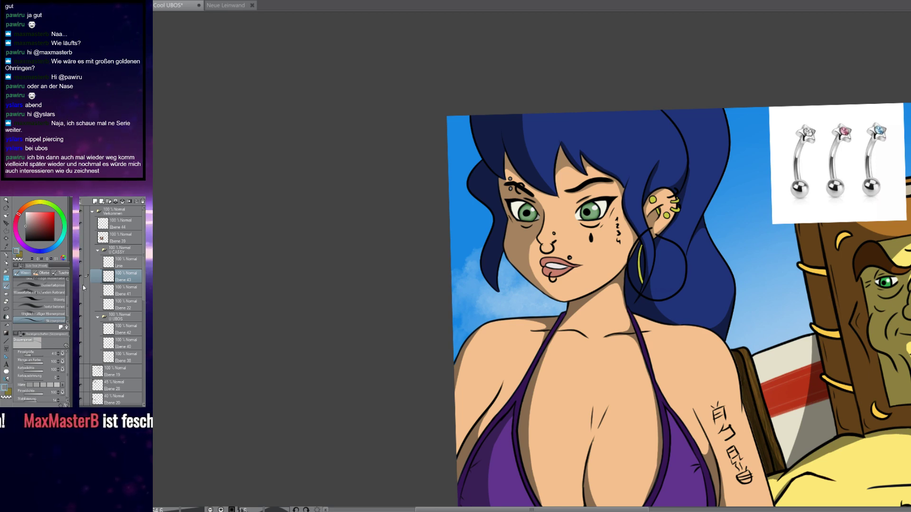
click(82, 289)
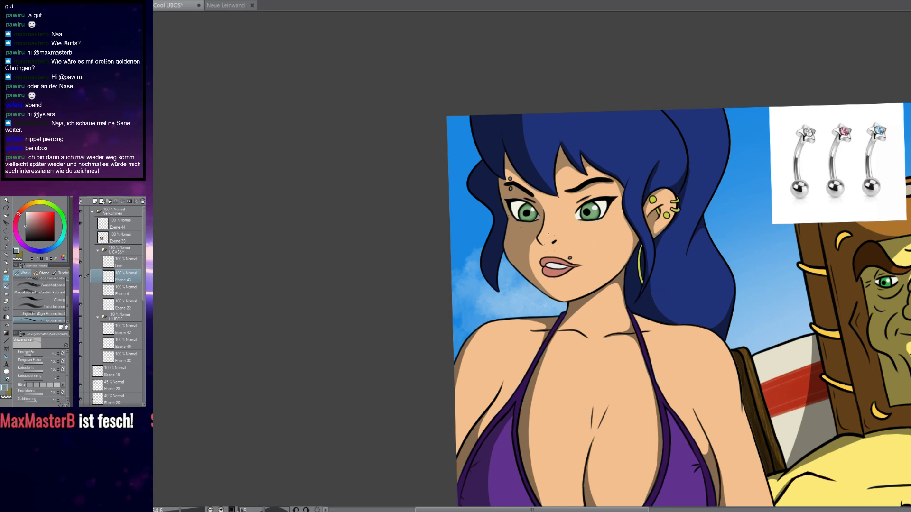
scroll(571, 238, up, 10)
mouse_move(569, 249)
mouse_down()
mouse_move(572, 210)
mouse_move(610, 225)
mouse_move(586, 254)
mouse_move(571, 241)
mouse_up()
scroll(627, 296, down, 9)
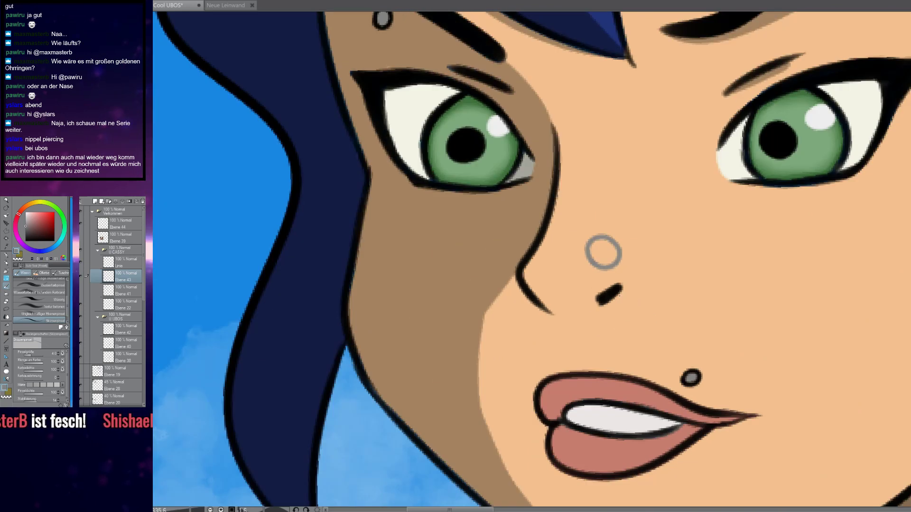
scroll(630, 293, up, 7)
scroll(629, 295, up, 1)
key(ctrl+z)
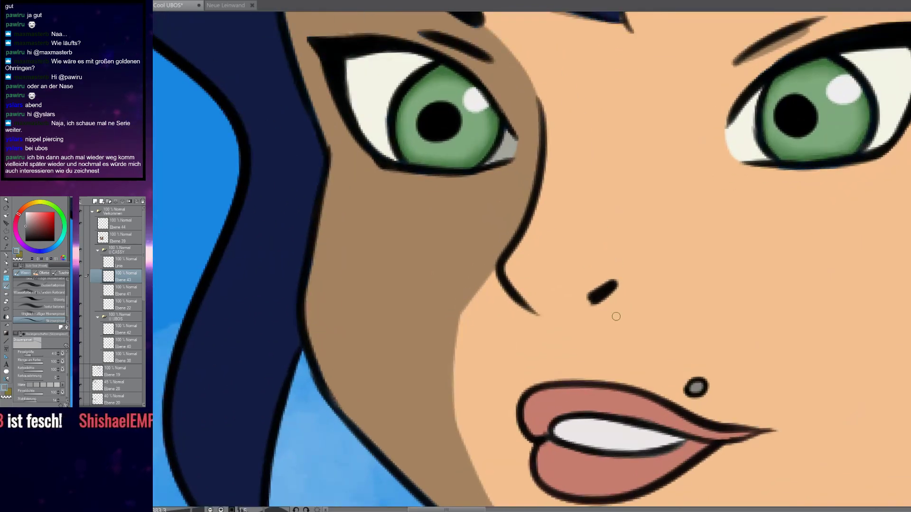
On the line layer, try several black septum ring curves hanging between the nose tip and the nostril
scroll(568, 311, up, 6)
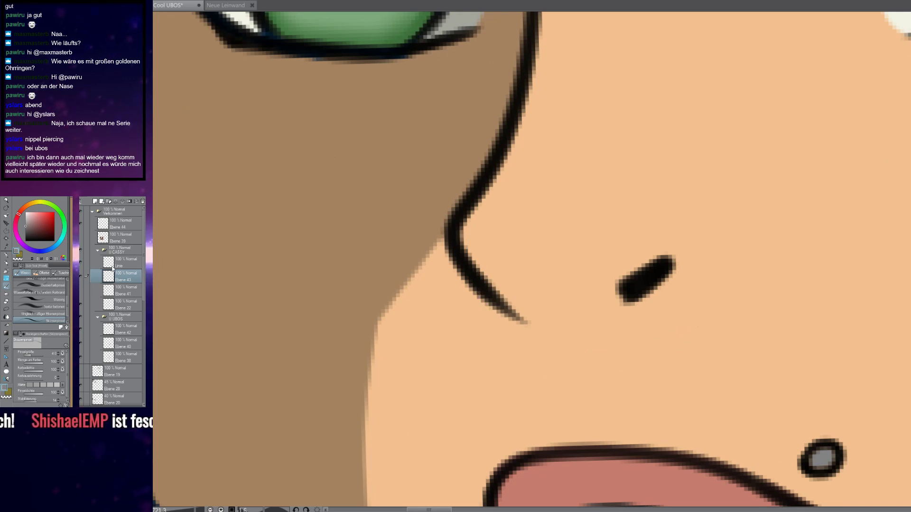
click(114, 264)
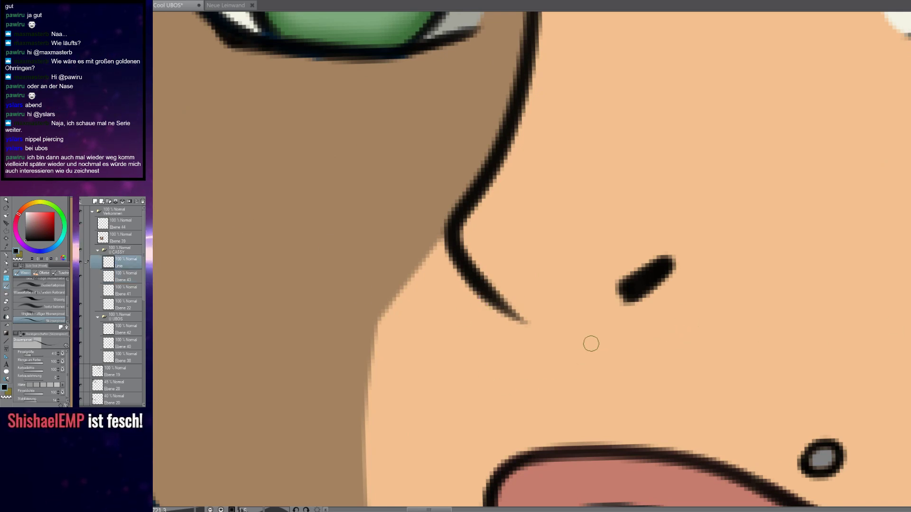
mouse_move(505, 315)
mouse_down()
mouse_move(498, 344)
mouse_move(532, 365)
mouse_move(621, 353)
mouse_up()
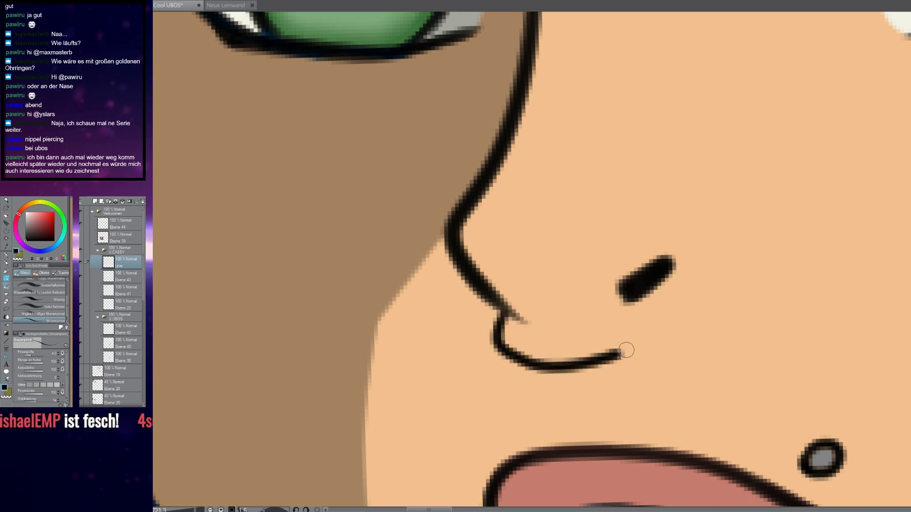
key(ctrl+z)
mouse_move(507, 322)
mouse_down()
mouse_move(534, 385)
mouse_move(625, 361)
mouse_move(636, 300)
mouse_move(501, 374)
mouse_move(613, 407)
mouse_move(626, 297)
mouse_up()
key(ctrl+z)
mouse_move(518, 326)
mouse_down()
mouse_move(540, 386)
mouse_move(567, 404)
mouse_move(607, 394)
mouse_up()
key(ctrl+z)
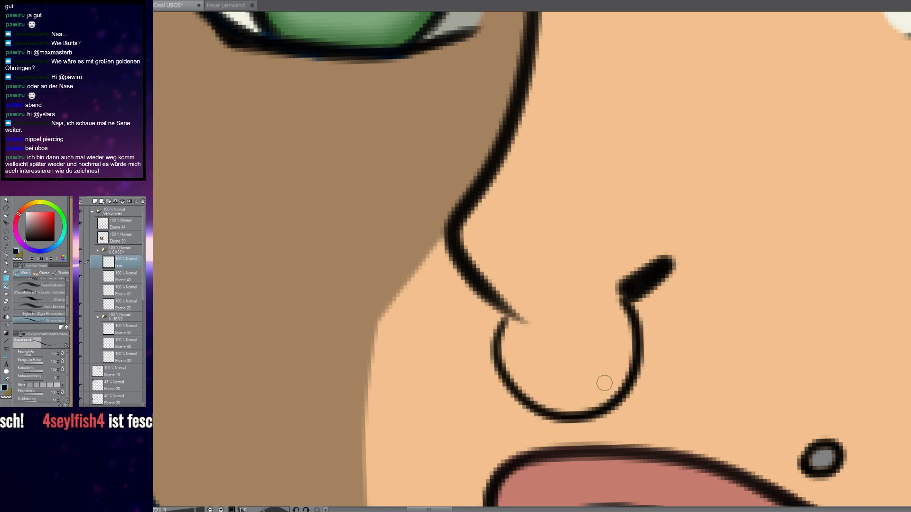
Try a rounder septum ring from the nostril to the nose tip with a smaller inner contour, and undo both curves
mouse_move(649, 294)
mouse_down()
mouse_move(643, 371)
mouse_move(620, 399)
mouse_up()
key(ctrl+z)
mouse_move(665, 277)
mouse_down()
mouse_move(658, 350)
mouse_move(639, 388)
mouse_move(607, 410)
mouse_move(556, 407)
mouse_move(521, 358)
mouse_move(508, 316)
mouse_up()
scroll(580, 330, down, 8)
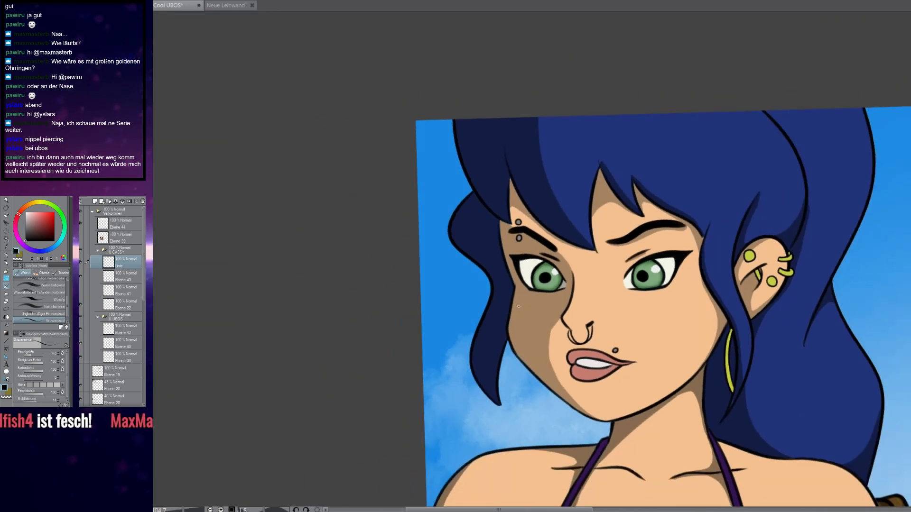
scroll(581, 327, up, 8)
key(ctrl+z)
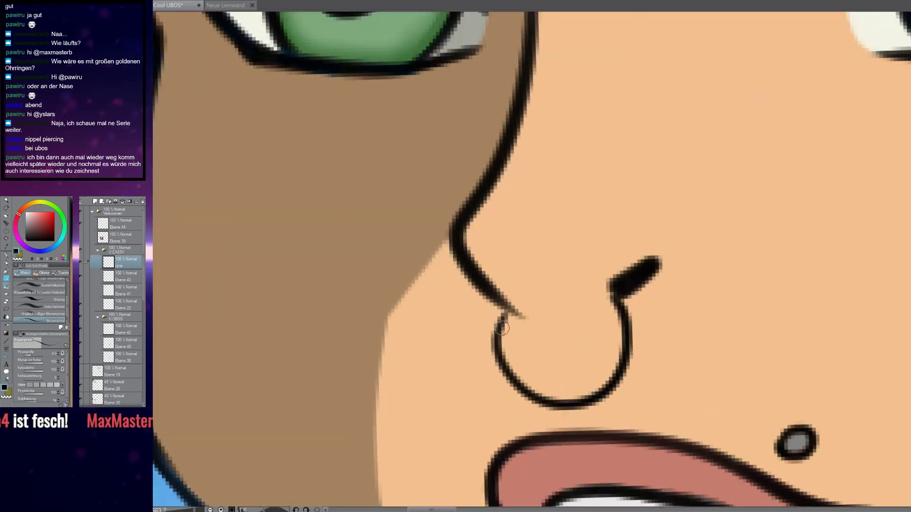
mouse_move(512, 315)
mouse_down()
mouse_move(518, 333)
mouse_move(553, 375)
mouse_move(590, 327)
mouse_move(588, 306)
mouse_up()
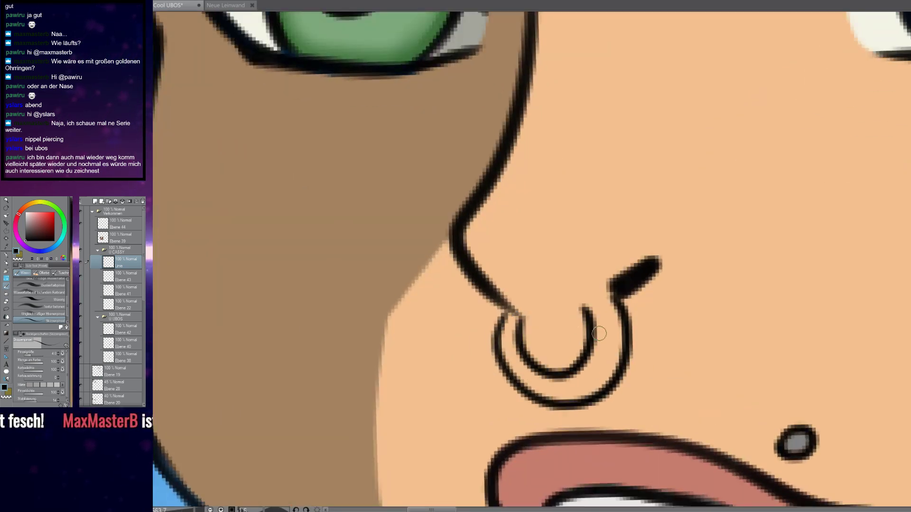
scroll(586, 330, down, 2)
scroll(583, 332, down, 5)
scroll(593, 315, up, 8)
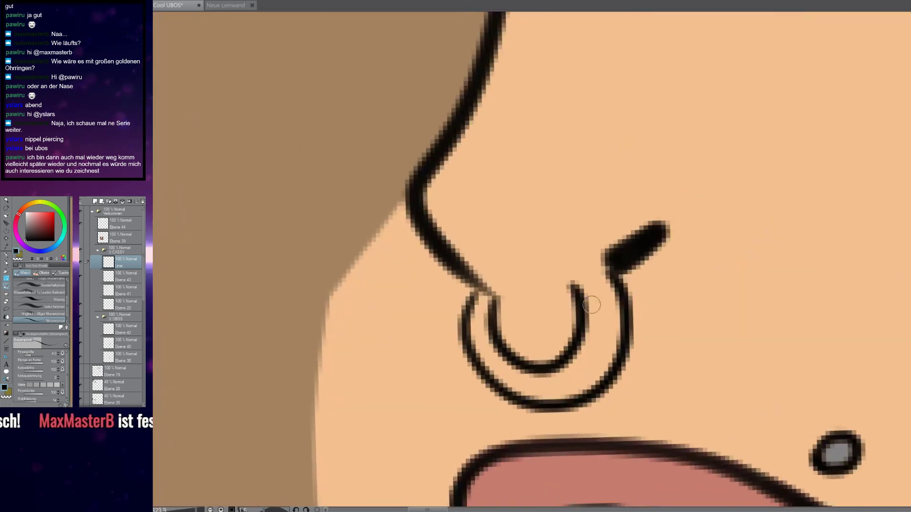
key(ctrl+z)
key(ctrl+z)
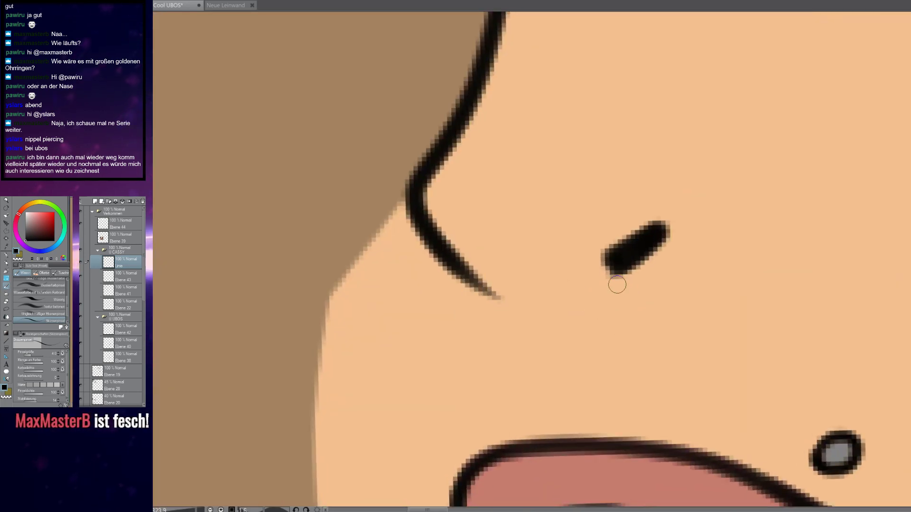
Try a shallower septum ring with two close parallel outlines between nose tip and nostril, judging it against the whole figure
mouse_move(625, 273)
mouse_down()
mouse_move(617, 351)
mouse_move(560, 368)
mouse_move(499, 337)
mouse_move(496, 295)
mouse_move(487, 379)
mouse_move(575, 402)
mouse_move(658, 360)
mouse_move(669, 285)
mouse_move(646, 258)
mouse_up()
scroll(644, 304, down, 10)
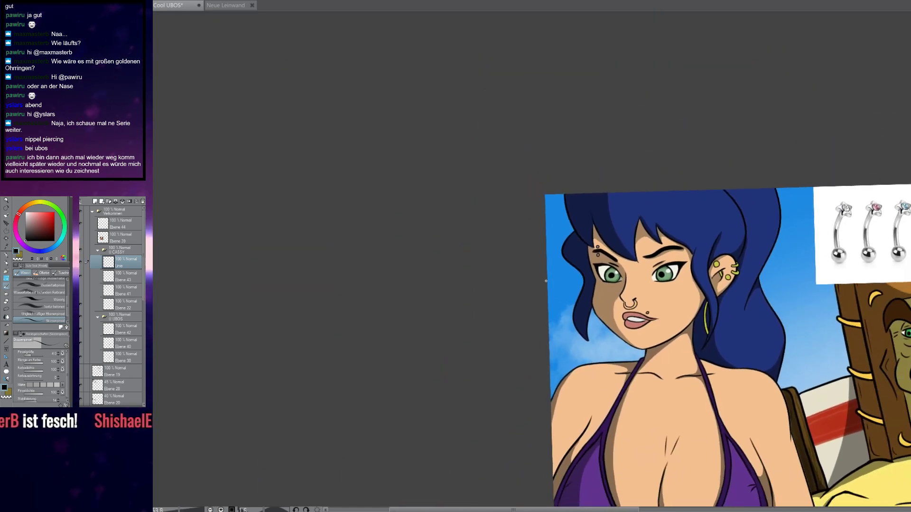
scroll(632, 299, up, 10)
key(ctrl+z)
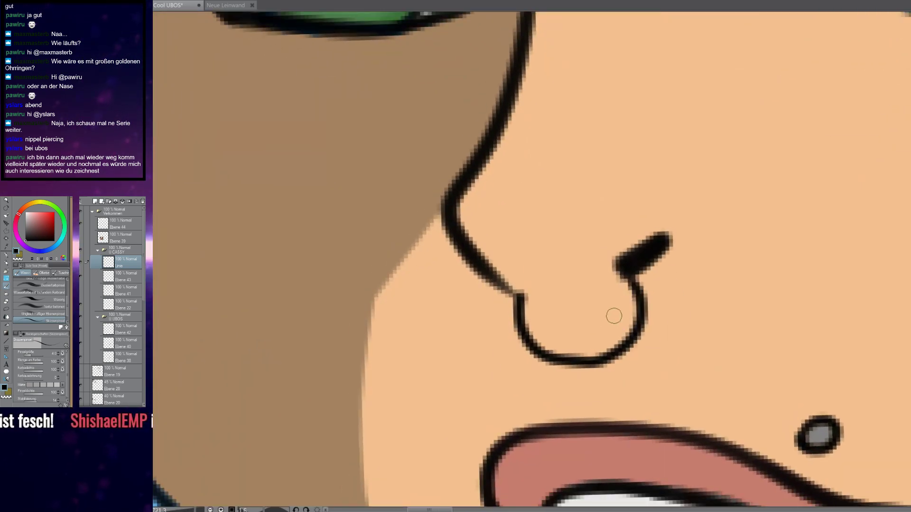
key(ctrl+z)
mouse_move(627, 283)
mouse_down()
mouse_move(568, 354)
mouse_move(519, 315)
mouse_move(535, 293)
mouse_move(515, 306)
mouse_move(573, 368)
mouse_move(637, 298)
mouse_move(611, 294)
mouse_move(624, 306)
mouse_move(639, 303)
mouse_move(554, 361)
mouse_move(524, 291)
mouse_move(499, 343)
mouse_move(581, 379)
mouse_move(664, 295)
mouse_move(640, 271)
mouse_up()
key(ctrl+z)
key(ctrl+z)
scroll(643, 289, down, 4)
scroll(606, 282, down, 3)
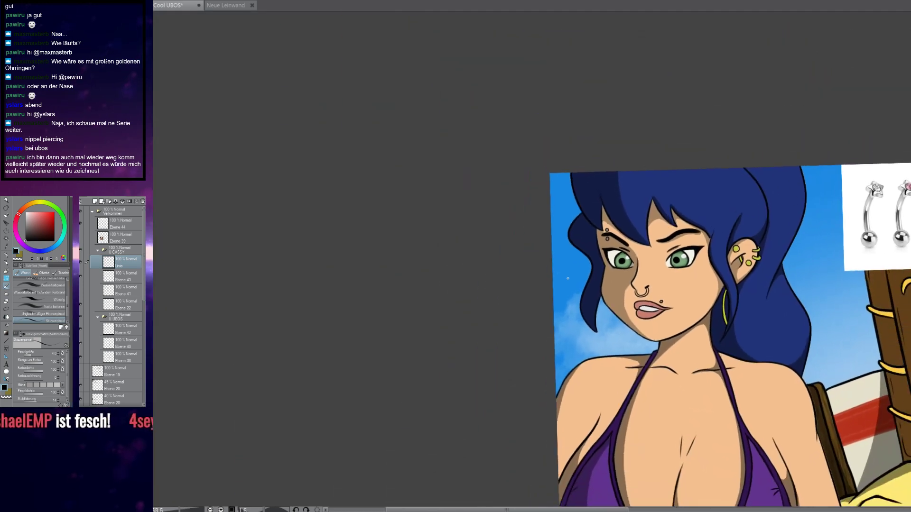
scroll(657, 248, up, 8)
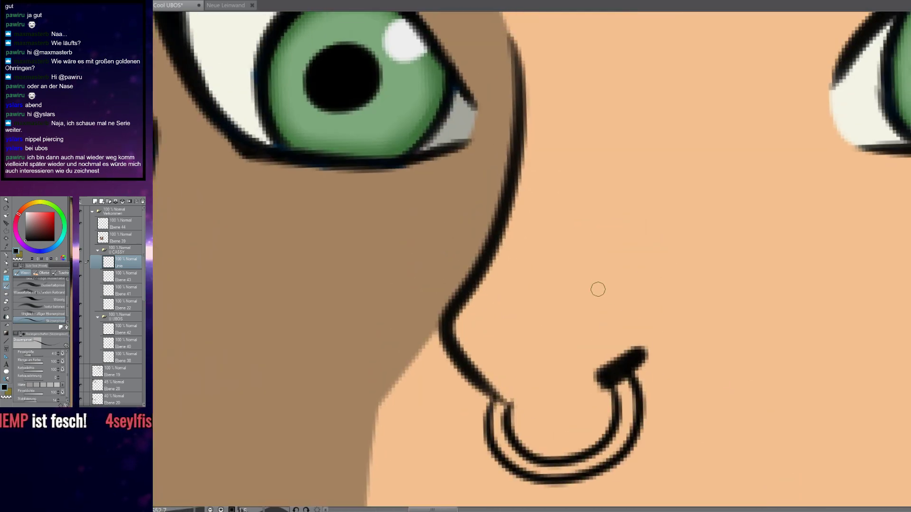
Try strokes from the side of the nose down to the nostril, and undo them together with the septum ring outlines
mouse_move(590, 286)
mouse_down()
mouse_move(664, 277)
mouse_move(675, 360)
mouse_move(629, 370)
mouse_up()
mouse_move(594, 264)
mouse_down()
mouse_move(723, 314)
mouse_move(689, 386)
mouse_move(626, 377)
mouse_up()
scroll(627, 377, down, 4)
scroll(665, 403, down, 2)
scroll(664, 389, up, 2)
scroll(622, 377, up, 5)
key(ctrl+z)
key(ctrl+z)
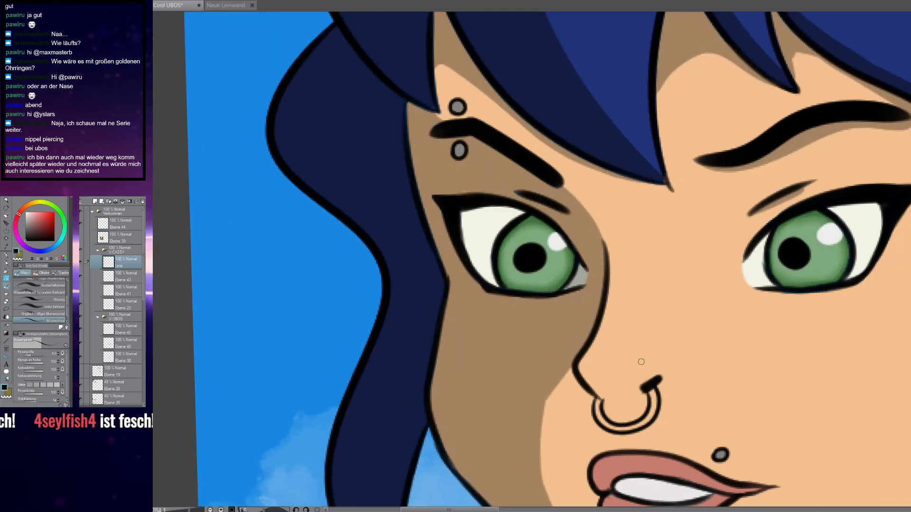
key(ctrl+z)
key(ctrl+z)
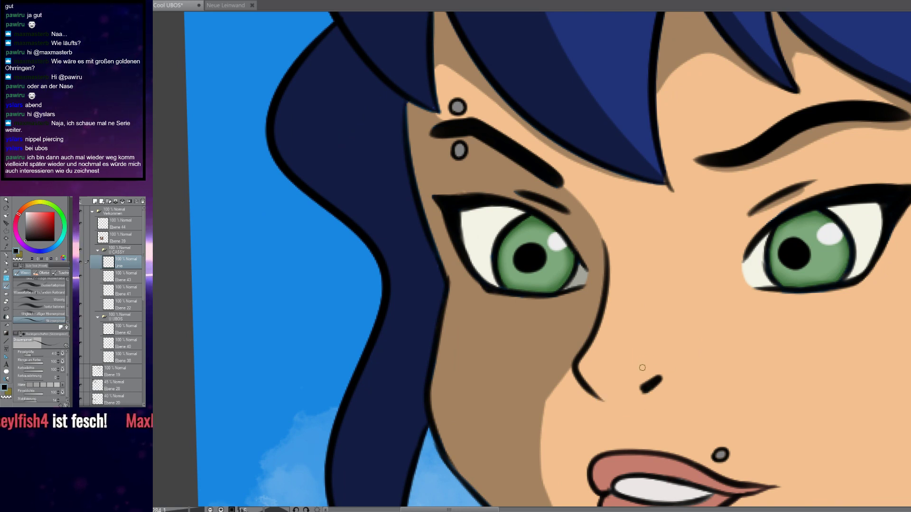
Try a small open hoop curving around the outer side of the nostril, check it against the whole face, and undo it
mouse_move(644, 369)
mouse_down()
mouse_move(690, 368)
mouse_move(680, 384)
mouse_move(666, 389)
mouse_move(674, 377)
mouse_move(651, 390)
mouse_up()
key(ctrl+z)
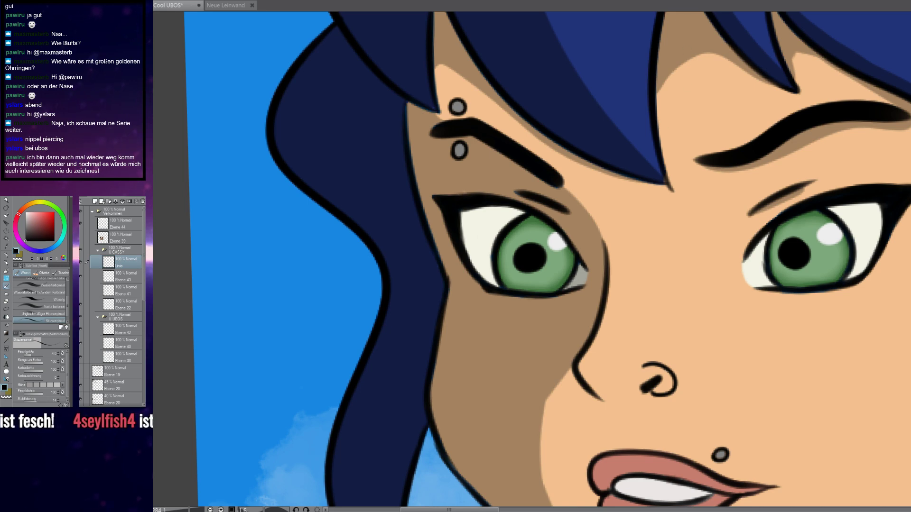
scroll(713, 237, down, 3)
drag(688, 295, 541, 234)
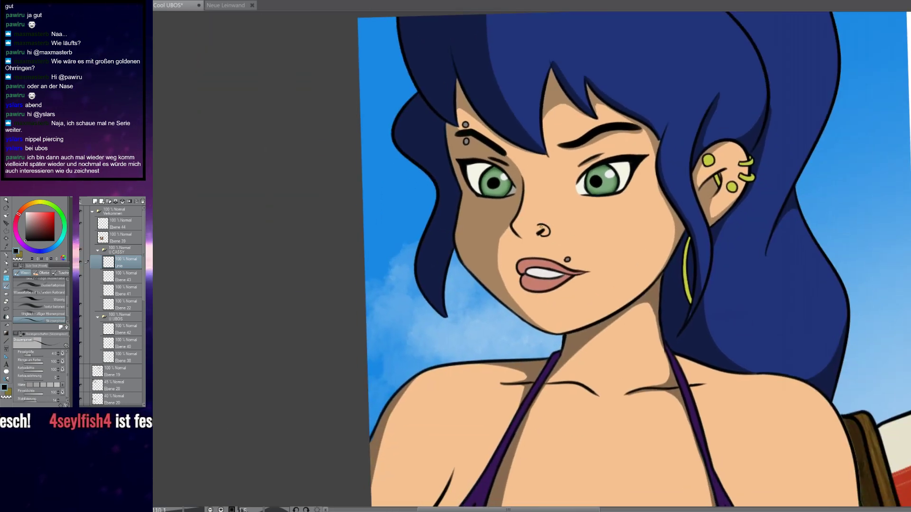
scroll(545, 226, up, 4)
scroll(547, 227, up, 2)
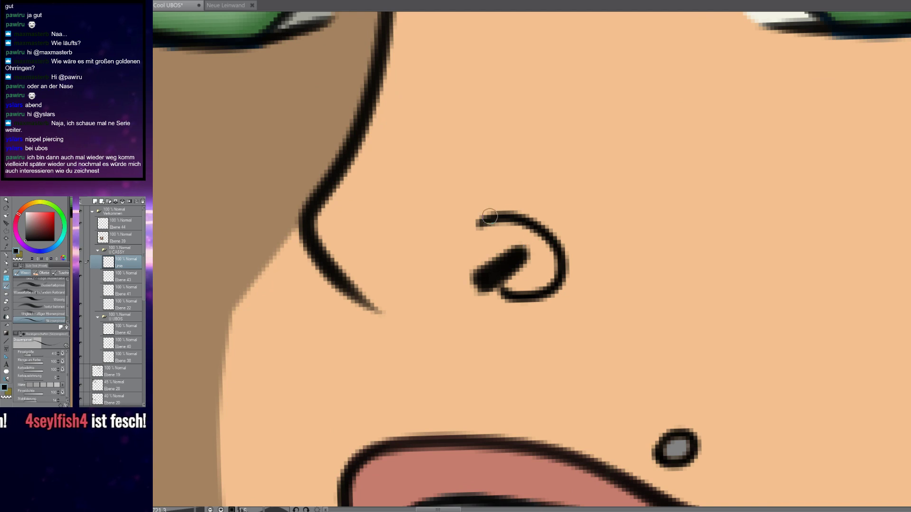
key(ctrl+z)
Try larger open hoop curves arching over the outer side of the nostril, check them against the face, and undo them
mouse_move(466, 220)
mouse_down()
mouse_move(552, 196)
mouse_move(583, 252)
mouse_move(555, 289)
mouse_move(517, 287)
mouse_move(505, 272)
mouse_move(494, 281)
mouse_move(504, 299)
mouse_move(569, 274)
mouse_move(538, 205)
mouse_move(482, 225)
mouse_move(479, 256)
mouse_move(529, 229)
mouse_move(550, 256)
mouse_move(519, 275)
mouse_up()
key(ctrl+z)
scroll(539, 279, down, 5)
scroll(541, 282, down, 2)
scroll(540, 283, up, 7)
key(ctrl+z)
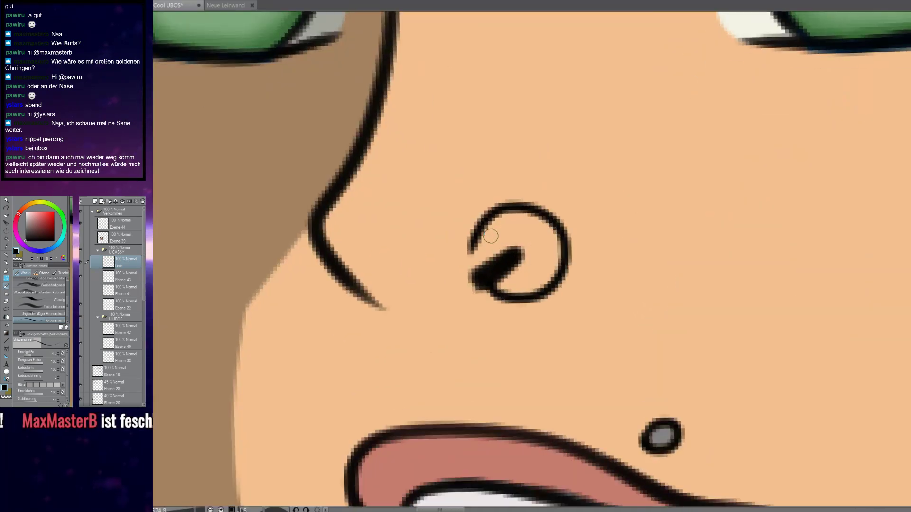
Try a near-circular hoop with an outer and an inner contour around the nostril, and undo both curves
mouse_move(450, 232)
mouse_down()
mouse_move(468, 202)
mouse_move(535, 182)
mouse_move(590, 247)
mouse_move(568, 314)
mouse_move(511, 316)
mouse_move(489, 292)
mouse_up()
scroll(522, 284, down, 3)
scroll(522, 284, up, 4)
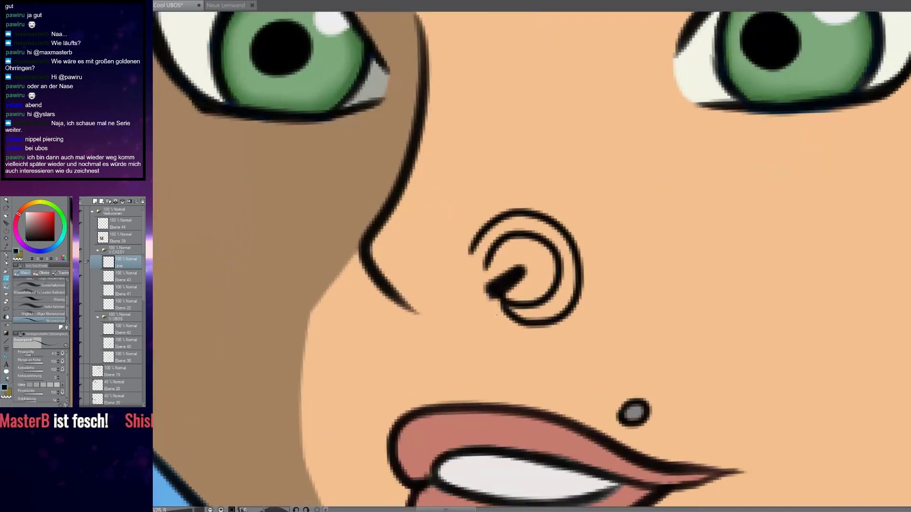
key(ctrl+z)
key(ctrl+z)
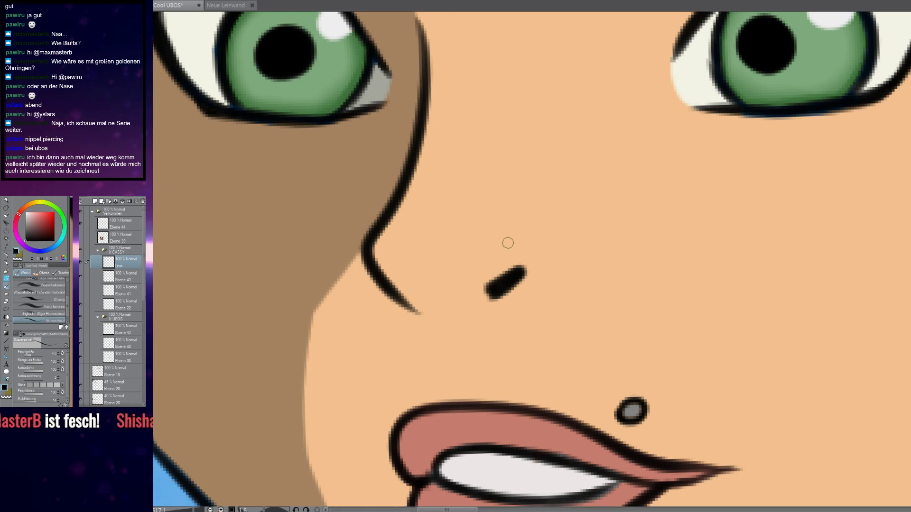
Try a small nostril piercing with short double strokes above and below the nostril, check it on the face, and undo it
drag(489, 244, 511, 282)
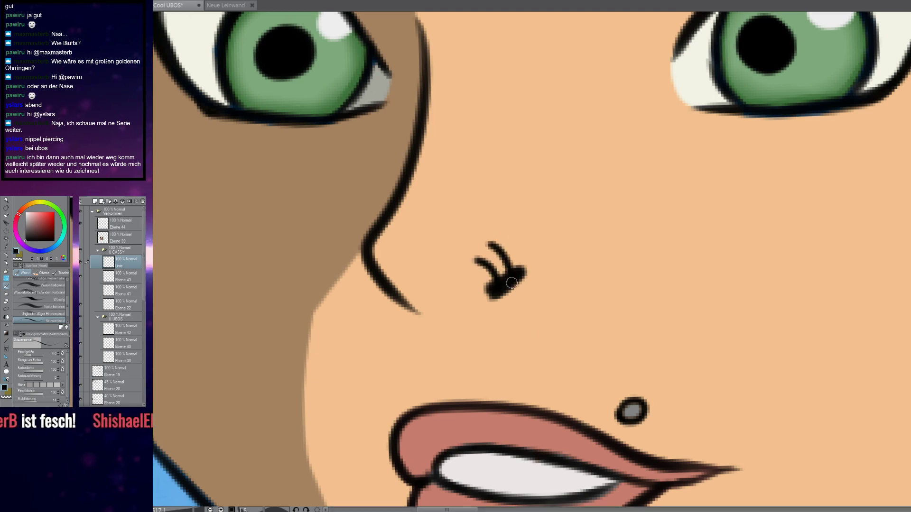
scroll(512, 335, down, 5)
scroll(512, 334, up, 6)
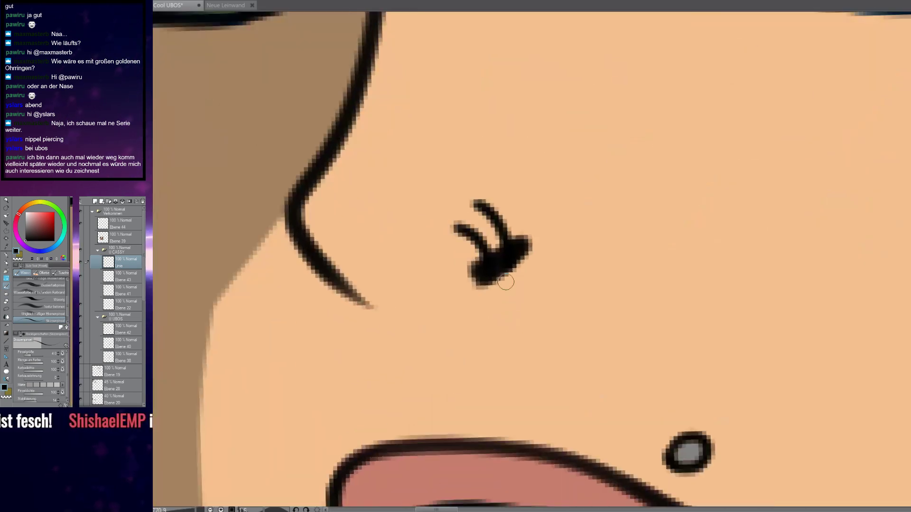
mouse_move(514, 259)
mouse_down()
mouse_move(497, 287)
mouse_move(491, 265)
mouse_move(499, 303)
mouse_up()
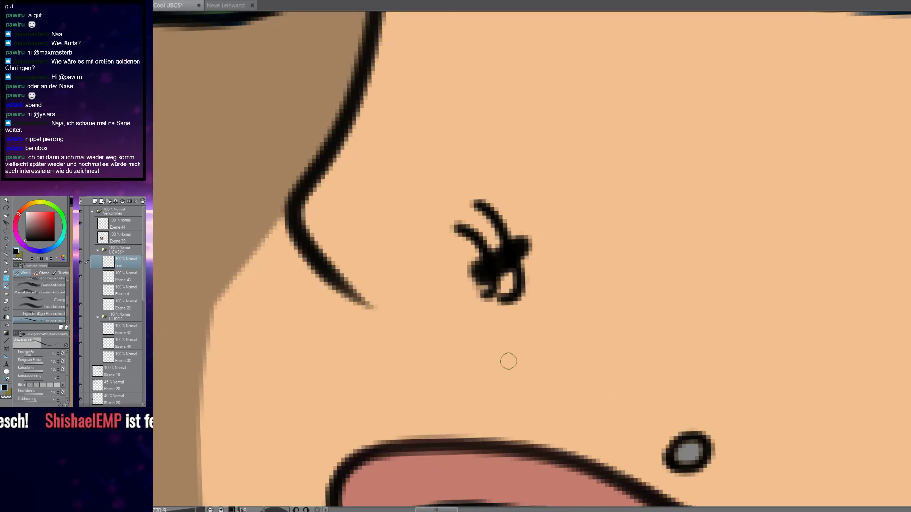
scroll(521, 335, down, 5)
scroll(473, 316, up, 4)
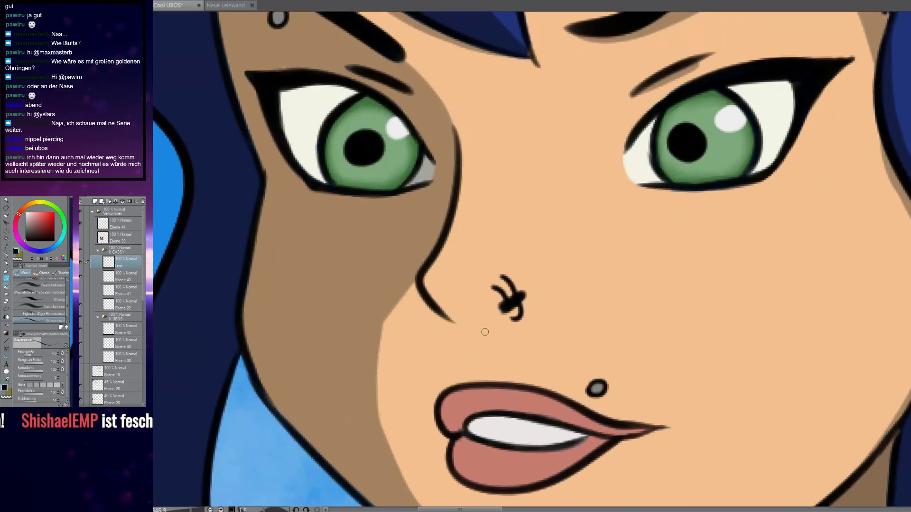
key(ctrl+z)
key(ctrl+z)
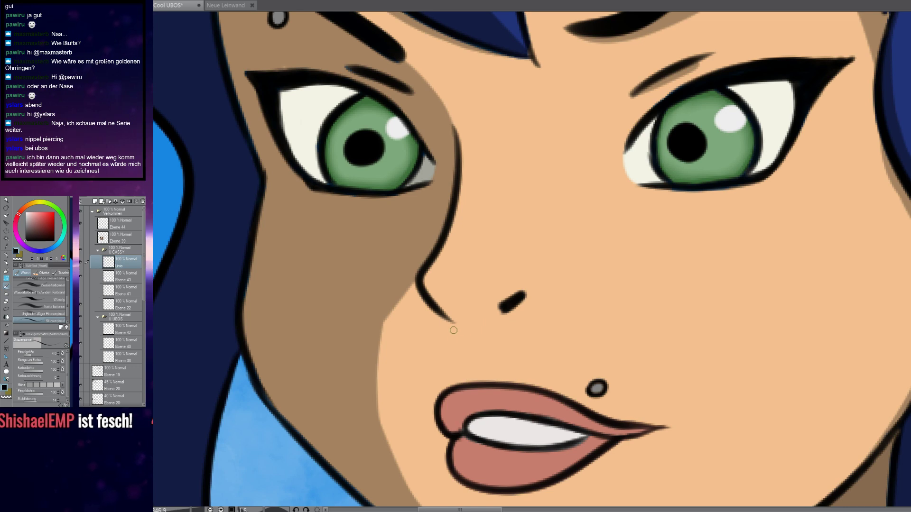
Outline two ends of a horseshoe septum piercing, short bars with balls hanging below the nose tip and the nostril
scroll(453, 330, up, 4)
mouse_move(431, 343)
mouse_down()
mouse_move(458, 367)
mouse_move(431, 346)
mouse_move(419, 306)
mouse_move(434, 319)
mouse_move(435, 303)
mouse_move(439, 344)
mouse_up()
key(ctrl+z)
mouse_move(554, 296)
mouse_down()
mouse_move(558, 366)
mouse_move(566, 349)
mouse_move(550, 372)
mouse_move(590, 346)
mouse_move(582, 294)
mouse_move(588, 329)
mouse_move(569, 363)
mouse_up()
key(ctrl+z)
scroll(590, 309, up, 2)
scroll(572, 375, down, 12)
scroll(480, 343, down, 1)
scroll(555, 328, up, 1)
scroll(574, 365, up, 10)
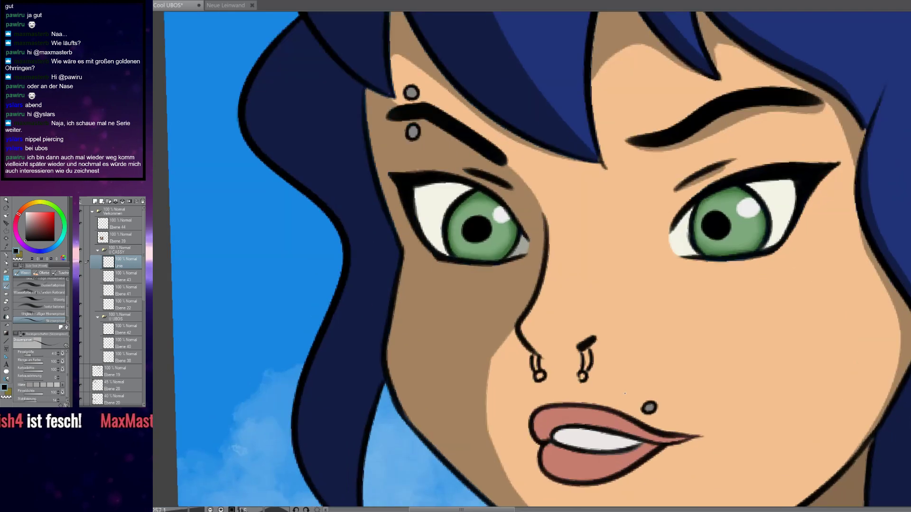
Undo the bar and ball under the nostril and redraw them as a slightly curved bar ending in a ball
key(ctrl+z)
key(ctrl+z)
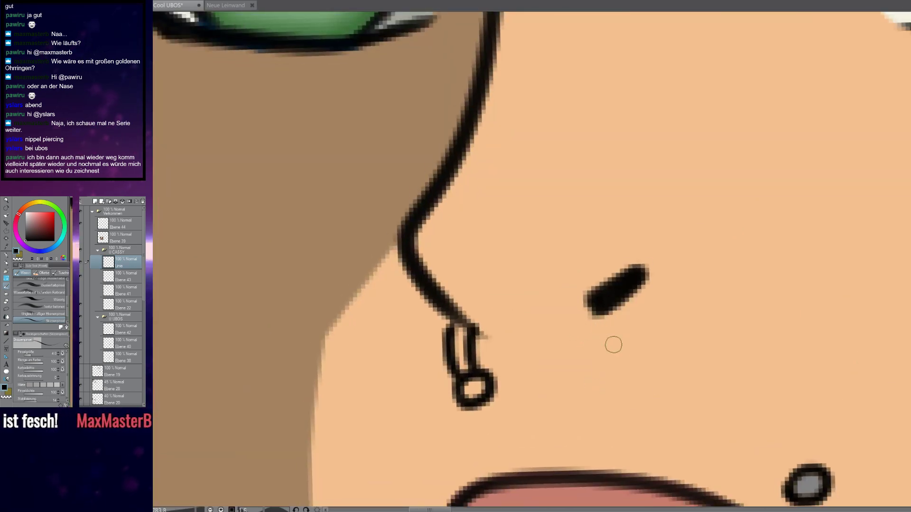
mouse_move(611, 320)
mouse_down()
mouse_move(617, 374)
mouse_move(604, 372)
mouse_move(637, 379)
mouse_move(608, 379)
mouse_up()
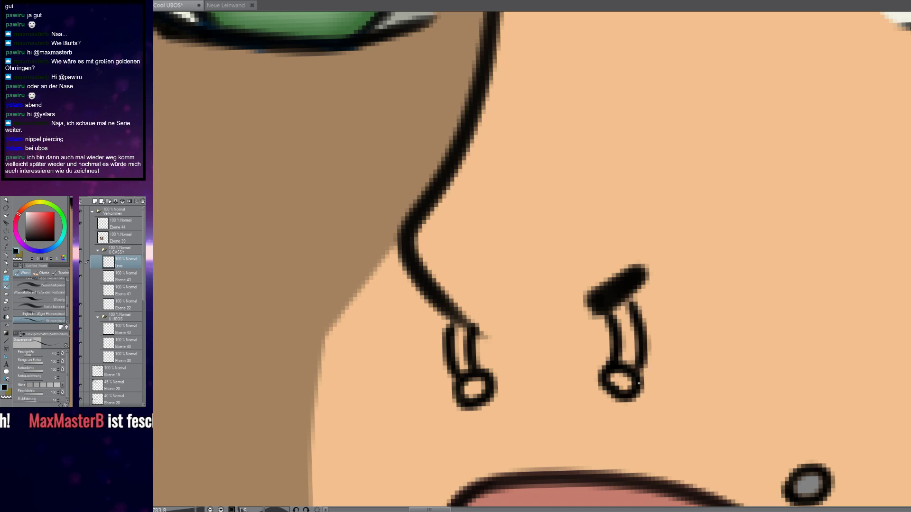
scroll(637, 379, down, 10)
scroll(554, 372, down, 1)
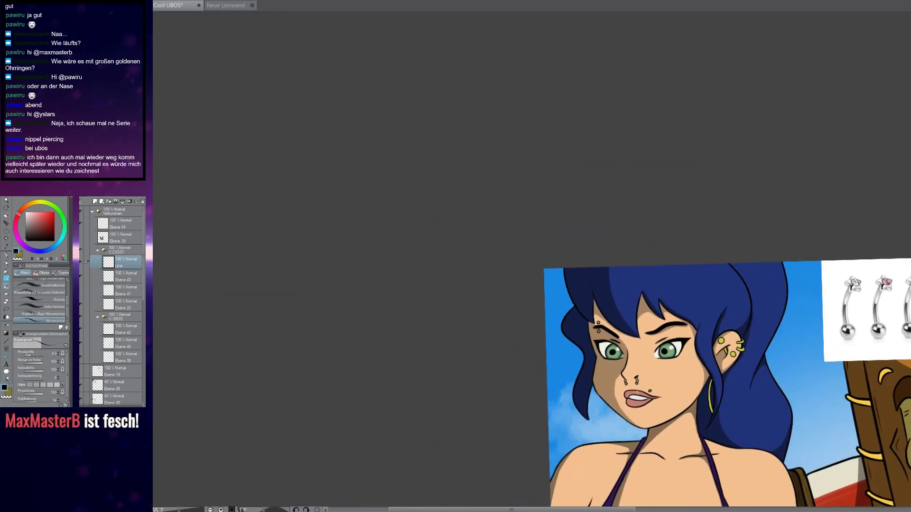
scroll(636, 389, up, 6)
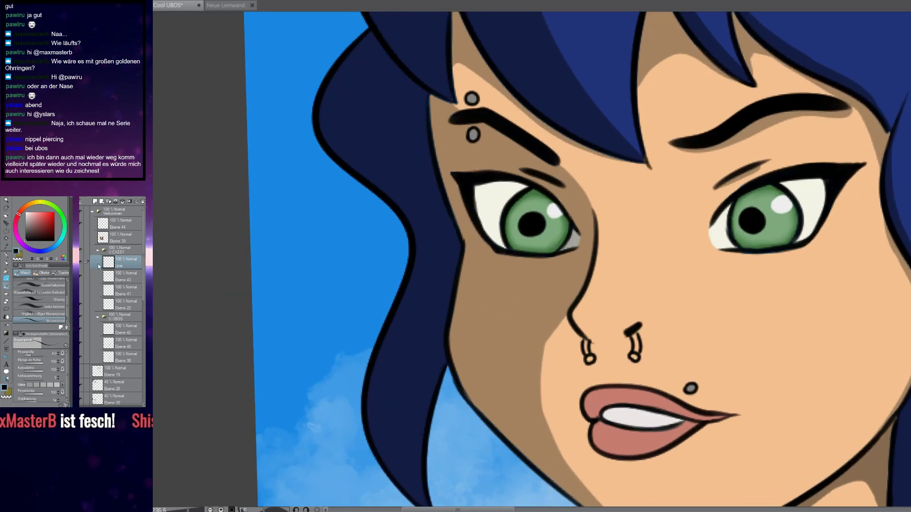
Auto-select the insides of both septum piercing bars and both balls on the line layer
key(w)
click(636, 344)
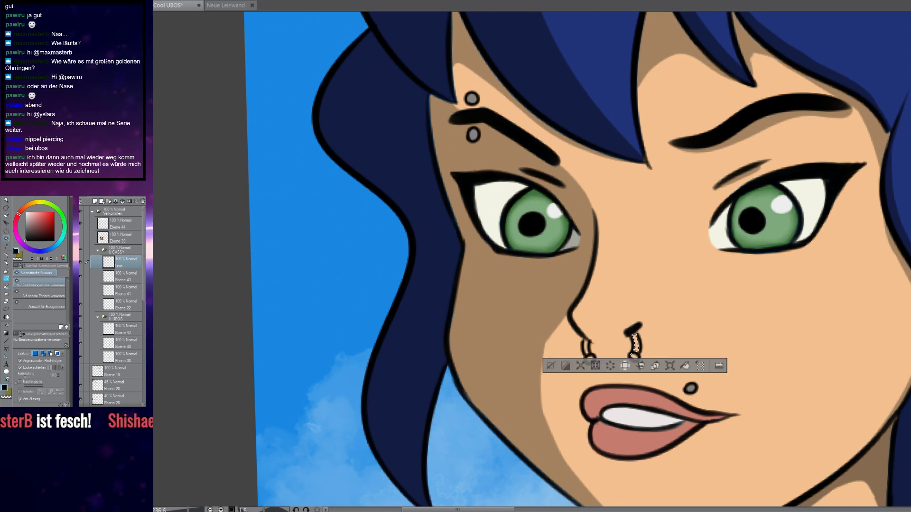
key(b)
scroll(620, 337, up, 3)
scroll(531, 260, up, 1)
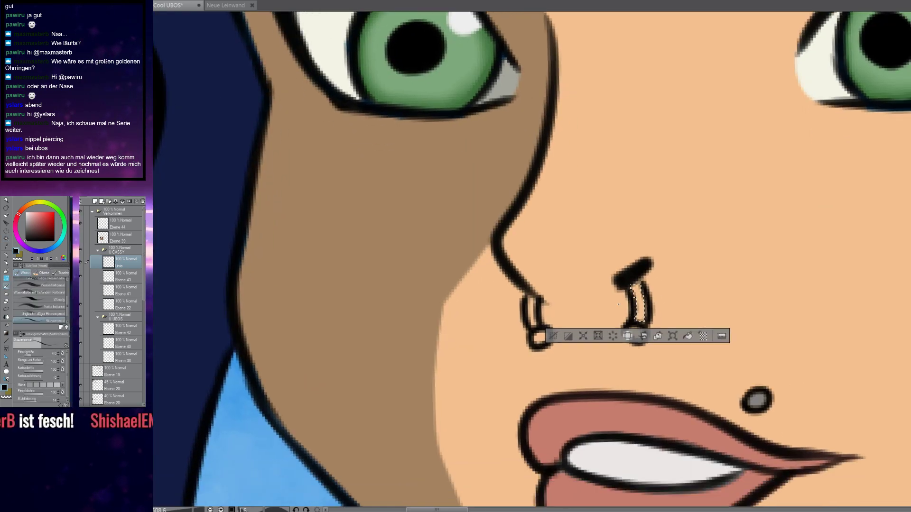
key(w)
shift+click(533, 313)
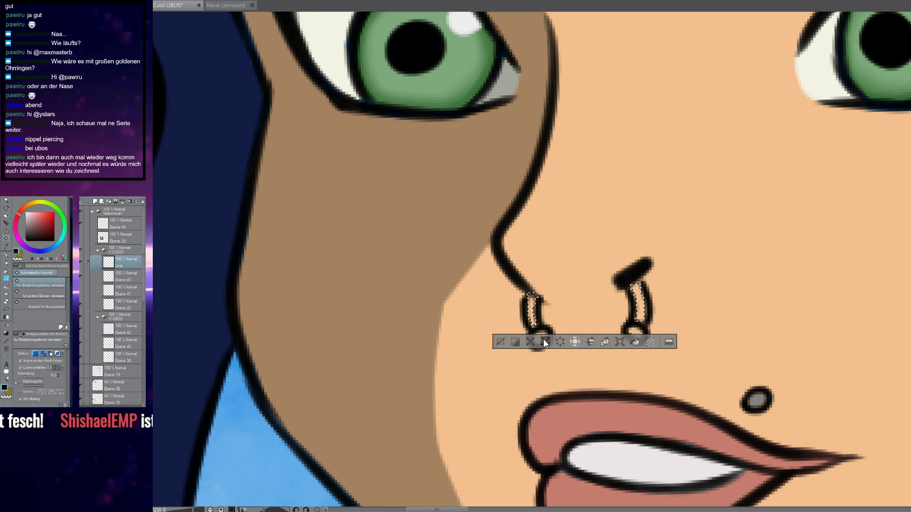
key(b)
drag(643, 291, 624, 232)
key(w)
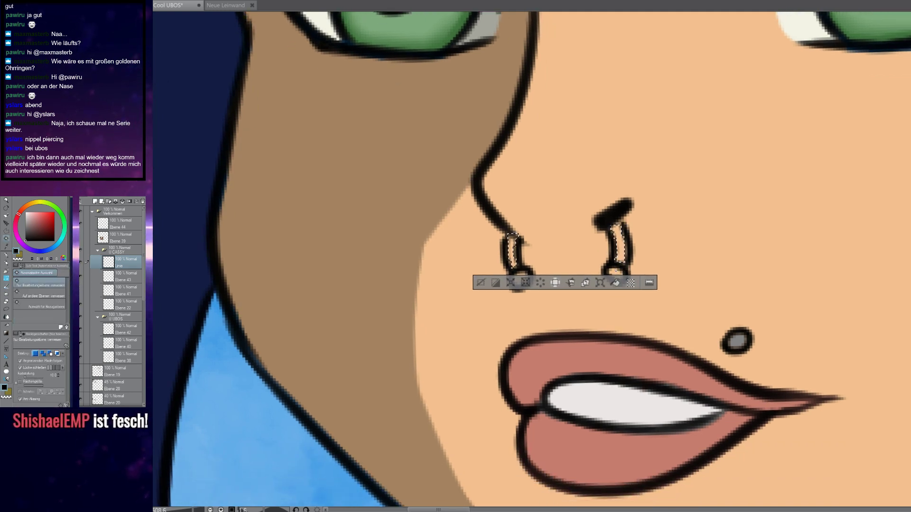
shift+click(617, 270)
key(b)
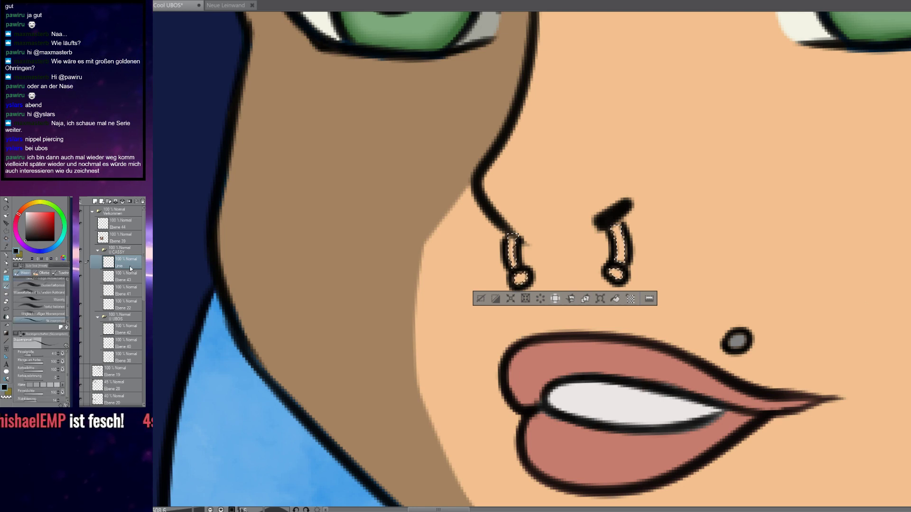
Fill the selected bars and balls with grey on the layer directly beneath the line layer, and clear the selection
click(125, 277)
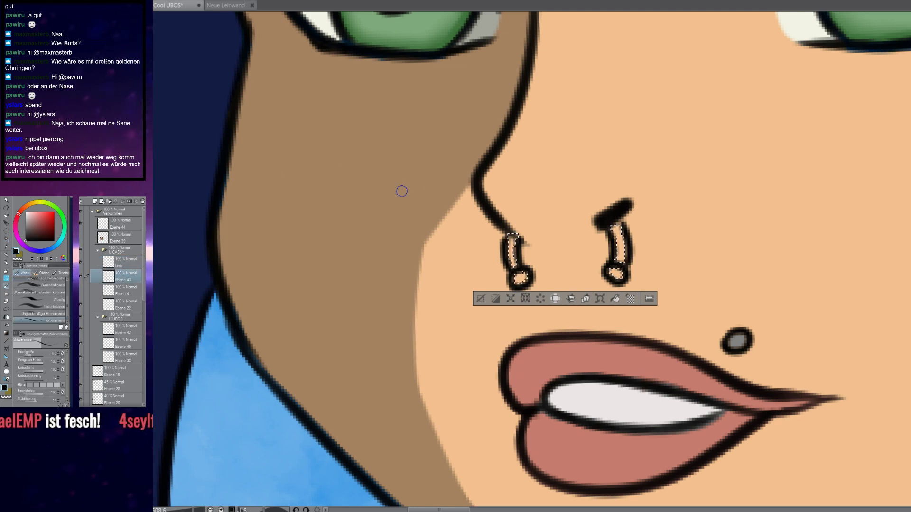
drag(346, 186, 415, 375)
drag(494, 403, 386, 202)
click(552, 353)
key(ctrl+d)
drag(608, 298, 524, 281)
scroll(595, 311, up, 10)
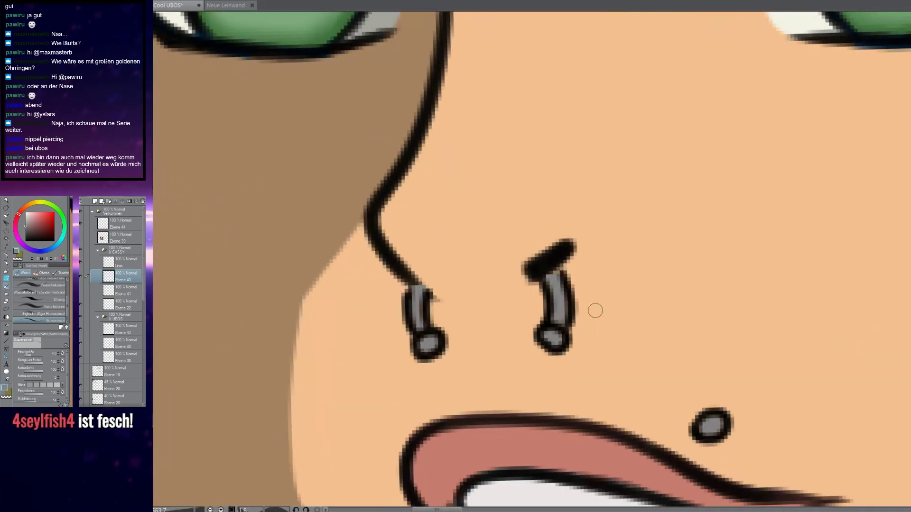
Touch up the black outlines on the line layer where the septum piercing bars meet the nose tip and the nostril
drag(560, 287, 593, 292)
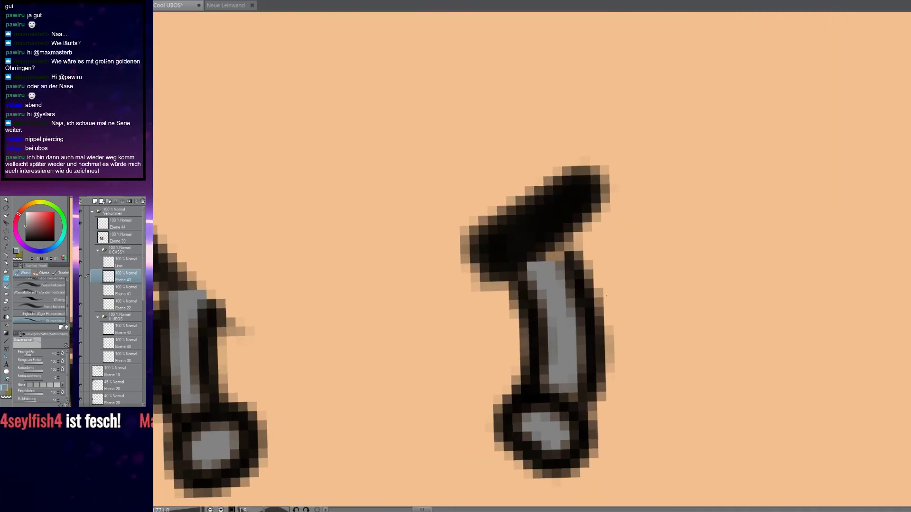
click(124, 262)
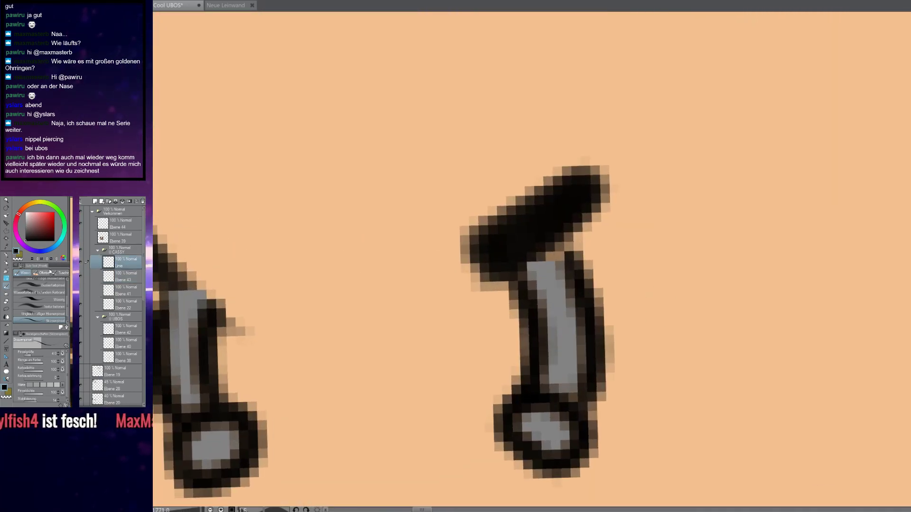
scroll(583, 261, up, 2)
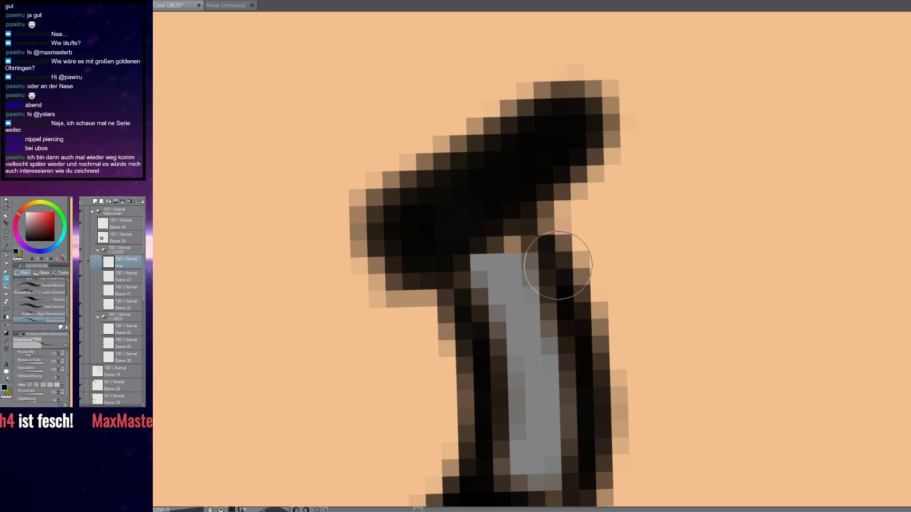
scroll(506, 300, down, 7)
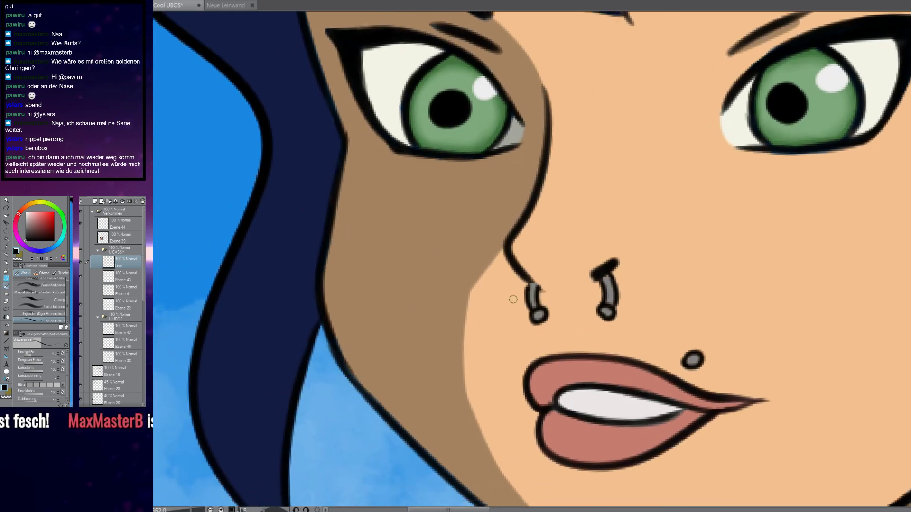
scroll(507, 300, up, 5)
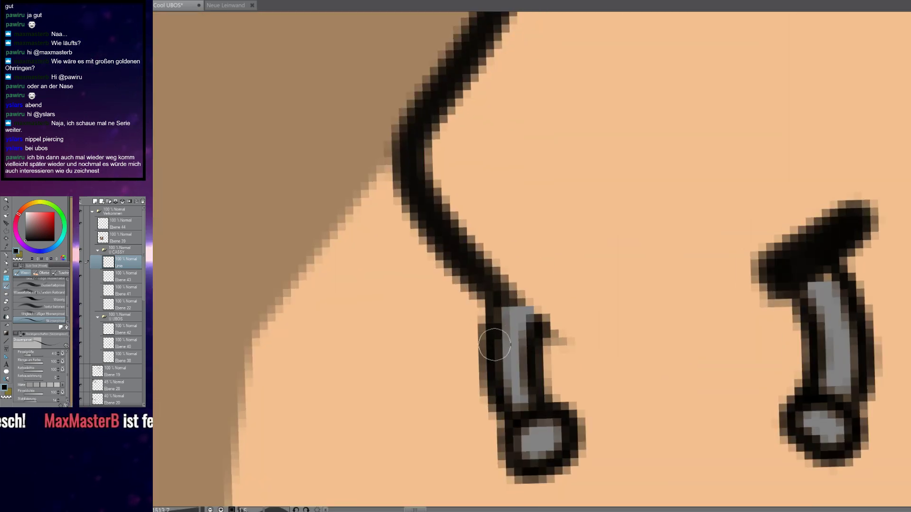
drag(535, 325, 506, 298)
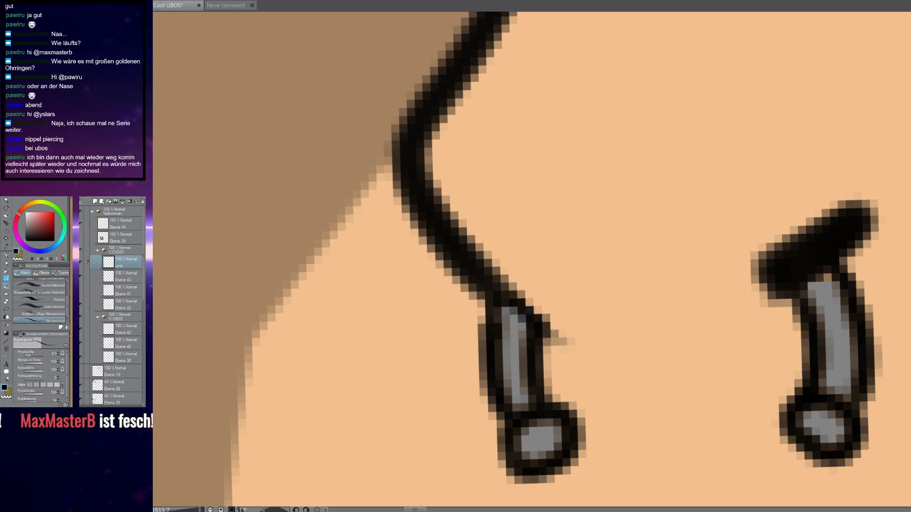
scroll(563, 330, down, 7)
scroll(555, 302, up, 4)
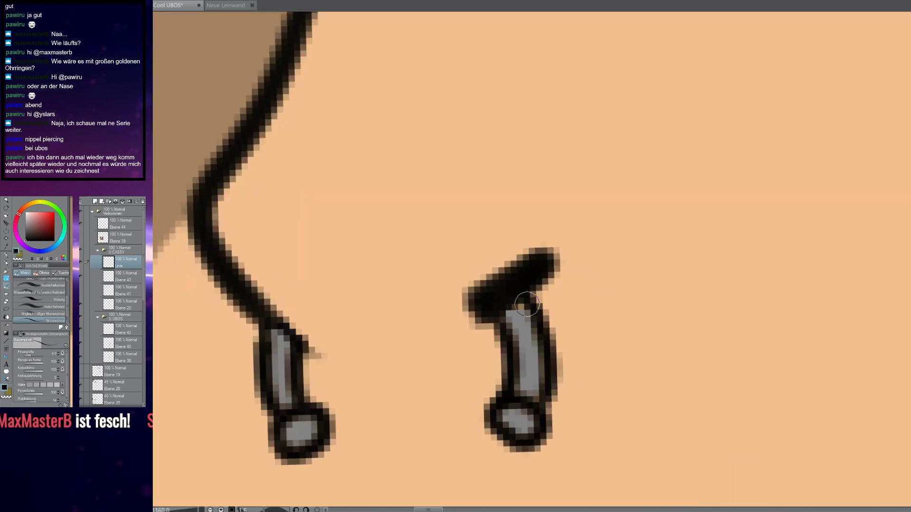
scroll(526, 306, down, 8)
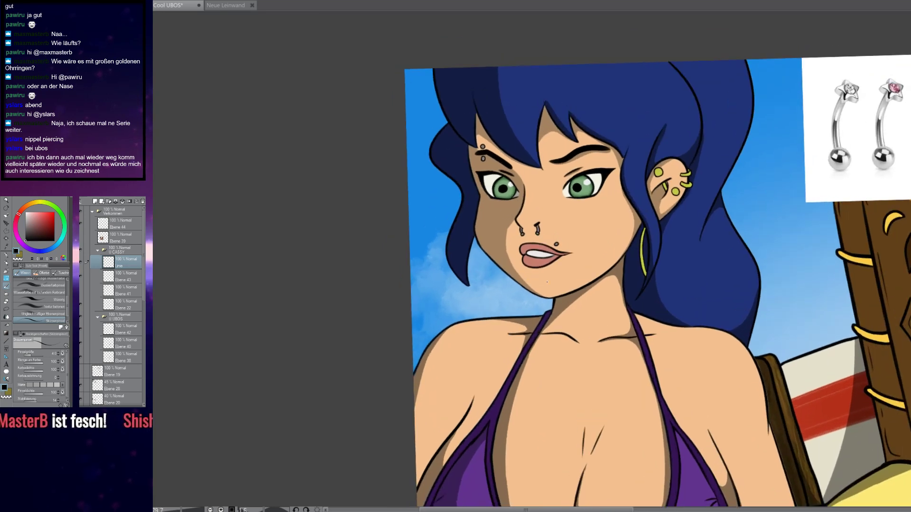
Try two small triangular spike piercings with short stubs beside the outer corner of the unshaded eye
scroll(538, 282, up, 6)
scroll(603, 255, up, 1)
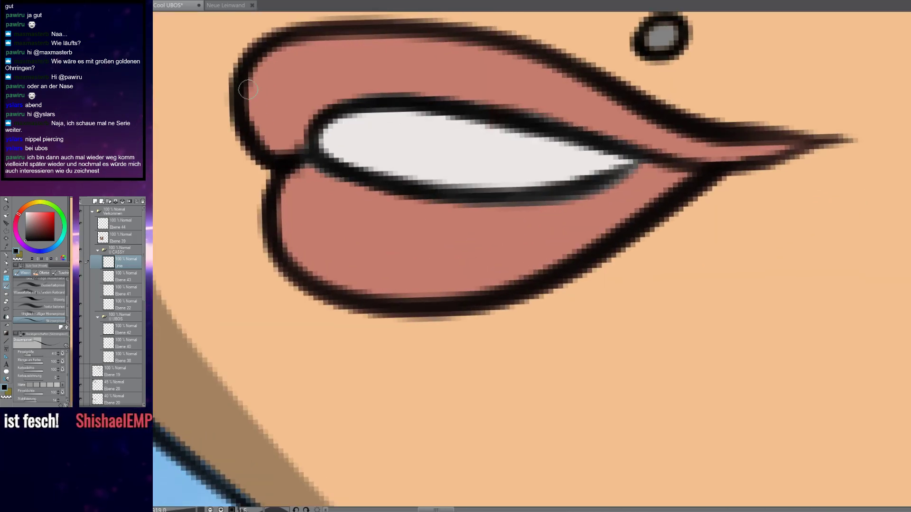
scroll(646, 340, down, 8)
scroll(611, 315, up, 8)
scroll(612, 315, up, 4)
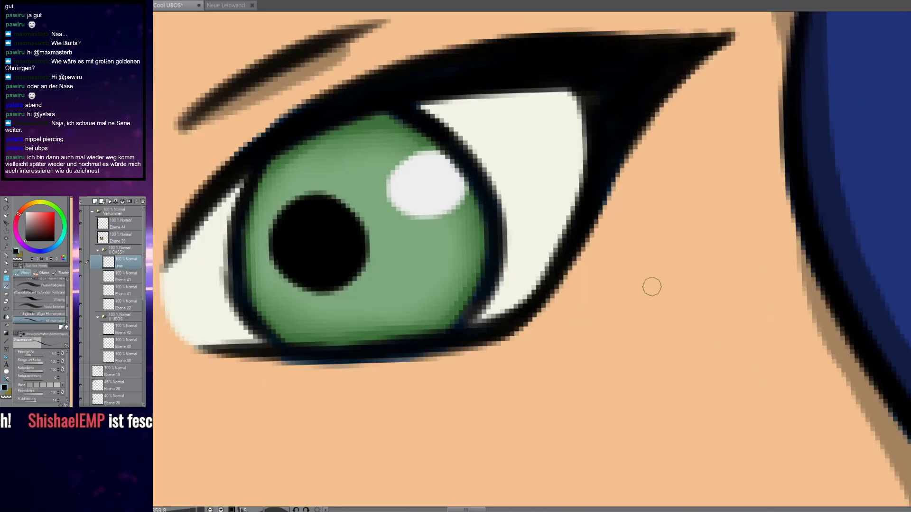
mouse_move(653, 286)
mouse_down()
mouse_move(669, 364)
mouse_move(618, 307)
mouse_move(619, 316)
mouse_move(655, 284)
mouse_up()
mouse_move(660, 192)
mouse_down()
mouse_move(660, 246)
mouse_move(738, 203)
mouse_move(658, 250)
mouse_up()
mouse_move(661, 212)
mouse_down()
mouse_move(645, 216)
mouse_move(646, 242)
mouse_up()
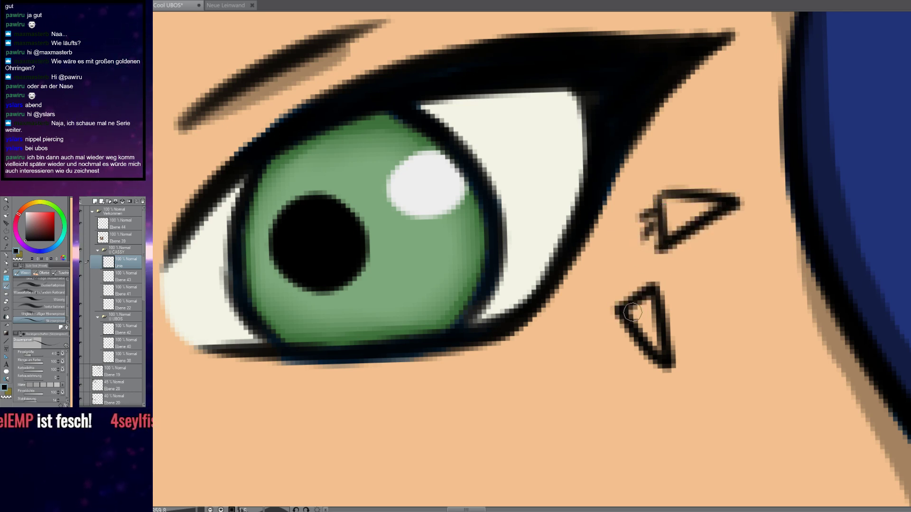
drag(628, 298, 640, 276)
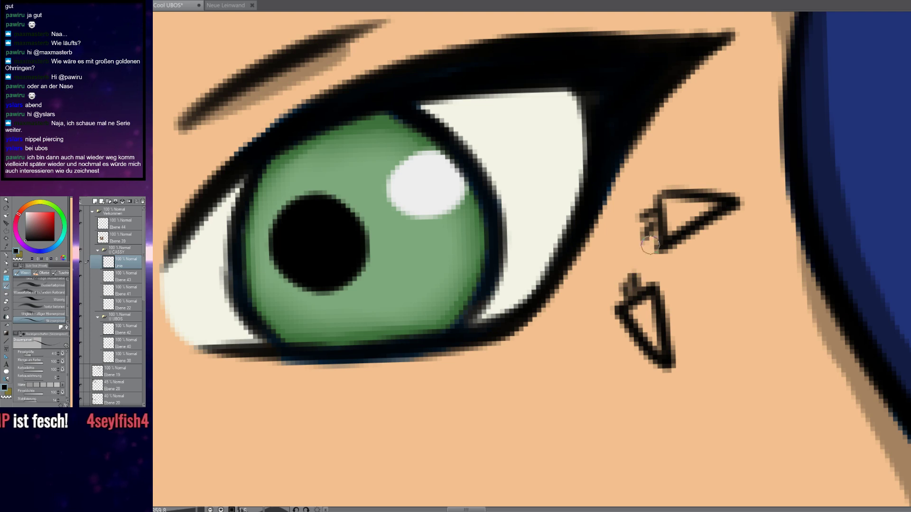
Judge the two spikes beside the eye against the whole face and remove them
scroll(667, 256, down, 10)
mouse_move(643, 223)
mouse_down()
mouse_move(680, 220)
mouse_move(666, 243)
mouse_move(689, 243)
mouse_move(633, 254)
mouse_move(658, 369)
mouse_up()
scroll(669, 255, up, 9)
key(e)
key(b)
scroll(673, 322, down, 10)
drag(673, 329, 674, 175)
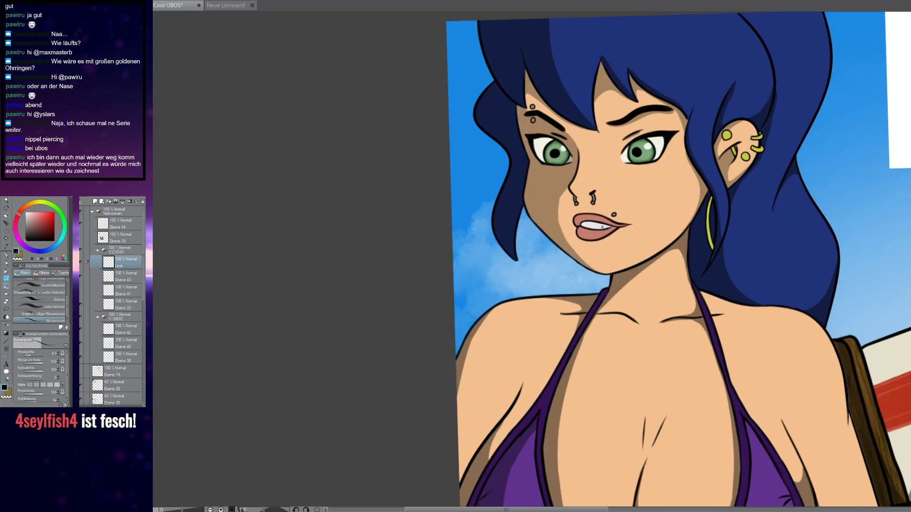
scroll(590, 264, up, 1)
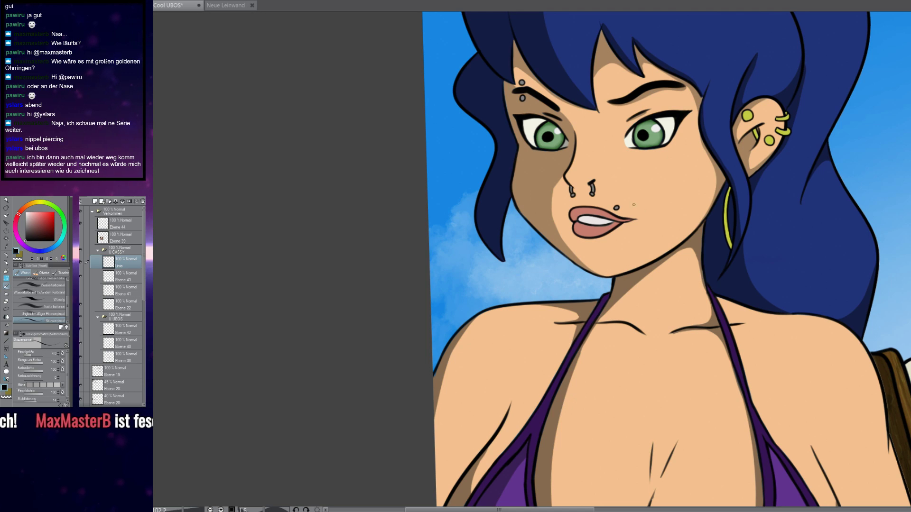
scroll(616, 215, up, 3)
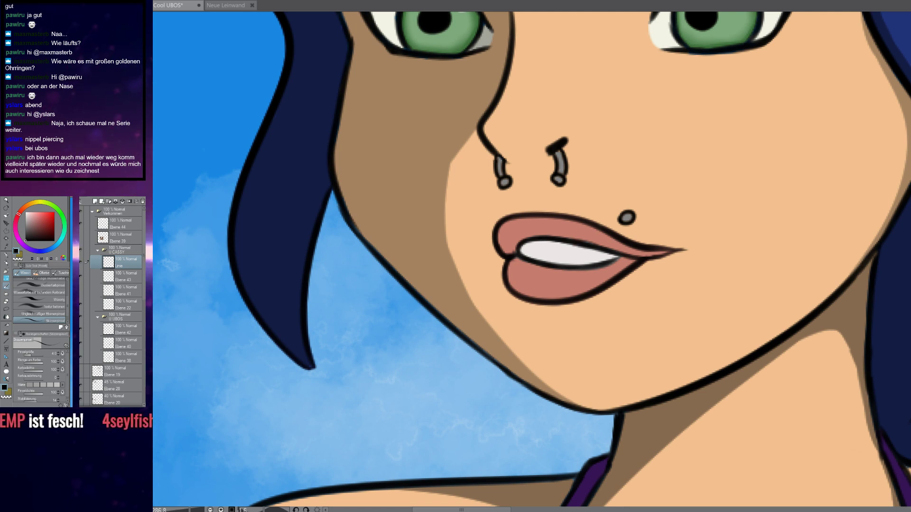
Paste the reference photo as a new layer, move it above the folder holding the line layer, and hide it
key(ctrl+v)
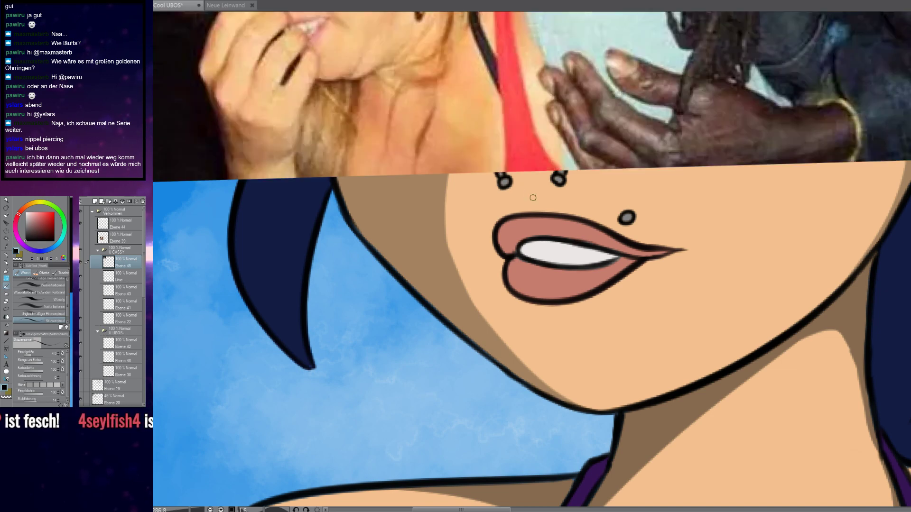
scroll(530, 199, down, 1)
drag(514, 79, 541, 355)
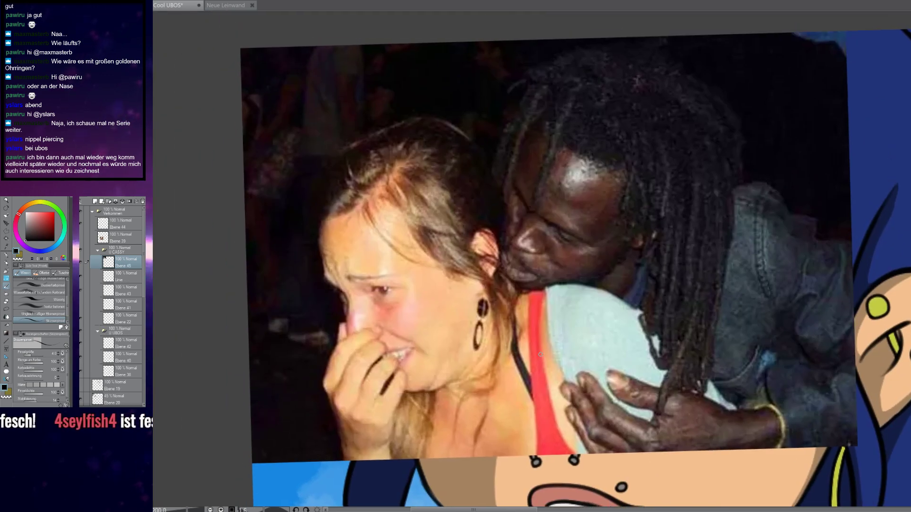
scroll(535, 303, down, 2)
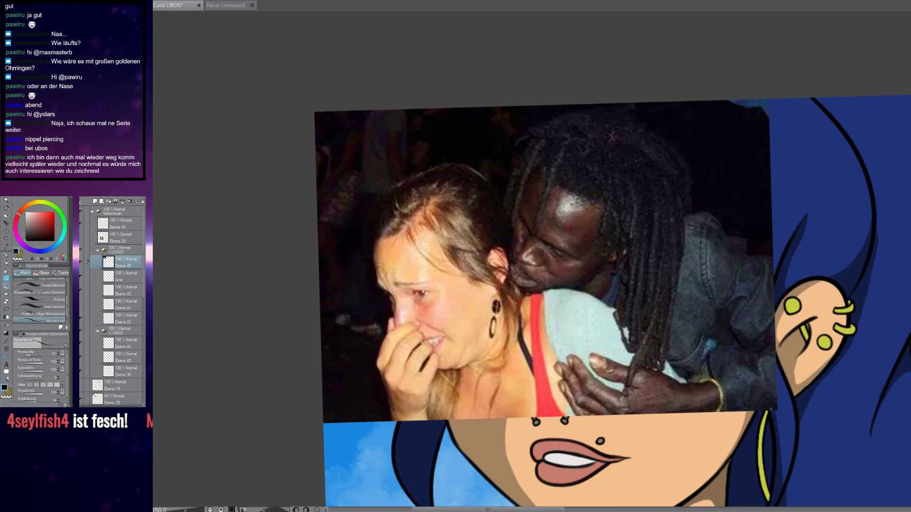
drag(125, 250, 124, 250)
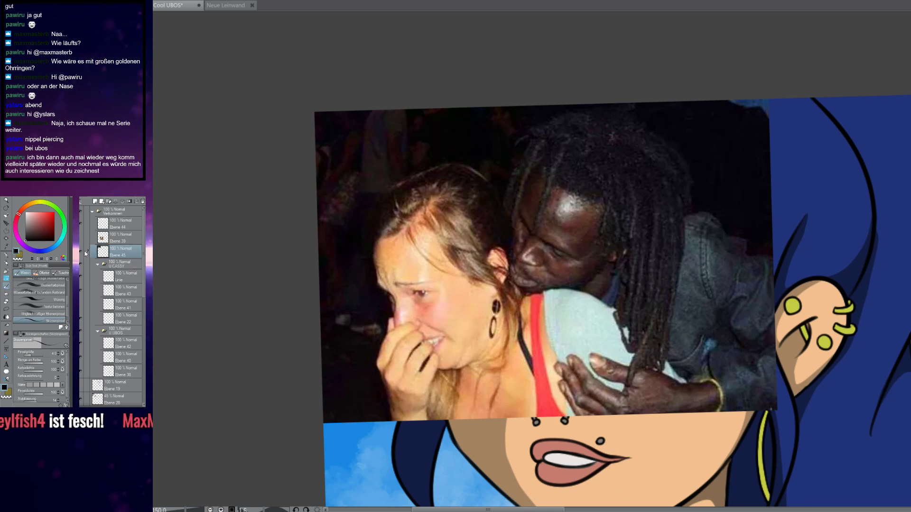
click(82, 253)
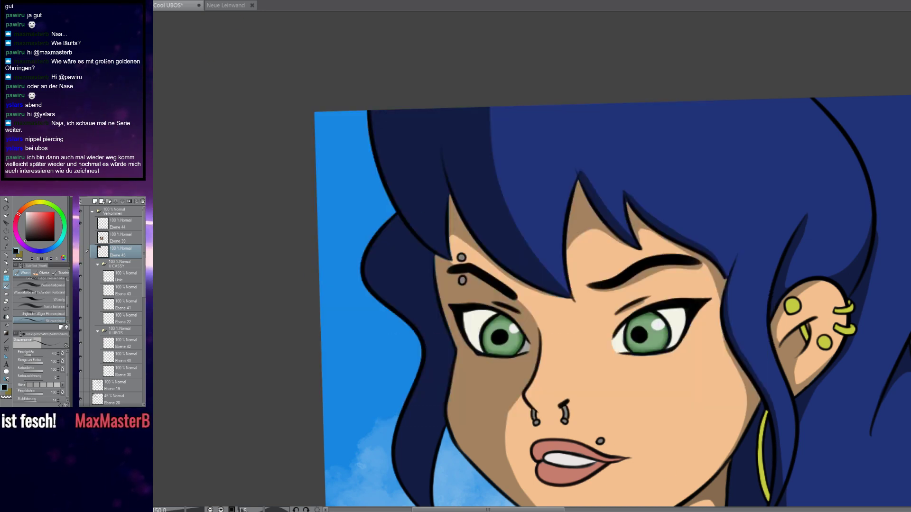
click(82, 254)
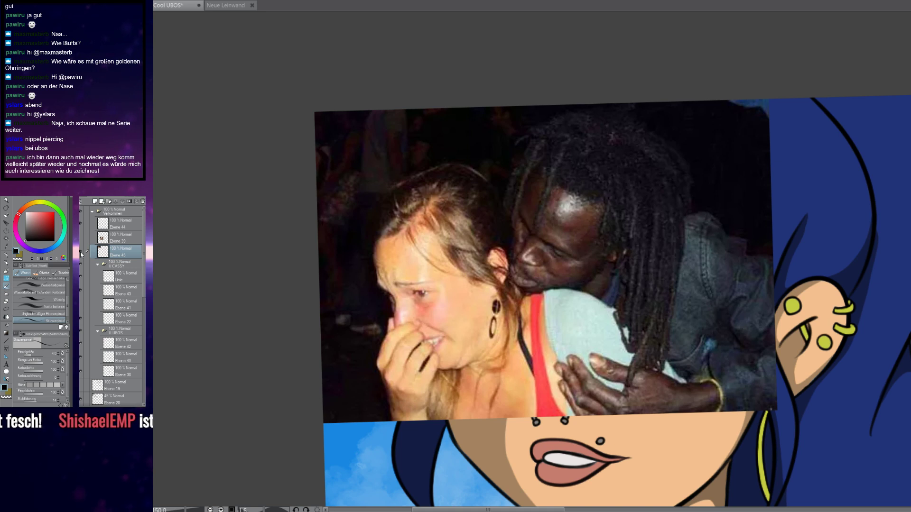
click(81, 253)
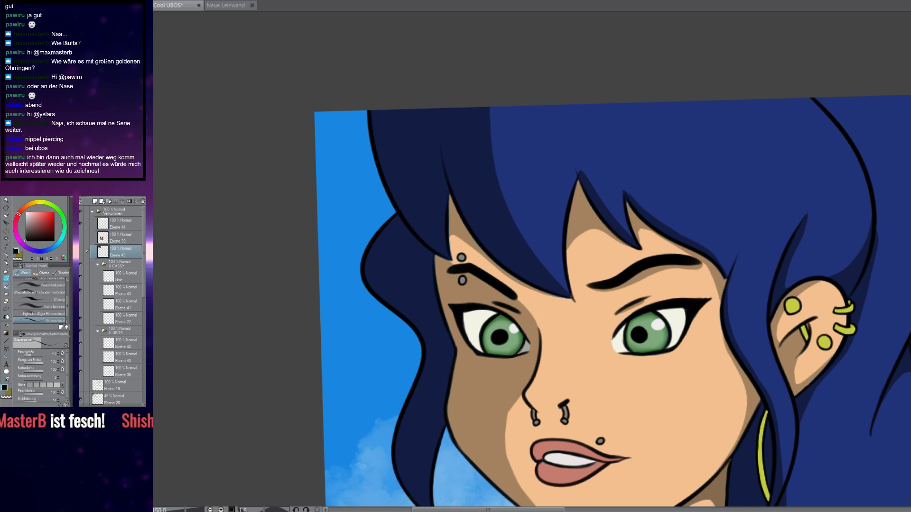
Try two curved black lines across the middle of the lower lip on the line layer as a lip ring outline
drag(606, 332, 573, 157)
scroll(571, 290, up, 4)
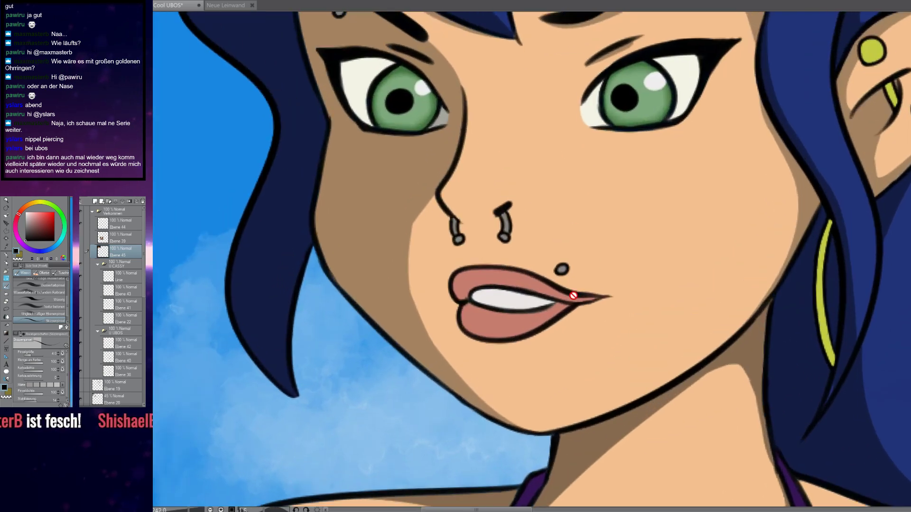
click(126, 279)
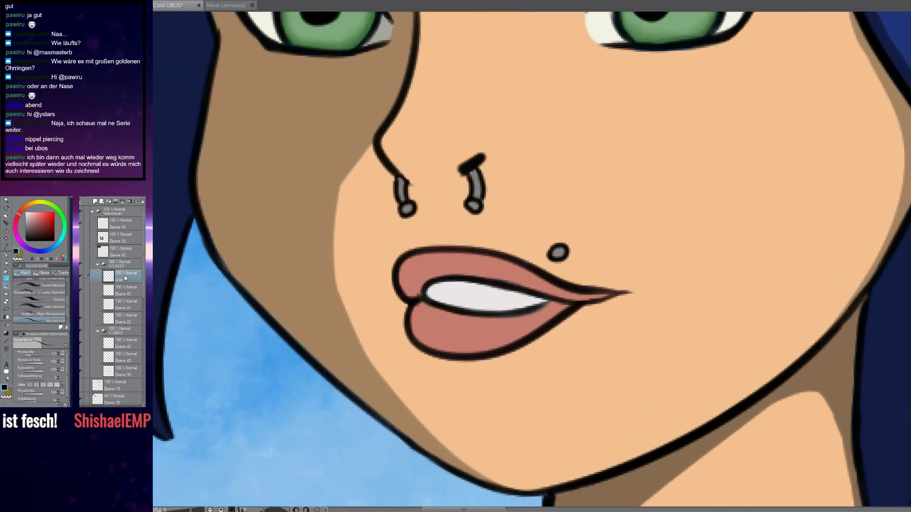
scroll(432, 341, up, 4)
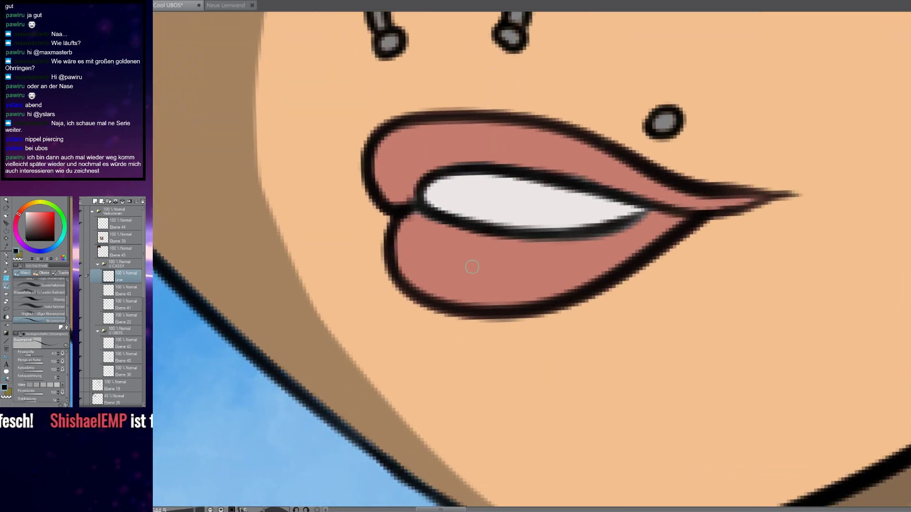
mouse_move(508, 230)
mouse_down()
mouse_move(477, 283)
mouse_move(493, 315)
mouse_up()
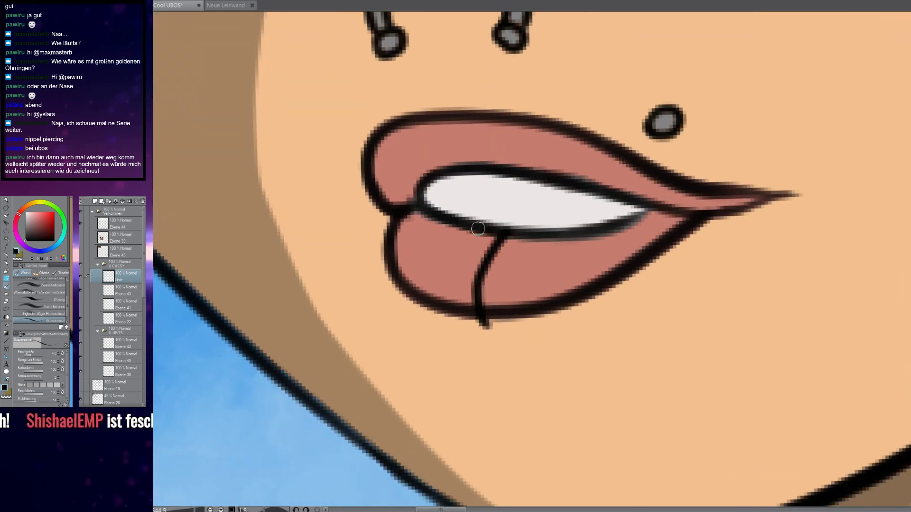
mouse_move(478, 229)
mouse_down()
mouse_move(454, 274)
mouse_move(460, 326)
mouse_up()
scroll(528, 372, down, 5)
scroll(476, 341, down, 1)
scroll(475, 341, up, 1)
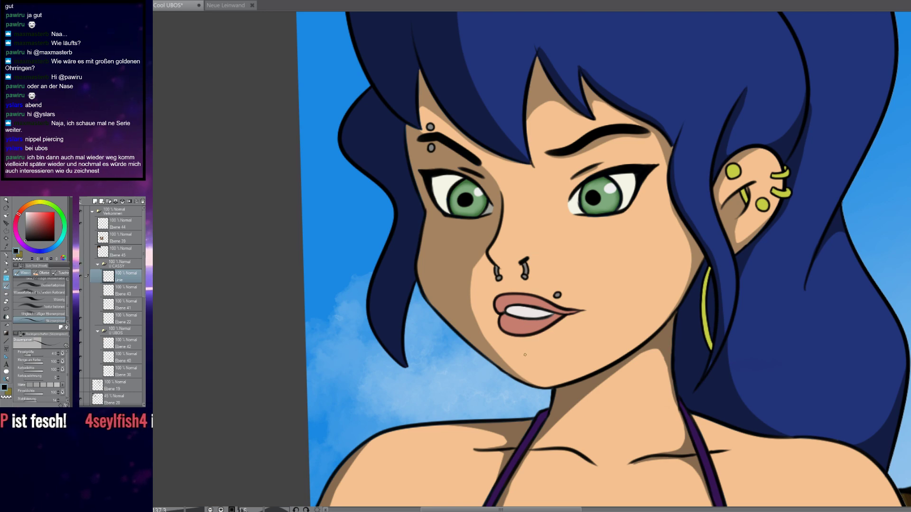
Try a labret piercing outline with a short bar and ball on the lower lip and a second ball just below it
scroll(483, 316, up, 6)
mouse_move(524, 350)
mouse_down()
mouse_move(517, 325)
mouse_move(549, 334)
mouse_move(511, 341)
mouse_up()
mouse_move(544, 217)
mouse_down()
mouse_move(538, 272)
mouse_move(521, 264)
mouse_move(550, 256)
mouse_up()
scroll(553, 237, down, 7)
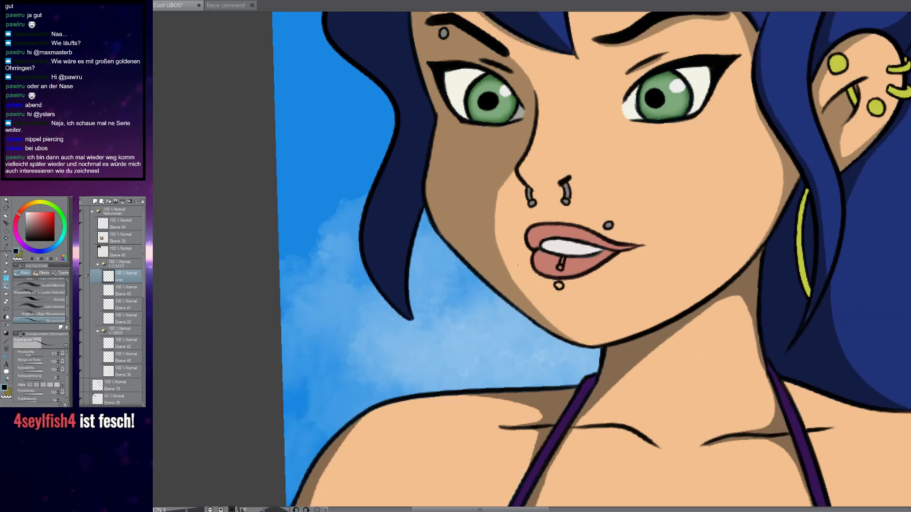
scroll(551, 252, up, 7)
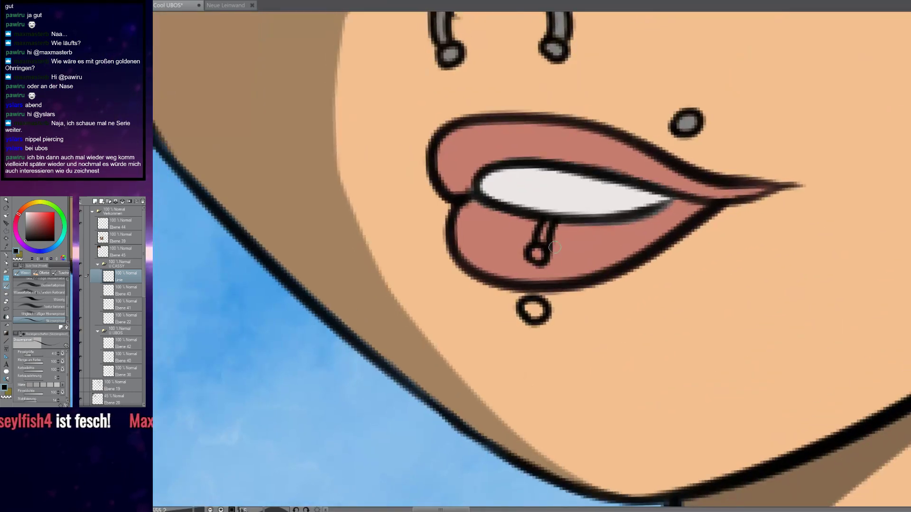
Undo the bar and ball on the lower lip, redraw them slightly larger, and judge them against the whole face
key(ctrl+z)
key(ctrl+z)
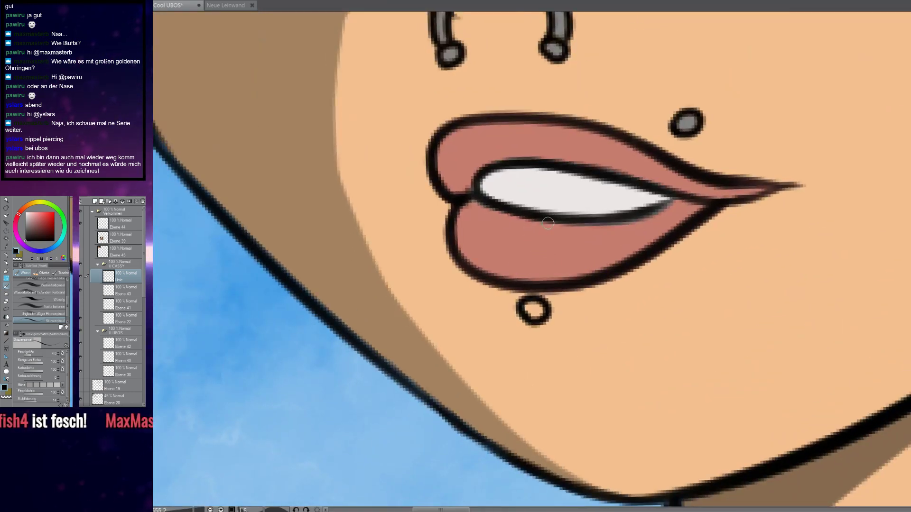
drag(554, 220, 540, 254)
mouse_move(533, 220)
mouse_down()
mouse_move(521, 243)
mouse_move(530, 263)
mouse_move(519, 254)
mouse_move(545, 254)
mouse_move(522, 256)
mouse_up()
scroll(534, 269, down, 7)
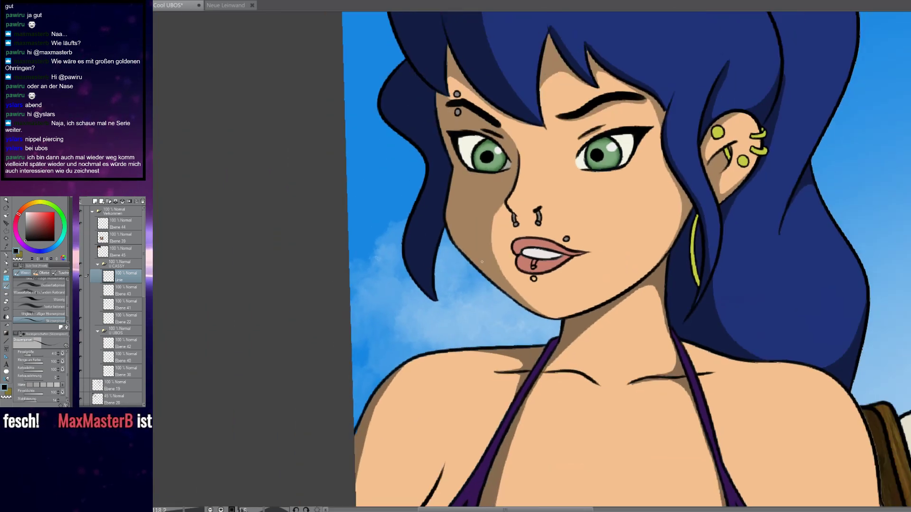
scroll(470, 259, down, 1)
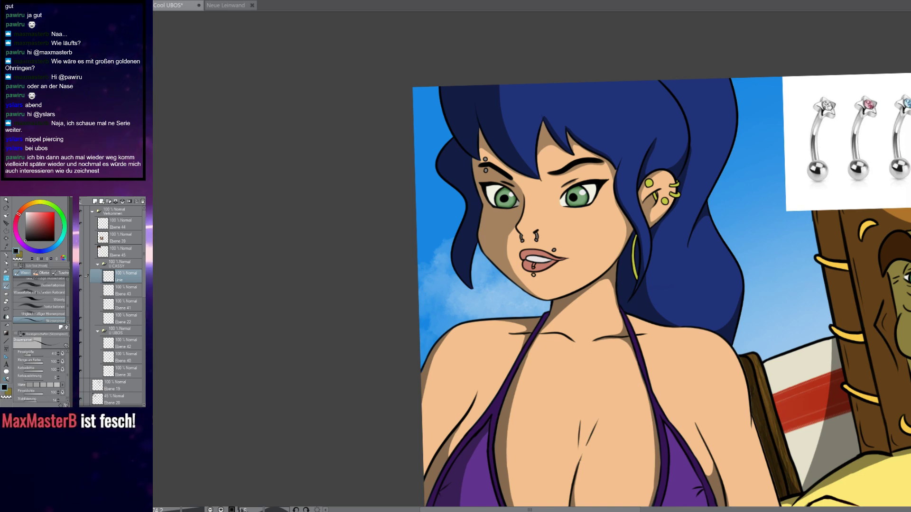
Erase the bar and both balls of the labret piercing from the lower lip and chin
scroll(507, 283, up, 8)
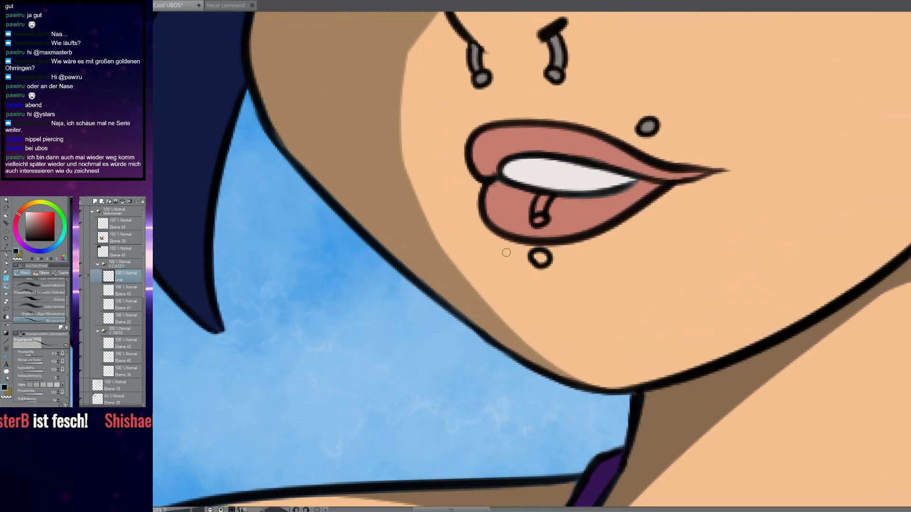
key(e)
mouse_move(541, 192)
mouse_down()
mouse_move(530, 255)
mouse_move(545, 273)
mouse_move(565, 266)
mouse_up()
Outline a curved open ring in black around the lower lip near the mouth corner, with a small ball at its end
key(b)
scroll(648, 231, up, 3)
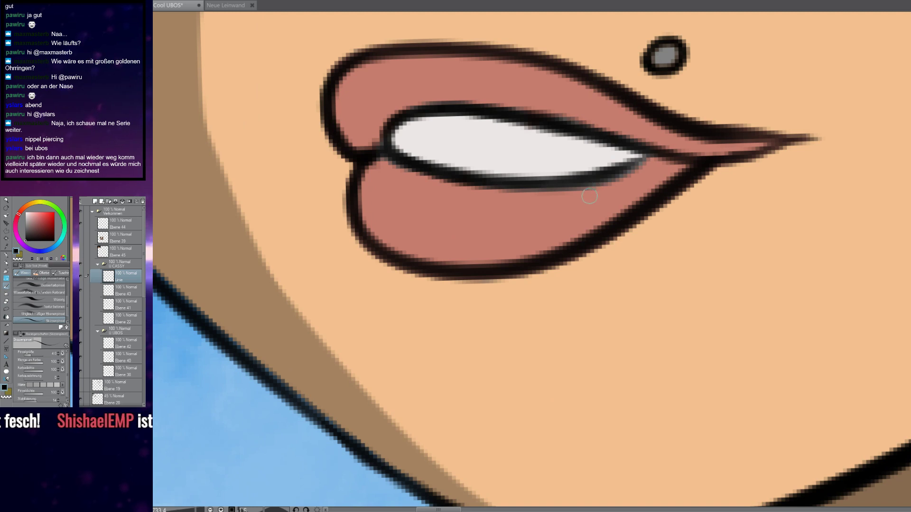
scroll(434, 157, up, 3)
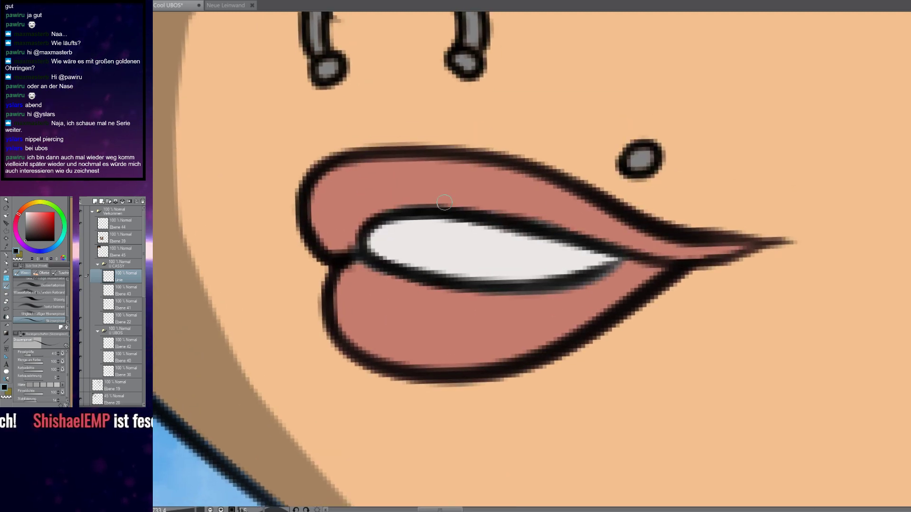
mouse_move(558, 292)
mouse_down()
mouse_move(492, 220)
mouse_move(529, 240)
mouse_move(496, 291)
mouse_up()
mouse_move(515, 197)
mouse_down()
mouse_move(558, 232)
mouse_move(545, 308)
mouse_move(503, 301)
mouse_move(497, 284)
mouse_move(465, 279)
mouse_move(491, 279)
mouse_up()
scroll(529, 296, down, 2)
scroll(529, 296, up, 10)
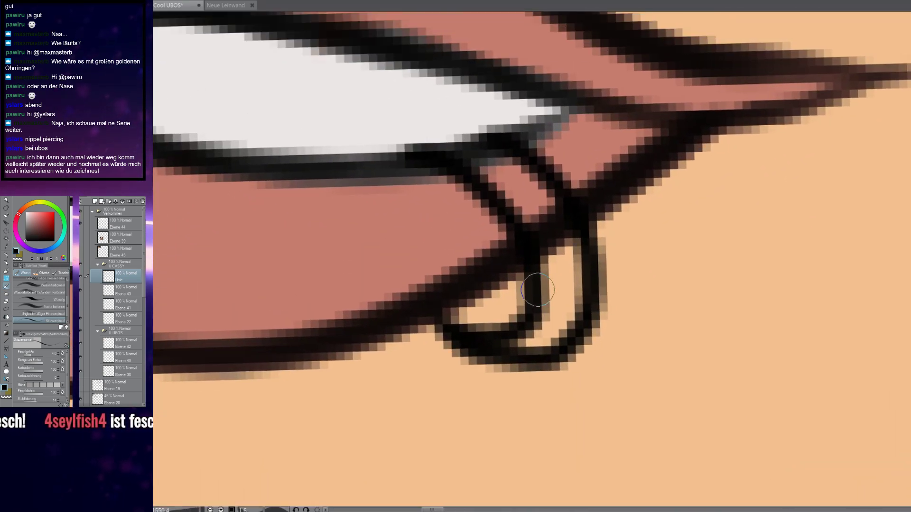
mouse_move(496, 323)
mouse_down()
mouse_move(476, 296)
mouse_move(498, 323)
mouse_move(480, 313)
mouse_move(465, 332)
mouse_move(455, 322)
mouse_up()
scroll(456, 323, down, 10)
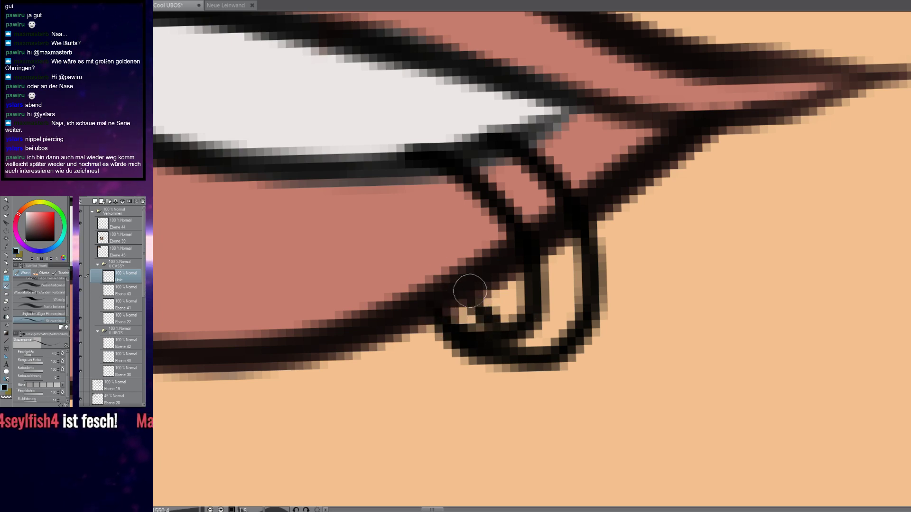
Select the inside of the lip ring and its end, fill it with the sampled piercing grey on the layer directly beneath the line layer, and deselect
scroll(479, 294, up, 8)
key(w)
click(540, 284)
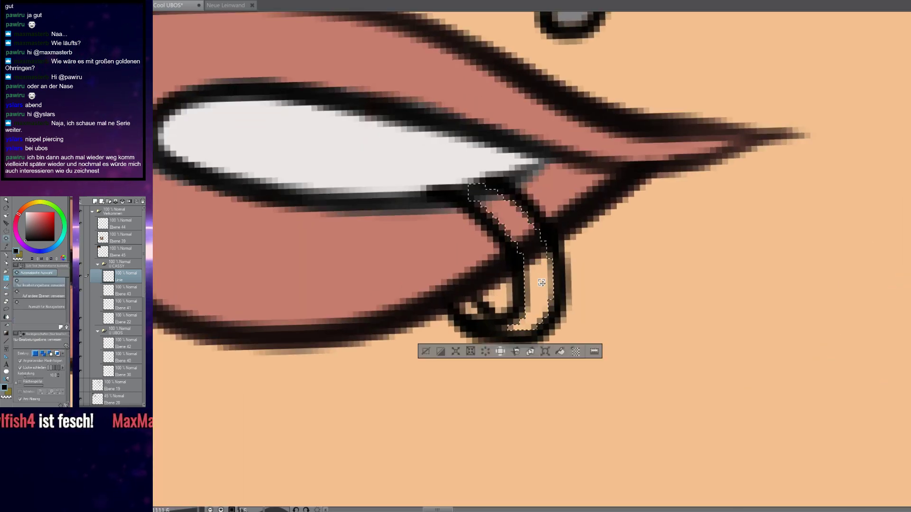
shift+click(470, 311)
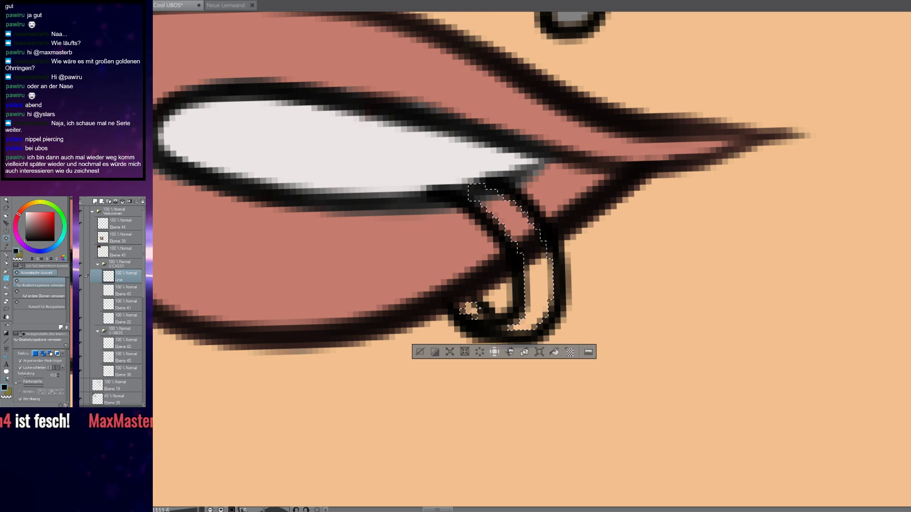
key(b)
click(121, 290)
drag(455, 178, 449, 340)
alt+click(557, 182)
drag(464, 389, 431, 250)
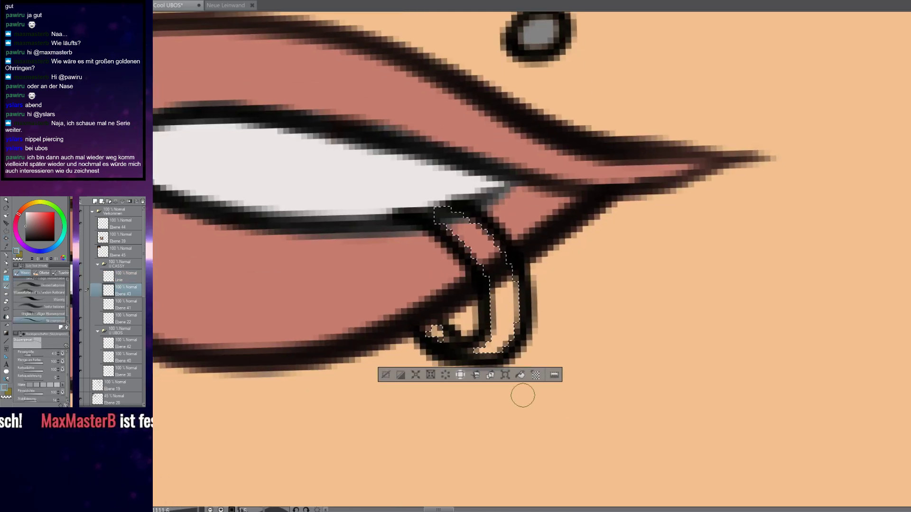
click(520, 374)
key(ctrl+d)
drag(555, 284, 526, 271)
scroll(526, 272, down, 3)
Remove the grey fill from the lip ring and clear the selection
scroll(539, 267, up, 4)
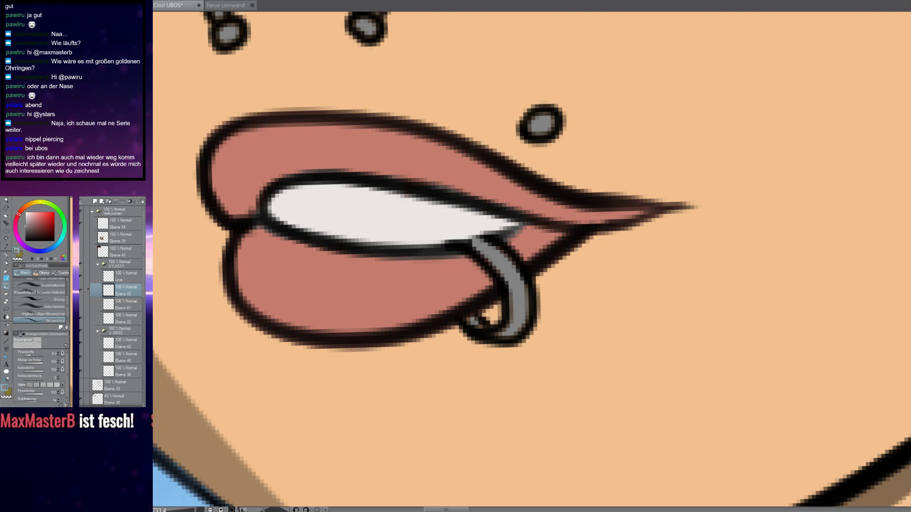
scroll(519, 355, up, 2)
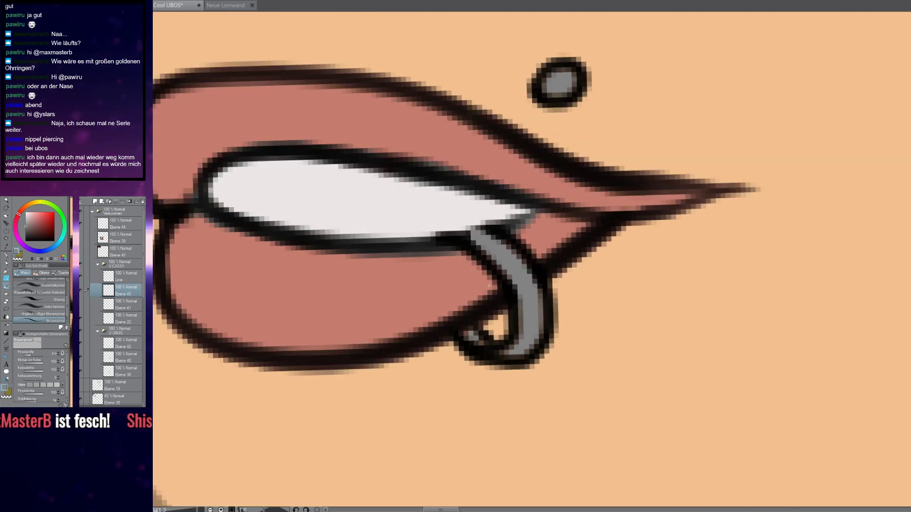
click(504, 274)
key(Delete)
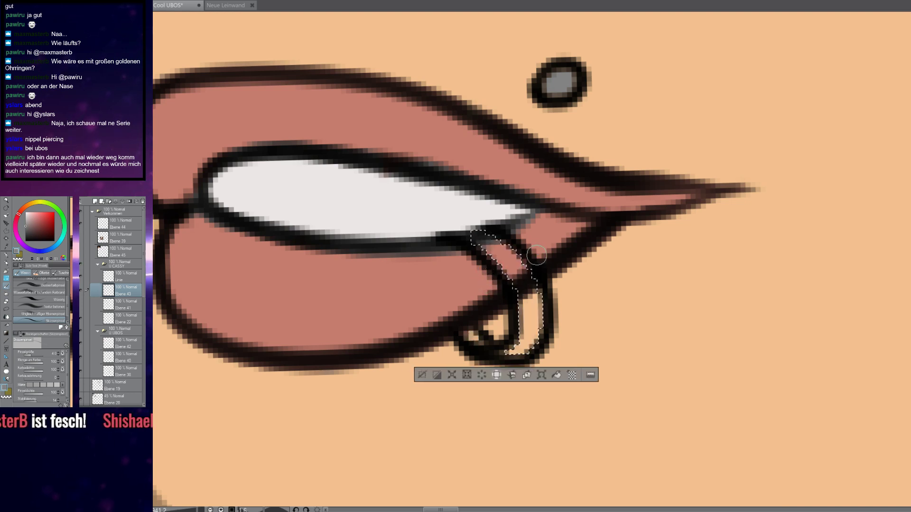
key(ctrl+d)
Erase the upper end of the ring outline on the line layer so it no longer reaches the mouth opening
scroll(500, 262, up, 3)
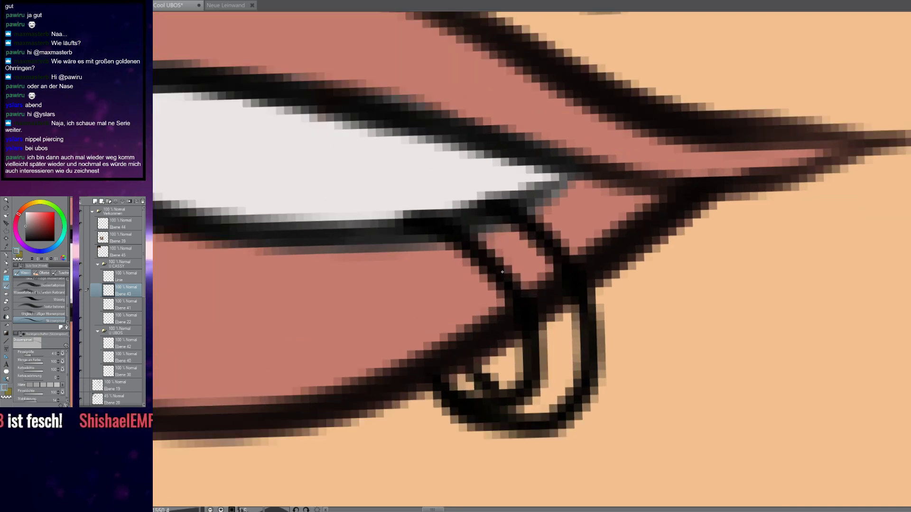
key(e)
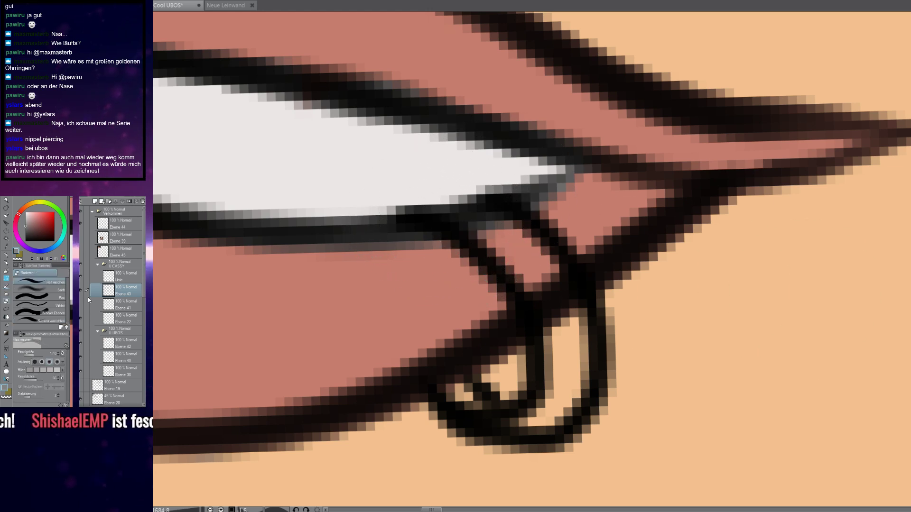
click(122, 276)
mouse_move(495, 211)
mouse_down()
mouse_move(425, 204)
mouse_move(496, 181)
mouse_up()
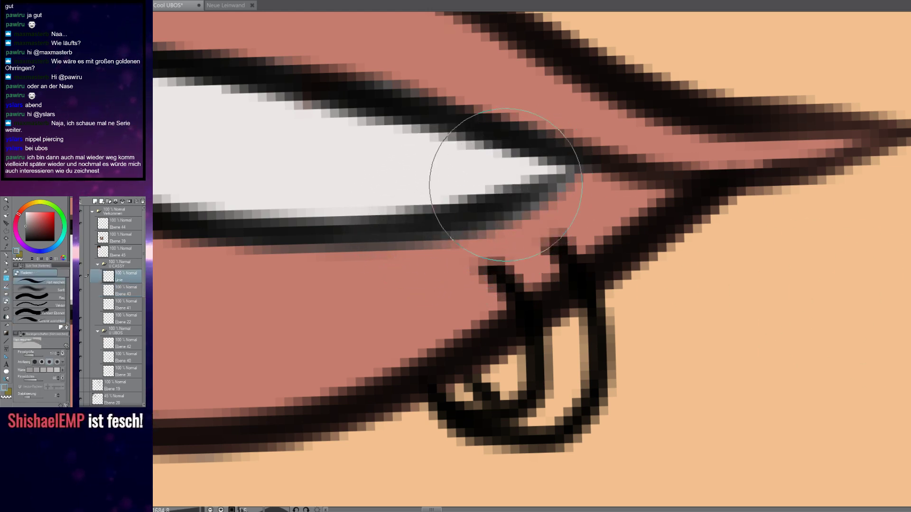
Close the shortened top of the ring on the lower lip with a rounded black outline
key(b)
drag(494, 274, 481, 270)
key(ctrl+z)
key(ctrl+z)
click(25, 241)
mouse_move(501, 277)
mouse_down()
mouse_move(479, 260)
mouse_move(532, 232)
mouse_move(560, 251)
mouse_move(490, 263)
mouse_move(526, 247)
mouse_up()
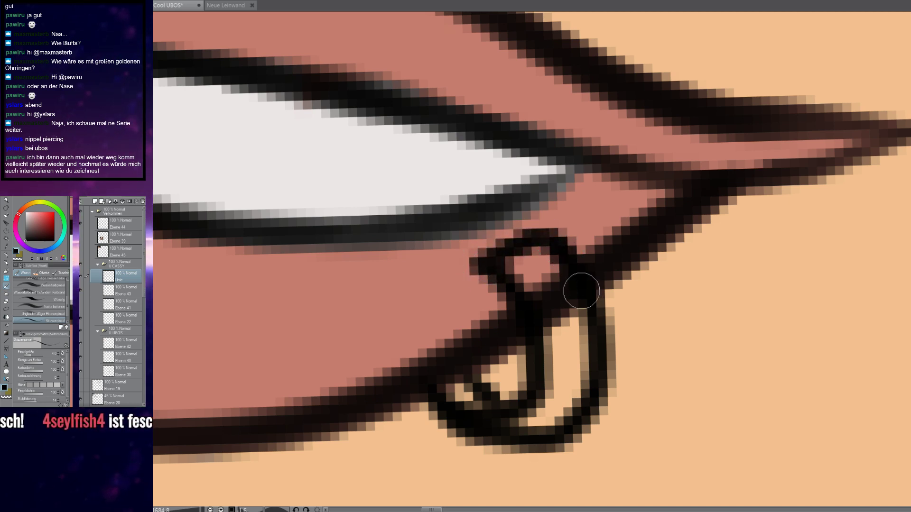
drag(630, 329, 510, 288)
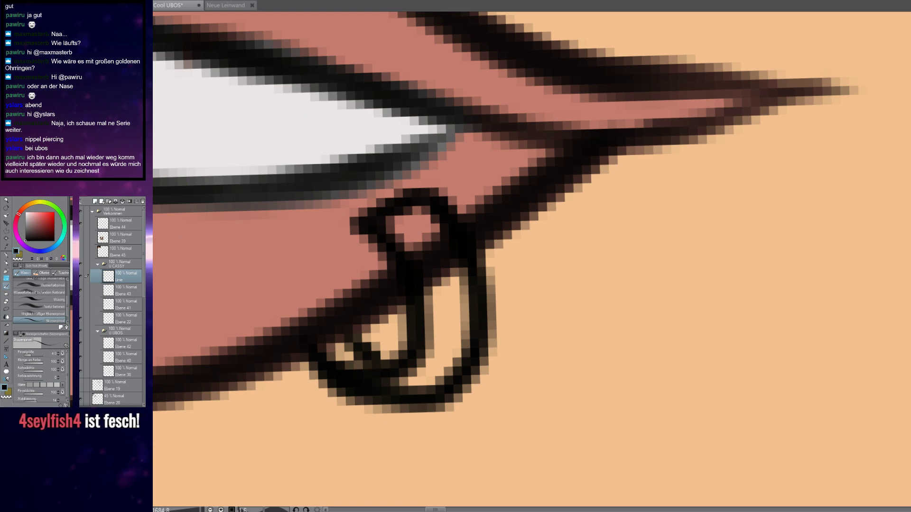
Select the inside of the lip ring's main band with Auto Select on the line layer, leaving the outline itself unselected
key(w)
click(391, 383)
shift+click(390, 353)
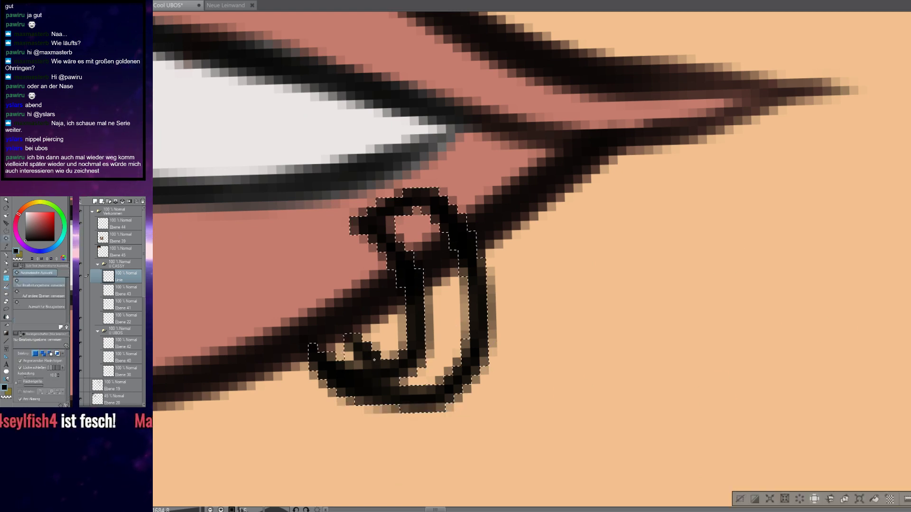
key(b)
key(ctrl+z)
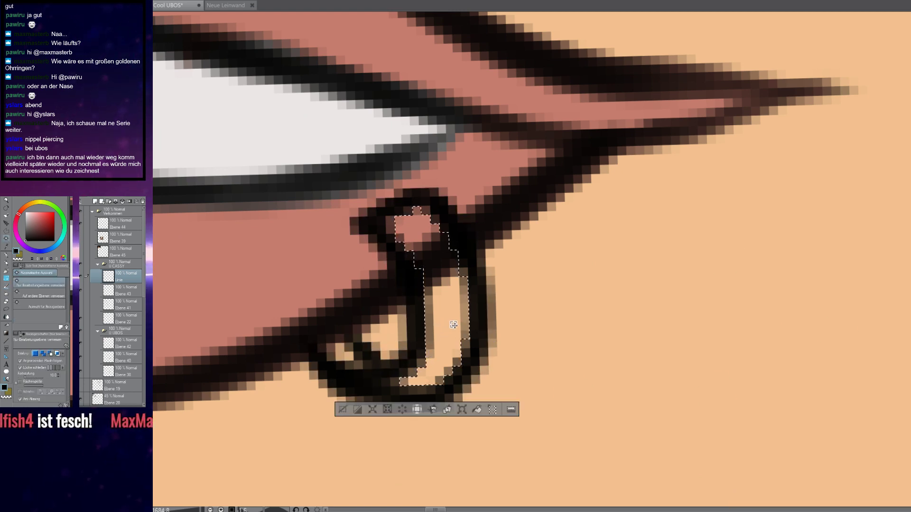
Fill the selected lip ring band with the grey sampled from the ball above the lip, on the layer beneath the line layer, and deselect
click(128, 291)
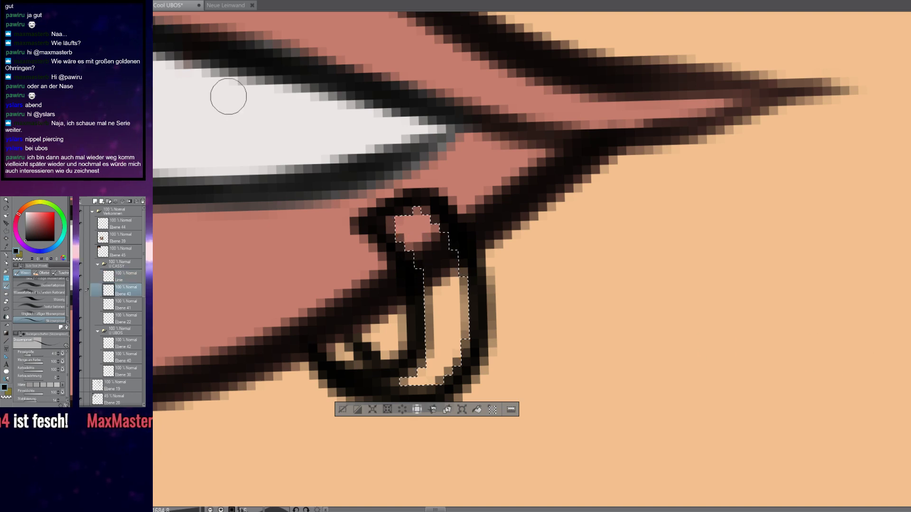
drag(347, 93, 362, 179)
drag(380, 158, 382, 196)
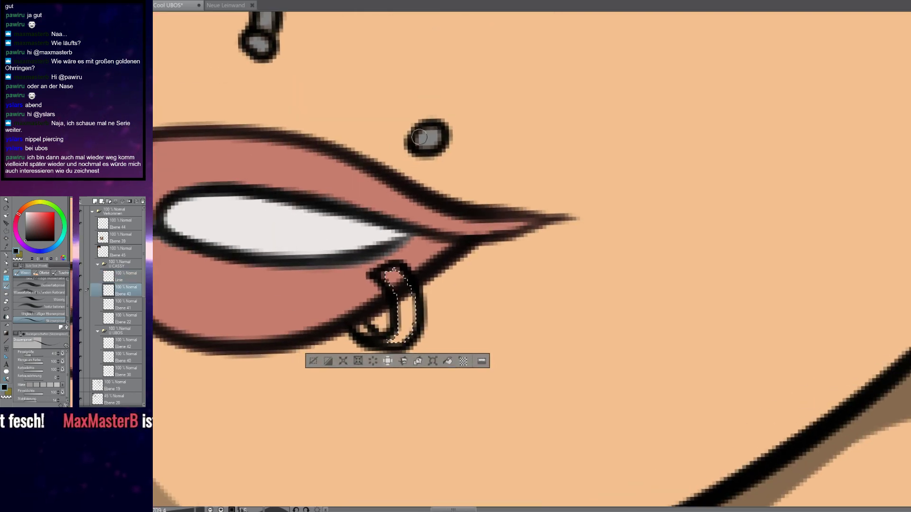
drag(375, 297, 396, 179)
scroll(389, 178, up, 4)
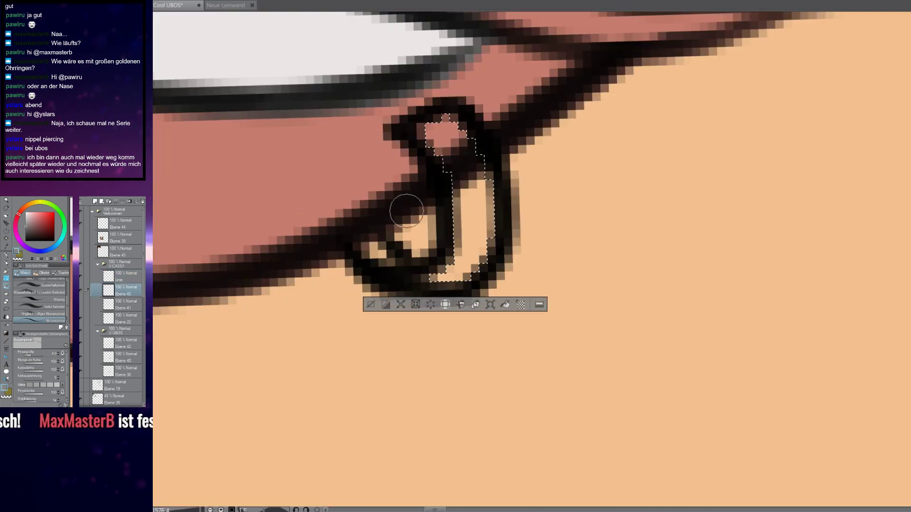
click(505, 304)
key(ctrl+d)
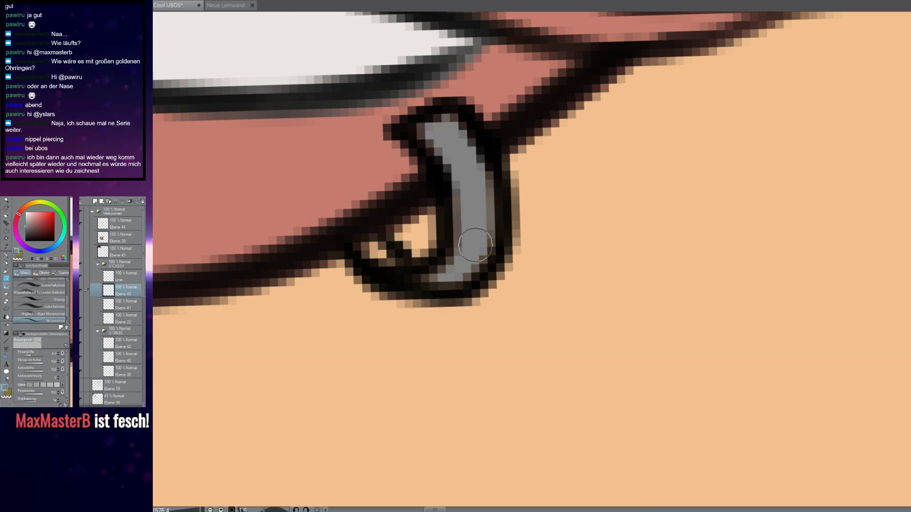
Paint the small open end of the lip ring in the same grey with the brush
scroll(334, 248, up, 3)
mouse_move(411, 268)
mouse_down()
mouse_move(388, 240)
mouse_move(401, 240)
mouse_move(422, 269)
mouse_up()
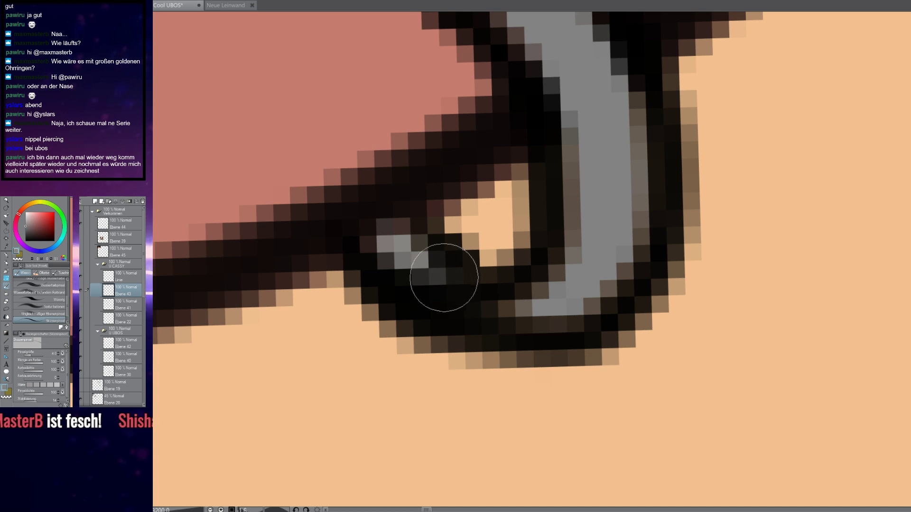
mouse_move(382, 238)
mouse_down()
mouse_move(394, 232)
mouse_move(416, 245)
mouse_up()
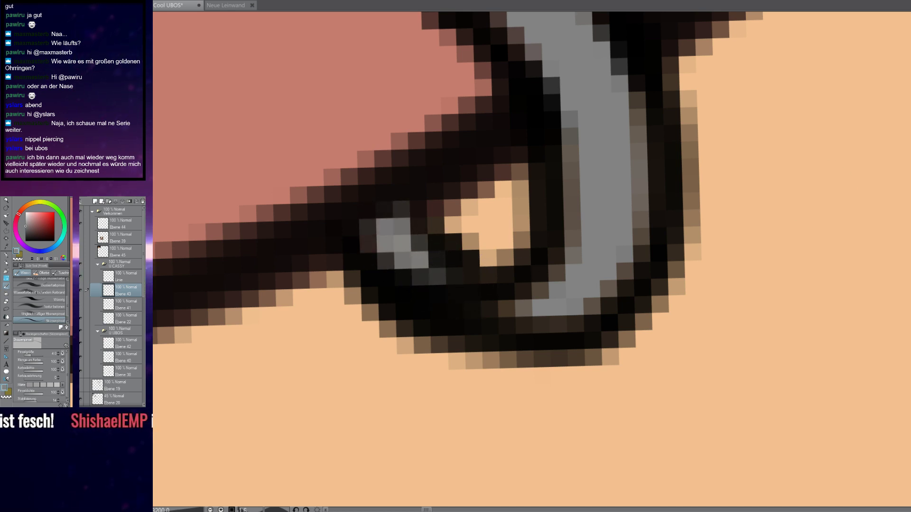
Examine the finished lip ring and the other face piercings from full-figure view and close up
scroll(563, 244, down, 10)
scroll(532, 237, down, 8)
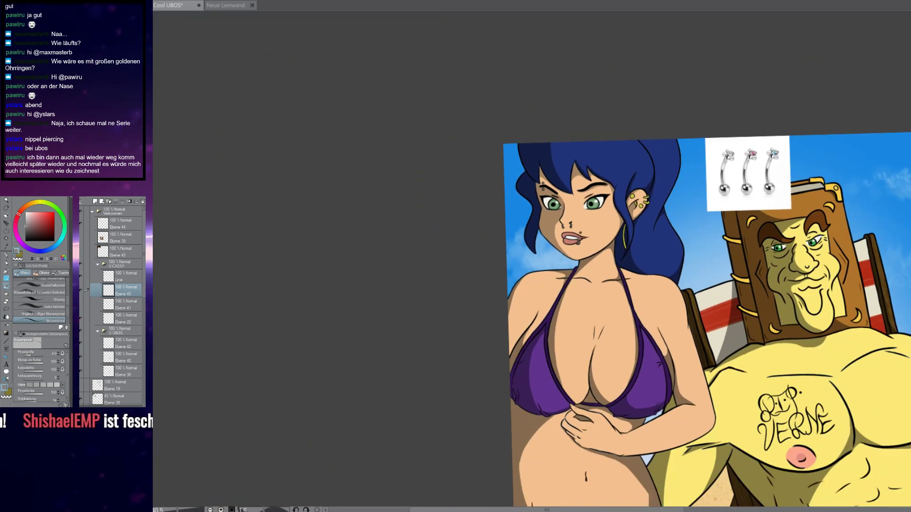
scroll(631, 249, up, 4)
scroll(612, 246, down, 5)
scroll(614, 244, down, 1)
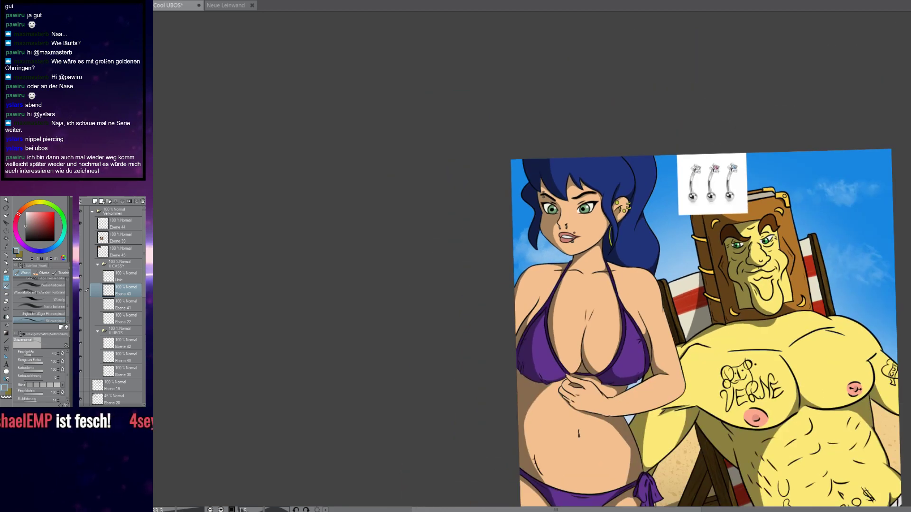
scroll(567, 223, up, 9)
scroll(507, 295, down, 10)
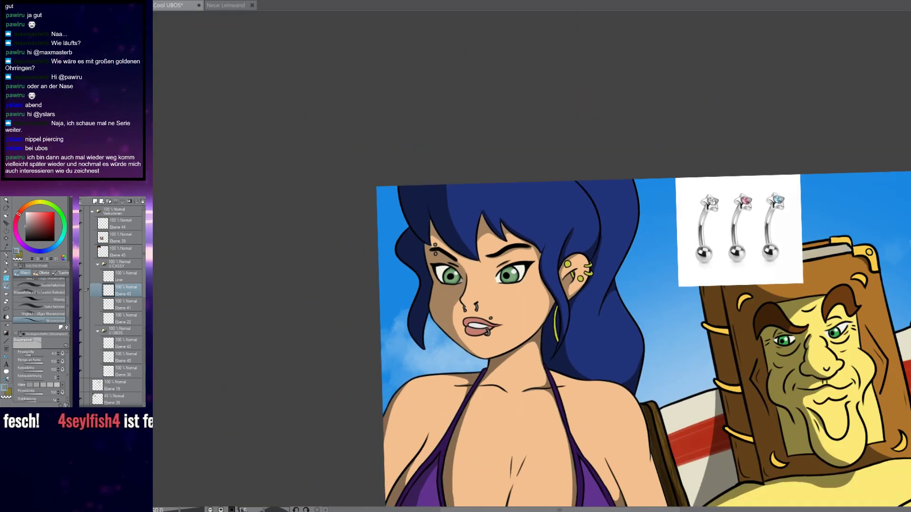
scroll(468, 293, up, 3)
scroll(582, 276, up, 2)
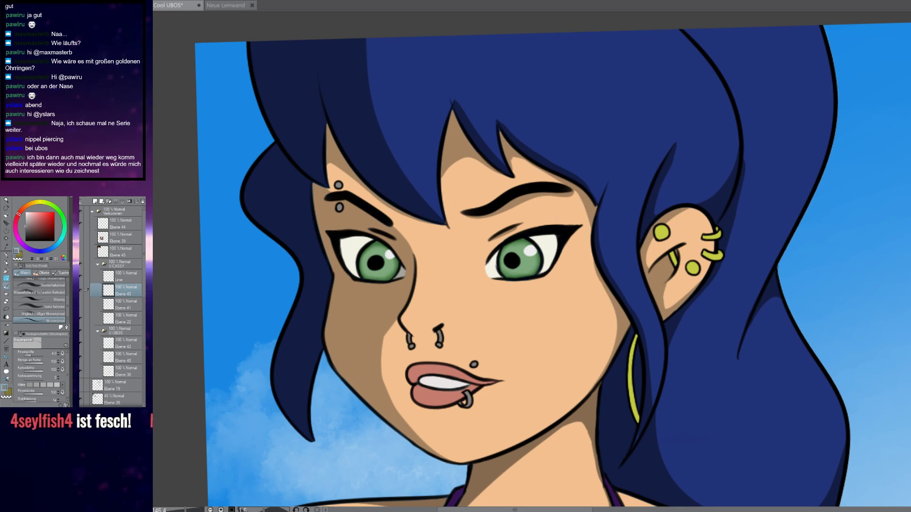
Try outlining pointed, spike-like piercings in black beside the outer corner of the woman's eye nearest the ear, on the line layer
scroll(593, 261, up, 4)
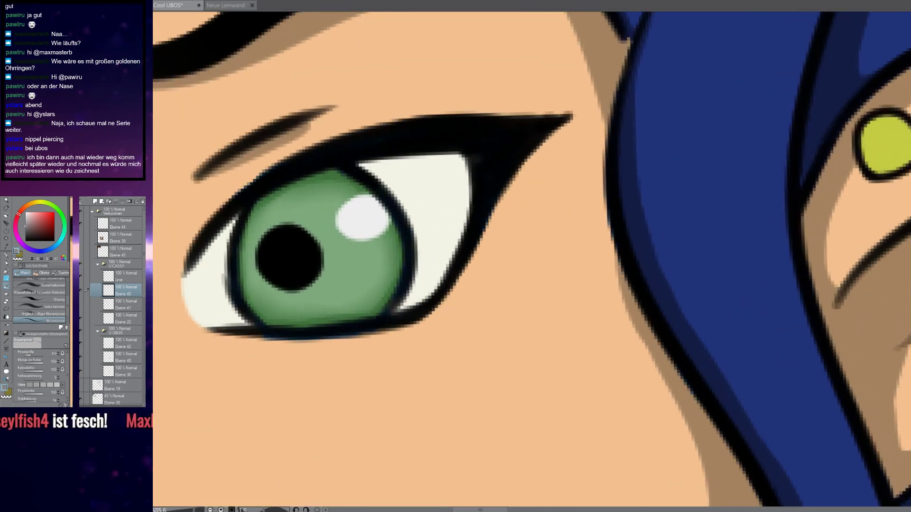
mouse_move(112, 276)
mouse_down()
mouse_move(111, 295)
mouse_move(129, 279)
mouse_up()
click(127, 281)
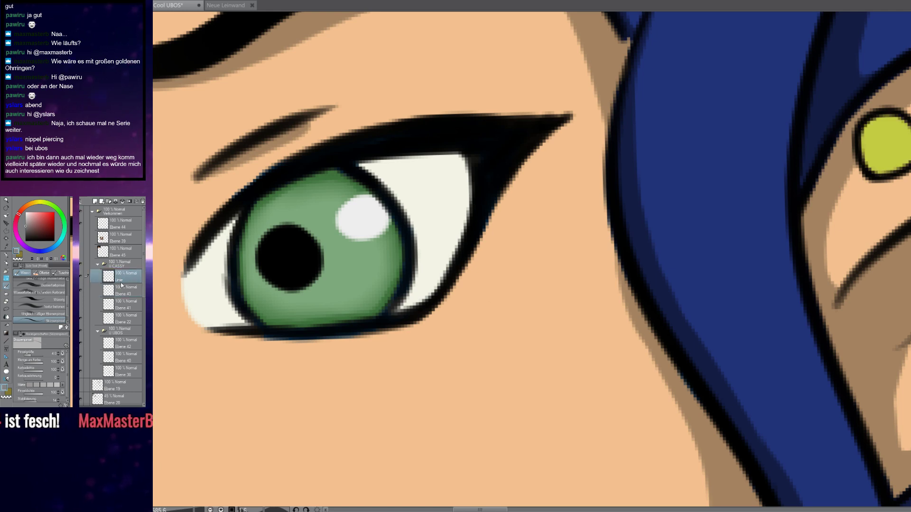
scroll(517, 224, up, 4)
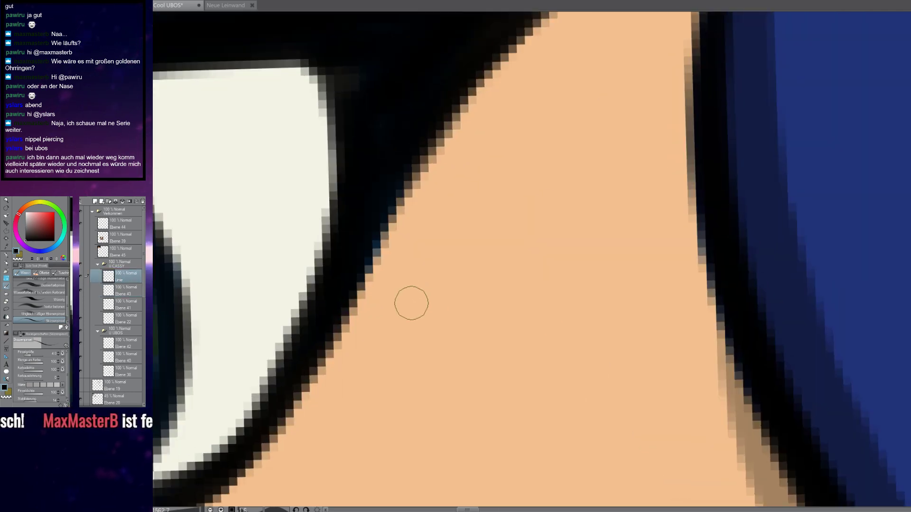
click(423, 293)
mouse_move(453, 266)
mouse_down()
mouse_move(472, 254)
mouse_move(449, 217)
mouse_move(611, 162)
mouse_move(539, 295)
mouse_move(514, 272)
mouse_move(512, 290)
mouse_move(510, 273)
mouse_move(462, 303)
mouse_move(426, 287)
mouse_move(453, 328)
mouse_up()
drag(418, 382, 484, 257)
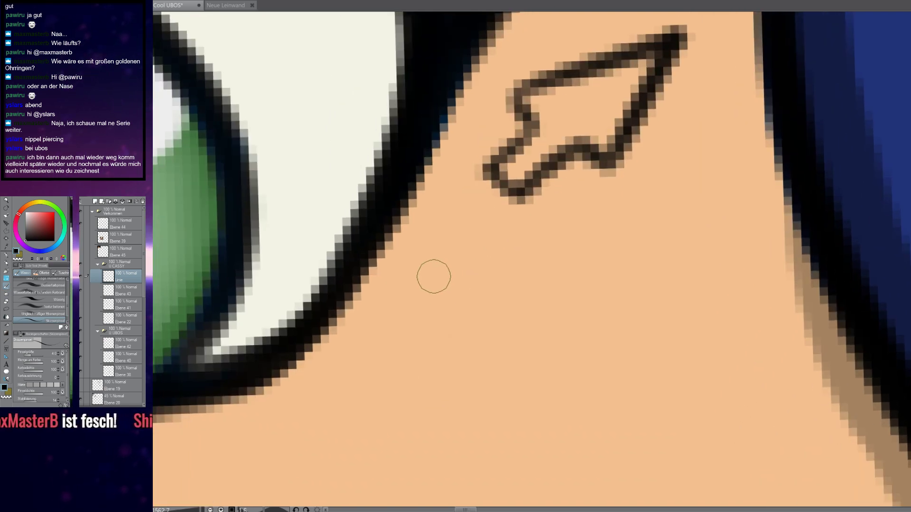
mouse_move(433, 296)
mouse_down()
mouse_move(469, 295)
mouse_move(447, 322)
mouse_move(431, 303)
mouse_move(444, 385)
mouse_move(462, 276)
mouse_move(433, 288)
mouse_move(490, 383)
mouse_move(537, 272)
mouse_move(515, 281)
mouse_move(494, 193)
mouse_up()
drag(552, 239, 462, 229)
scroll(562, 364, down, 3)
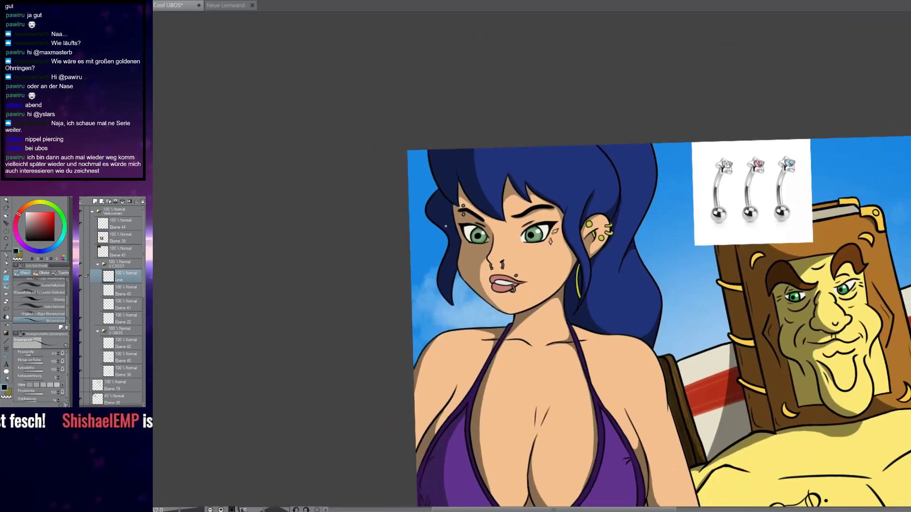
Erase the pointed piercing outlines beside the eye and return to the brush
scroll(590, 158, up, 10)
key(e)
mouse_move(640, 91)
mouse_down()
mouse_move(603, 146)
mouse_move(563, 154)
mouse_move(548, 174)
mouse_move(514, 310)
mouse_move(527, 285)
mouse_up()
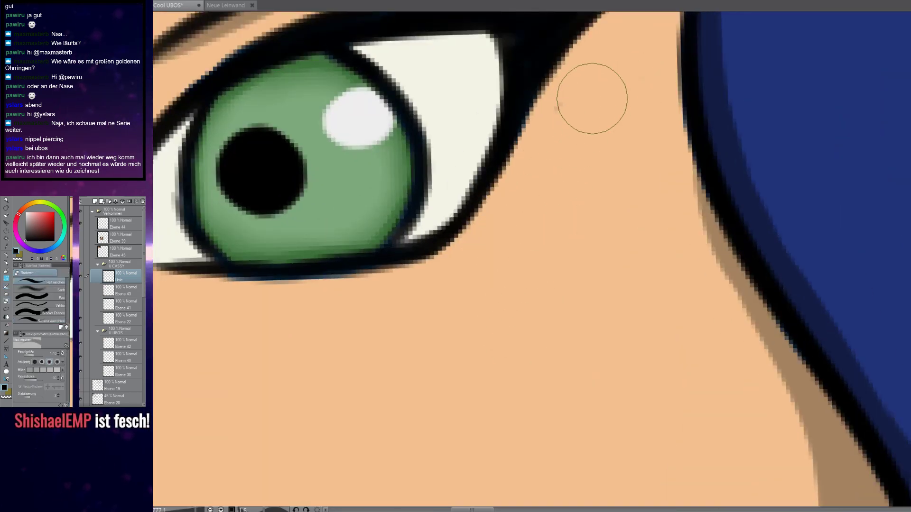
key(b)
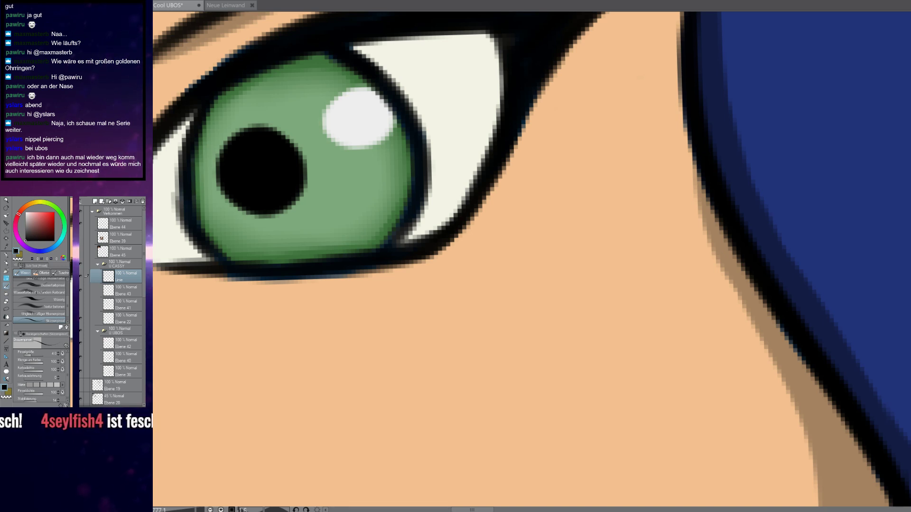
Draw two black stud outlines beside and below the eye's outer corner, each a ball with a short stem, on the line layer
scroll(448, 256, down, 5)
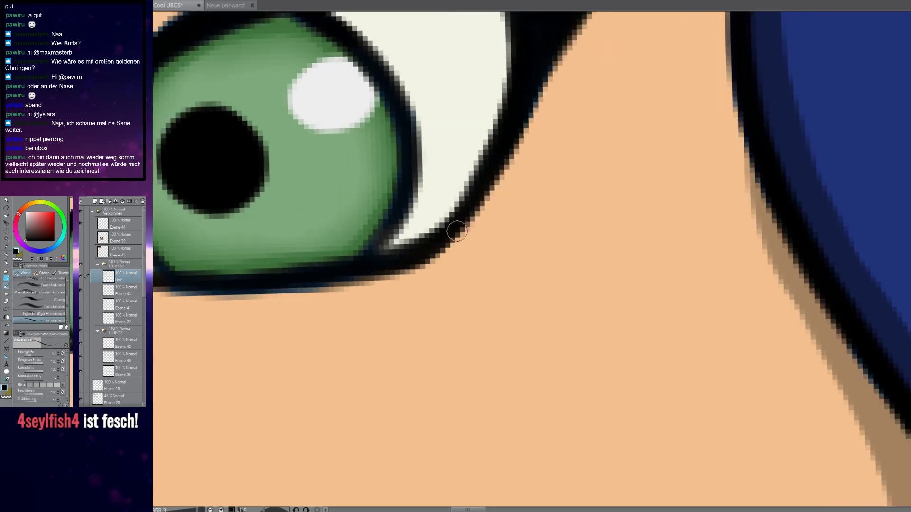
scroll(447, 256, down, 2)
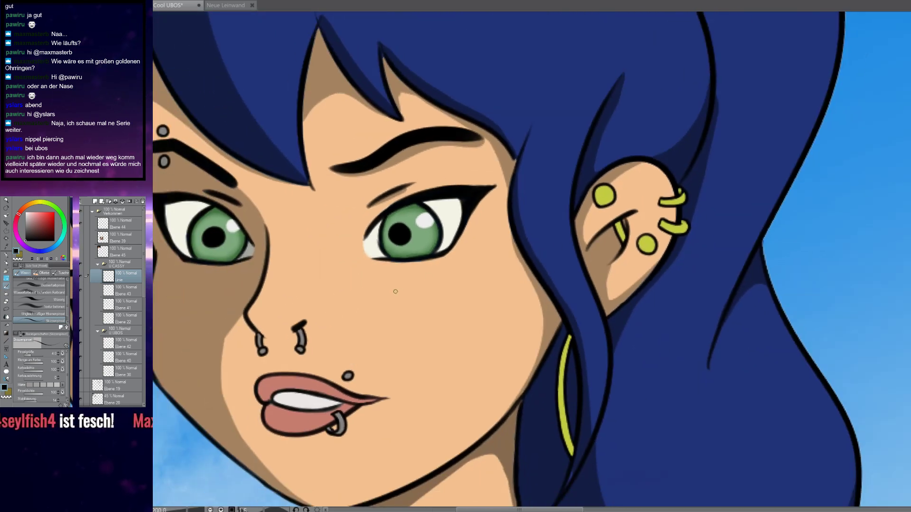
scroll(456, 251, up, 6)
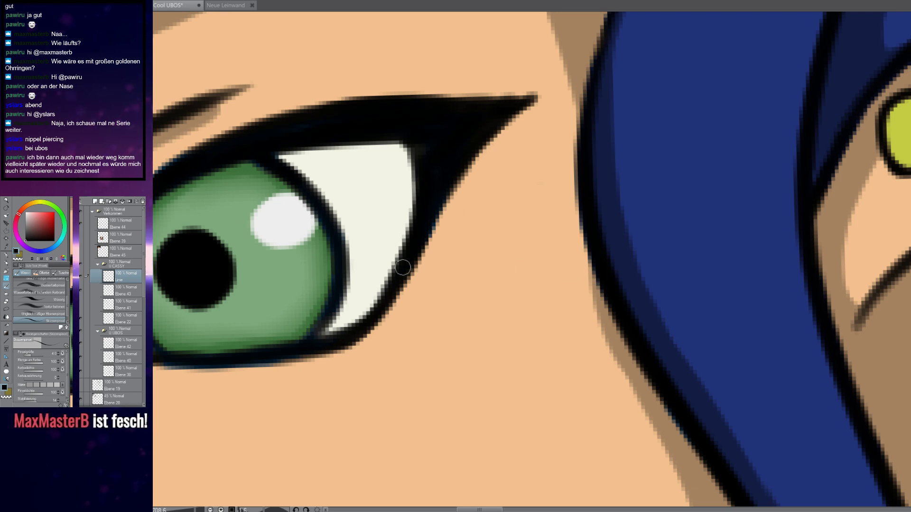
scroll(456, 286, up, 2)
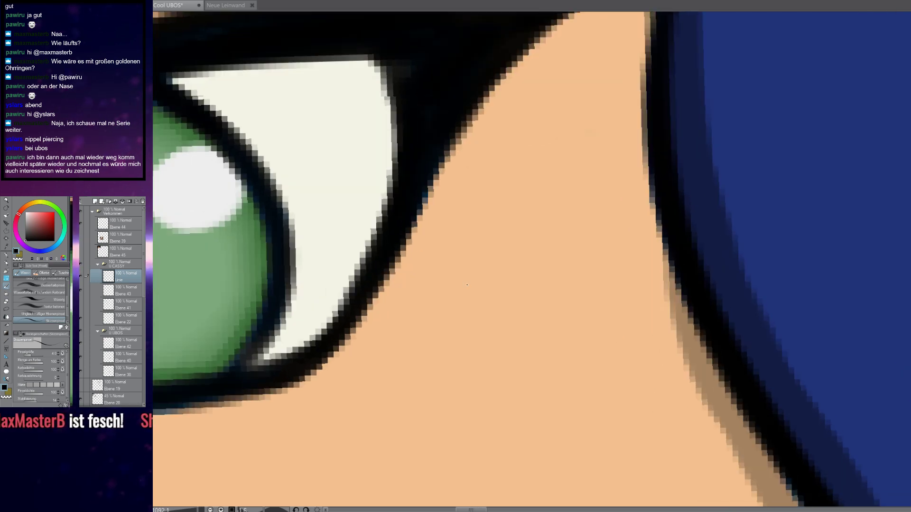
mouse_move(503, 200)
mouse_down()
mouse_move(574, 181)
mouse_move(483, 195)
mouse_move(475, 204)
mouse_move(499, 234)
mouse_up()
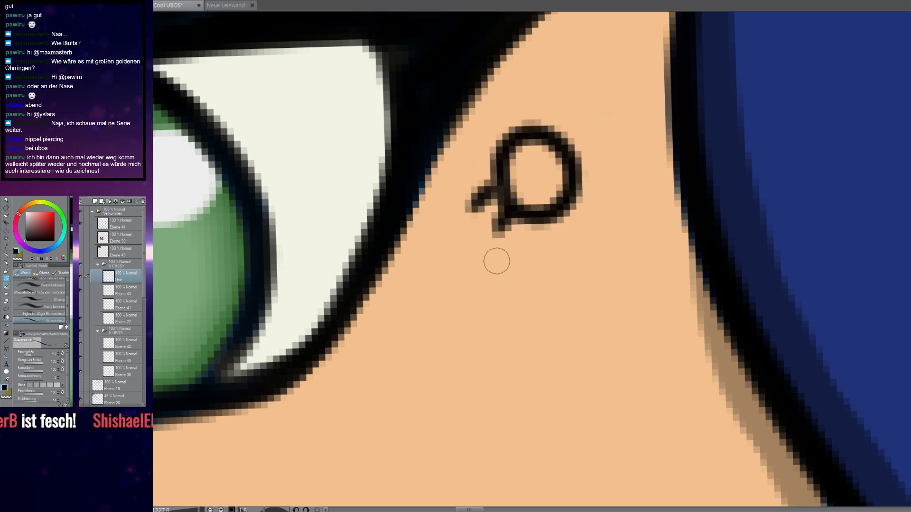
mouse_move(421, 401)
mouse_down()
mouse_move(417, 372)
mouse_move(502, 403)
mouse_move(422, 394)
mouse_up()
mouse_move(438, 344)
mouse_down()
mouse_move(435, 321)
mouse_move(465, 338)
mouse_move(464, 306)
mouse_up()
mouse_move(467, 211)
mouse_down()
mouse_move(490, 240)
mouse_move(494, 233)
mouse_up()
scroll(525, 277, down, 8)
scroll(525, 277, up, 5)
scroll(492, 273, up, 3)
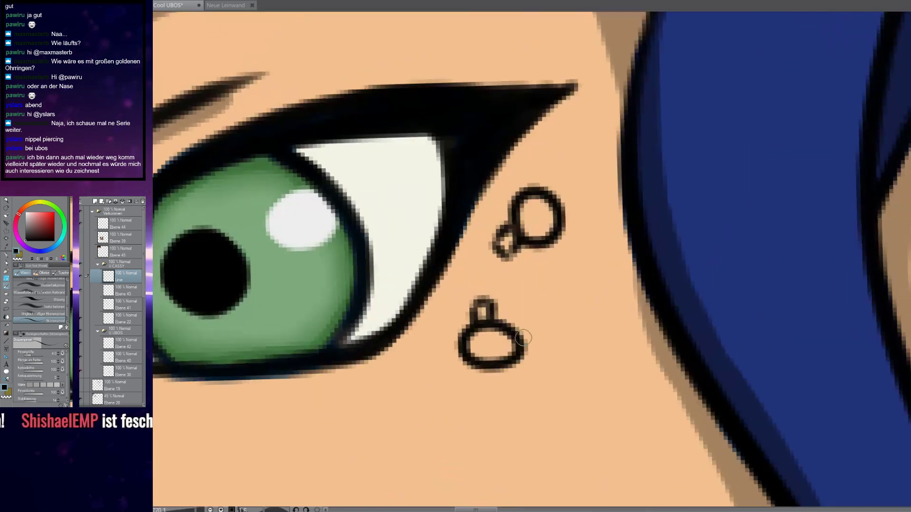
Erase the flattened lower stud outline and redraw it as a round ball with a short stem on top
key(e)
mouse_move(512, 330)
mouse_down()
mouse_move(526, 352)
mouse_move(498, 352)
mouse_move(471, 322)
mouse_up()
key(w)
scroll(473, 323, up, 2)
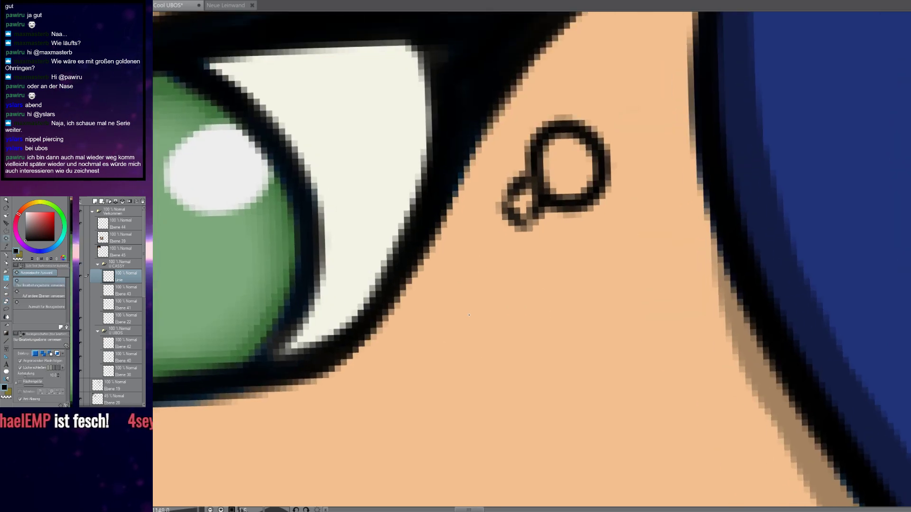
key(b)
mouse_move(468, 306)
mouse_down()
mouse_move(475, 330)
mouse_move(470, 305)
mouse_move(498, 305)
mouse_move(498, 336)
mouse_move(479, 332)
mouse_move(465, 347)
mouse_move(470, 330)
mouse_move(450, 354)
mouse_move(497, 393)
mouse_move(491, 339)
mouse_move(469, 358)
mouse_move(488, 340)
mouse_move(462, 345)
mouse_move(502, 329)
mouse_move(479, 324)
mouse_up()
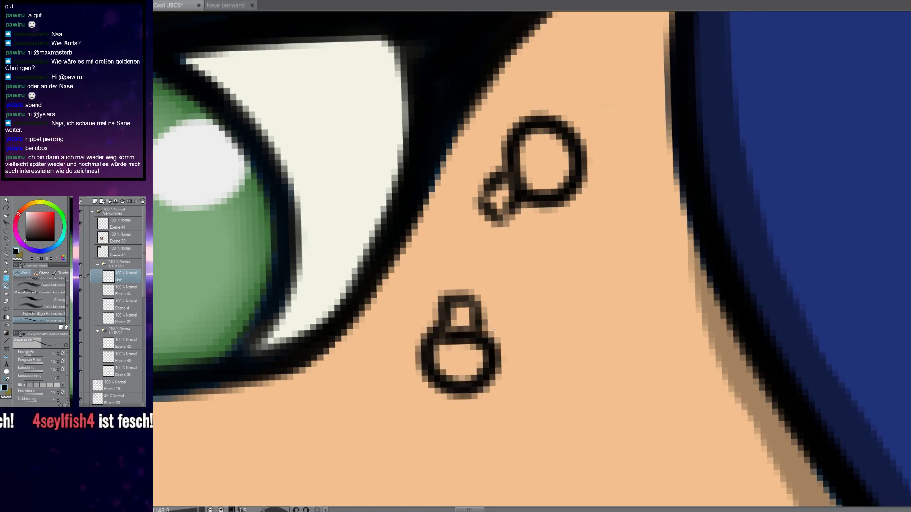
Select the insides of both stud outlines beside the eye, including balls and stems, with Auto Select
scroll(498, 330, down, 10)
scroll(453, 323, up, 6)
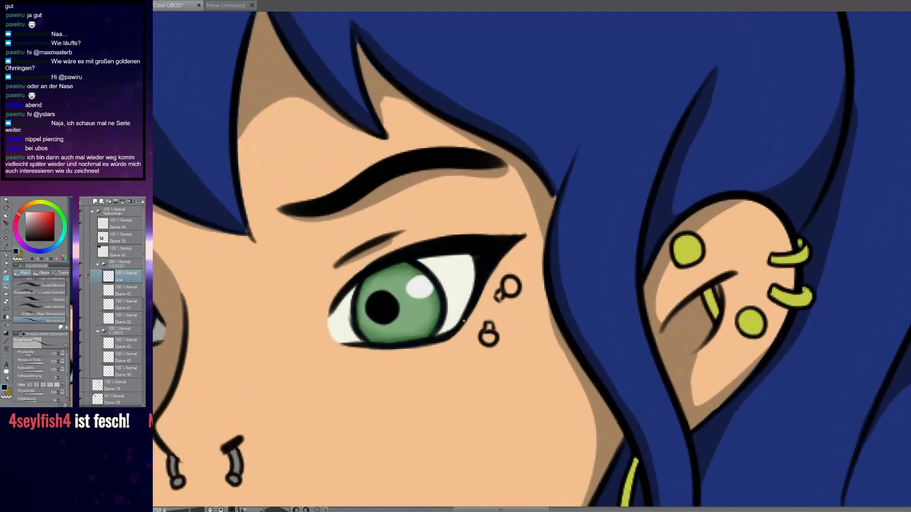
scroll(493, 331, up, 2)
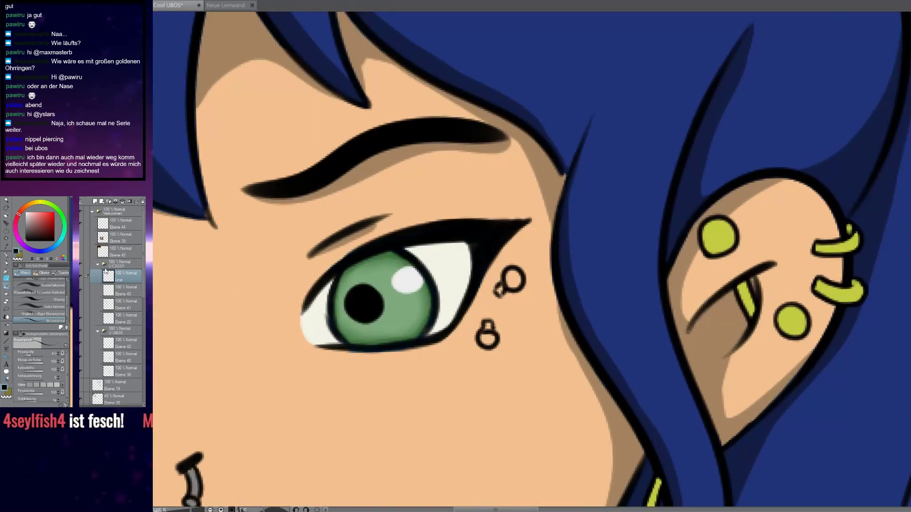
key(w)
click(490, 339)
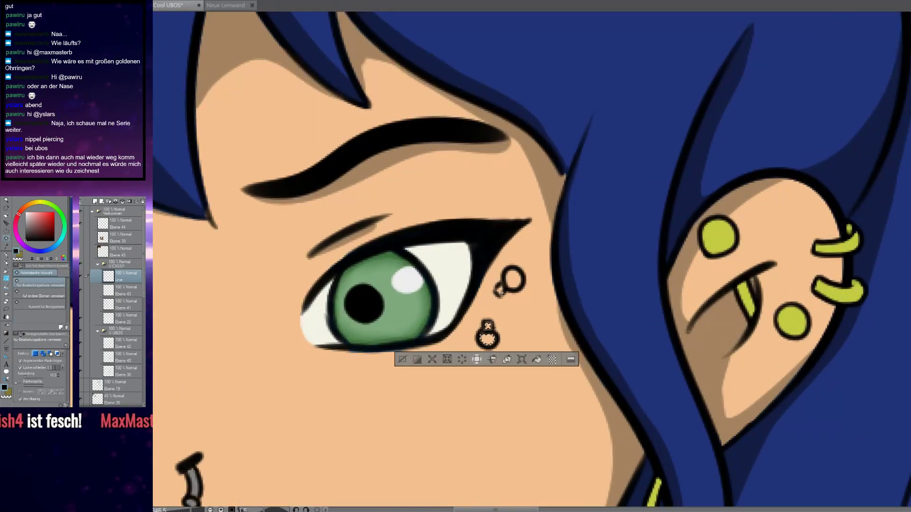
shift+click(502, 292)
Fill both selected studs with grey sampled from an existing piercing, on the layer beneath the line layer, and deselect
key(b)
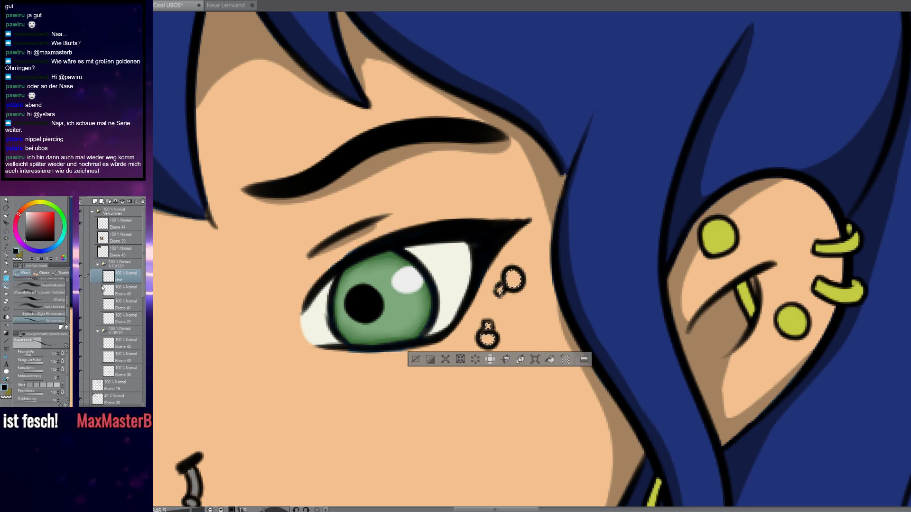
click(103, 287)
drag(162, 474, 421, 361)
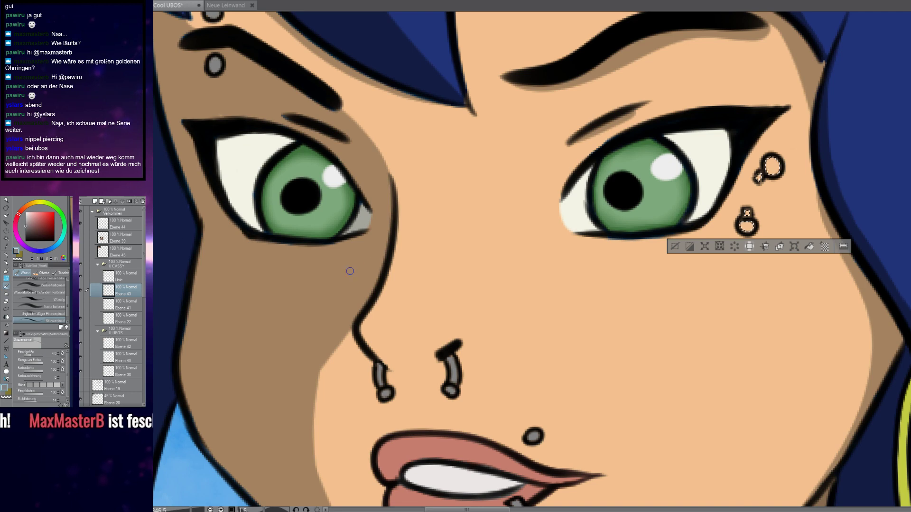
click(810, 246)
key(ctrl+d)
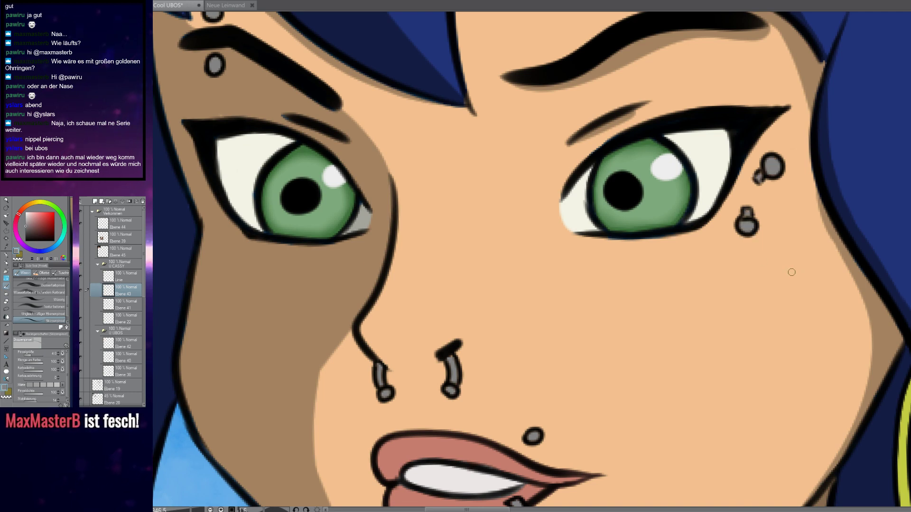
scroll(791, 270, down, 6)
drag(721, 286, 611, 209)
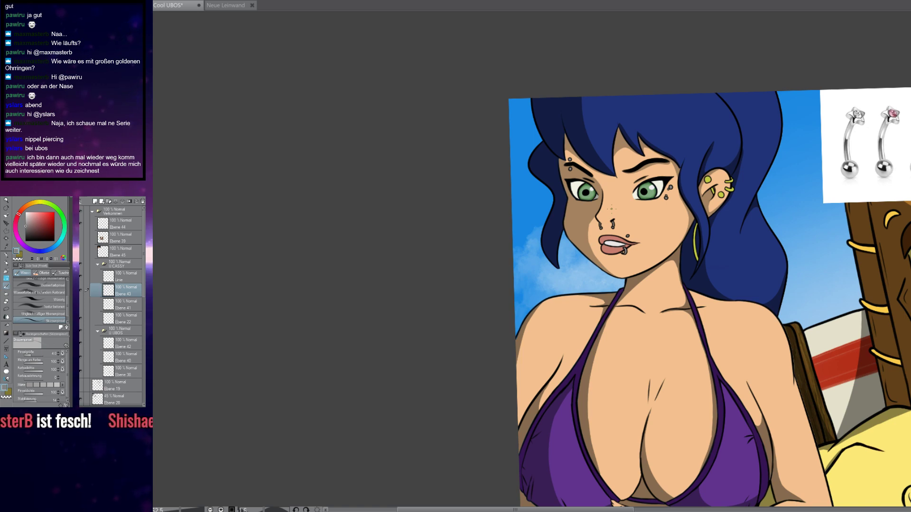
scroll(674, 306, up, 1)
scroll(678, 307, down, 2)
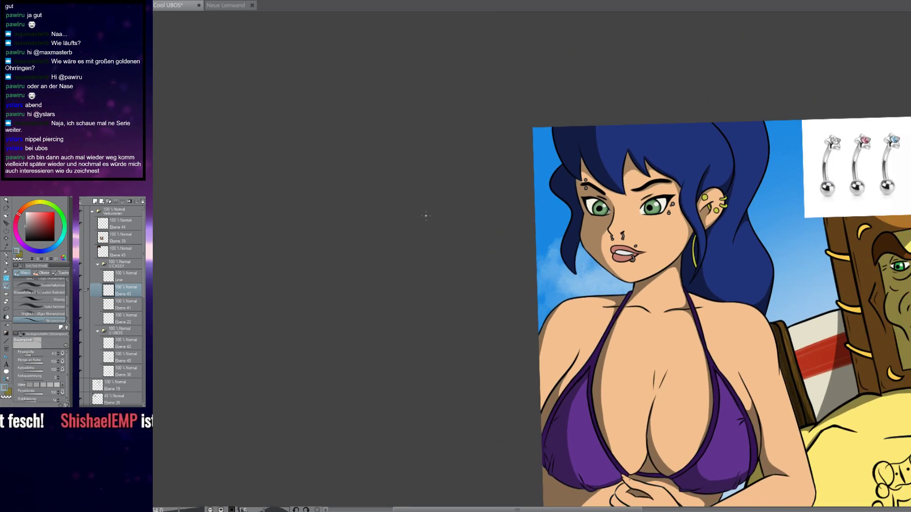
Examine the finished facial piercings and the rest of the woman's figure, both close up and in the whole picture
drag(762, 302, 526, 299)
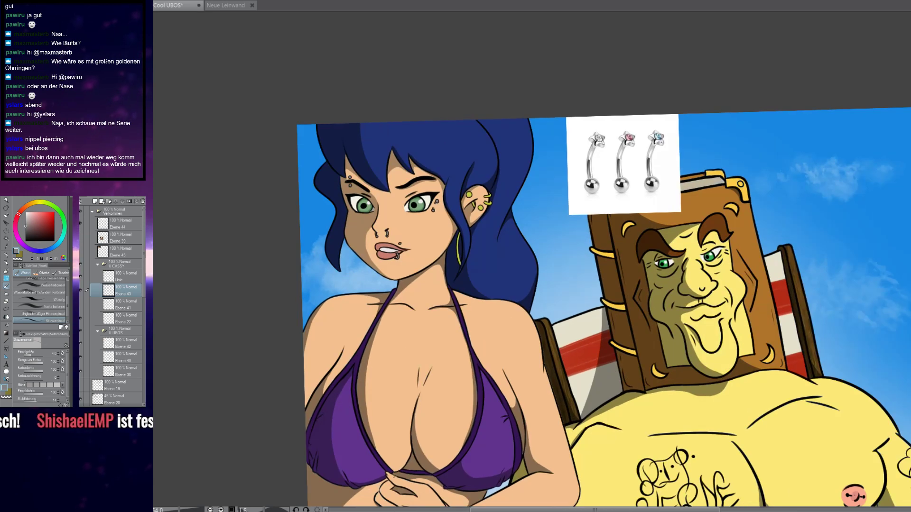
mouse_move(400, 375)
mouse_down()
mouse_move(441, 333)
mouse_move(499, 173)
mouse_up()
scroll(441, 334, down, 2)
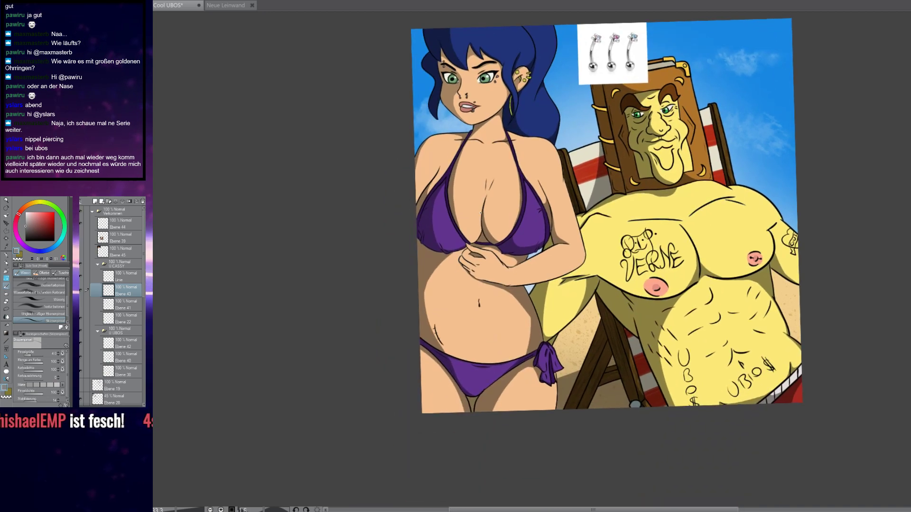
scroll(470, 98, up, 5)
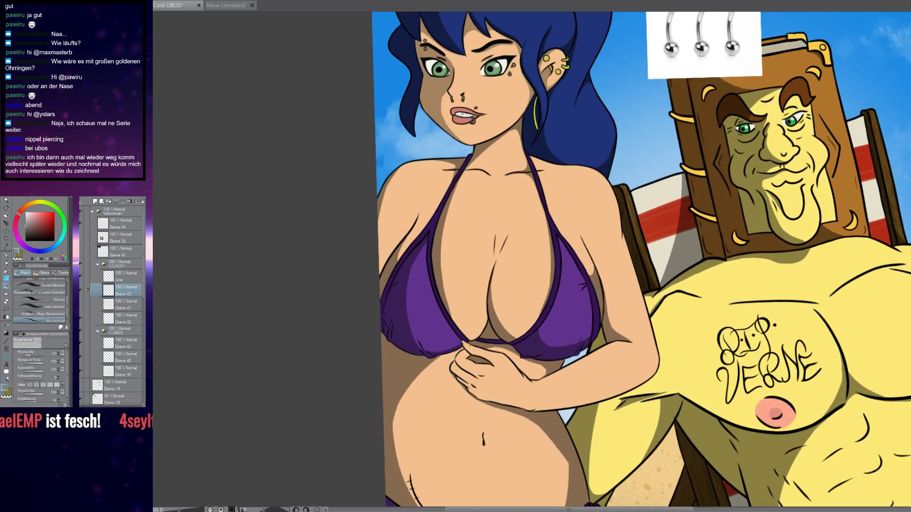
scroll(479, 109, up, 4)
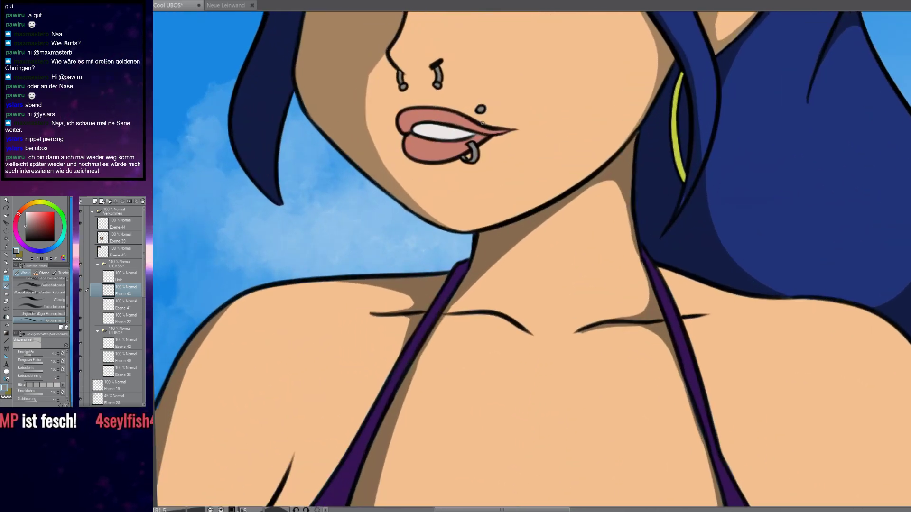
scroll(483, 116, down, 10)
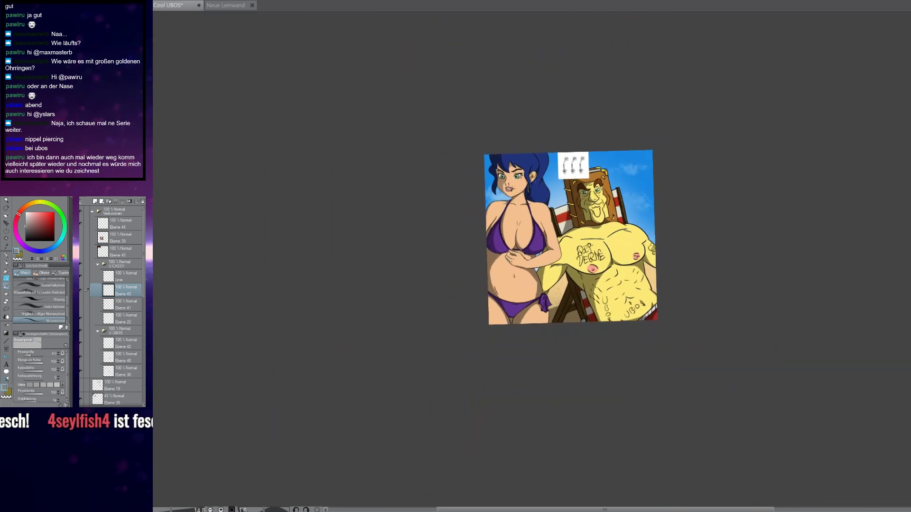
scroll(535, 217, up, 6)
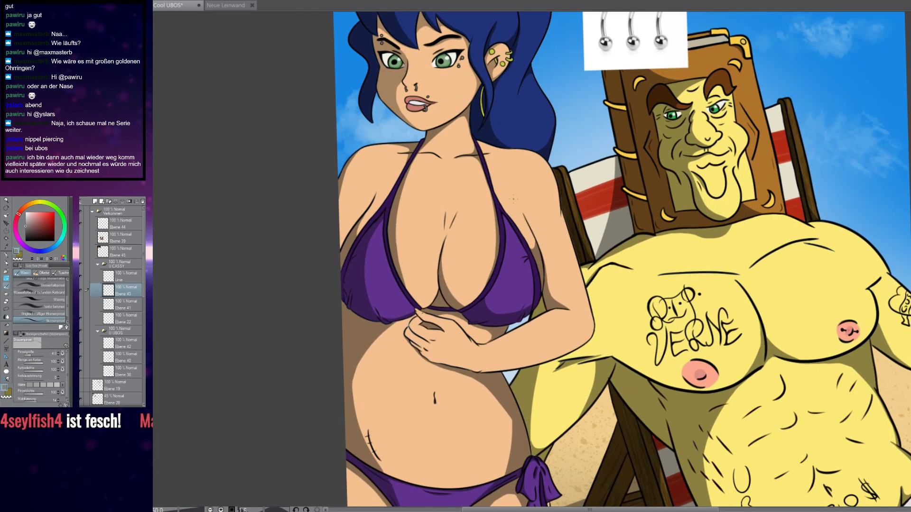
scroll(433, 128, up, 4)
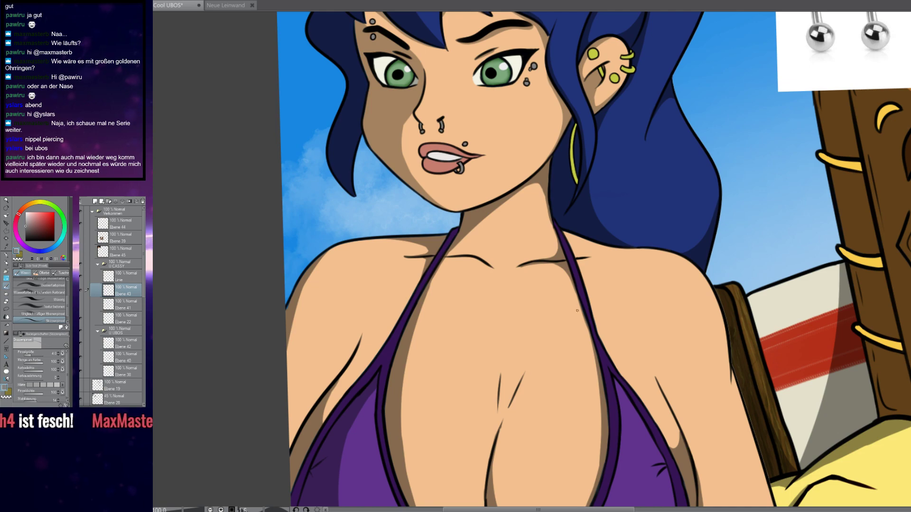
scroll(577, 310, down, 5)
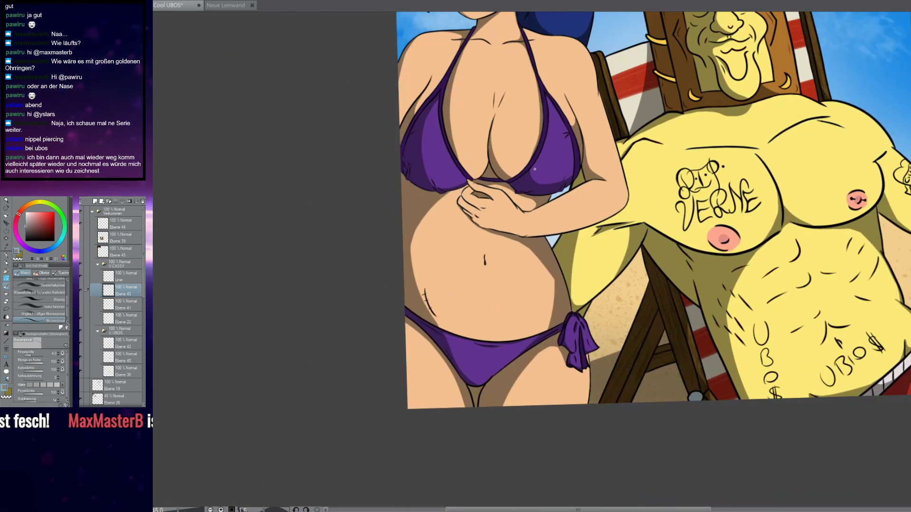
drag(525, 152, 501, 354)
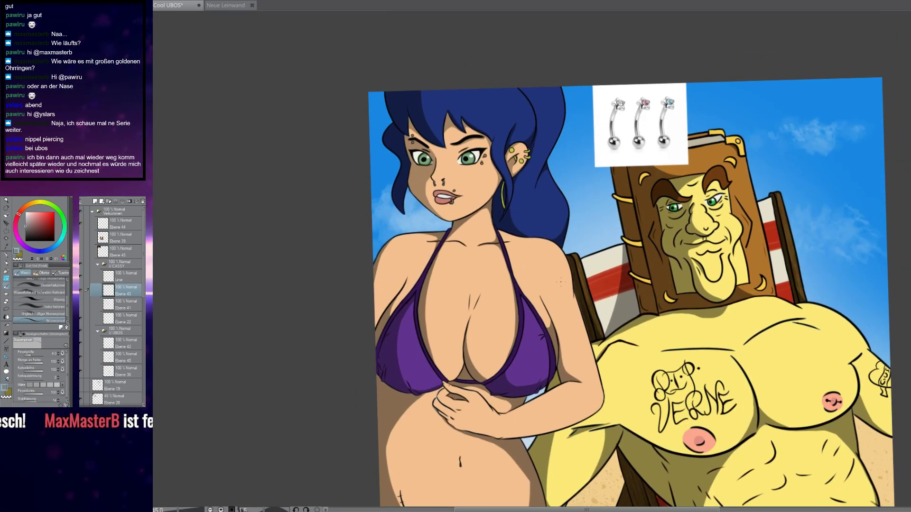
scroll(563, 285, up, 1)
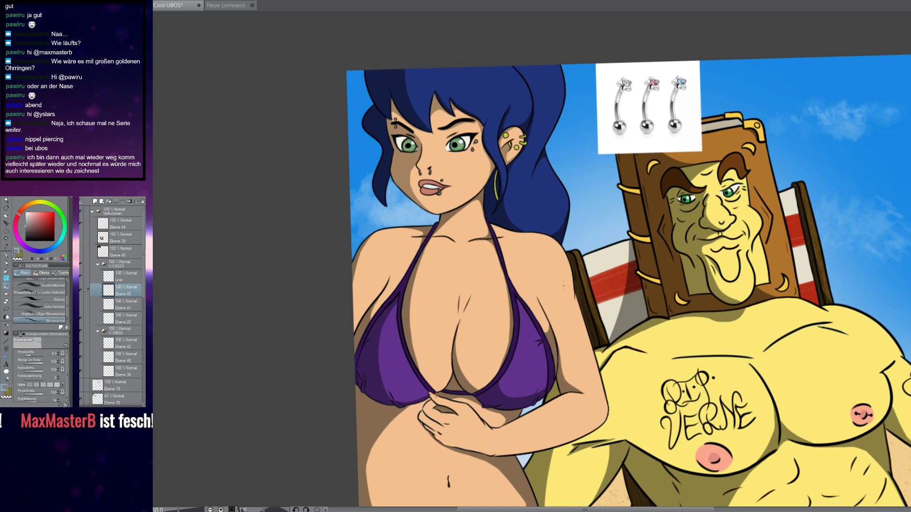
scroll(550, 278, up, 1)
scroll(550, 281, up, 2)
drag(503, 70, 553, 225)
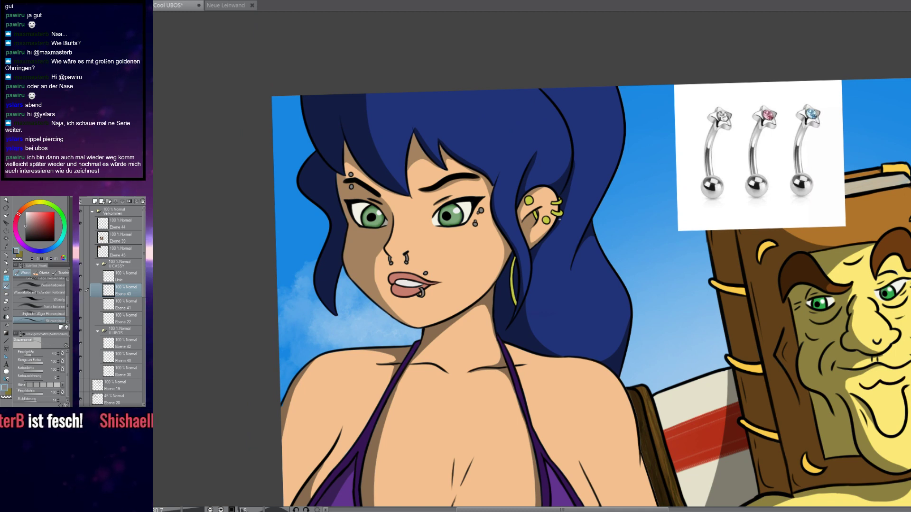
drag(559, 308, 542, 255)
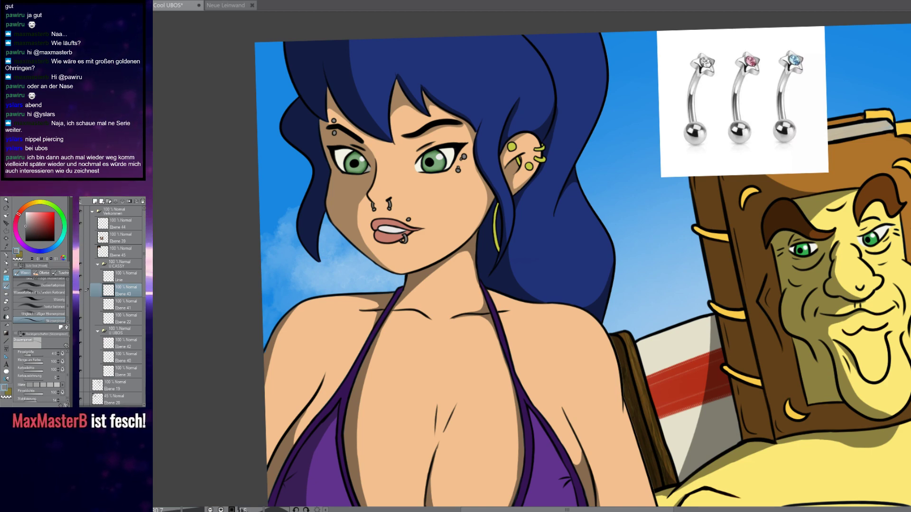
scroll(508, 188, up, 3)
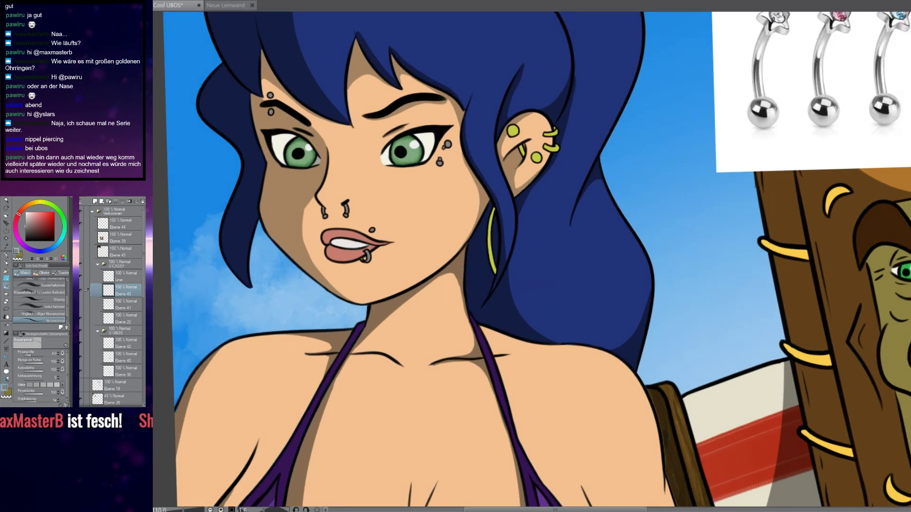
drag(584, 503, 505, 193)
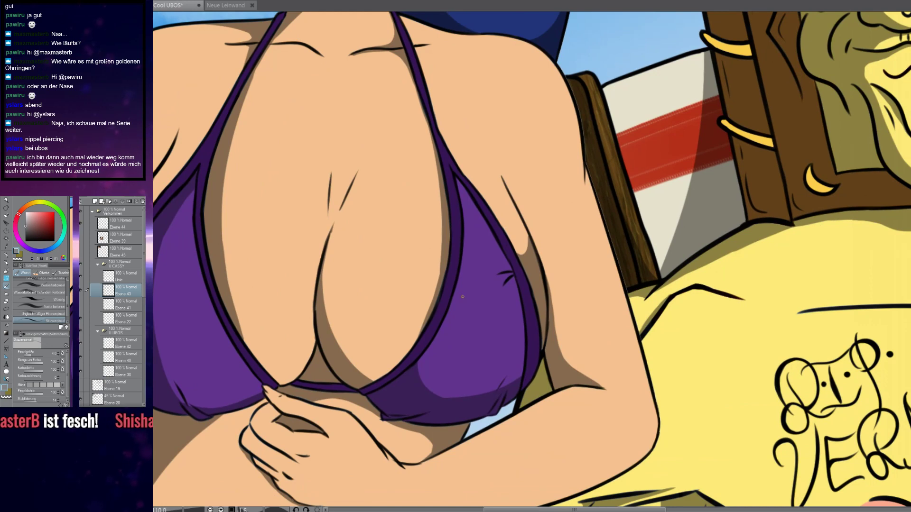
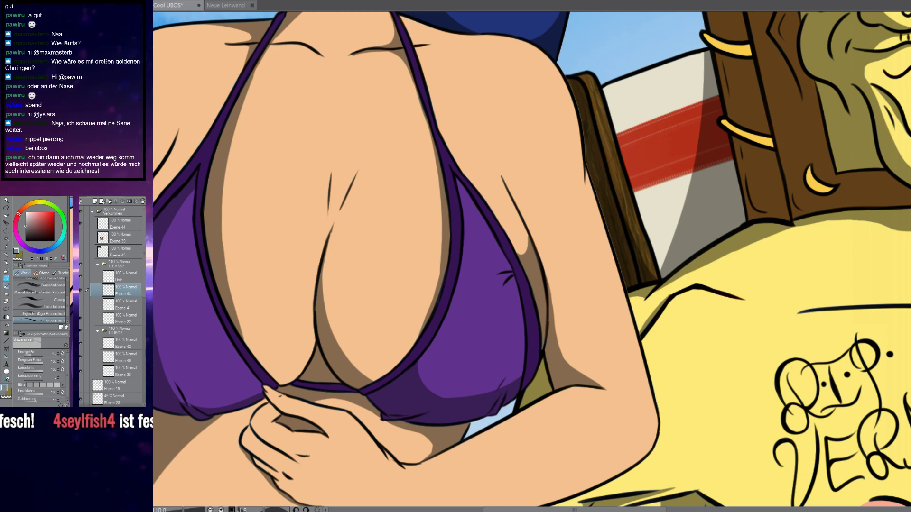
Add a new layer directly above the line layer in the blue-haired woman's folder
scroll(568, 195, down, 3)
scroll(568, 195, up, 4)
scroll(568, 195, down, 4)
scroll(568, 195, up, 5)
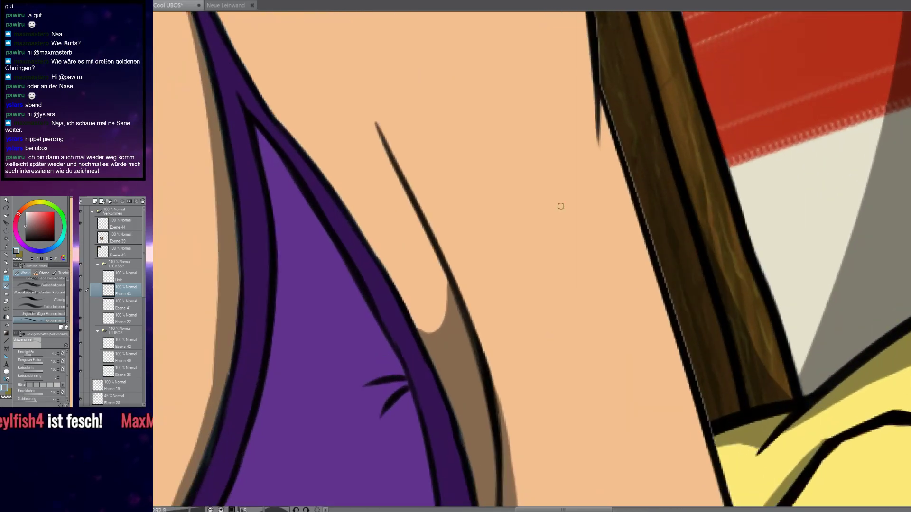
click(119, 278)
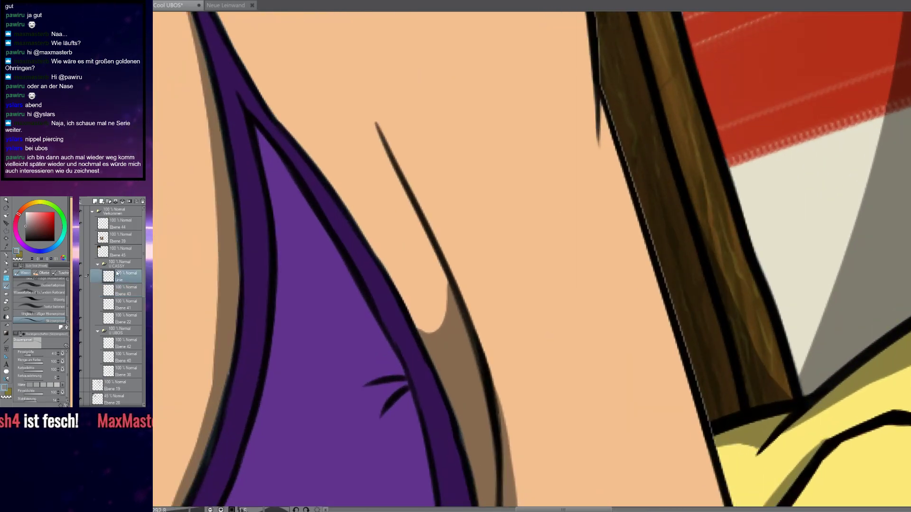
click(95, 202)
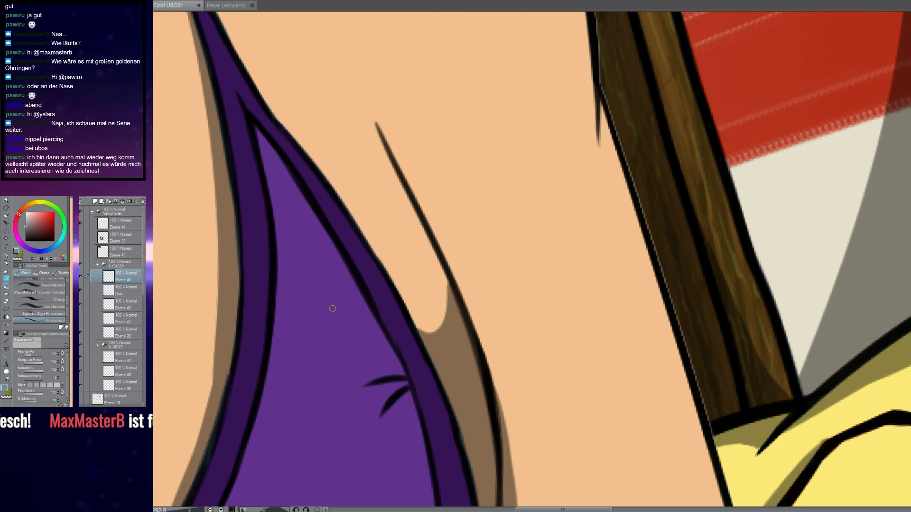
Set the drawing colour to black and enlarge the brush for lettering on the woman's upper arm, undoing the trial stroke
scroll(394, 148, up, 4)
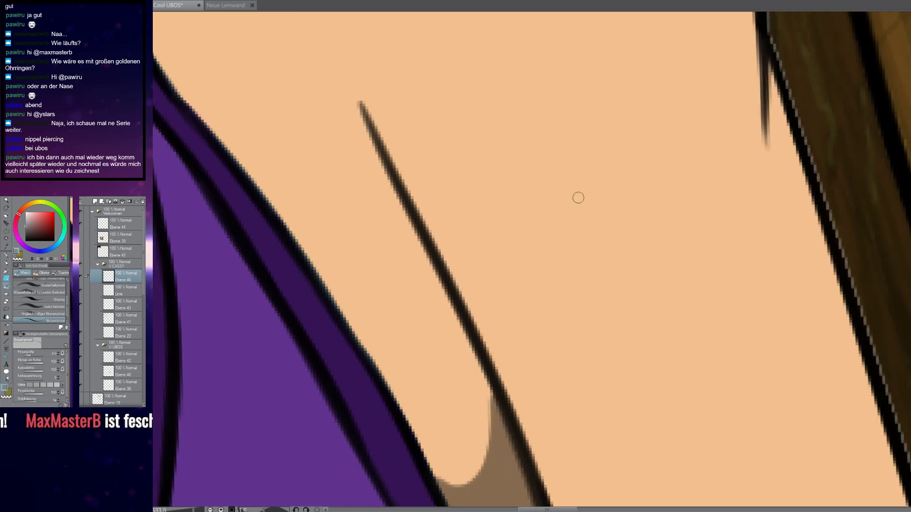
drag(550, 192, 493, 237)
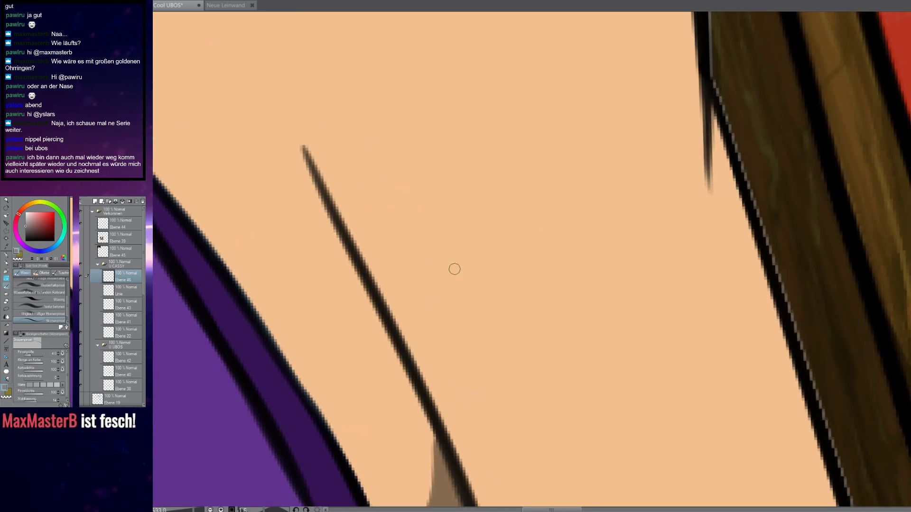
drag(454, 269, 476, 180)
key(ctrl+z)
key(bracketright)
key(bracketright)
key(bracketright)
key(bracketright)
click(26, 241)
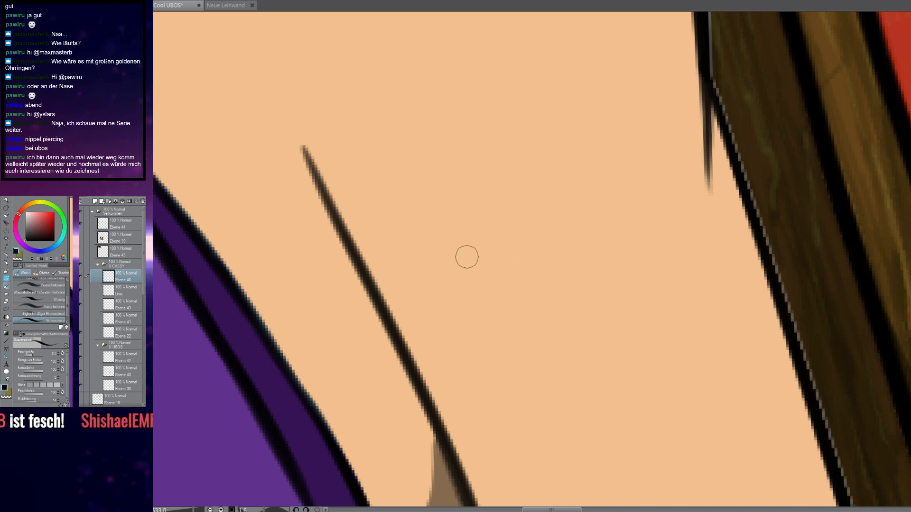
drag(446, 266, 475, 180)
drag(477, 222, 534, 206)
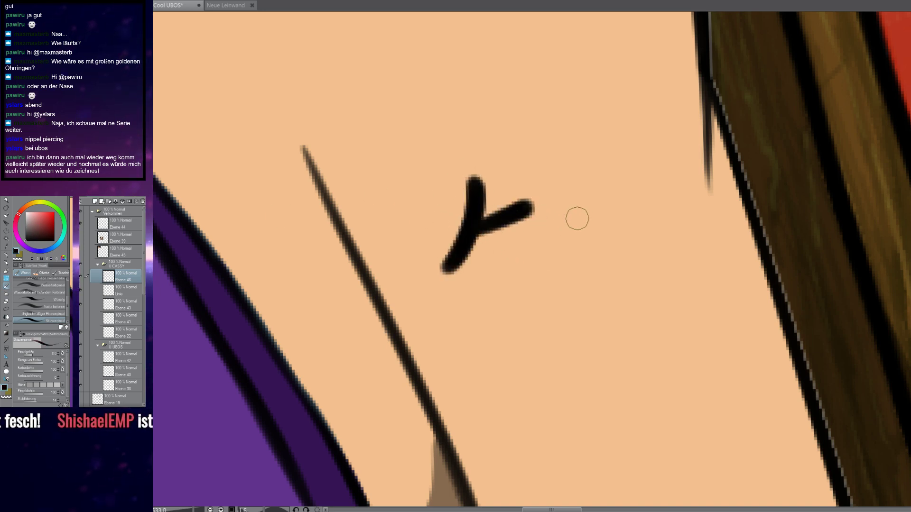
key(ctrl+z)
key(ctrl+z)
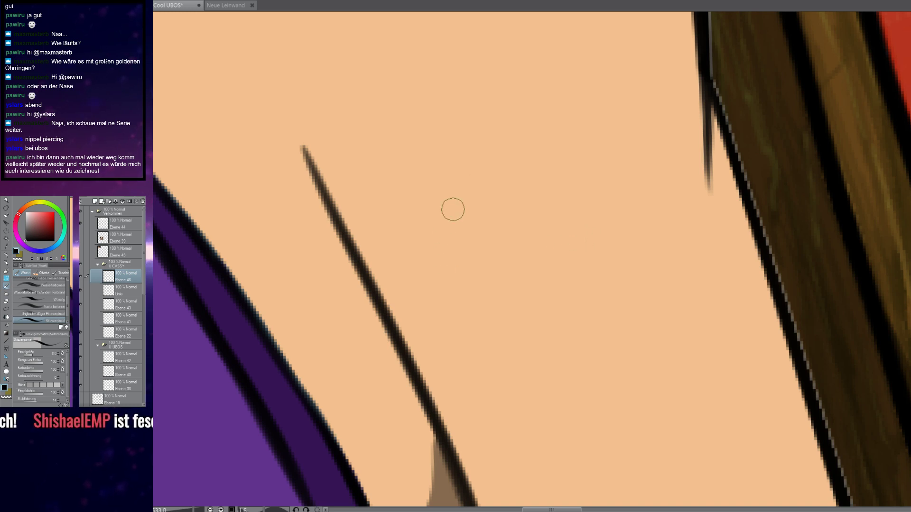
Draw the slanted bamboo radical of the character 笨 as two side-by-side three-stroke parts in black on the woman's upper arm
drag(462, 182, 435, 271)
drag(464, 237, 525, 202)
key(ctrl+z)
drag(460, 223, 508, 208)
drag(564, 161, 543, 250)
drag(550, 216, 583, 200)
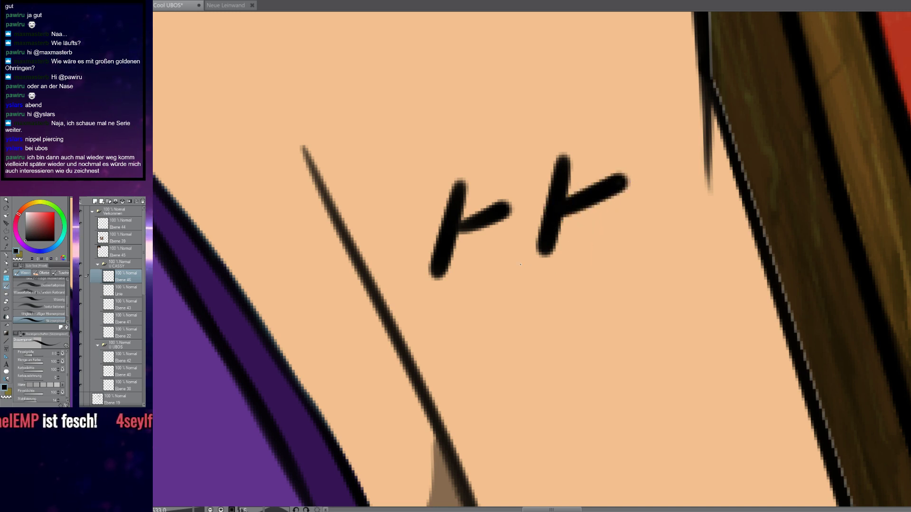
drag(470, 250, 502, 265)
drag(571, 233, 604, 254)
Complete the character 笨 by drawing the 本 component in black strokes beneath the bamboo radical
mouse_move(590, 286)
mouse_down()
mouse_move(555, 242)
mouse_move(577, 372)
mouse_up()
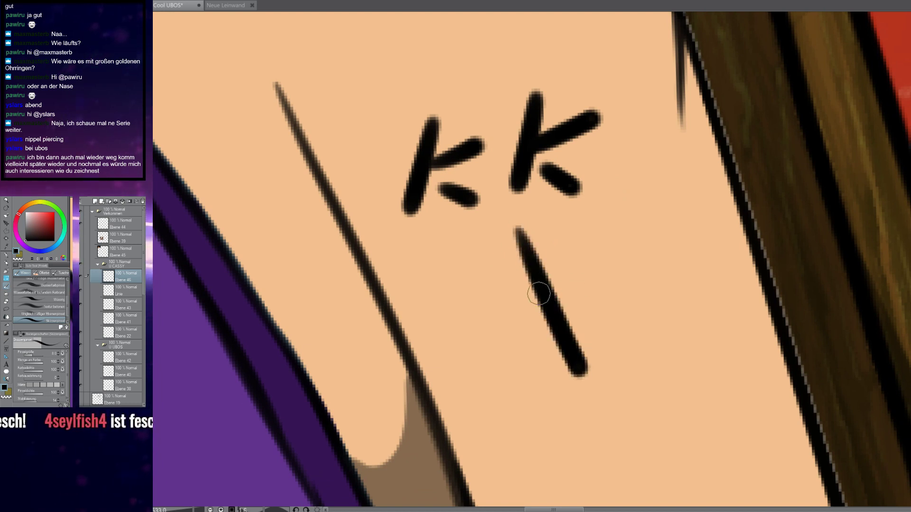
key(ctrl+z)
drag(509, 225, 577, 404)
drag(429, 299, 628, 217)
drag(562, 337, 566, 235)
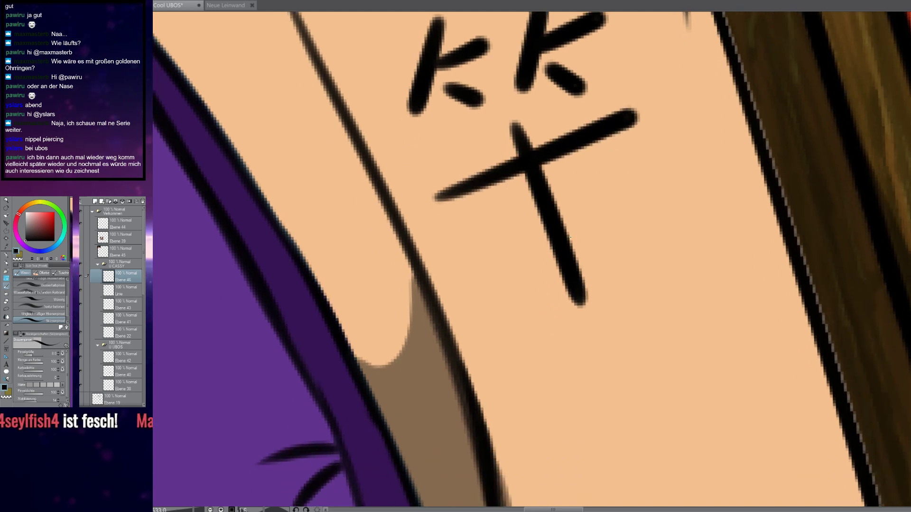
drag(521, 180, 497, 318)
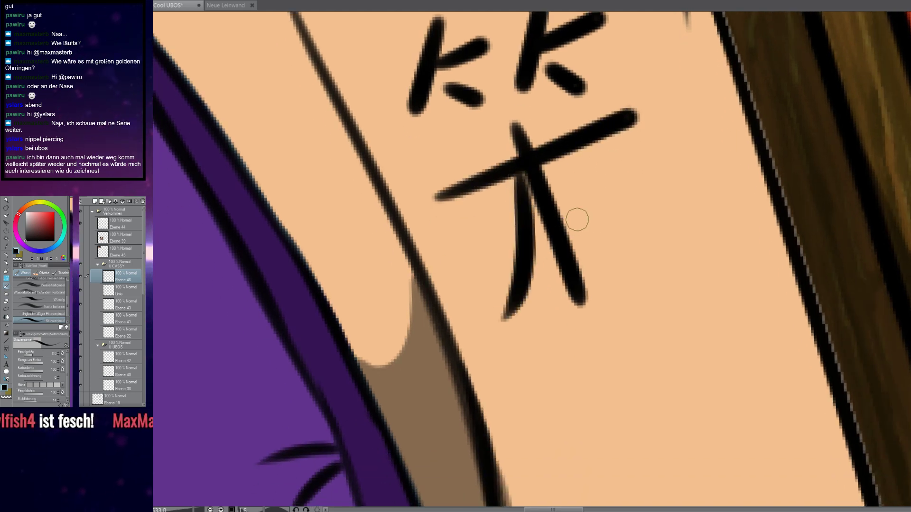
drag(535, 166, 682, 216)
scroll(542, 270, down, 10)
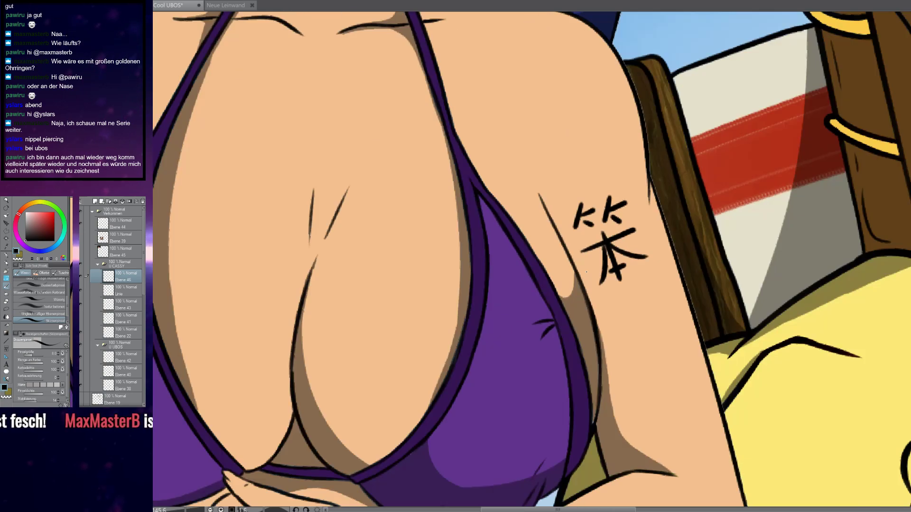
scroll(544, 268, up, 9)
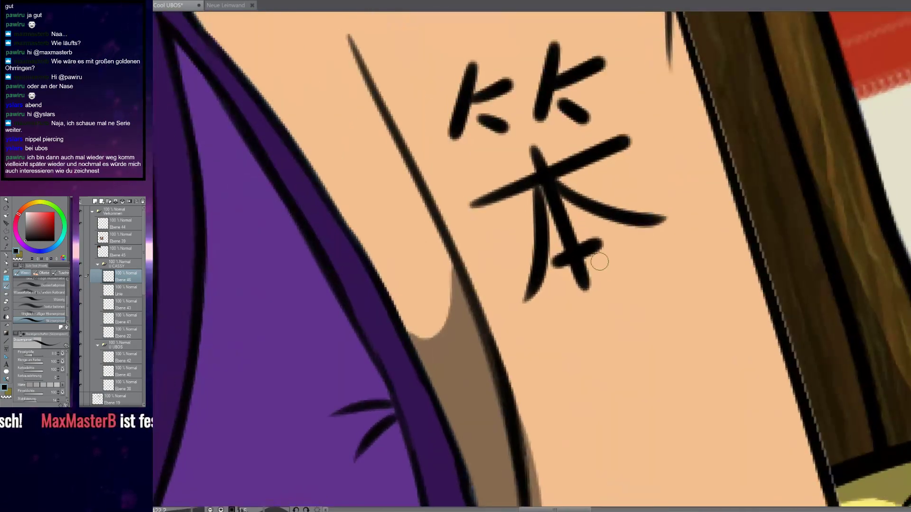
Draw the 疋 upper component of the character 蛋 in black below the first character on the upper arm
drag(582, 236, 532, 167)
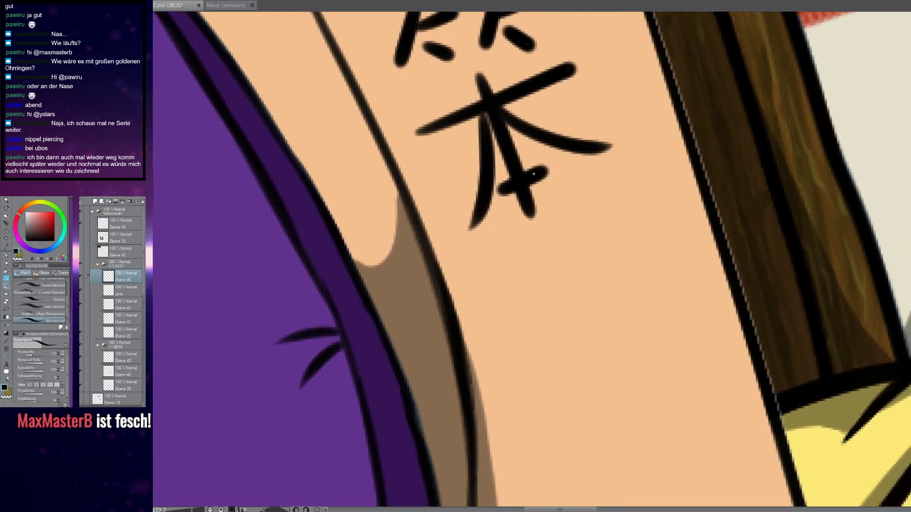
mouse_move(499, 280)
mouse_down()
mouse_move(656, 207)
mouse_move(682, 288)
mouse_up()
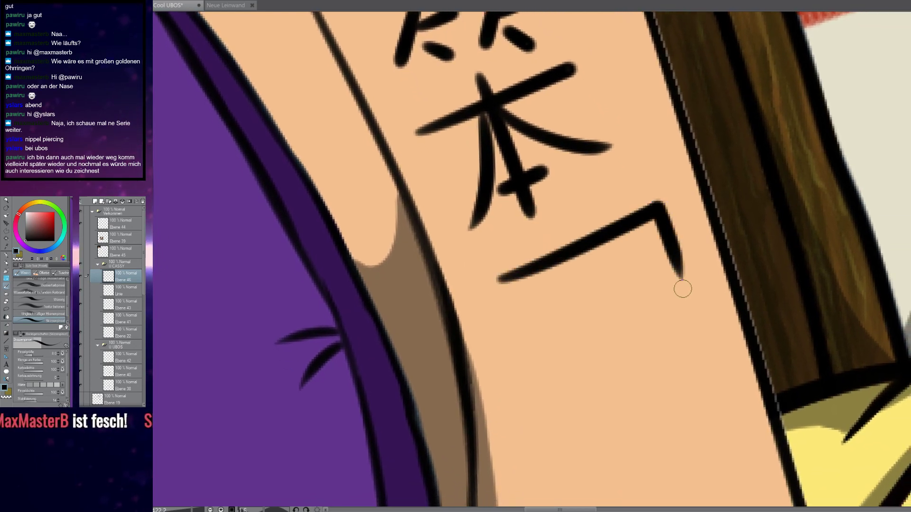
mouse_move(576, 259)
mouse_down()
mouse_move(603, 310)
mouse_move(616, 270)
mouse_move(647, 258)
mouse_up()
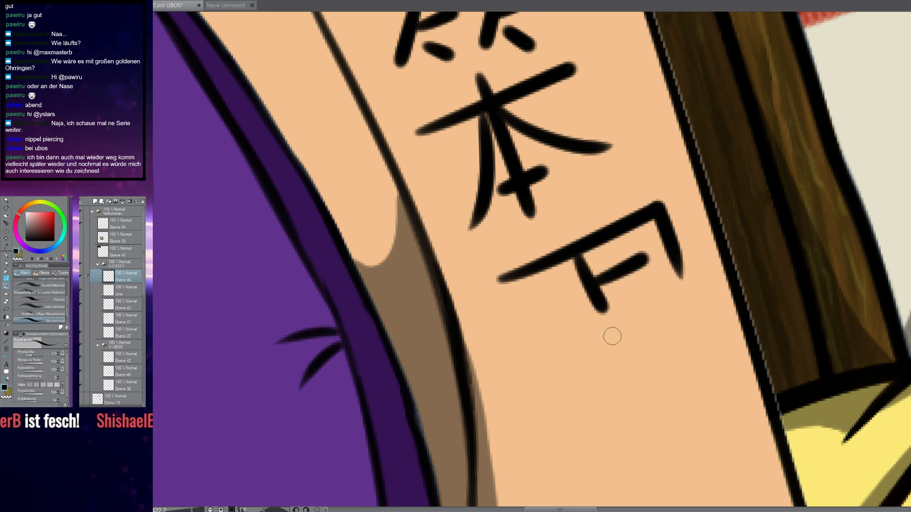
drag(611, 334, 580, 280)
mouse_move(507, 241)
mouse_down()
mouse_move(512, 279)
mouse_move(507, 272)
mouse_move(646, 234)
mouse_up()
drag(588, 293, 565, 243)
Complete the character 蛋 by drawing the 虫 component in black strokes beneath the 疋 component on the upper arm
mouse_move(499, 246)
mouse_down()
mouse_move(512, 282)
mouse_move(613, 213)
mouse_up()
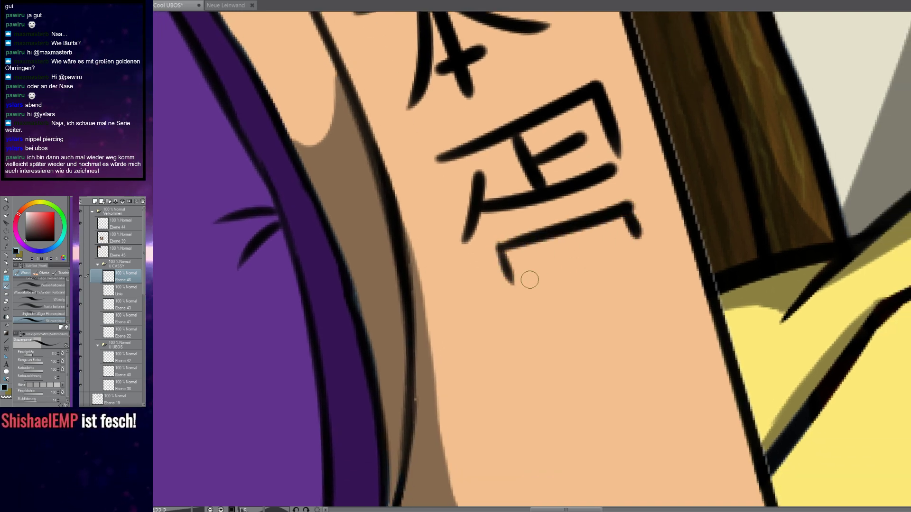
drag(533, 280, 638, 234)
drag(598, 268, 563, 218)
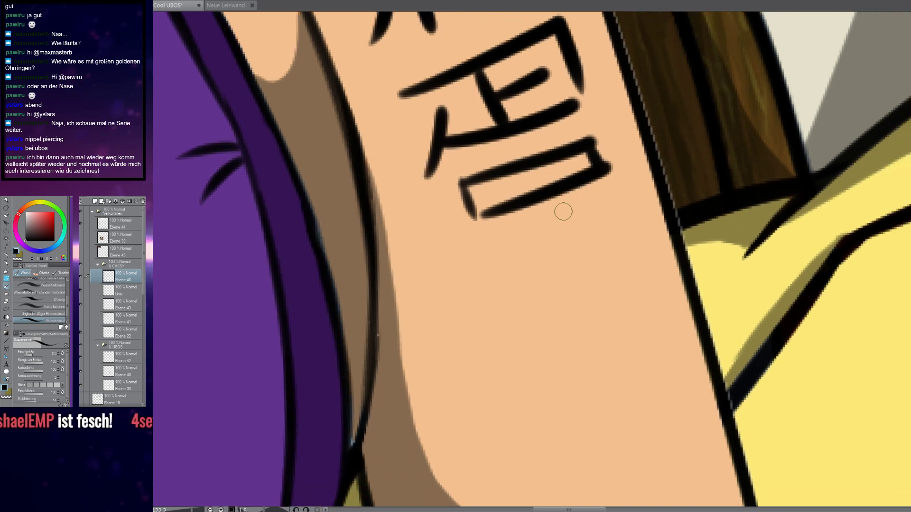
mouse_move(532, 171)
mouse_down()
mouse_move(543, 201)
mouse_move(541, 240)
mouse_move(530, 246)
mouse_move(608, 226)
mouse_up()
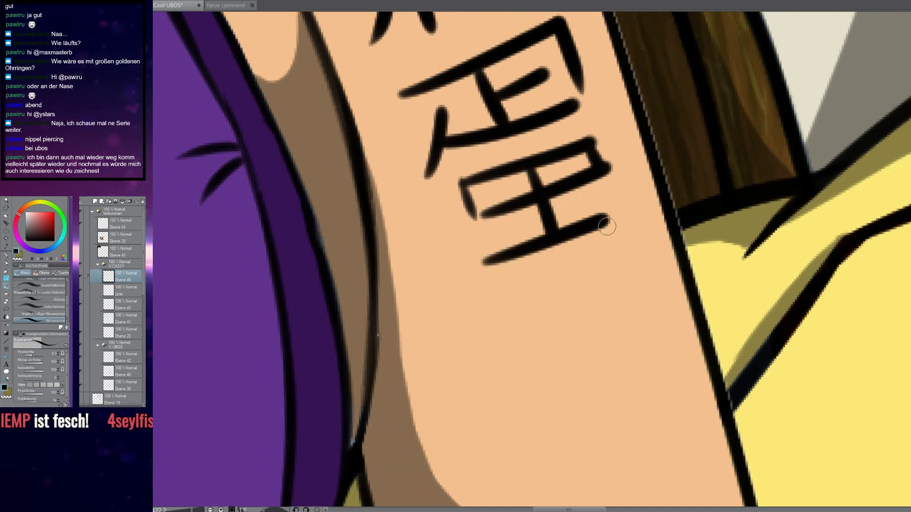
scroll(591, 208, down, 8)
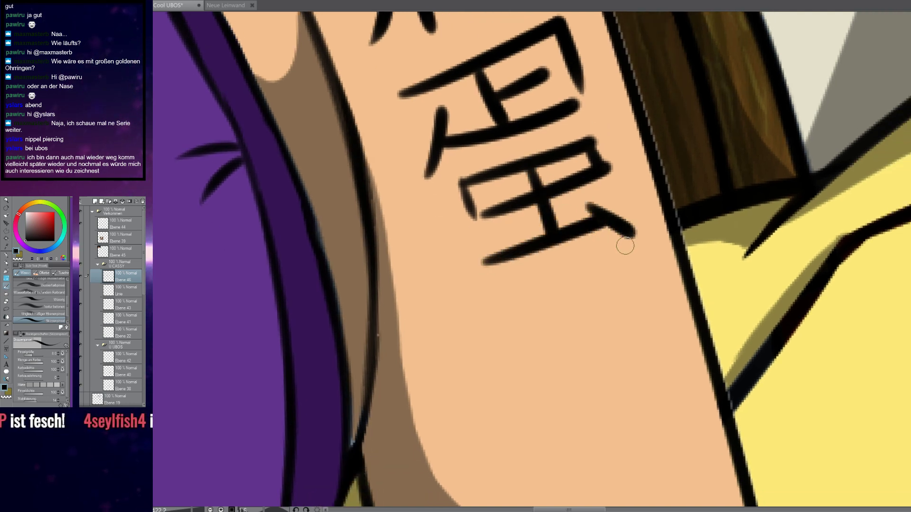
scroll(562, 240, up, 2)
scroll(561, 240, up, 6)
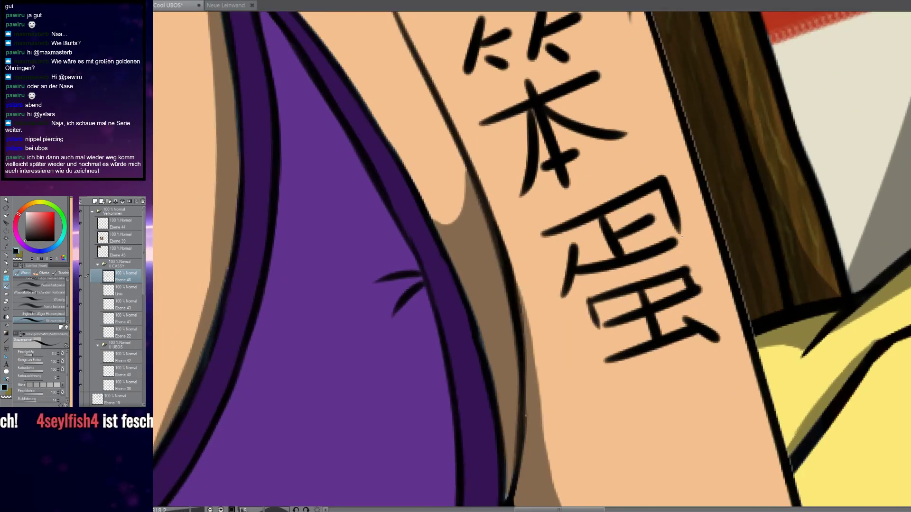
Extend the hooked right-hand stroke of the 疋 component so it joins the long bar beneath it
scroll(680, 235, up, 3)
mouse_move(671, 217)
mouse_down()
mouse_move(695, 242)
mouse_move(658, 260)
mouse_move(680, 246)
mouse_move(664, 249)
mouse_move(685, 242)
mouse_move(659, 264)
mouse_move(699, 250)
mouse_move(670, 266)
mouse_move(694, 253)
mouse_move(673, 211)
mouse_move(691, 250)
mouse_up()
scroll(691, 250, down, 5)
drag(532, 159, 541, 280)
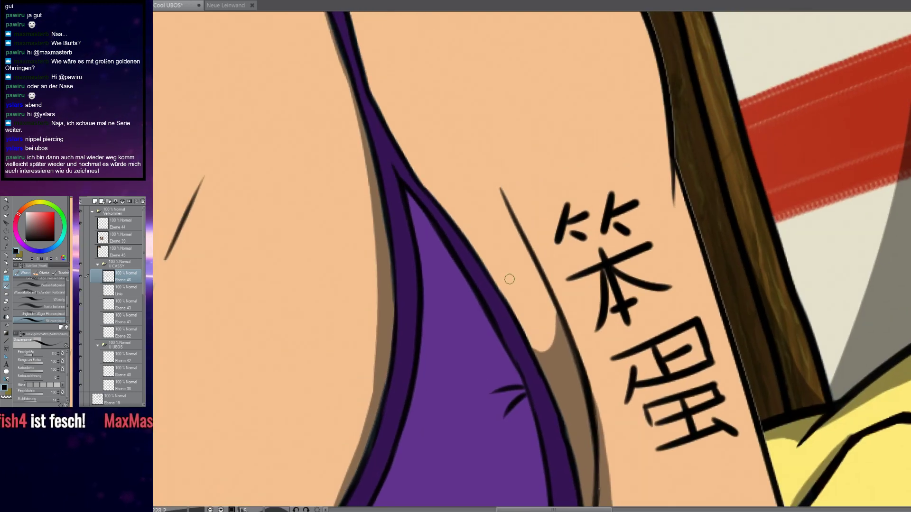
Lasso the bamboo radical of 笨, move it slightly down towards 本, rotate it a little counterclockwise and deselect it
click(5, 309)
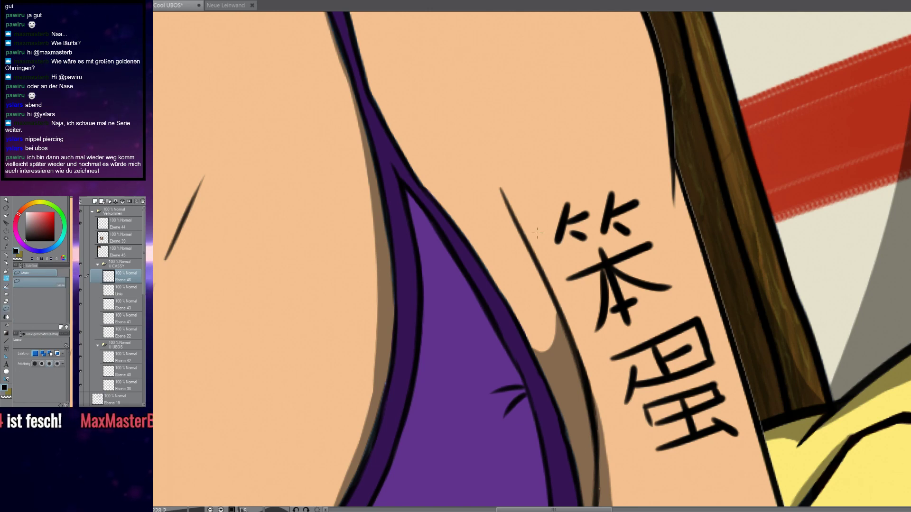
key(m)
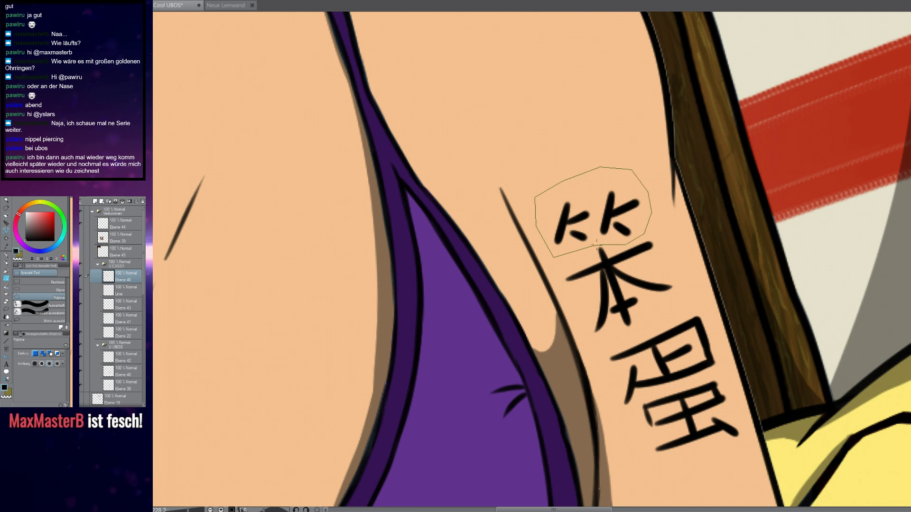
click(598, 244)
key(m)
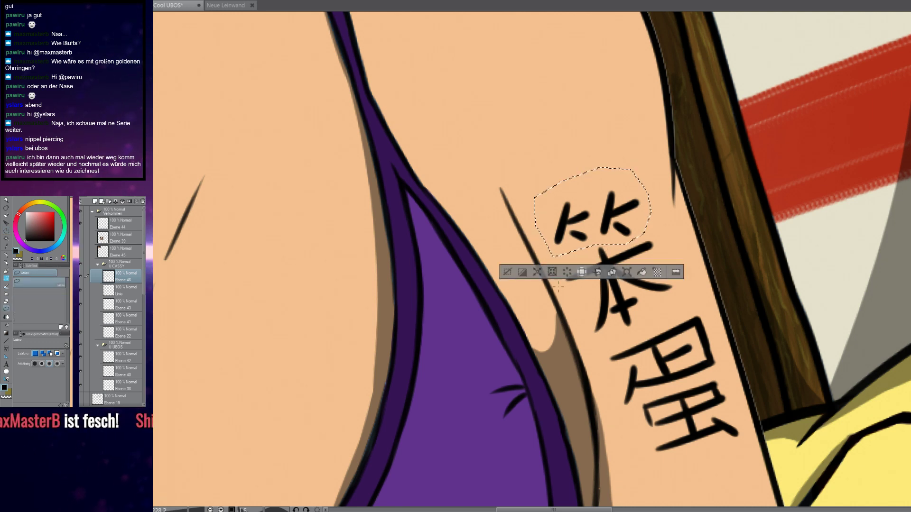
click(600, 271)
drag(604, 231, 605, 233)
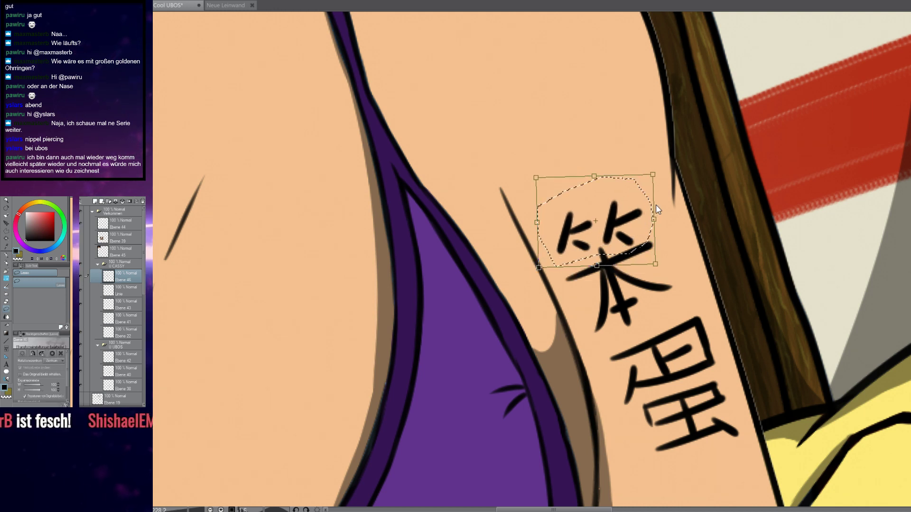
drag(658, 203, 654, 224)
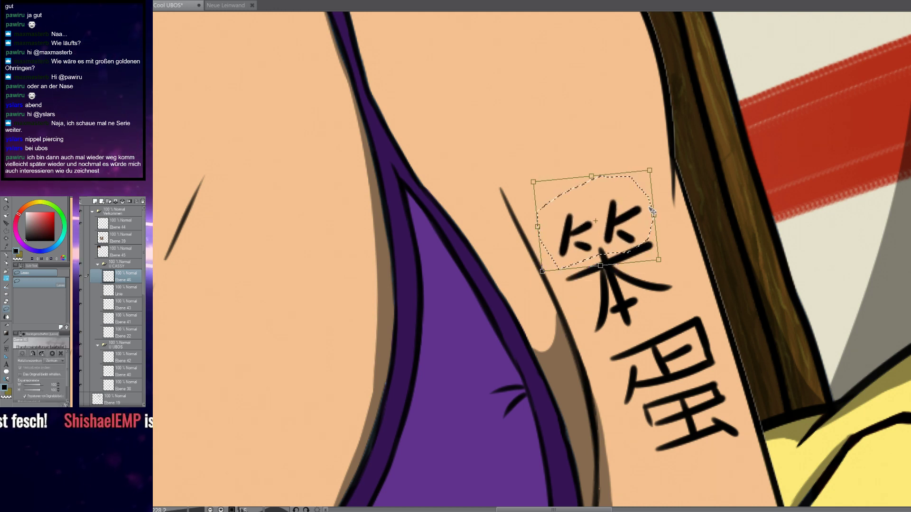
key(Return)
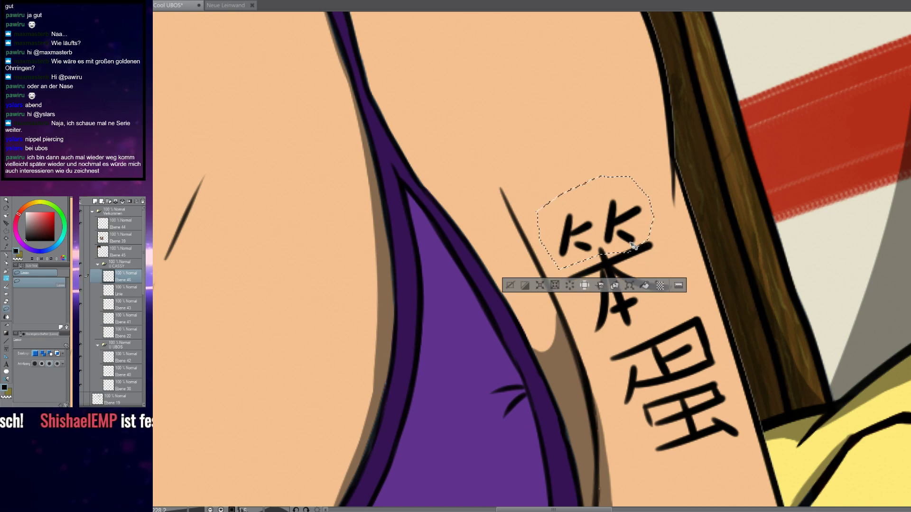
key(ctrl+d)
Close the open lower-left corner of the 虫 component's box with black brush strokes
scroll(635, 237, down, 8)
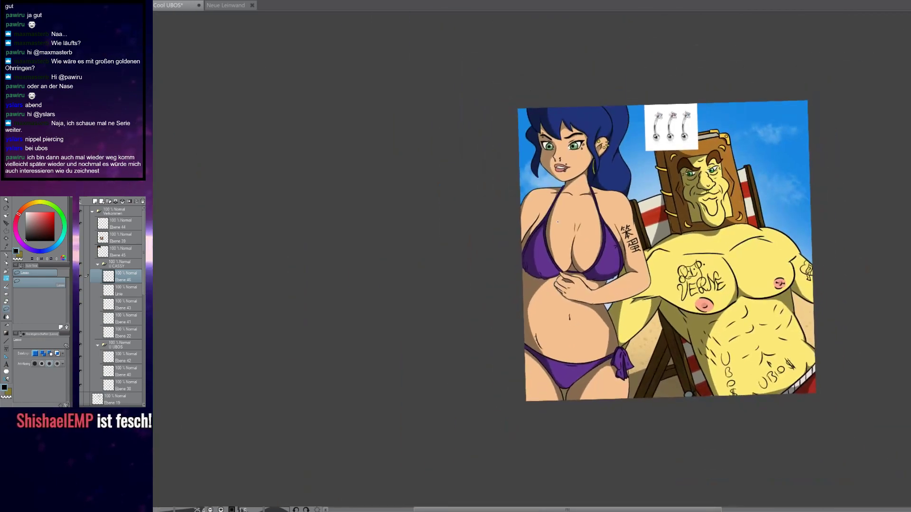
scroll(595, 230, up, 5)
scroll(595, 230, up, 6)
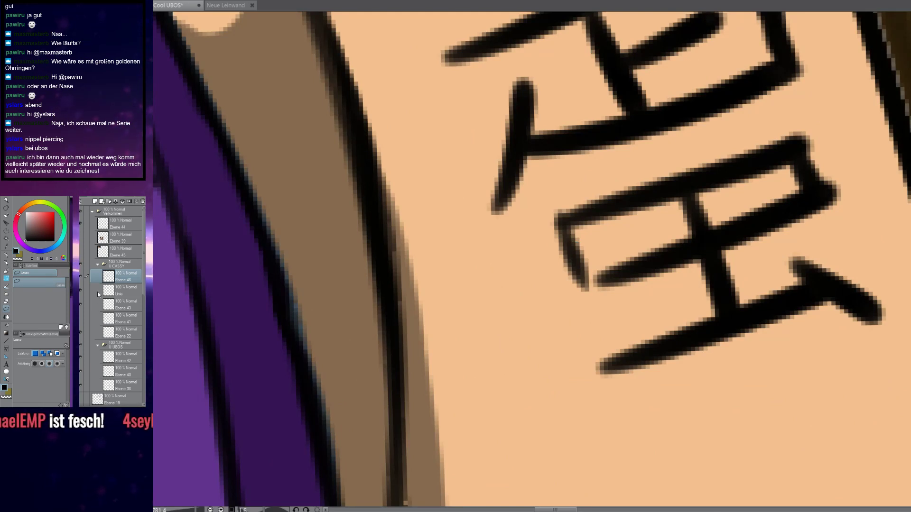
key(p)
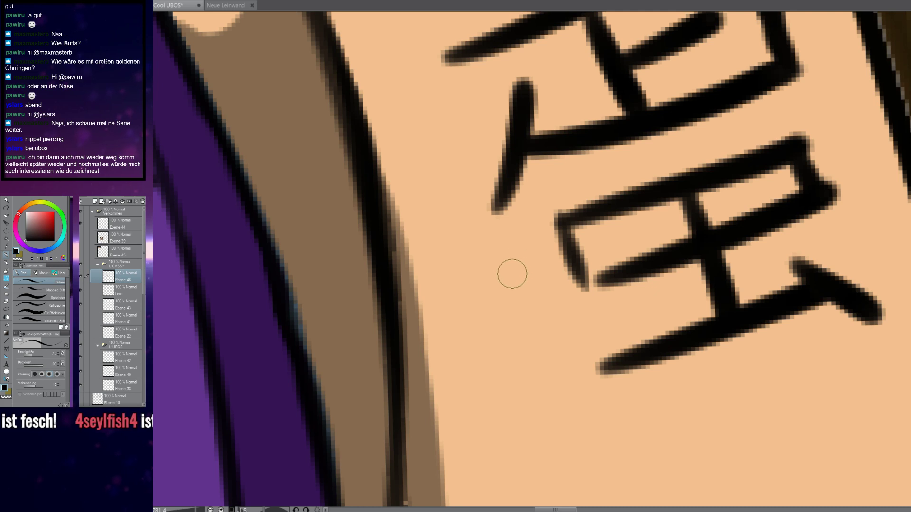
key(b)
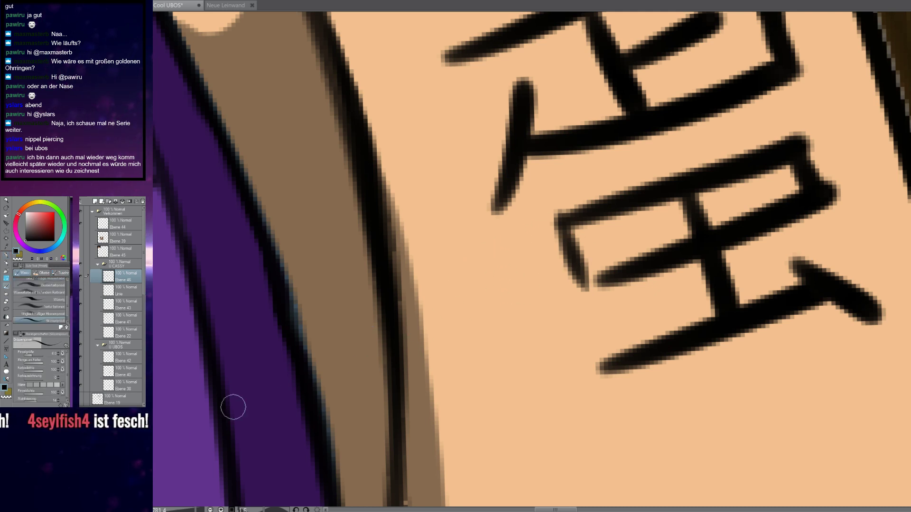
scroll(581, 227, up, 5)
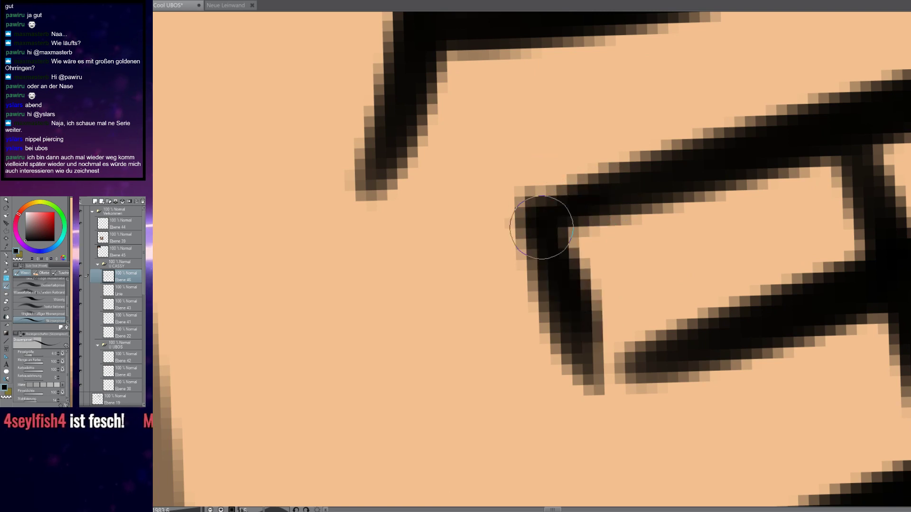
mouse_move(569, 317)
mouse_down()
mouse_move(661, 362)
mouse_move(712, 344)
mouse_move(608, 333)
mouse_move(494, 366)
mouse_up()
mouse_move(576, 142)
mouse_down()
mouse_move(587, 173)
mouse_move(555, 100)
mouse_move(575, 146)
mouse_up()
scroll(633, 275, down, 10)
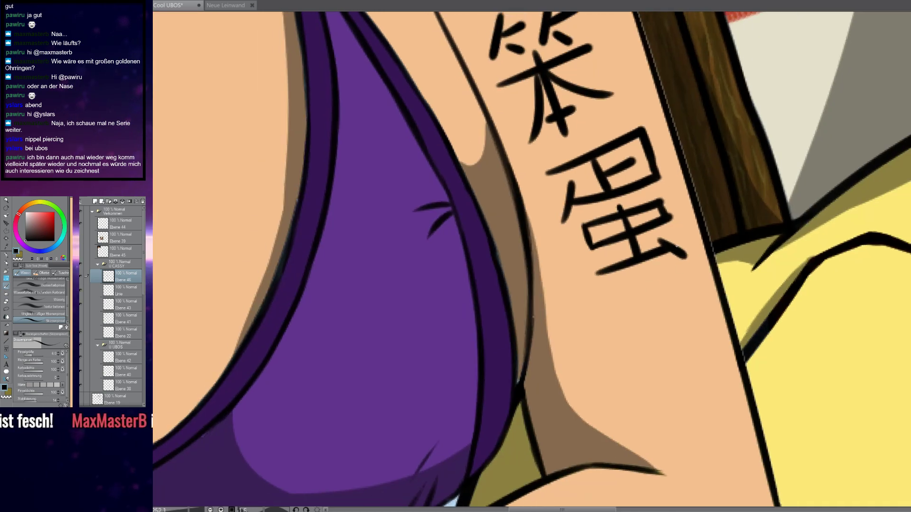
Extend the central vertical stroke of 虫 above its box and straighten the box's right side
scroll(677, 246, up, 10)
mouse_move(572, 217)
mouse_down()
mouse_move(559, 203)
mouse_move(576, 240)
mouse_up()
scroll(754, 335, down, 6)
scroll(649, 233, up, 4)
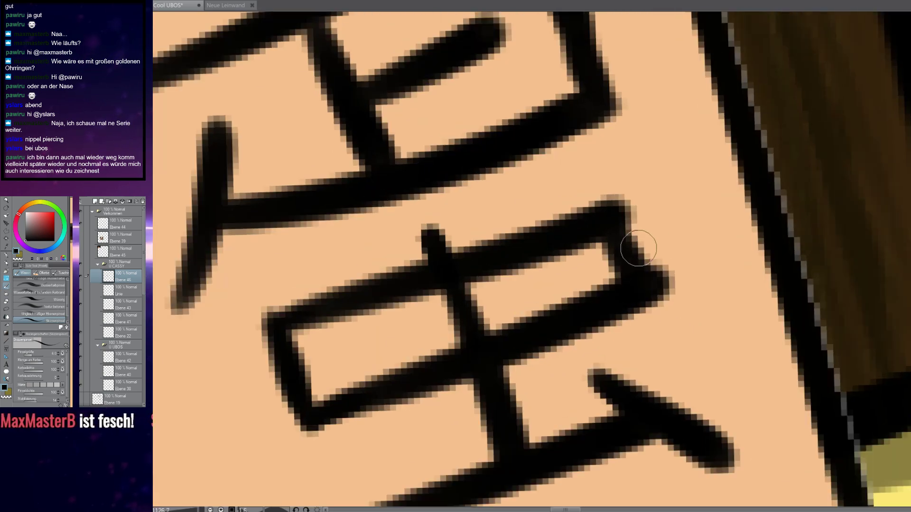
mouse_move(641, 244)
mouse_down()
mouse_move(626, 222)
mouse_move(656, 270)
mouse_move(585, 242)
mouse_move(596, 228)
mouse_move(573, 230)
mouse_move(620, 206)
mouse_up()
mouse_move(578, 236)
mouse_down()
mouse_move(646, 249)
mouse_move(646, 265)
mouse_move(607, 294)
mouse_move(656, 287)
mouse_move(625, 308)
mouse_move(666, 294)
mouse_move(639, 232)
mouse_move(651, 266)
mouse_up()
Thicken the short horizontal bar inside the 疋 component where it meets the vertical stroke
scroll(651, 266, down, 3)
scroll(623, 210, down, 2)
scroll(592, 221, down, 6)
scroll(598, 220, up, 7)
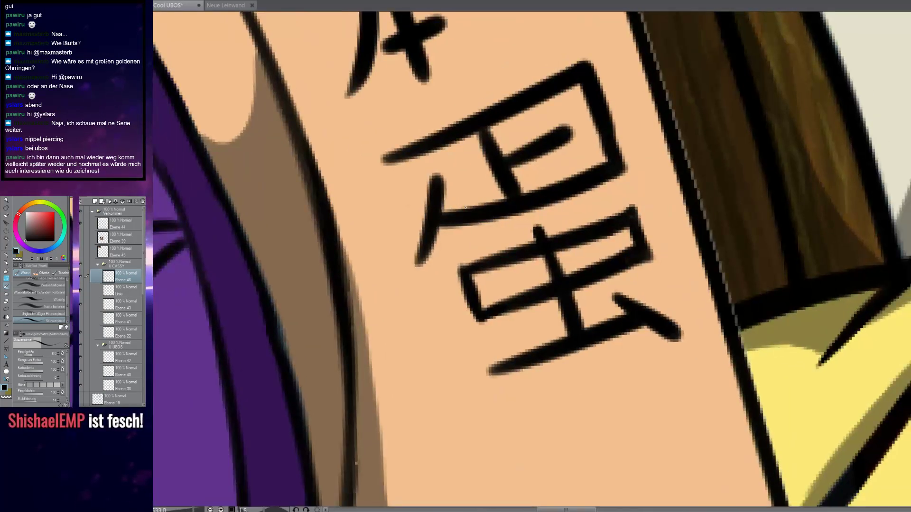
scroll(459, 206, up, 4)
mouse_move(645, 277)
mouse_down()
mouse_move(579, 323)
mouse_move(624, 287)
mouse_move(586, 293)
mouse_up()
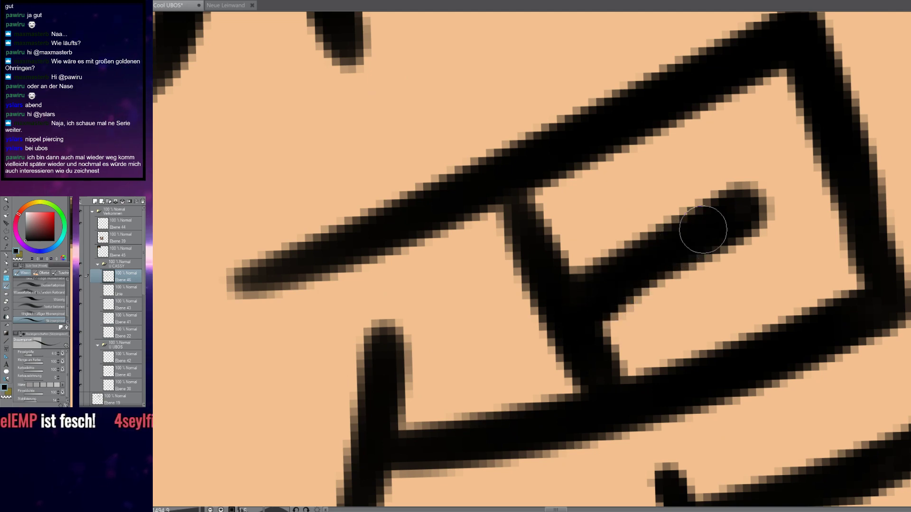
Thicken the two diagonal strokes of 本 in black where they branch off near the crossing
scroll(694, 235, down, 10)
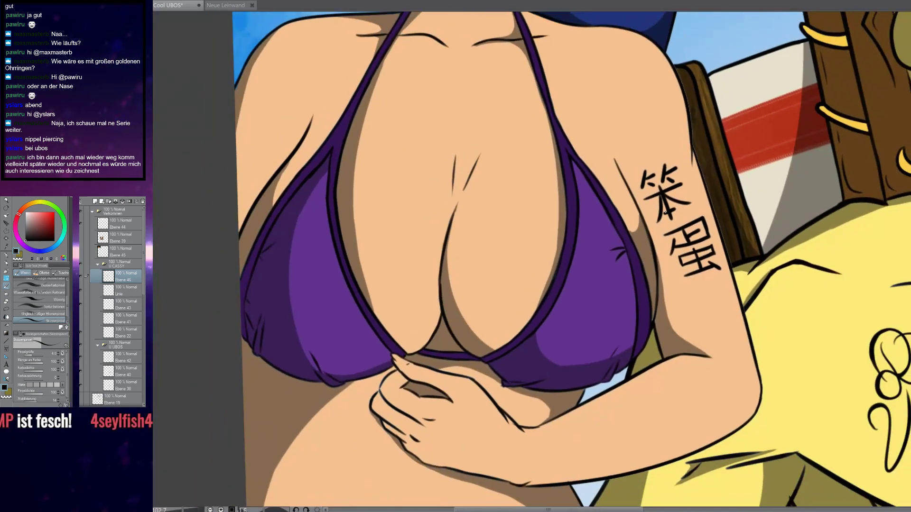
scroll(660, 198, up, 4)
drag(660, 178, 669, 209)
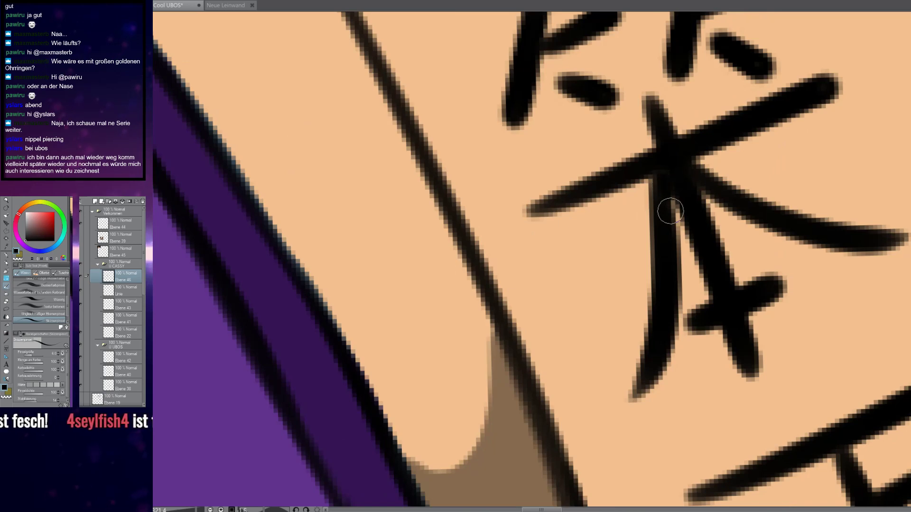
drag(701, 174, 722, 188)
scroll(763, 221, down, 6)
scroll(626, 241, up, 7)
scroll(626, 241, up, 4)
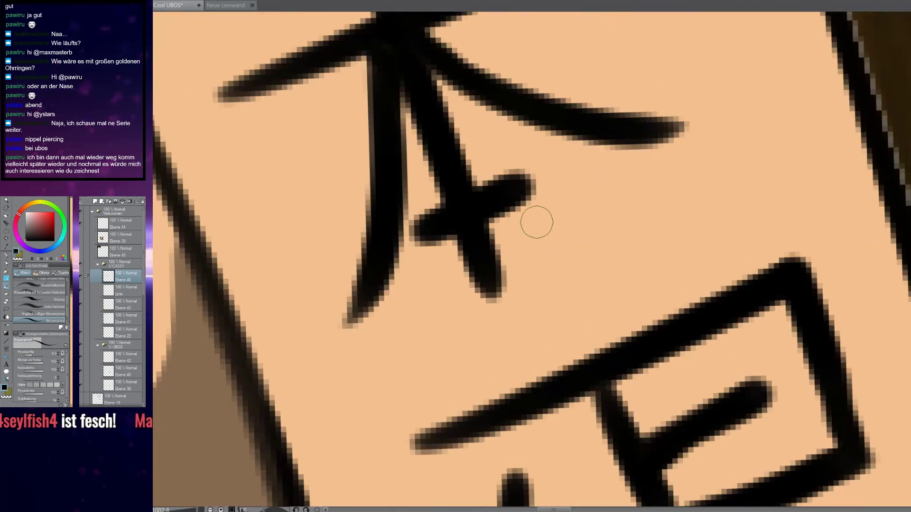
scroll(517, 223, down, 5)
scroll(504, 229, down, 10)
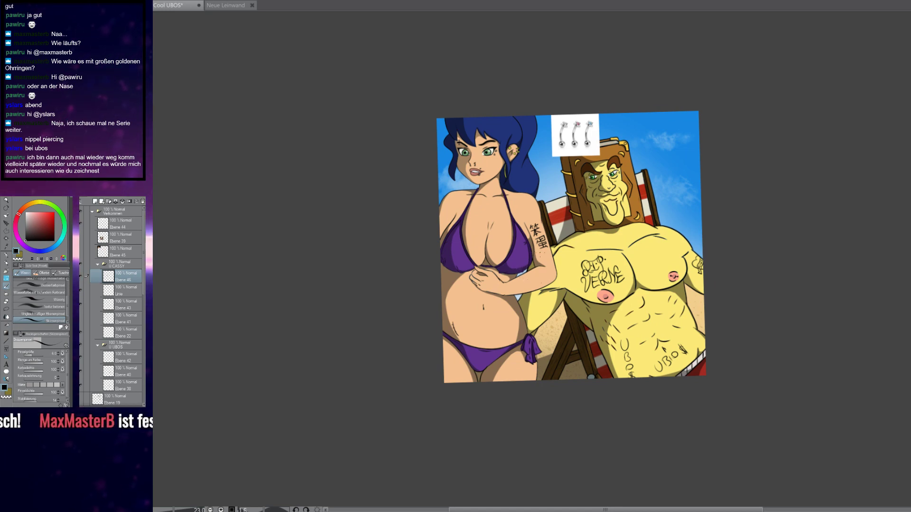
Try adding the character 包 in black strokes below 蛋 on the woman's upper arm
scroll(546, 244, up, 3)
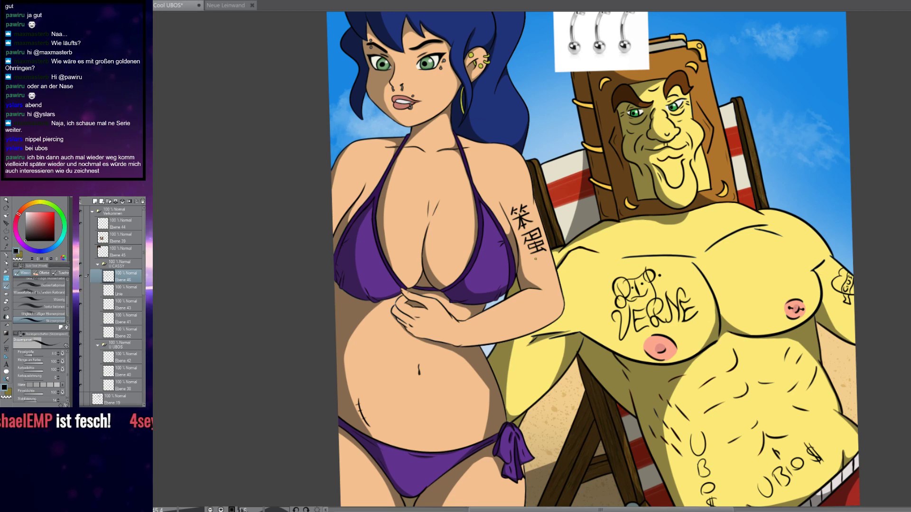
scroll(526, 263, up, 6)
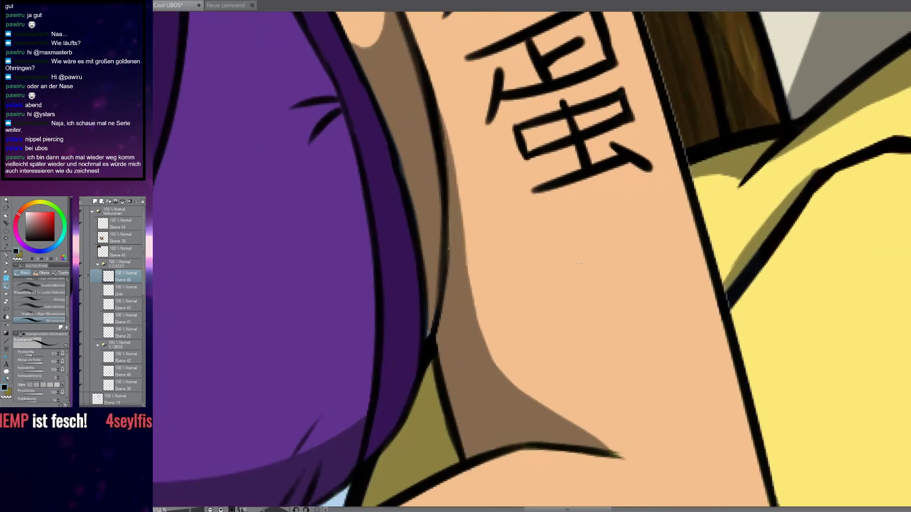
scroll(575, 226, up, 2)
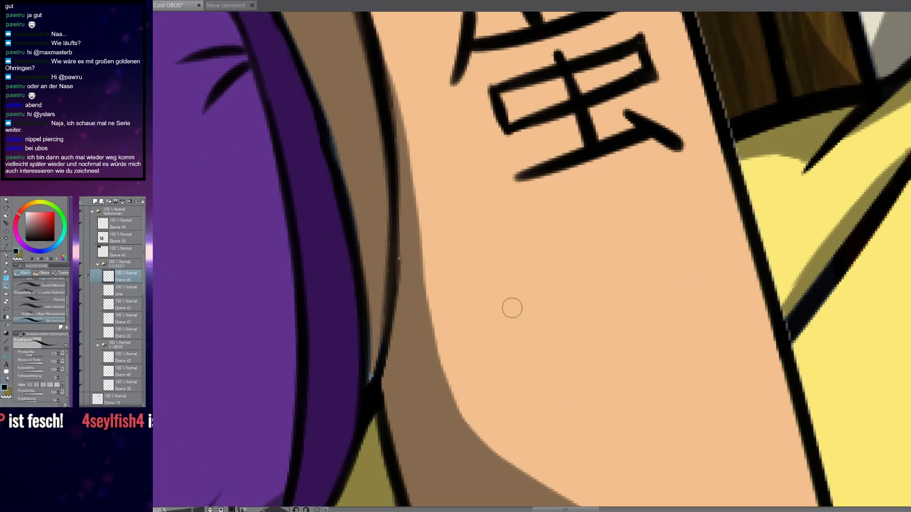
drag(508, 268, 553, 189)
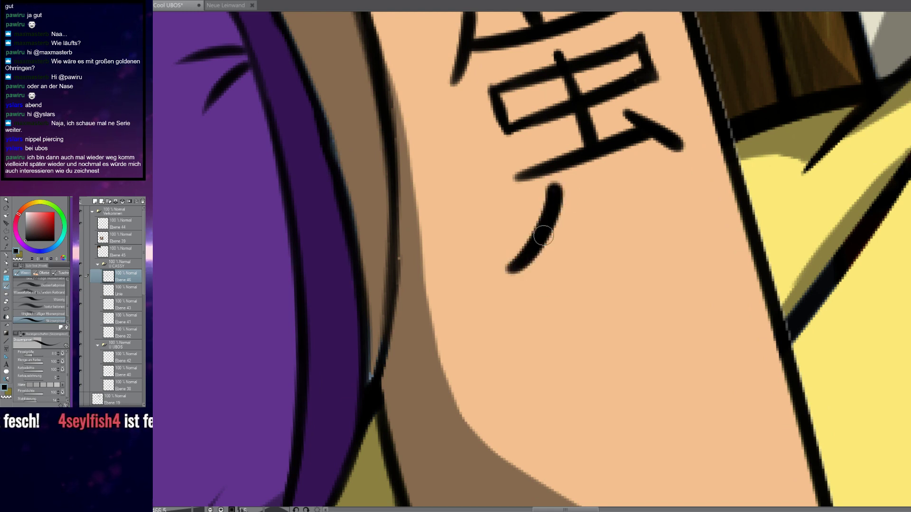
mouse_move(543, 241)
mouse_down()
mouse_move(672, 190)
mouse_move(707, 270)
mouse_move(675, 369)
mouse_up()
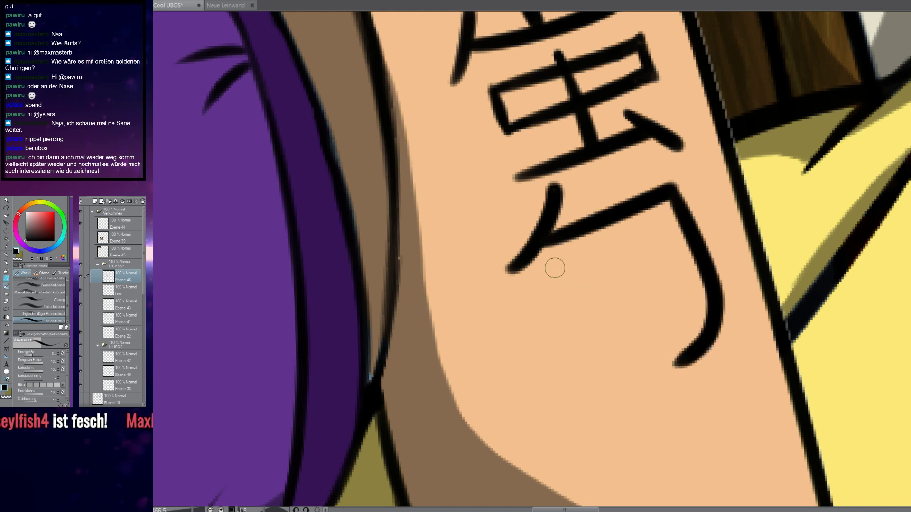
mouse_move(541, 241)
mouse_down()
mouse_move(488, 296)
mouse_move(517, 295)
mouse_move(599, 255)
mouse_move(629, 318)
mouse_move(540, 351)
mouse_up()
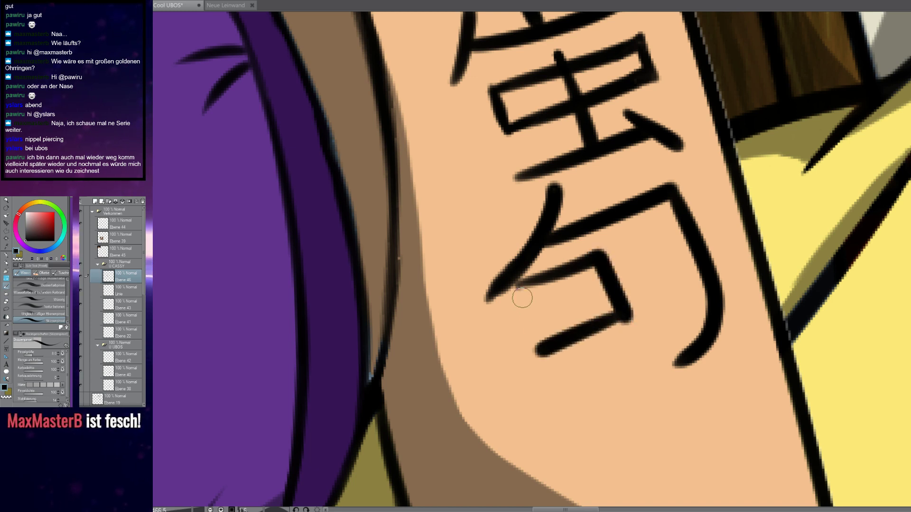
drag(518, 285, 541, 354)
mouse_move(583, 390)
mouse_down()
mouse_move(479, 249)
mouse_move(524, 323)
mouse_move(624, 316)
mouse_move(684, 281)
mouse_move(678, 248)
mouse_up()
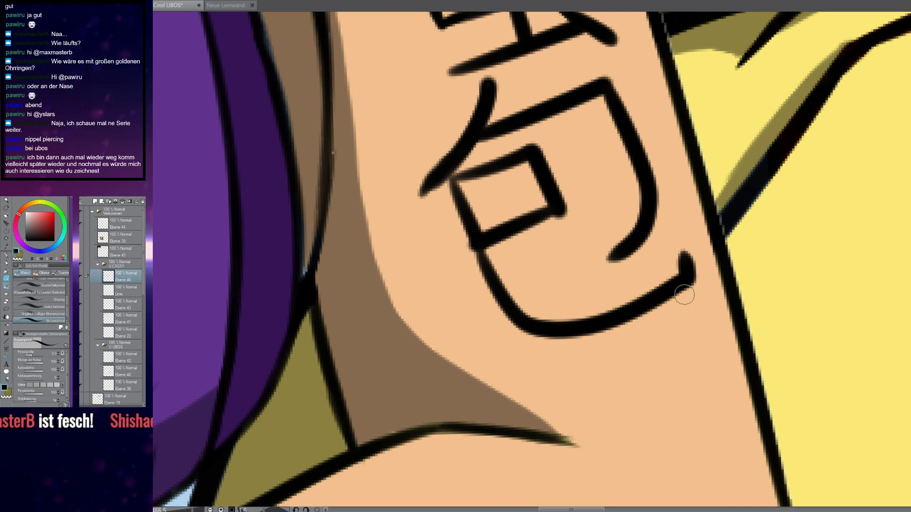
Undo all strokes of the third character 包 below 蛋
scroll(677, 308, down, 8)
scroll(674, 308, up, 5)
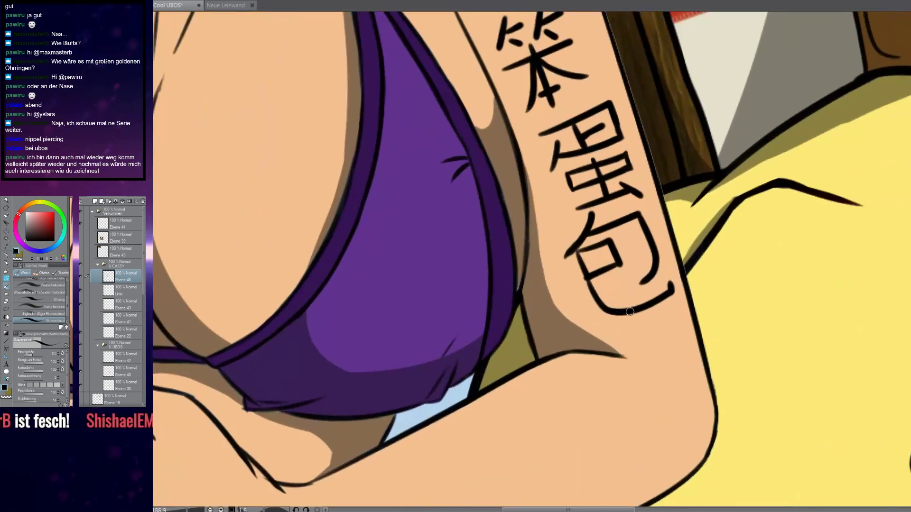
key(ctrl+z)
key(ctrl+z)
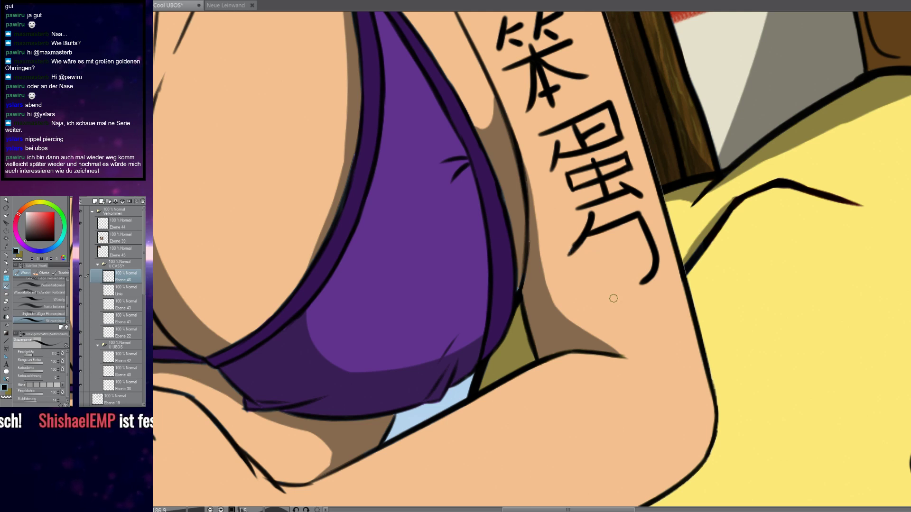
key(ctrl+z)
key(ctrl+z)
key(ctrl+z)
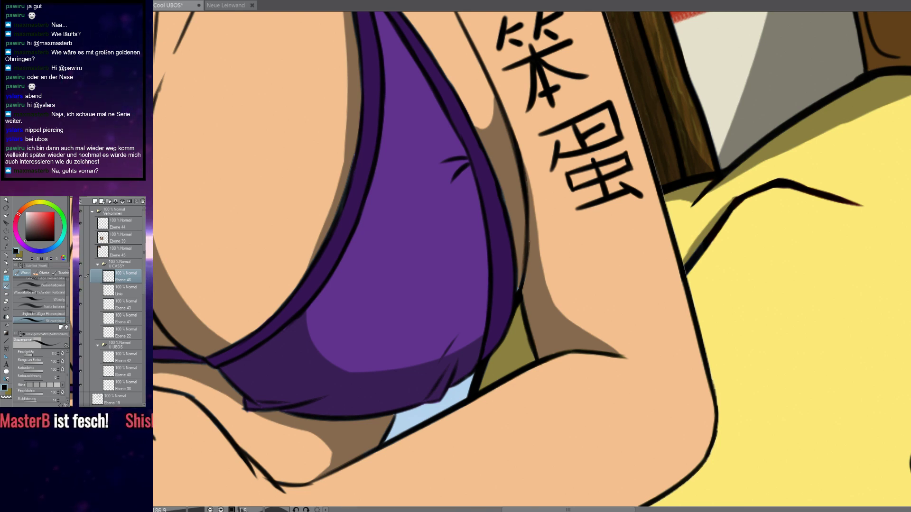
scroll(572, 135, down, 4)
drag(510, 38, 533, 231)
scroll(525, 95, down, 6)
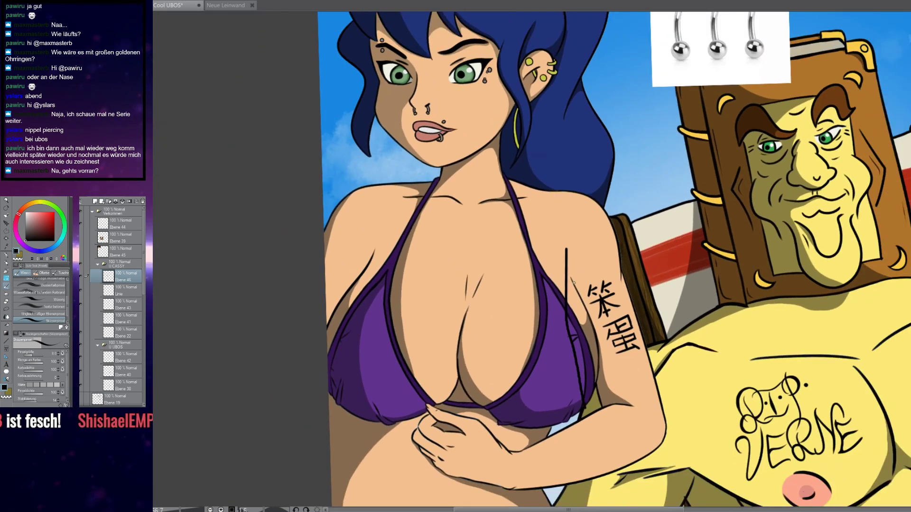
key(ctrl+z)
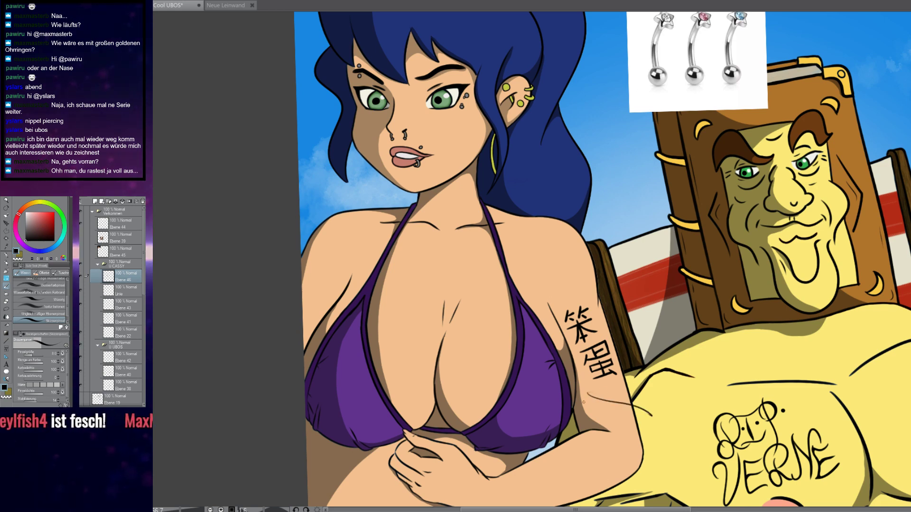
Draw the zigzag, long downward hook and two inner sweeping strokes of a third black character, 汤, below 蛋 on the upper arm
scroll(613, 400, up, 5)
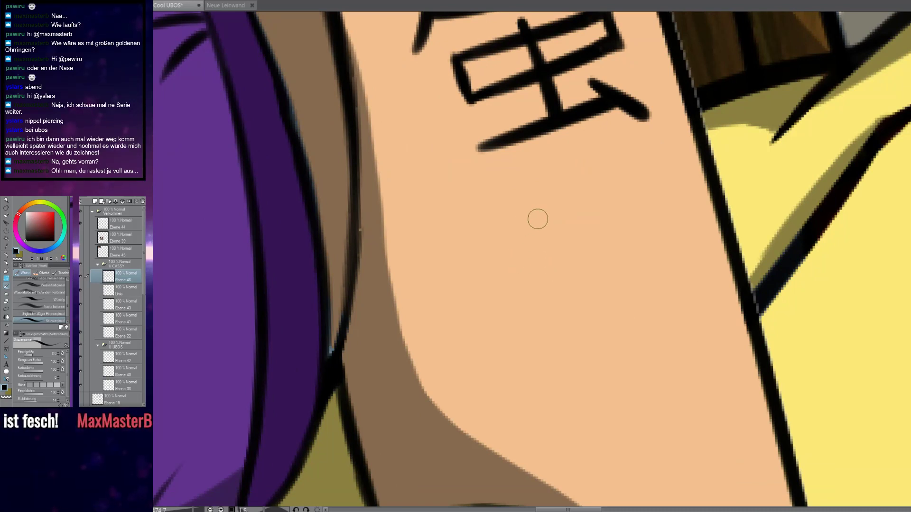
mouse_move(505, 185)
mouse_down()
mouse_move(577, 165)
mouse_move(542, 242)
mouse_move(664, 223)
mouse_up()
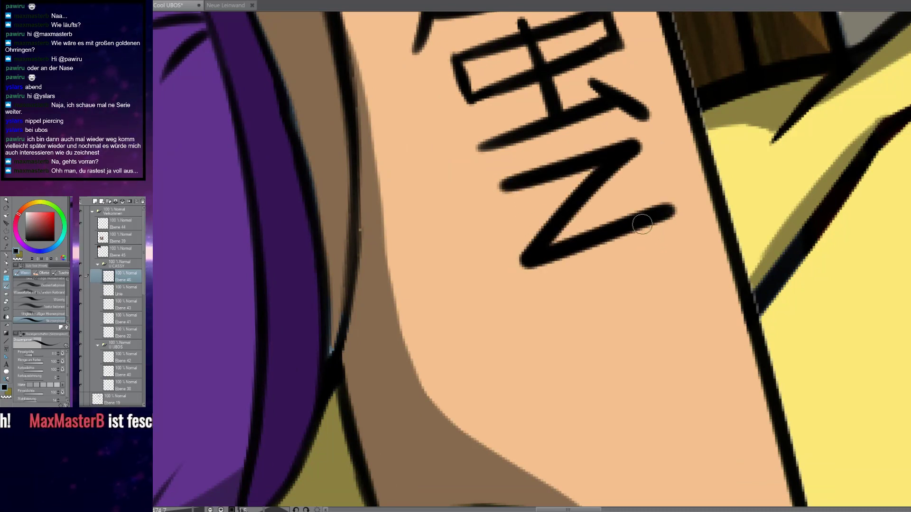
mouse_move(671, 213)
mouse_down()
mouse_move(687, 363)
mouse_move(653, 377)
mouse_up()
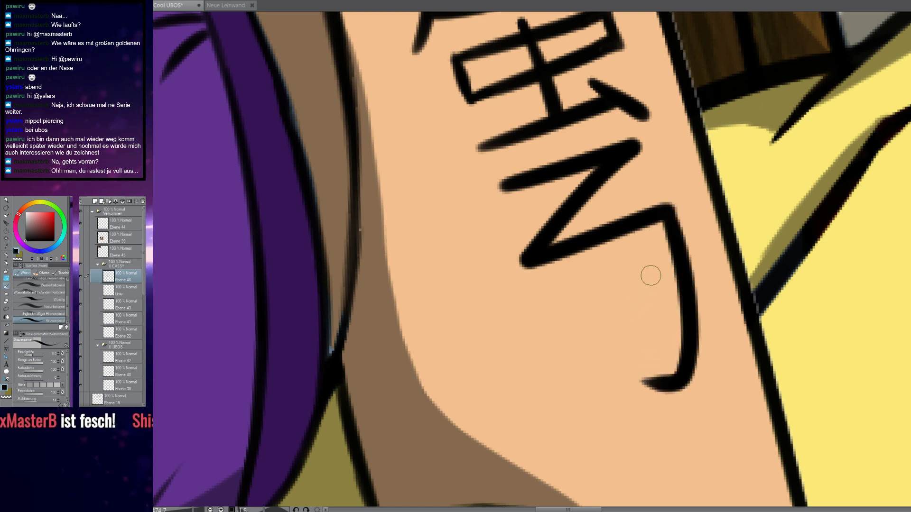
key(ctrl+z)
mouse_move(670, 209)
mouse_down()
mouse_move(707, 354)
mouse_move(664, 375)
mouse_up()
key(ctrl+z)
mouse_move(671, 209)
mouse_down()
mouse_move(706, 338)
mouse_move(671, 378)
mouse_up()
key(ctrl+z)
mouse_move(671, 209)
mouse_down()
mouse_move(692, 272)
mouse_move(681, 380)
mouse_up()
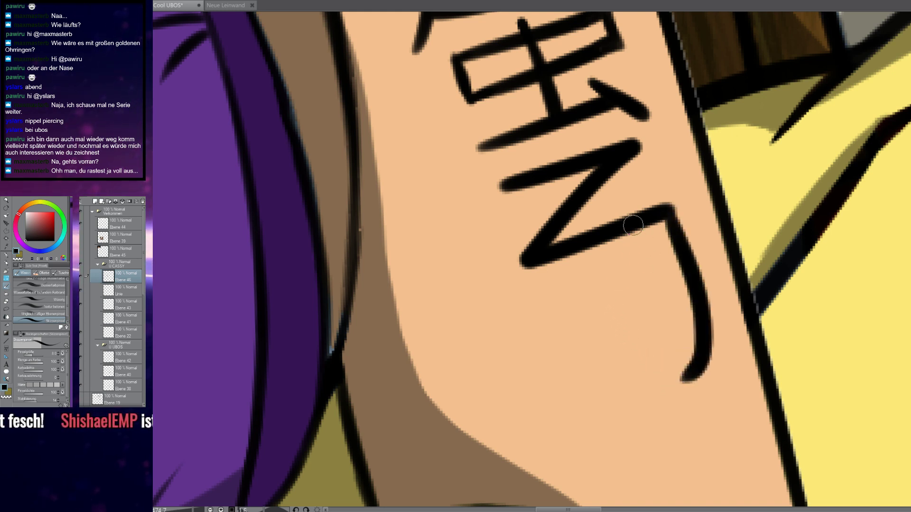
drag(636, 229, 625, 420)
drag(585, 251, 569, 393)
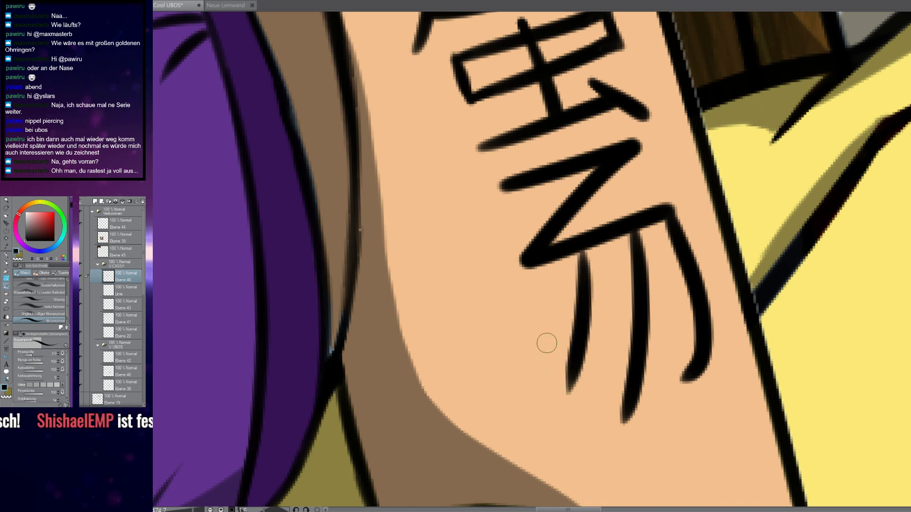
Add the lower slanted stroke and two short dots of 汤 on its left side, thickening the upper dot
drag(542, 316, 526, 411)
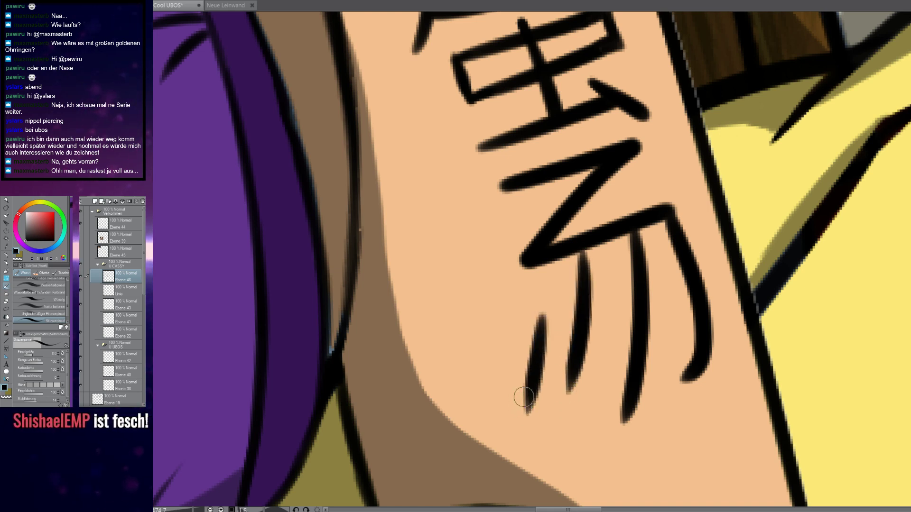
drag(450, 240, 488, 254)
drag(450, 202, 495, 216)
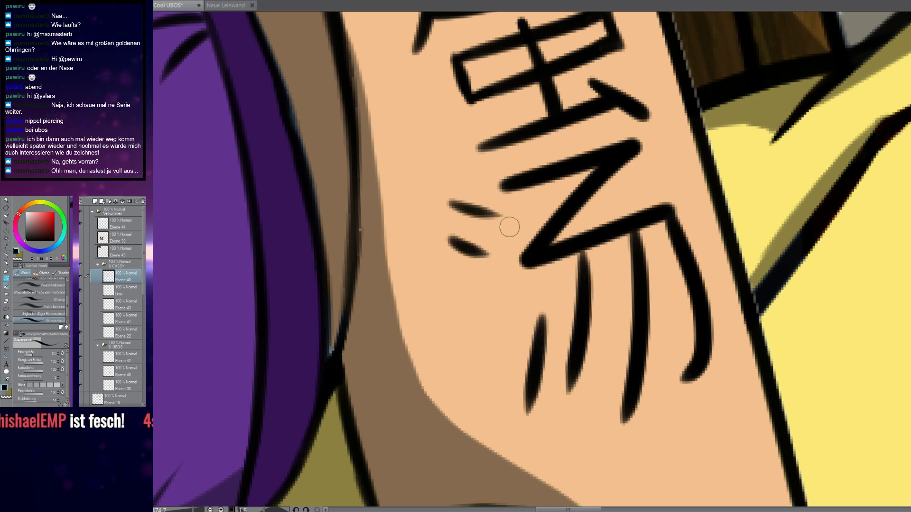
scroll(513, 247, down, 8)
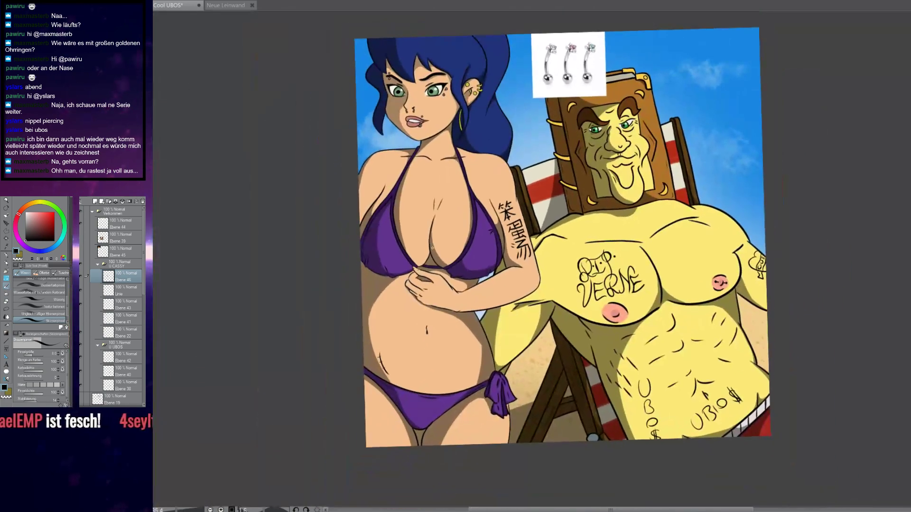
scroll(513, 247, up, 8)
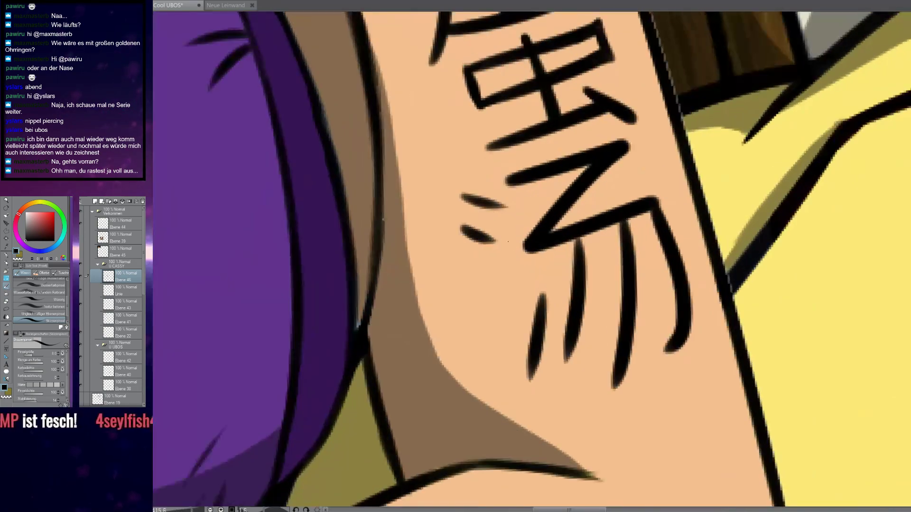
mouse_move(465, 194)
mouse_down()
mouse_move(492, 200)
mouse_move(464, 230)
mouse_move(492, 240)
mouse_up()
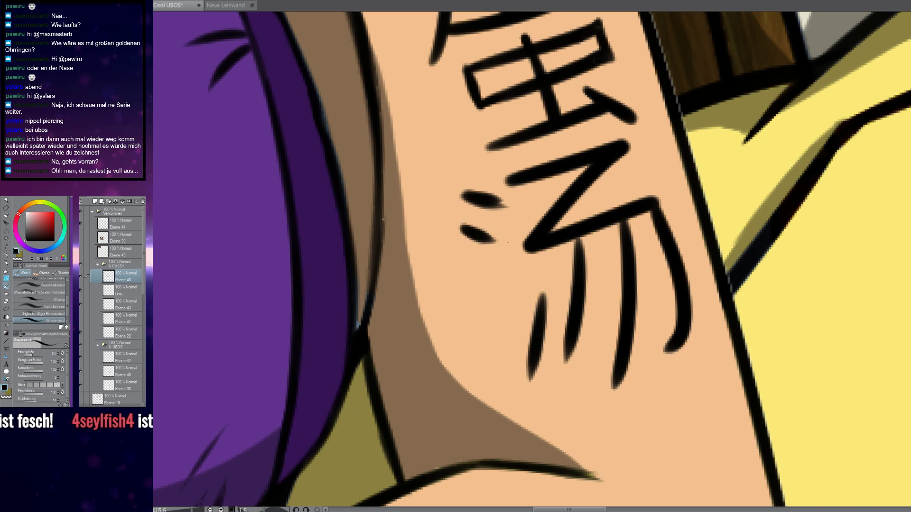
scroll(492, 238, down, 8)
scroll(504, 241, down, 3)
drag(417, 321, 466, 282)
scroll(466, 282, up, 6)
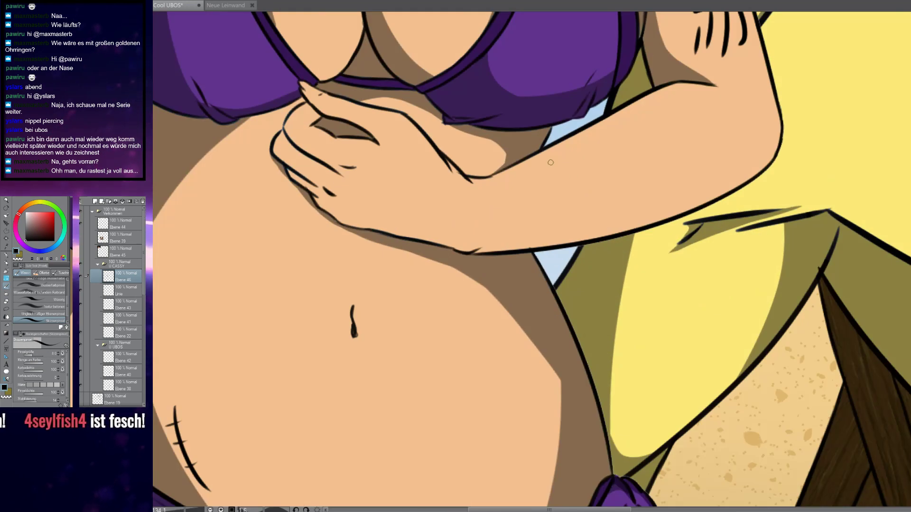
drag(572, 143, 556, 245)
drag(593, 124, 583, 240)
drag(607, 115, 599, 237)
drag(636, 98, 617, 235)
scroll(617, 234, down, 5)
scroll(611, 248, up, 4)
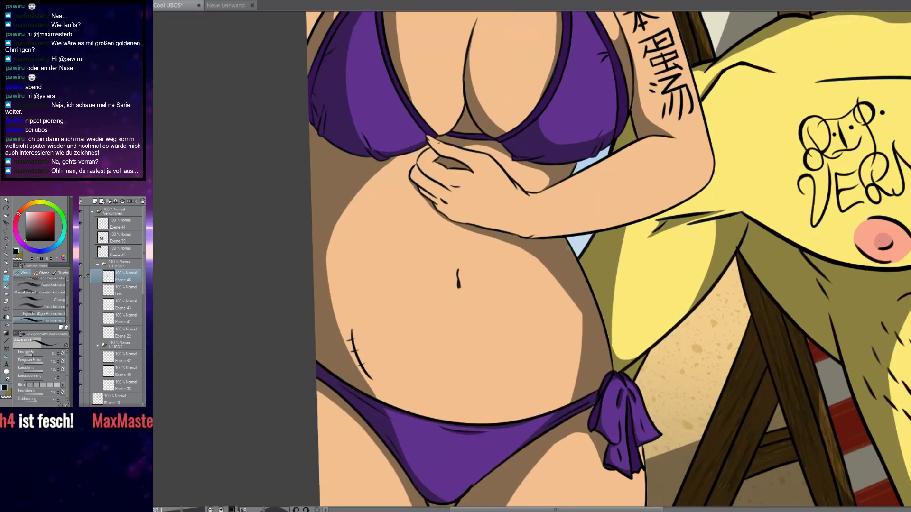
scroll(468, 290, down, 5)
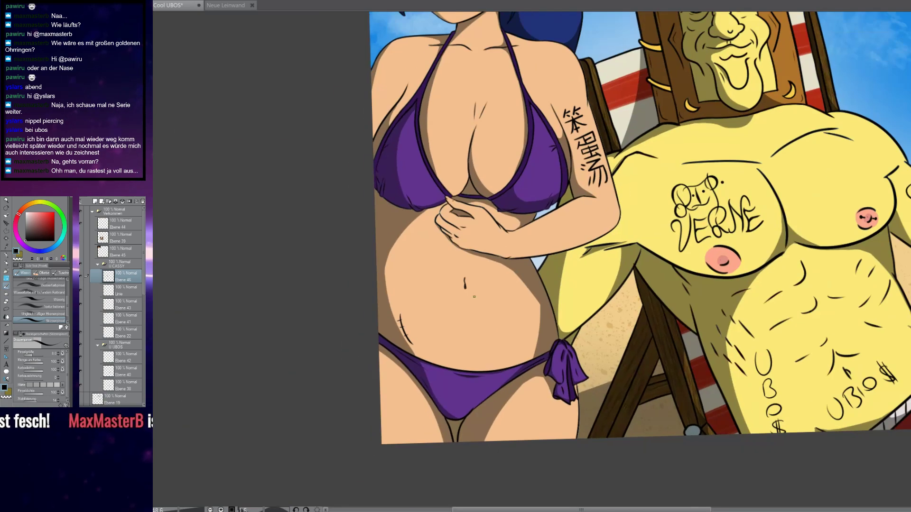
scroll(509, 319, up, 3)
scroll(474, 239, down, 5)
scroll(527, 302, up, 3)
Thicken the inner sweeping strokes of 汤 where they meet the zigzag and fill out its upper hook corner
scroll(620, 314, up, 8)
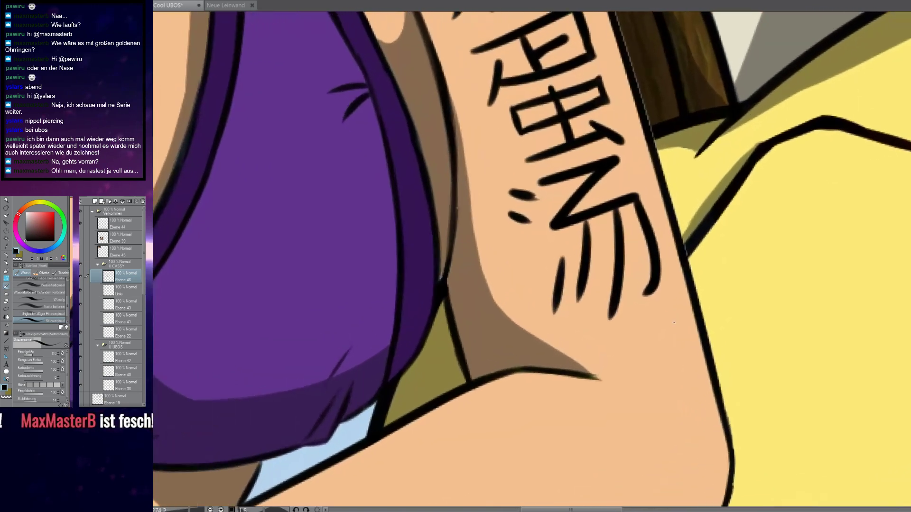
scroll(631, 242, up, 10)
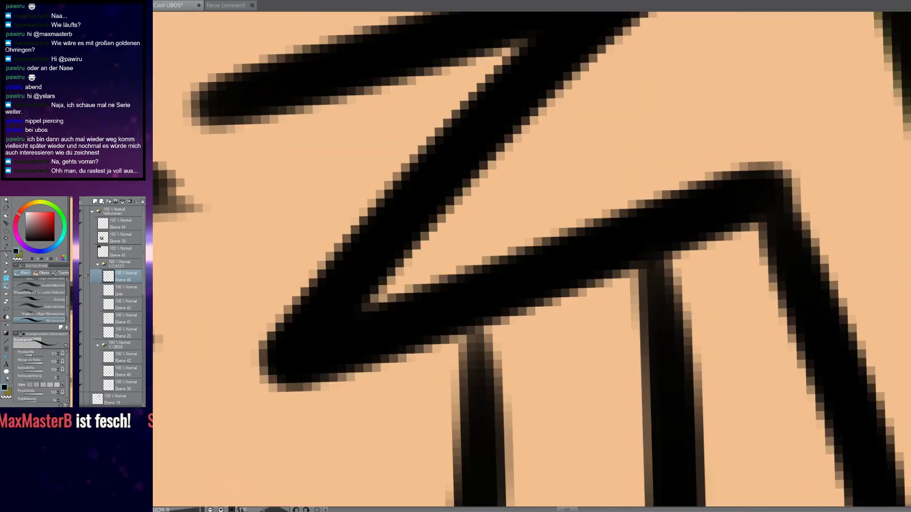
drag(670, 223, 678, 417)
mouse_move(489, 317)
mouse_down()
mouse_move(484, 423)
mouse_move(482, 412)
mouse_move(497, 451)
mouse_up()
scroll(488, 360, down, 4)
drag(601, 278, 627, 345)
scroll(627, 345, up, 10)
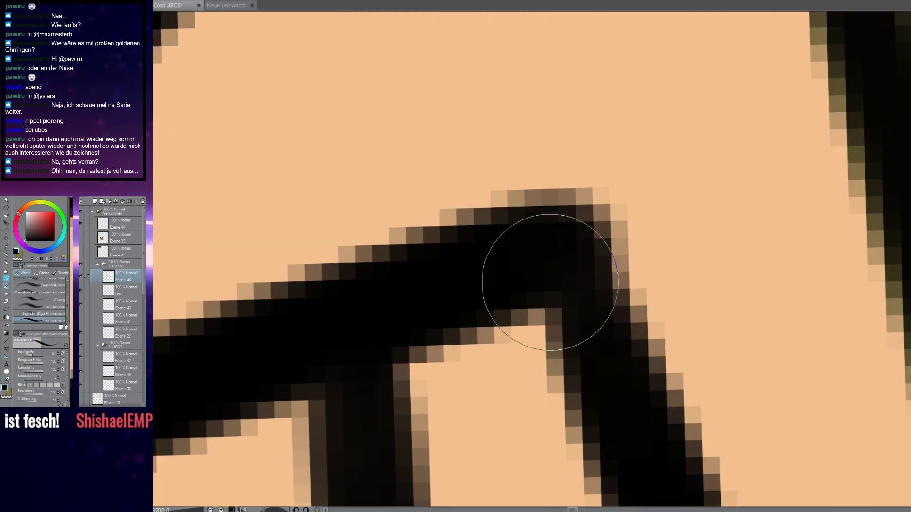
mouse_move(545, 260)
mouse_down()
mouse_move(524, 242)
mouse_move(590, 210)
mouse_move(521, 232)
mouse_move(639, 179)
mouse_move(644, 349)
mouse_move(630, 281)
mouse_move(647, 414)
mouse_move(604, 213)
mouse_move(611, 265)
mouse_up()
Darken and even out the right-hand edge, short vertical and inner bar of the 疋 component in 蛋
scroll(610, 264, down, 6)
scroll(570, 260, down, 4)
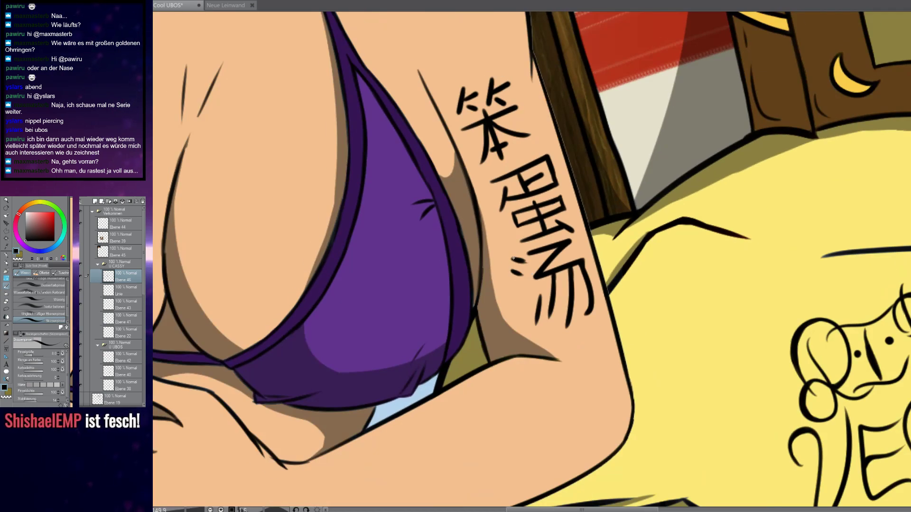
scroll(553, 271, down, 4)
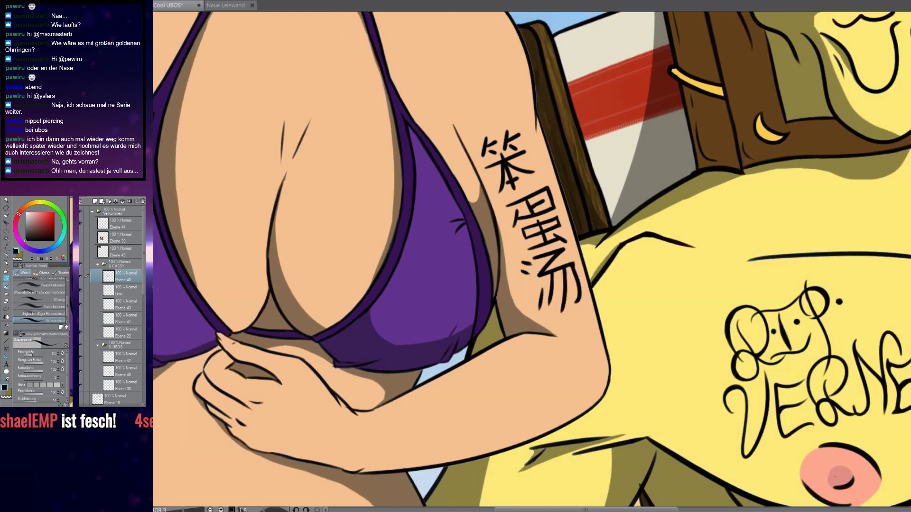
scroll(565, 220, up, 7)
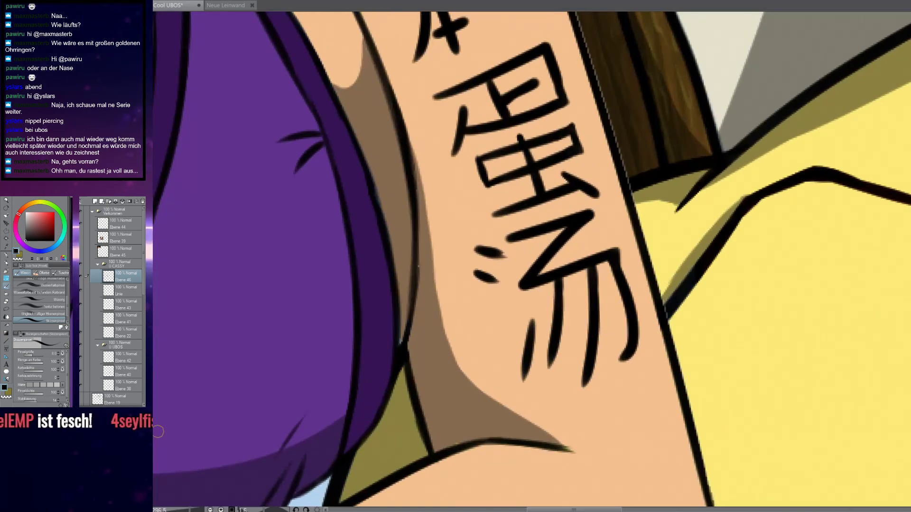
scroll(517, 151, up, 6)
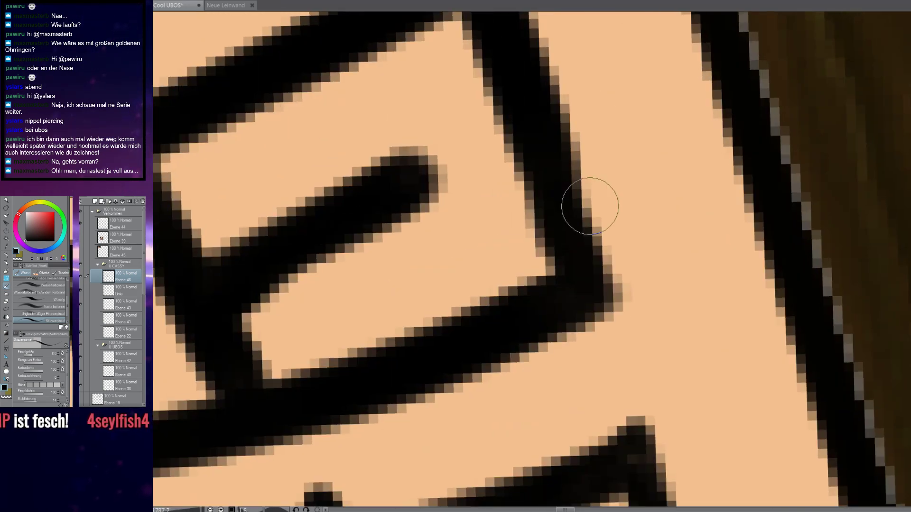
mouse_move(593, 221)
mouse_down()
mouse_move(574, 196)
mouse_move(620, 295)
mouse_up()
scroll(588, 287, down, 3)
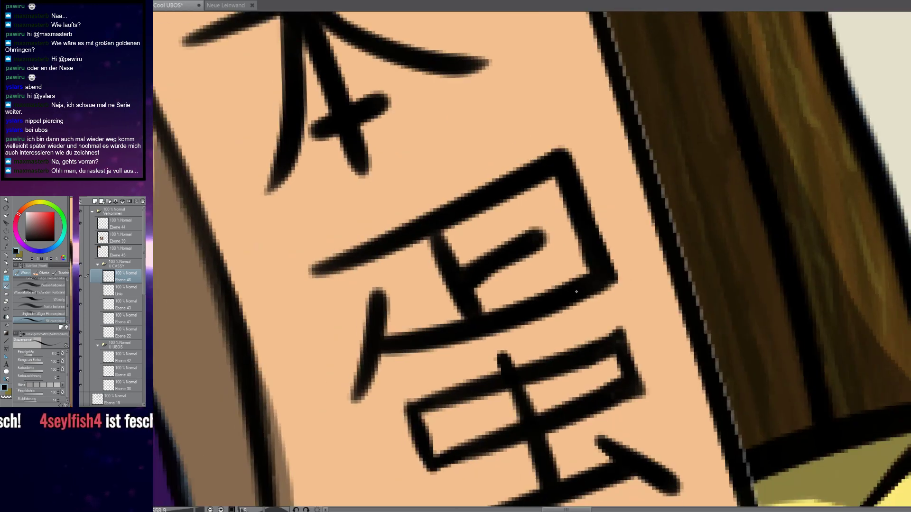
scroll(454, 260, up, 3)
mouse_move(454, 260)
mouse_down()
mouse_move(447, 214)
mouse_move(427, 178)
mouse_move(464, 254)
mouse_move(419, 191)
mouse_move(492, 309)
mouse_move(453, 182)
mouse_move(473, 234)
mouse_up()
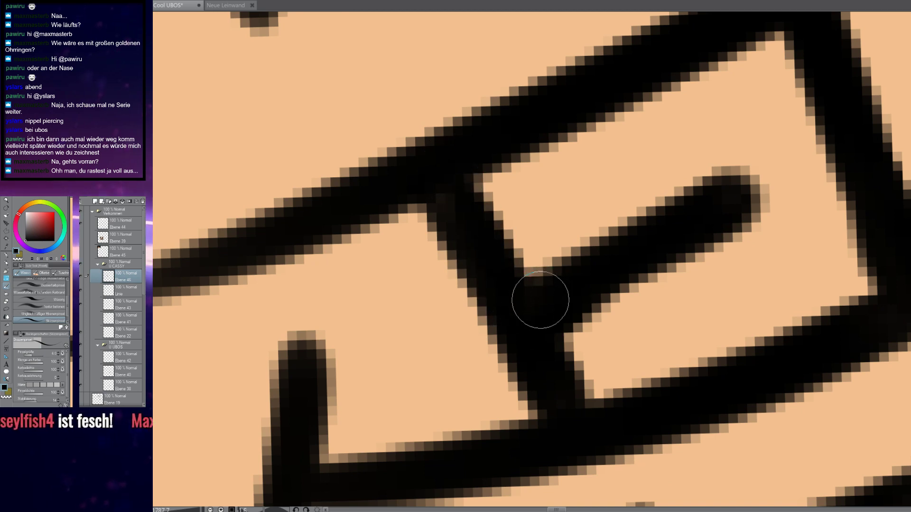
mouse_move(740, 202)
mouse_down()
mouse_move(580, 332)
mouse_move(665, 258)
mouse_move(541, 349)
mouse_move(690, 240)
mouse_move(578, 324)
mouse_move(572, 356)
mouse_move(591, 407)
mouse_move(564, 358)
mouse_move(556, 396)
mouse_move(526, 390)
mouse_move(557, 328)
mouse_up()
scroll(565, 389, down, 5)
Thicken the short slanted stroke at the left of the 疋 component and define its ends in black
scroll(560, 332, up, 3)
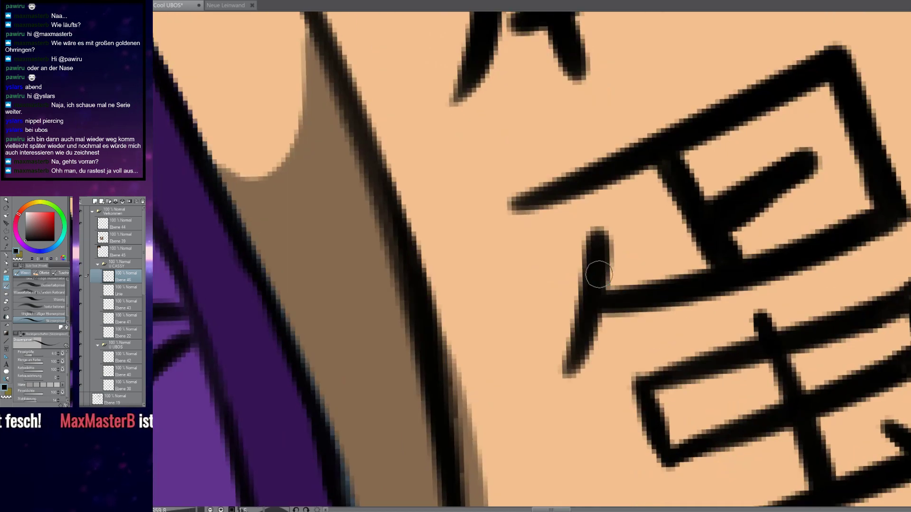
scroll(597, 243, up, 2)
mouse_move(591, 246)
mouse_down()
mouse_move(585, 213)
mouse_move(614, 215)
mouse_move(611, 271)
mouse_move(607, 218)
mouse_up()
mouse_move(565, 474)
mouse_down()
mouse_move(592, 297)
mouse_move(565, 341)
mouse_up()
drag(584, 289, 551, 351)
scroll(579, 287, down, 5)
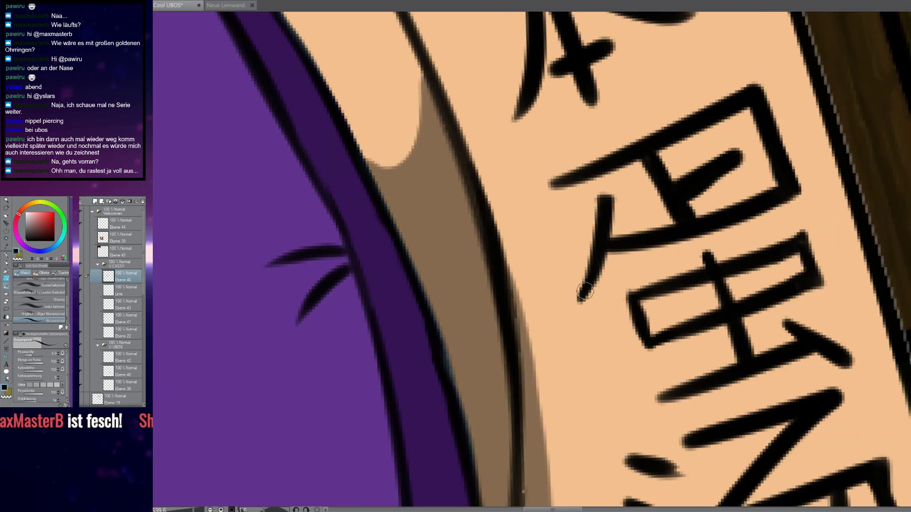
drag(597, 302, 548, 313)
Thicken the vertical tip above the box of 虫 and fill in the short dot of the bamboo radical in 笨
scroll(548, 313, up, 5)
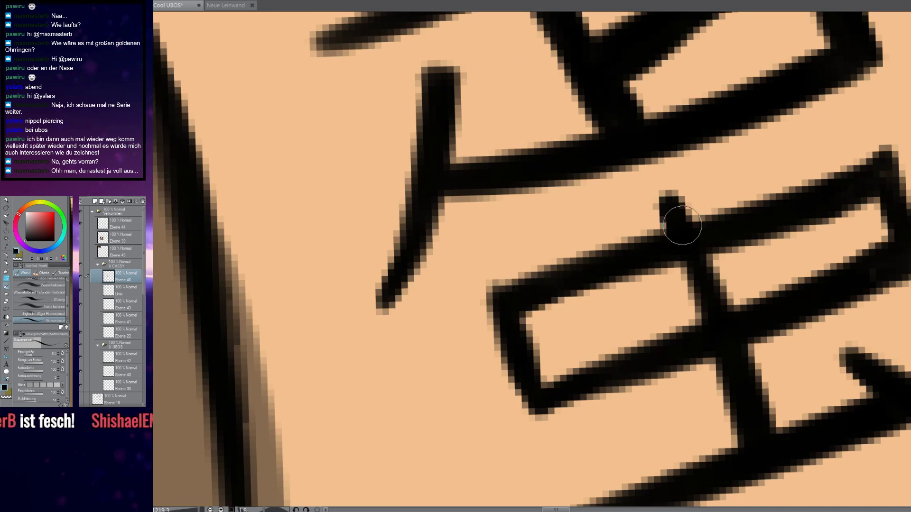
drag(667, 213, 673, 223)
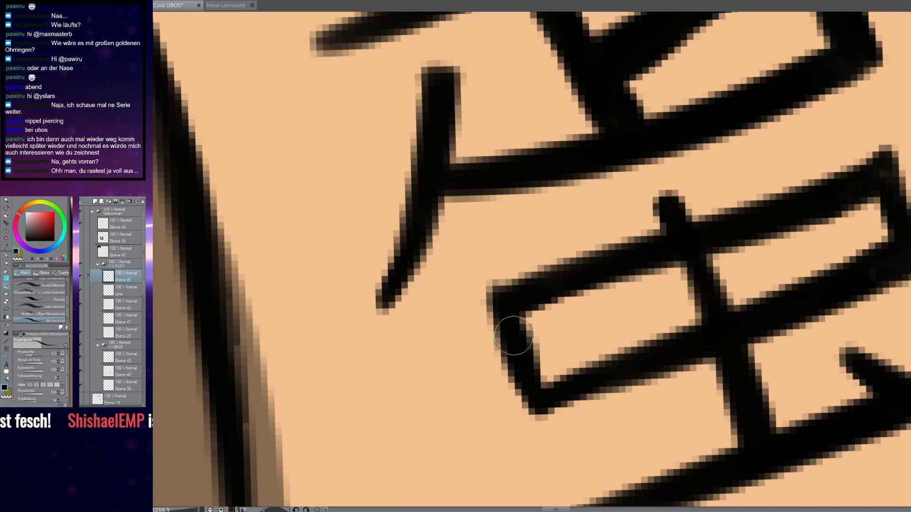
scroll(729, 327, down, 6)
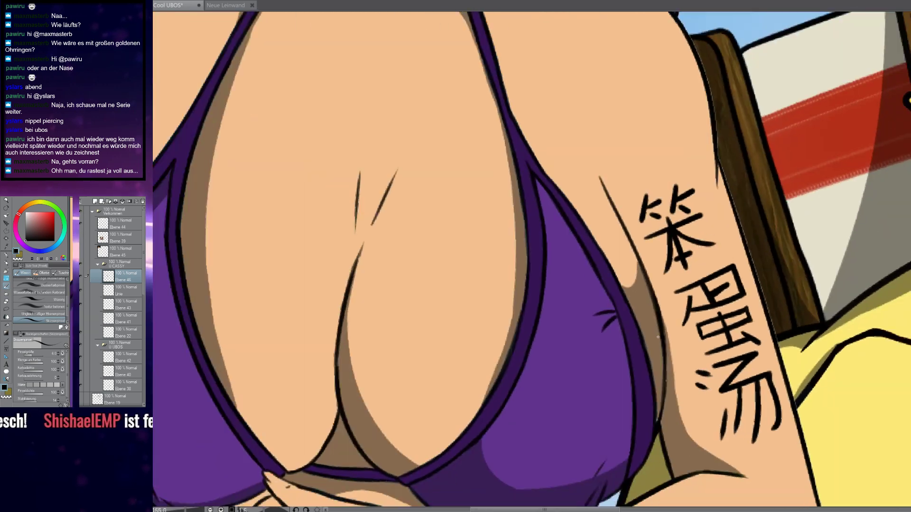
scroll(717, 296, up, 8)
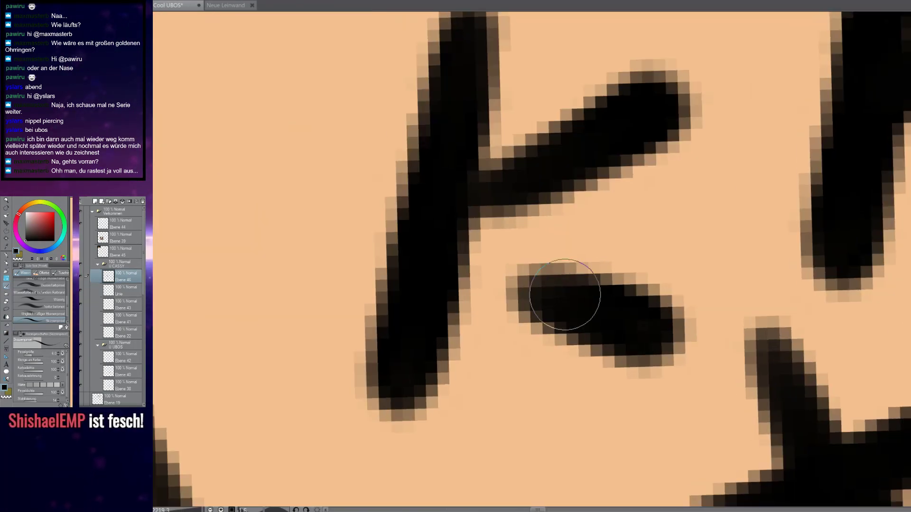
mouse_move(545, 291)
mouse_down()
mouse_move(583, 283)
mouse_move(679, 326)
mouse_up()
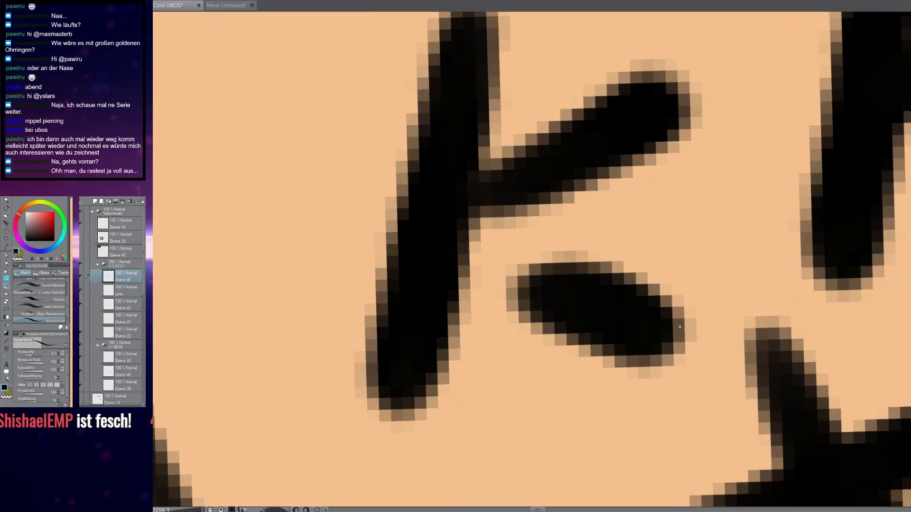
Fine-tune the placement of the 笨蛋汤 tattoo on the woman's upper arm with small free transforms
scroll(669, 323, down, 4)
scroll(754, 355, down, 3)
scroll(726, 351, down, 5)
scroll(697, 314, up, 2)
scroll(697, 313, down, 3)
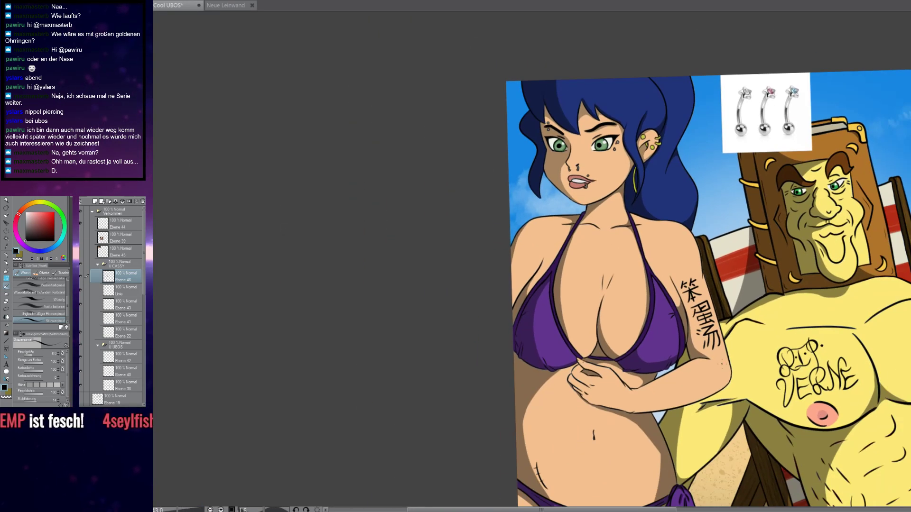
scroll(634, 284, up, 2)
scroll(664, 282, down, 2)
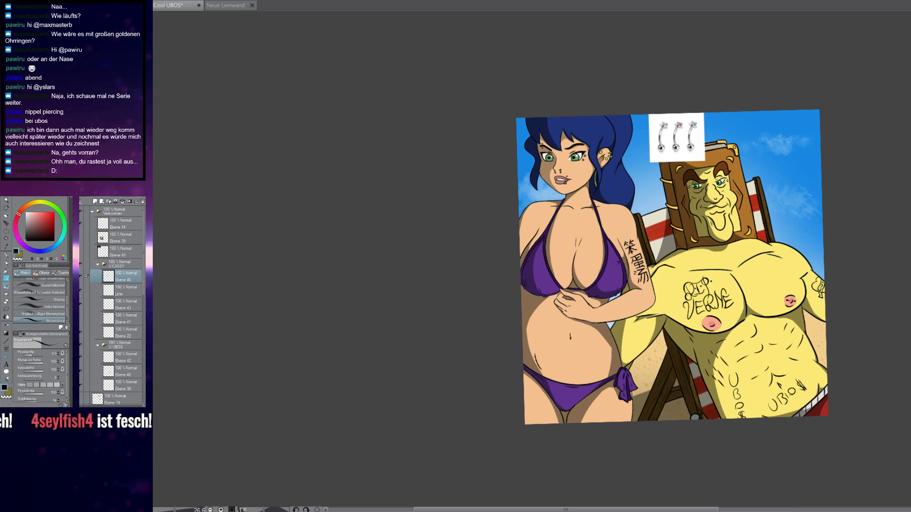
scroll(663, 277, up, 6)
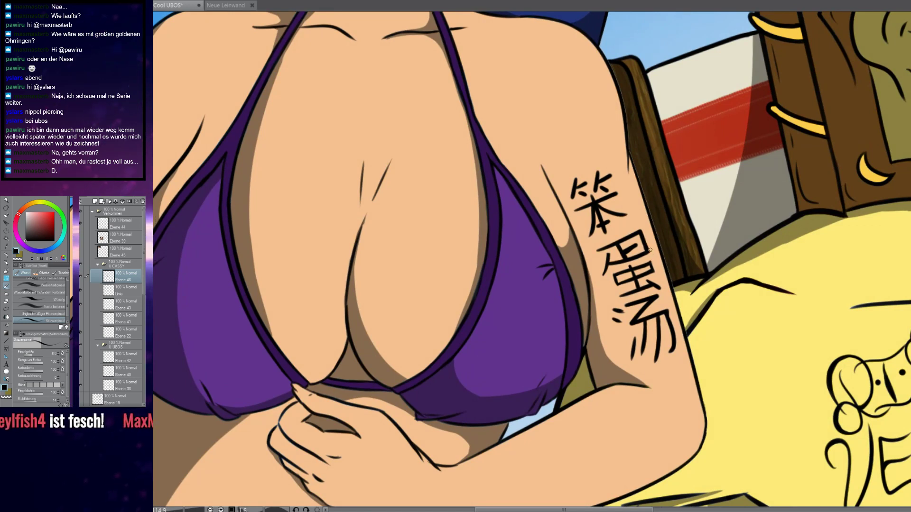
key(ctrl+t)
drag(676, 242, 677, 243)
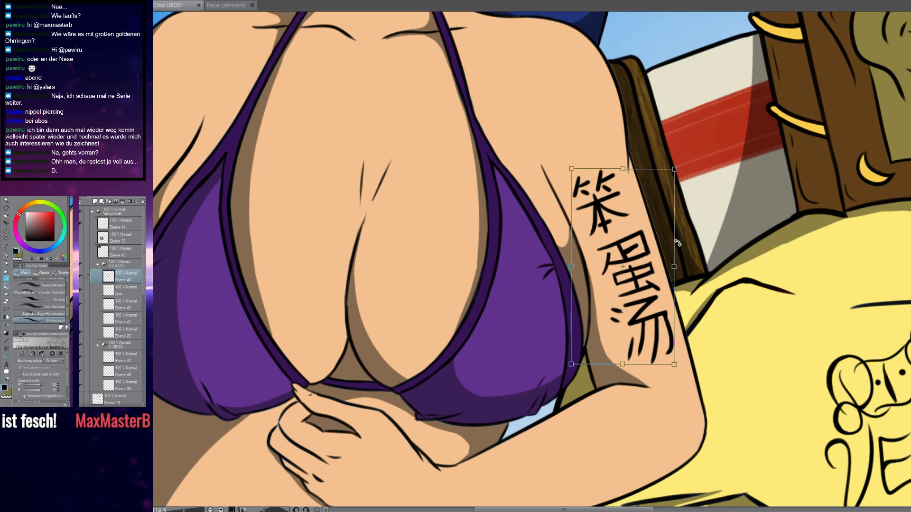
key(Return)
scroll(674, 245, down, 3)
scroll(674, 248, up, 1)
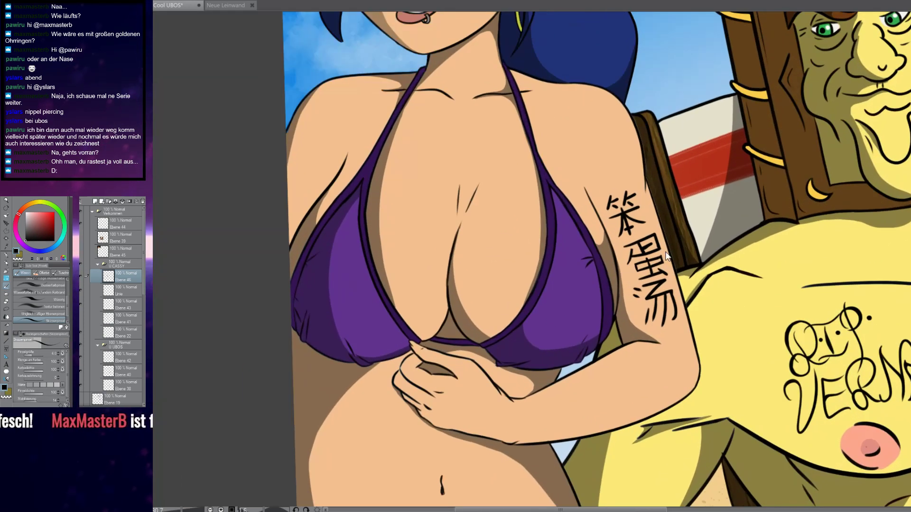
key(ctrl+t)
drag(649, 244, 654, 252)
key(Return)
scroll(663, 253, down, 6)
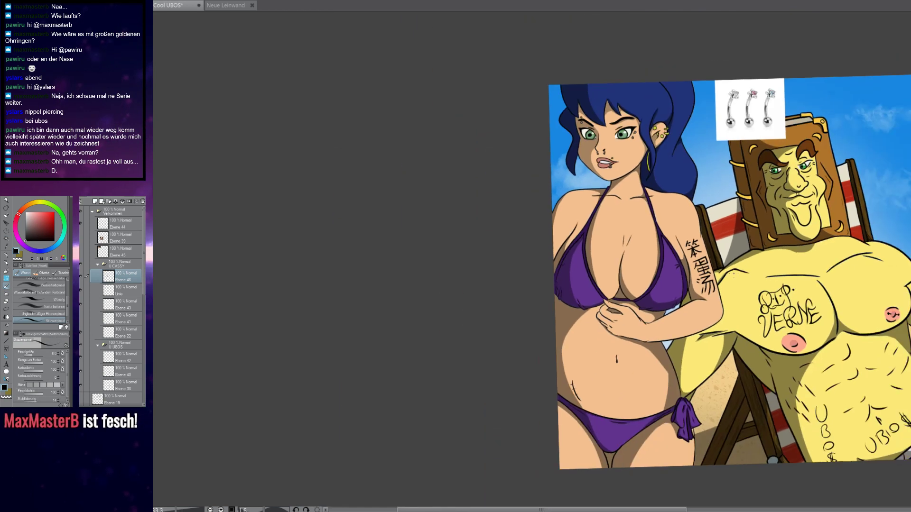
Examine how the 笨蛋汤 tattoo sits on the arm both up close and in the whole picture
scroll(735, 274, up, 5)
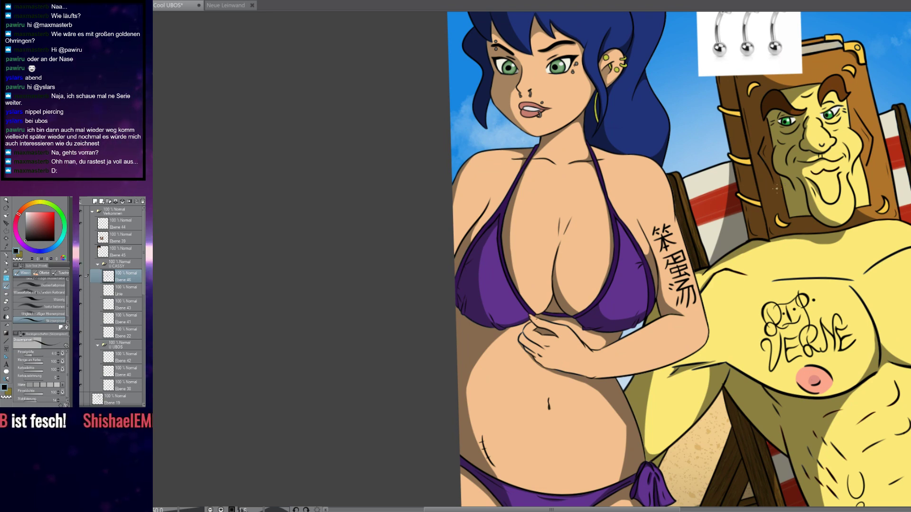
scroll(627, 263, down, 3)
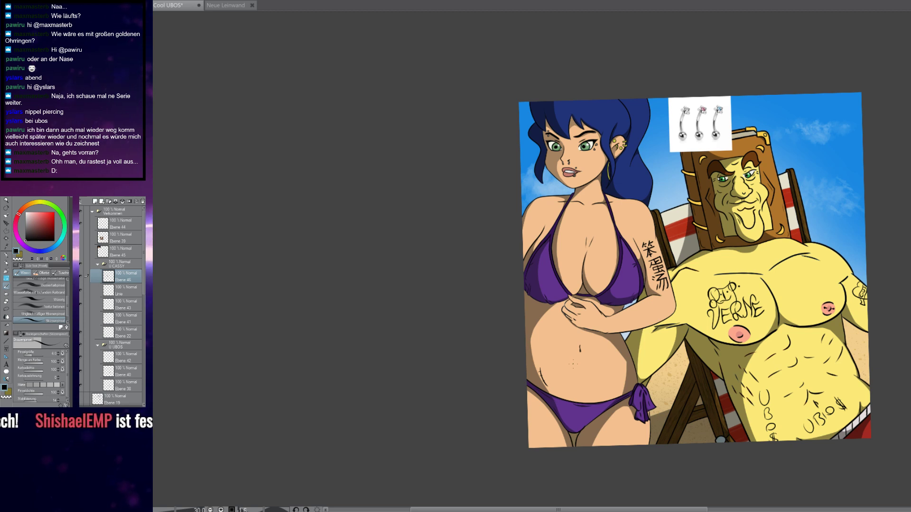
scroll(571, 366, up, 1)
scroll(577, 326, up, 1)
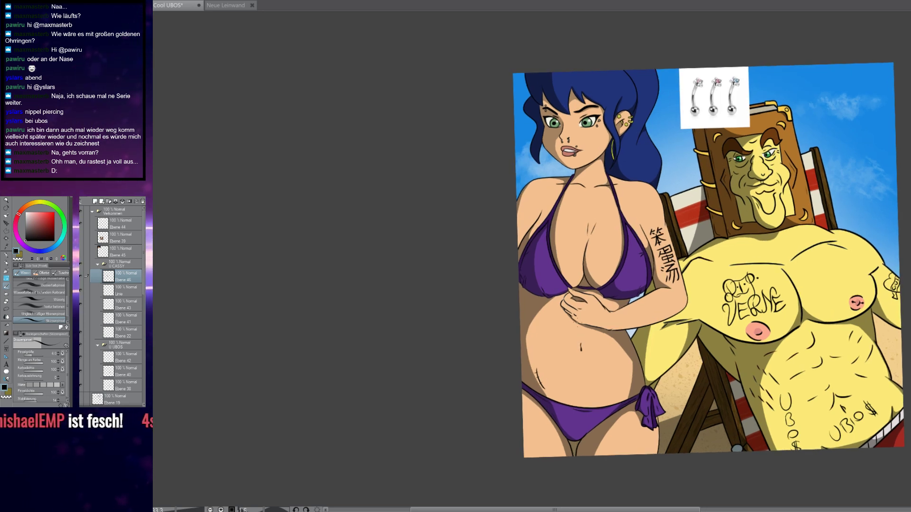
scroll(578, 324, up, 2)
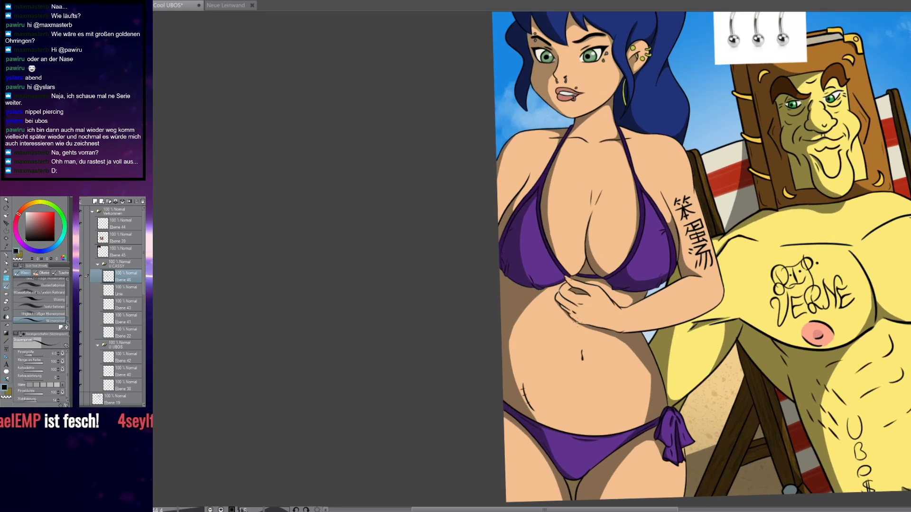
scroll(577, 323, up, 1)
scroll(577, 323, up, 1)
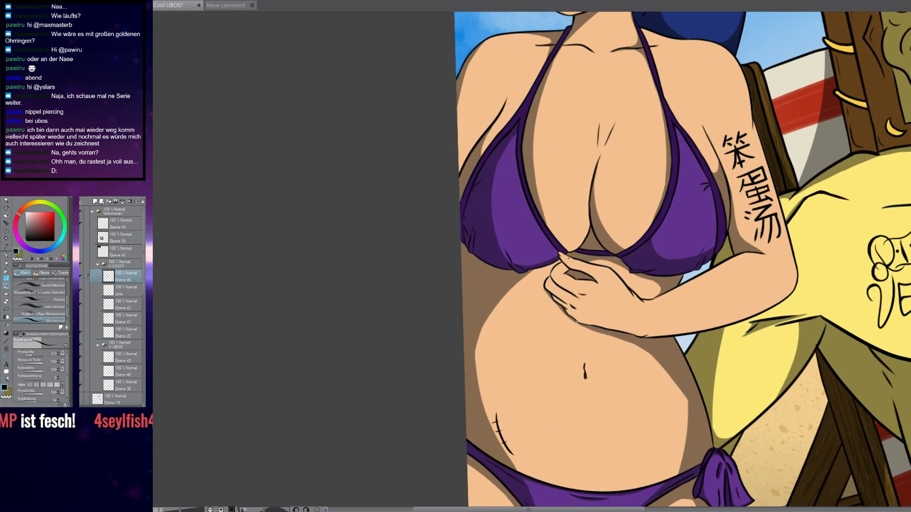
scroll(577, 322, down, 7)
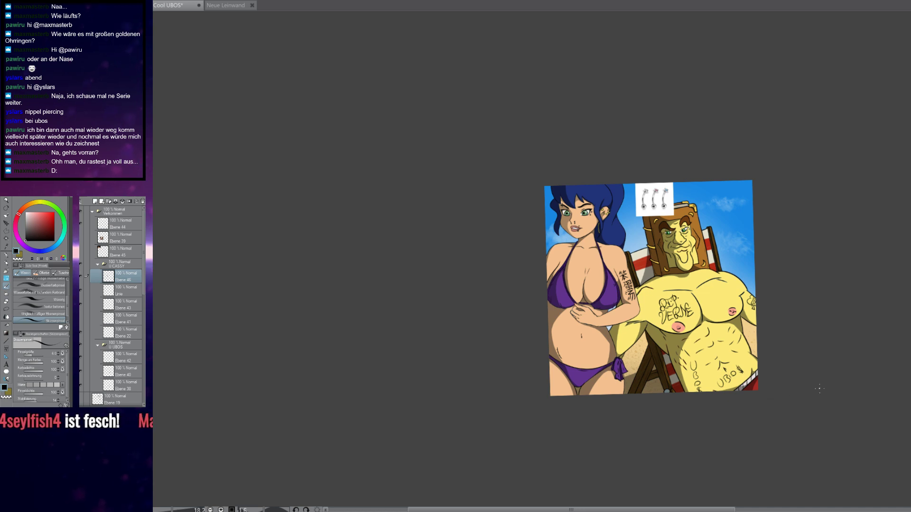
Hide the rough belly and arm tattoo layer in the UBOS folder and add a new layer above it
click(123, 347)
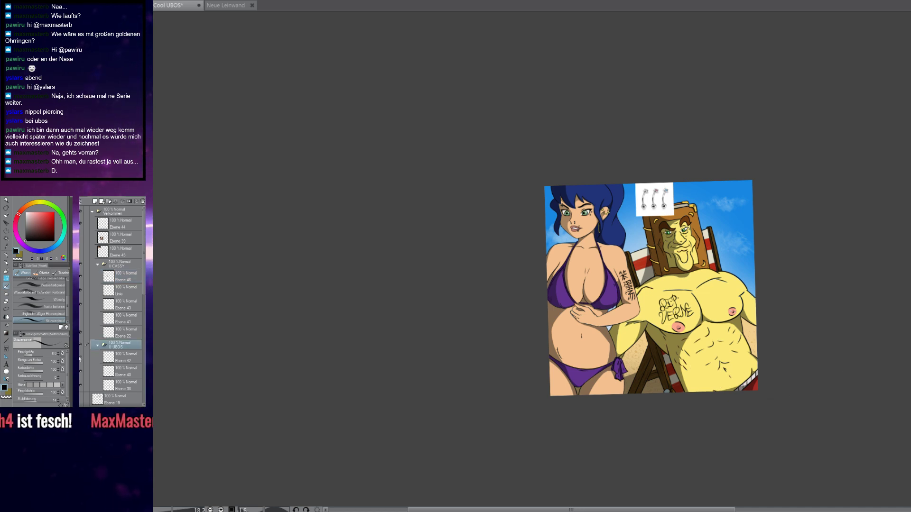
click(81, 357)
click(123, 357)
click(94, 201)
scroll(756, 351, up, 2)
scroll(786, 336, up, 8)
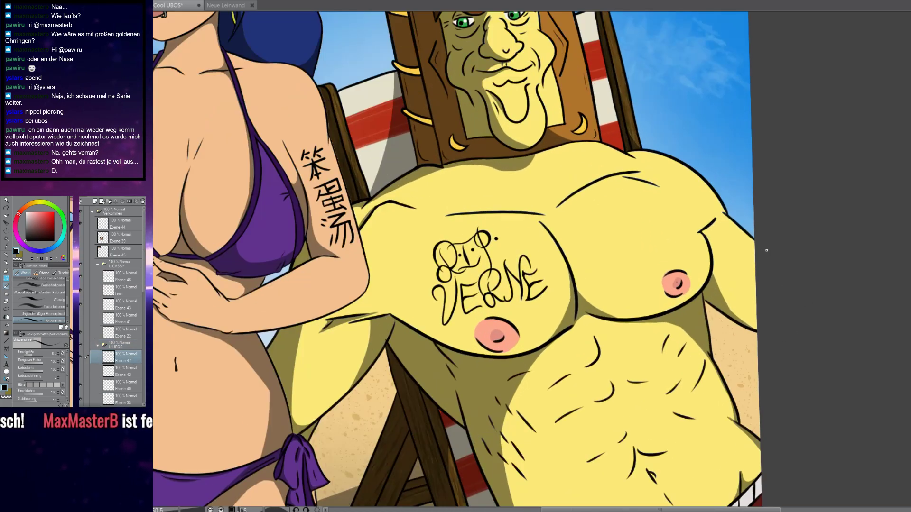
Toggle the Hintergrund and UBOS folders' visibility to track down the thin stray line across the yellow figure's armpit crease
scroll(763, 269, down, 2)
scroll(661, 248, up, 9)
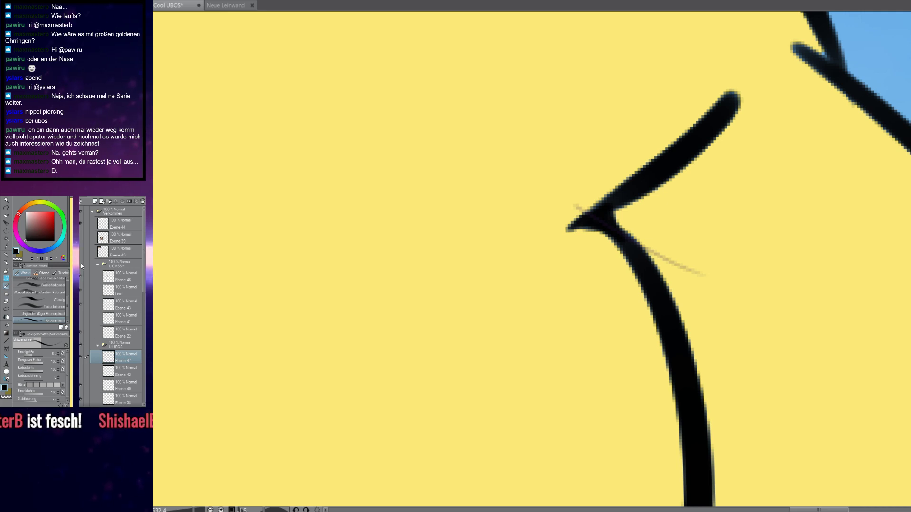
scroll(94, 242, down, 10)
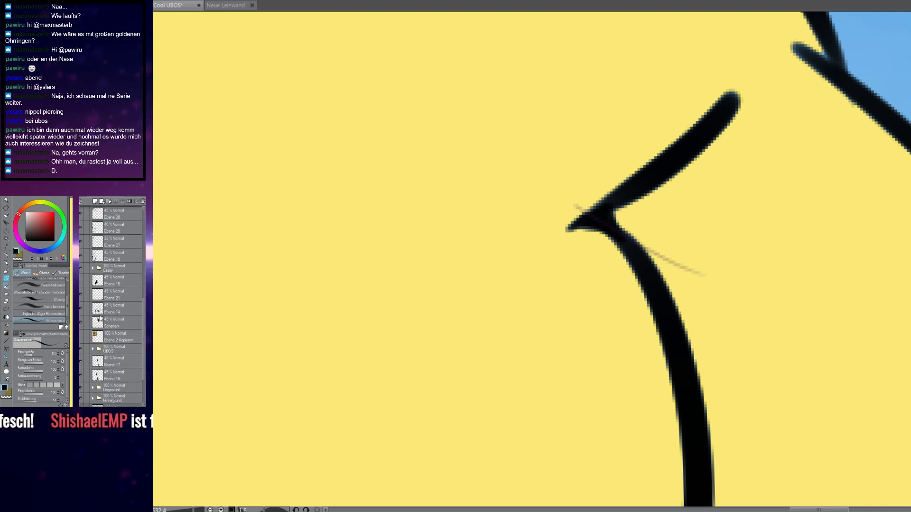
scroll(100, 318, down, 3)
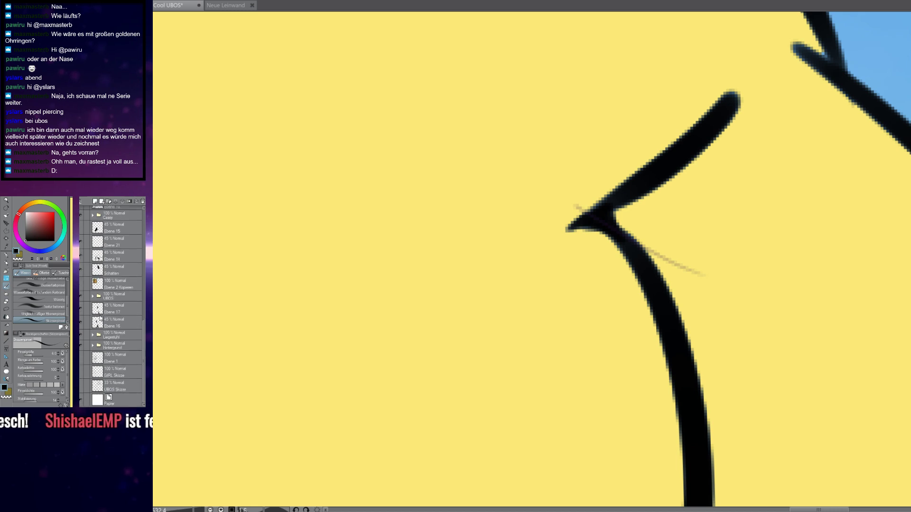
click(82, 345)
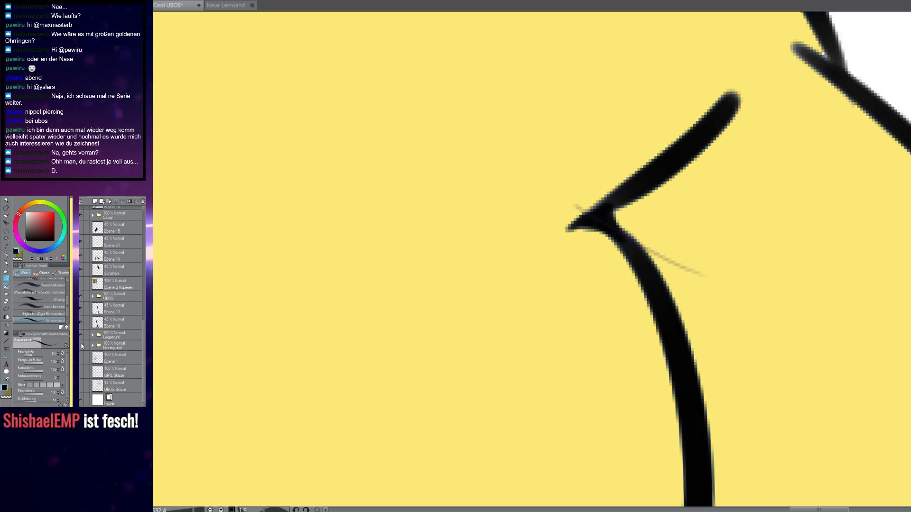
click(82, 345)
click(81, 297)
click(81, 298)
click(81, 297)
click(81, 297)
click(82, 346)
click(81, 346)
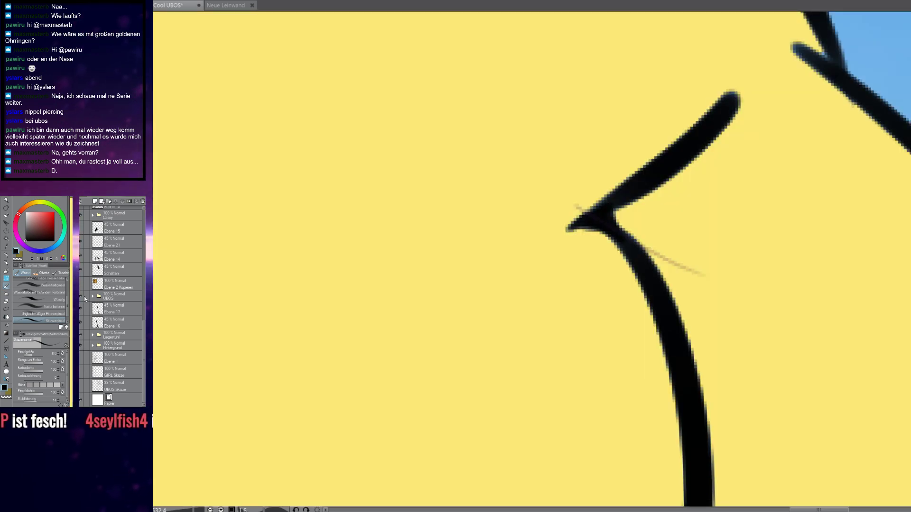
scroll(86, 295, up, 1)
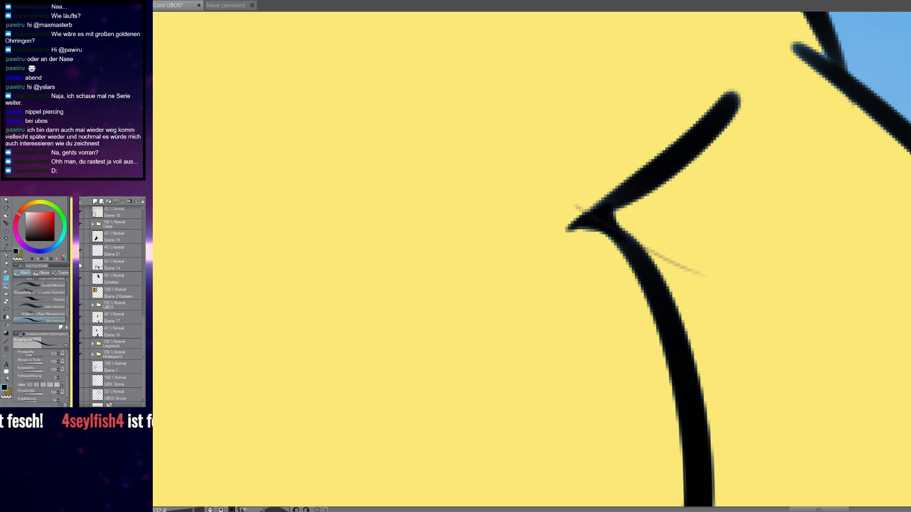
scroll(81, 249, up, 2)
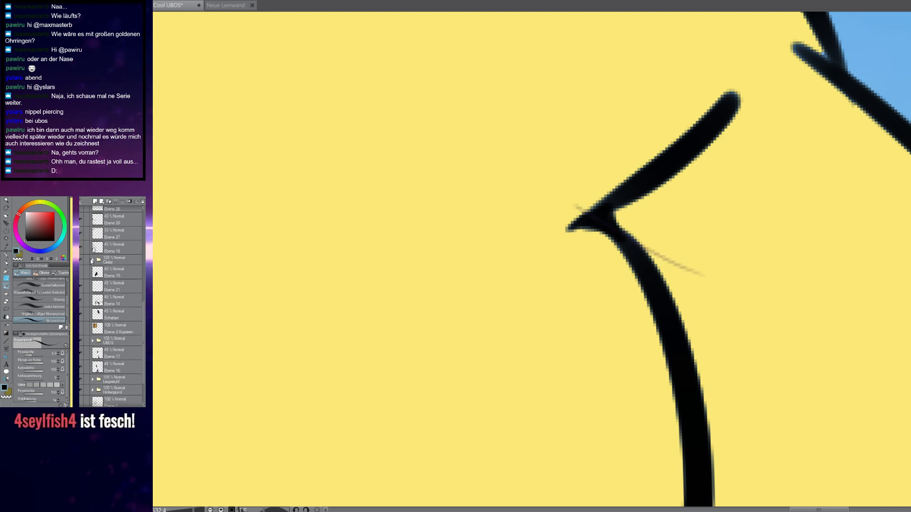
Erase the thin stray line across the yellow figure's armpit crease on layer Ebene 7 in the Cassy folder
click(114, 260)
click(92, 261)
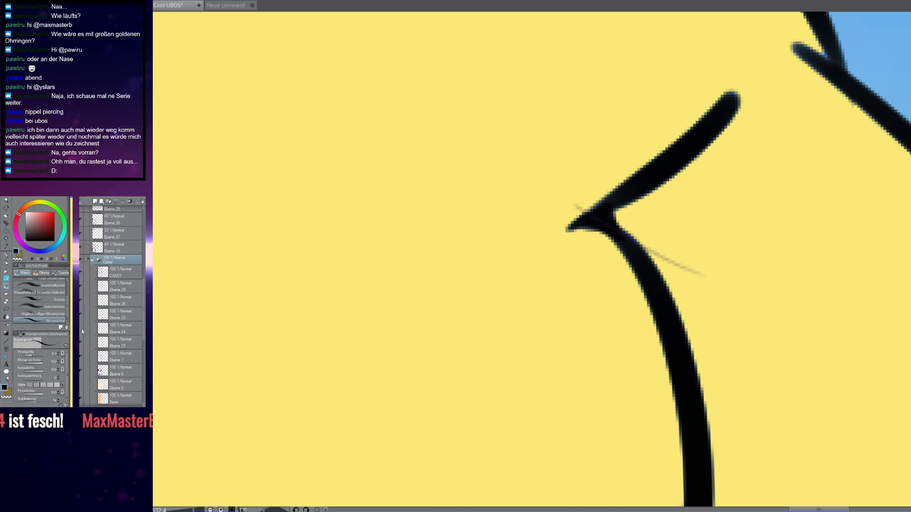
click(81, 357)
click(81, 357)
click(80, 357)
click(81, 357)
click(118, 357)
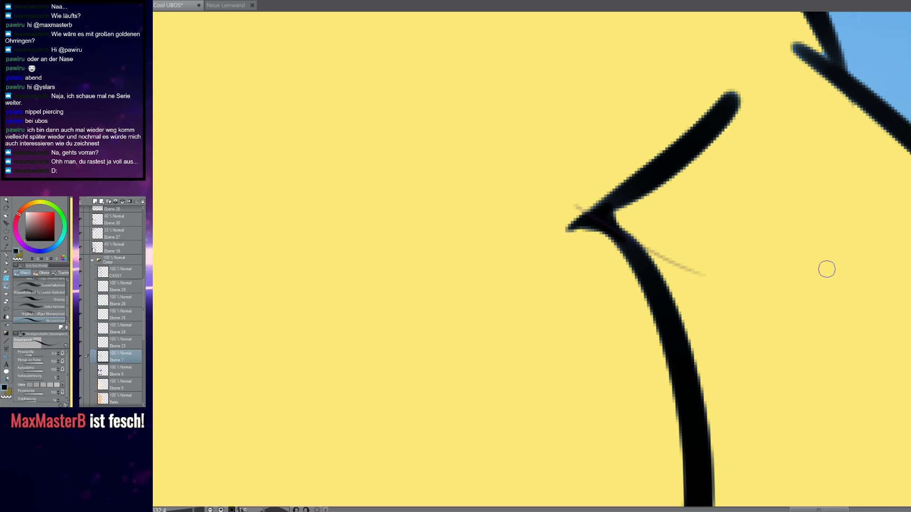
key(e)
drag(562, 193, 726, 277)
key(b)
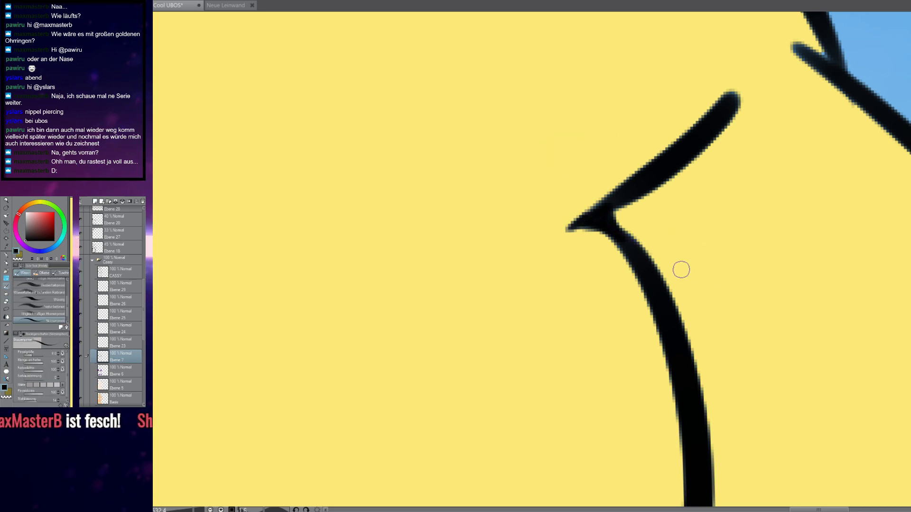
Toggle layer Ebene 7's visibility and inspect the yellow figure's chest and shoulder for further stray lines
scroll(679, 260, down, 10)
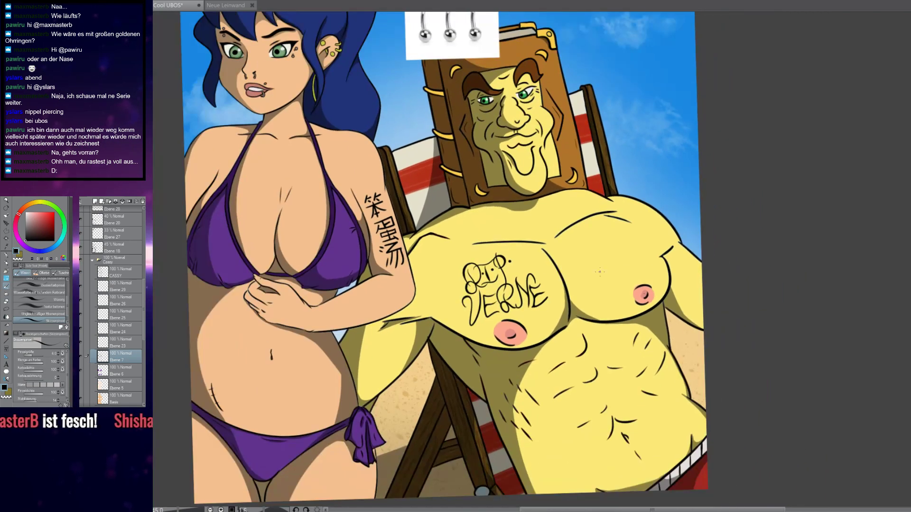
drag(600, 272, 709, 258)
click(80, 356)
click(80, 356)
click(80, 356)
click(80, 356)
click(80, 356)
click(79, 355)
click(80, 354)
click(80, 355)
scroll(719, 185, up, 1)
scroll(720, 184, up, 4)
scroll(657, 200, up, 1)
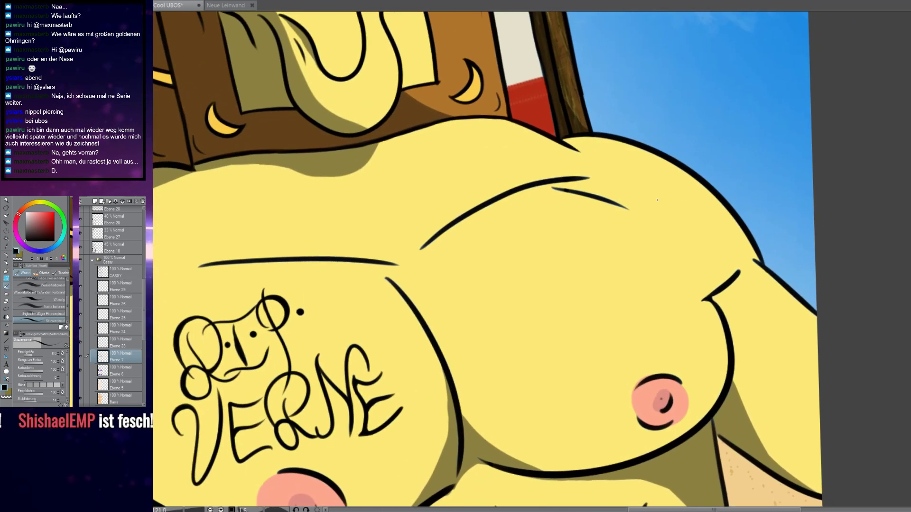
scroll(658, 199, down, 2)
scroll(743, 273, up, 4)
scroll(761, 262, down, 1)
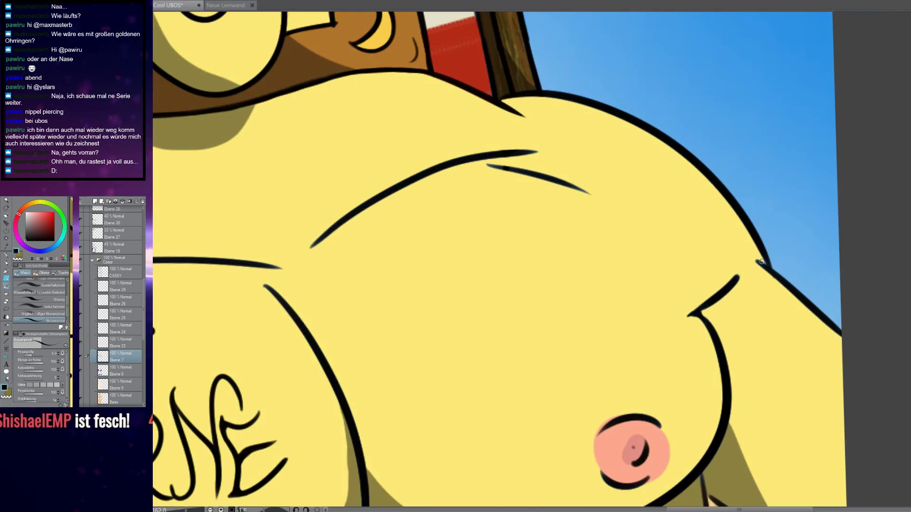
scroll(761, 262, up, 5)
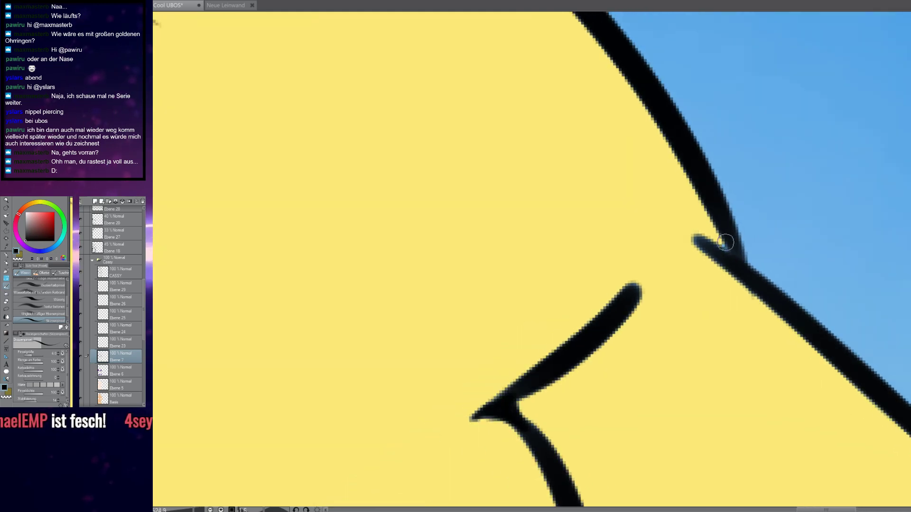
scroll(726, 242, down, 6)
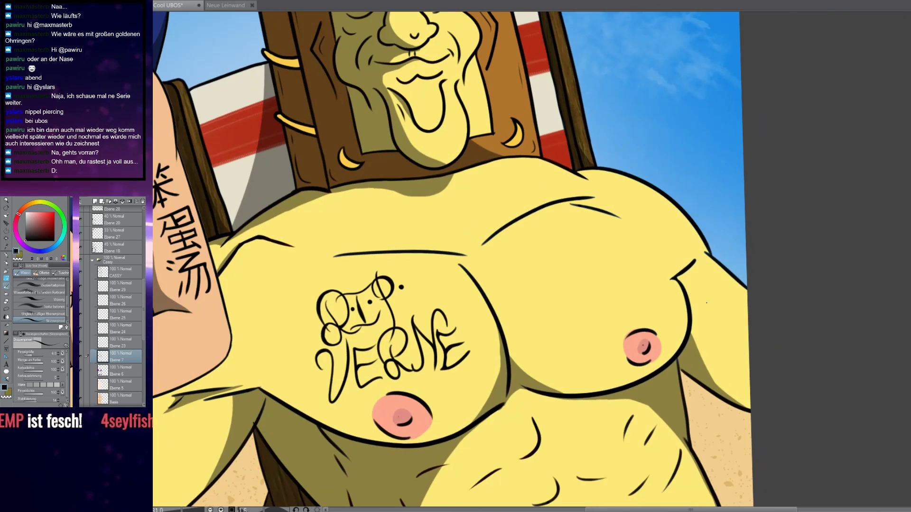
Draw a black heart outline on the yellow figure's upper arm on layer Ebene 47 in the UBOS folder
drag(706, 301, 634, 249)
scroll(674, 265, up, 1)
scroll(120, 274, up, 3)
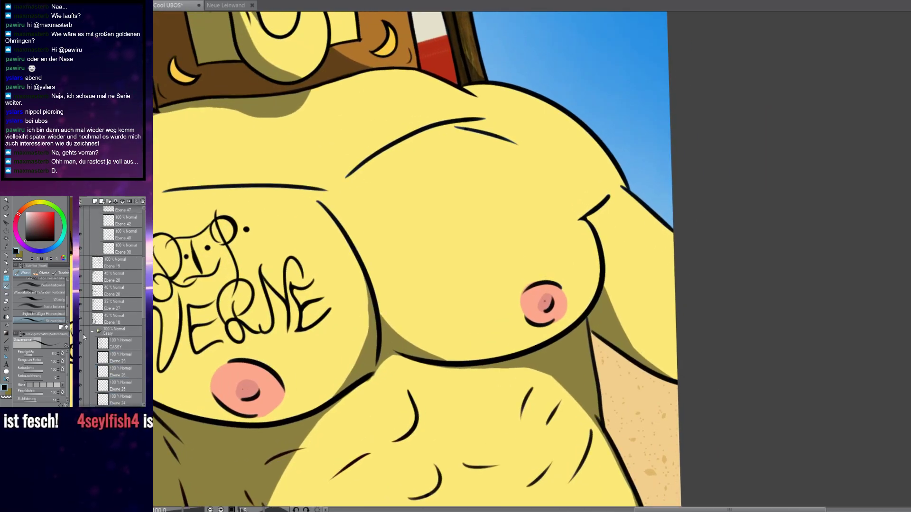
scroll(95, 313, up, 3)
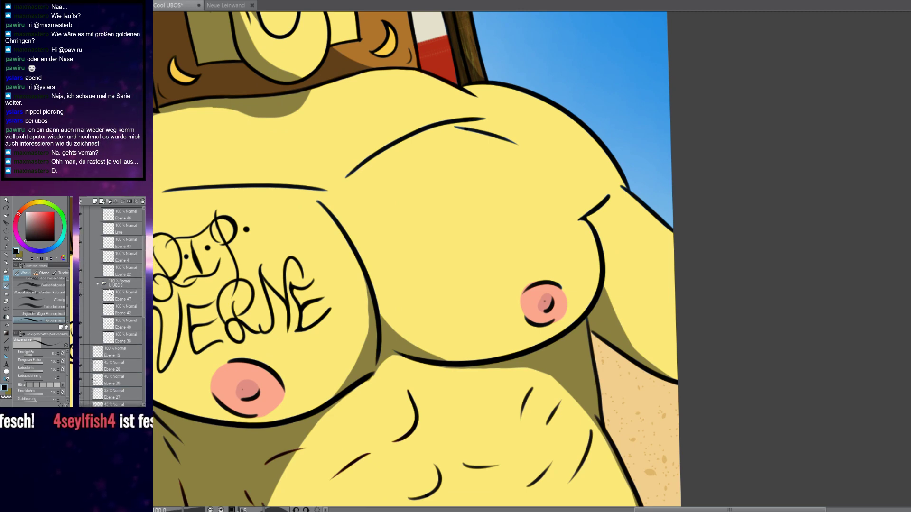
click(118, 293)
scroll(688, 261, up, 3)
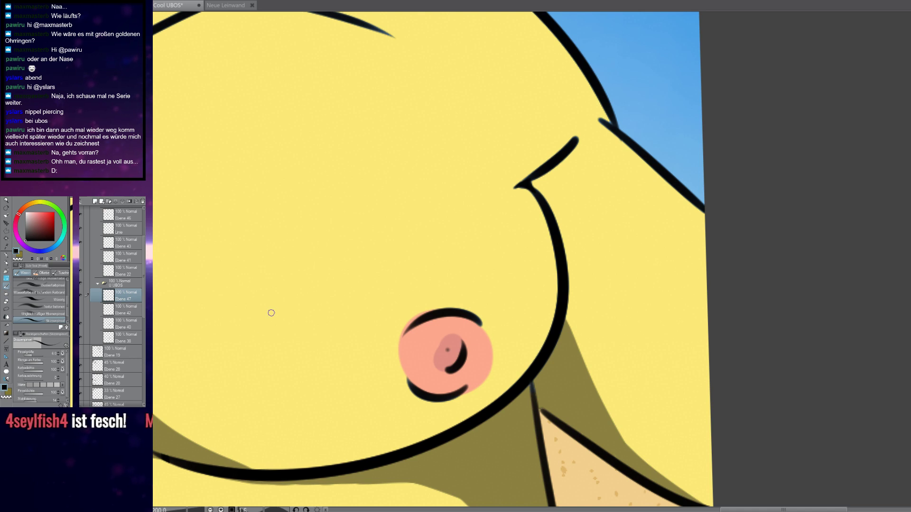
mouse_move(623, 308)
mouse_down()
mouse_move(605, 332)
mouse_move(536, 362)
mouse_move(417, 273)
mouse_move(434, 266)
mouse_move(493, 299)
mouse_up()
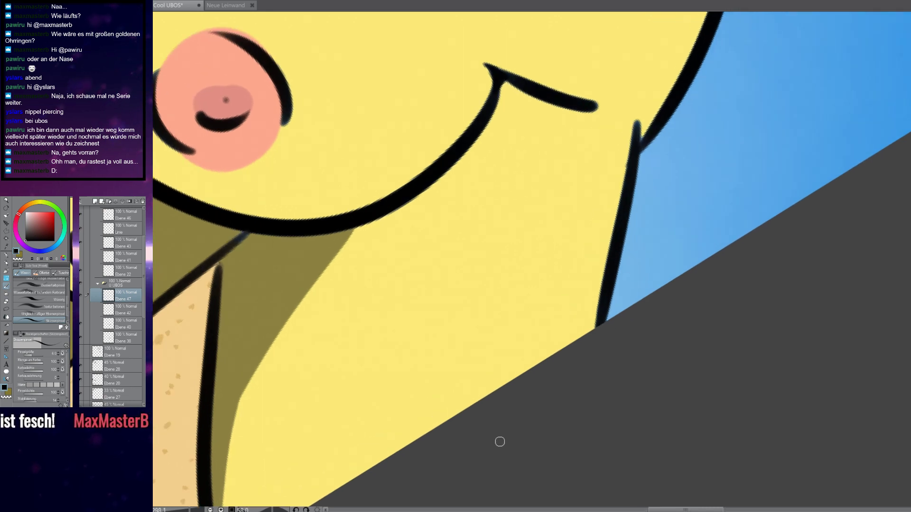
mouse_move(462, 358)
mouse_down()
mouse_move(431, 268)
mouse_move(494, 198)
mouse_move(554, 289)
mouse_up()
mouse_move(550, 224)
mouse_down()
mouse_move(587, 197)
mouse_move(621, 207)
mouse_up()
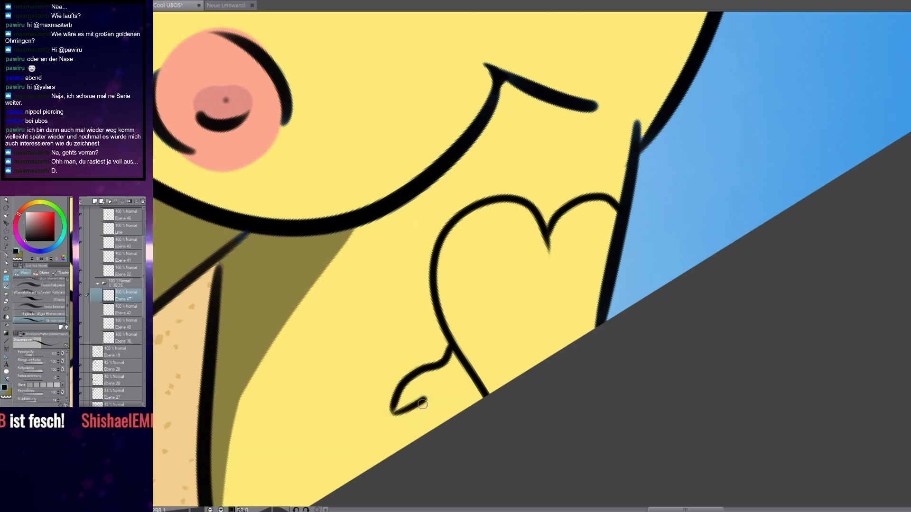
Add a curling ribbon around the lower part of the arm's heart tattoo with black strokes
scroll(393, 414, up, 4)
mouse_move(394, 390)
mouse_down()
mouse_move(388, 414)
mouse_move(486, 369)
mouse_move(488, 386)
mouse_move(503, 389)
mouse_move(482, 374)
mouse_move(480, 461)
mouse_move(566, 348)
mouse_move(617, 319)
mouse_up()
scroll(605, 321, down, 3)
mouse_move(606, 272)
mouse_down()
mouse_move(480, 324)
mouse_move(631, 261)
mouse_move(695, 260)
mouse_up()
key(ctrl+z)
mouse_move(407, 301)
mouse_down()
mouse_move(430, 366)
mouse_move(470, 394)
mouse_up()
mouse_move(625, 200)
mouse_down()
mouse_move(587, 265)
mouse_move(563, 363)
mouse_up()
mouse_move(590, 149)
mouse_down()
mouse_move(519, 287)
mouse_move(503, 350)
mouse_up()
scroll(543, 321, down, 5)
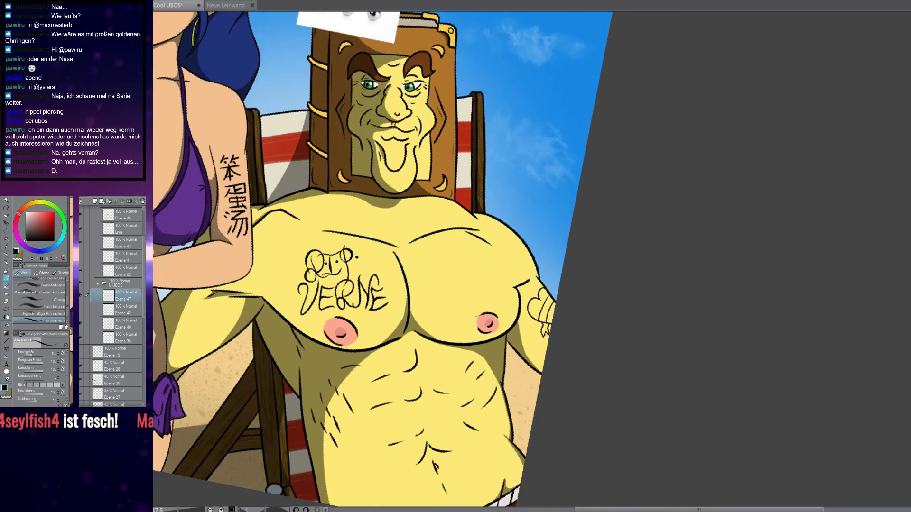
scroll(553, 317, up, 5)
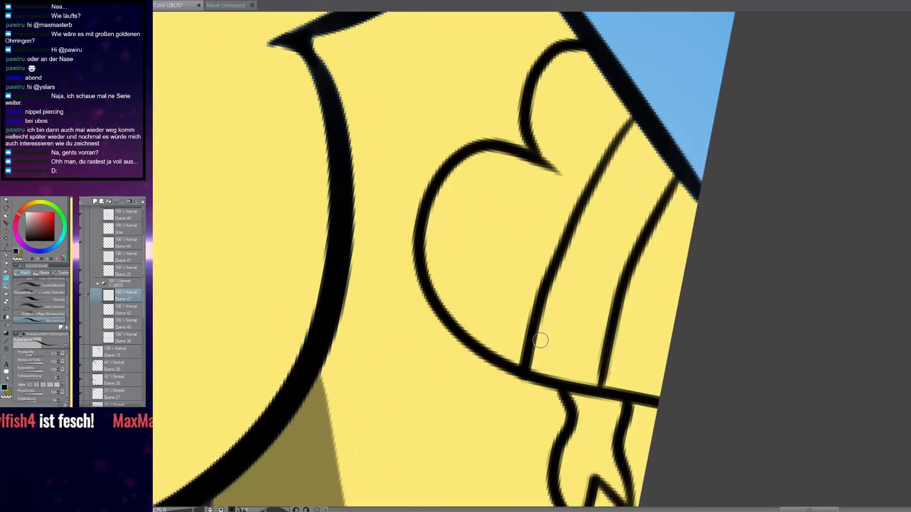
drag(514, 388, 400, 271)
scroll(549, 350, up, 5)
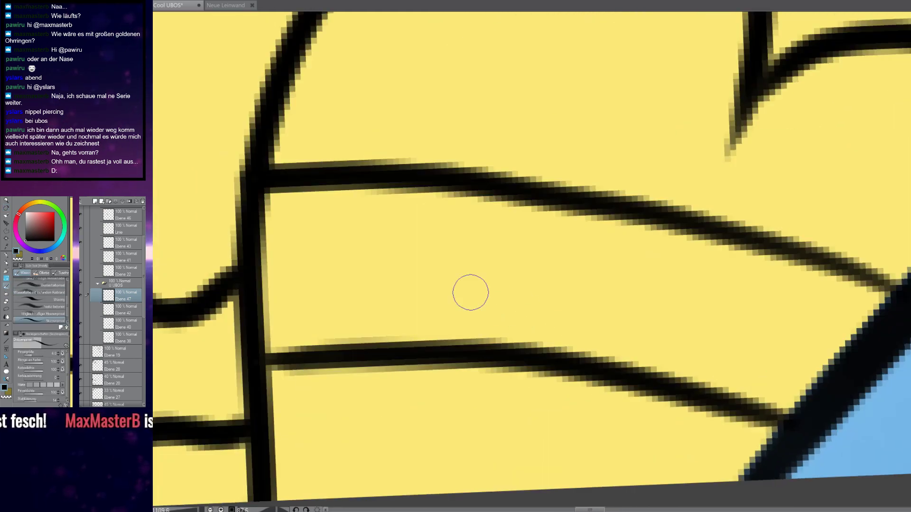
mouse_move(454, 218)
mouse_down()
mouse_move(412, 226)
mouse_move(393, 282)
mouse_move(465, 307)
mouse_up()
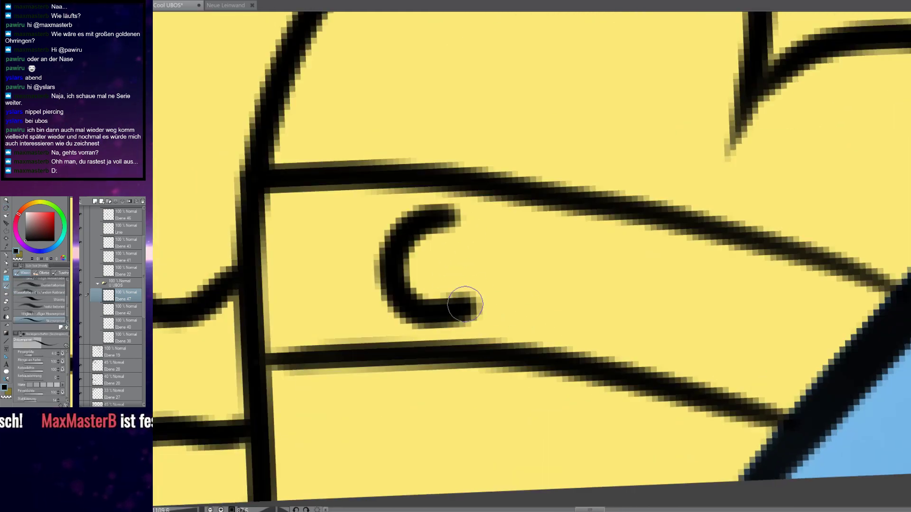
mouse_move(448, 264)
mouse_down()
mouse_move(485, 269)
mouse_move(494, 307)
mouse_up()
drag(561, 305, 459, 284)
mouse_move(476, 219)
mouse_down()
mouse_move(535, 270)
mouse_move(545, 231)
mouse_up()
mouse_move(672, 270)
mouse_down()
mouse_move(656, 266)
mouse_move(624, 332)
mouse_move(579, 311)
mouse_up()
scroll(581, 311, down, 1)
scroll(621, 314, down, 4)
scroll(603, 297, up, 2)
key(ctrl+z)
key(ctrl+z)
key(ctrl+z)
key(ctrl+z)
Letter GUS in black across the ribbon of the arm's heart tattoo, ending at the arm's outline
mouse_move(585, 284)
mouse_down()
mouse_move(571, 323)
mouse_move(611, 334)
mouse_move(624, 290)
mouse_move(581, 285)
mouse_move(599, 330)
mouse_move(621, 285)
mouse_up()
key(ctrl+z)
key(ctrl+z)
mouse_move(662, 305)
mouse_down()
mouse_move(646, 319)
mouse_move(658, 338)
mouse_up()
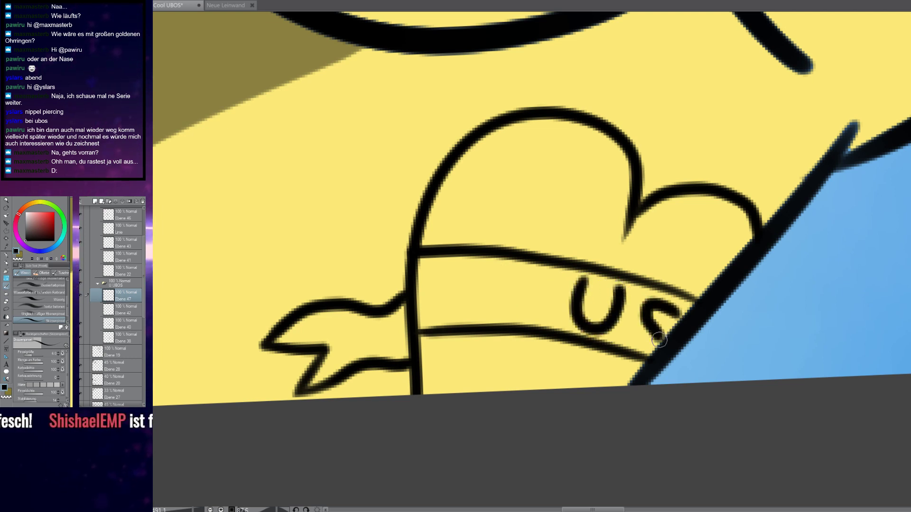
mouse_move(548, 275)
mouse_down()
mouse_move(506, 287)
mouse_move(544, 311)
mouse_up()
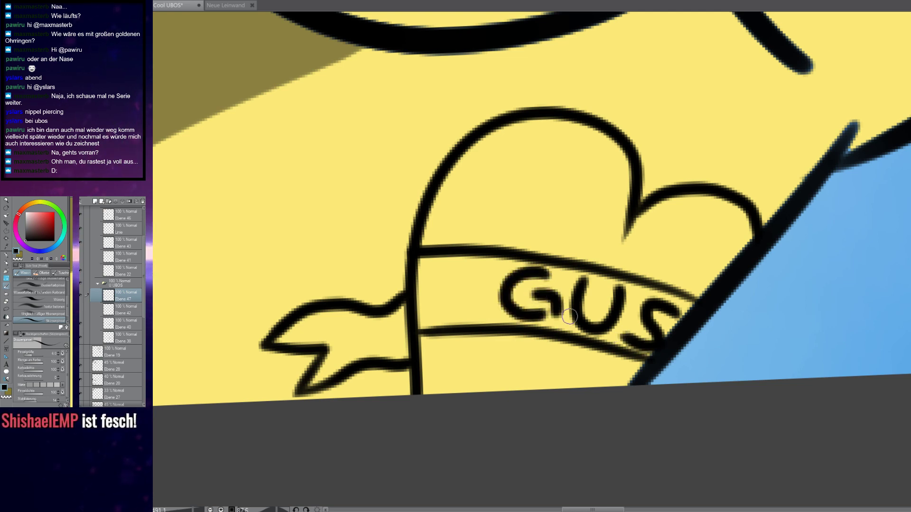
scroll(570, 317, down, 10)
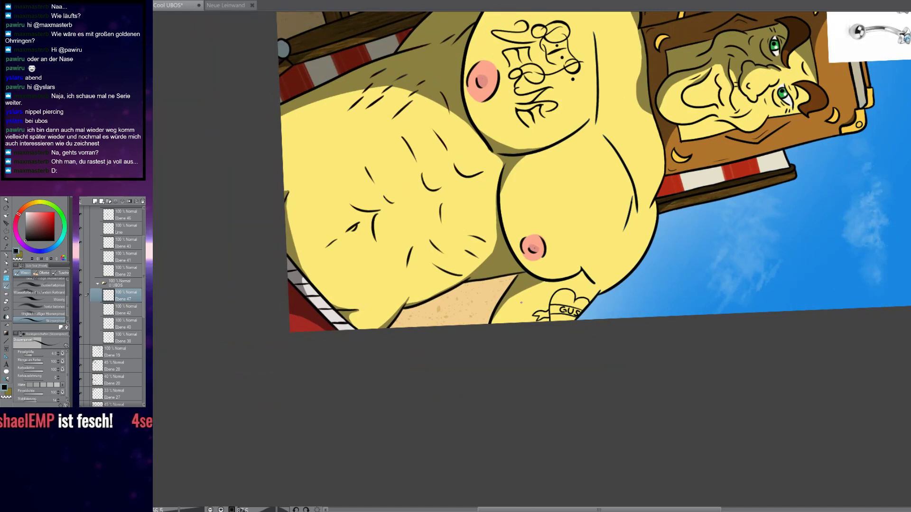
scroll(540, 312, up, 15)
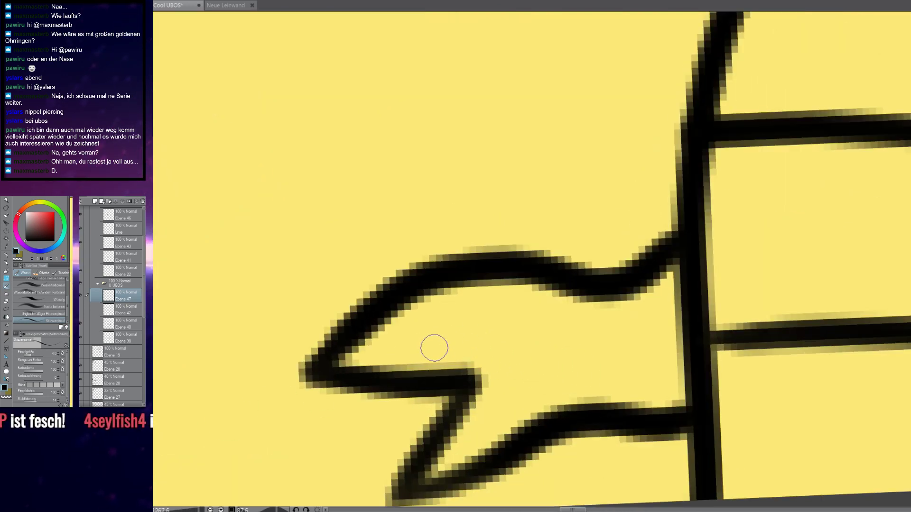
mouse_move(496, 353)
mouse_down()
mouse_move(430, 334)
mouse_move(508, 315)
mouse_up()
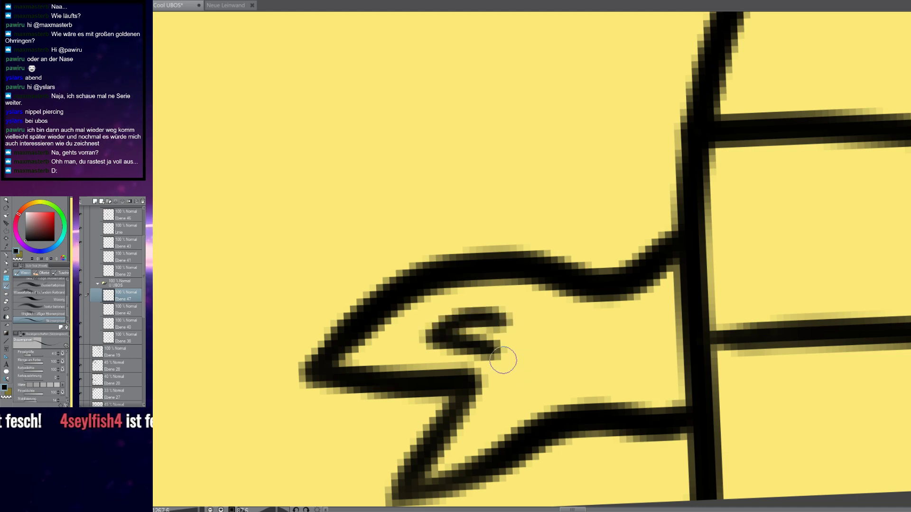
key(ctrl+z)
key(ctrl+z)
mouse_move(409, 336)
mouse_down()
mouse_move(494, 318)
mouse_move(564, 341)
mouse_move(661, 315)
mouse_up()
key(ctrl+z)
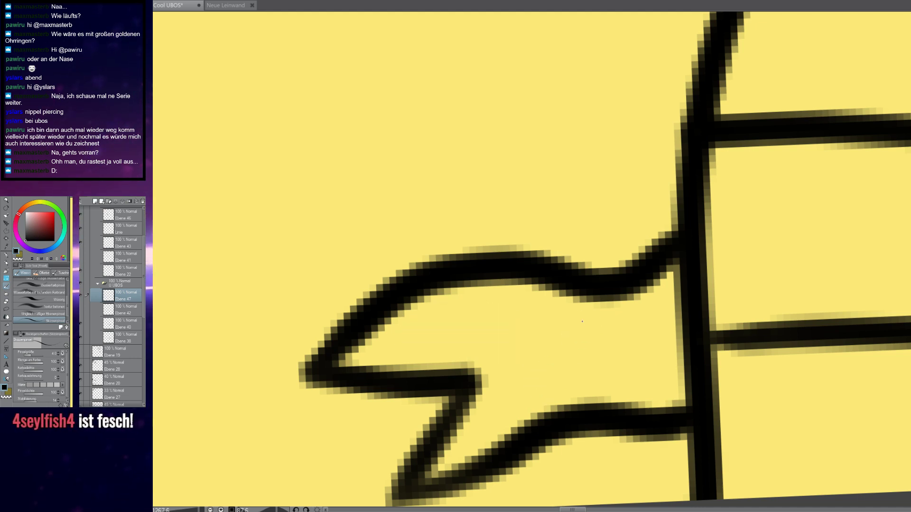
Transform the heart tattoo and shift it slightly up and outward so it overlaps the arm's outer edge
scroll(585, 323, down, 3)
key(shift+space)
mouse_move(404, 311)
mouse_down()
mouse_move(472, 383)
mouse_move(571, 390)
mouse_up()
scroll(569, 346, down, 6)
scroll(567, 346, up, 1)
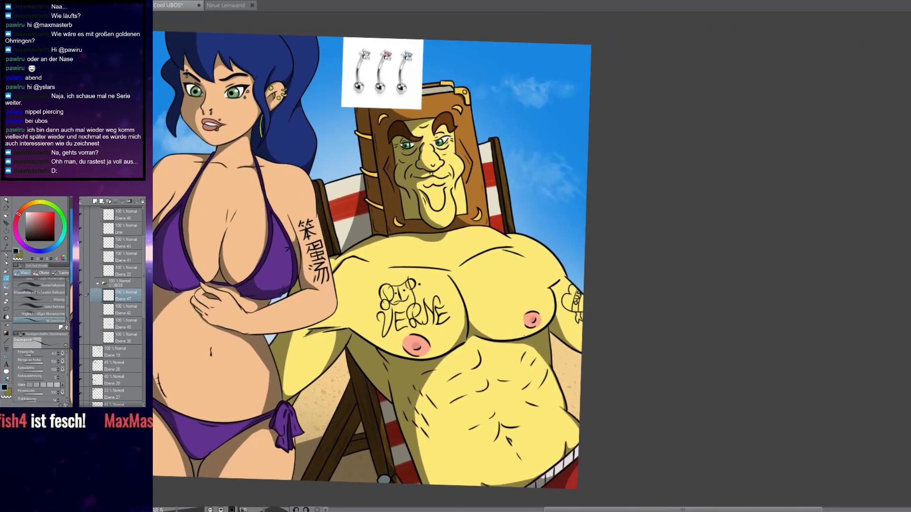
scroll(524, 337, up, 2)
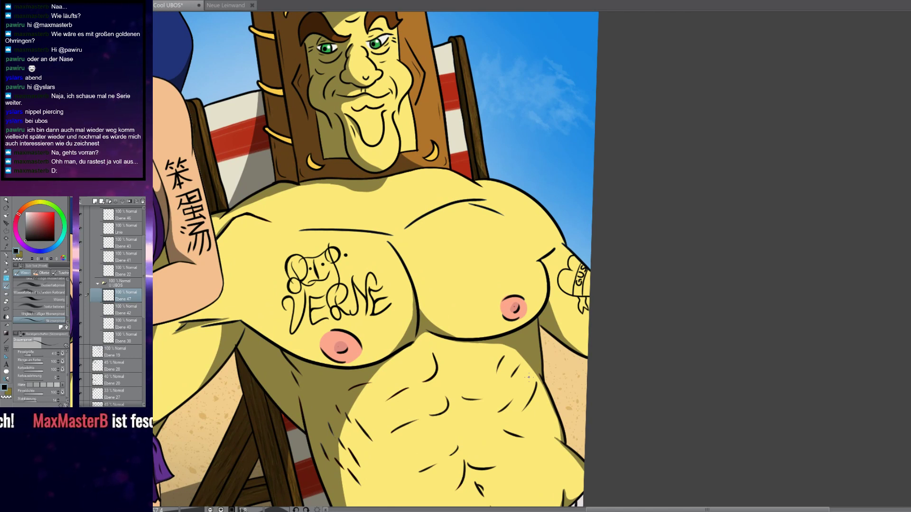
key(ctrl+t)
drag(591, 304, 582, 291)
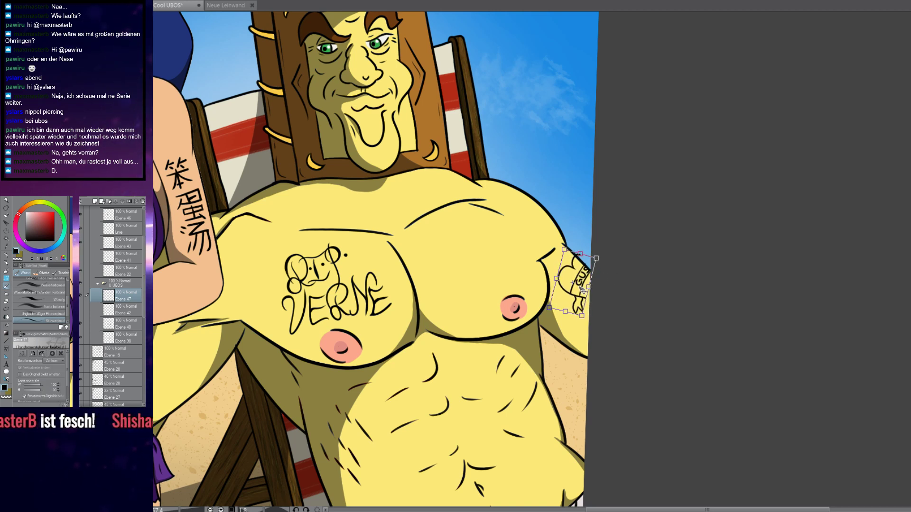
key(Return)
Erase the parts of the heart and ribbon that stick out past the arm's outline into the sky
scroll(600, 259, up, 6)
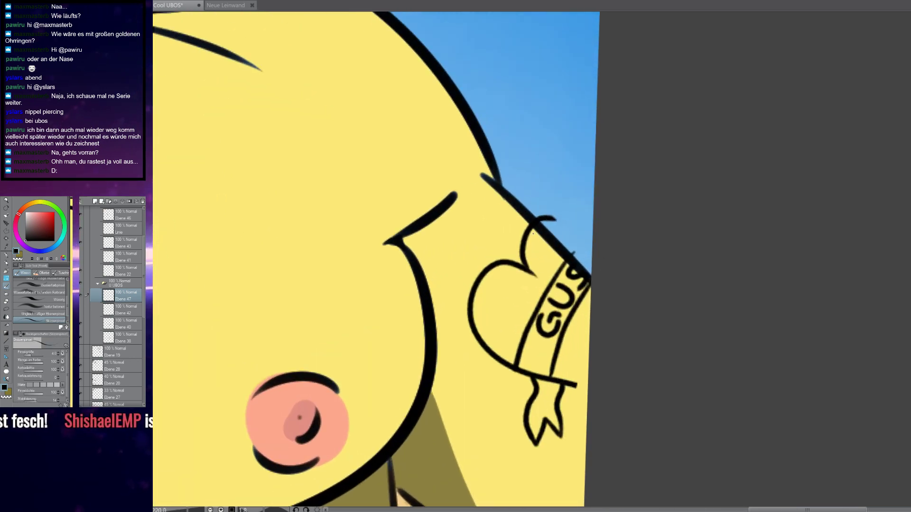
scroll(533, 233, up, 3)
key(e)
drag(558, 197, 538, 187)
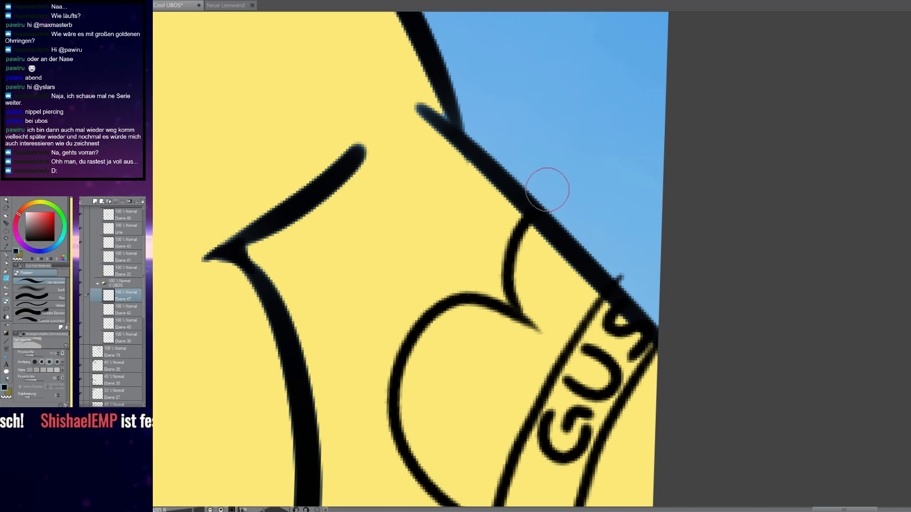
drag(679, 319, 652, 96)
Extend the heart's lower outline below the ribbon tail in black until it reaches the canvas edge
key(b)
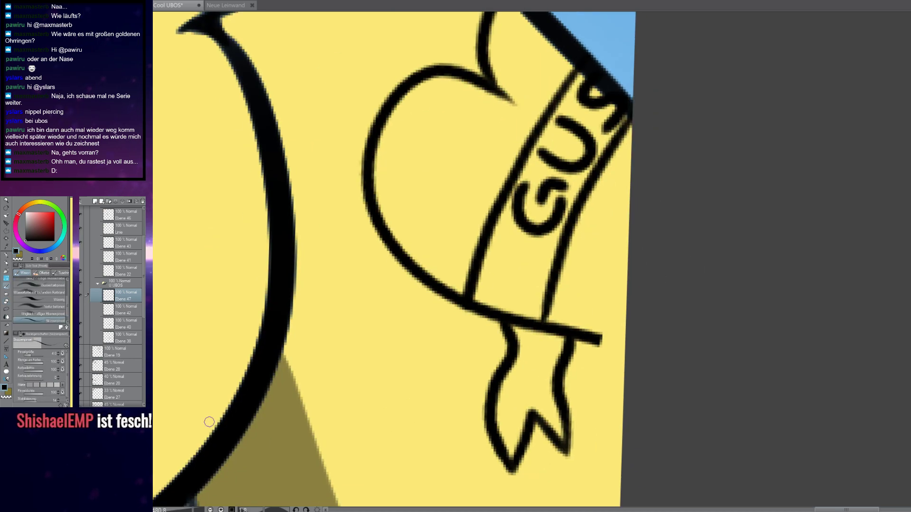
drag(517, 283, 475, 242)
scroll(457, 342, up, 5)
drag(500, 289, 524, 487)
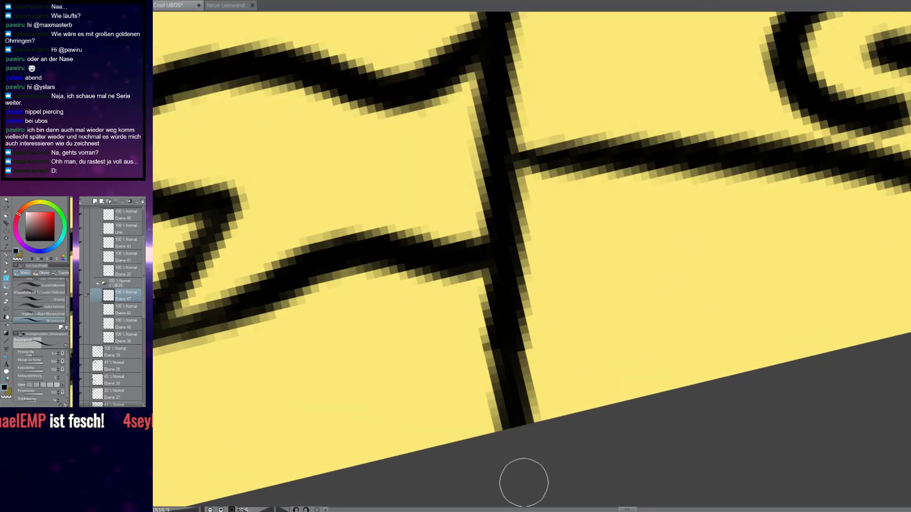
scroll(528, 321, down, 14)
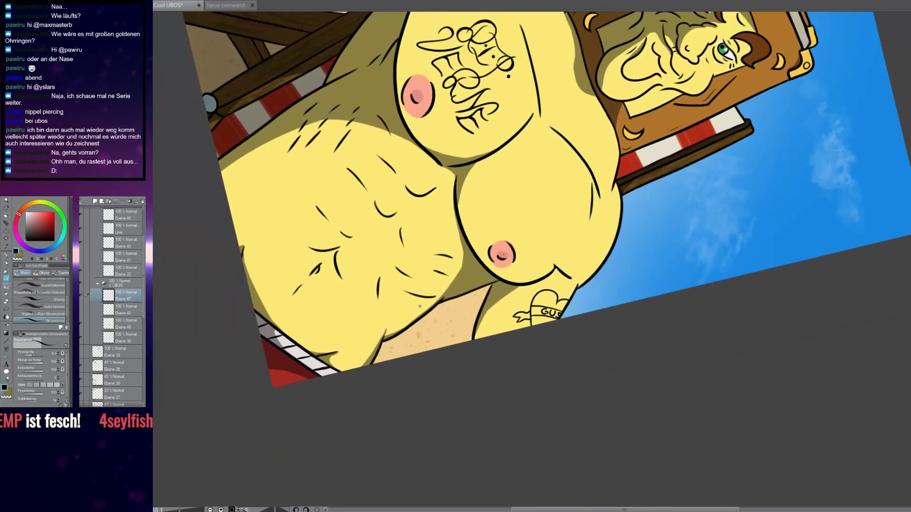
key(r)
mouse_move(621, 443)
mouse_down()
mouse_move(724, 327)
mouse_move(734, 237)
mouse_up()
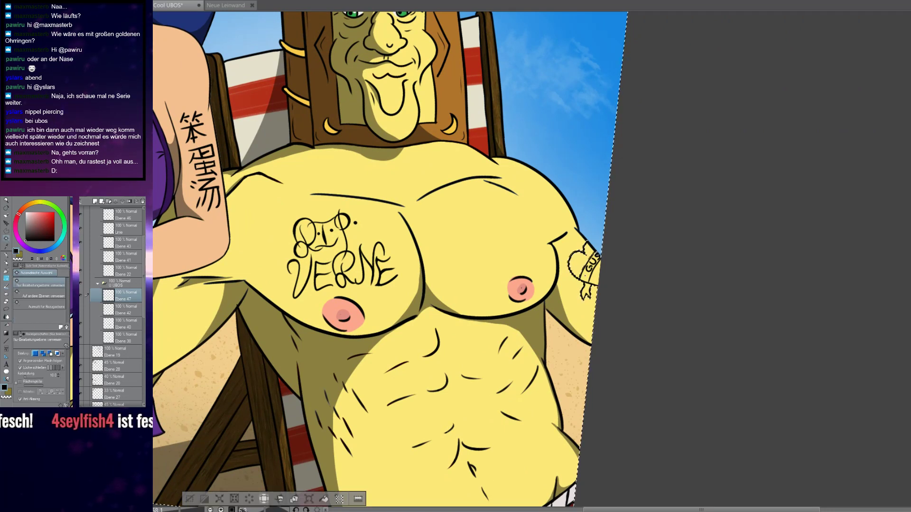
key(ctrl+a)
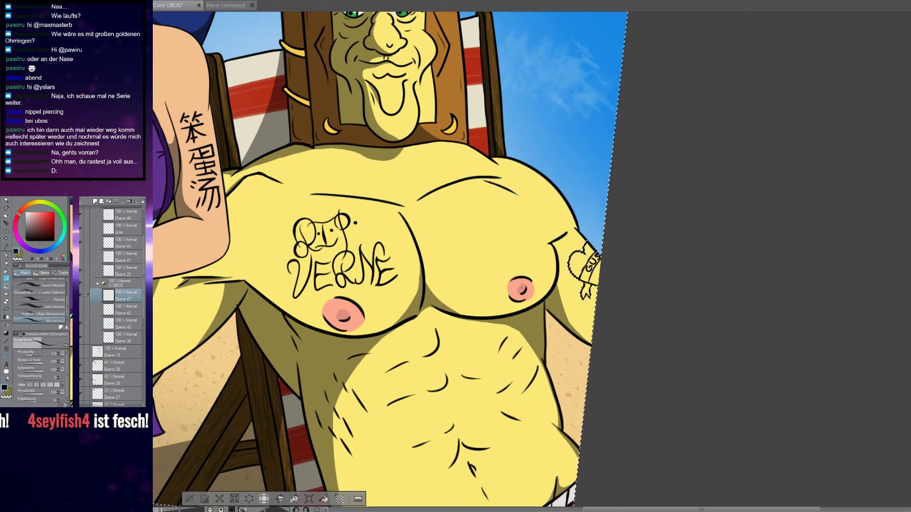
key(ctrl+d)
Close the gaps in the heart and ribbon lines along the arm's outline and the canvas edge with black strokes
scroll(588, 252, up, 8)
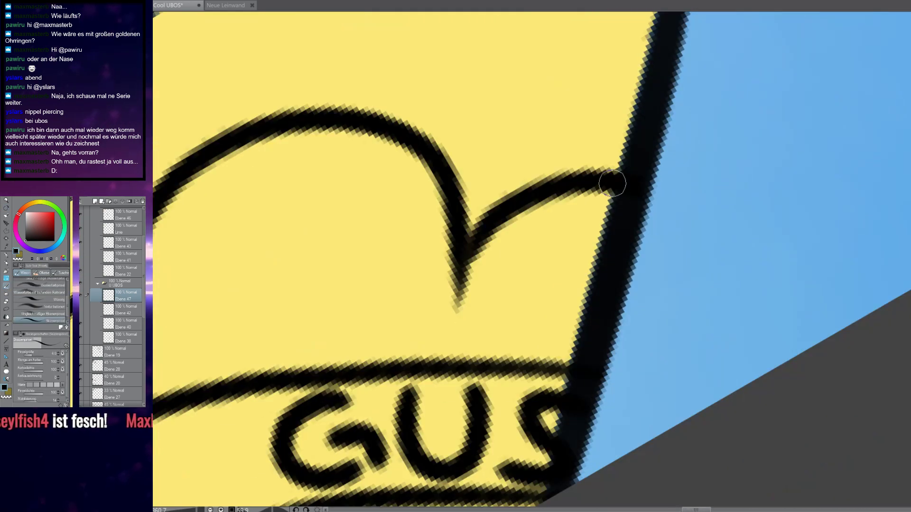
mouse_move(612, 183)
mouse_down()
mouse_move(631, 179)
mouse_move(612, 301)
mouse_move(590, 368)
mouse_move(566, 370)
mouse_move(584, 240)
mouse_move(585, 306)
mouse_up()
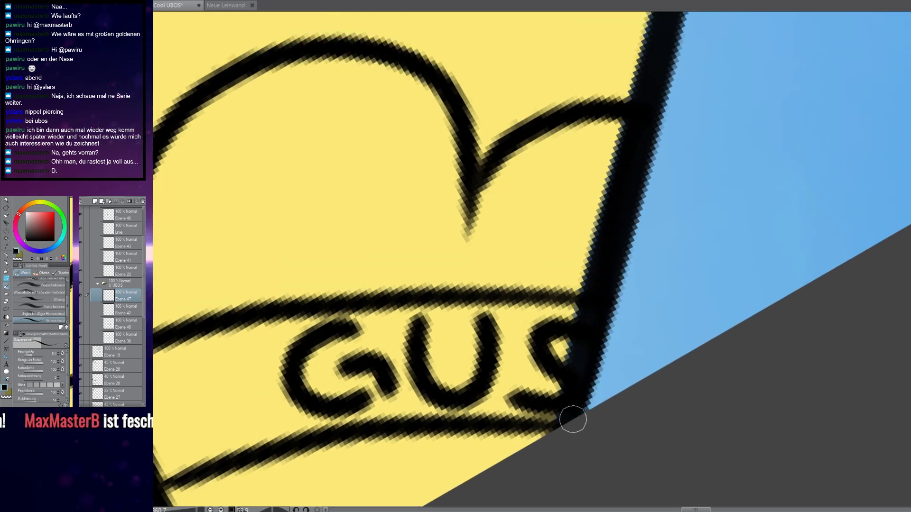
drag(542, 437, 781, 340)
drag(506, 424, 624, 419)
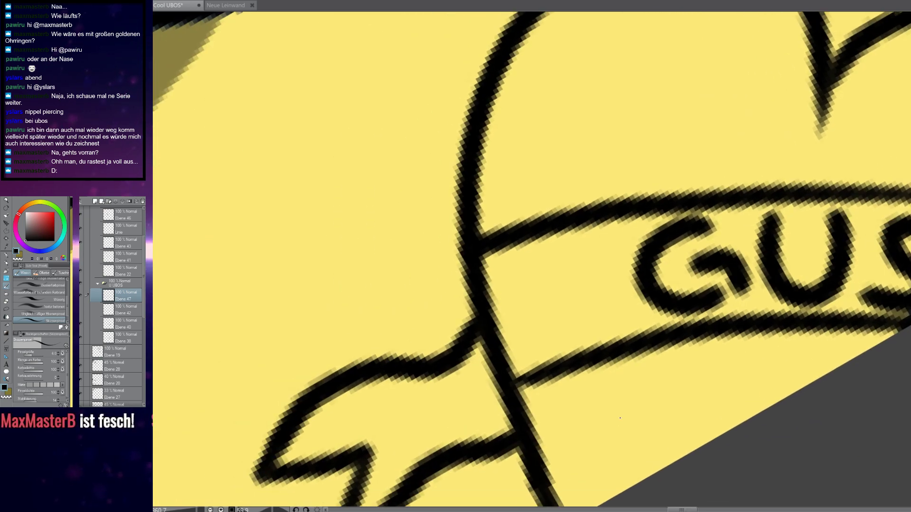
scroll(602, 365, down, 4)
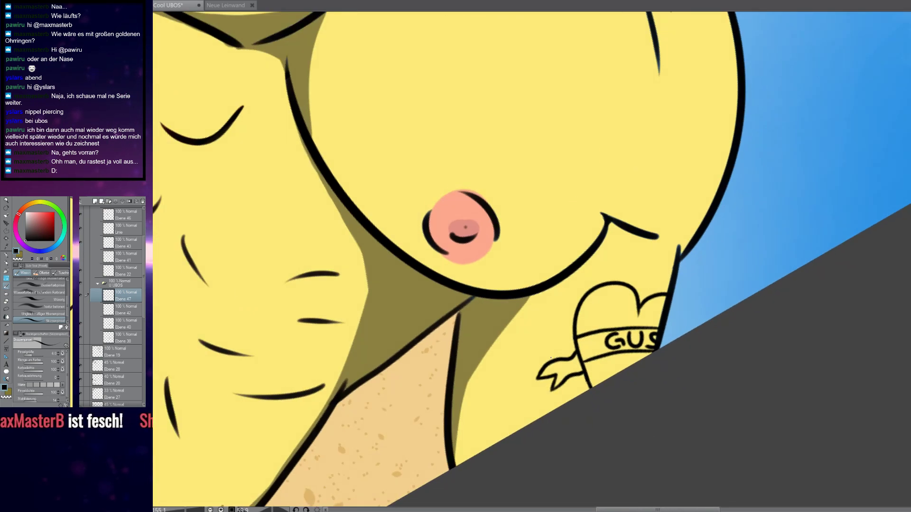
Select the heart's interior areas above and below the GUS ribbon with the Auto select tool
key(w)
click(594, 328)
click(620, 362)
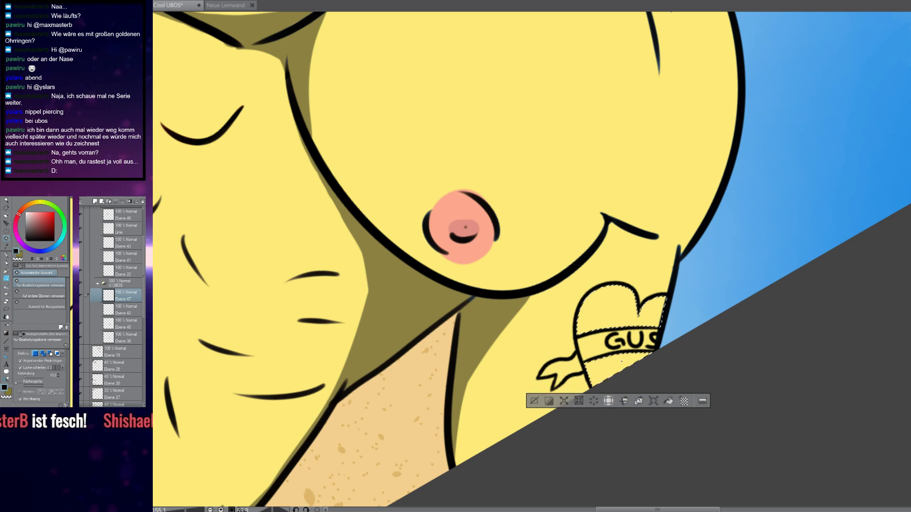
key(b)
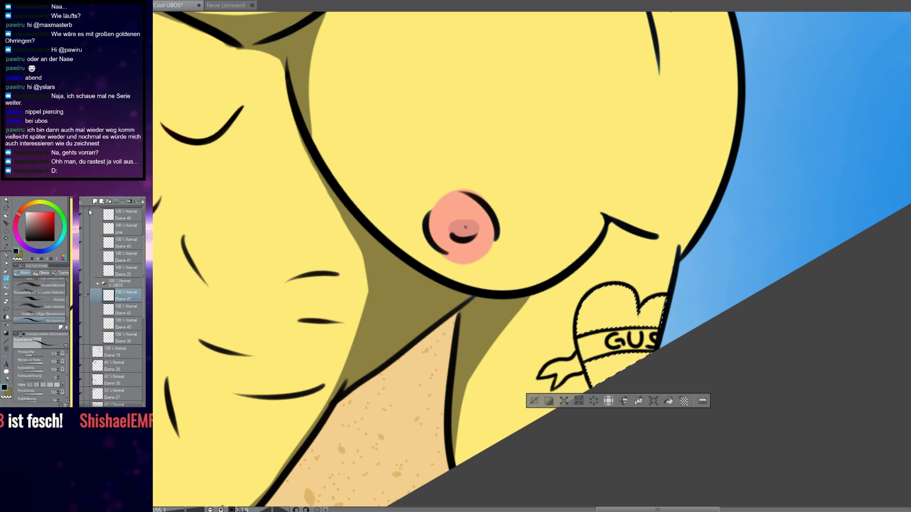
Add a new layer above Ebene 47 and set the brush colour to red for filling the selected heart areas
key(ctrl+shift+n)
key(r)
drag(559, 299, 526, 375)
key(b)
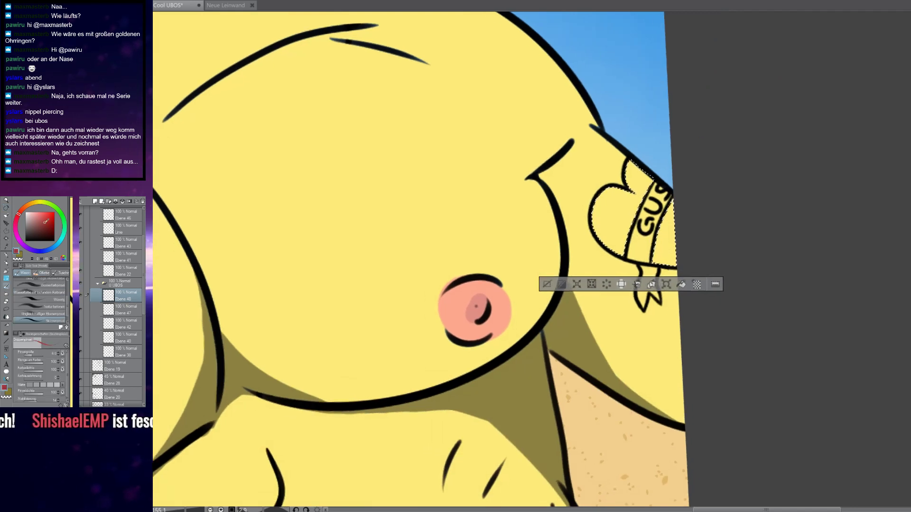
Fill the selected heart areas of the arm tattoo with a darker red at reduced layer opacity, and clear the selection
click(47, 226)
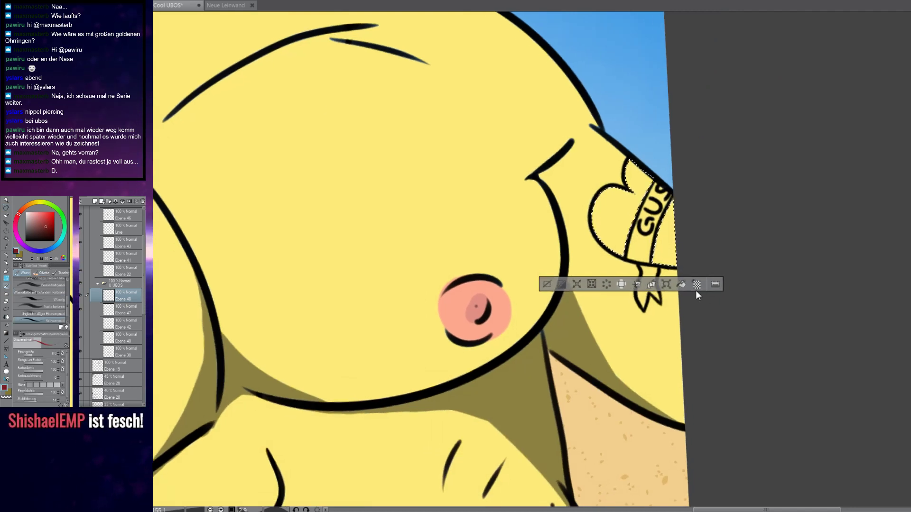
click(683, 285)
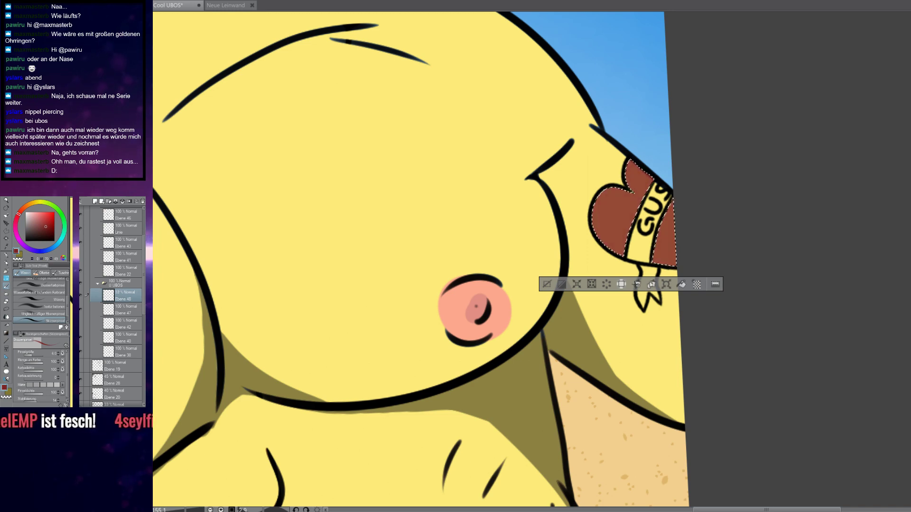
scroll(824, 231, down, 3)
key(ctrl+d)
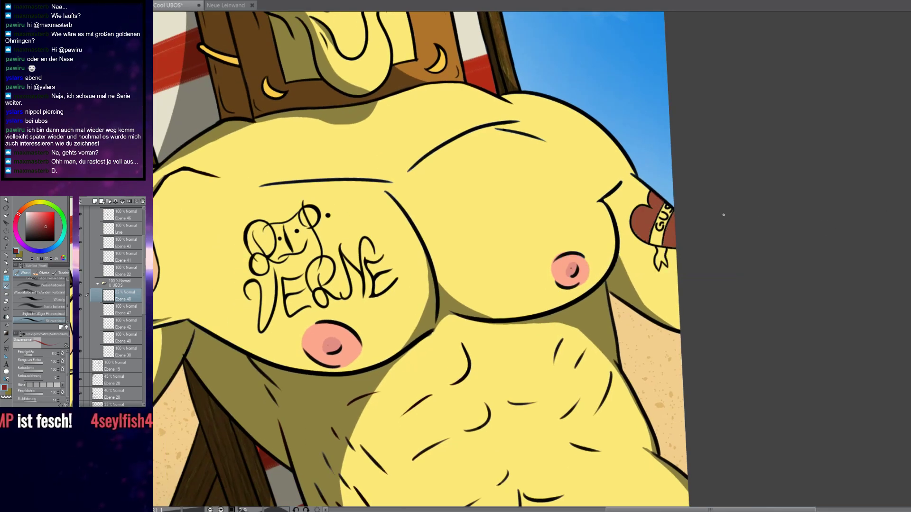
Move the heart's red colour layer one position down in the layer stack, below layer Ebene 47
scroll(717, 208, up, 3)
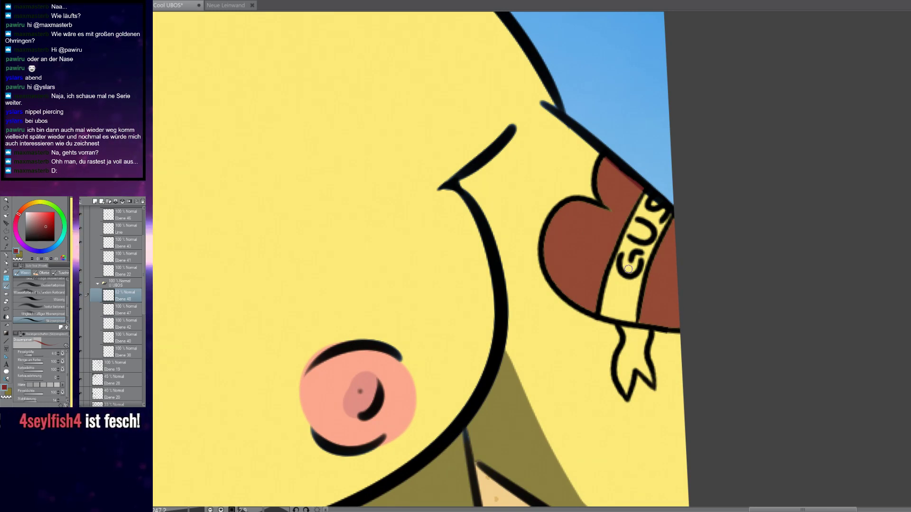
scroll(629, 271, up, 3)
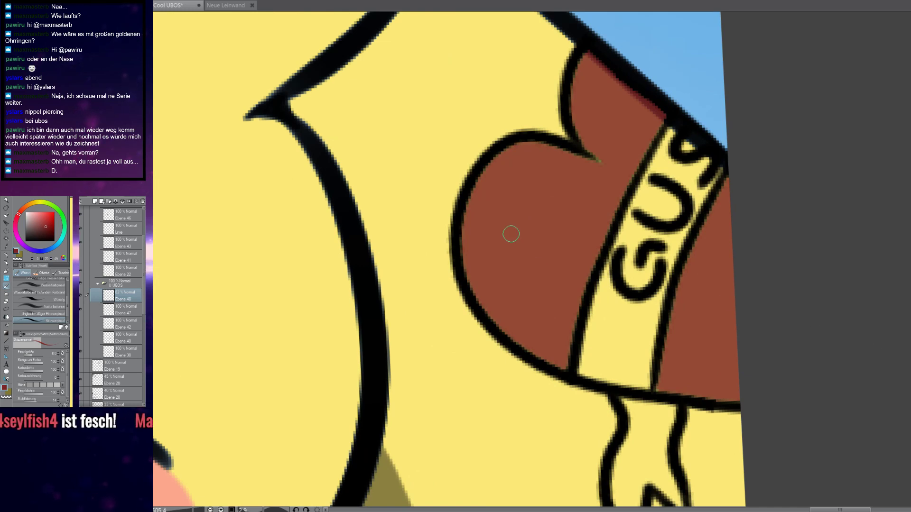
scroll(515, 245, up, 2)
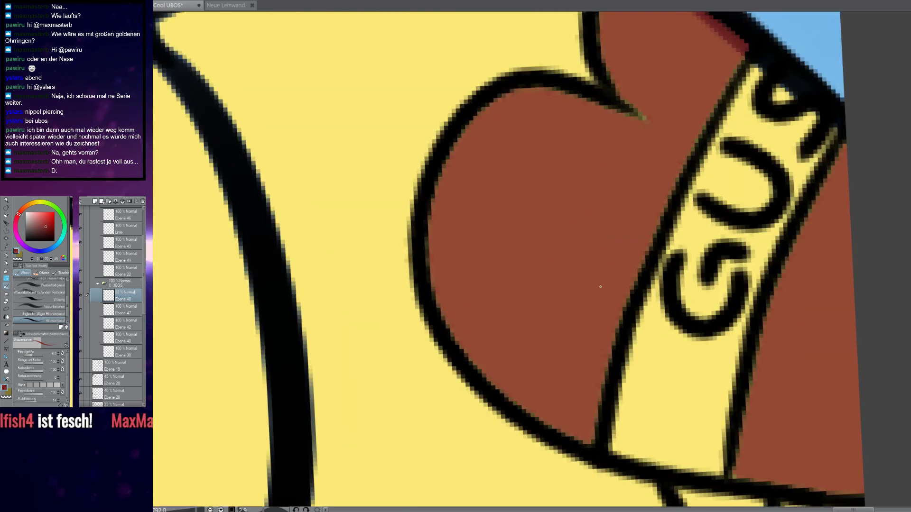
scroll(601, 285, down, 3)
scroll(476, 292, up, 4)
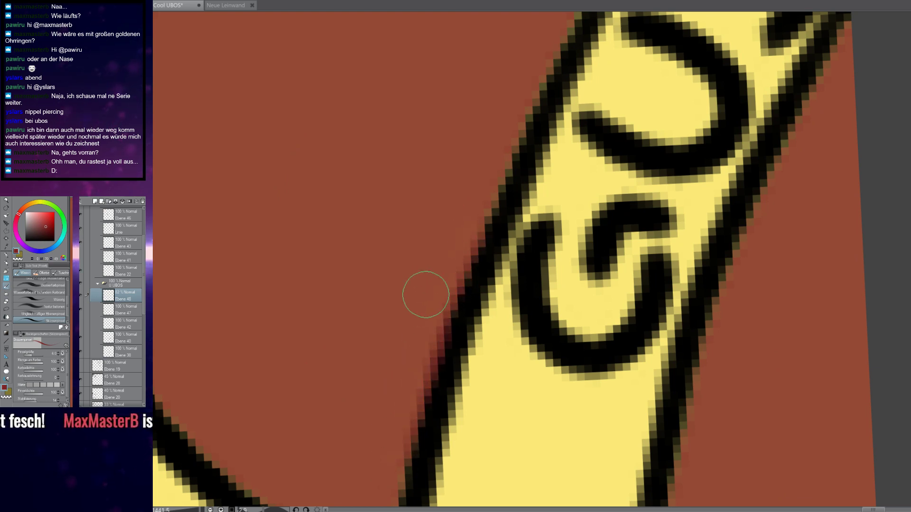
drag(447, 300, 448, 303)
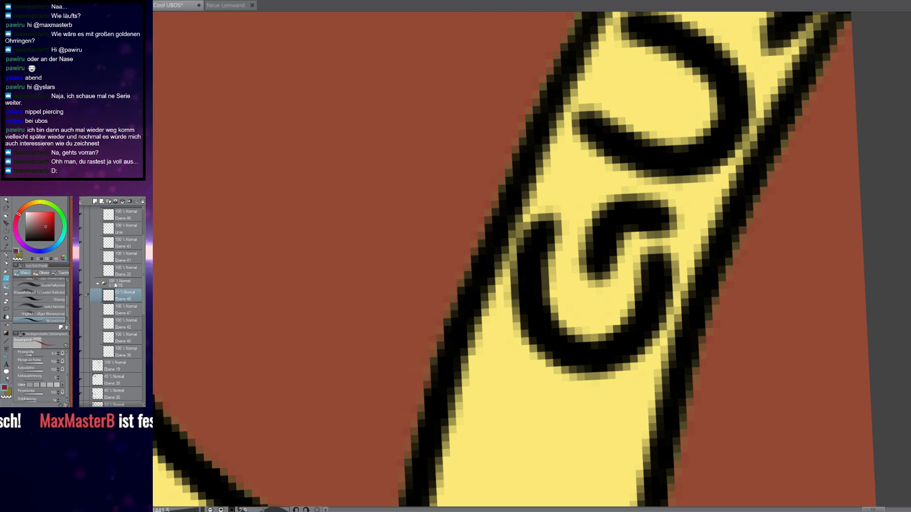
drag(121, 313, 121, 314)
scroll(477, 287, down, 3)
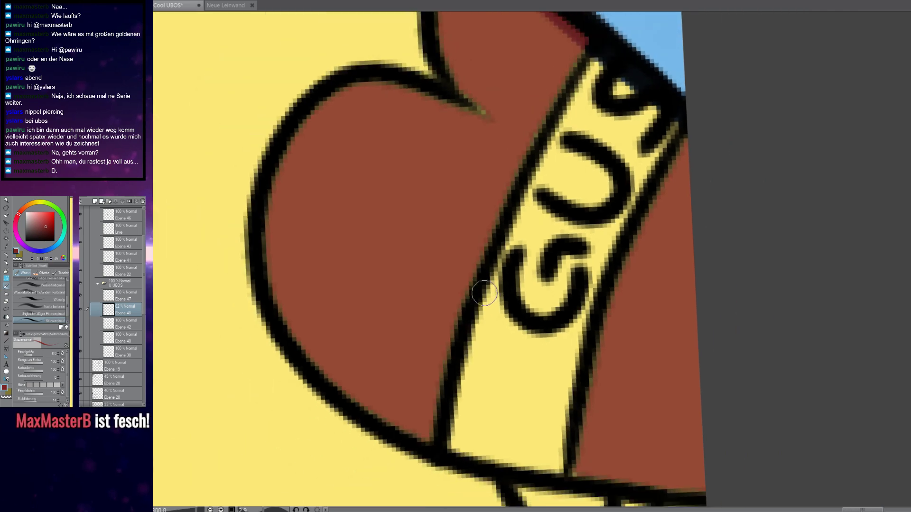
Brush red into the light gaps along the heart's black outline on the part left of the banner, including the cleft
scroll(472, 132, up, 5)
mouse_move(482, 209)
mouse_down()
mouse_move(519, 273)
mouse_move(342, 209)
mouse_up()
drag(313, 245, 402, 252)
scroll(402, 251, down, 2)
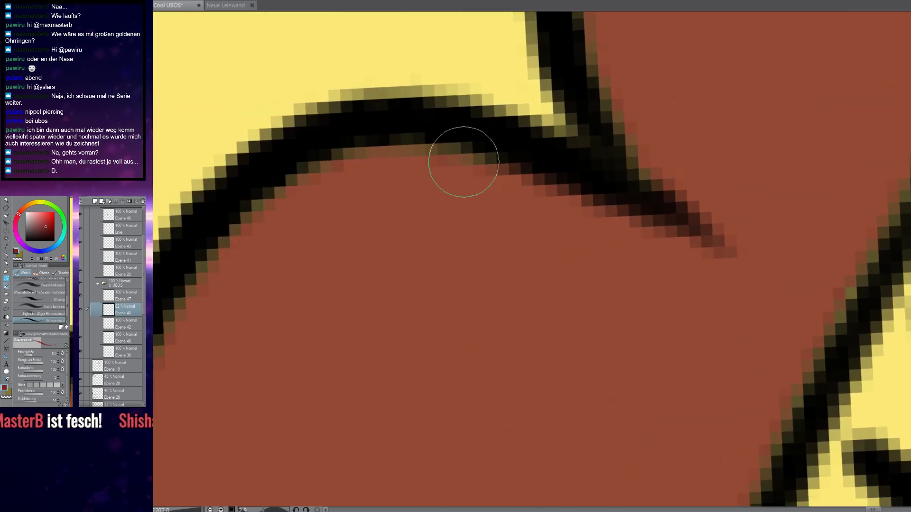
scroll(280, 305, up, 2)
mouse_move(416, 82)
mouse_down()
mouse_move(370, 147)
mouse_move(308, 361)
mouse_up()
drag(311, 385, 359, 153)
mouse_move(334, 269)
mouse_down()
mouse_move(332, 300)
mouse_move(394, 453)
mouse_up()
mouse_move(424, 447)
mouse_down()
mouse_move(319, 199)
mouse_move(435, 374)
mouse_up()
mouse_move(498, 384)
mouse_down()
mouse_move(414, 277)
mouse_move(396, 263)
mouse_move(382, 286)
mouse_move(368, 266)
mouse_move(502, 330)
mouse_move(476, 331)
mouse_move(567, 364)
mouse_move(583, 144)
mouse_move(403, 277)
mouse_up()
mouse_move(402, 350)
mouse_down()
mouse_move(483, 106)
mouse_move(374, 317)
mouse_move(475, 103)
mouse_move(367, 338)
mouse_up()
drag(401, 309, 469, 98)
mouse_move(468, 97)
mouse_down()
mouse_move(330, 340)
mouse_move(467, 130)
mouse_up()
mouse_move(356, 279)
mouse_down()
mouse_move(486, 90)
mouse_move(514, 255)
mouse_move(380, 138)
mouse_up()
drag(546, 277, 531, 239)
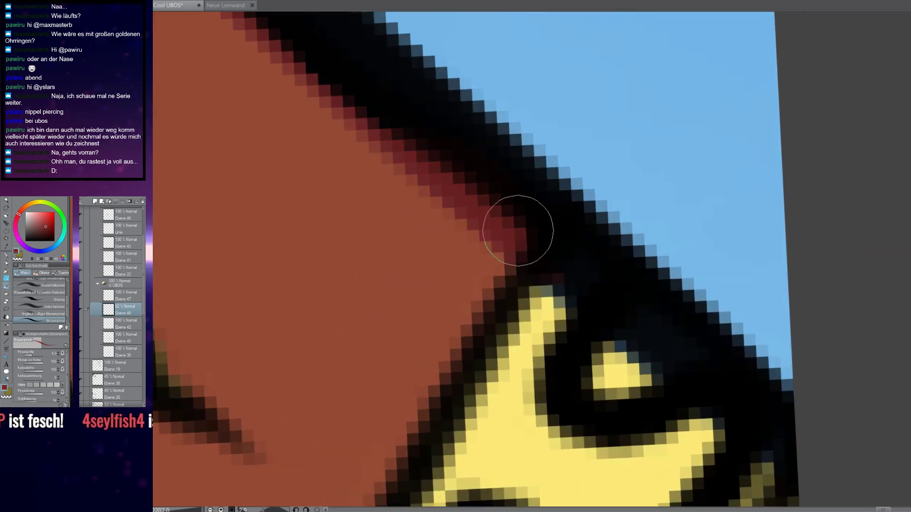
mouse_move(441, 169)
mouse_down()
mouse_move(615, 298)
mouse_move(388, 122)
mouse_move(301, 314)
mouse_up()
mouse_move(328, 152)
mouse_down()
mouse_move(327, 433)
mouse_move(426, 243)
mouse_up()
scroll(498, 365, down, 3)
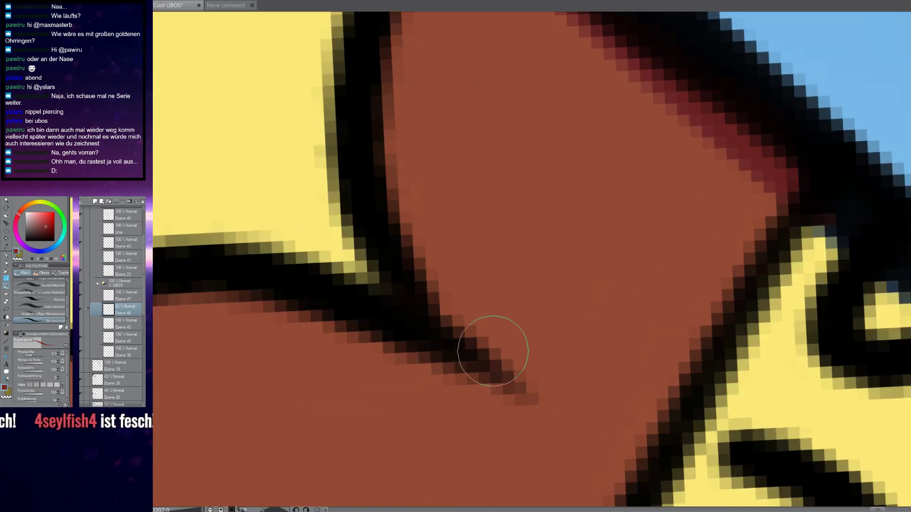
Brush red along the outlines of the heart section right of the banner, down to its lower edge and the canvas border
scroll(543, 349, down, 4)
scroll(426, 320, up, 7)
mouse_move(484, 326)
mouse_down()
mouse_move(463, 337)
mouse_move(461, 357)
mouse_move(699, 362)
mouse_move(496, 253)
mouse_up()
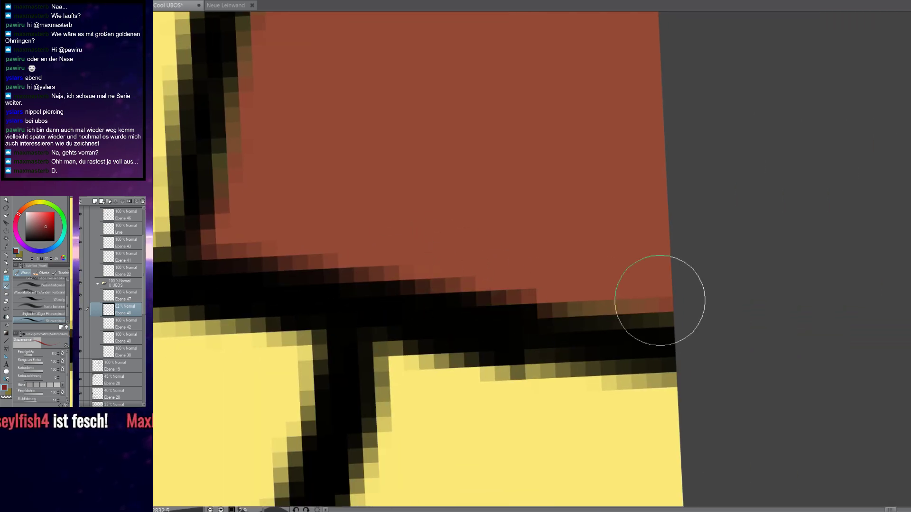
scroll(701, 283, down, 8)
scroll(626, 164, up, 2)
scroll(625, 164, up, 3)
drag(511, 342, 470, 157)
drag(395, 455, 429, 281)
drag(404, 379, 494, 112)
drag(488, 152, 438, 271)
mouse_move(405, 310)
mouse_down()
mouse_move(462, 175)
mouse_move(483, 117)
mouse_up()
drag(484, 143, 463, 234)
drag(463, 199, 492, 146)
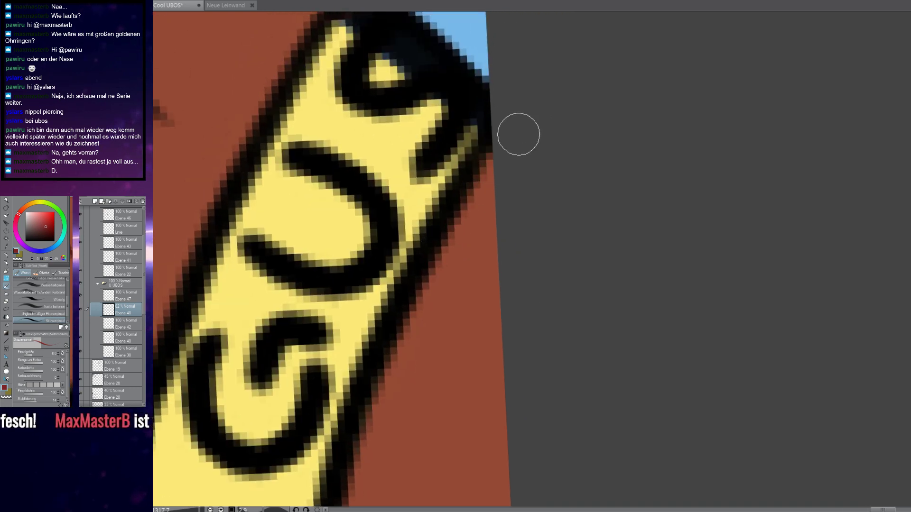
scroll(521, 122, down, 5)
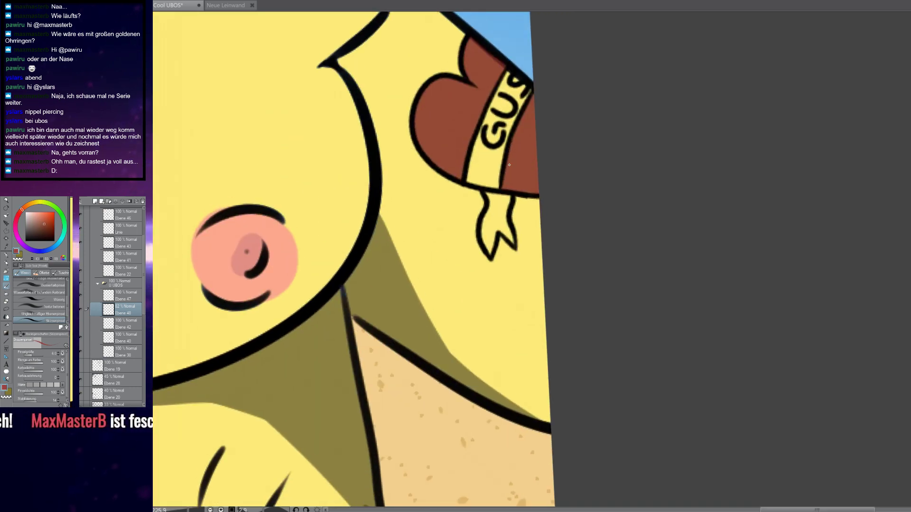
Auto-select the tattoo banner's areas around the lettering and its hanging tail on layer Ebene 47, and choose blue as the drawing colour
scroll(530, 158, down, 6)
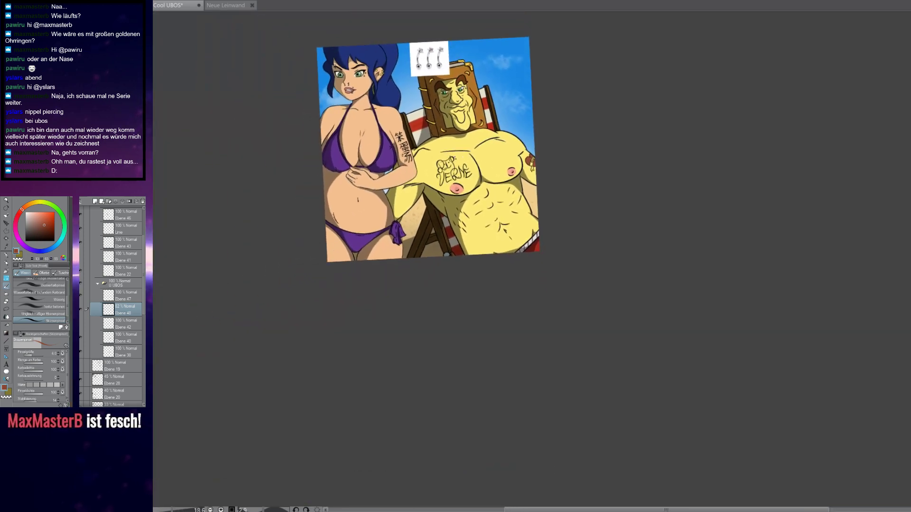
scroll(548, 164, up, 6)
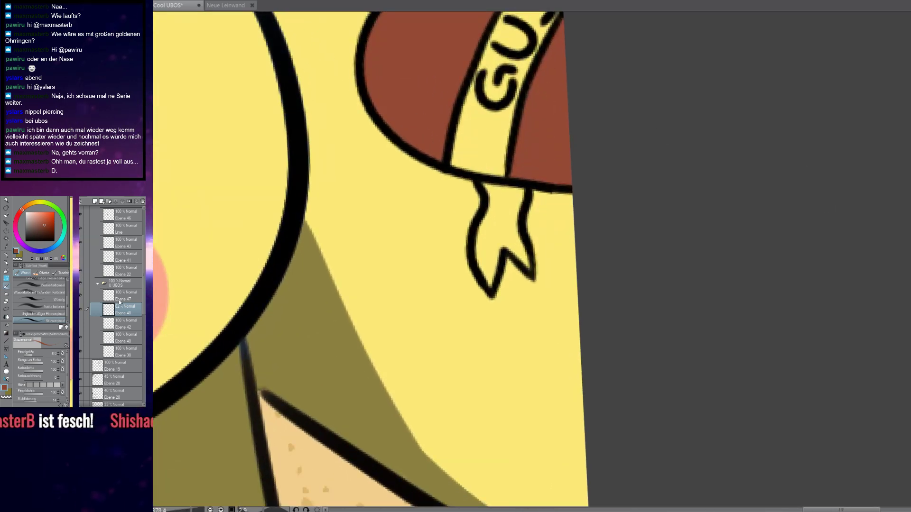
key(w)
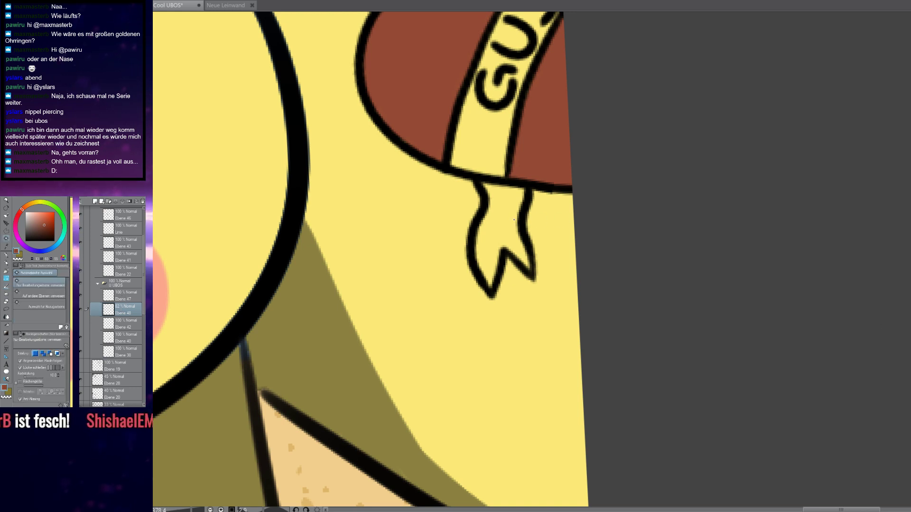
key(b)
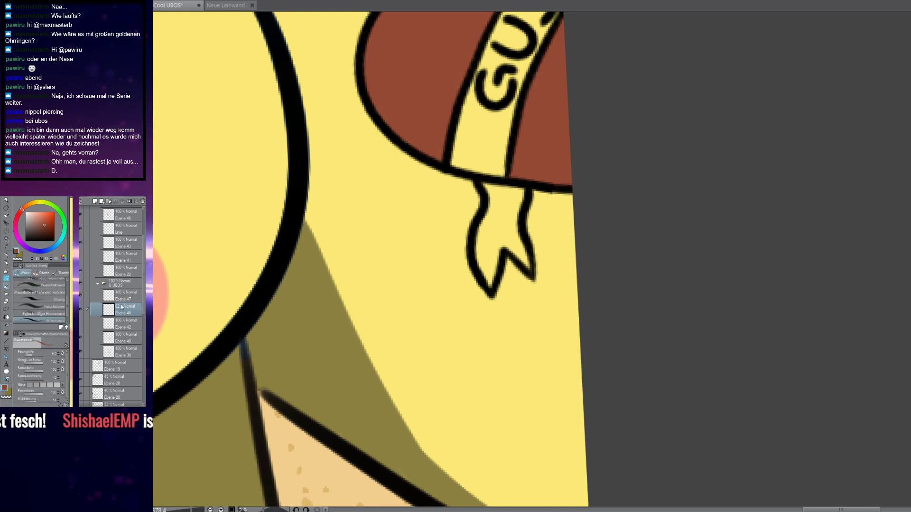
click(124, 296)
key(w)
click(511, 216)
drag(489, 137, 480, 257)
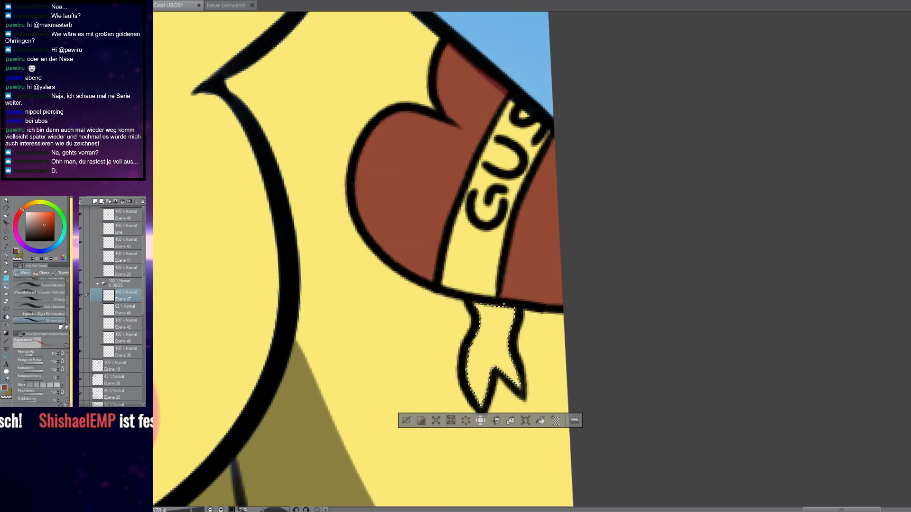
shift+click(478, 258)
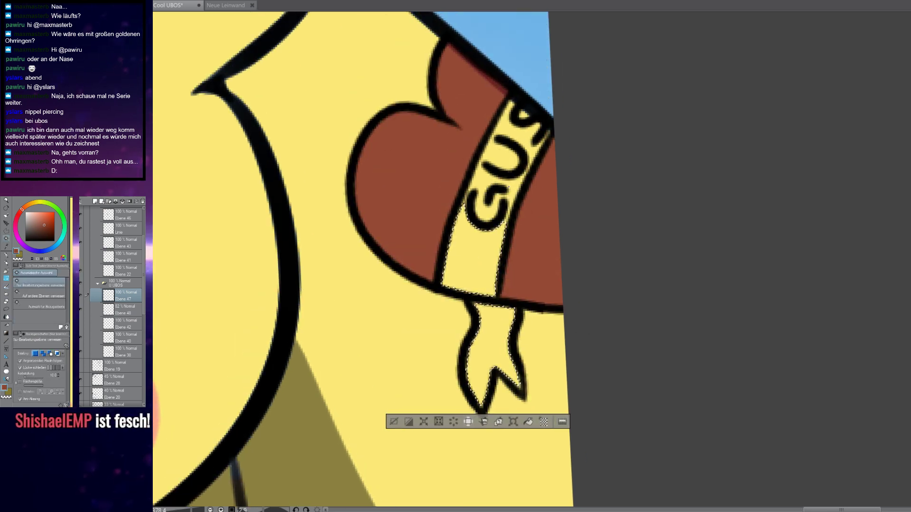
shift+click(511, 192)
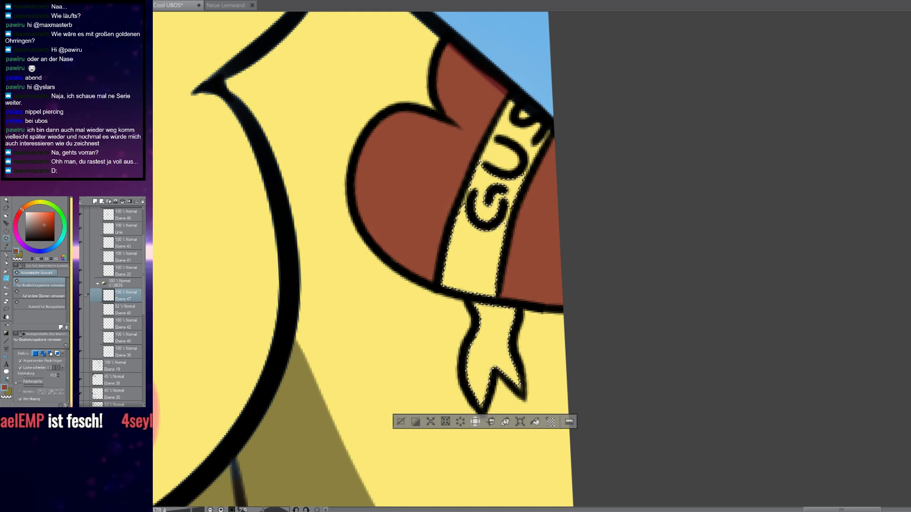
shift+click(517, 133)
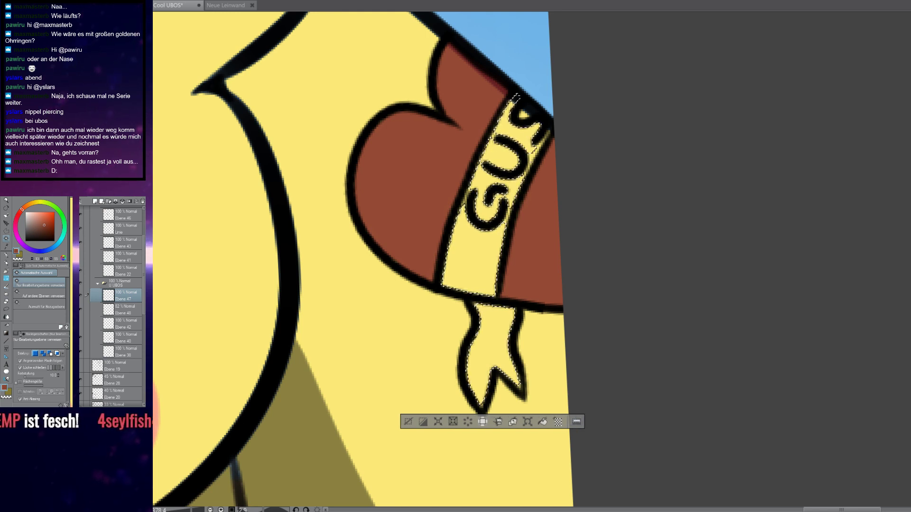
key(b)
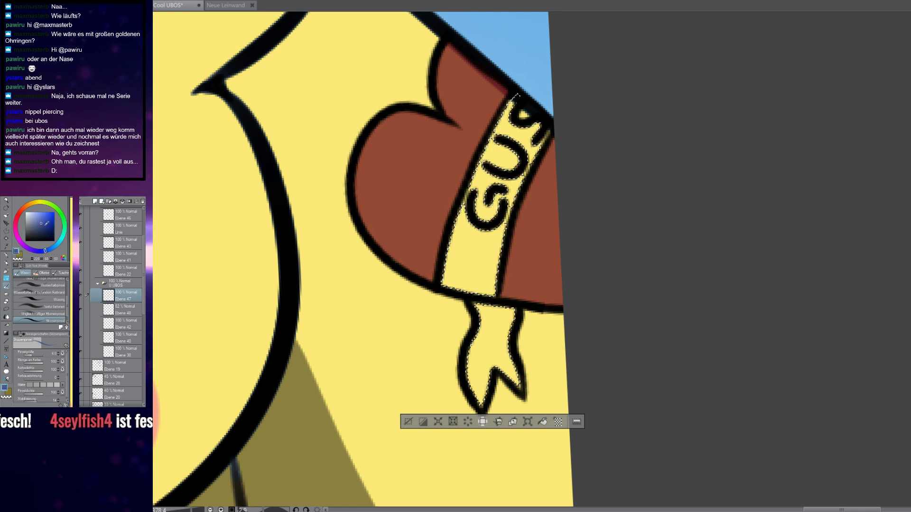
Try filling the selected banner and tail with blue on layer Ebene 47
click(543, 421)
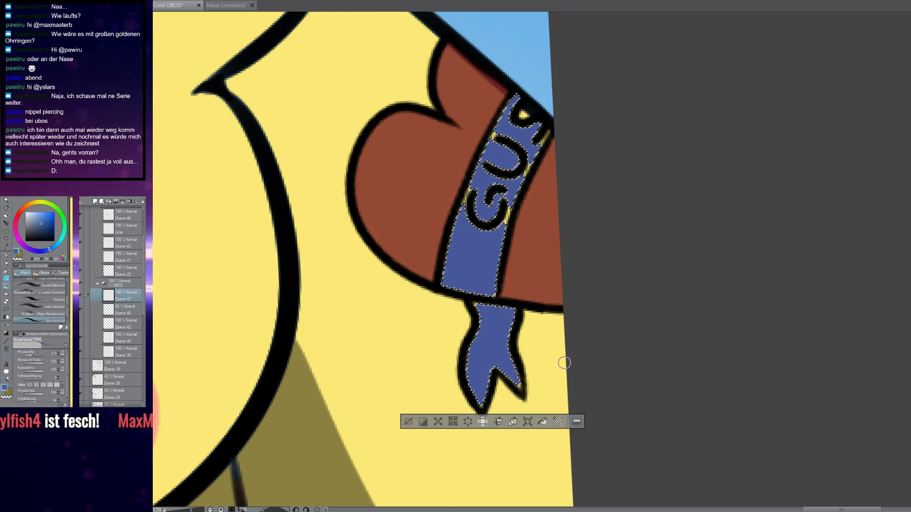
key(ctrl+d)
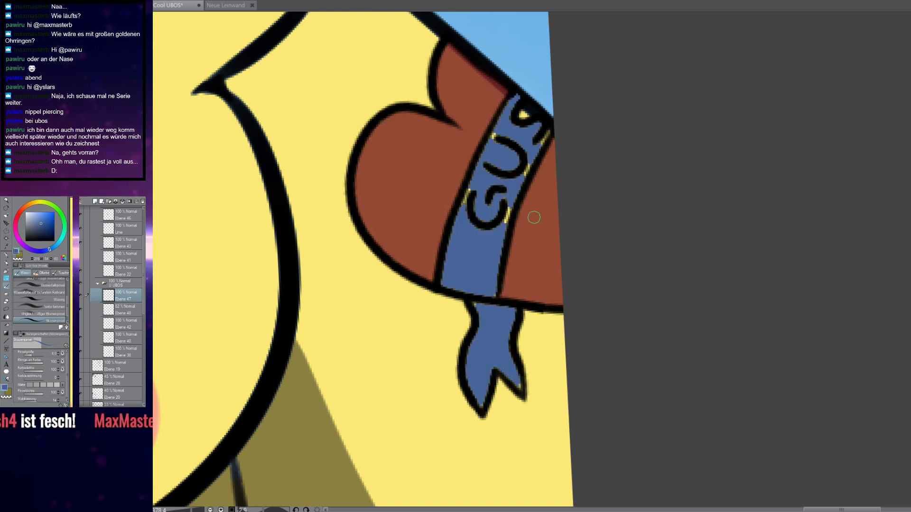
scroll(473, 195, up, 4)
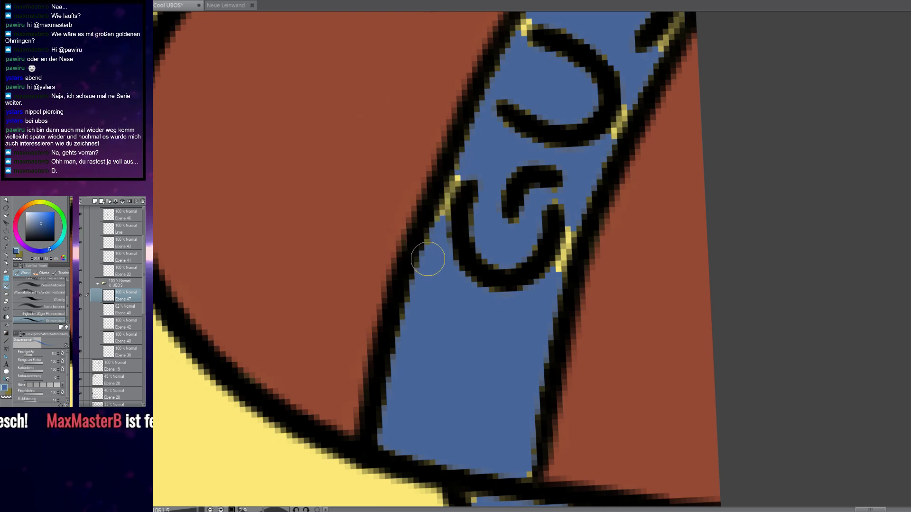
key(ctrl+z)
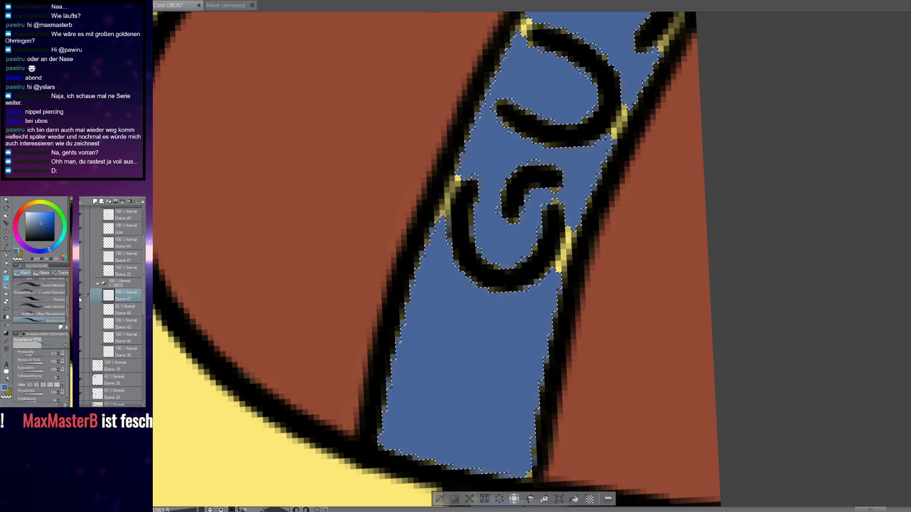
click(80, 296)
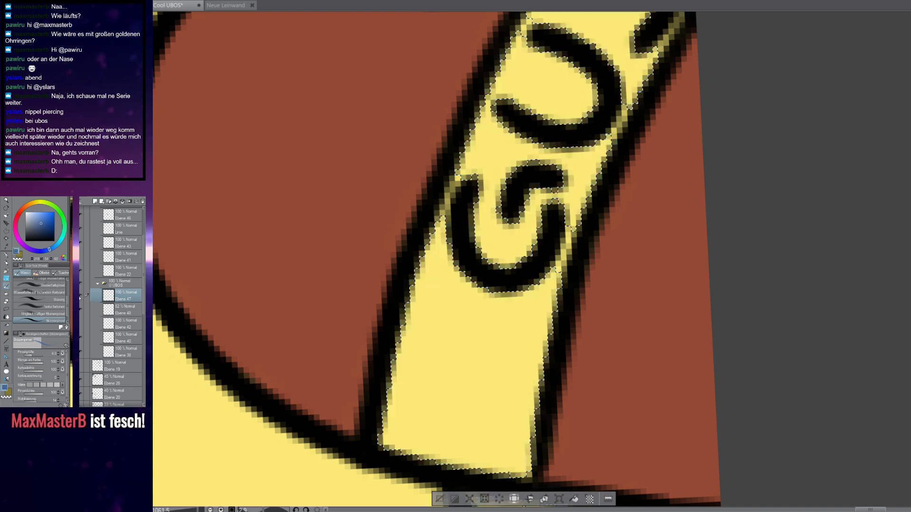
Fill the selected banner and tail with blue on the heart's colour layer, and clear the selection
click(118, 314)
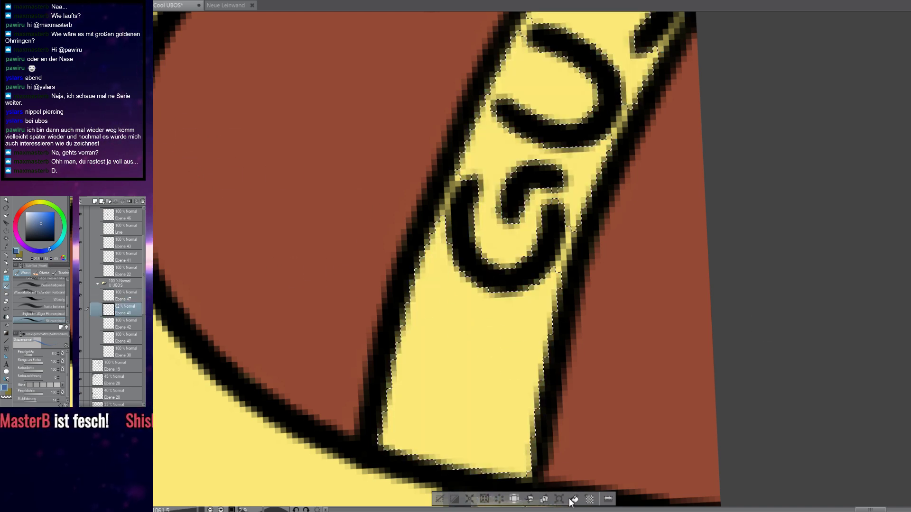
key(alt+BackSpace)
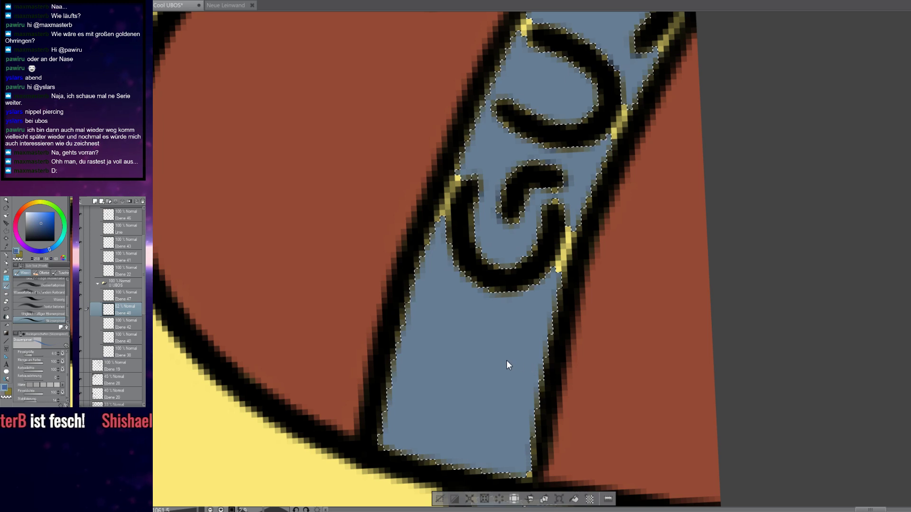
key(ctrl+d)
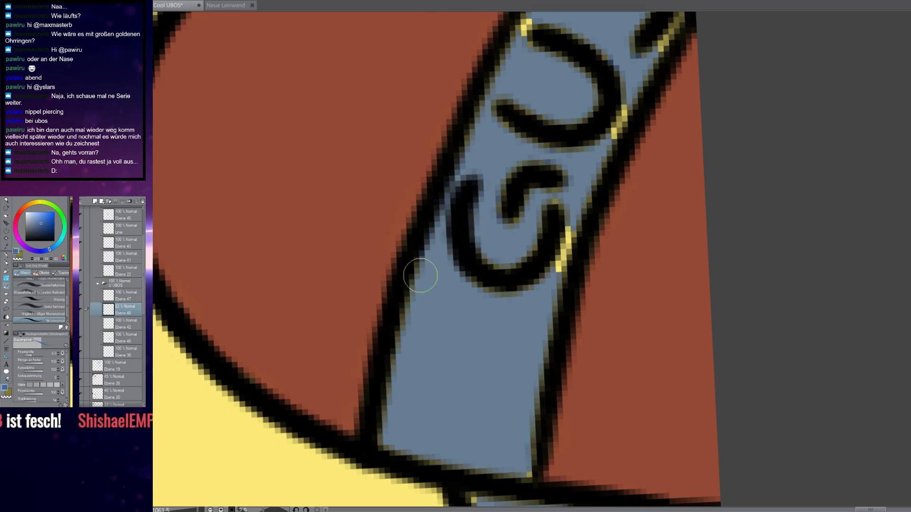
Brush blue over the uncoloured yellow gaps around the GUS lettering and along the banner's borders up to its upper end
mouse_move(473, 468)
mouse_down()
mouse_move(531, 471)
mouse_move(565, 238)
mouse_move(539, 340)
mouse_move(567, 210)
mouse_move(560, 177)
mouse_move(472, 333)
mouse_move(482, 250)
mouse_up()
drag(532, 230, 380, 391)
drag(453, 325, 450, 310)
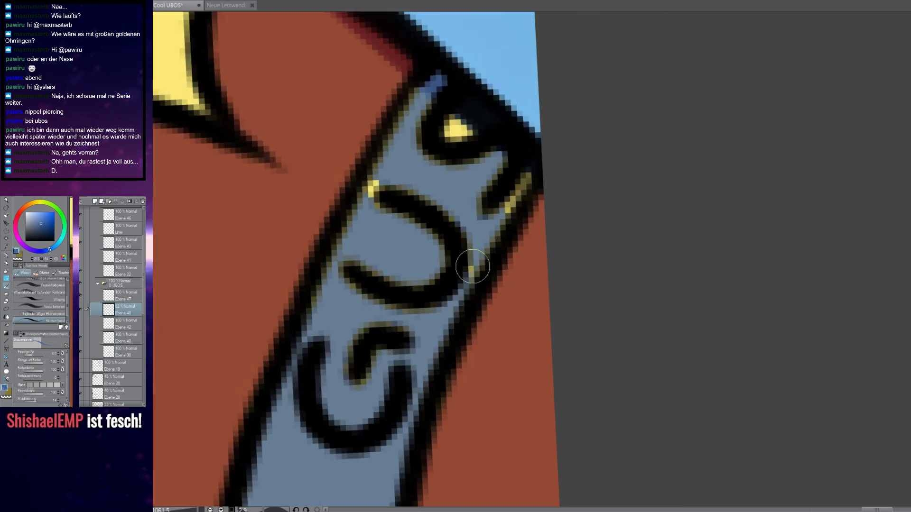
drag(431, 351, 515, 178)
mouse_move(449, 122)
mouse_down()
mouse_move(393, 157)
mouse_move(362, 202)
mouse_move(441, 110)
mouse_move(473, 119)
mouse_up()
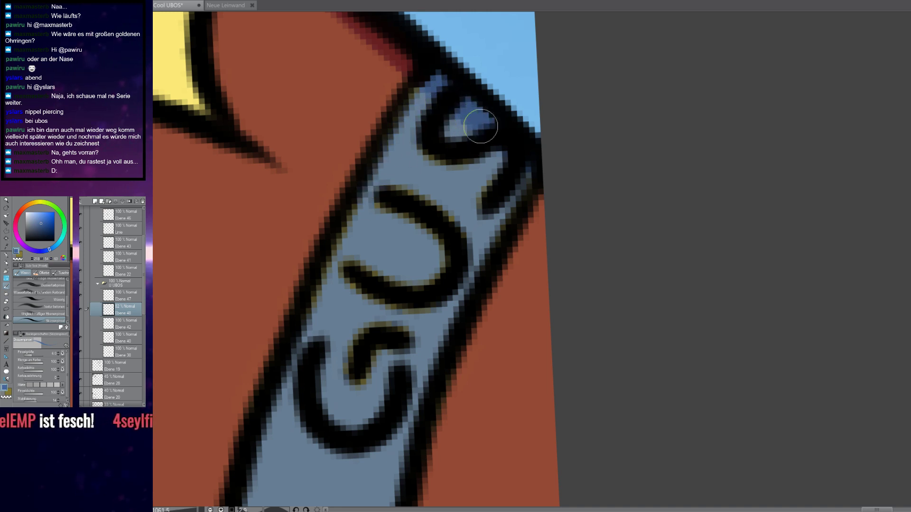
drag(355, 233, 354, 243)
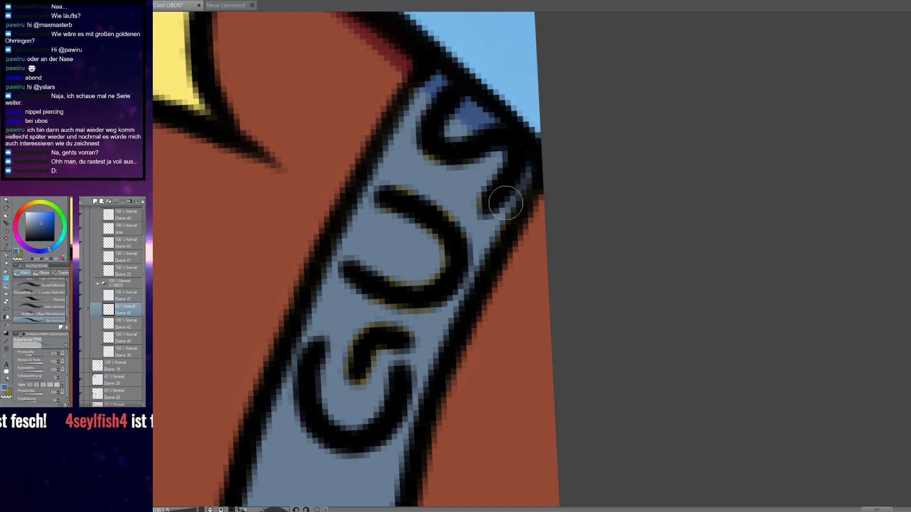
Brush blue into the yellow gaps along the inner outlines and tips of the banner's hanging tail
scroll(493, 208, down, 8)
scroll(490, 208, up, 5)
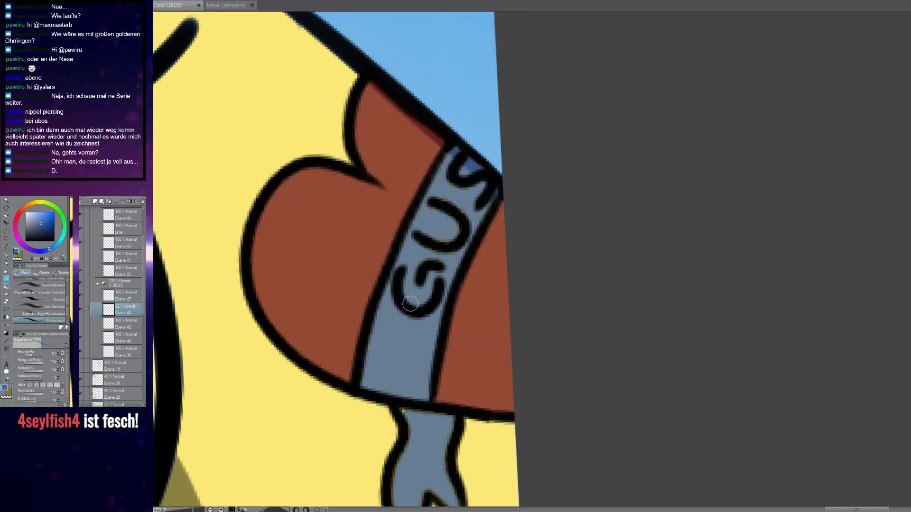
scroll(408, 345, up, 4)
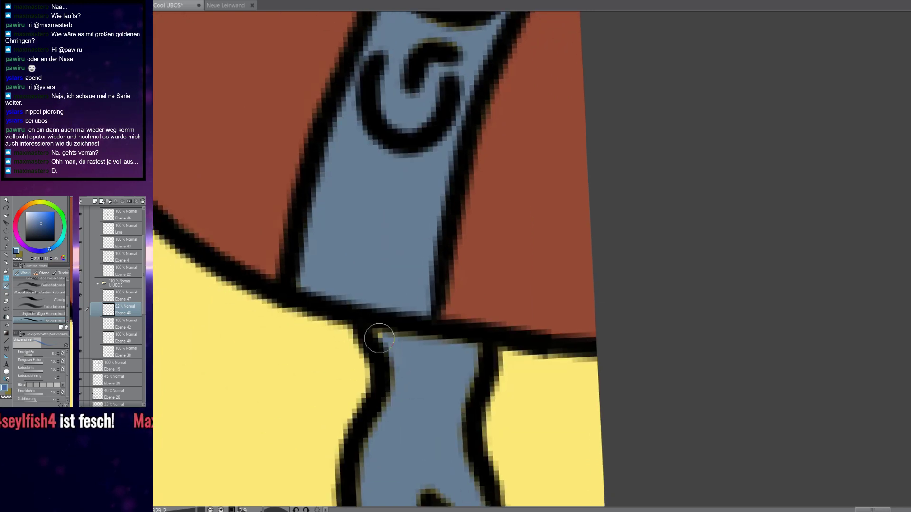
drag(402, 365, 415, 231)
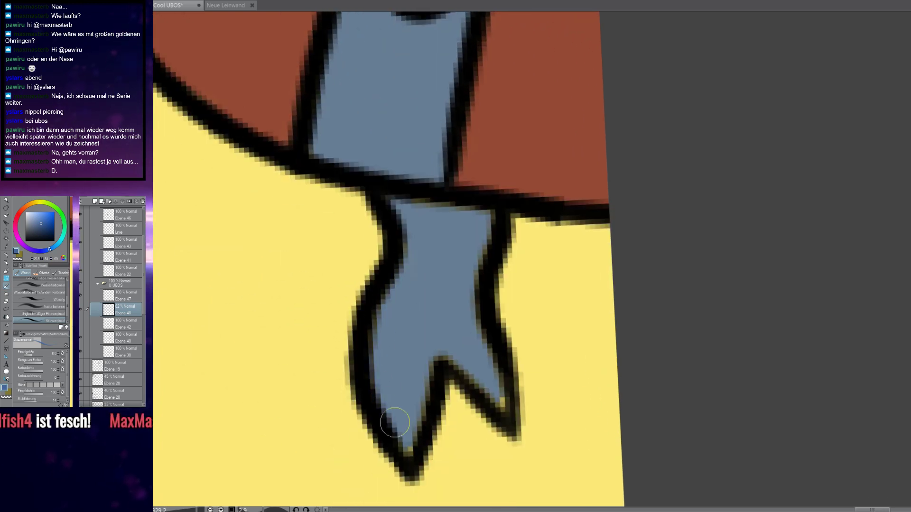
mouse_move(479, 375)
mouse_down()
mouse_move(501, 409)
mouse_move(471, 333)
mouse_move(484, 211)
mouse_move(396, 200)
mouse_move(477, 207)
mouse_move(458, 310)
mouse_move(414, 245)
mouse_move(372, 337)
mouse_up()
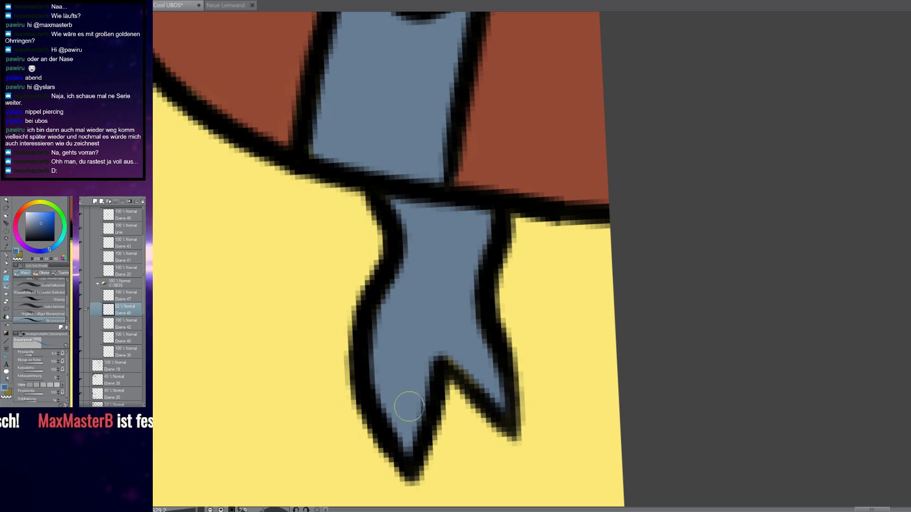
Examine the whole illustration, comparing the coloured heart tattoo with both characters' other tattoos and piercings
mouse_move(455, 285)
mouse_down()
mouse_move(309, 288)
mouse_move(313, 234)
mouse_move(317, 303)
mouse_up()
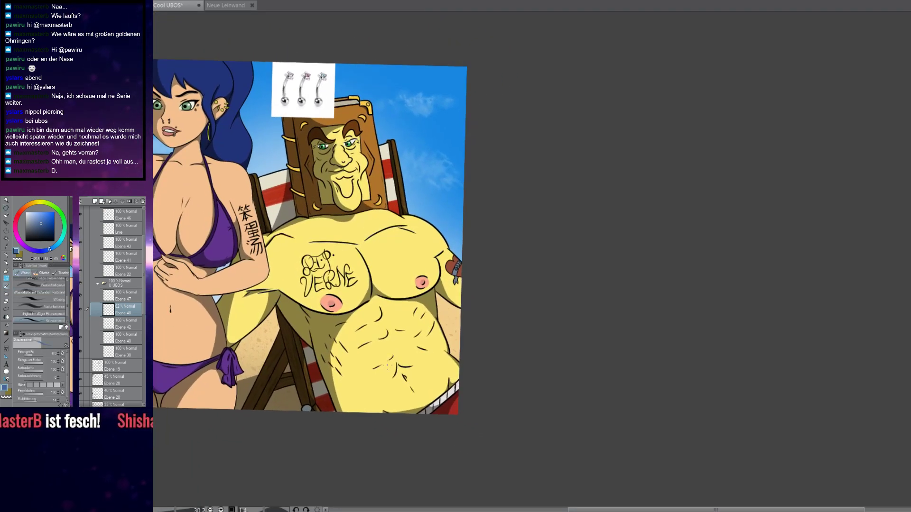
drag(373, 366, 502, 429)
scroll(518, 399, down, 3)
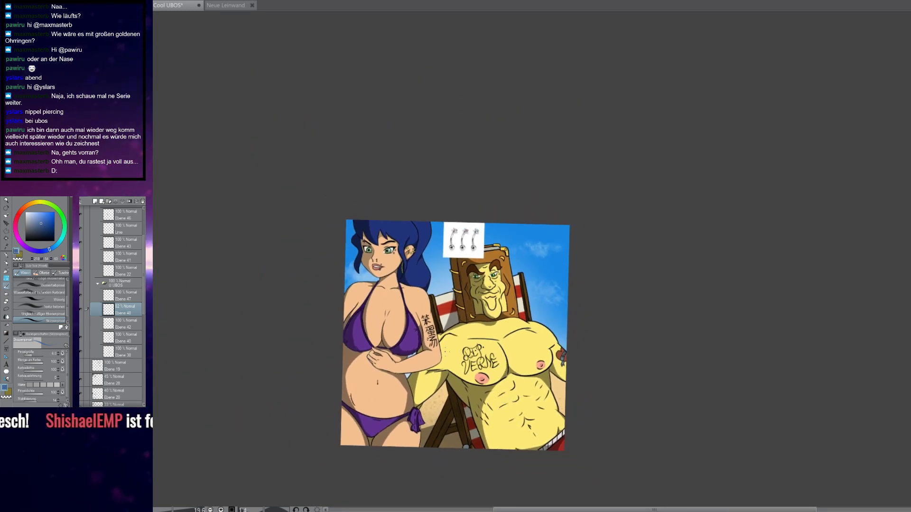
scroll(398, 304, up, 5)
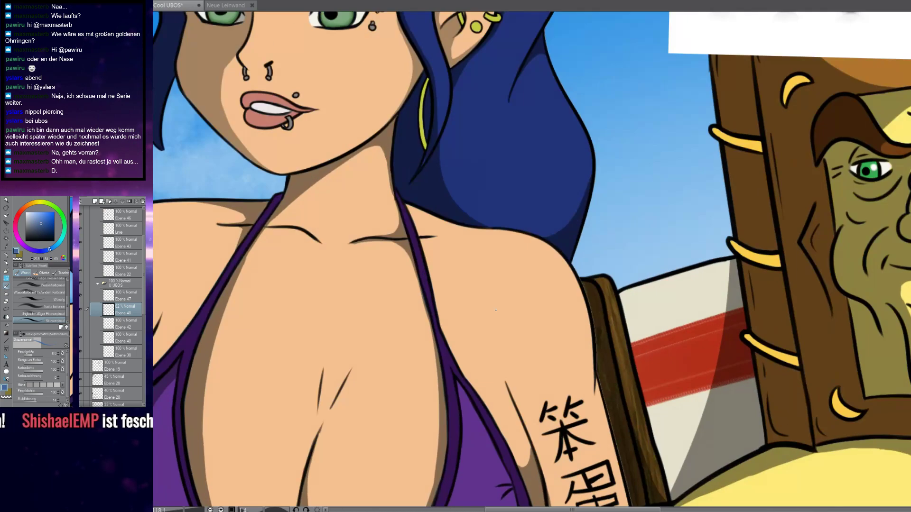
drag(558, 337, 423, 269)
scroll(413, 223, down, 4)
drag(657, 424, 542, 332)
scroll(543, 332, up, 1)
scroll(553, 247, up, 2)
mouse_move(554, 246)
mouse_down()
mouse_move(537, 292)
mouse_move(550, 264)
mouse_up()
scroll(545, 254, up, 5)
scroll(510, 317, down, 7)
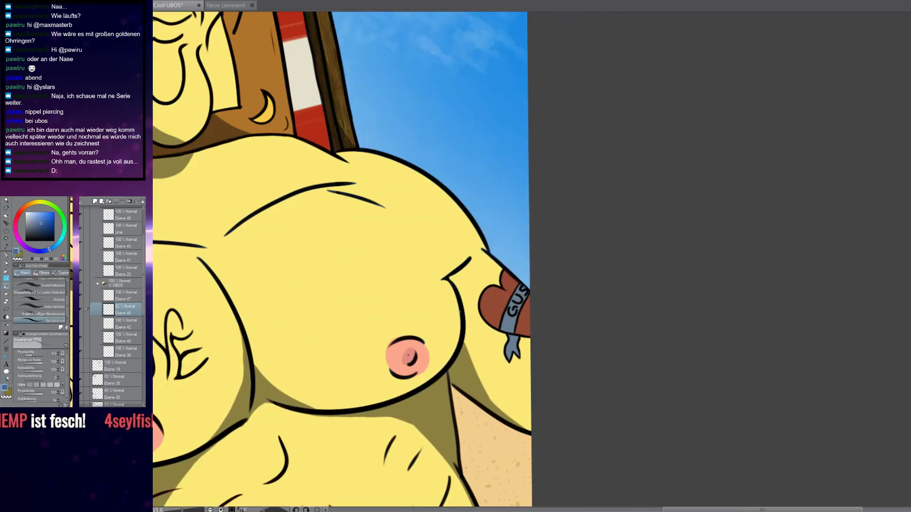
drag(455, 350, 456, 371)
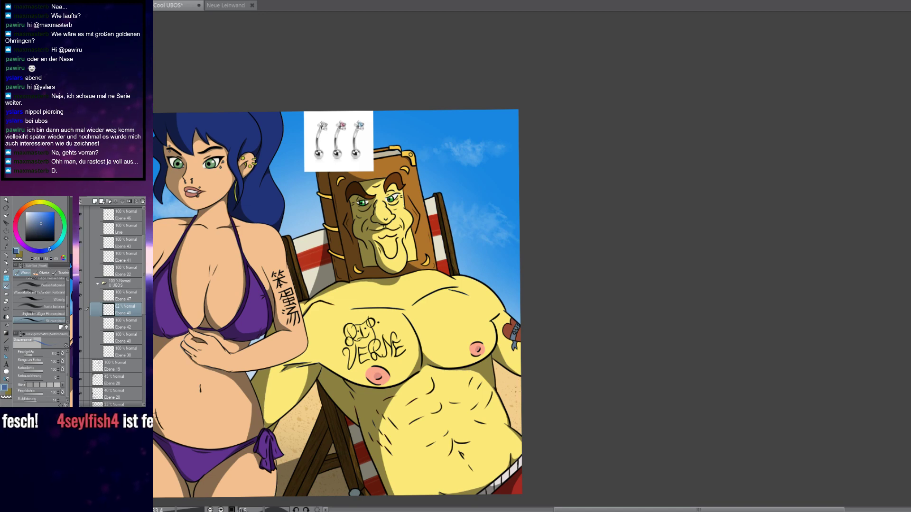
Add a new layer directly below layer Ebene 47 and choose a greyish blue based on the banner's colour for shading
scroll(594, 356, up, 6)
drag(575, 324, 548, 359)
click(121, 298)
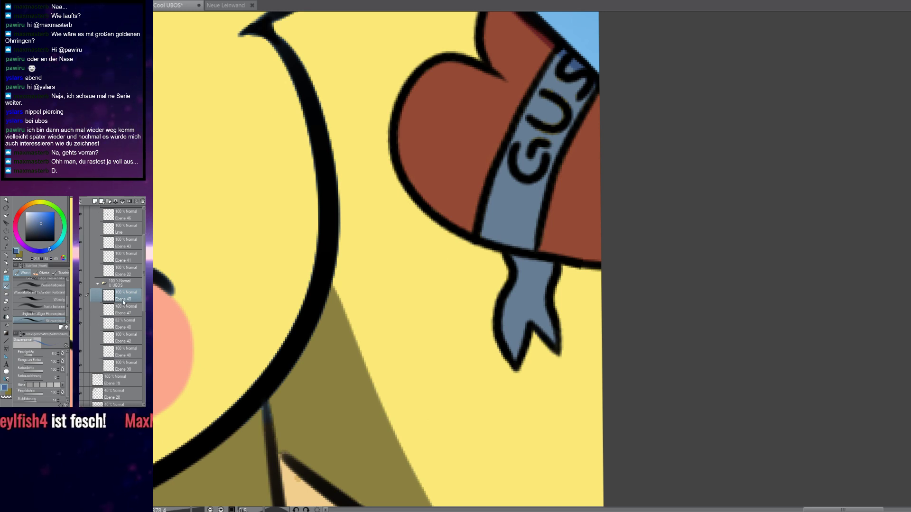
drag(123, 314, 123, 316)
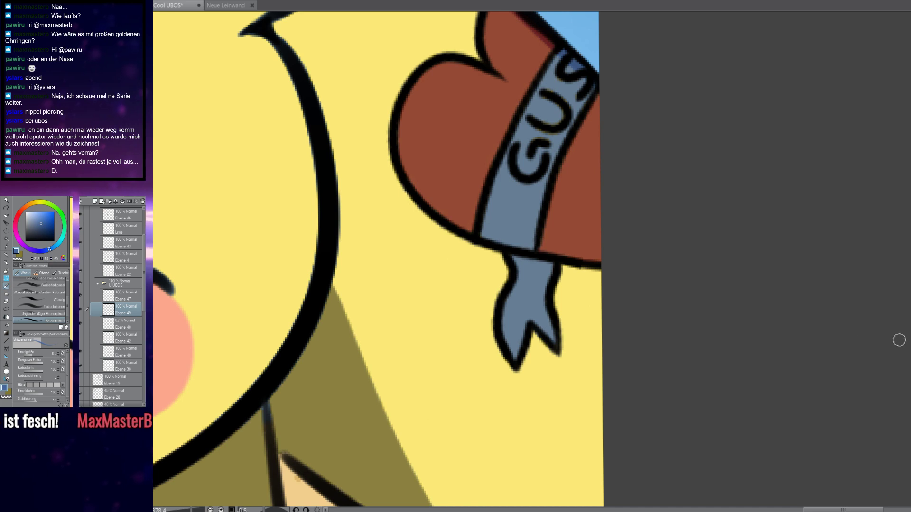
alt+click(530, 307)
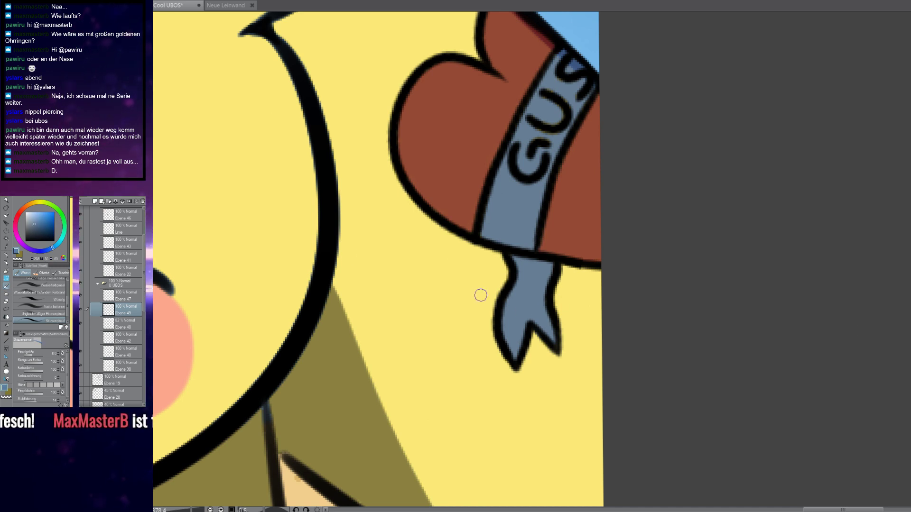
click(51, 248)
click(35, 225)
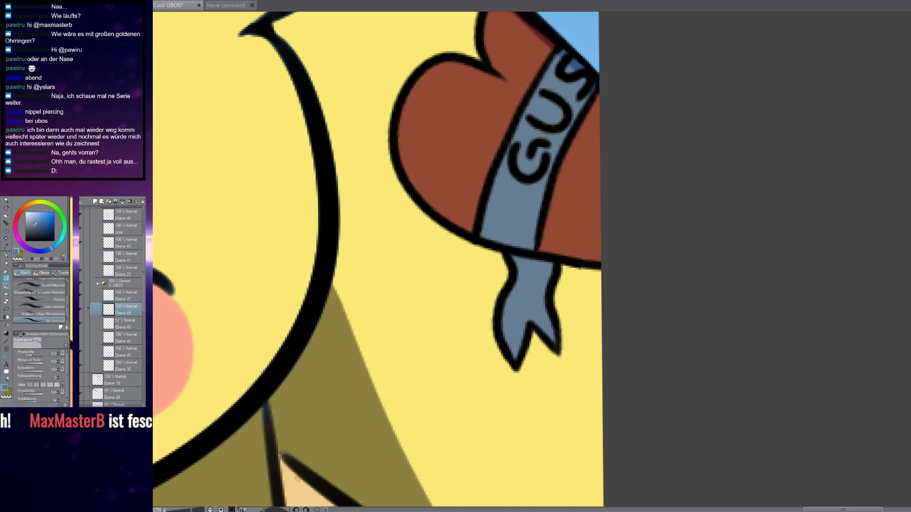
Paint darker blue shading along the inner edges of the banner's hanging tail
scroll(505, 303, up, 2)
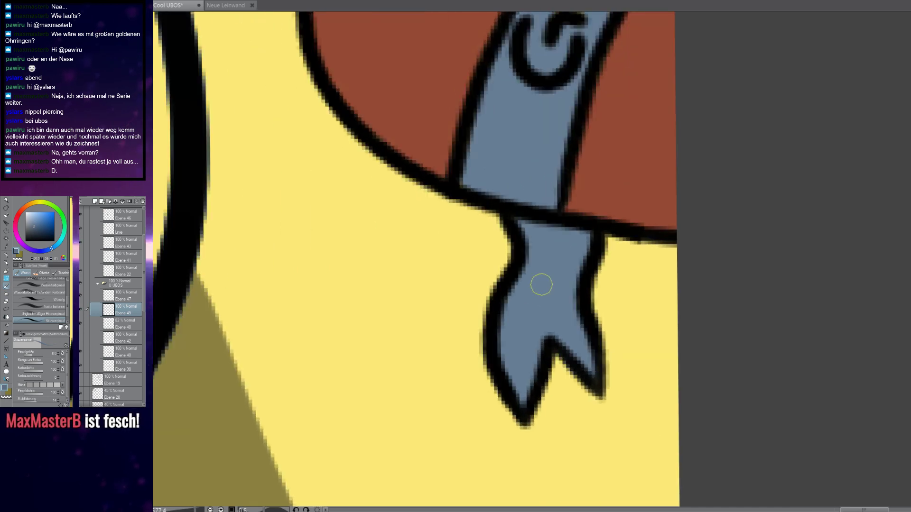
mouse_move(525, 233)
mouse_down()
mouse_move(502, 319)
mouse_move(517, 400)
mouse_move(506, 345)
mouse_move(533, 260)
mouse_move(524, 217)
mouse_move(504, 341)
mouse_move(516, 388)
mouse_move(545, 340)
mouse_move(527, 375)
mouse_move(574, 334)
mouse_move(586, 368)
mouse_move(577, 318)
mouse_move(594, 228)
mouse_move(572, 326)
mouse_move(580, 360)
mouse_move(530, 389)
mouse_move(513, 299)
mouse_move(491, 325)
mouse_move(455, 412)
mouse_up()
mouse_move(397, 347)
mouse_down()
mouse_move(404, 362)
mouse_move(488, 379)
mouse_up()
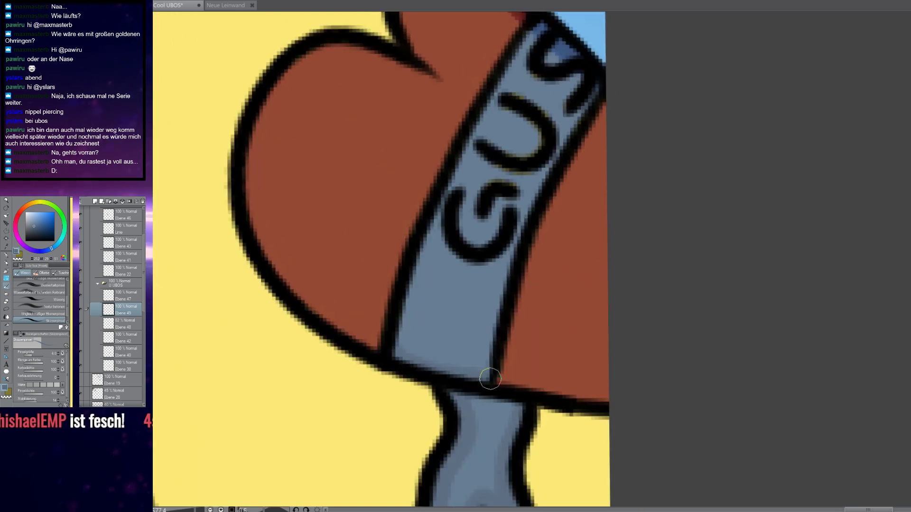
Paint darker blue shading along the banner's inner borders, from its lower end up to the letter S
drag(431, 307, 385, 401)
mouse_move(352, 454)
mouse_down()
mouse_move(391, 306)
mouse_move(499, 121)
mouse_up()
mouse_move(449, 454)
mouse_down()
mouse_move(359, 418)
mouse_move(408, 245)
mouse_move(458, 148)
mouse_move(424, 102)
mouse_up()
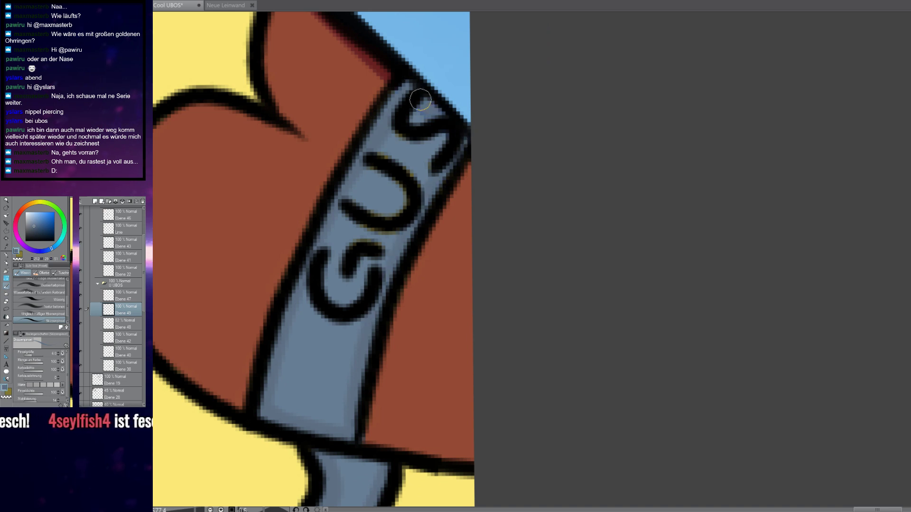
drag(432, 137, 403, 167)
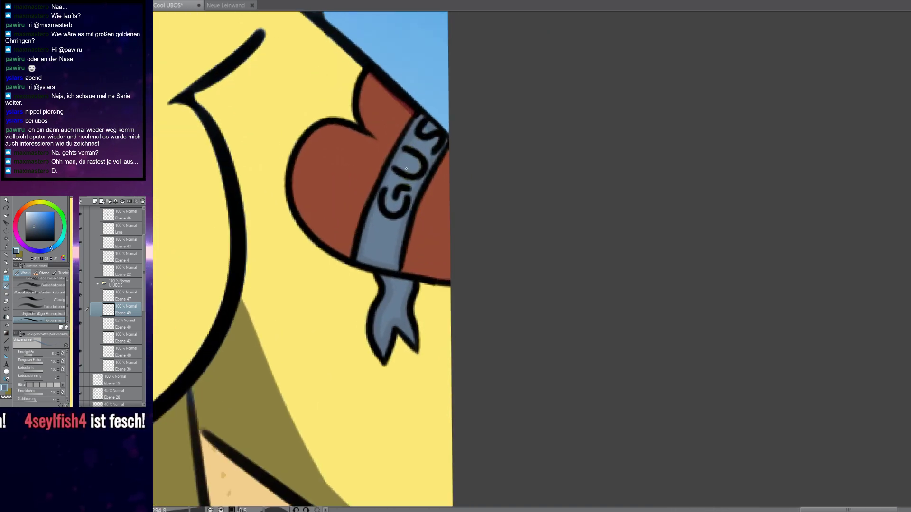
Choose a dark red for shading the heart, and toggle the shading layer's visibility off and on to compare
scroll(387, 242, up, 1)
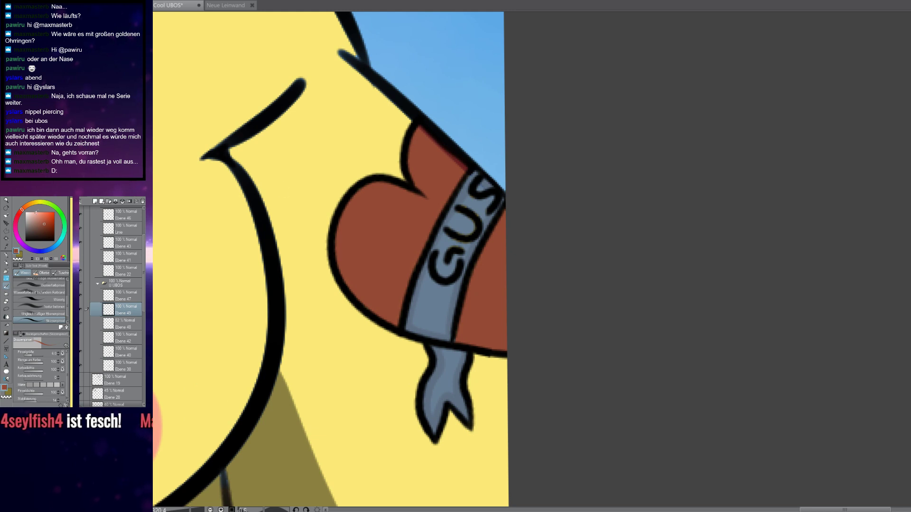
scroll(424, 266, up, 2)
click(81, 311)
click(81, 311)
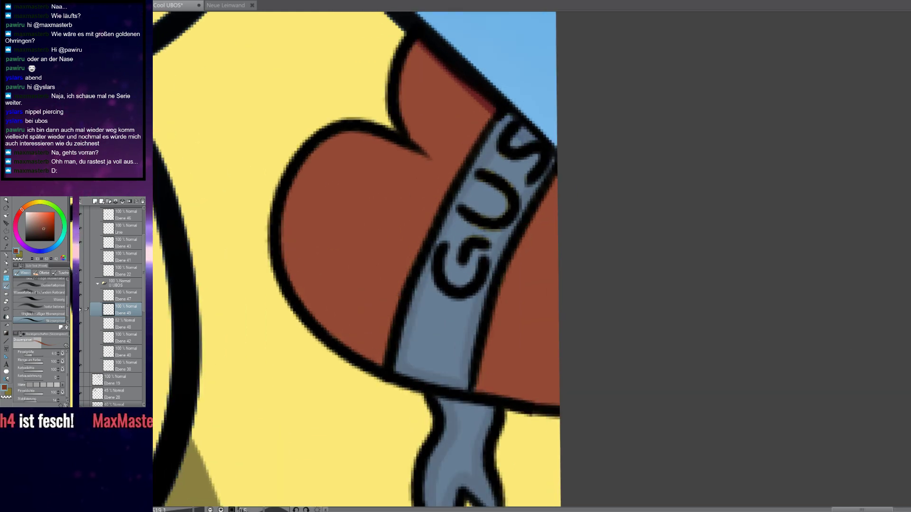
Shade the heart section right of the banner with dark red along its lower outline to the canvas border
scroll(310, 208, up, 2)
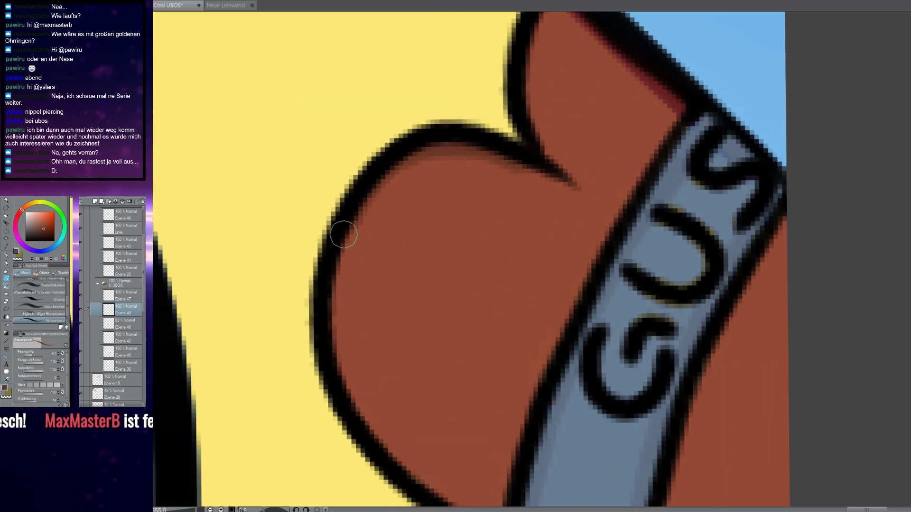
drag(340, 379, 380, 443)
key(shift+space)
mouse_move(327, 409)
mouse_down()
mouse_move(270, 313)
mouse_move(365, 165)
mouse_up()
scroll(320, 329, up, 2)
drag(320, 329, 350, 370)
mouse_move(387, 163)
mouse_down()
mouse_move(363, 260)
mouse_move(354, 409)
mouse_move(361, 120)
mouse_up()
drag(357, 329, 303, 168)
mouse_move(350, 234)
mouse_down()
mouse_move(381, 377)
mouse_move(422, 475)
mouse_up()
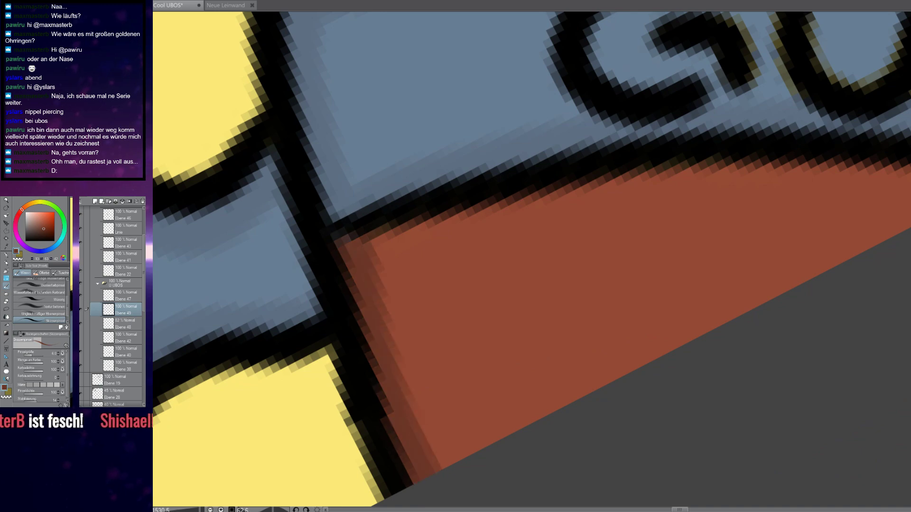
Paint dark red shading beside the outline of the heart's upper lobe and around the notch between the lobes
scroll(417, 346, down, 4)
scroll(426, 337, up, 8)
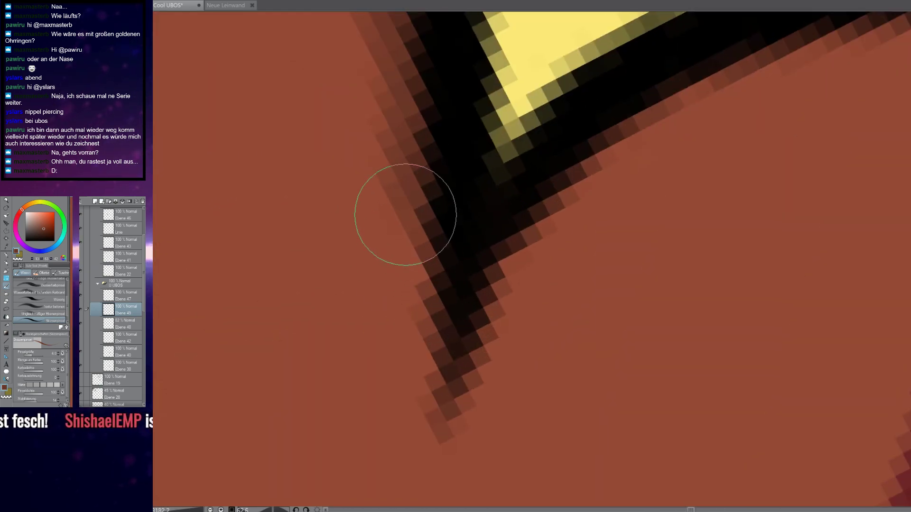
mouse_move(405, 214)
mouse_down()
mouse_move(428, 373)
mouse_move(440, 388)
mouse_up()
drag(461, 354, 323, 389)
mouse_move(321, 443)
mouse_down()
mouse_move(346, 374)
mouse_move(619, 108)
mouse_move(366, 234)
mouse_move(558, 165)
mouse_move(688, 217)
mouse_move(605, 184)
mouse_move(515, 190)
mouse_move(498, 321)
mouse_move(468, 290)
mouse_move(464, 238)
mouse_up()
scroll(605, 183, down, 3)
key(shift+space)
key(b)
Paint dark red shading inside the heart's large left lobe, from the notch around the outline to its lower edge
scroll(483, 143, up, 10)
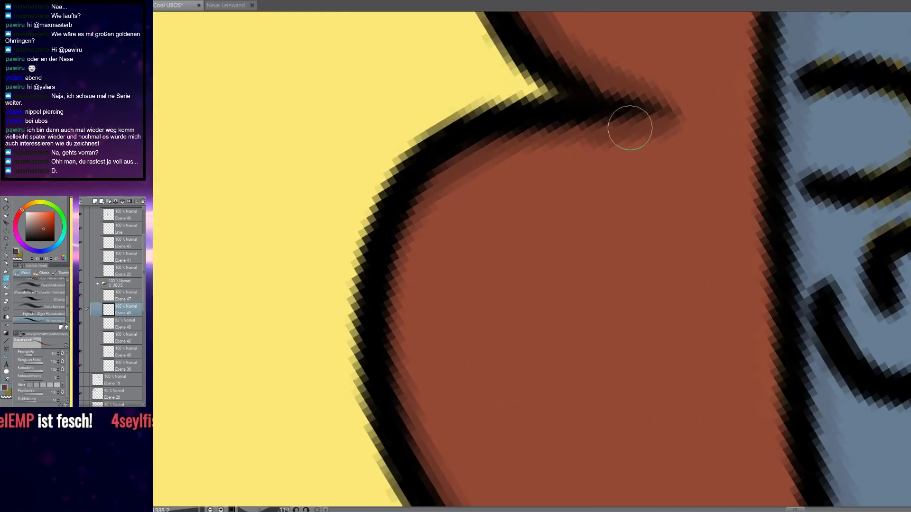
mouse_move(549, 138)
mouse_down()
mouse_move(461, 171)
mouse_move(406, 234)
mouse_move(387, 314)
mouse_move(390, 355)
mouse_move(430, 453)
mouse_up()
key(space)
drag(427, 458, 364, 283)
key(shift+space)
mouse_move(341, 344)
mouse_down()
mouse_move(340, 194)
mouse_move(365, 161)
mouse_up()
mouse_move(456, 82)
mouse_down()
mouse_move(418, 163)
mouse_move(400, 247)
mouse_move(430, 405)
mouse_move(382, 311)
mouse_up()
key(space)
key(ctrl+space)
drag(478, 405, 424, 402)
scroll(424, 403, up, 7)
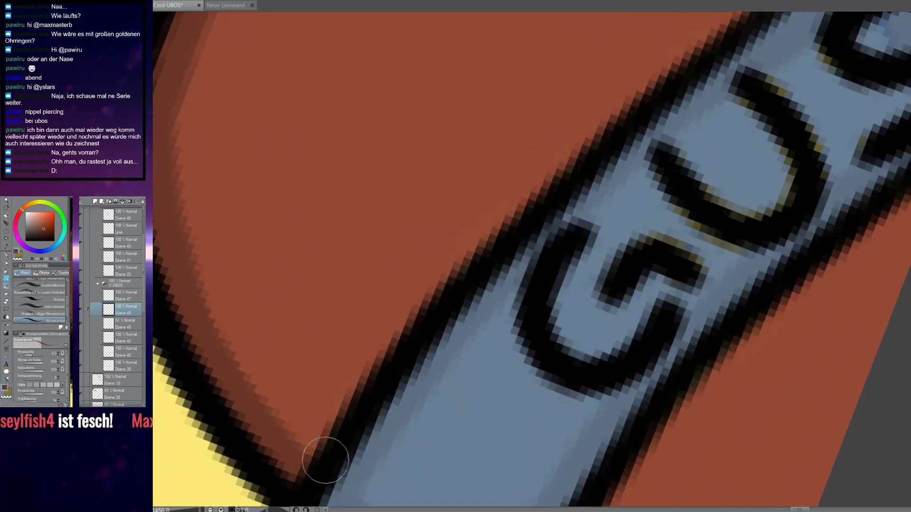
Paint dark red shading in the heart's large left section along the adjoining banner border
drag(292, 459, 580, 139)
key(space)
mouse_move(583, 134)
mouse_down()
mouse_move(384, 317)
mouse_move(688, 93)
mouse_up()
scroll(600, 228, down, 10)
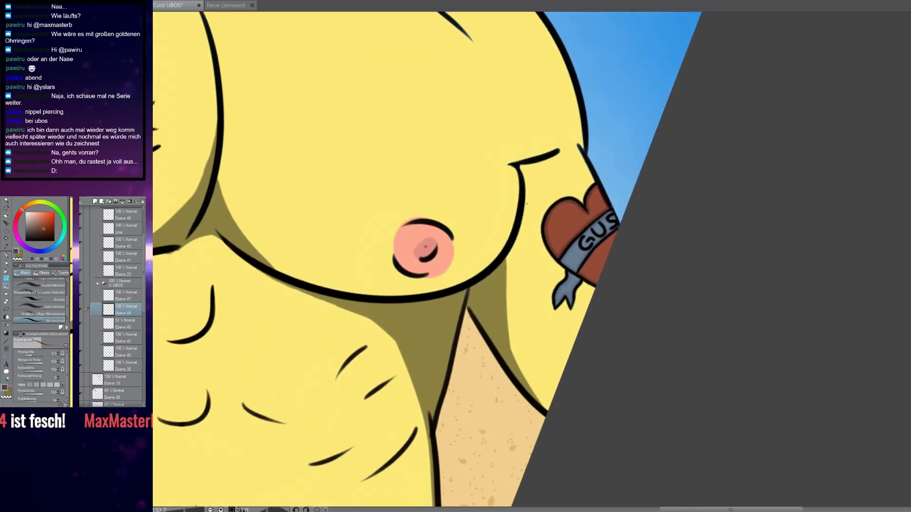
scroll(509, 201, up, 3)
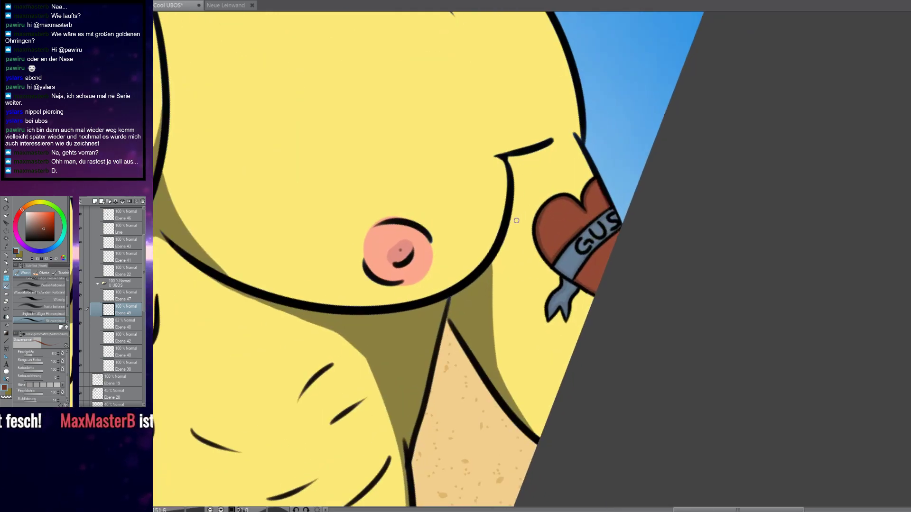
scroll(550, 278, down, 3)
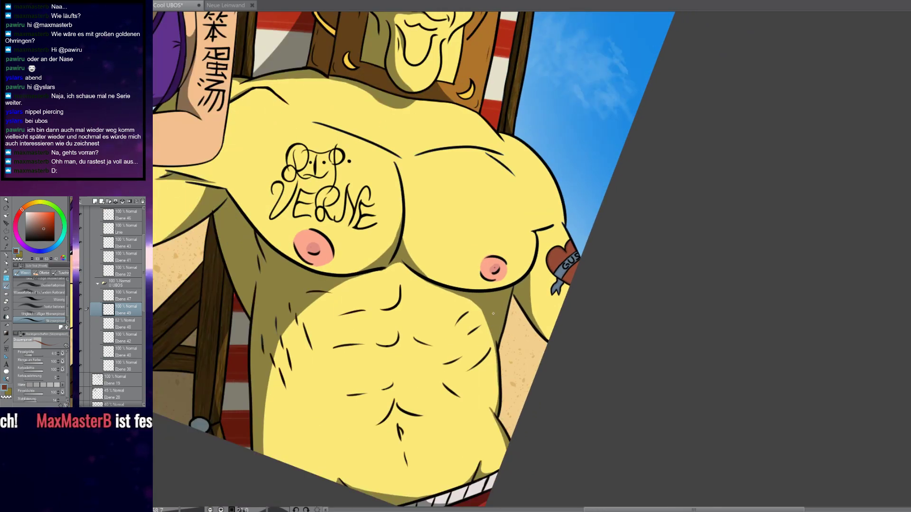
scroll(555, 235, up, 1)
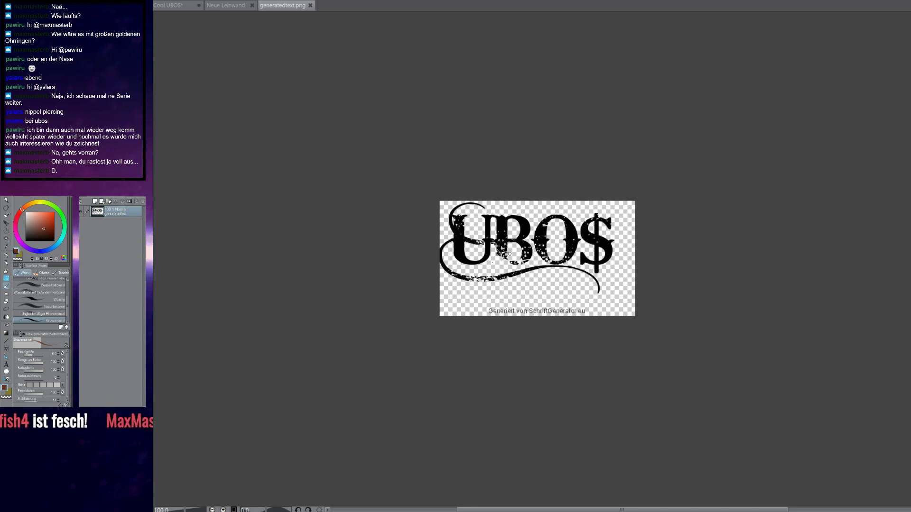
Erase the line "Generiert von SchriftGenerator.eu" below the UBO$ lettering in generatedtext.png
scroll(492, 263, up, 5)
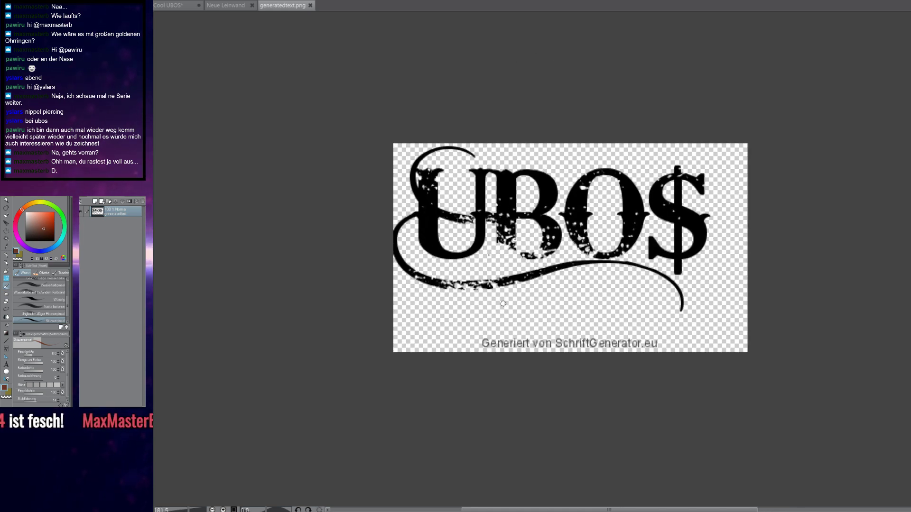
key(e)
mouse_move(489, 348)
mouse_down()
mouse_move(538, 350)
mouse_move(657, 342)
mouse_up()
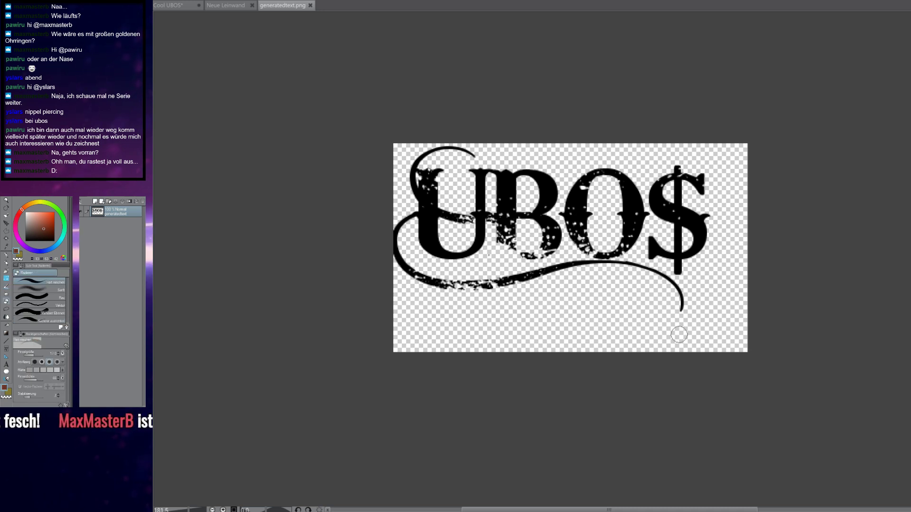
Copy the entire UBO$ lettering image and paste it as a new layer into the Cool UBOS illustration
key(b)
key(ctrl+a)
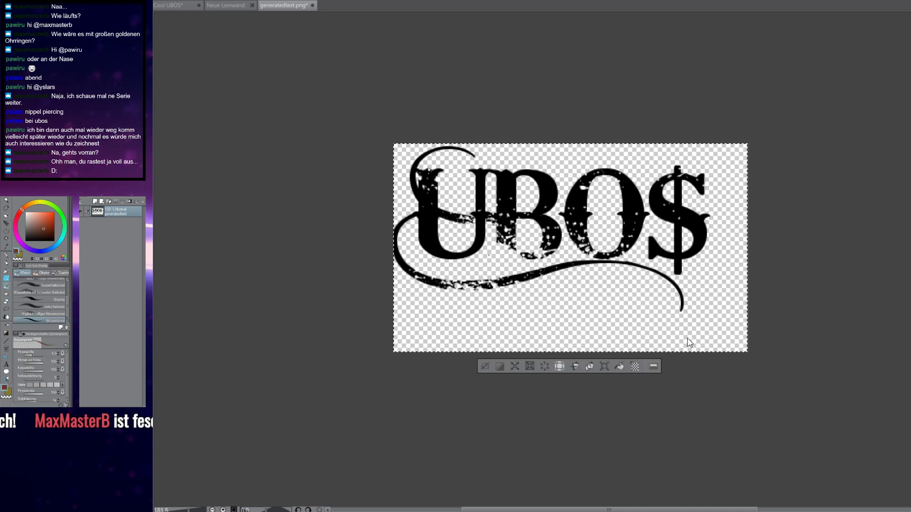
click(168, 6)
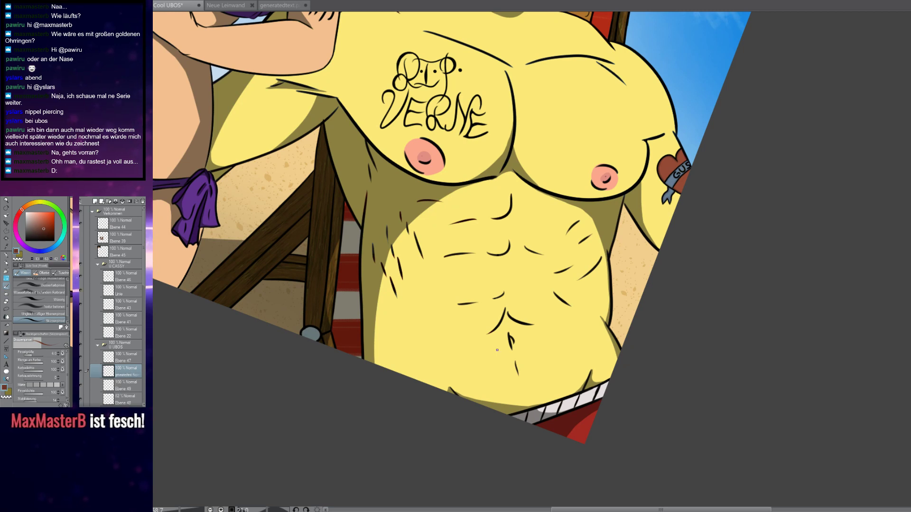
Move the pasted UBO$ lettering onto the man's lower abdomen beside the navel and rotate it slightly counter-clockwise
scroll(491, 344, down, 4)
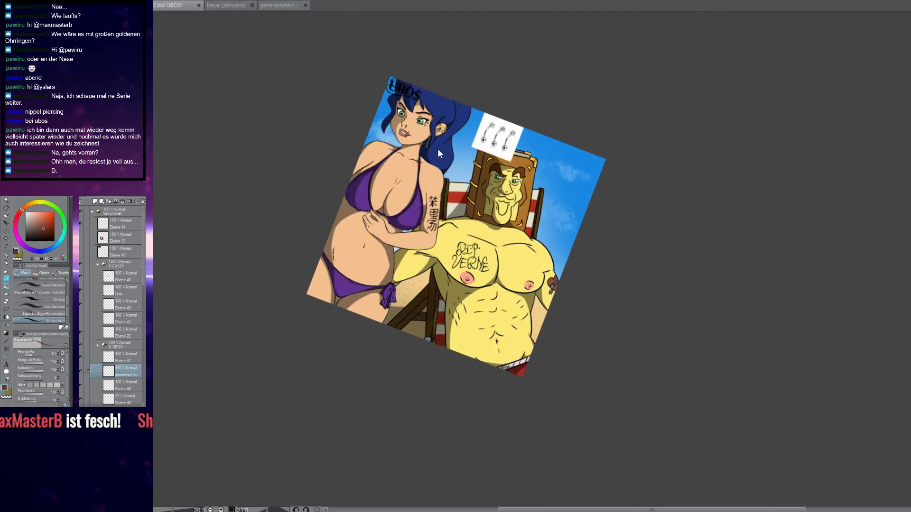
key(ctrl+t)
drag(416, 97, 479, 346)
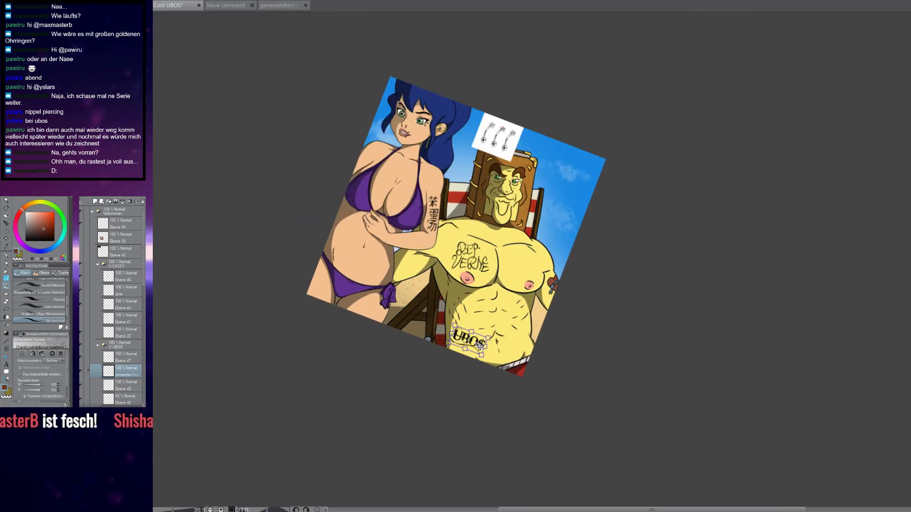
scroll(479, 347, up, 7)
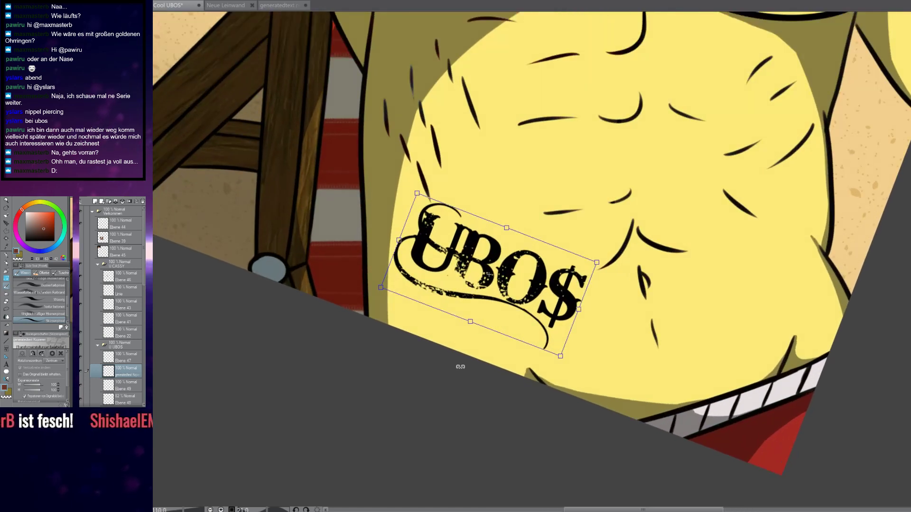
drag(509, 292, 671, 216)
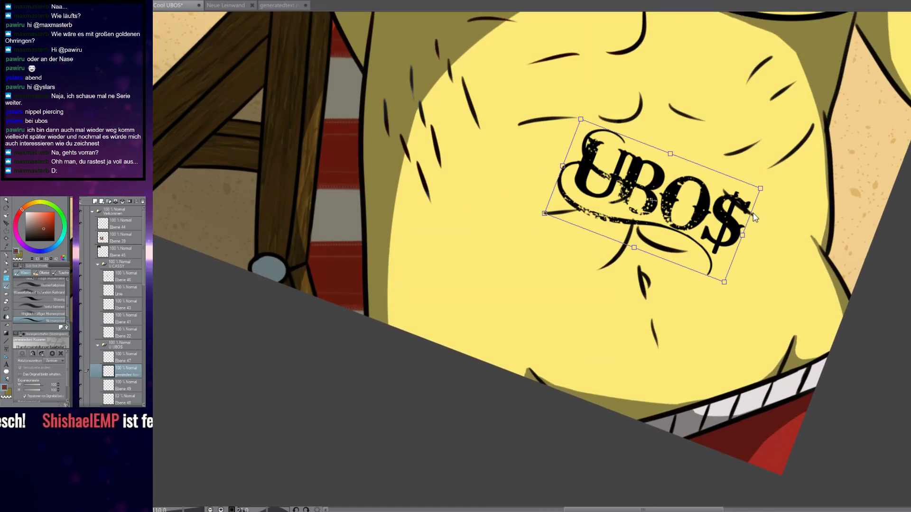
drag(754, 217, 758, 194)
drag(677, 197, 772, 267)
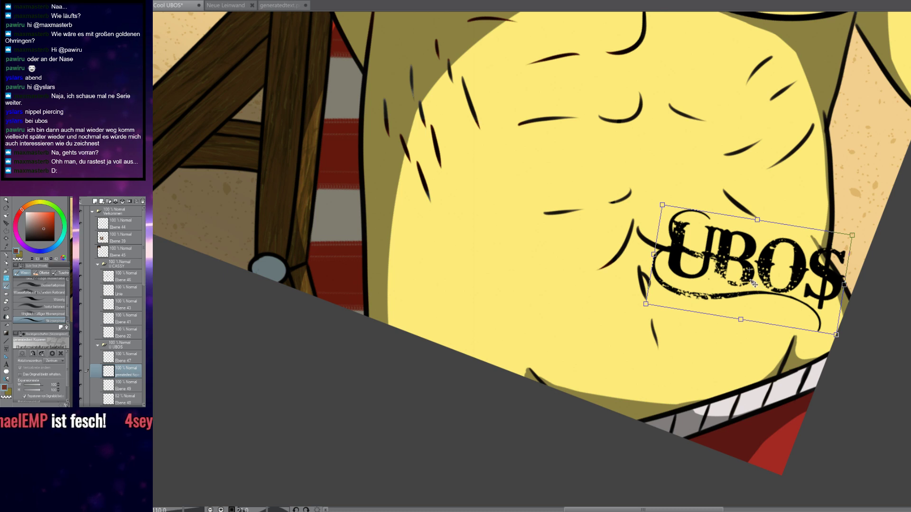
drag(729, 241, 491, 249)
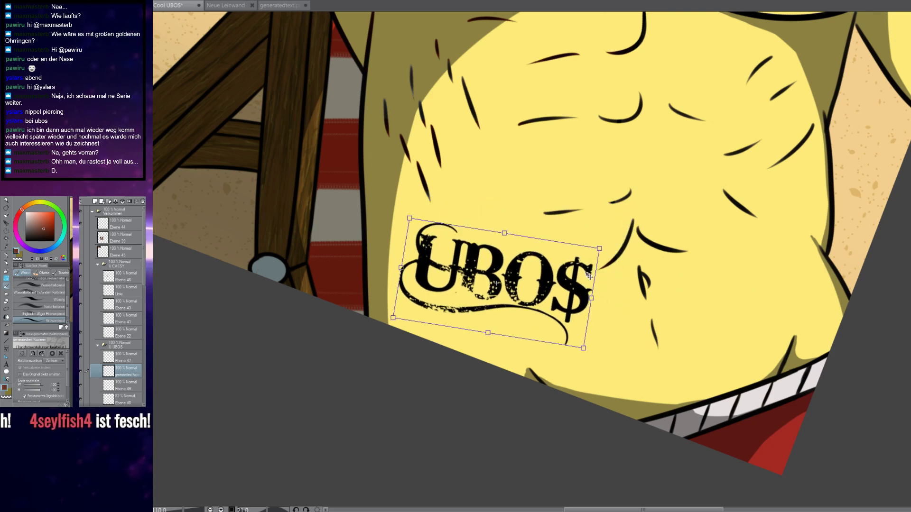
scroll(601, 277, down, 6)
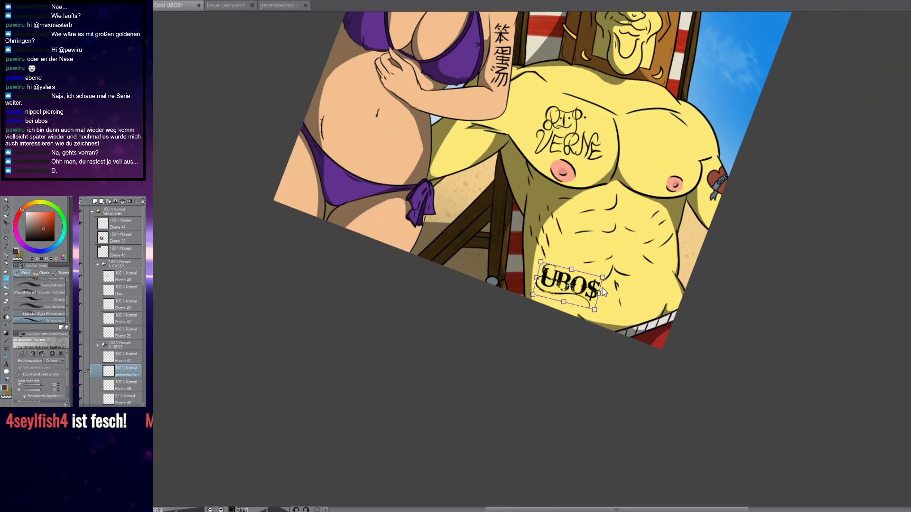
key(Return)
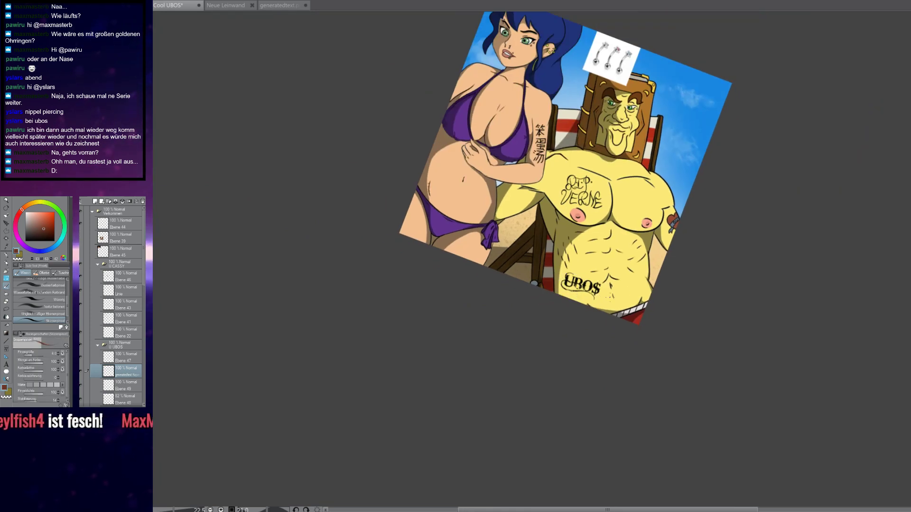
Nudge the UBO$ lettering slightly downward on the lower abdomen
scroll(610, 297, down, 1)
scroll(611, 297, up, 6)
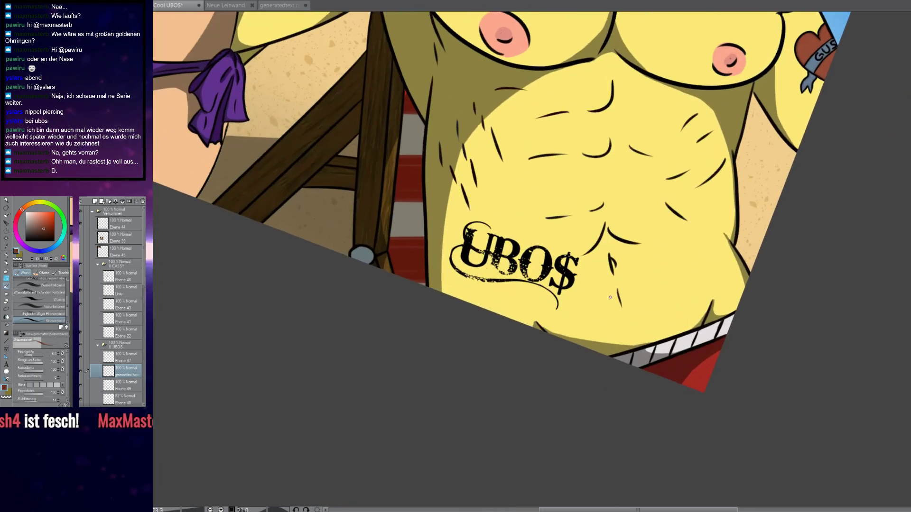
scroll(611, 297, up, 1)
key(ctrl+t)
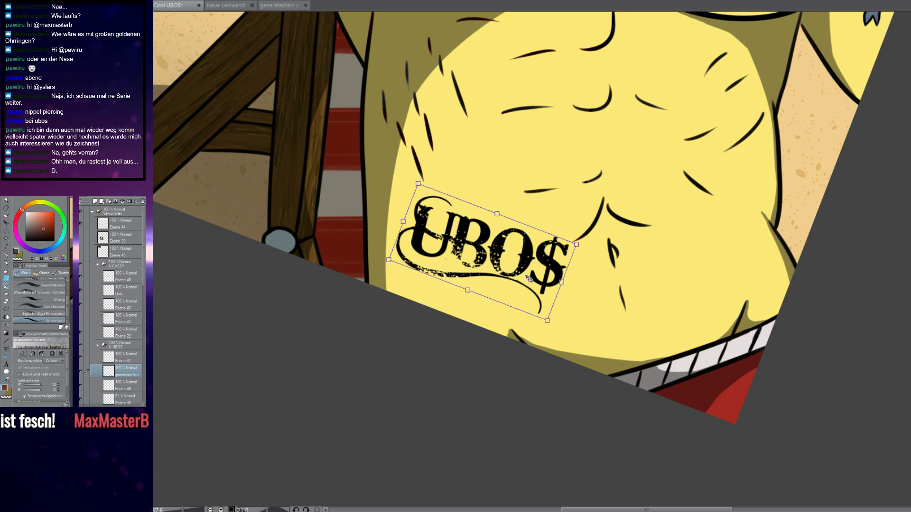
drag(526, 264, 527, 279)
scroll(569, 292, down, 9)
key(Return)
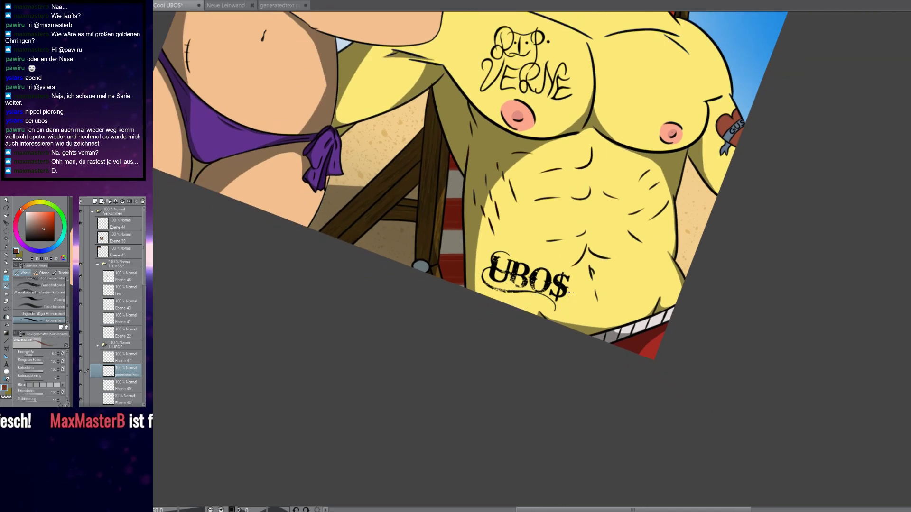
Lower the opacity of the UBO$ lettering layer so the tattoo blends into the skin
scroll(569, 259, up, 3)
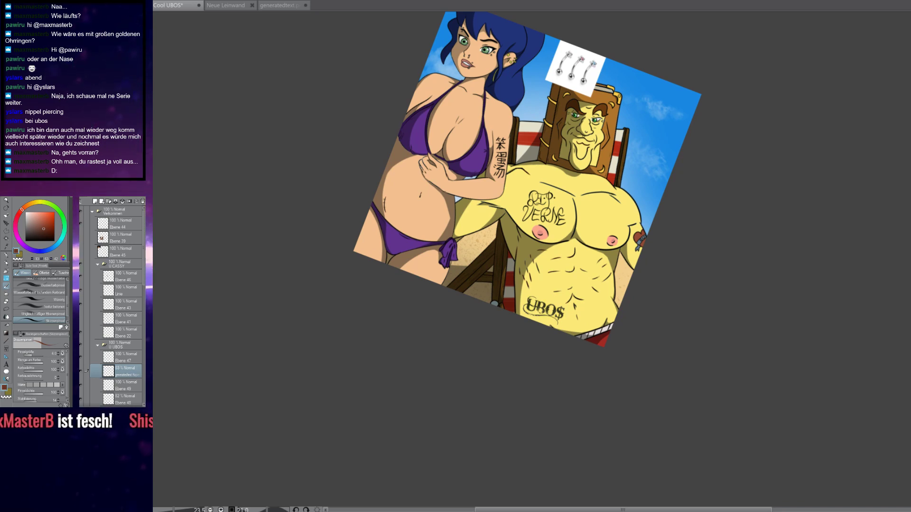
scroll(562, 283, up, 2)
scroll(573, 295, down, 5)
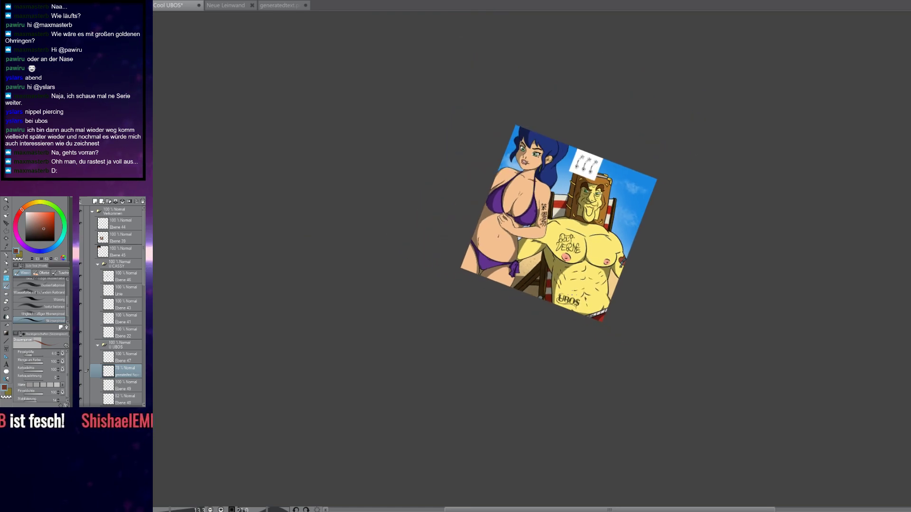
scroll(565, 301, up, 5)
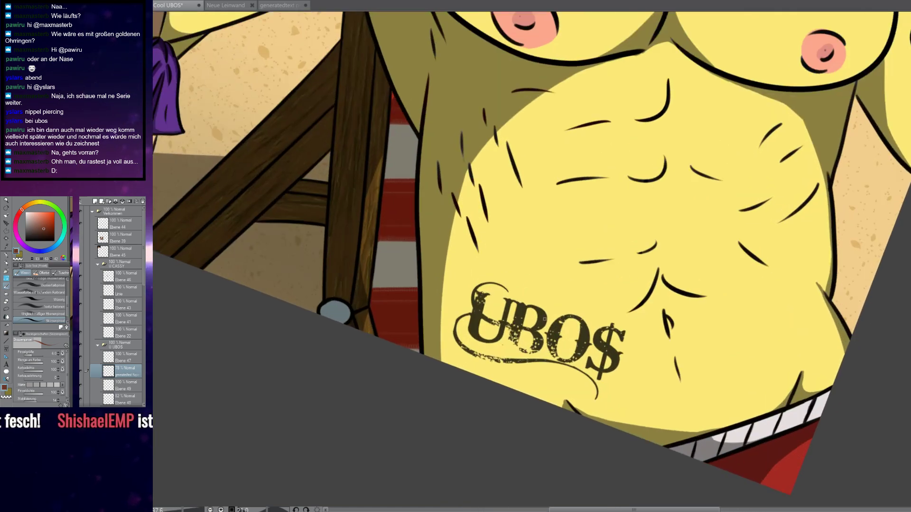
Move the UBO$ lettering higher on the abdomen, up to the short muscle lines above the navel
scroll(559, 308, up, 6)
key(ctrl+t)
drag(591, 341, 648, 182)
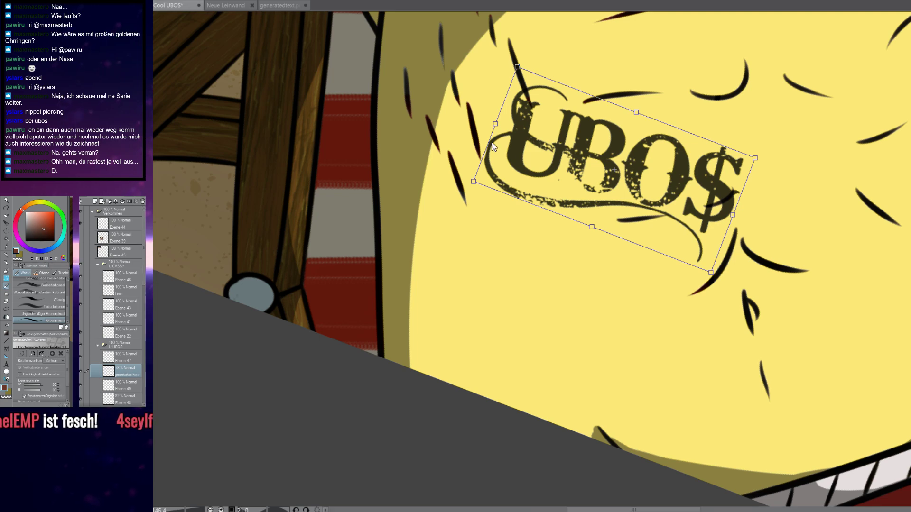
key(Return)
key(b)
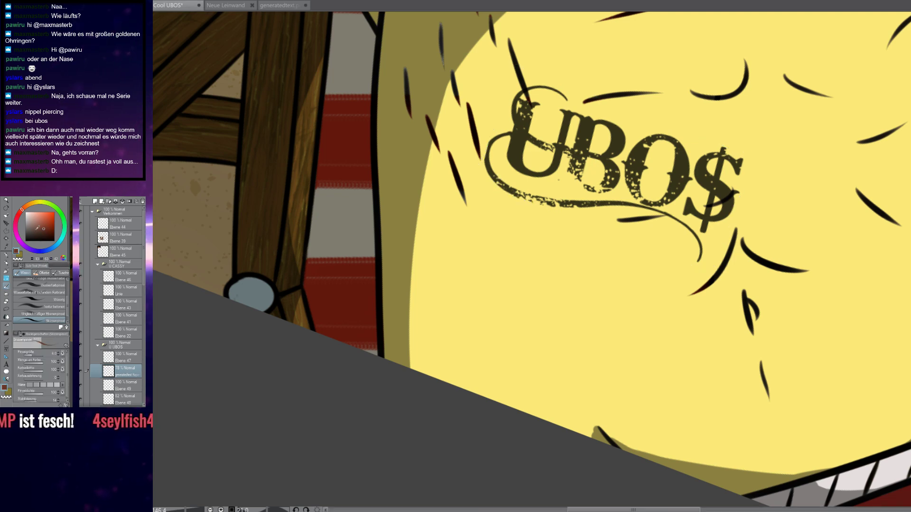
scroll(622, 302, up, 2)
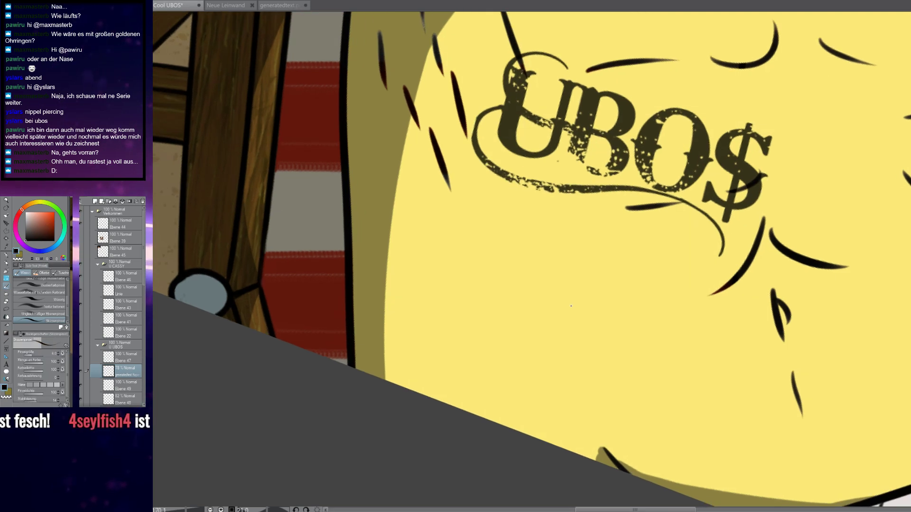
scroll(518, 303, up, 1)
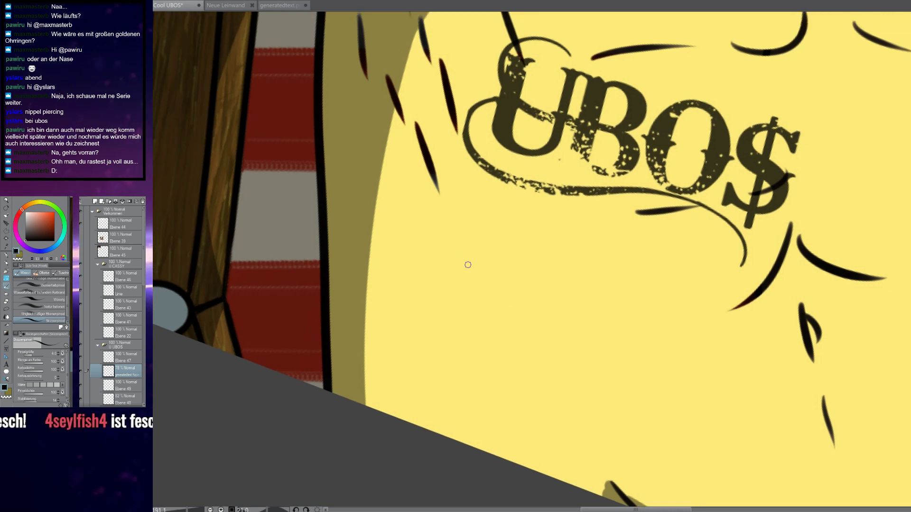
mouse_move(452, 237)
mouse_down()
mouse_move(474, 259)
mouse_move(524, 264)
mouse_up()
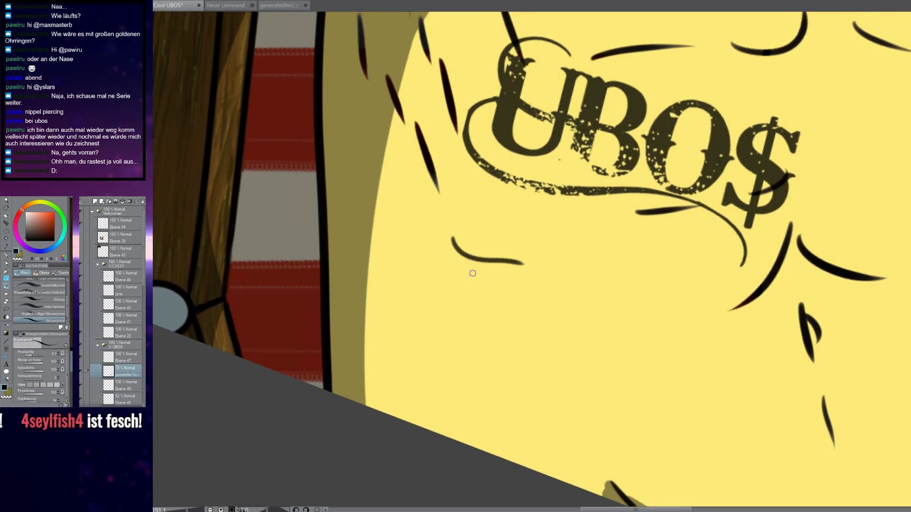
key(ctrl+z)
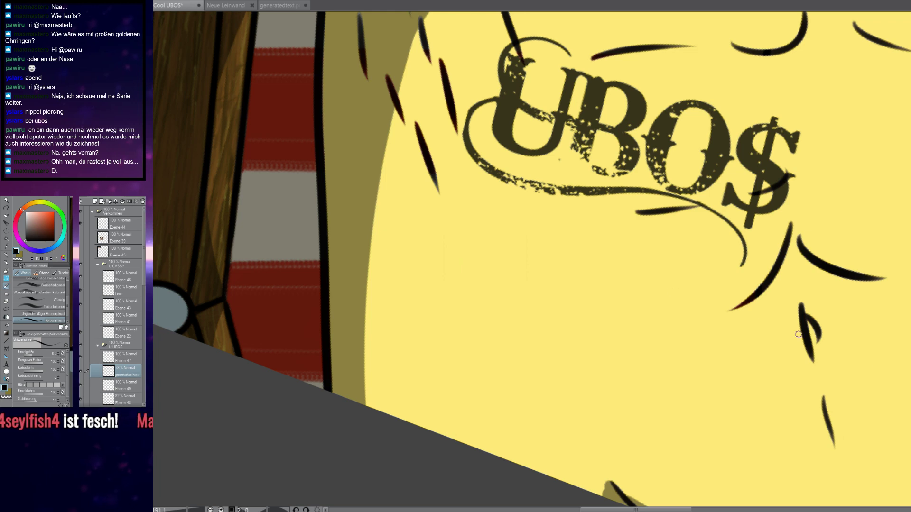
Add a new raster layer above Ebene 47 in the UBOS folder
click(92, 358)
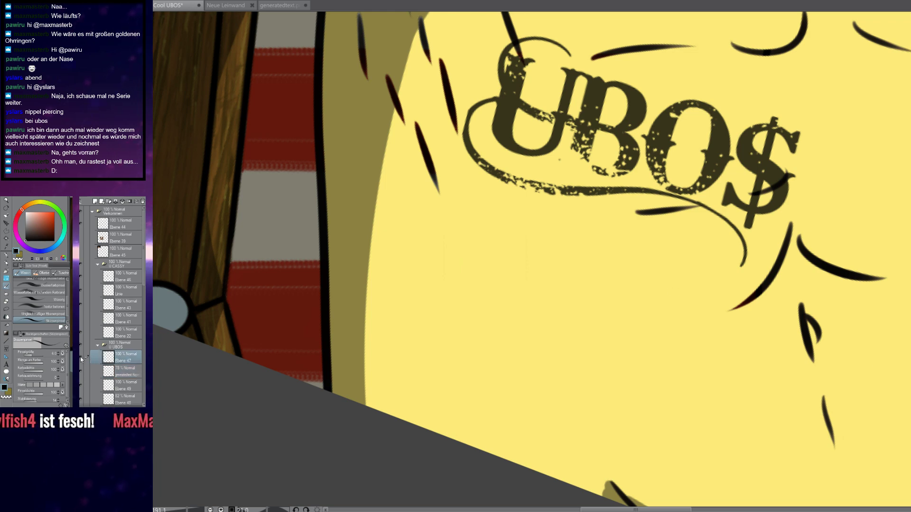
scroll(874, 404, down, 8)
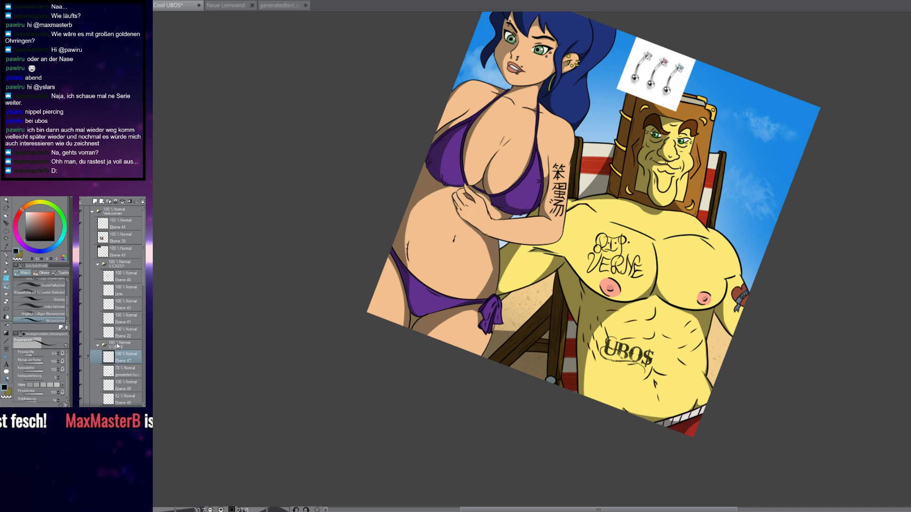
click(95, 202)
drag(605, 414, 690, 333)
scroll(689, 332, up, 8)
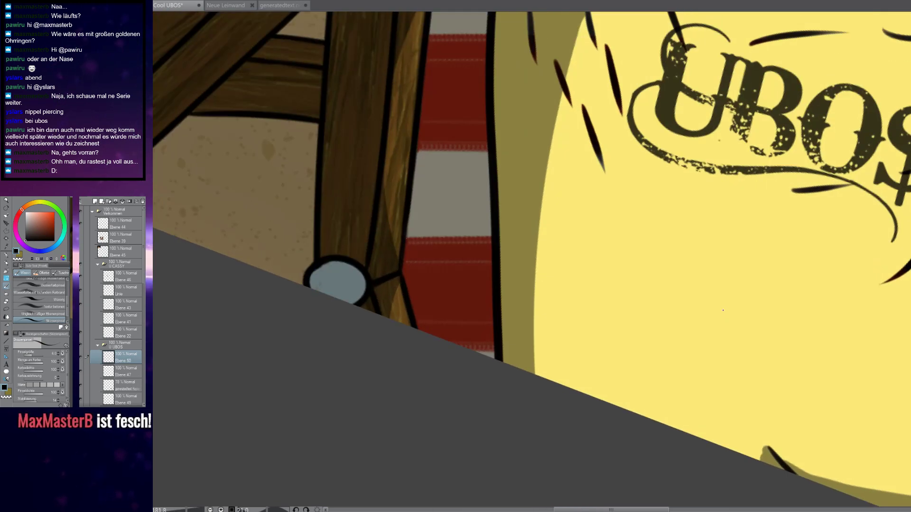
scroll(641, 311, up, 3)
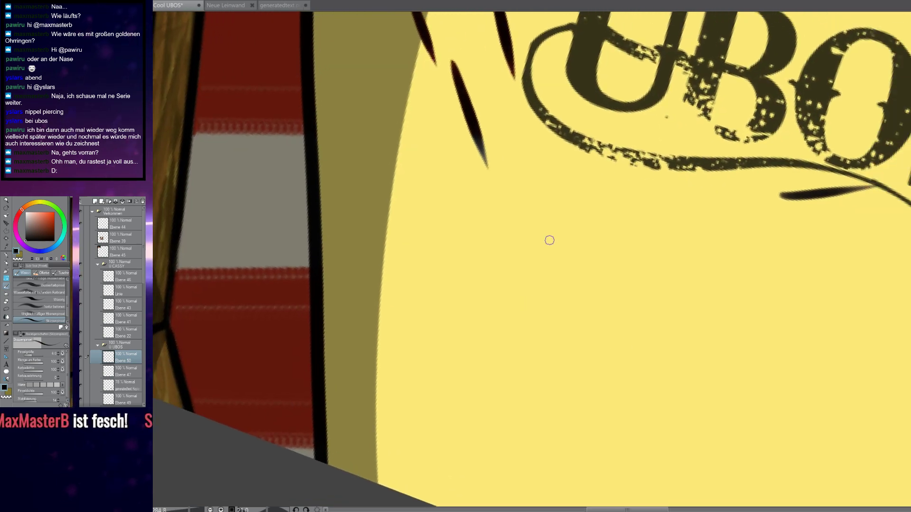
mouse_move(516, 260)
mouse_down()
mouse_move(600, 298)
mouse_move(515, 372)
mouse_up()
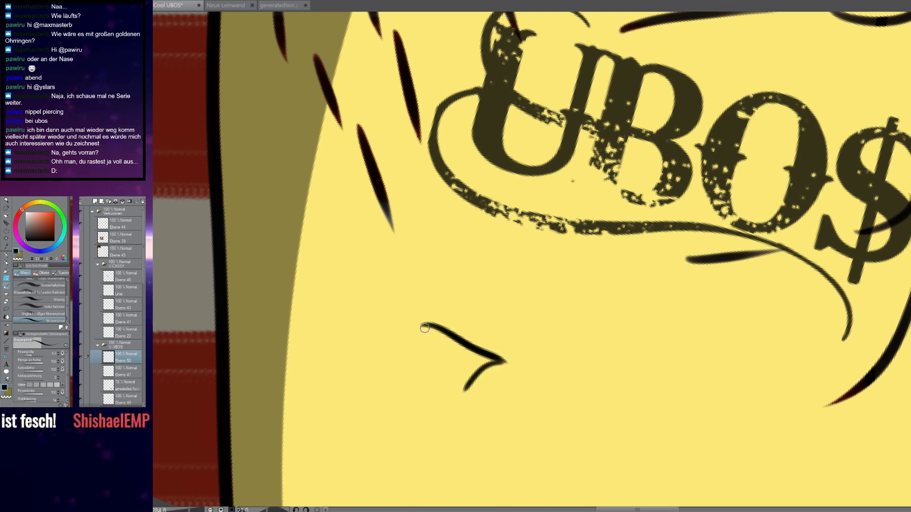
mouse_move(469, 405)
mouse_down()
mouse_move(449, 328)
mouse_move(422, 421)
mouse_move(525, 327)
mouse_move(531, 346)
mouse_move(518, 347)
mouse_up()
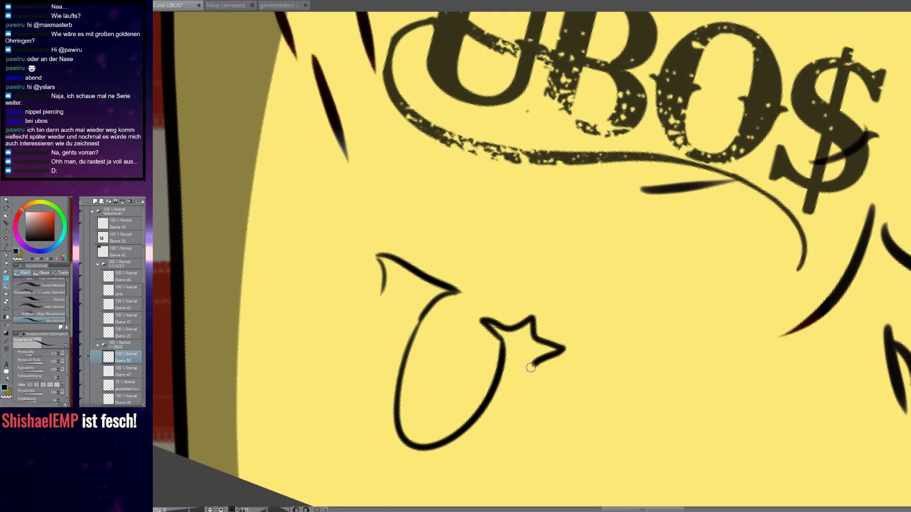
mouse_move(482, 443)
mouse_down()
mouse_move(419, 474)
mouse_move(348, 433)
mouse_move(374, 307)
mouse_up()
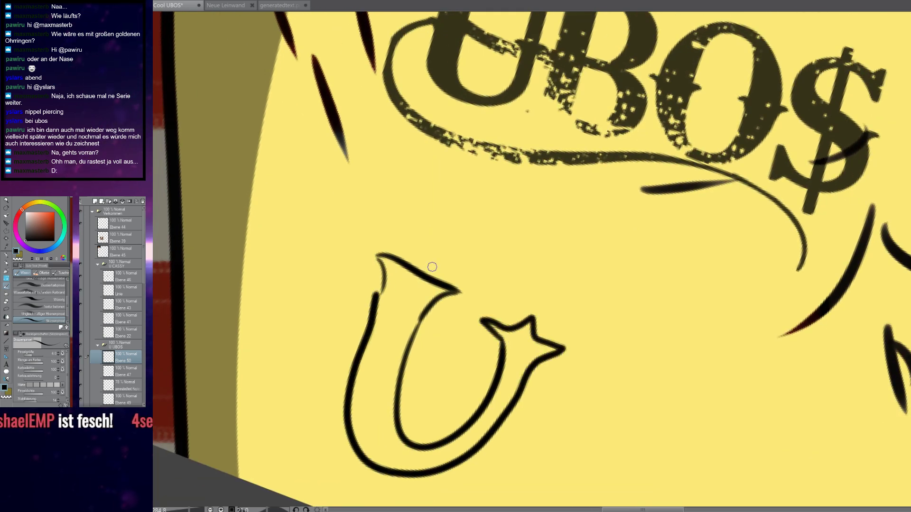
key(Delete)
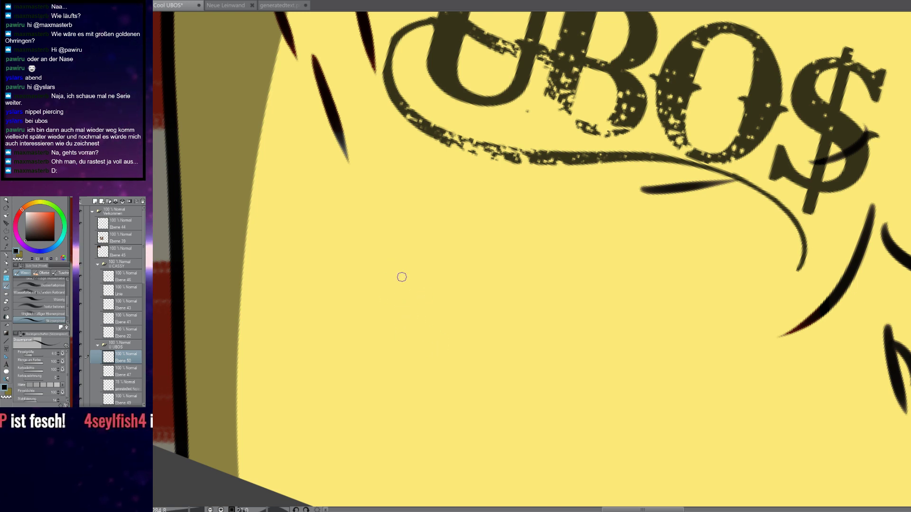
drag(425, 257, 334, 435)
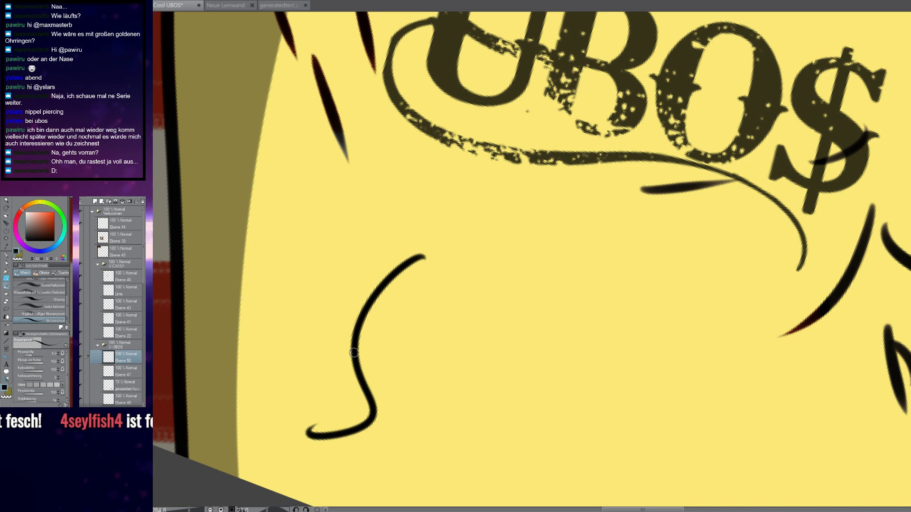
key(Delete)
Draw a black outlined letter U with star-shaped tips below the UBO$ lettering and thicken its lower outer edge
drag(379, 288, 370, 277)
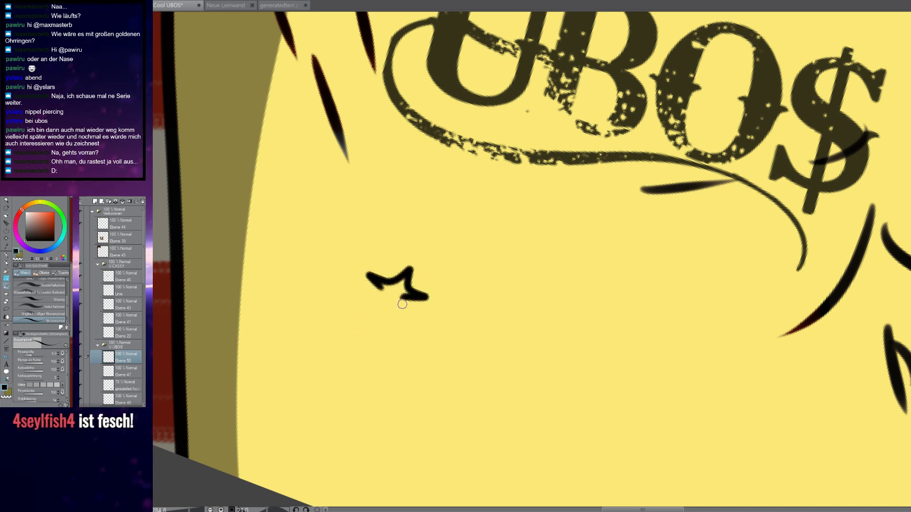
drag(404, 313, 414, 259)
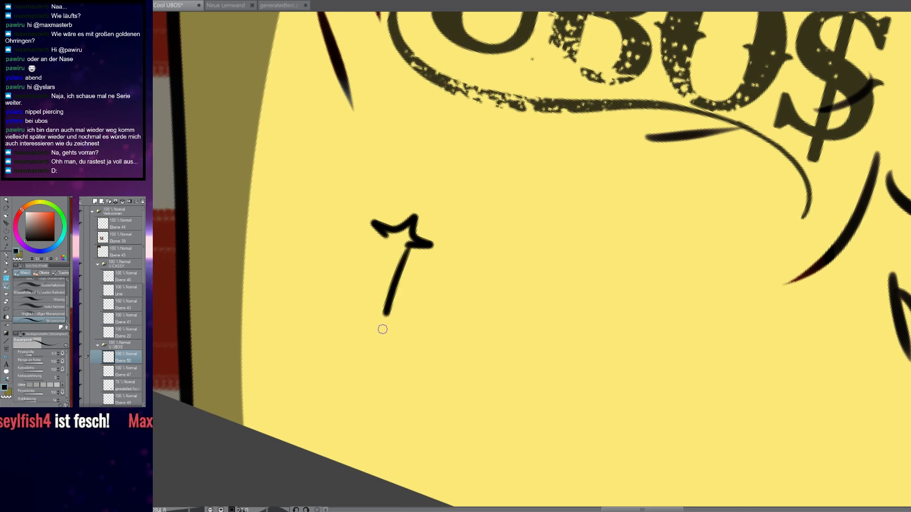
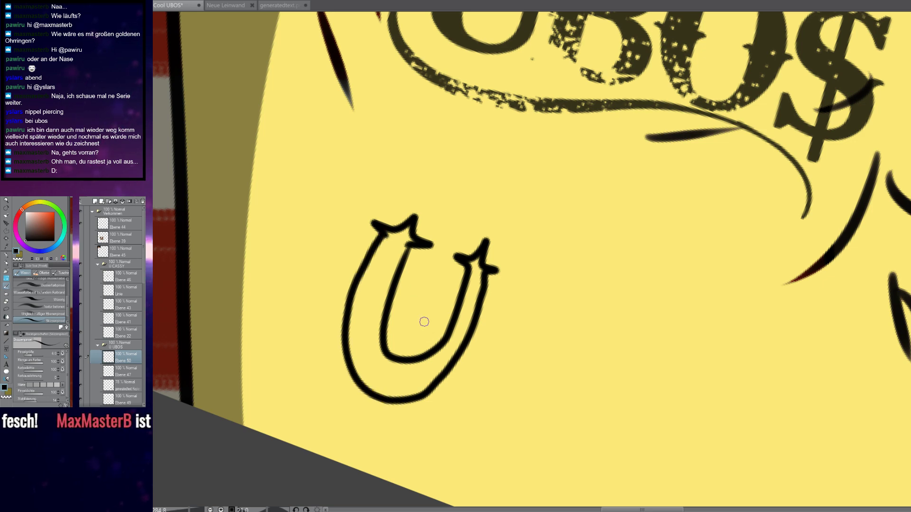
scroll(433, 408, up, 3)
mouse_move(513, 248)
mouse_down()
mouse_move(473, 322)
mouse_move(466, 313)
mouse_move(433, 354)
mouse_up()
drag(396, 379, 325, 389)
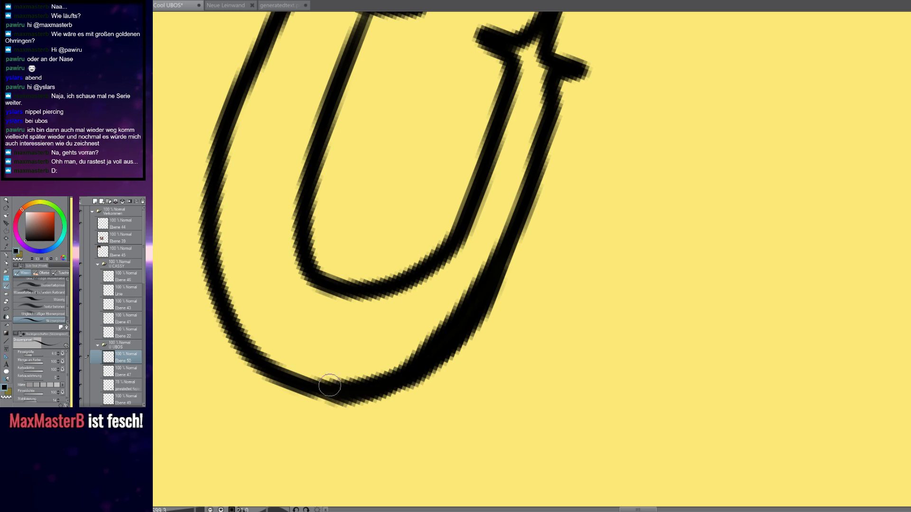
scroll(440, 362, down, 5)
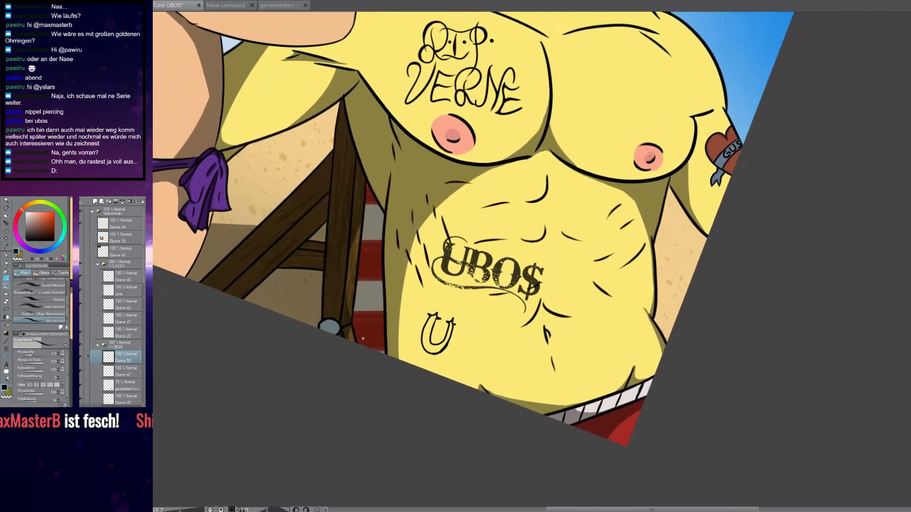
scroll(440, 362, up, 2)
scroll(396, 340, up, 1)
drag(476, 114, 443, 237)
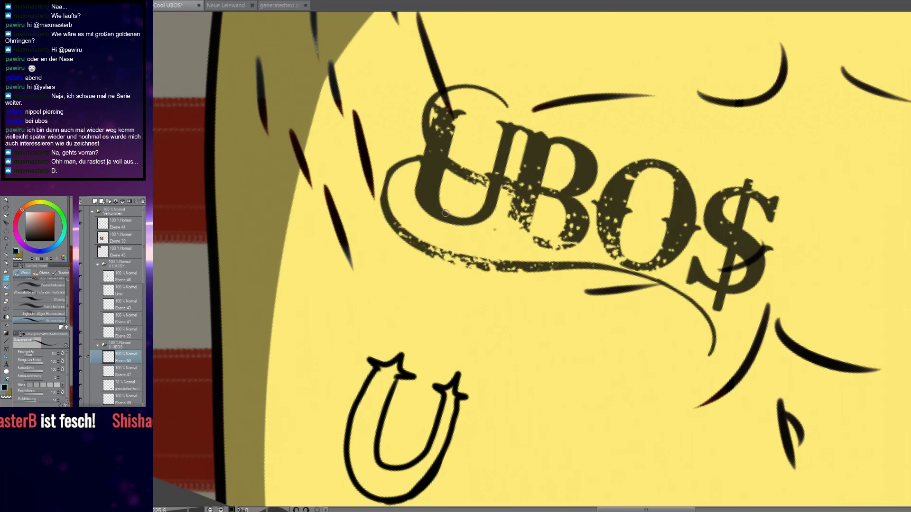
Clear the outlined letter U with star-shaped tips from the layer below the UBO$ lettering
drag(449, 413, 473, 263)
key(Delete)
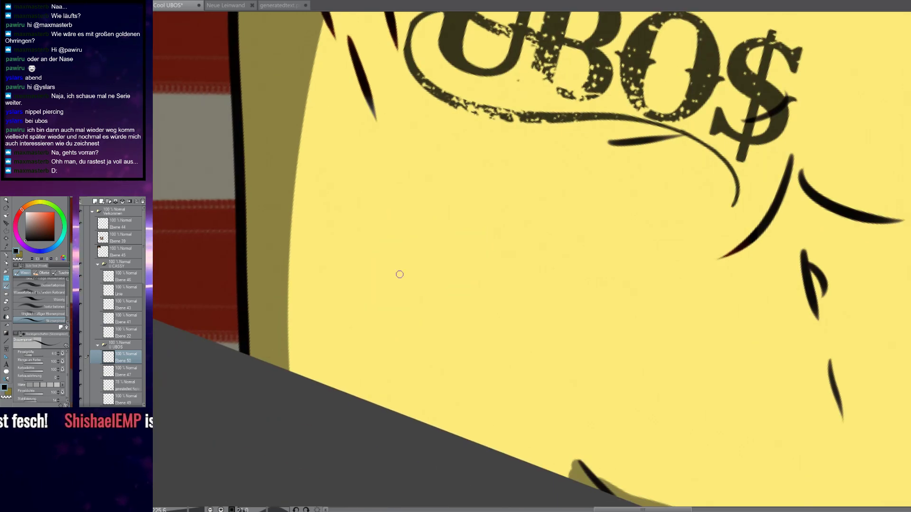
mouse_move(432, 216)
mouse_down()
mouse_move(394, 294)
mouse_move(424, 350)
mouse_move(498, 273)
mouse_up()
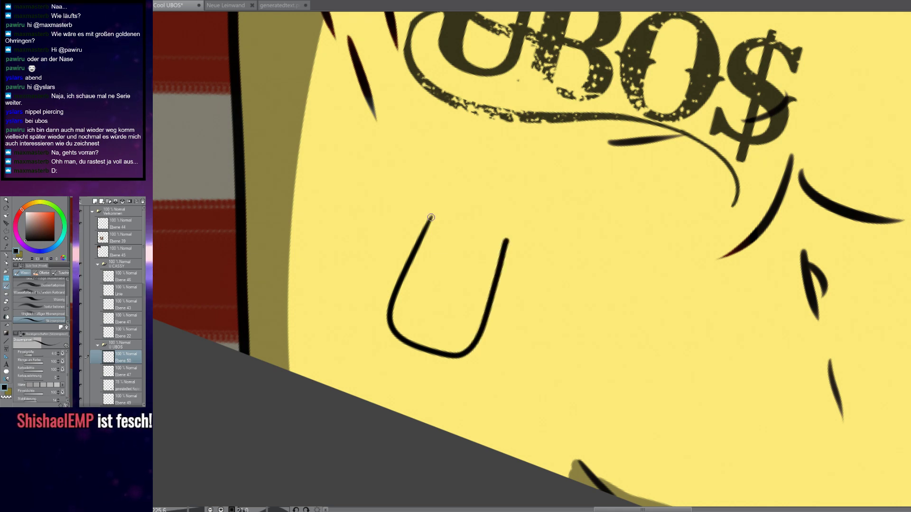
mouse_move(410, 220)
mouse_down()
mouse_move(362, 296)
mouse_move(366, 348)
mouse_up()
mouse_move(479, 385)
mouse_down()
mouse_move(513, 261)
mouse_move(449, 261)
mouse_move(538, 283)
mouse_up()
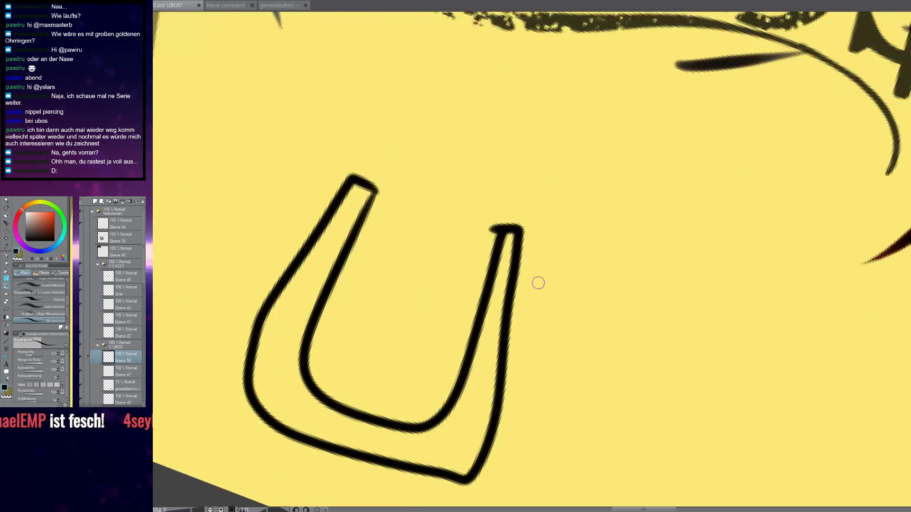
key(ctrl+z)
key(ctrl+z)
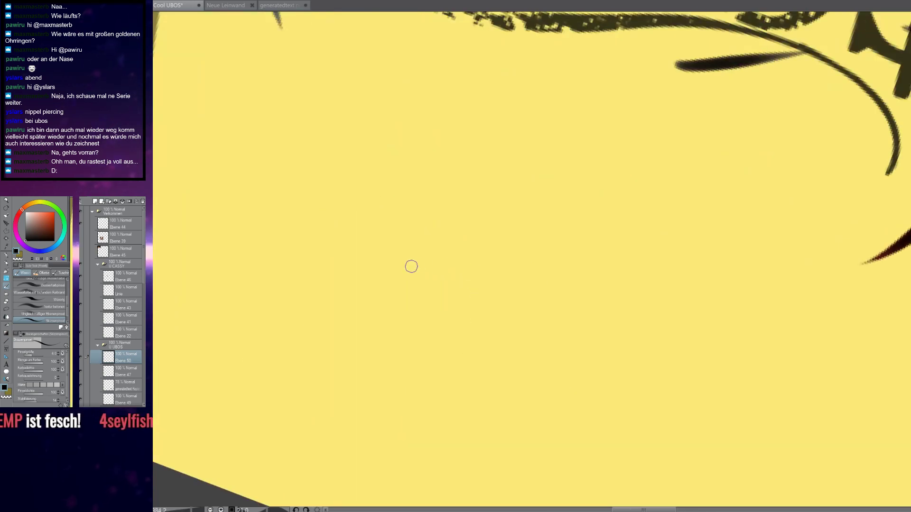
Draw a single-line script letter U with a curled start below the UBO$ lettering and thicken its lower-left bend
scroll(396, 259, down, 2)
mouse_move(305, 201)
mouse_down()
mouse_move(427, 329)
mouse_move(433, 217)
mouse_up()
scroll(320, 316, up, 2)
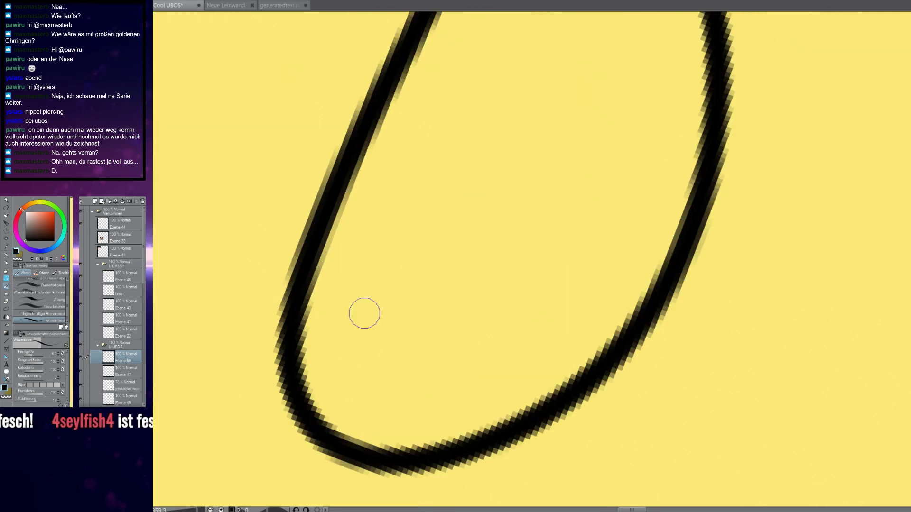
drag(346, 180, 337, 364)
drag(334, 224, 350, 435)
drag(328, 280, 351, 431)
mouse_move(334, 371)
mouse_down()
mouse_move(387, 441)
mouse_move(308, 400)
mouse_move(308, 305)
mouse_up()
mouse_move(313, 236)
mouse_down()
mouse_move(348, 415)
mouse_move(402, 432)
mouse_move(403, 453)
mouse_move(399, 442)
mouse_move(441, 448)
mouse_move(396, 442)
mouse_move(502, 429)
mouse_up()
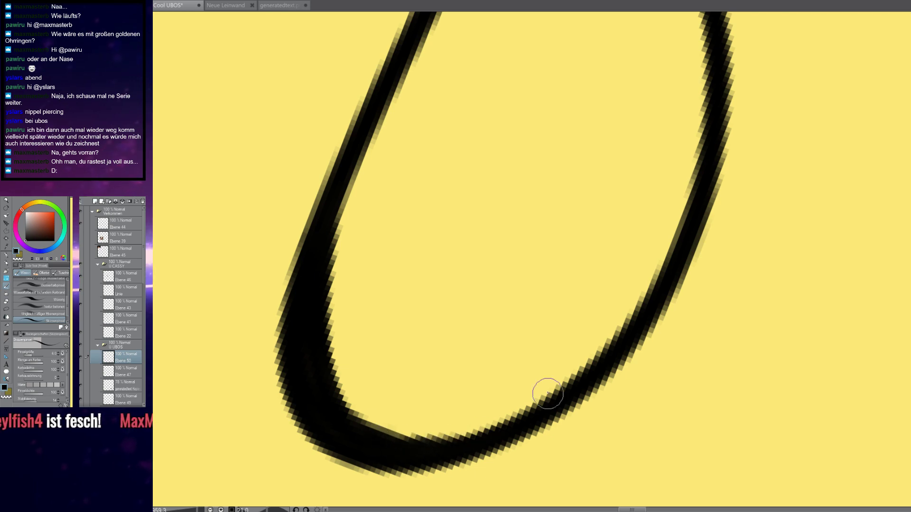
Thicken the curled upper-left hook of the script U along its inner edge
scroll(545, 396, down, 8)
scroll(541, 395, up, 2)
scroll(521, 298, up, 4)
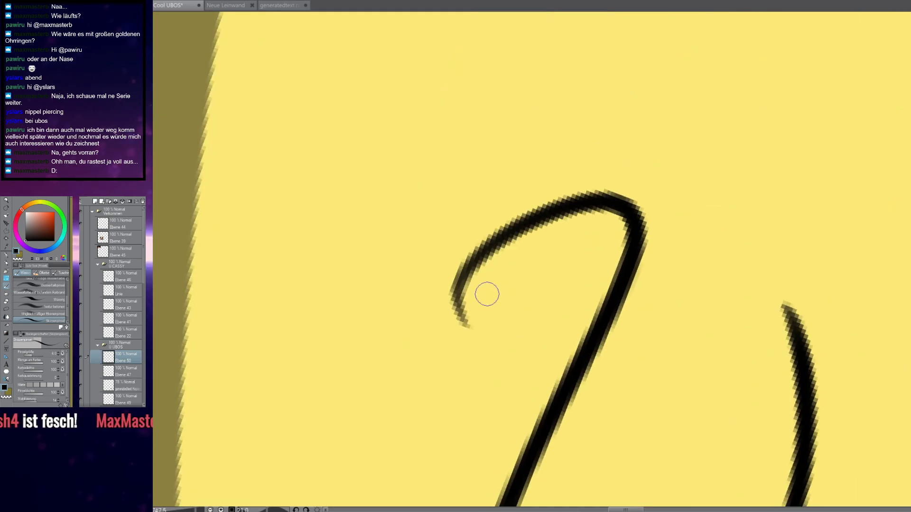
scroll(486, 294, down, 2)
scroll(400, 357, up, 3)
mouse_move(412, 321)
mouse_down()
mouse_move(492, 214)
mouse_move(418, 288)
mouse_move(566, 182)
mouse_move(463, 237)
mouse_move(610, 173)
mouse_move(570, 178)
mouse_move(653, 171)
mouse_move(691, 180)
mouse_move(713, 223)
mouse_move(699, 186)
mouse_move(648, 164)
mouse_move(699, 175)
mouse_move(701, 242)
mouse_move(683, 182)
mouse_move(696, 288)
mouse_move(700, 251)
mouse_move(675, 195)
mouse_up()
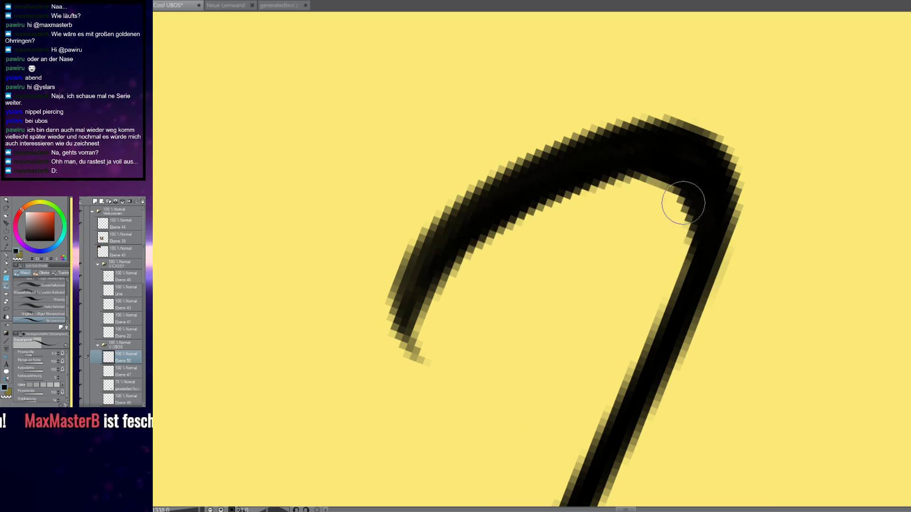
scroll(675, 195, down, 5)
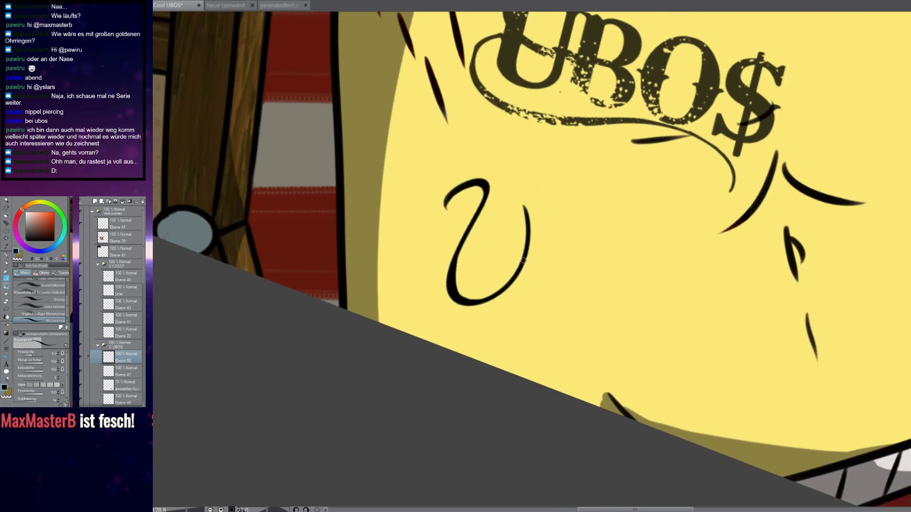
Draw a script letter B in one flowing stroke that overlaps the right arm of the U
drag(498, 260, 475, 254)
scroll(450, 279, up, 3)
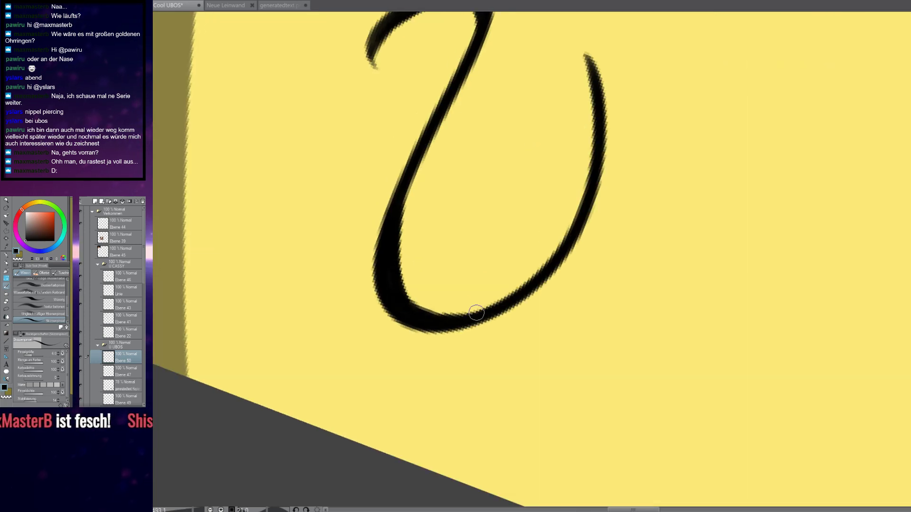
drag(507, 309, 435, 427)
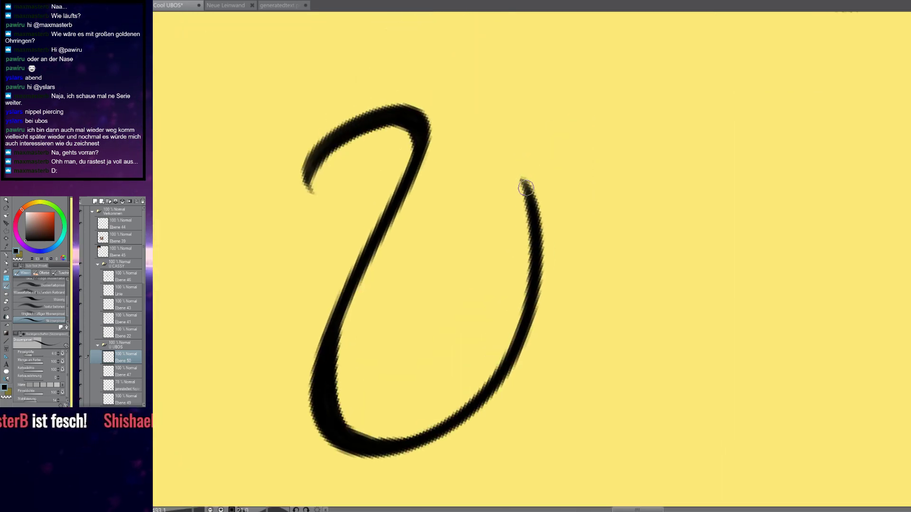
mouse_move(567, 315)
mouse_down()
mouse_move(534, 189)
mouse_move(543, 204)
mouse_up()
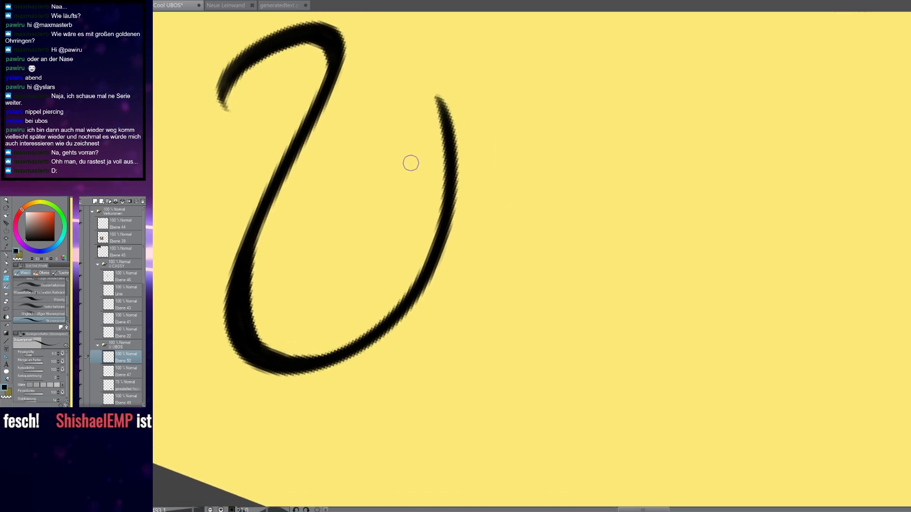
mouse_move(388, 163)
mouse_down()
mouse_move(516, 98)
mouse_move(512, 247)
mouse_move(411, 407)
mouse_move(339, 270)
mouse_up()
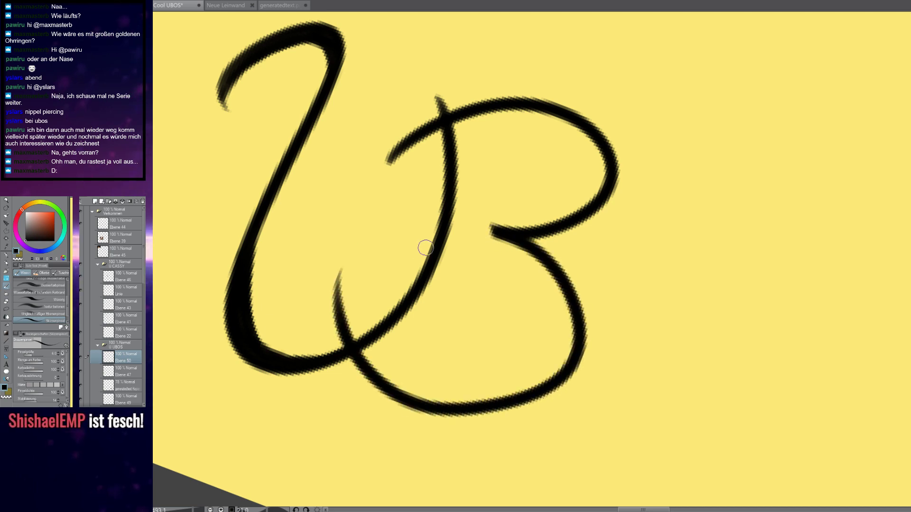
scroll(539, 278, down, 5)
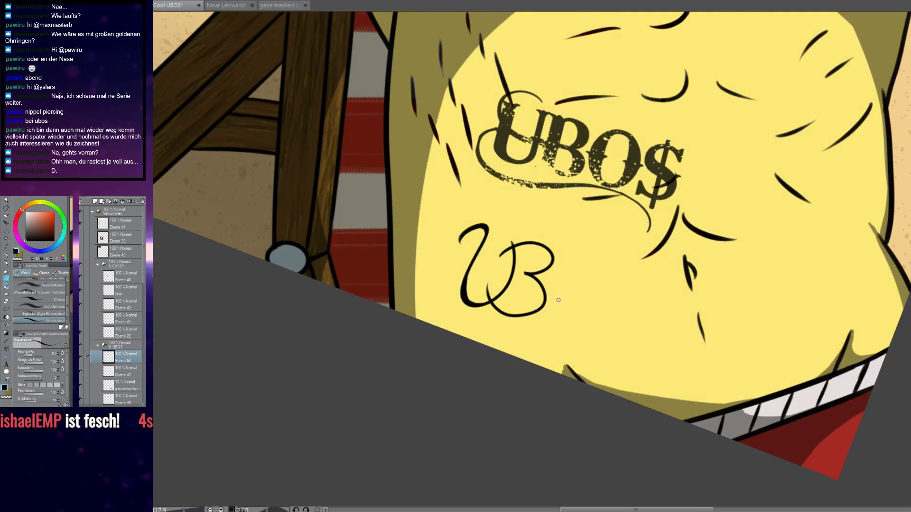
scroll(493, 295, up, 8)
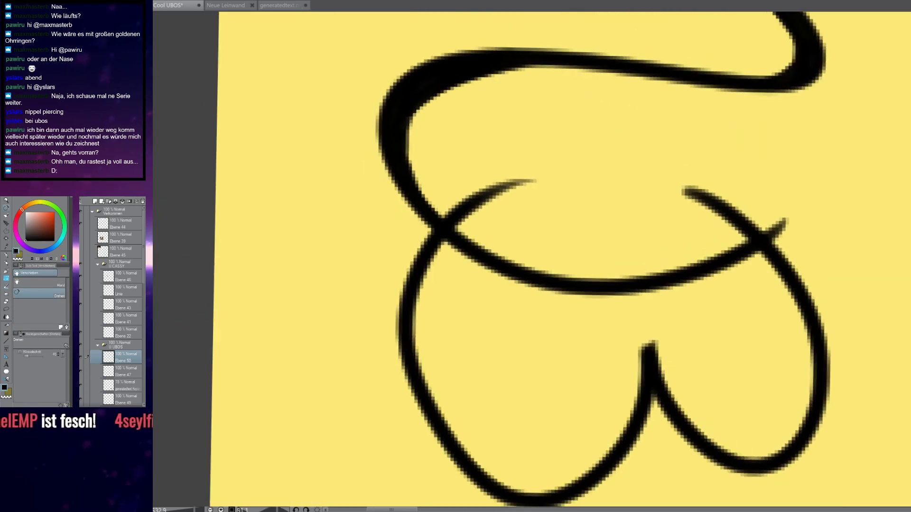
Thicken the tail and bottom curve of the script B
mouse_move(551, 112)
mouse_down()
mouse_move(425, 270)
mouse_move(499, 153)
mouse_move(397, 377)
mouse_move(461, 193)
mouse_move(404, 336)
mouse_up()
drag(392, 426, 385, 310)
mouse_move(416, 147)
mouse_down()
mouse_move(372, 286)
mouse_move(426, 450)
mouse_up()
mouse_move(410, 347)
mouse_down()
mouse_move(367, 335)
mouse_move(567, 489)
mouse_move(675, 389)
mouse_move(698, 351)
mouse_up()
key(r)
key(b)
Thicken the B's middle point and the upper arc of its lower bowl
drag(581, 212, 659, 245)
mouse_move(574, 193)
mouse_down()
mouse_move(480, 262)
mouse_move(625, 187)
mouse_move(528, 238)
mouse_move(589, 170)
mouse_up()
scroll(589, 170, down, 3)
drag(646, 147, 511, 178)
scroll(511, 178, up, 1)
drag(501, 210, 591, 185)
mouse_move(528, 195)
mouse_down()
mouse_move(654, 168)
mouse_move(583, 177)
mouse_move(718, 171)
mouse_move(664, 169)
mouse_move(813, 191)
mouse_move(723, 175)
mouse_move(806, 217)
mouse_up()
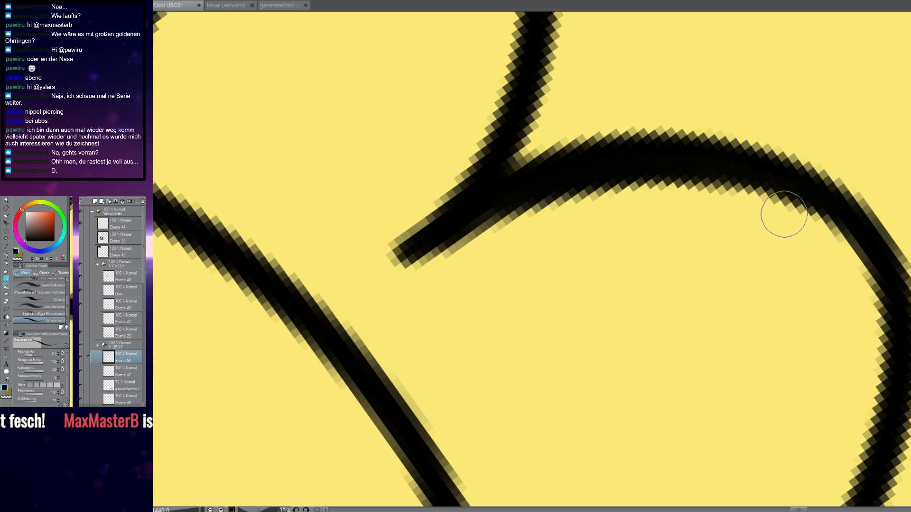
drag(565, 191, 697, 320)
drag(589, 136, 672, 281)
Thicken the B's opening stroke and the upper-left arc of its upper bowl
mouse_move(388, 439)
mouse_down()
mouse_move(458, 265)
mouse_move(427, 331)
mouse_up()
mouse_move(341, 453)
mouse_down()
mouse_move(412, 181)
mouse_move(332, 408)
mouse_move(457, 131)
mouse_move(384, 247)
mouse_move(400, 211)
mouse_move(505, 88)
mouse_move(409, 185)
mouse_move(568, 35)
mouse_move(521, 84)
mouse_up()
mouse_move(470, 120)
mouse_down()
mouse_move(596, 49)
mouse_move(471, 116)
mouse_up()
drag(437, 200, 348, 195)
scroll(387, 275, up, 8)
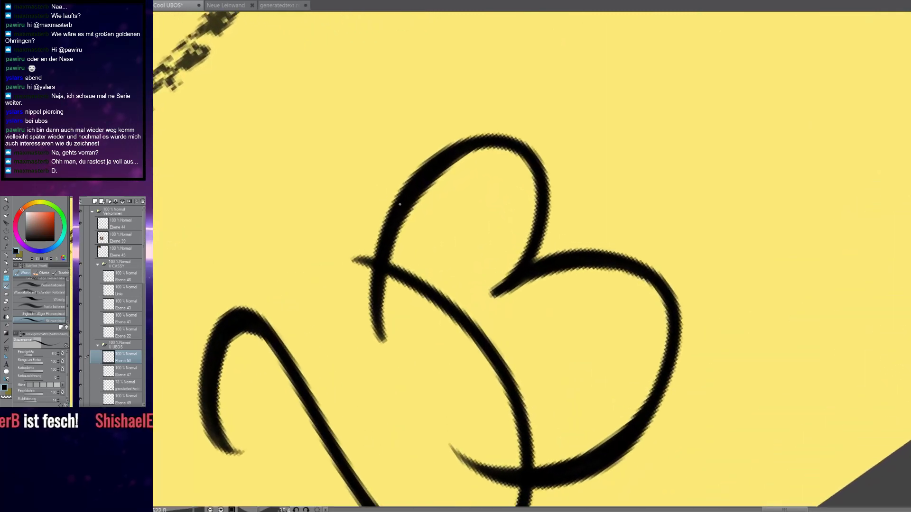
drag(374, 330, 317, 226)
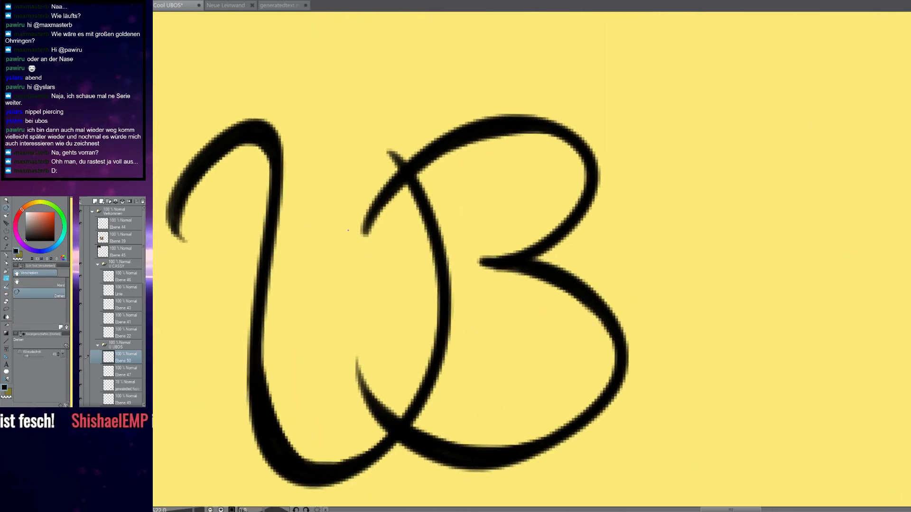
drag(673, 281, 509, 270)
scroll(509, 269, down, 4)
scroll(506, 327, up, 1)
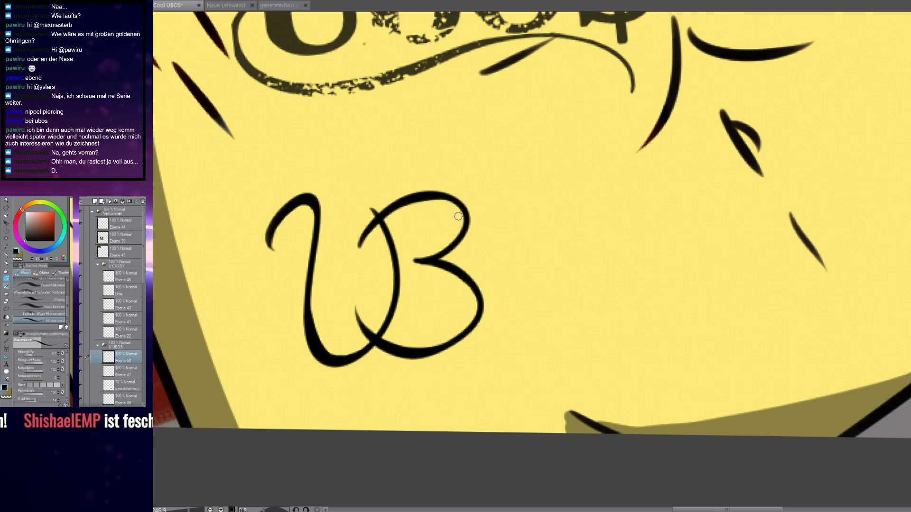
Thicken the inner right curve of the B's upper bowl
scroll(453, 199, up, 5)
mouse_move(491, 207)
mouse_down()
mouse_move(535, 260)
mouse_move(549, 305)
mouse_move(534, 389)
mouse_up()
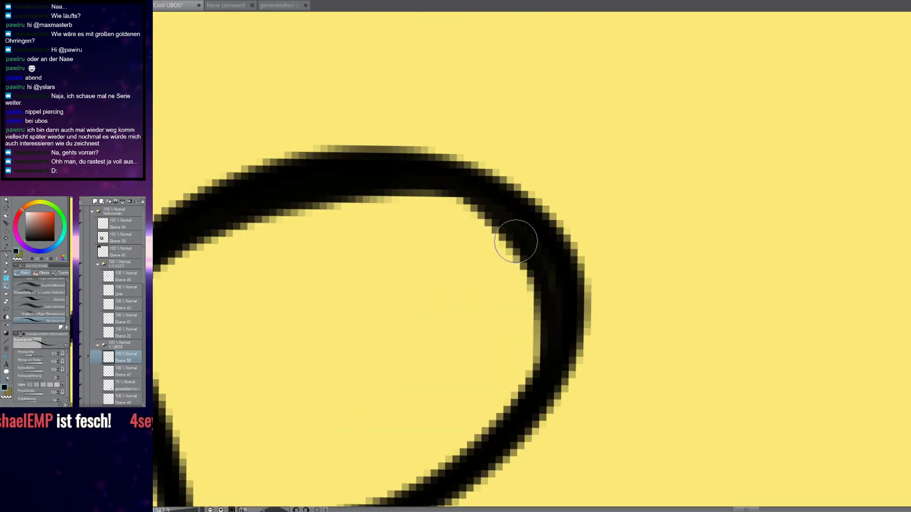
drag(532, 264, 427, 184)
mouse_move(545, 383)
mouse_down()
mouse_move(514, 415)
mouse_move(527, 382)
mouse_move(508, 435)
mouse_move(446, 268)
mouse_up()
scroll(519, 417, down, 5)
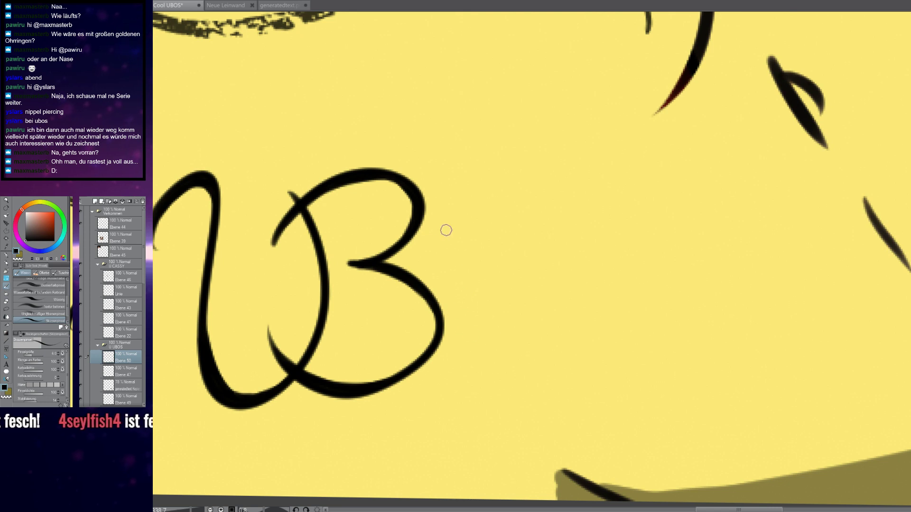
Try several large oval strokes for a letter O overlapping the right side of the script B
mouse_move(414, 184)
mouse_down()
mouse_move(470, 145)
mouse_move(492, 362)
mouse_up()
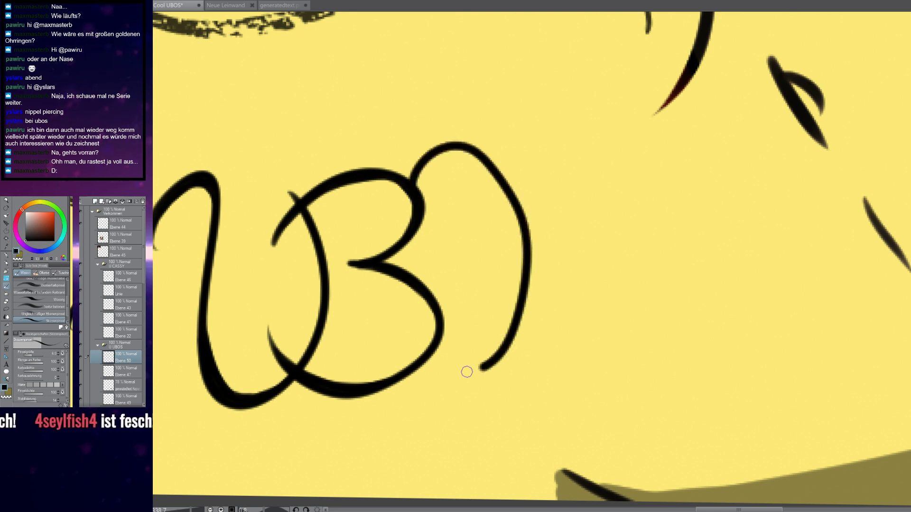
key(ctrl+z)
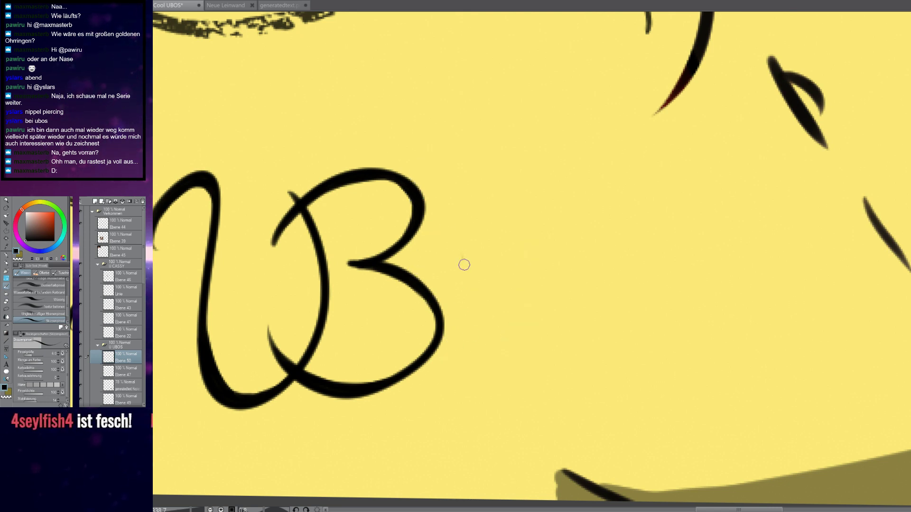
mouse_move(472, 379)
mouse_down()
mouse_move(376, 256)
mouse_move(409, 202)
mouse_up()
key(ctrl+z)
drag(500, 196, 395, 268)
drag(444, 186, 537, 222)
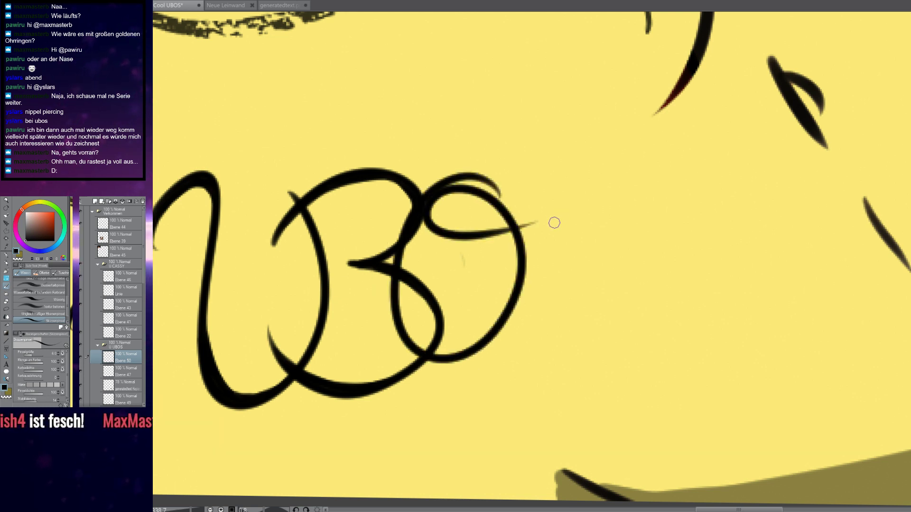
key(ctrl+z)
mouse_move(467, 179)
mouse_down()
mouse_move(370, 316)
mouse_move(498, 353)
mouse_move(434, 178)
mouse_move(472, 231)
mouse_move(582, 163)
mouse_up()
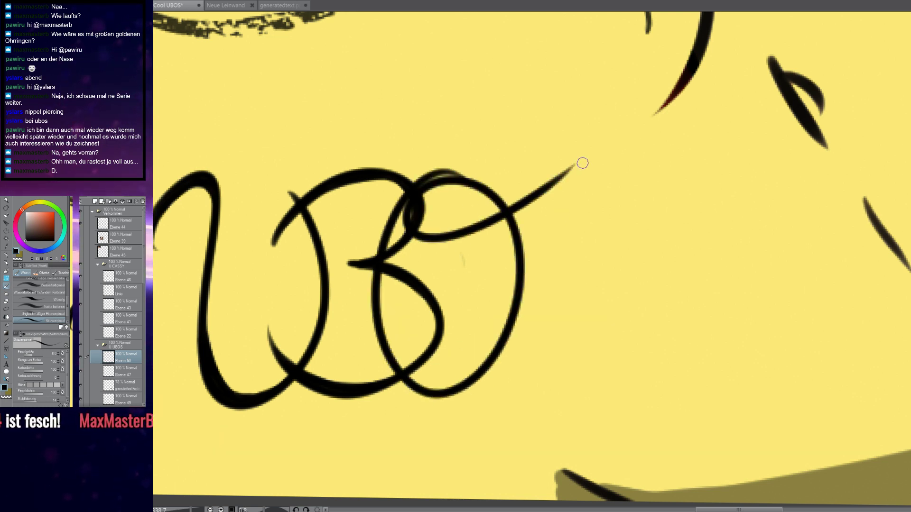
key(ctrl+z)
mouse_move(515, 233)
mouse_down()
mouse_move(416, 195)
mouse_move(448, 390)
mouse_move(508, 217)
mouse_move(463, 239)
mouse_up()
key(ctrl+z)
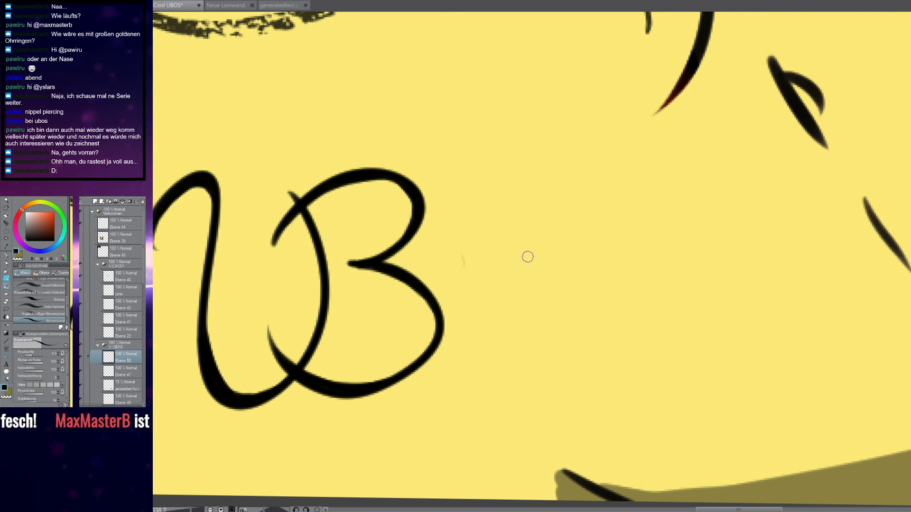
mouse_move(474, 191)
mouse_down()
mouse_move(432, 381)
mouse_move(528, 217)
mouse_move(425, 216)
mouse_move(557, 230)
mouse_up()
key(ctrl+z)
mouse_move(485, 372)
mouse_down()
mouse_move(468, 369)
mouse_move(545, 271)
mouse_move(439, 365)
mouse_up()
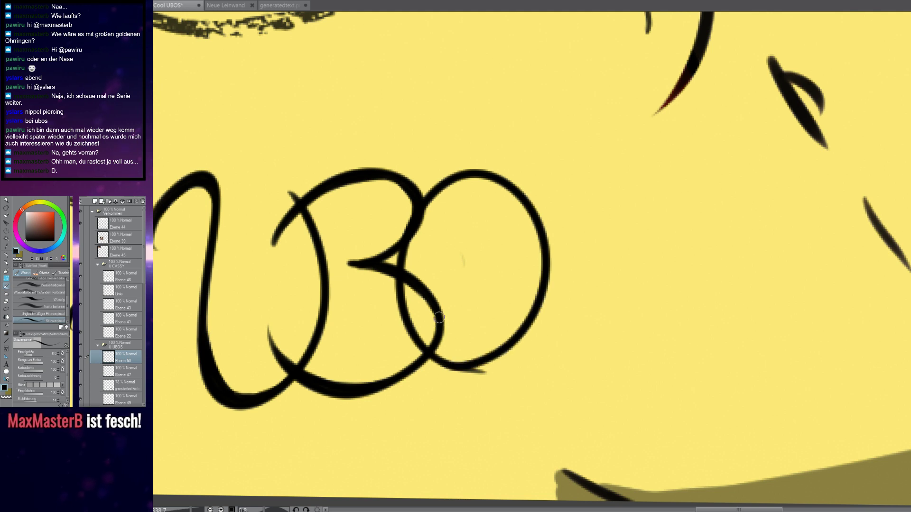
key(ctrl+z)
mouse_move(434, 178)
mouse_down()
mouse_move(472, 376)
mouse_move(422, 343)
mouse_move(528, 196)
mouse_up()
key(ctrl+z)
mouse_move(543, 243)
mouse_down()
mouse_move(477, 368)
mouse_move(423, 261)
mouse_up()
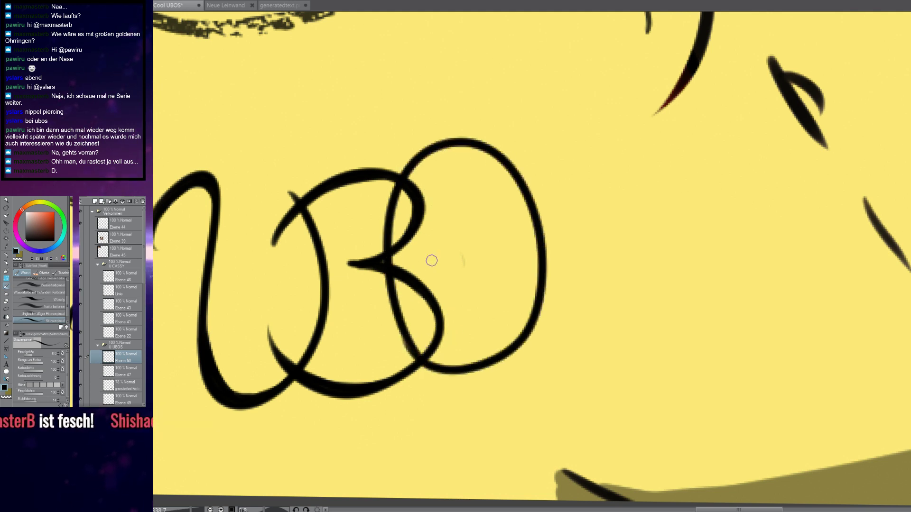
key(ctrl+z)
mouse_move(411, 350)
mouse_down()
mouse_move(376, 205)
mouse_move(526, 358)
mouse_move(385, 332)
mouse_up()
key(ctrl+z)
Try a large letter O with a crossing loop over the B and erase its overlap inside the B's lower bowl
mouse_move(479, 179)
mouse_down()
mouse_move(399, 211)
mouse_move(494, 179)
mouse_move(406, 221)
mouse_move(579, 208)
mouse_up()
scroll(535, 275, down, 5)
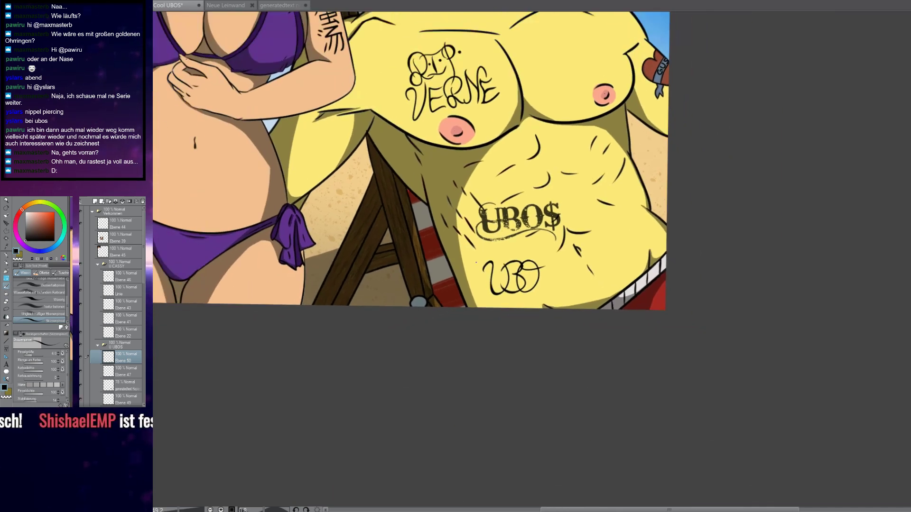
scroll(535, 275, up, 6)
drag(284, 324, 413, 271)
key(e)
mouse_move(396, 211)
mouse_down()
mouse_move(391, 230)
mouse_move(418, 345)
mouse_move(408, 356)
mouse_move(422, 332)
mouse_up()
key(b)
scroll(346, 289, down, 6)
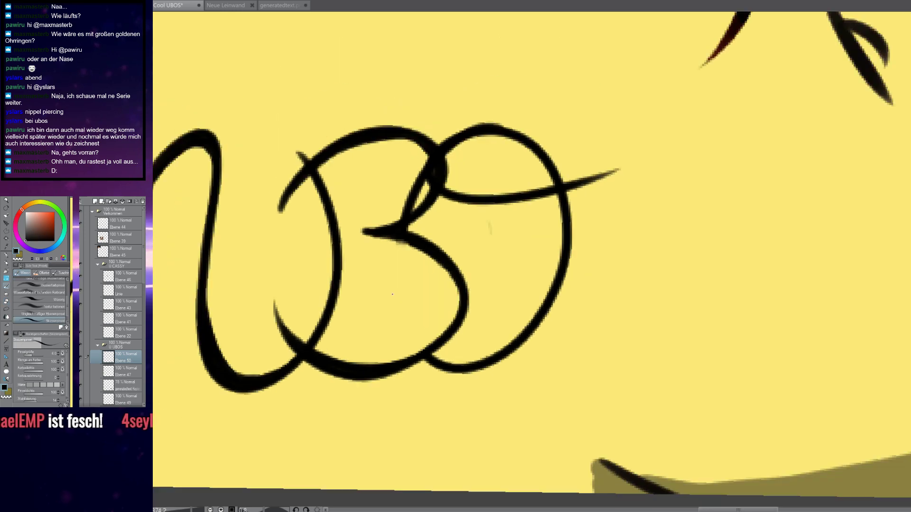
scroll(347, 289, up, 4)
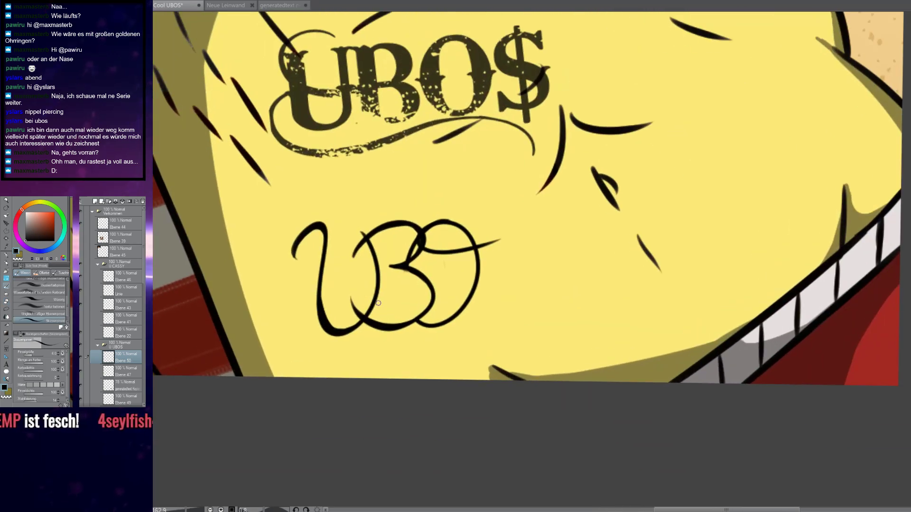
key(ctrl+z)
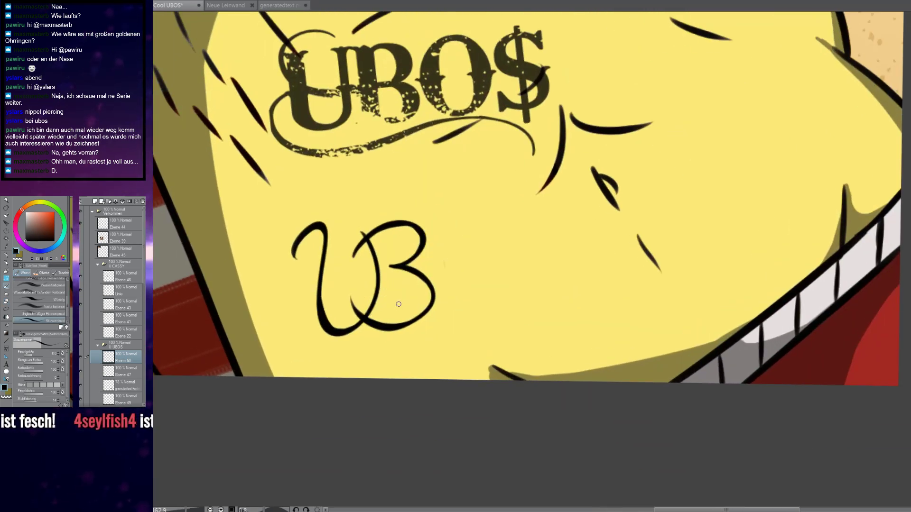
Try a smaller looped letter o touching the B's lower bowl
scroll(388, 279, up, 3)
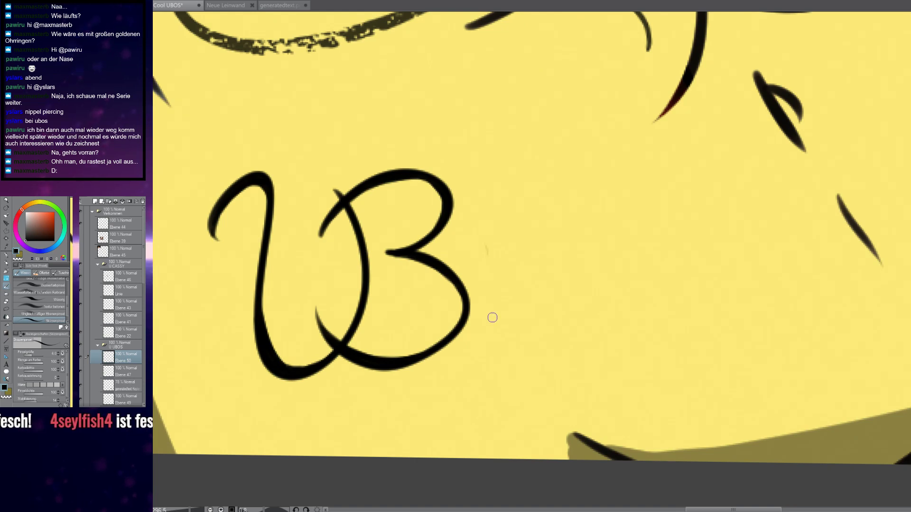
mouse_move(505, 235)
mouse_down()
mouse_move(478, 345)
mouse_move(488, 241)
mouse_move(556, 281)
mouse_move(577, 277)
mouse_up()
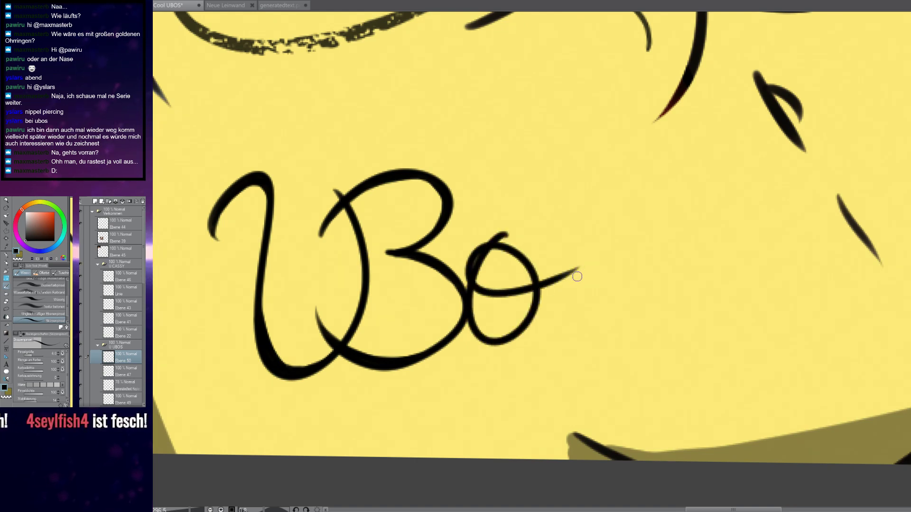
scroll(578, 267, down, 5)
scroll(560, 266, up, 4)
key(ctrl+z)
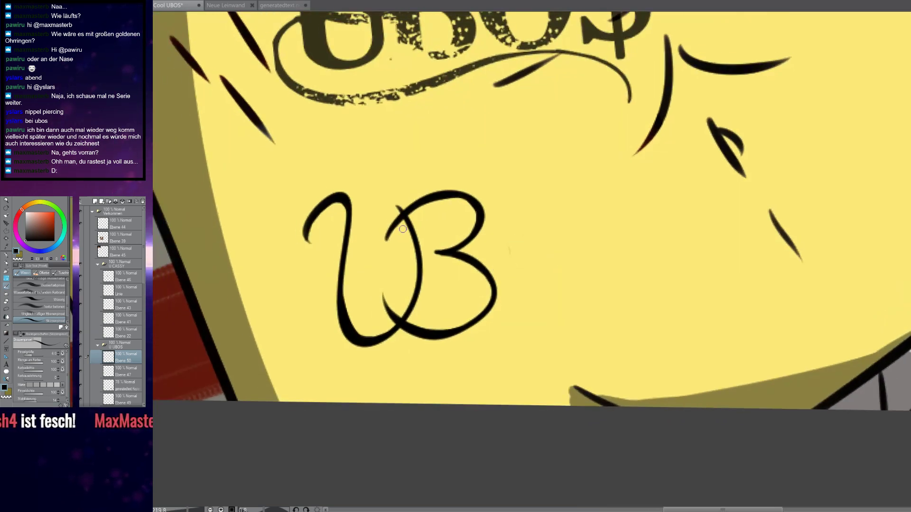
Try a plain oval letter O directly beside the script B
scroll(396, 223, up, 4)
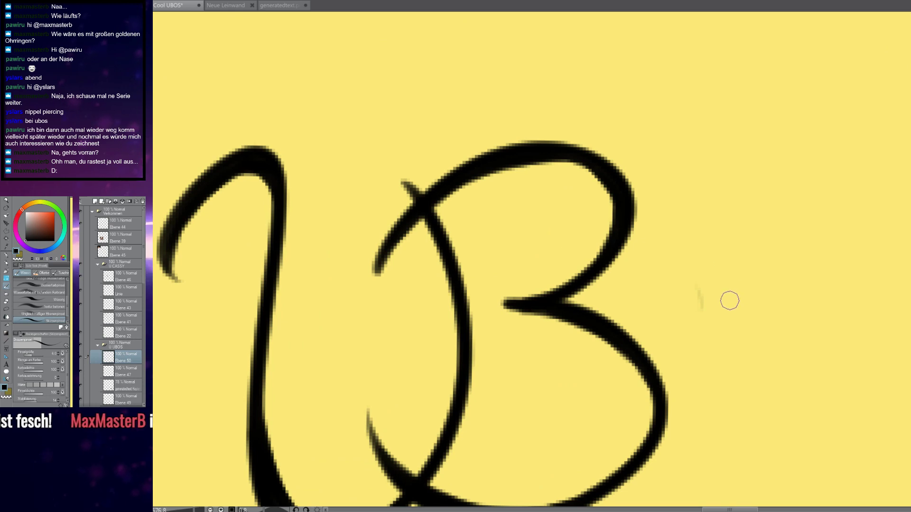
scroll(710, 311, down, 4)
mouse_move(605, 332)
mouse_down()
mouse_move(618, 236)
mouse_move(594, 234)
mouse_move(548, 324)
mouse_move(561, 319)
mouse_up()
scroll(591, 229, up, 4)
key(shift+space)
drag(624, 349, 573, 224)
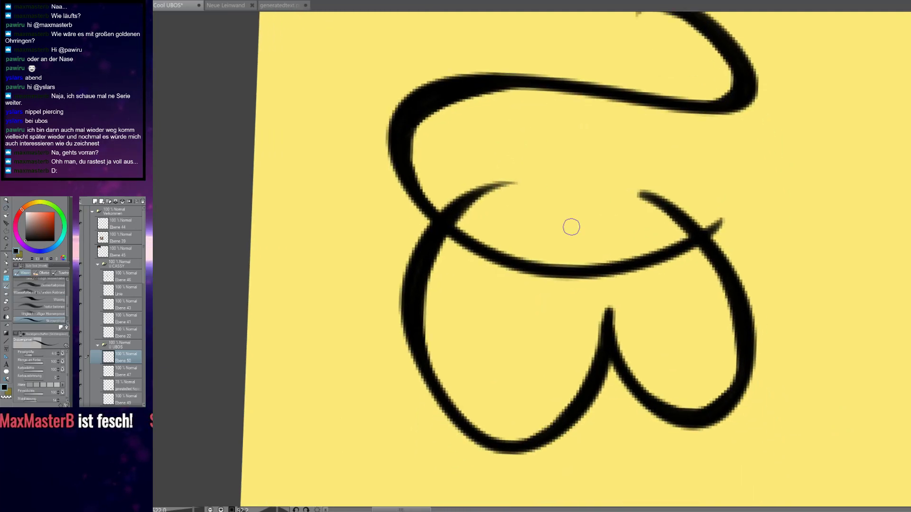
key(shift+space)
drag(434, 213, 494, 361)
drag(751, 188, 526, 273)
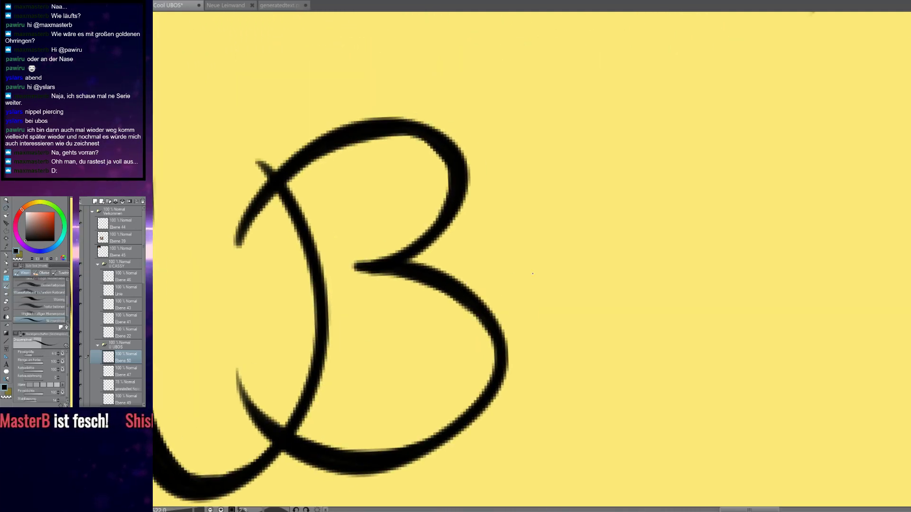
scroll(591, 286, down, 3)
mouse_move(547, 303)
mouse_down()
mouse_move(610, 327)
mouse_move(586, 338)
mouse_up()
key(t)
click(584, 230)
text(z)
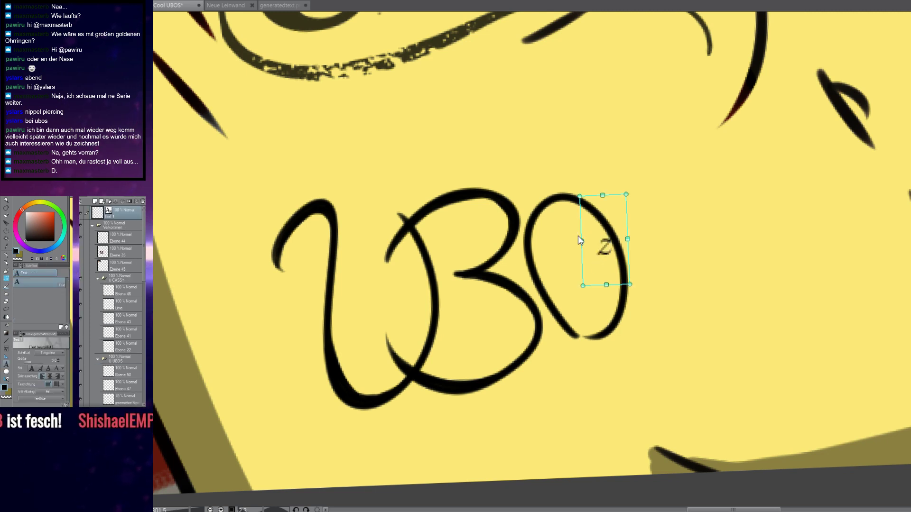
key(Return)
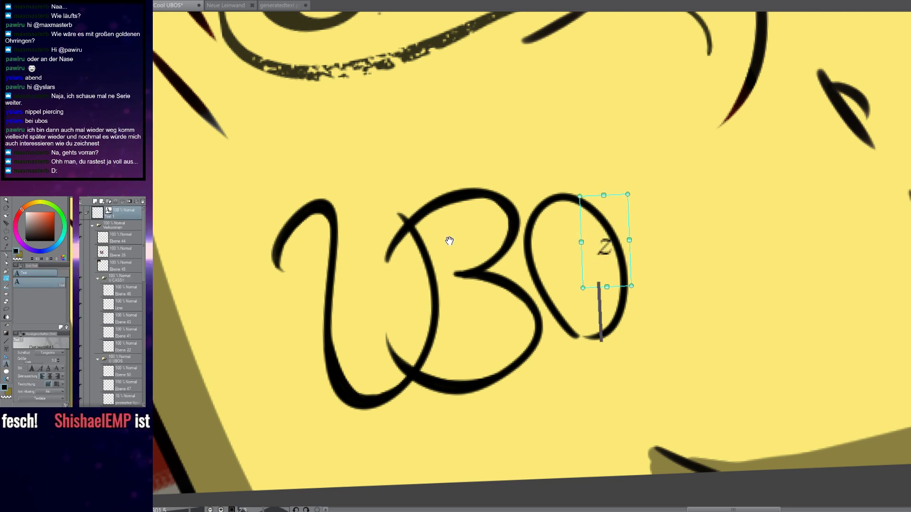
text(xt)
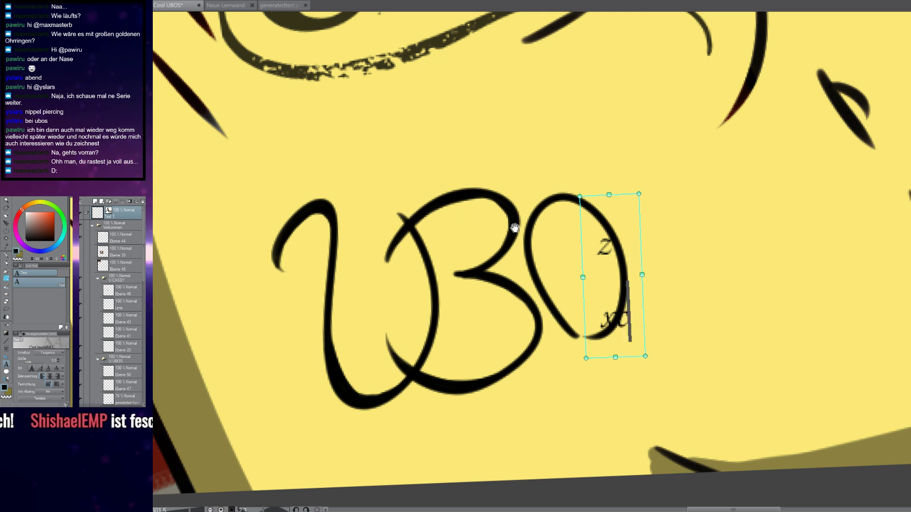
click(683, 266)
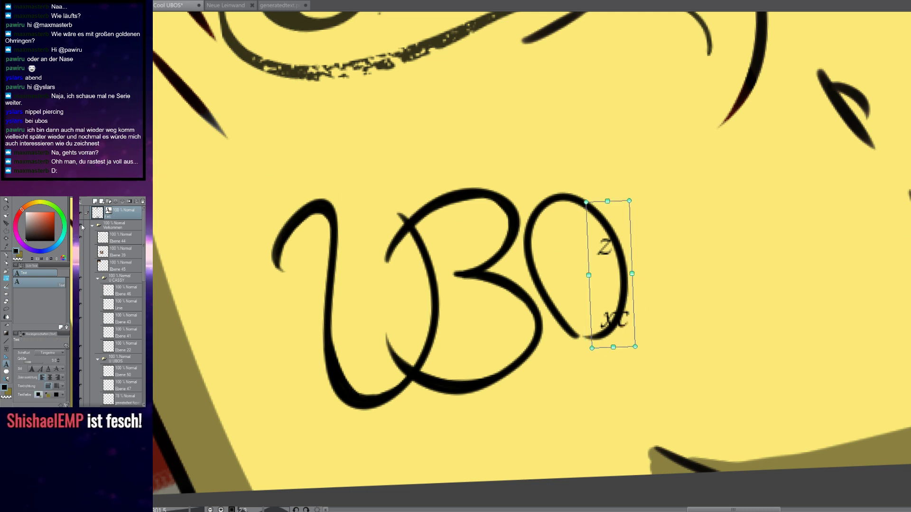
key(ctrl+z)
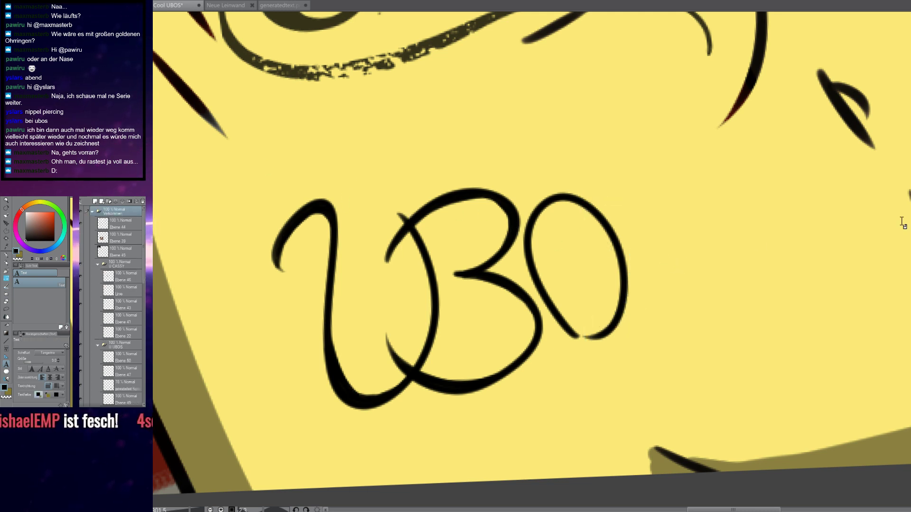
key(ctrl+z)
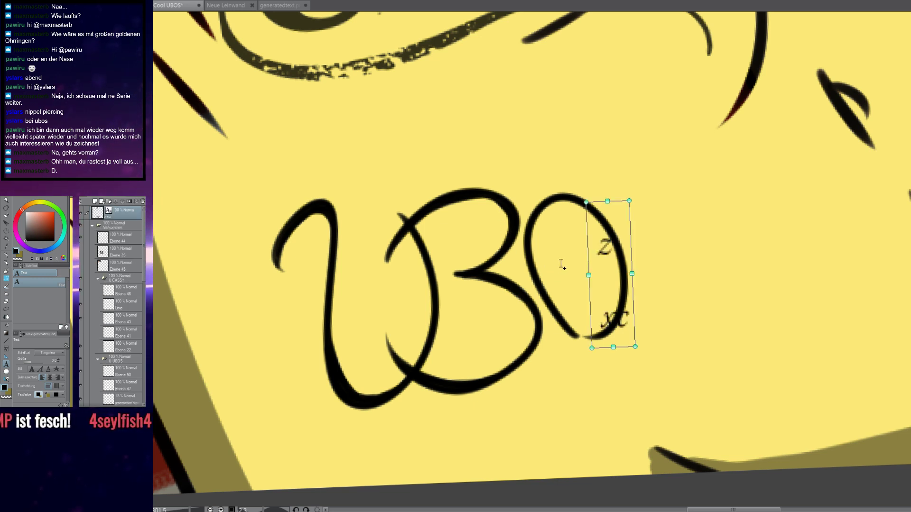
key(ctrl+y)
key(ctrl+z)
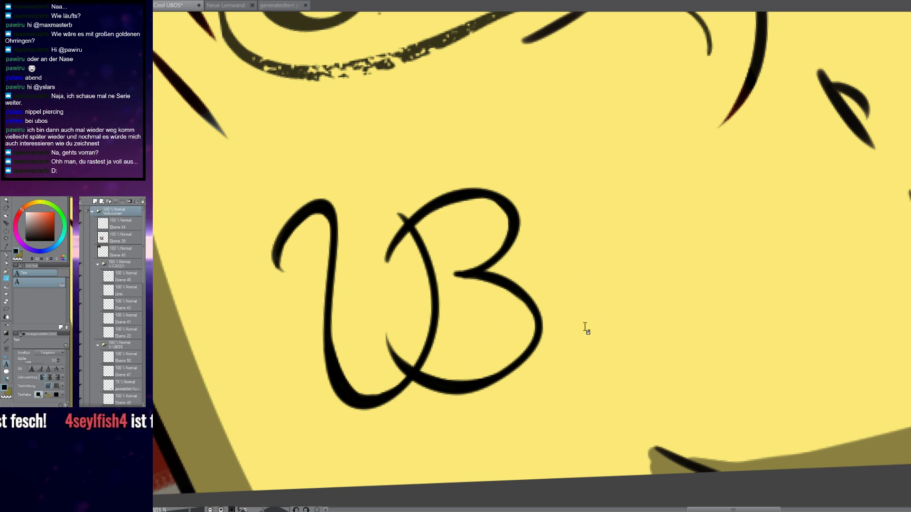
Return to the inking brush and reselect the script lettering's layer in the UBOS folder
scroll(569, 319, up, 2)
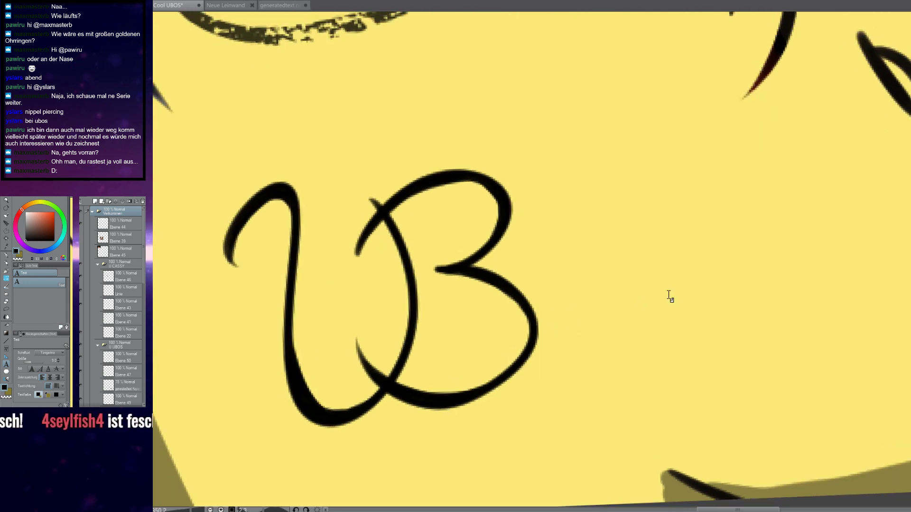
key(b)
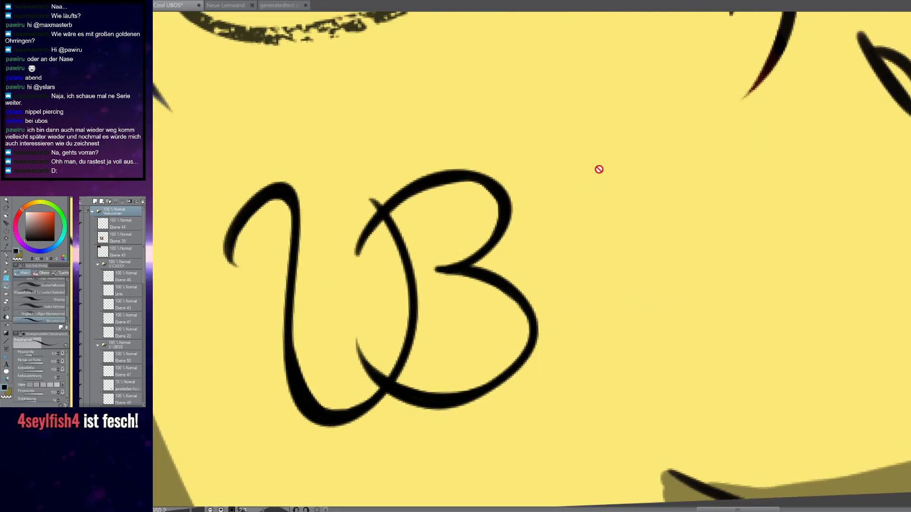
click(117, 230)
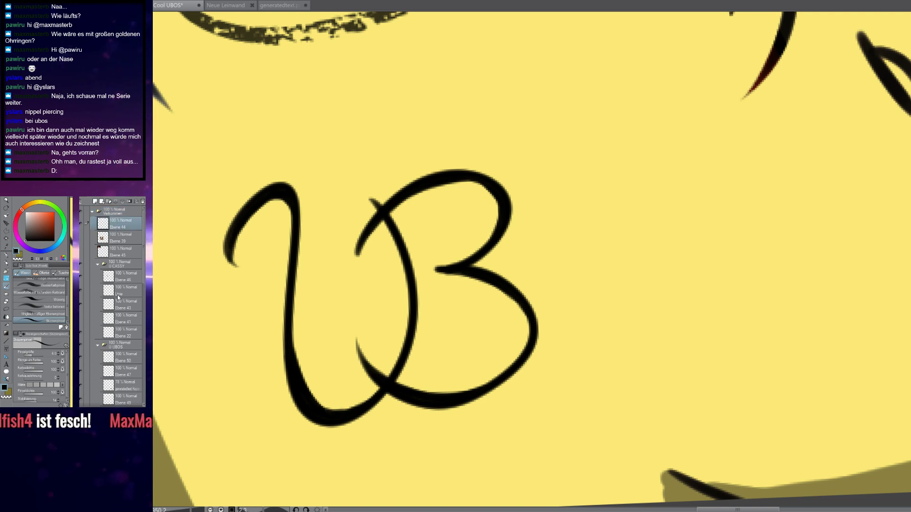
click(120, 361)
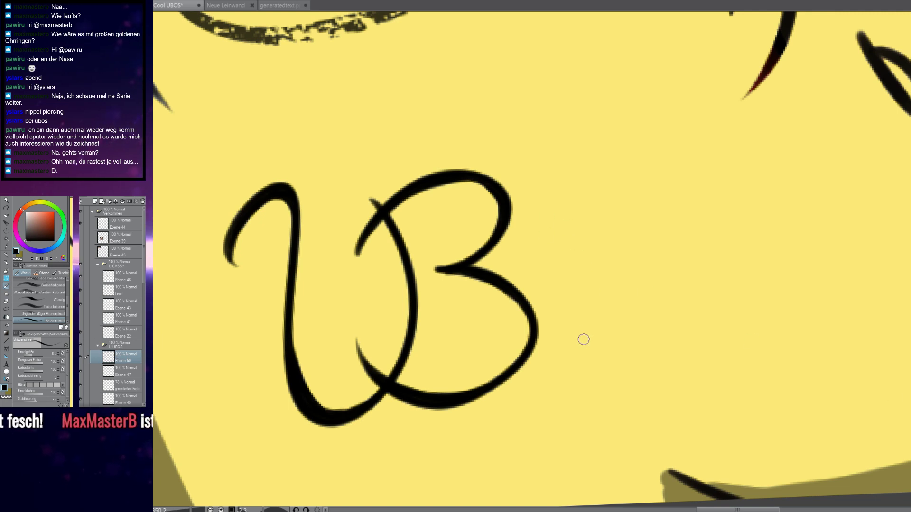
Try several freehand oval and looped versions of the letter O to the right of the B
mouse_move(600, 201)
mouse_down()
mouse_move(578, 354)
mouse_move(588, 265)
mouse_up()
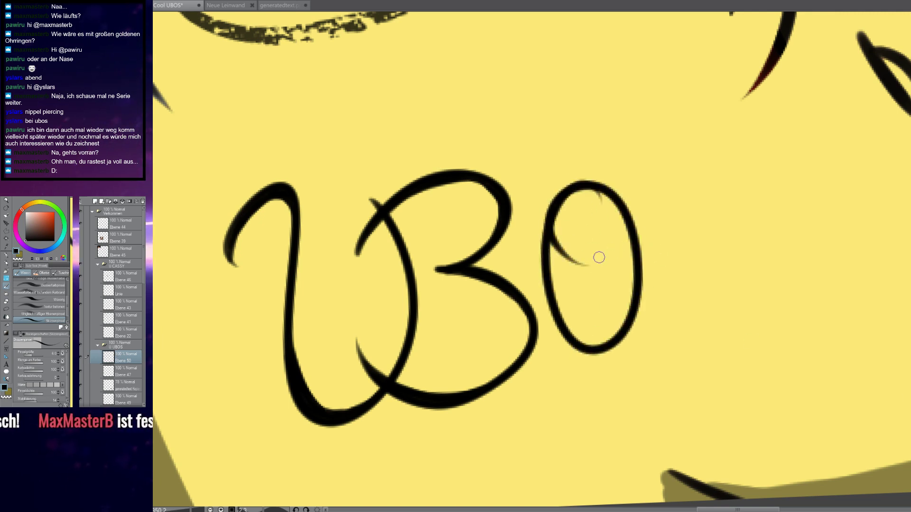
key(ctrl+z)
mouse_move(721, 164)
mouse_down()
mouse_move(740, 289)
mouse_move(793, 166)
mouse_up()
key(ctrl+z)
mouse_move(718, 308)
mouse_down()
mouse_move(623, 179)
mouse_move(729, 313)
mouse_move(684, 280)
mouse_up()
key(ctrl+z)
mouse_move(694, 176)
mouse_down()
mouse_move(629, 345)
mouse_move(757, 181)
mouse_move(685, 221)
mouse_up()
key(ctrl+z)
mouse_move(661, 323)
mouse_down()
mouse_move(691, 356)
mouse_move(655, 294)
mouse_up()
key(ctrl+z)
mouse_move(700, 163)
mouse_down()
mouse_move(586, 311)
mouse_move(755, 230)
mouse_move(644, 220)
mouse_move(813, 181)
mouse_up()
key(ctrl+z)
mouse_move(674, 194)
mouse_down()
mouse_move(592, 282)
mouse_move(757, 159)
mouse_up()
key(ctrl+z)
mouse_move(722, 231)
mouse_down()
mouse_move(701, 155)
mouse_move(726, 205)
mouse_up()
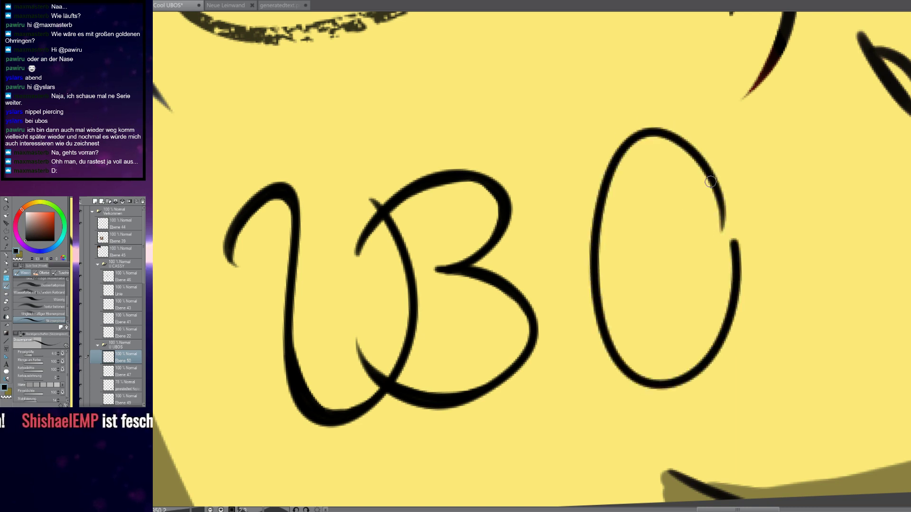
key(ctrl+z)
mouse_move(716, 285)
mouse_down()
mouse_move(625, 160)
mouse_move(716, 336)
mouse_move(667, 161)
mouse_move(734, 207)
mouse_move(792, 192)
mouse_up()
key(ctrl+z)
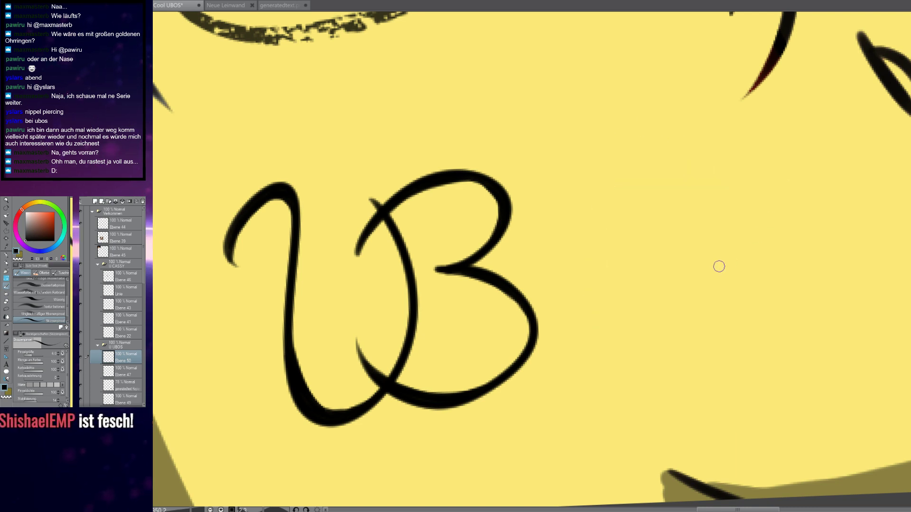
Draw a letter O with a crossing loop ending in a rising tail, and strengthen its left side
mouse_move(645, 167)
mouse_down()
mouse_move(647, 358)
mouse_move(725, 186)
mouse_move(621, 216)
mouse_move(816, 180)
mouse_up()
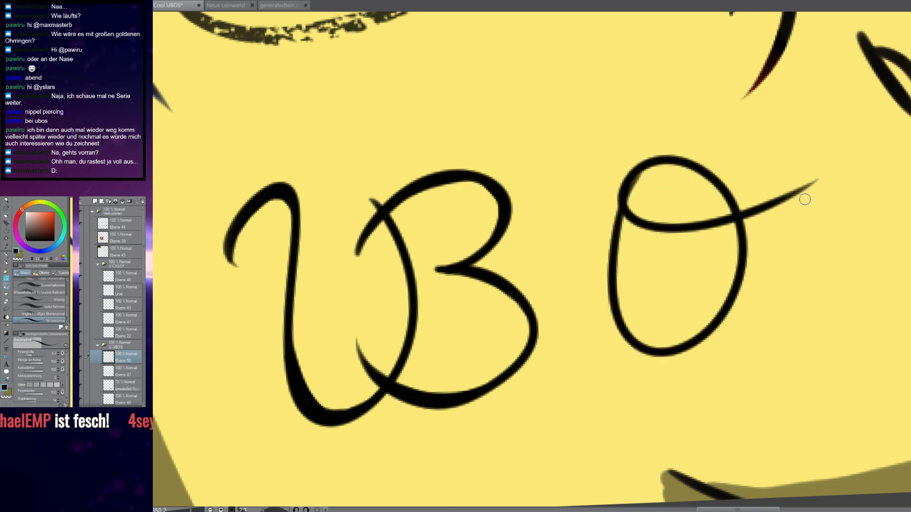
scroll(759, 259, down, 5)
scroll(758, 261, up, 6)
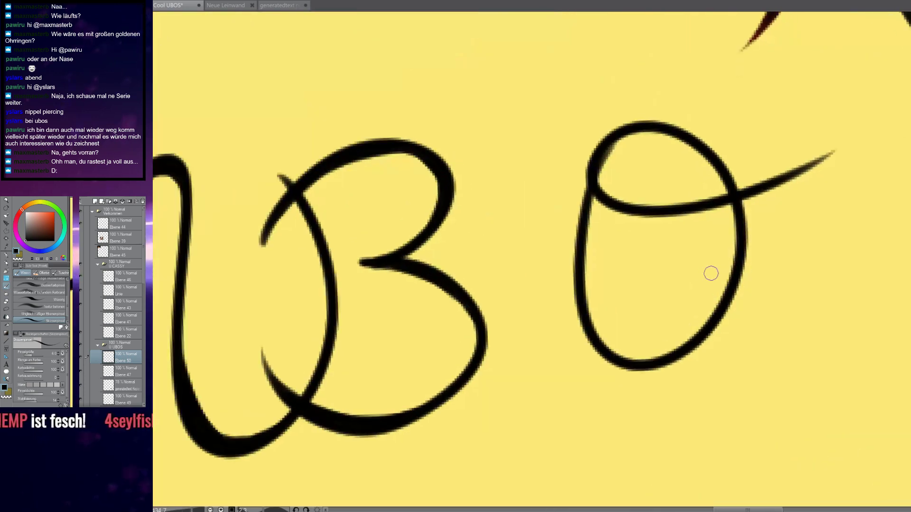
scroll(616, 195, up, 3)
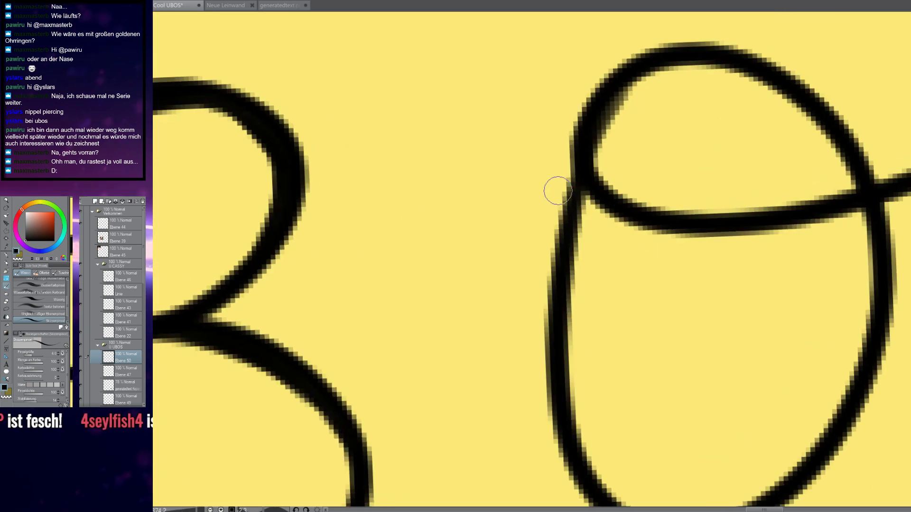
mouse_move(582, 123)
mouse_down()
mouse_move(564, 295)
mouse_move(580, 130)
mouse_move(567, 362)
mouse_up()
drag(579, 163, 561, 443)
mouse_move(563, 361)
mouse_down()
mouse_move(535, 233)
mouse_move(587, 370)
mouse_up()
drag(529, 245, 462, 409)
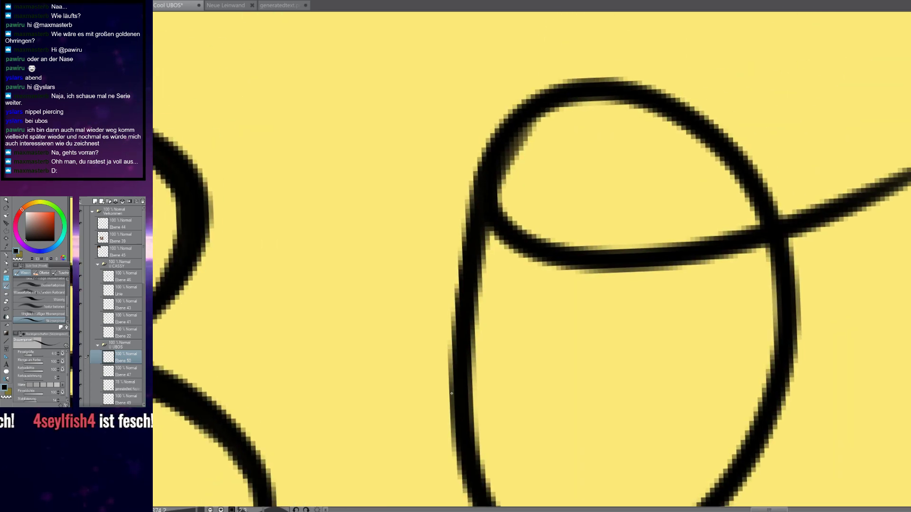
Thicken and extend the looped O's rising tail, and reinforce the neighbouring strokes
drag(602, 273, 490, 296)
drag(617, 255, 436, 263)
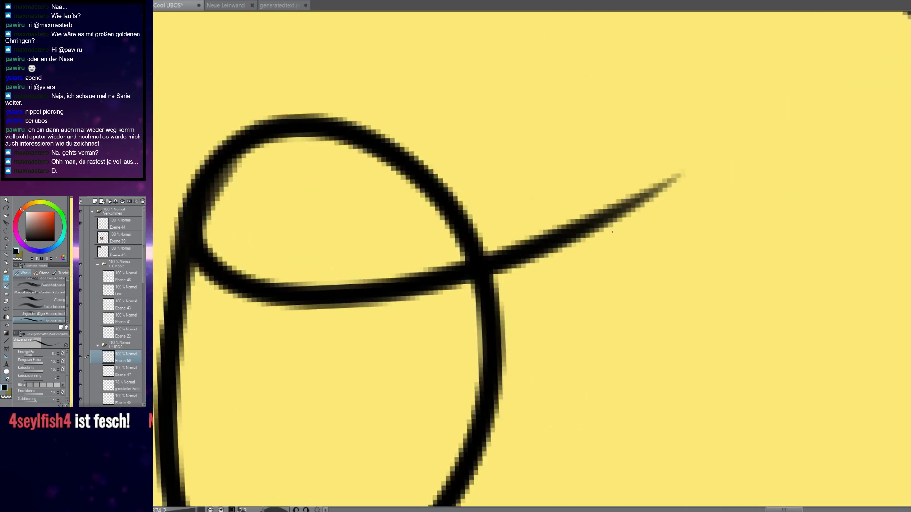
drag(538, 241, 648, 177)
mouse_move(592, 212)
mouse_down()
mouse_move(697, 141)
mouse_move(604, 218)
mouse_move(551, 244)
mouse_up()
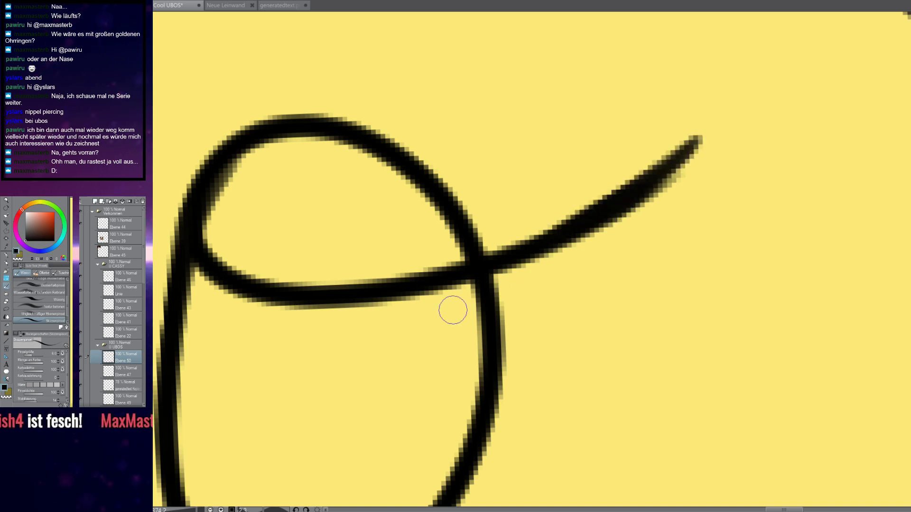
mouse_move(469, 312)
mouse_down()
mouse_move(437, 326)
mouse_move(517, 162)
mouse_move(546, 171)
mouse_up()
mouse_move(541, 289)
mouse_down()
mouse_move(377, 431)
mouse_move(464, 285)
mouse_move(535, 213)
mouse_move(597, 187)
mouse_move(620, 187)
mouse_move(604, 197)
mouse_move(638, 221)
mouse_move(651, 293)
mouse_up()
mouse_move(609, 232)
mouse_down()
mouse_move(501, 205)
mouse_move(486, 351)
mouse_move(544, 359)
mouse_move(522, 360)
mouse_up()
Erase the looped letter O beside the B with the eraser
key(r)
drag(457, 285, 491, 264)
key(e)
mouse_move(498, 209)
mouse_down()
mouse_move(488, 174)
mouse_move(477, 198)
mouse_move(466, 172)
mouse_move(481, 136)
mouse_move(500, 238)
mouse_move(550, 244)
mouse_move(608, 182)
mouse_up()
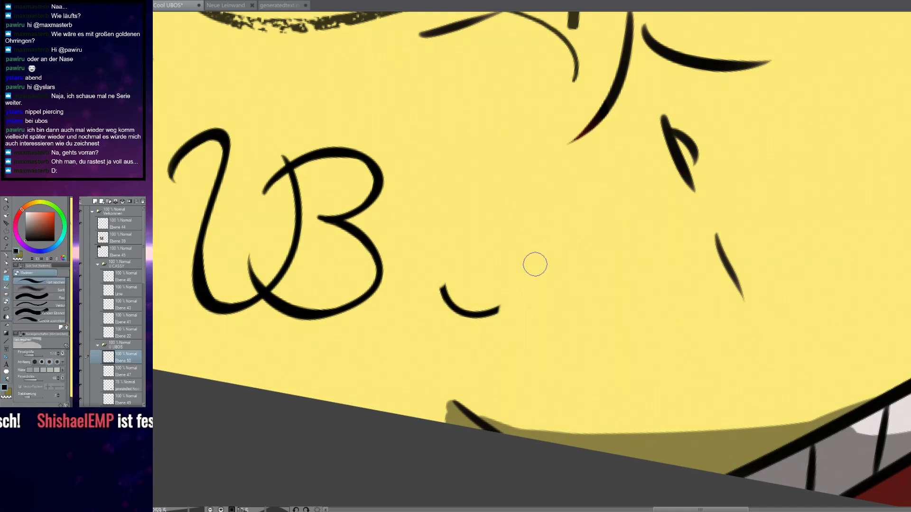
mouse_move(468, 336)
mouse_down()
mouse_move(442, 250)
mouse_move(489, 259)
mouse_move(657, 371)
mouse_up()
Smooth the inner edge of the curve in the script B's upper bowl with the inking brush
key(b)
drag(496, 219, 553, 232)
mouse_move(423, 172)
mouse_down()
mouse_move(482, 210)
mouse_move(438, 180)
mouse_move(549, 315)
mouse_up()
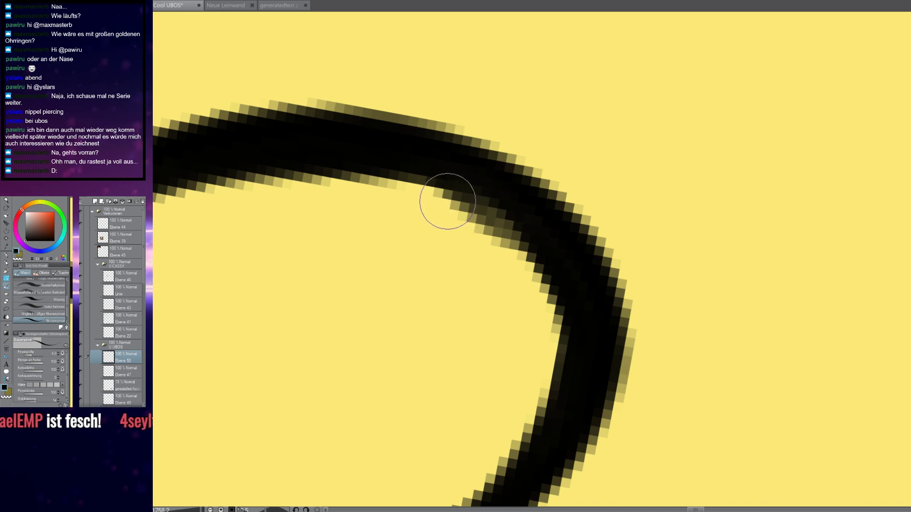
key(ctrl+z)
key(shift+space)
drag(377, 187, 365, 320)
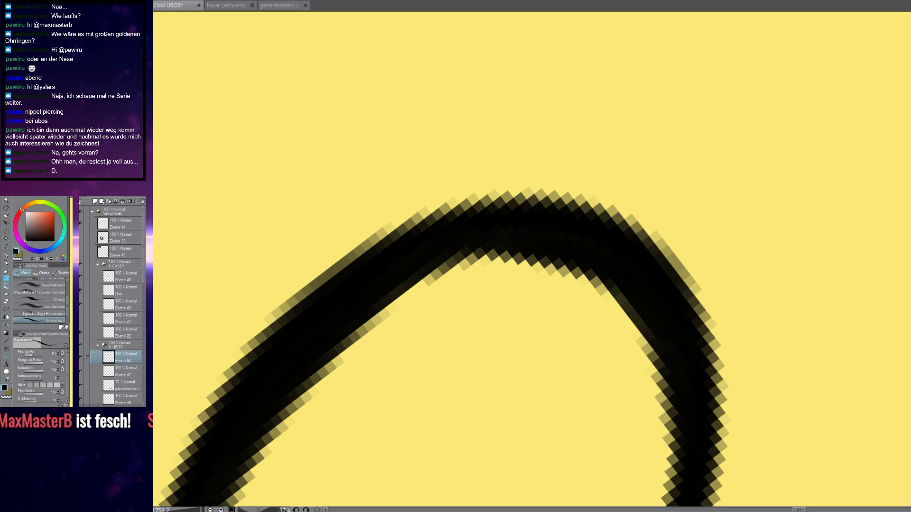
Try further freehand letter O strokes in the empty space right of the B
scroll(698, 342, down, 10)
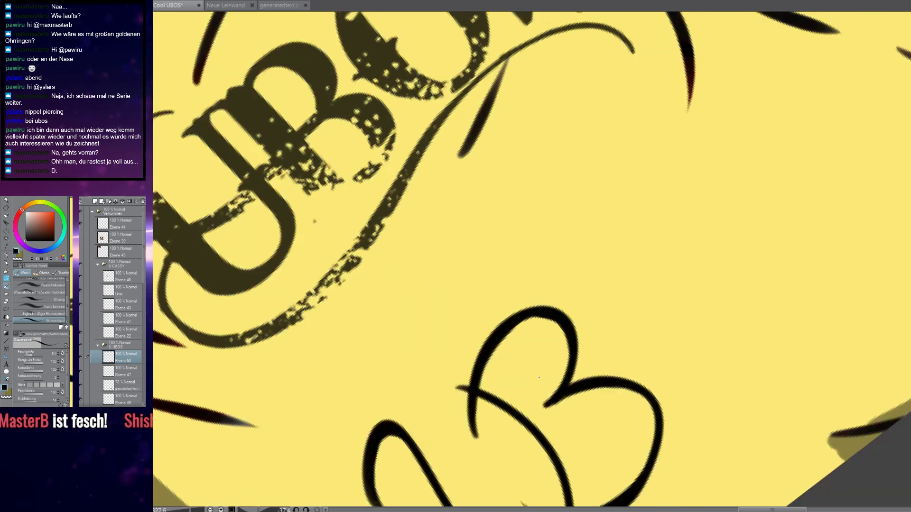
drag(473, 399, 529, 264)
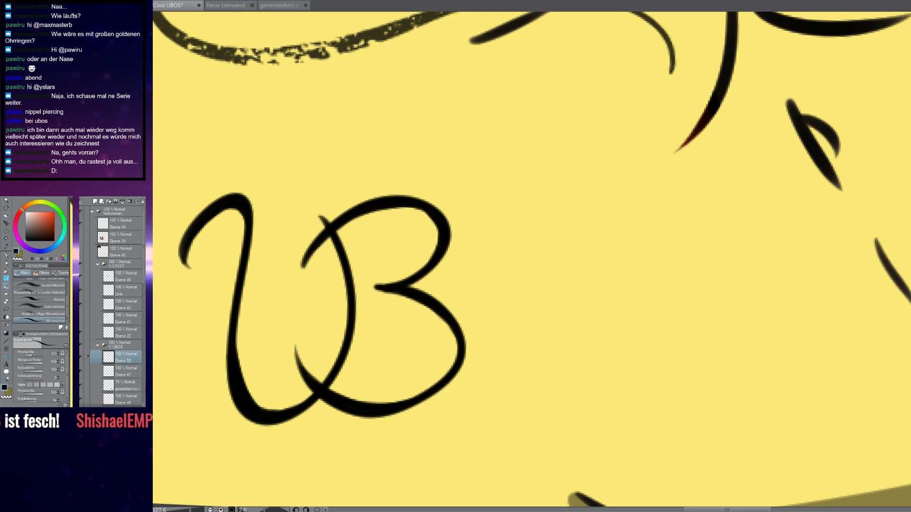
scroll(465, 329, up, 1)
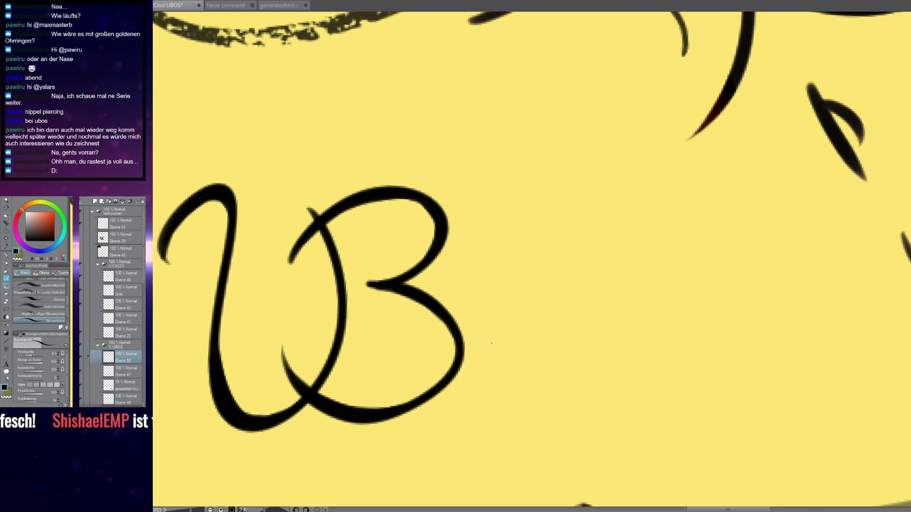
mouse_move(518, 395)
mouse_down()
mouse_move(528, 198)
mouse_move(532, 381)
mouse_move(472, 291)
mouse_move(590, 329)
mouse_move(512, 369)
mouse_up()
key(ctrl+z)
key(ctrl+z)
mouse_move(555, 204)
mouse_down()
mouse_move(524, 207)
mouse_move(553, 392)
mouse_move(547, 226)
mouse_up()
key(ctrl+z)
mouse_move(572, 379)
mouse_down()
mouse_move(564, 380)
mouse_move(647, 295)
mouse_move(543, 326)
mouse_move(512, 280)
mouse_move(625, 393)
mouse_move(586, 390)
mouse_move(650, 250)
mouse_move(553, 380)
mouse_up()
key(ctrl+z)
key(ctrl+z)
Draw a simple oval letter O beside the B, close the gap in its outline and thicken one curved end
scroll(525, 411, up, 2)
drag(533, 409, 418, 318)
scroll(496, 335, up, 3)
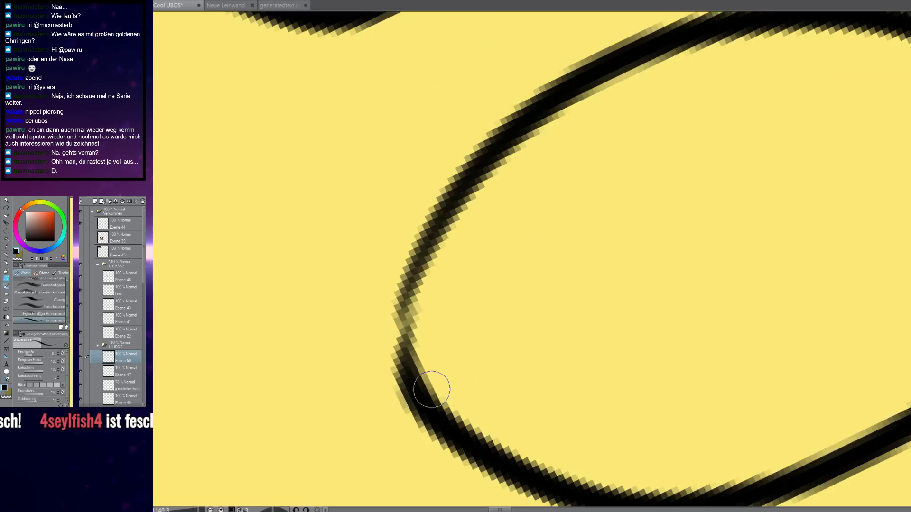
mouse_move(396, 358)
mouse_down()
mouse_move(397, 284)
mouse_move(431, 195)
mouse_move(550, 89)
mouse_move(440, 256)
mouse_up()
drag(514, 137, 423, 361)
drag(466, 212, 435, 343)
mouse_move(439, 295)
mouse_down()
mouse_move(468, 439)
mouse_move(432, 223)
mouse_move(407, 301)
mouse_move(468, 187)
mouse_move(576, 81)
mouse_move(637, 52)
mouse_up()
drag(508, 150, 670, 37)
mouse_move(630, 134)
mouse_down()
mouse_move(591, 98)
mouse_move(560, 136)
mouse_move(512, 136)
mouse_move(435, 319)
mouse_move(508, 371)
mouse_up()
key(r)
key(b)
scroll(502, 236, up, 12)
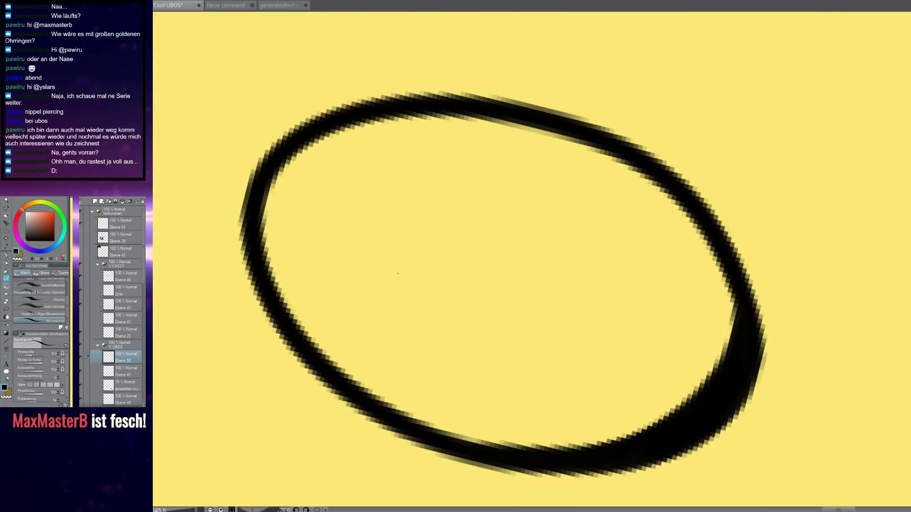
Thicken the curve of the oval O opposite its already heavy end
drag(499, 112, 440, 404)
mouse_move(466, 213)
mouse_down()
mouse_move(431, 307)
mouse_move(430, 427)
mouse_up()
mouse_move(447, 253)
mouse_down()
mouse_move(422, 391)
mouse_move(355, 310)
mouse_up()
drag(339, 160, 390, 398)
drag(357, 277, 389, 421)
drag(379, 361, 283, 104)
drag(309, 190, 376, 314)
drag(334, 224, 385, 337)
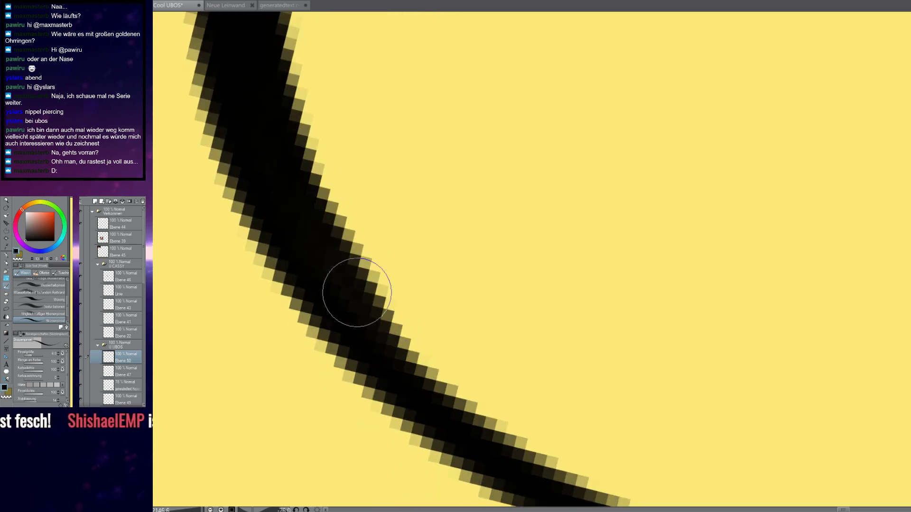
Smooth the inner edge of the oval O's newly thickened curve with the inking brush
drag(330, 240, 477, 436)
drag(347, 278, 460, 420)
drag(429, 354, 374, 361)
scroll(374, 362, down, 5)
scroll(386, 327, up, 7)
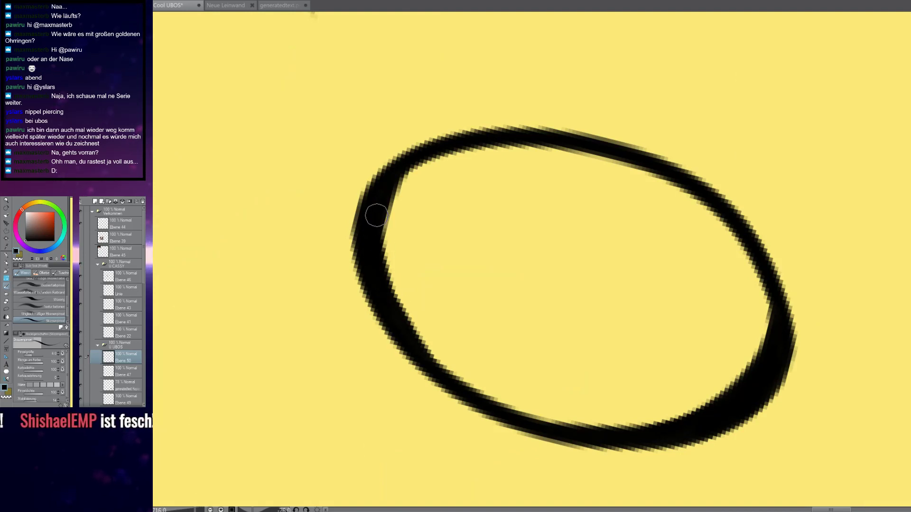
scroll(387, 230, up, 4)
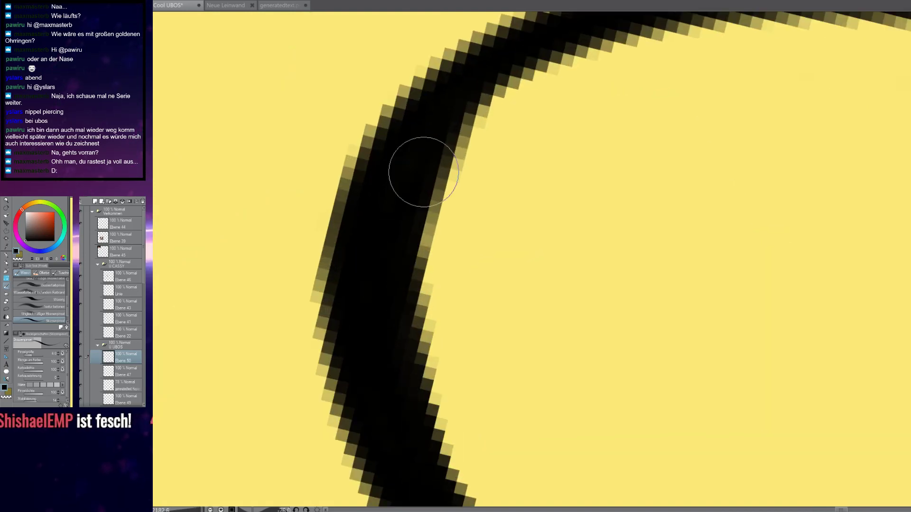
scroll(418, 166, down, 1)
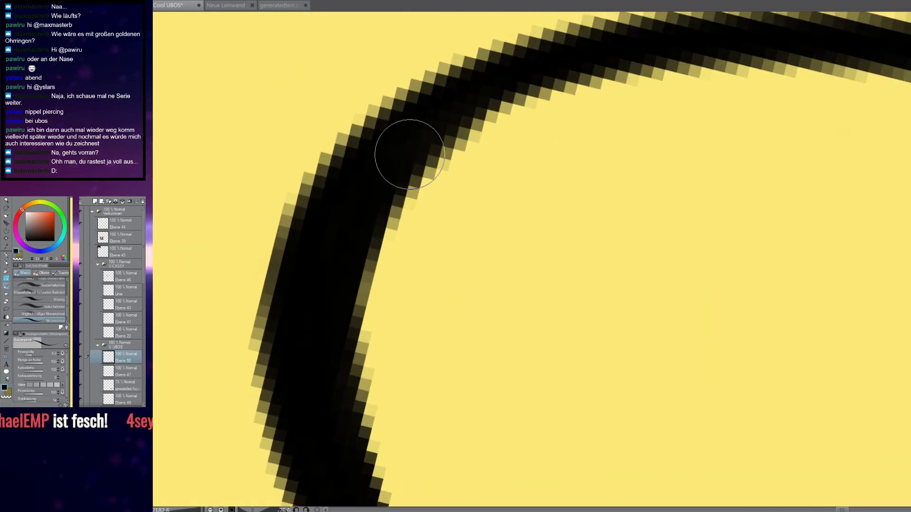
scroll(463, 85, down, 4)
scroll(463, 84, down, 1)
key(r)
drag(504, 201, 587, 225)
drag(590, 274, 450, 223)
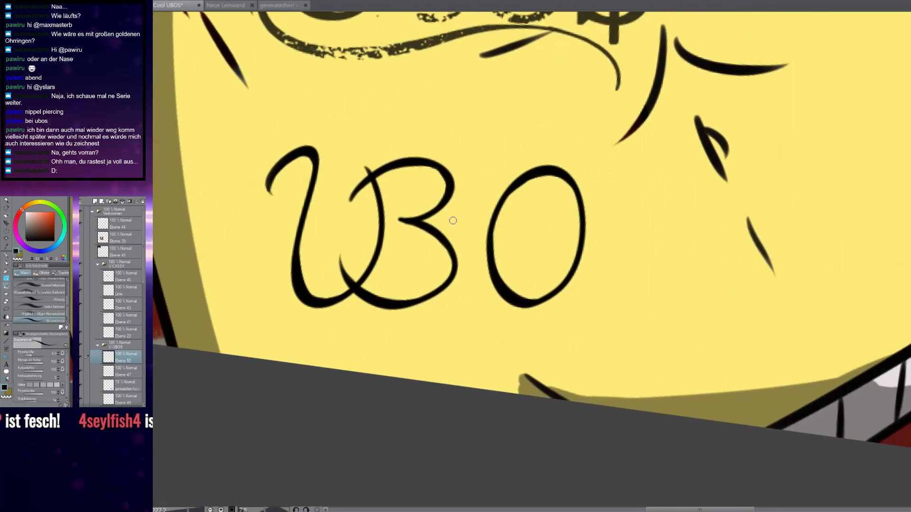
key(m)
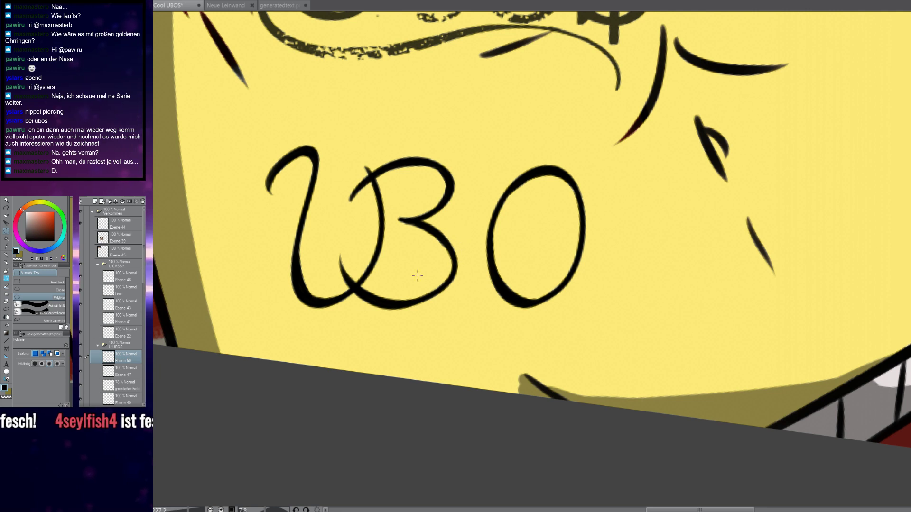
click(41, 320)
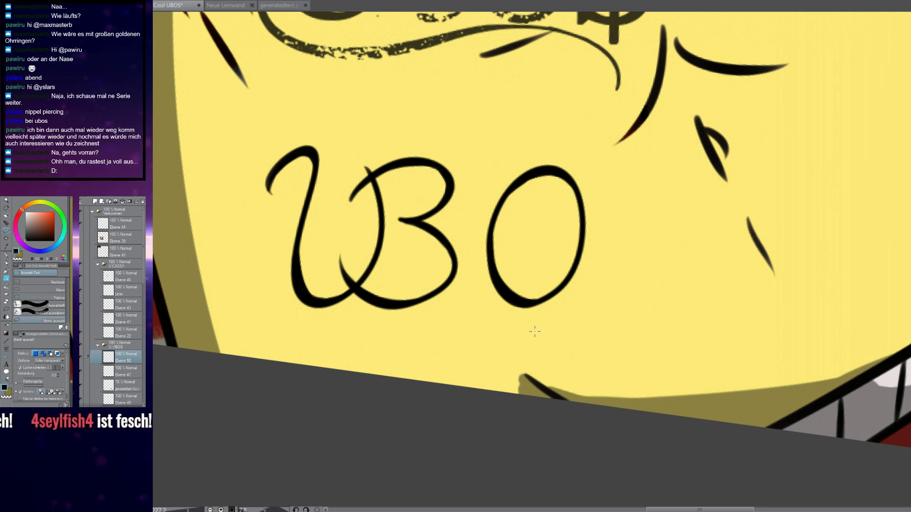
drag(521, 336, 520, 335)
key(b)
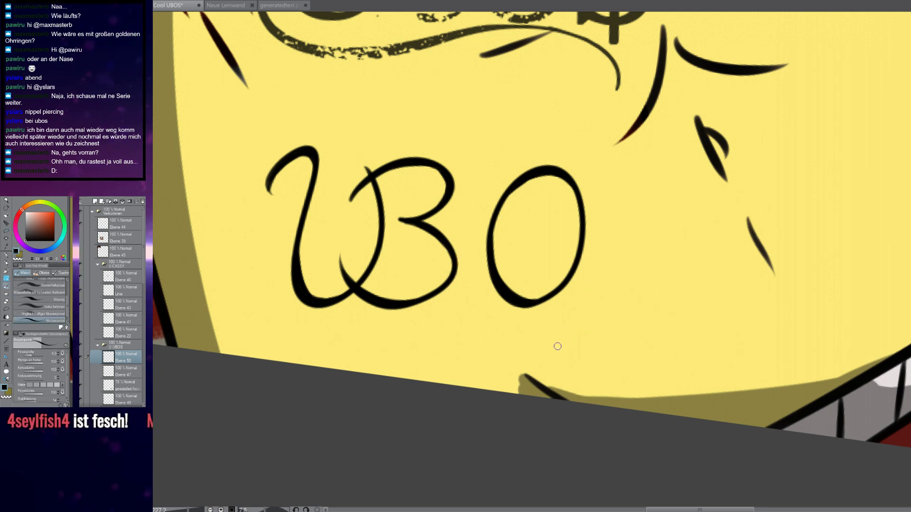
key(m)
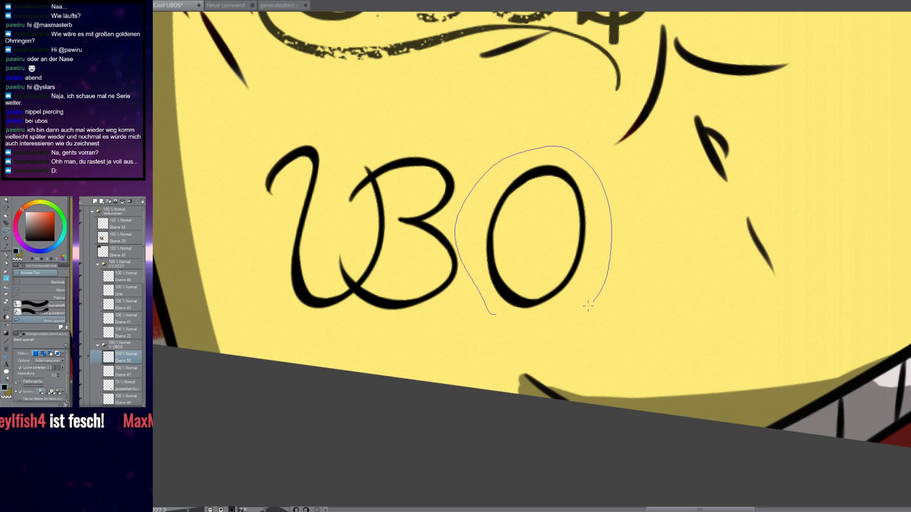
drag(493, 313, 507, 331)
key(b)
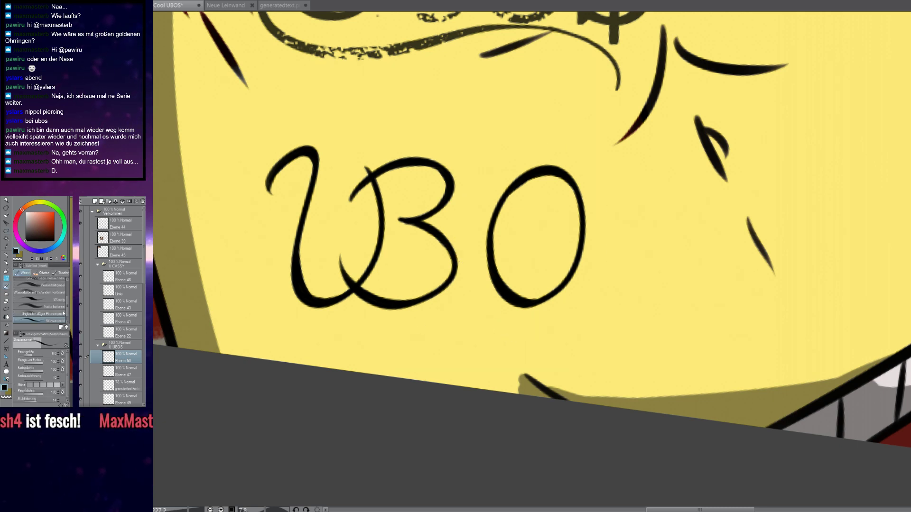
Select the letter O with an elliptical selection, move it against the B, tilt it slightly and deselect
key(m)
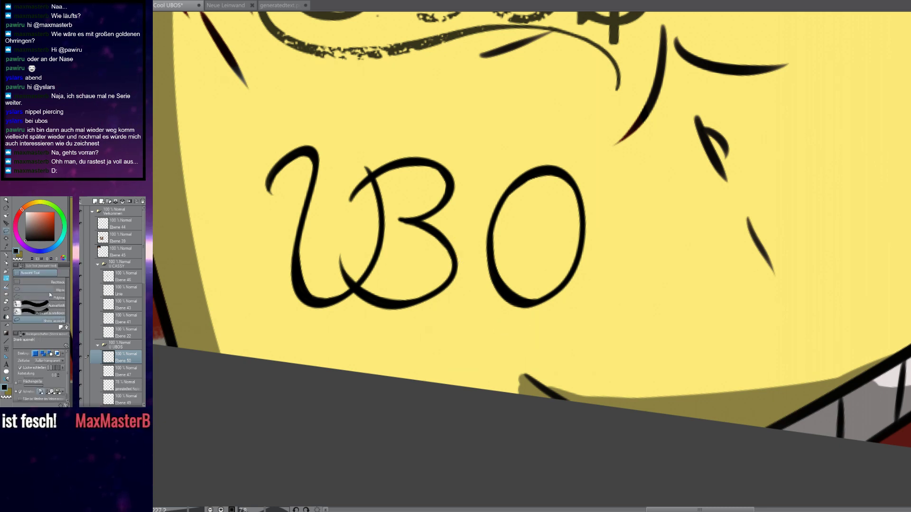
click(50, 289)
mouse_move(476, 144)
mouse_down()
mouse_move(606, 344)
mouse_move(602, 338)
mouse_up()
key(b)
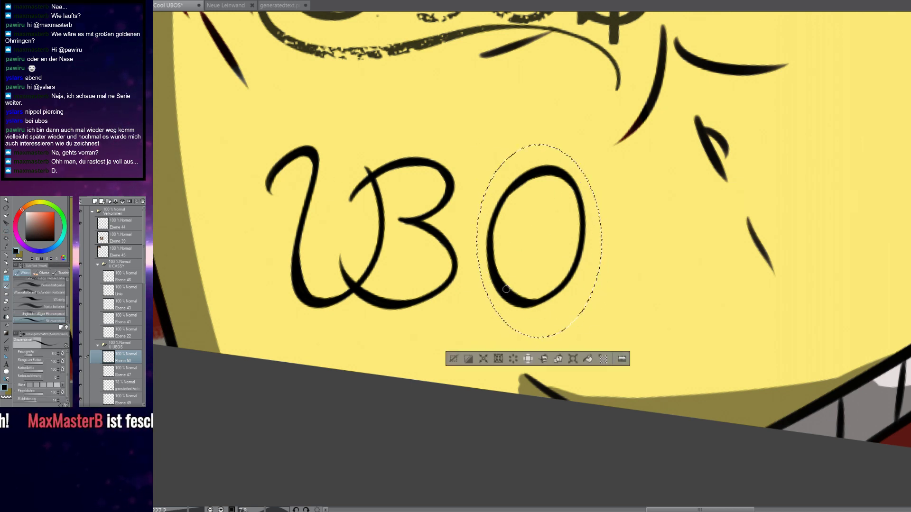
key(ctrl+t)
drag(537, 244, 506, 241)
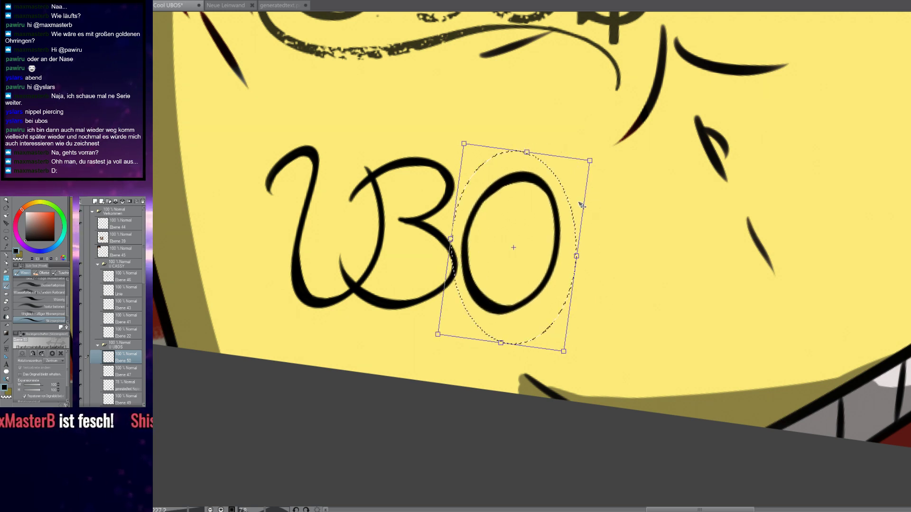
mouse_move(590, 205)
mouse_down()
mouse_move(596, 193)
mouse_move(581, 199)
mouse_up()
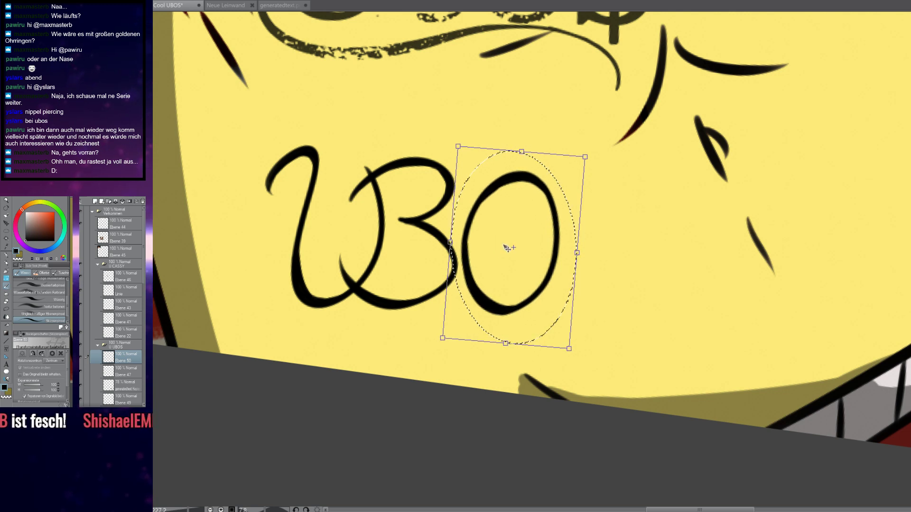
drag(503, 247, 498, 249)
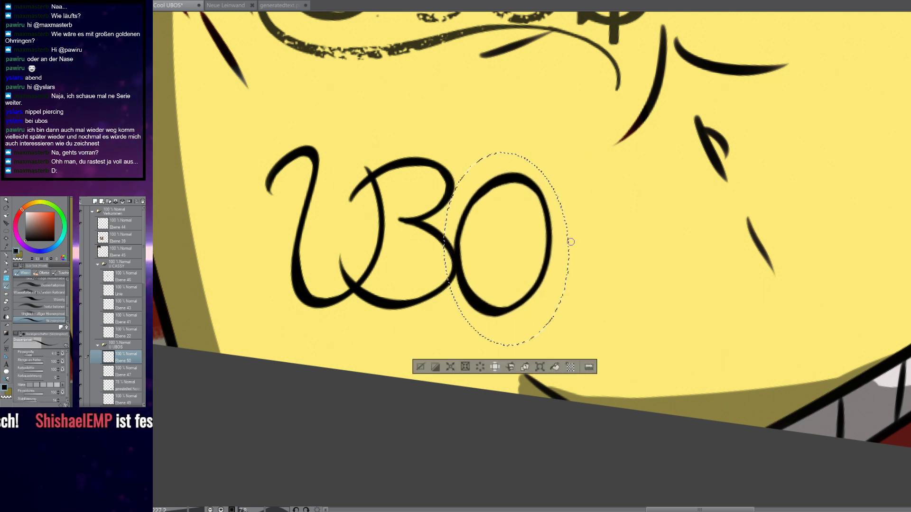
scroll(567, 239, down, 3)
key(Return)
scroll(587, 241, down, 4)
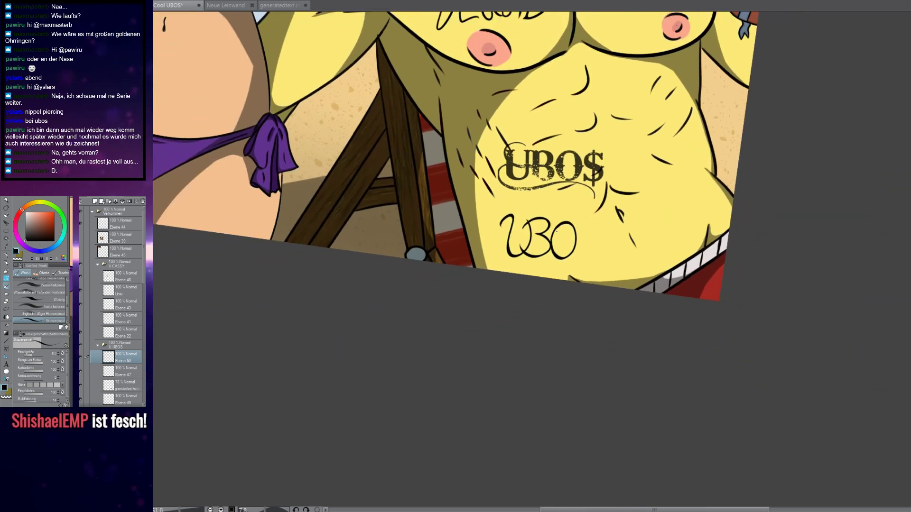
Try several freehand letter S strokes in the empty space beside the O
scroll(681, 278, up, 6)
scroll(650, 234, up, 3)
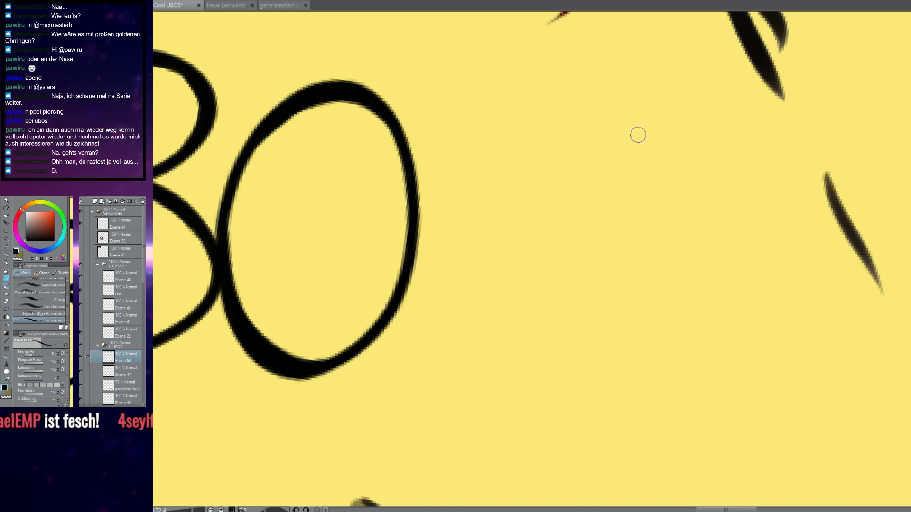
mouse_move(684, 139)
mouse_down()
mouse_move(708, 344)
mouse_move(484, 336)
mouse_up()
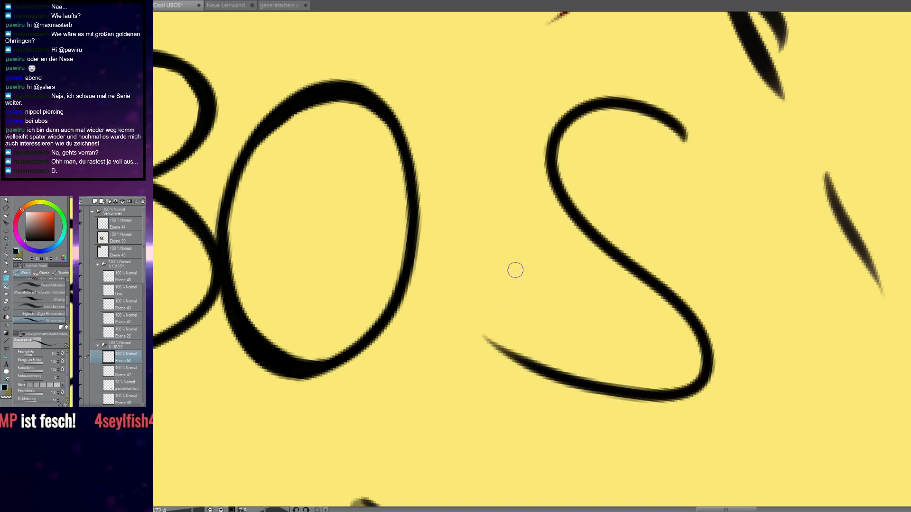
key(ctrl+z)
mouse_move(714, 159)
mouse_down()
mouse_move(683, 130)
mouse_move(605, 222)
mouse_move(719, 362)
mouse_move(479, 295)
mouse_up()
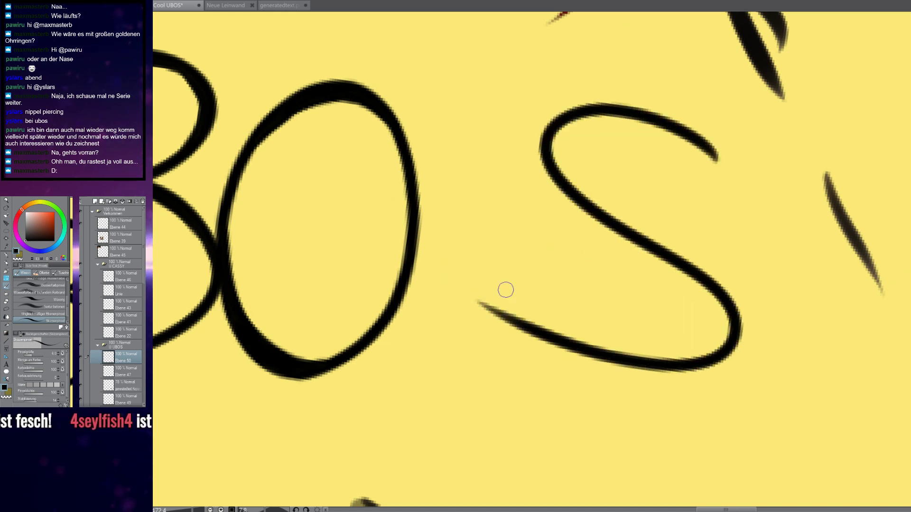
key(ctrl+z)
mouse_move(706, 173)
mouse_down()
mouse_move(609, 263)
mouse_move(705, 394)
mouse_move(476, 329)
mouse_up()
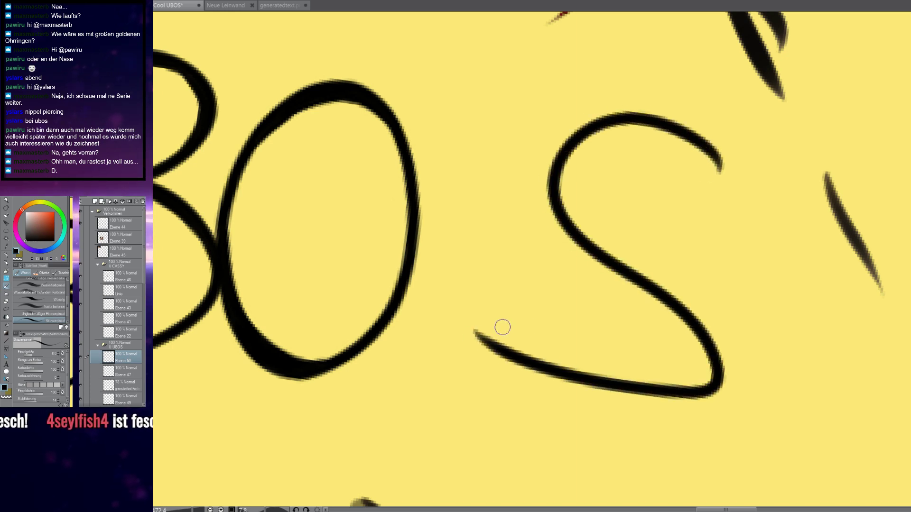
key(ctrl+z)
Draw a flowing freehand letter S beside the O and thicken its lower bend with the inking brush
mouse_move(707, 141)
mouse_down()
mouse_move(537, 169)
mouse_move(485, 331)
mouse_move(448, 325)
mouse_move(510, 157)
mouse_up()
scroll(518, 375, up, 3)
drag(413, 326, 561, 269)
scroll(418, 332, up, 1)
mouse_move(426, 348)
mouse_down()
mouse_move(373, 307)
mouse_move(447, 196)
mouse_up()
mouse_move(412, 331)
mouse_down()
mouse_move(393, 290)
mouse_move(502, 173)
mouse_move(385, 333)
mouse_move(478, 184)
mouse_move(437, 231)
mouse_move(469, 192)
mouse_move(593, 124)
mouse_move(532, 147)
mouse_move(625, 118)
mouse_up()
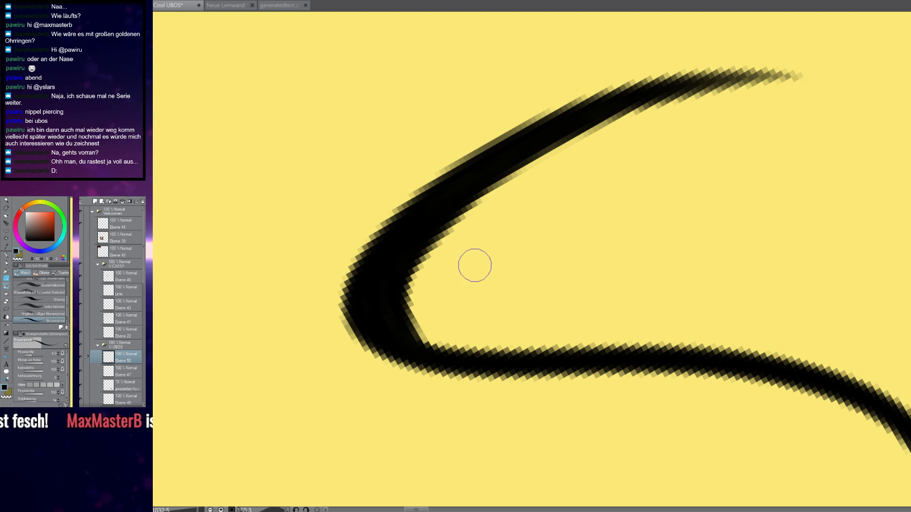
drag(404, 311, 414, 332)
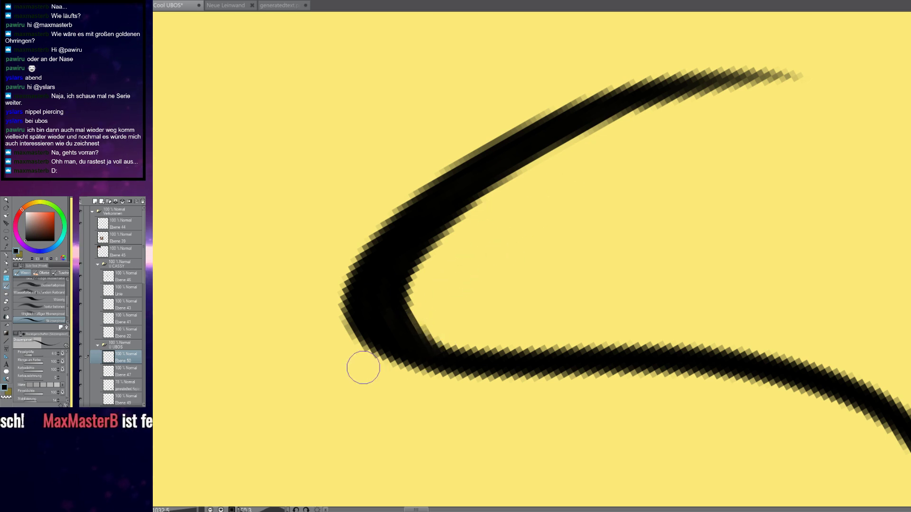
key(shift+space)
mouse_move(346, 375)
mouse_down()
mouse_move(365, 238)
mouse_move(453, 165)
mouse_move(455, 178)
mouse_move(468, 132)
mouse_move(445, 196)
mouse_move(464, 137)
mouse_move(440, 277)
mouse_up()
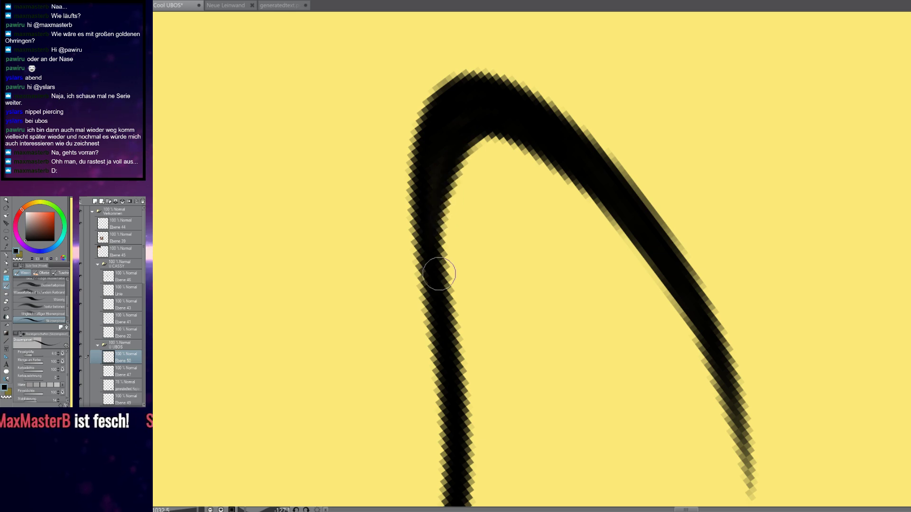
drag(475, 131, 490, 127)
scroll(479, 212, down, 5)
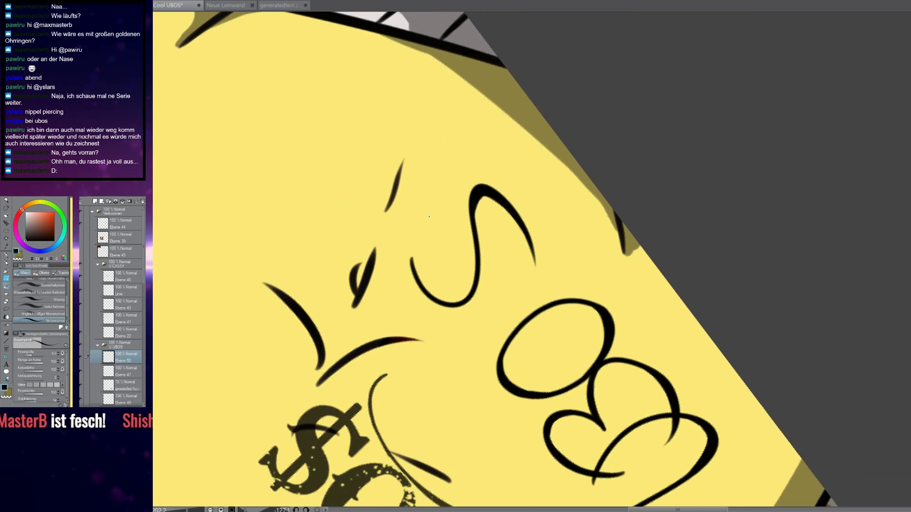
Round off the inner edge of the S's lower bend where it meets the diagonal stroke
key(shift+space)
mouse_move(393, 284)
mouse_down()
mouse_move(517, 119)
mouse_move(544, 119)
mouse_move(619, 241)
mouse_up()
scroll(571, 346, up, 5)
scroll(654, 290, up, 3)
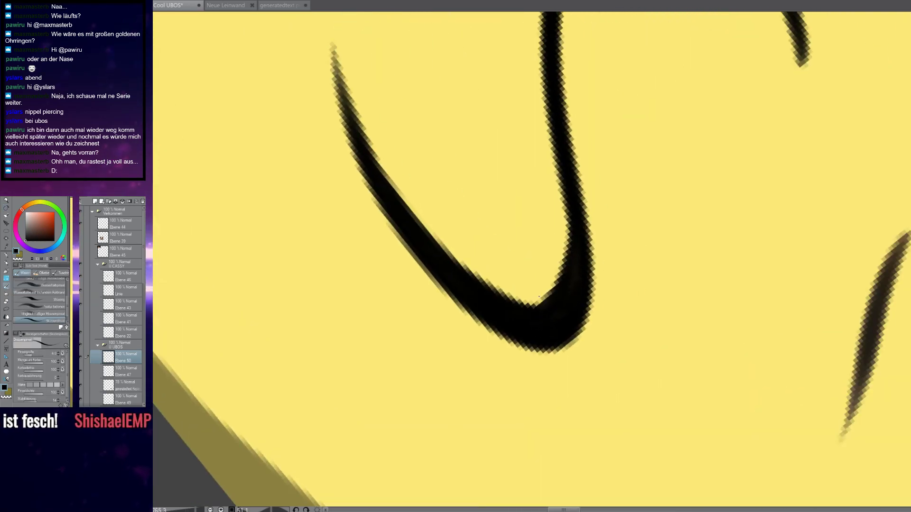
mouse_move(529, 315)
mouse_down()
mouse_move(581, 263)
mouse_move(576, 272)
mouse_move(593, 205)
mouse_up()
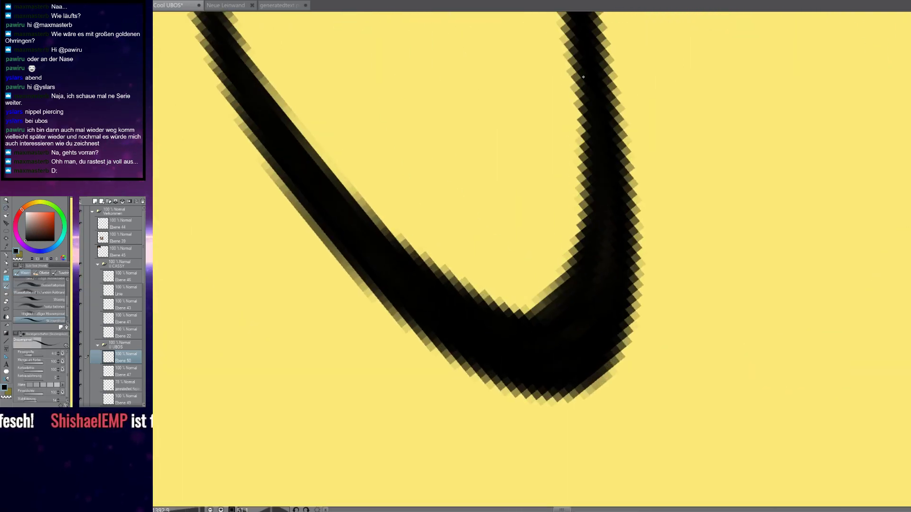
scroll(567, 273, down, 2)
scroll(527, 175, down, 3)
Thicken the S's upper bend to match the lower one and smooth its inner and outer edges
scroll(523, 176, up, 6)
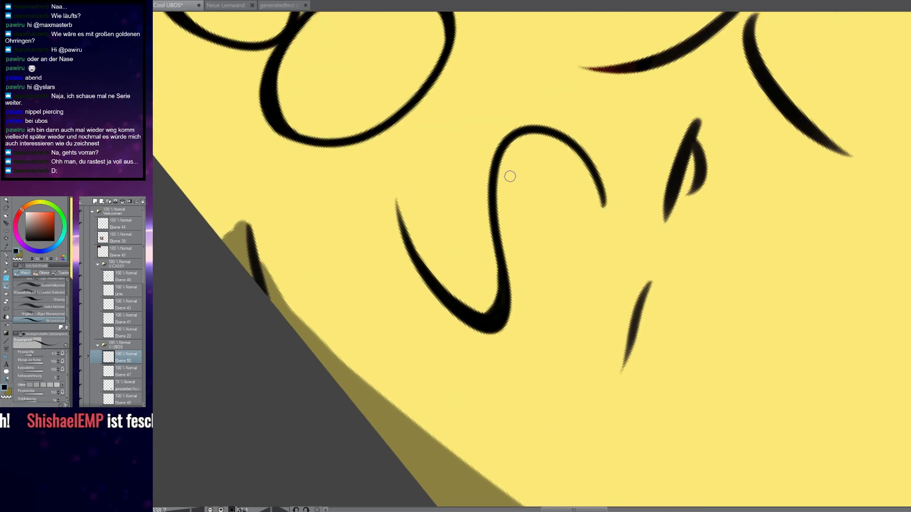
mouse_move(406, 343)
mouse_down()
mouse_move(429, 223)
mouse_move(634, 94)
mouse_move(662, 116)
mouse_move(761, 151)
mouse_move(645, 125)
mouse_move(428, 321)
mouse_move(544, 178)
mouse_move(448, 256)
mouse_move(441, 326)
mouse_move(461, 245)
mouse_move(404, 434)
mouse_move(435, 295)
mouse_move(403, 331)
mouse_move(496, 166)
mouse_move(430, 256)
mouse_move(641, 112)
mouse_move(515, 164)
mouse_move(684, 120)
mouse_move(595, 139)
mouse_move(765, 167)
mouse_up()
scroll(750, 166, down, 8)
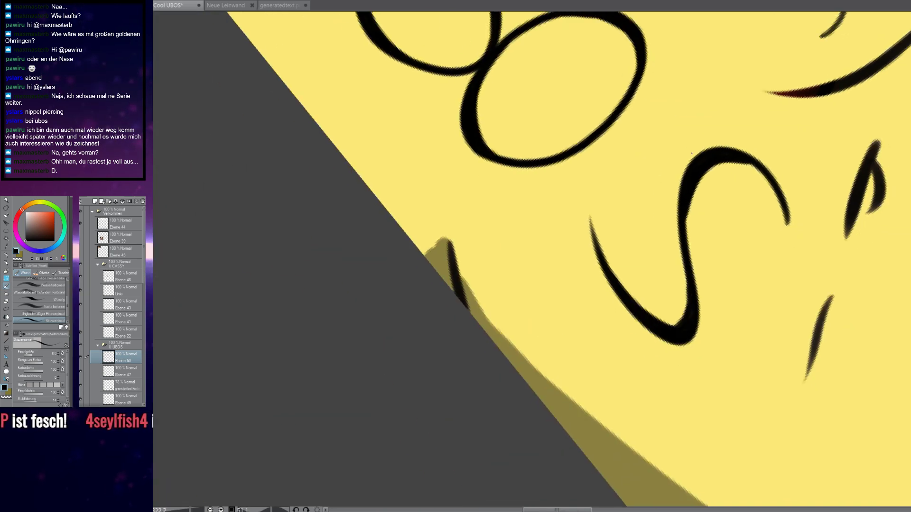
scroll(743, 157, up, 12)
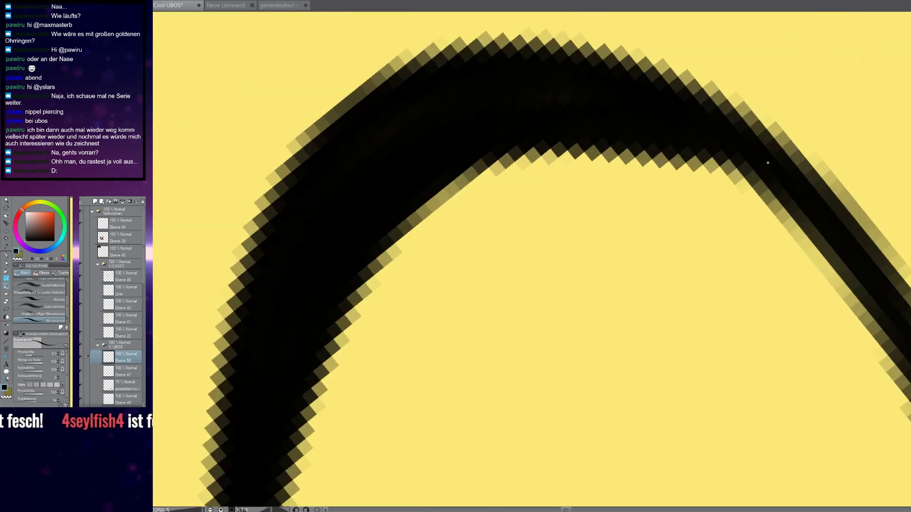
mouse_move(736, 167)
mouse_down()
mouse_move(728, 163)
mouse_move(813, 214)
mouse_move(721, 149)
mouse_move(609, 140)
mouse_up()
drag(493, 277, 633, 46)
mouse_move(504, 36)
mouse_down()
mouse_move(414, 267)
mouse_move(441, 154)
mouse_move(396, 395)
mouse_move(406, 292)
mouse_move(400, 430)
mouse_up()
mouse_move(396, 367)
mouse_down()
mouse_move(404, 213)
mouse_move(418, 450)
mouse_up()
Draw a short, solid slanted block just above the S's upper curve as the top of the dollar-sign bar
scroll(413, 380, down, 7)
key(shift+space)
mouse_move(335, 292)
mouse_down()
mouse_move(340, 320)
mouse_move(412, 421)
mouse_up()
drag(522, 372, 526, 263)
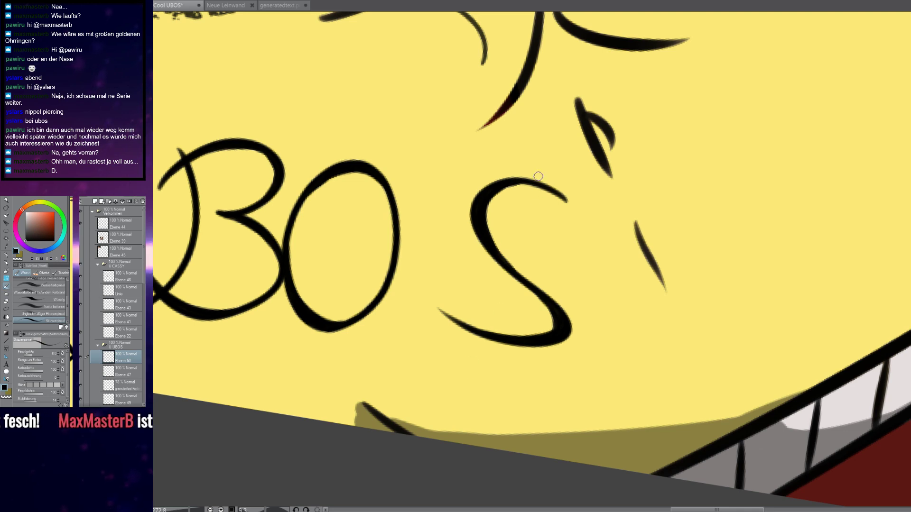
scroll(514, 176, up, 8)
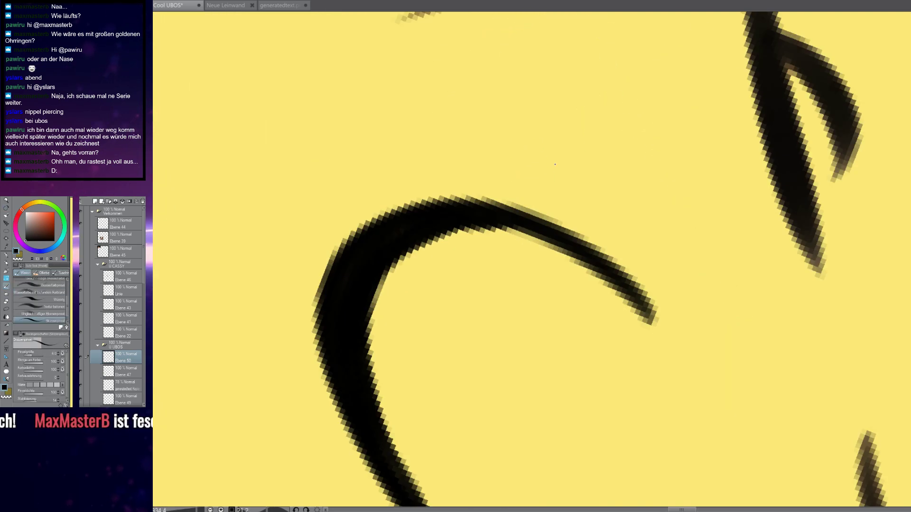
drag(496, 167, 541, 188)
mouse_move(500, 160)
mouse_down()
mouse_move(523, 99)
mouse_move(565, 124)
mouse_move(534, 190)
mouse_move(549, 126)
mouse_move(531, 142)
mouse_move(523, 125)
mouse_move(537, 140)
mouse_up()
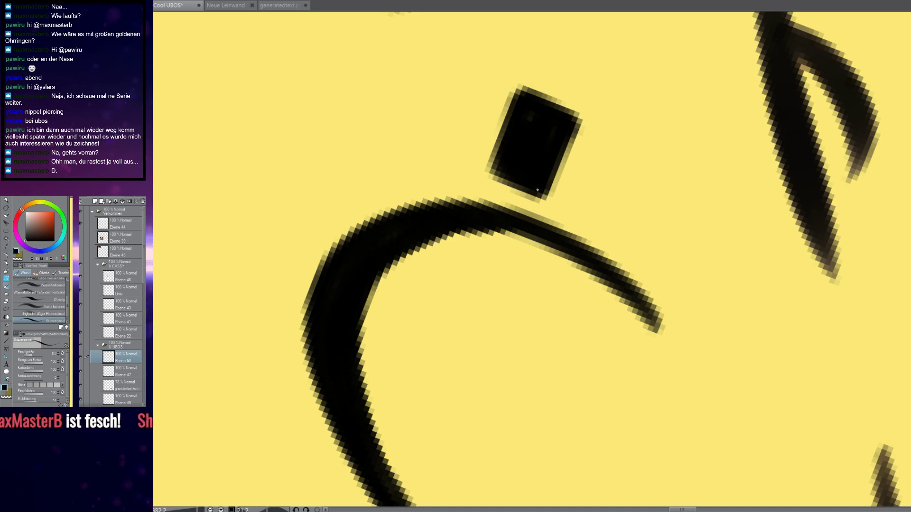
Undo the last strokes that widened the block above the S and fill it in as a narrower bar
scroll(546, 193, down, 8)
scroll(544, 188, up, 7)
key(ctrl+z)
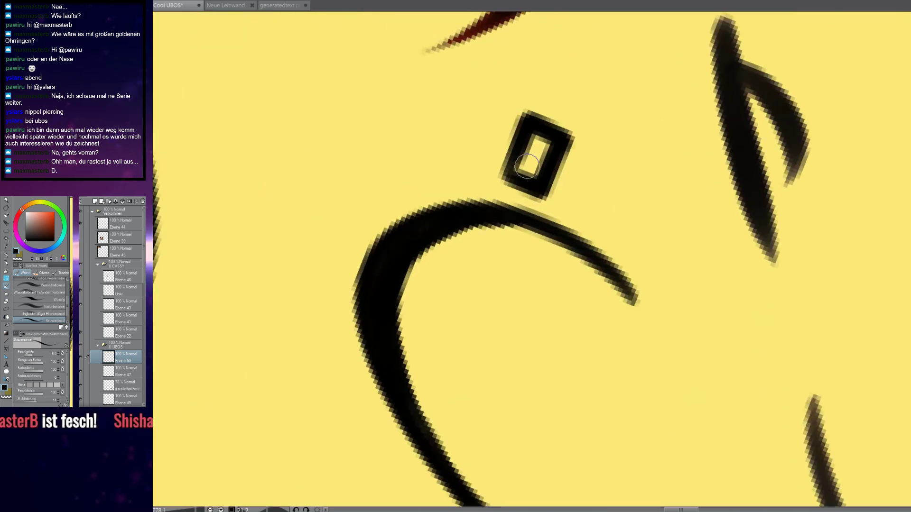
key(ctrl+z)
key(ctrl+z)
mouse_move(516, 175)
mouse_down()
mouse_move(530, 118)
mouse_move(554, 125)
mouse_move(520, 181)
mouse_up()
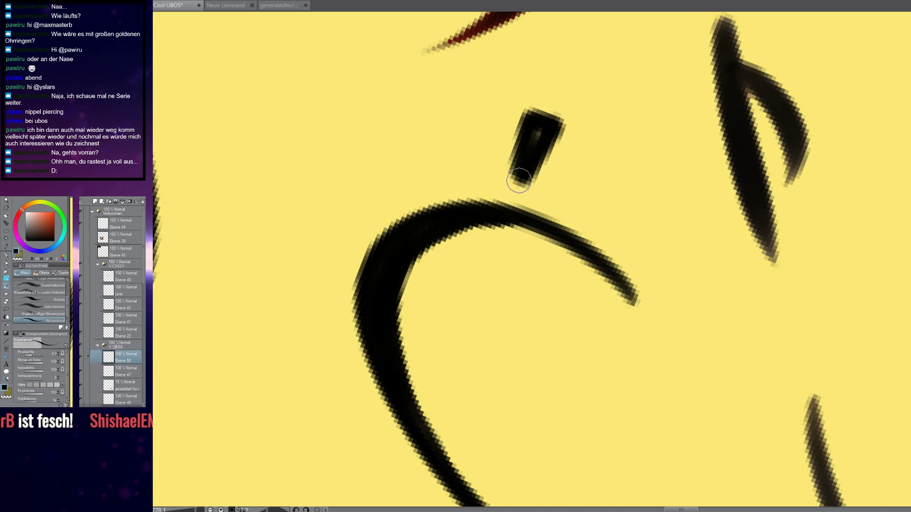
drag(528, 147, 533, 170)
Continue the dollar sign's slanted bar as solid segments inside the S's upper and lower bends and add a curved tail below the S
drag(491, 295, 520, 172)
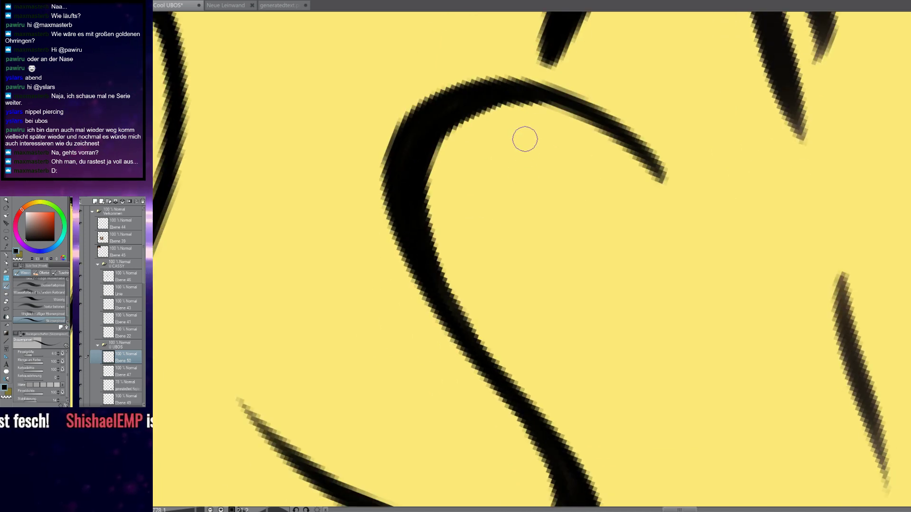
drag(524, 125, 463, 271)
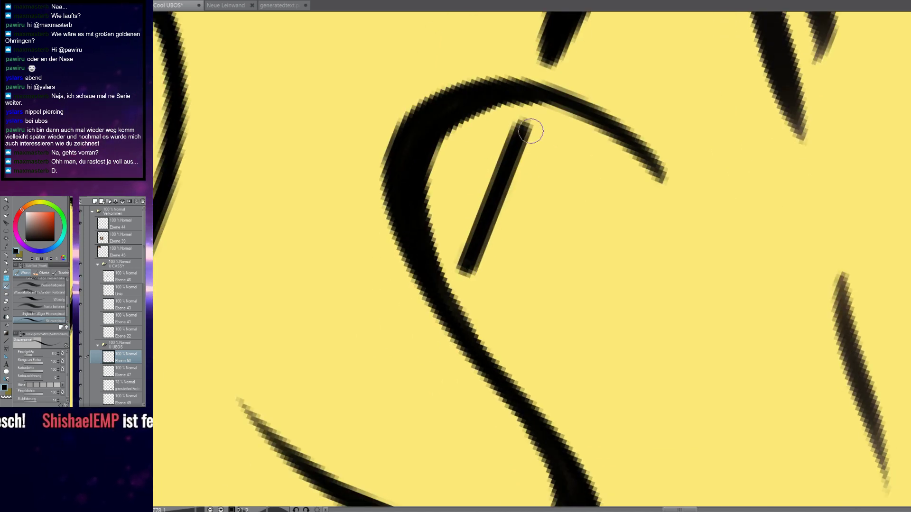
mouse_move(525, 127)
mouse_down()
mouse_move(514, 187)
mouse_move(474, 274)
mouse_up()
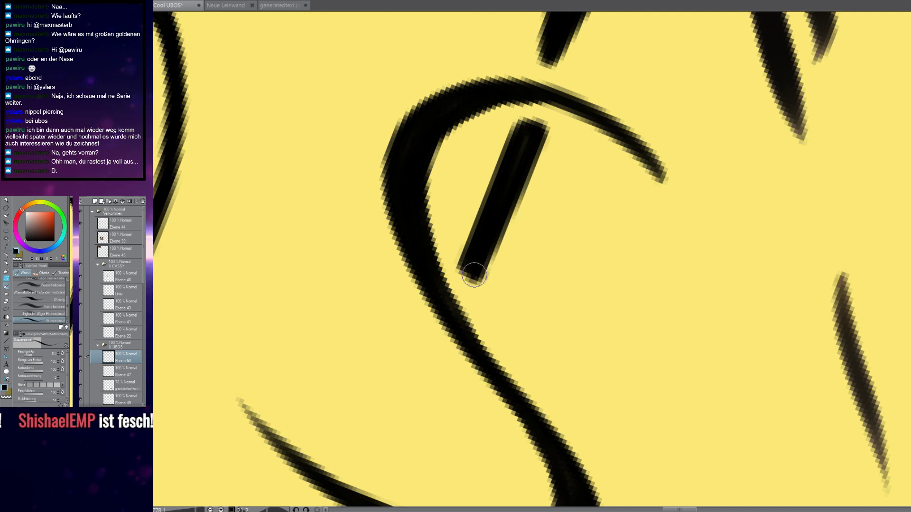
scroll(491, 196, down, 4)
mouse_move(501, 169)
mouse_down()
mouse_move(445, 294)
mouse_move(471, 285)
mouse_move(519, 165)
mouse_move(505, 166)
mouse_move(446, 294)
mouse_up()
scroll(530, 147, down, 4)
drag(531, 147, 536, 136)
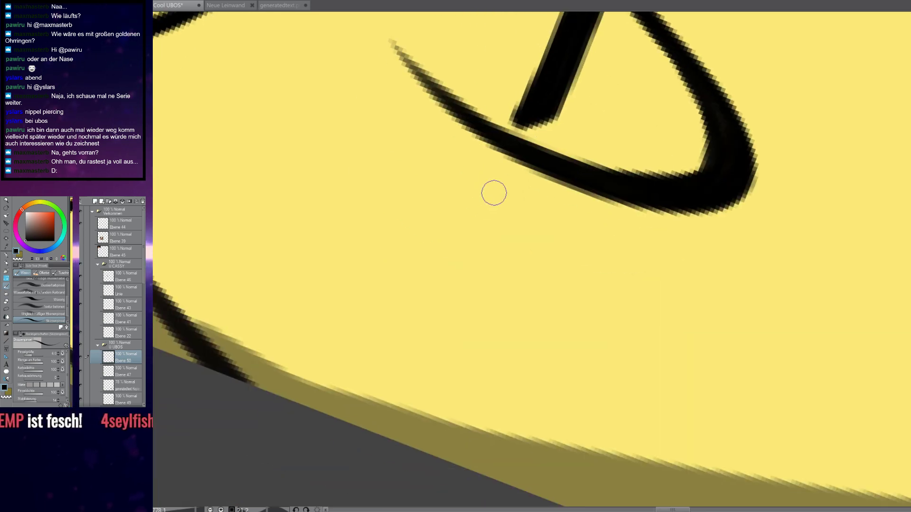
mouse_move(499, 183)
mouse_down()
mouse_move(397, 273)
mouse_move(489, 218)
mouse_move(503, 176)
mouse_up()
scroll(504, 176, down, 4)
scroll(516, 199, down, 1)
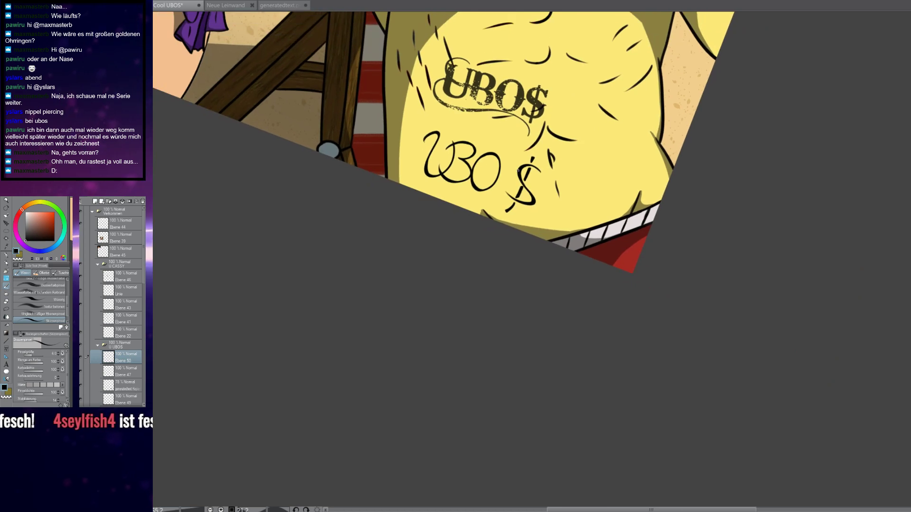
Draw a second, parallel bar beside the first one, with solid segments below the S and inside its lower bend
scroll(528, 180, up, 4)
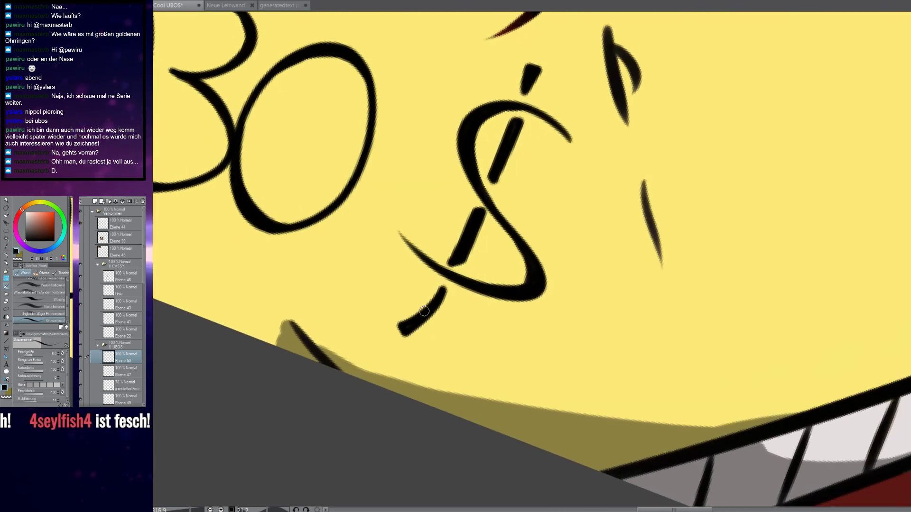
scroll(446, 333, up, 2)
mouse_move(411, 335)
mouse_down()
mouse_move(417, 342)
mouse_move(484, 230)
mouse_move(494, 244)
mouse_move(434, 349)
mouse_move(436, 334)
mouse_up()
drag(464, 295, 356, 482)
mouse_move(431, 341)
mouse_down()
mouse_move(483, 235)
mouse_move(468, 301)
mouse_move(439, 336)
mouse_up()
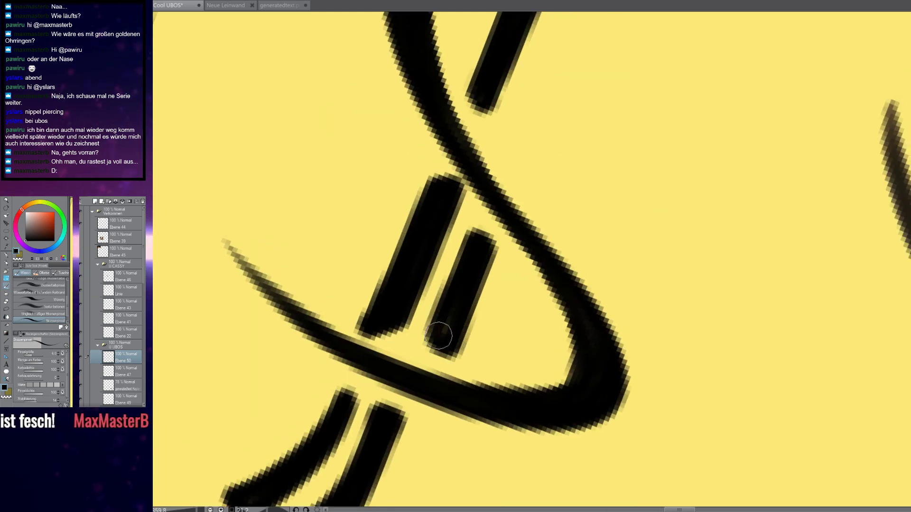
Extend the second bar with a solid segment inside the S's upper bend and a short block above the S
mouse_move(524, 105)
mouse_down()
mouse_move(402, 357)
mouse_move(470, 211)
mouse_move(476, 248)
mouse_move(405, 418)
mouse_move(396, 385)
mouse_move(417, 340)
mouse_up()
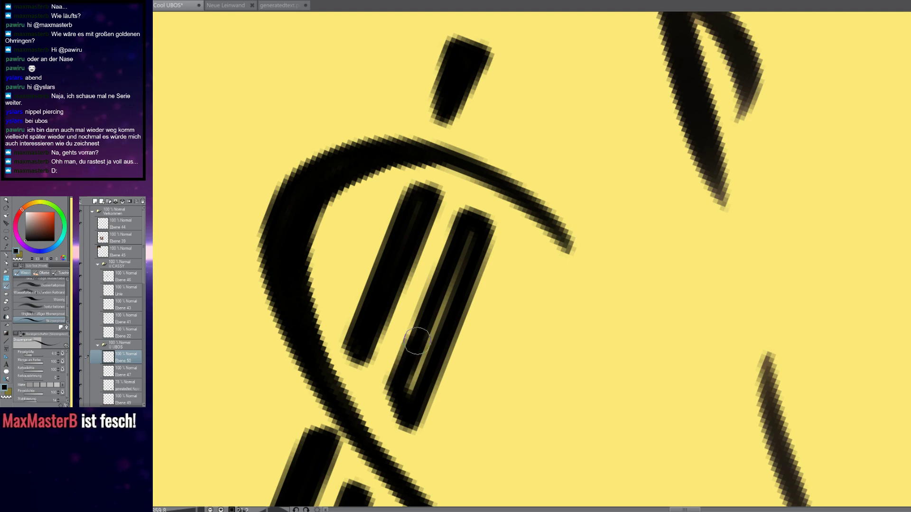
drag(409, 381, 466, 241)
drag(447, 283, 373, 446)
mouse_move(429, 299)
mouse_down()
mouse_move(465, 236)
mouse_move(435, 317)
mouse_move(462, 237)
mouse_up()
drag(483, 270, 448, 254)
scroll(447, 254, down, 4)
drag(448, 328, 527, 221)
drag(412, 228, 413, 268)
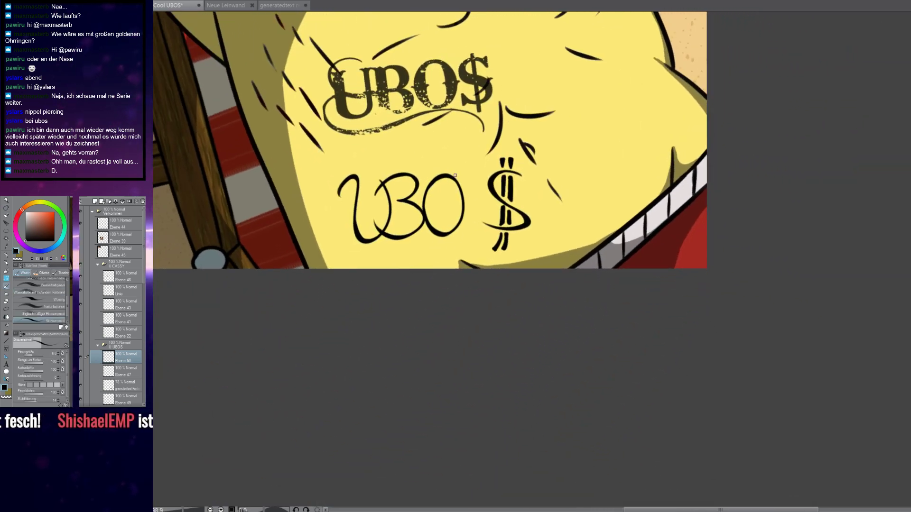
Lasso the hand-drawn dollar sign, move it close against the O, and clear the selection
scroll(453, 177, up, 4)
scroll(644, 248, down, 3)
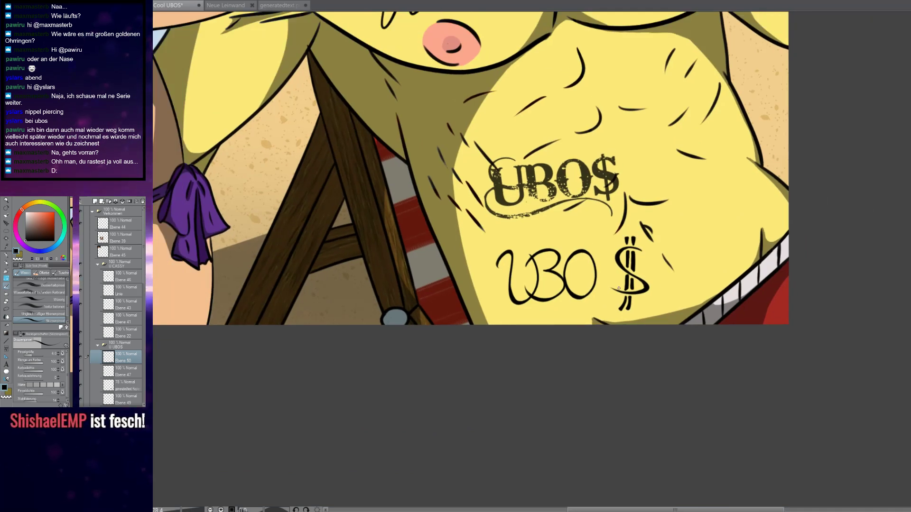
key(m)
click(60, 298)
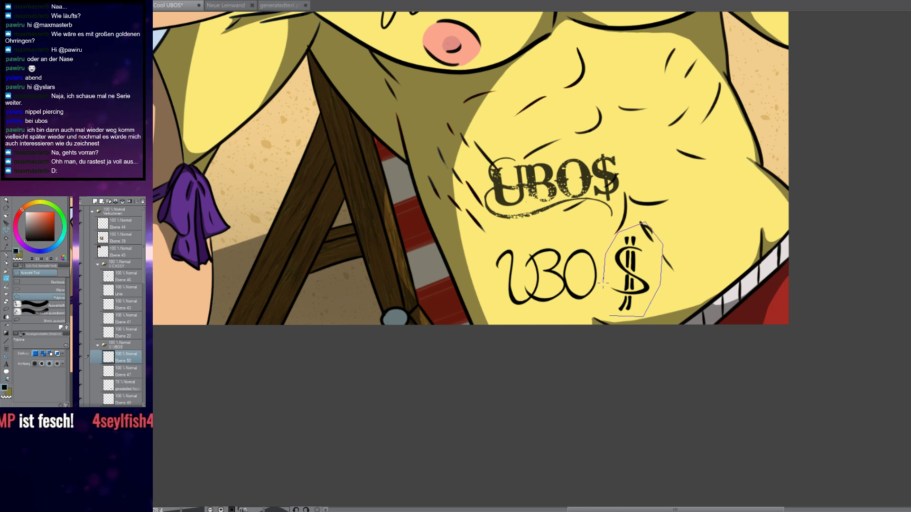
click(605, 311)
key(b)
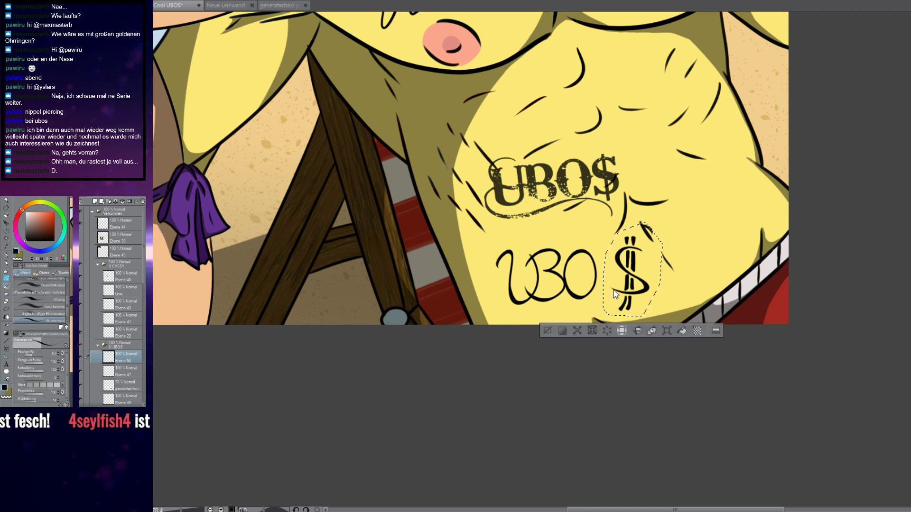
key(ctrl+t)
drag(631, 277, 610, 279)
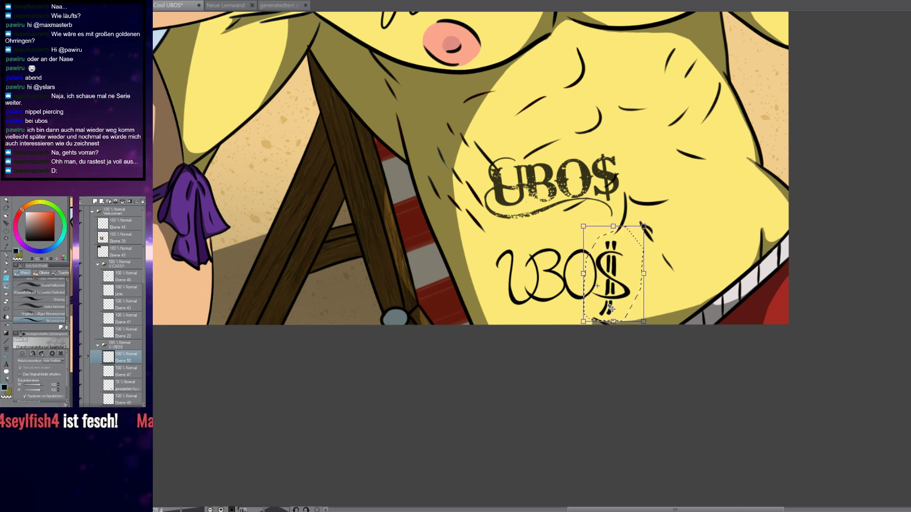
key(Return)
key(ctrl+d)
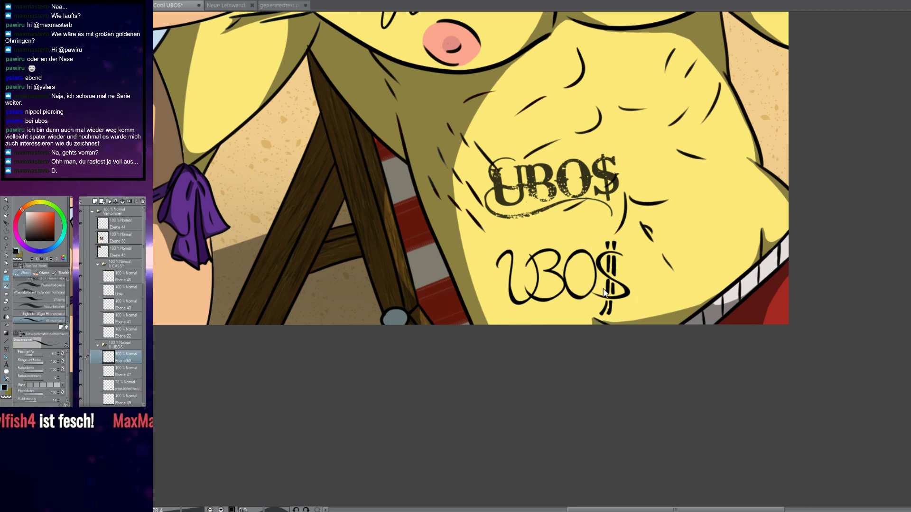
Delete the layer holding the imported UBO$ lettering, keeping only the hand-drawn version on the abdomen
scroll(603, 291, down, 5)
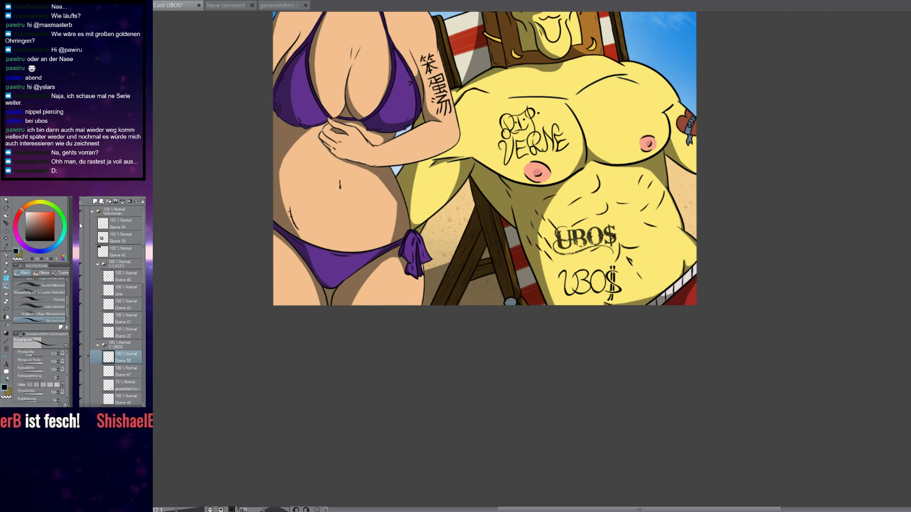
scroll(587, 230, up, 1)
scroll(92, 368, down, 2)
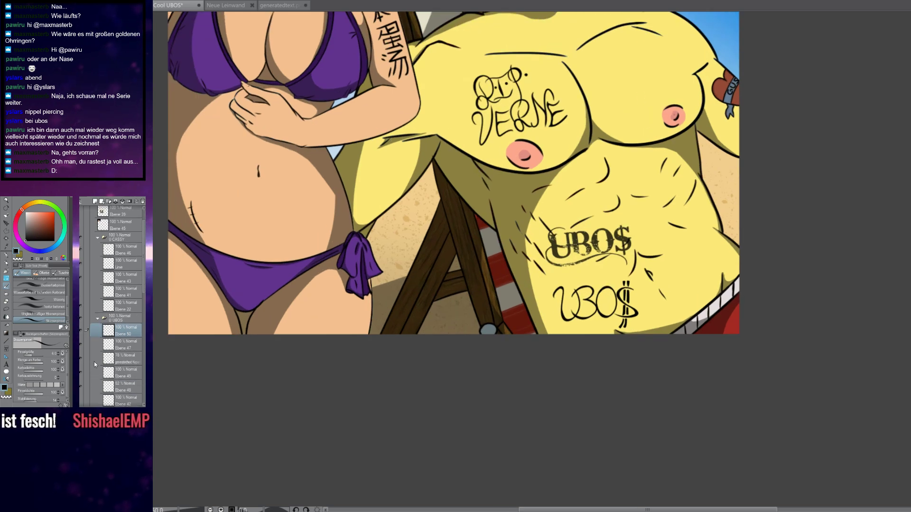
click(114, 360)
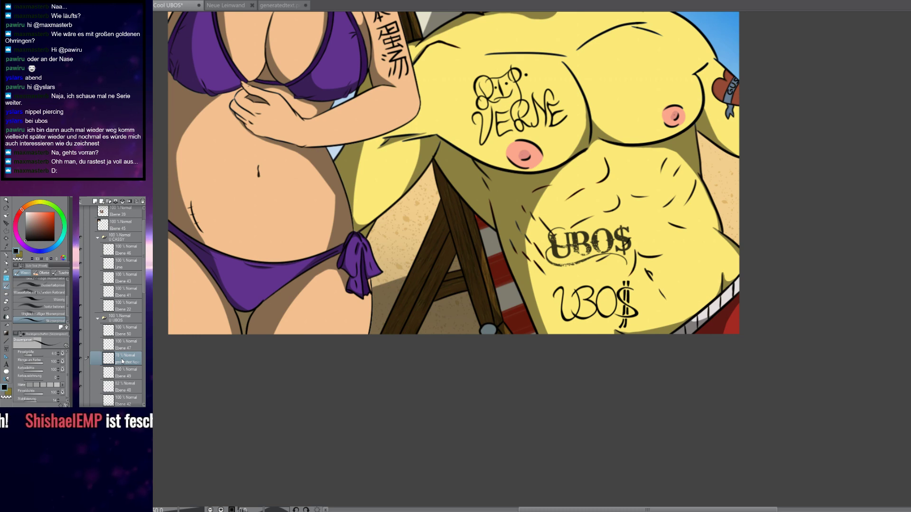
click(142, 201)
scroll(642, 257, up, 1)
scroll(696, 299, down, 3)
scroll(696, 296, down, 3)
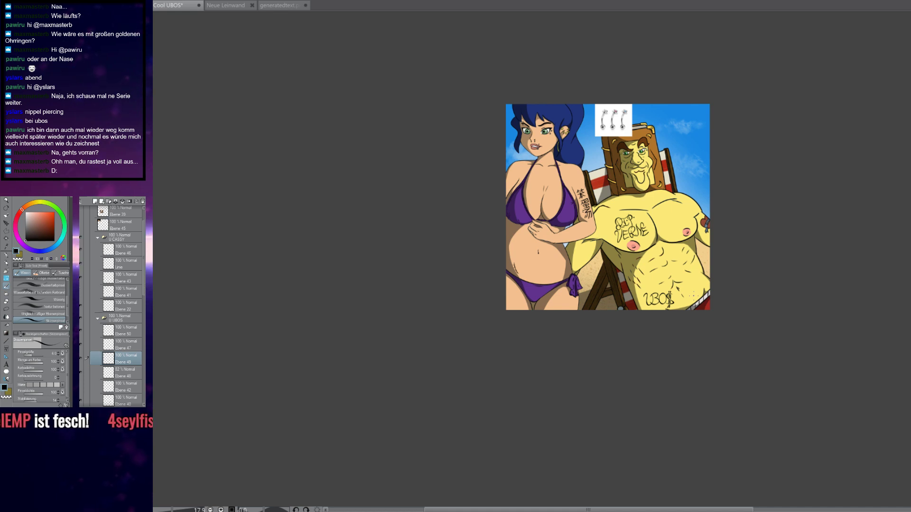
Scale the layer with the hand-drawn UBO$ lettering down to a smaller tattoo on the lower abdomen
scroll(679, 320, up, 2)
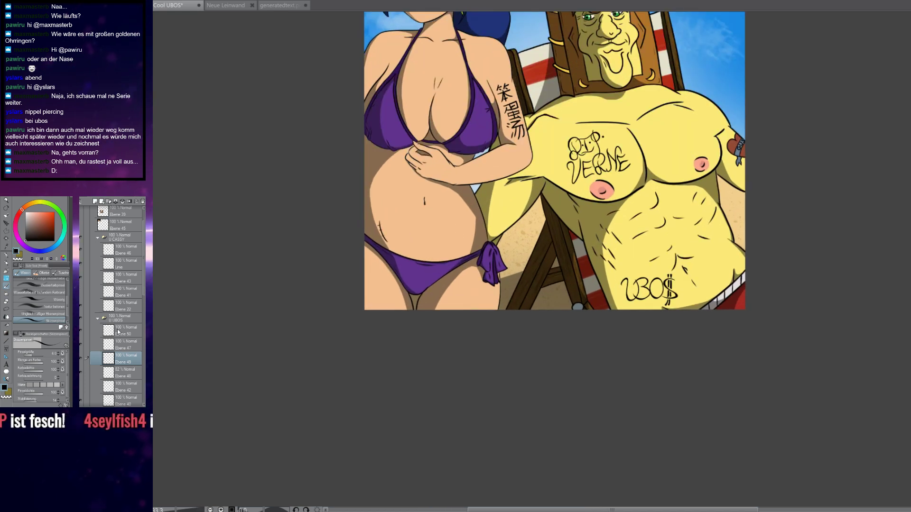
click(118, 332)
scroll(694, 306, up, 1)
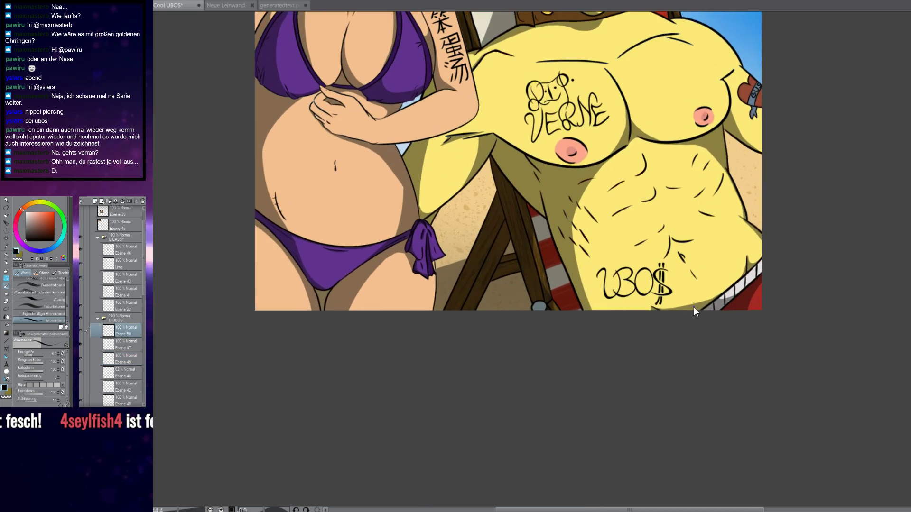
key(ctrl+t)
drag(672, 263, 658, 270)
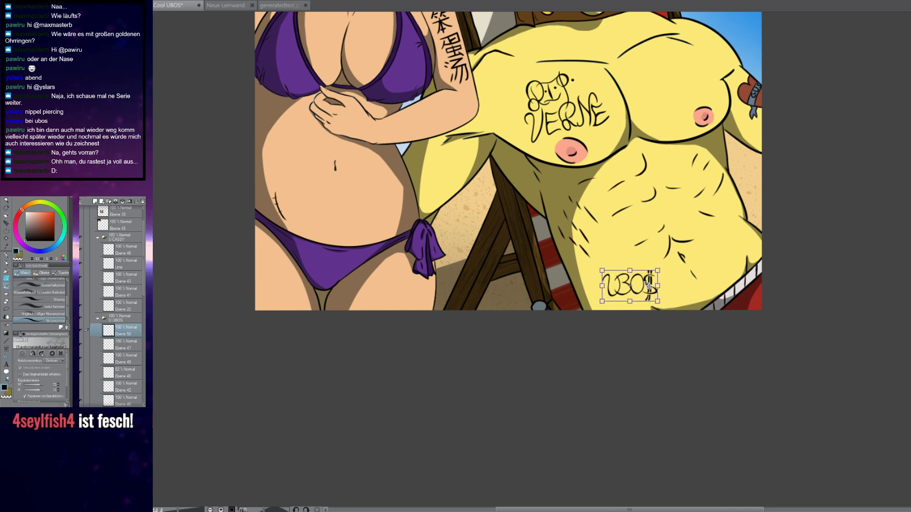
key(Return)
scroll(671, 311, down, 5)
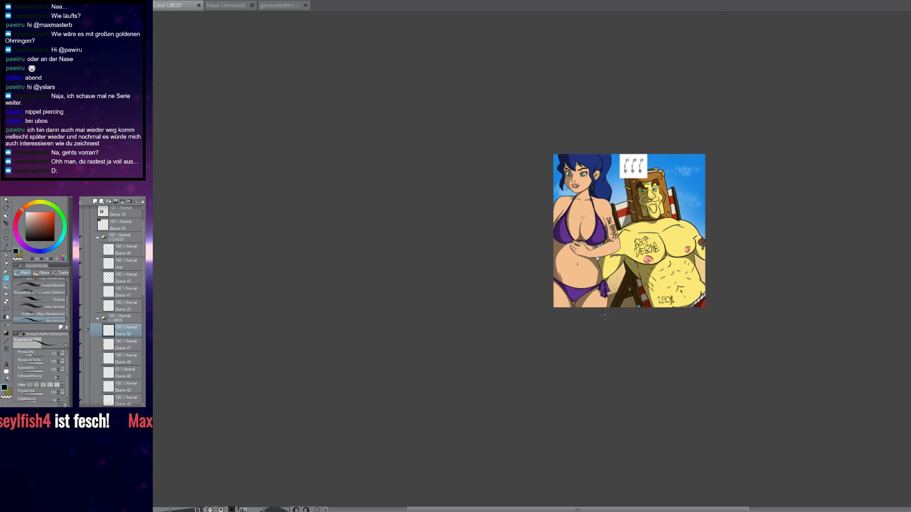
scroll(664, 243, up, 4)
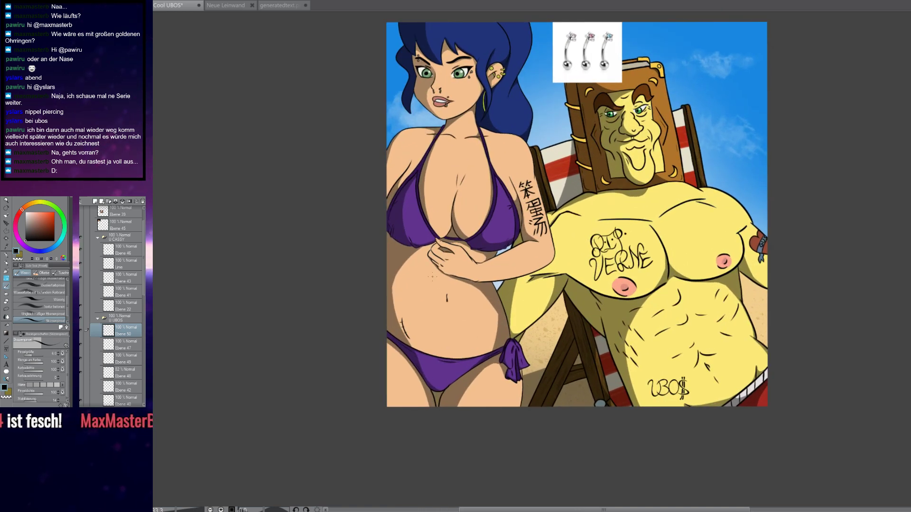
Add a new layer at the top of the blue-haired woman's layer group and set its opacity to 40%
scroll(447, 95, up, 5)
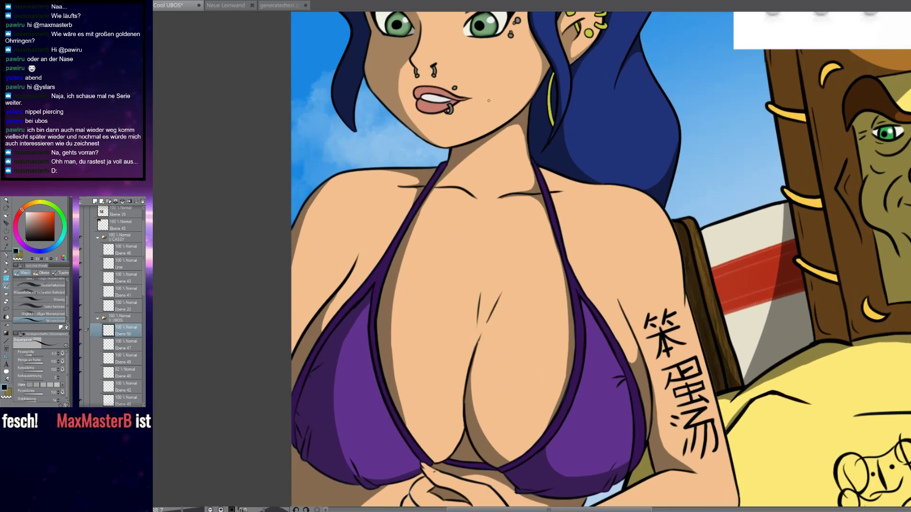
scroll(498, 163, up, 6)
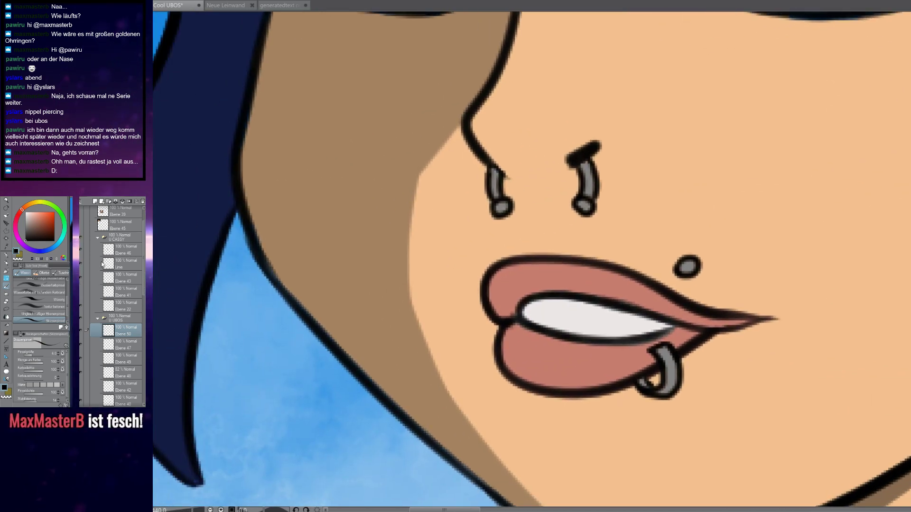
click(132, 254)
click(95, 201)
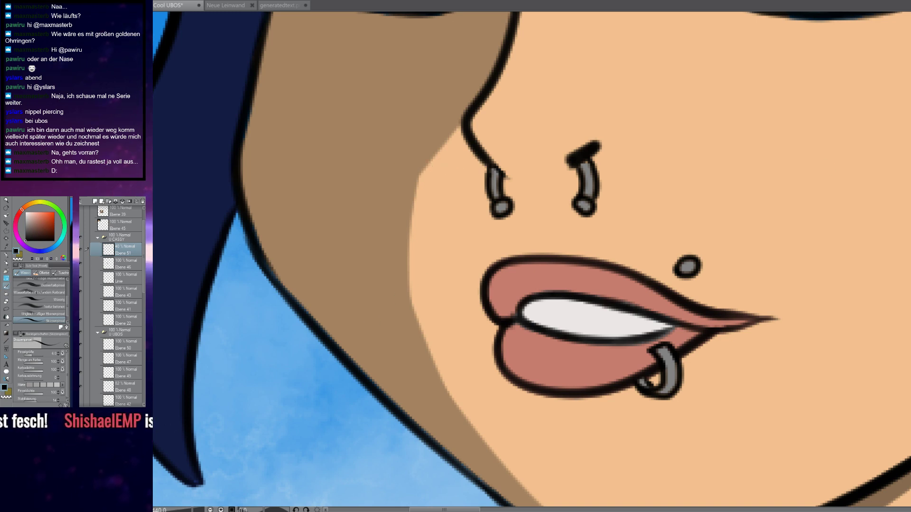
Shade the edges of the two nose piercings with semi-transparent black on the new layer
scroll(606, 151, up, 5)
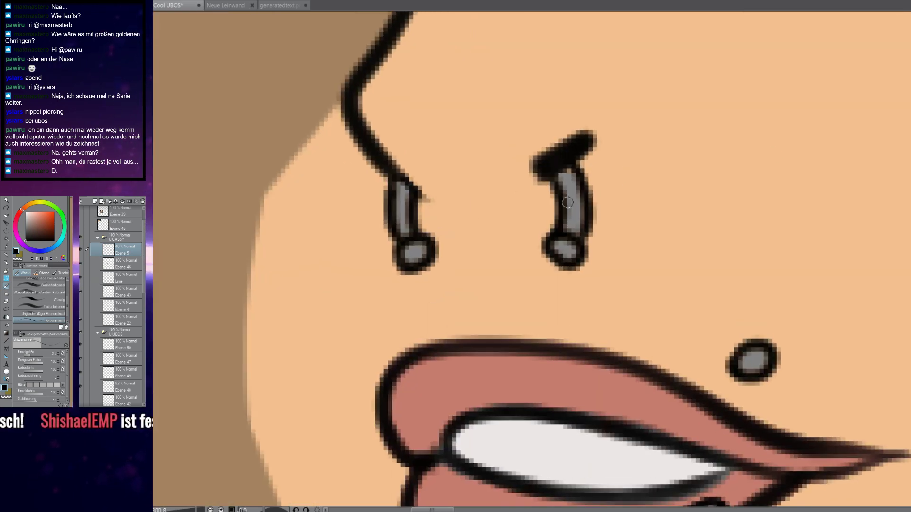
mouse_move(568, 132)
mouse_down()
mouse_move(586, 274)
mouse_move(579, 166)
mouse_move(565, 120)
mouse_up()
drag(445, 234, 661, 276)
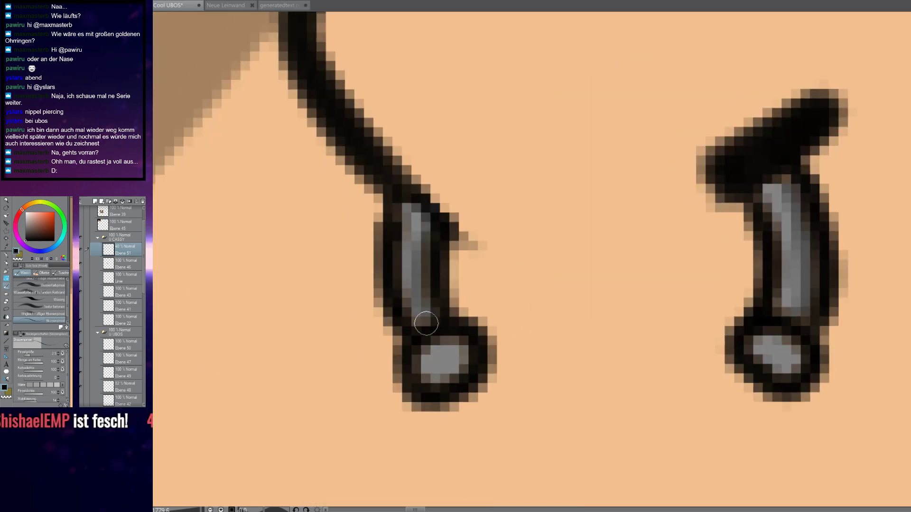
scroll(445, 266, down, 4)
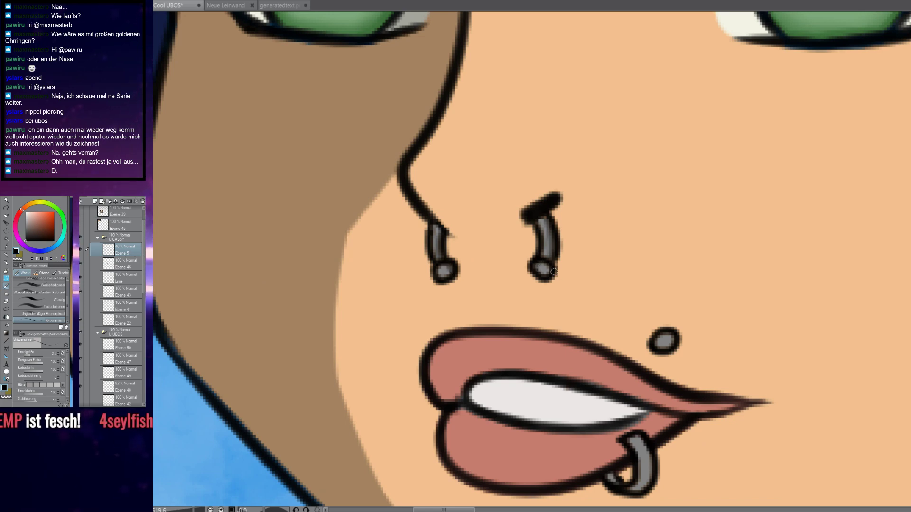
Shade the lip ring with black along its lower curve and the side of the band
drag(652, 487, 575, 352)
scroll(575, 352, up, 4)
drag(450, 317, 464, 329)
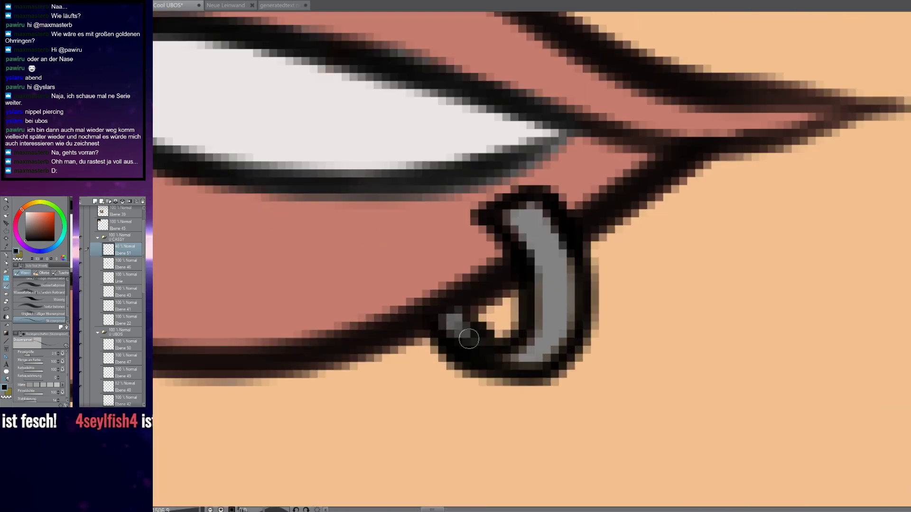
mouse_move(501, 362)
mouse_down()
mouse_move(532, 351)
mouse_move(581, 298)
mouse_move(518, 364)
mouse_move(551, 343)
mouse_move(527, 369)
mouse_move(548, 341)
mouse_move(562, 281)
mouse_up()
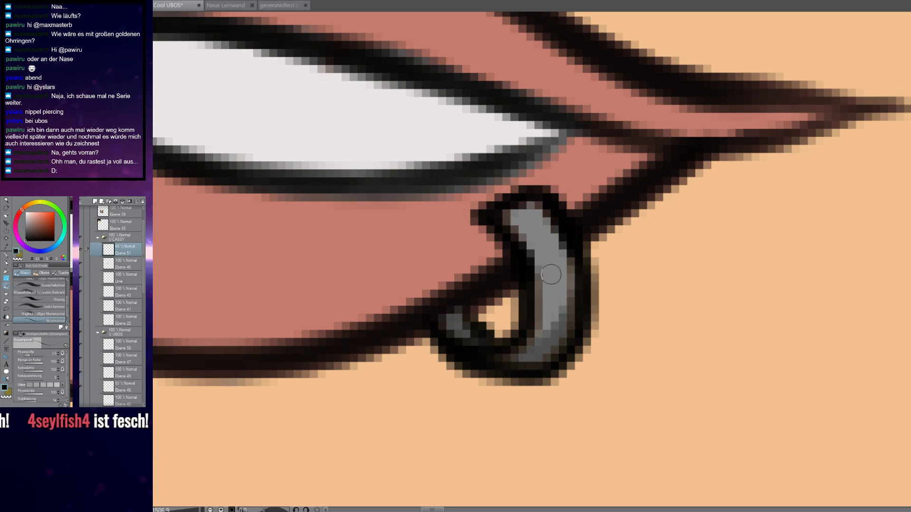
mouse_move(543, 207)
mouse_down()
mouse_move(536, 204)
mouse_move(530, 372)
mouse_up()
scroll(546, 204, down, 8)
Shade the two eyebrow piercing studs above and below the brow with semi-transparent black
scroll(439, 175, up, 10)
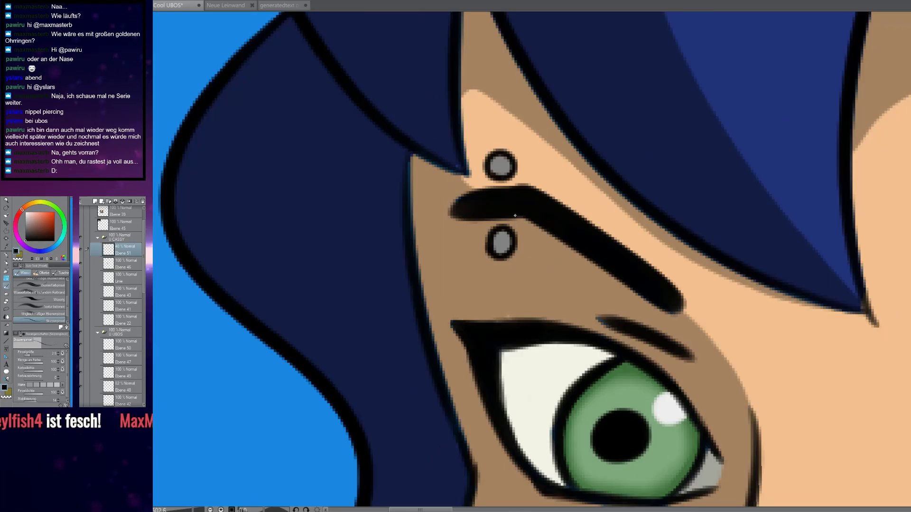
mouse_move(532, 313)
mouse_down()
mouse_move(533, 270)
mouse_move(517, 293)
mouse_move(516, 285)
mouse_move(544, 275)
mouse_up()
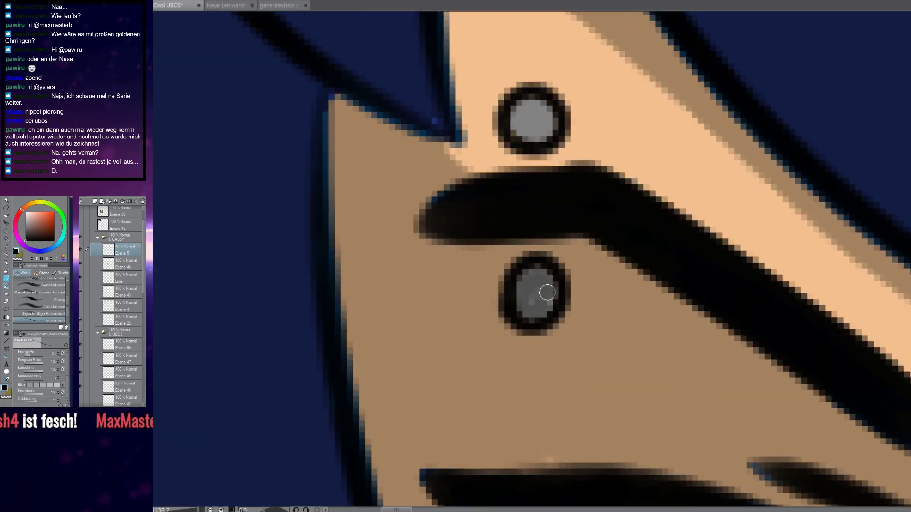
mouse_move(519, 108)
mouse_down()
mouse_move(517, 133)
mouse_move(516, 105)
mouse_move(514, 112)
mouse_move(521, 142)
mouse_move(528, 96)
mouse_up()
scroll(546, 129, down, 8)
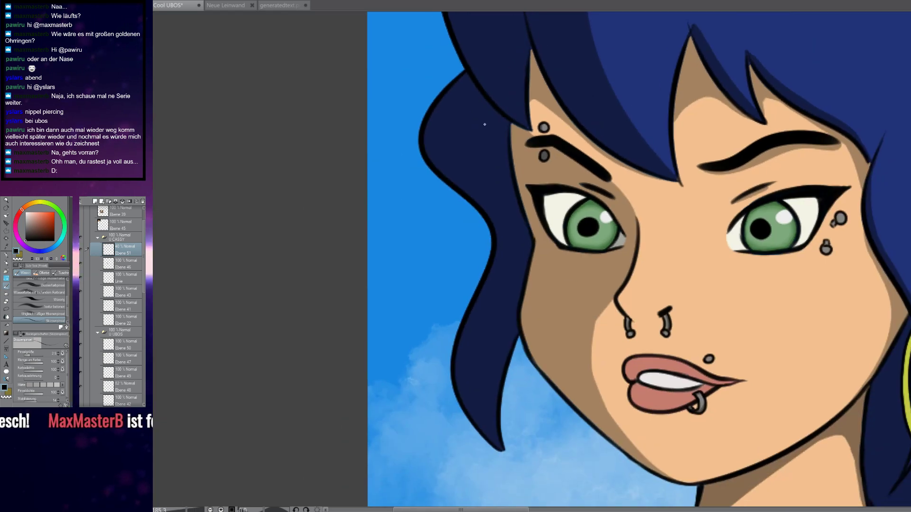
scroll(488, 124, down, 3)
scroll(612, 304, up, 8)
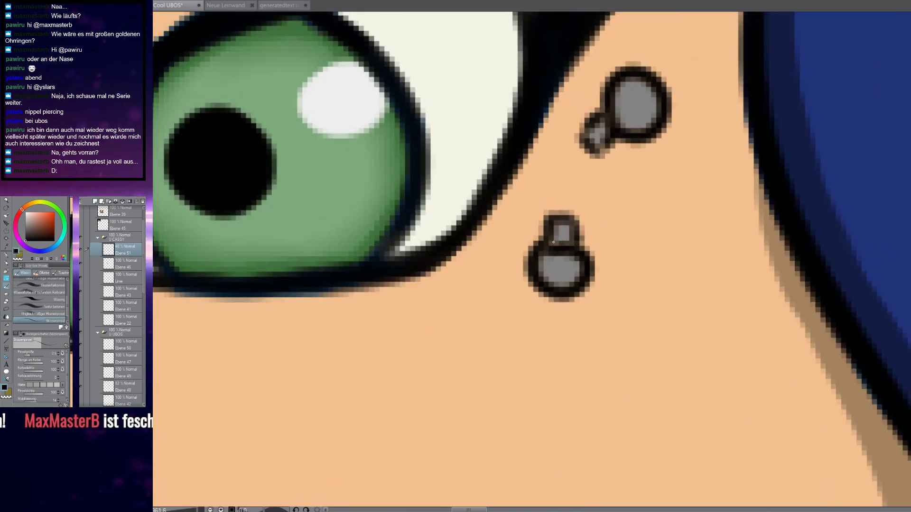
Shade the upper-left side of the woman's upper round ear stud and darken the piercing inside the ear with semi-transparent black
scroll(553, 242, up, 2)
mouse_move(533, 285)
mouse_down()
mouse_move(525, 310)
mouse_move(608, 319)
mouse_move(617, 307)
mouse_move(599, 312)
mouse_move(532, 269)
mouse_move(525, 286)
mouse_move(594, 334)
mouse_move(520, 288)
mouse_move(560, 209)
mouse_move(545, 238)
mouse_move(573, 230)
mouse_move(606, 195)
mouse_up()
mouse_move(645, 40)
mouse_down()
mouse_move(495, 228)
mouse_move(493, 162)
mouse_move(500, 182)
mouse_up()
mouse_move(559, 133)
mouse_down()
mouse_move(504, 220)
mouse_move(494, 199)
mouse_move(520, 165)
mouse_move(476, 226)
mouse_up()
drag(554, 195, 471, 196)
drag(597, 204, 511, 198)
drag(557, 177, 588, 199)
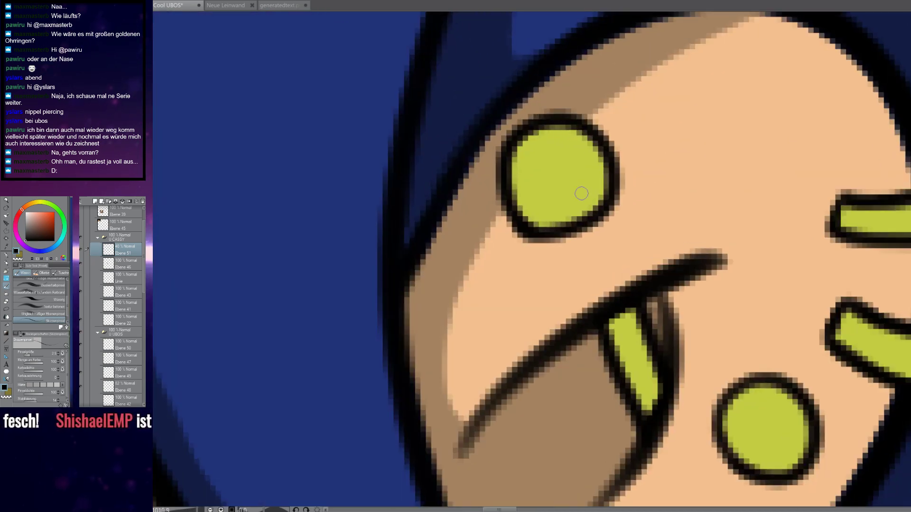
mouse_move(576, 129)
mouse_down()
mouse_move(538, 159)
mouse_move(507, 211)
mouse_move(522, 192)
mouse_move(515, 181)
mouse_move(553, 138)
mouse_move(507, 185)
mouse_move(506, 170)
mouse_move(543, 129)
mouse_move(525, 144)
mouse_up()
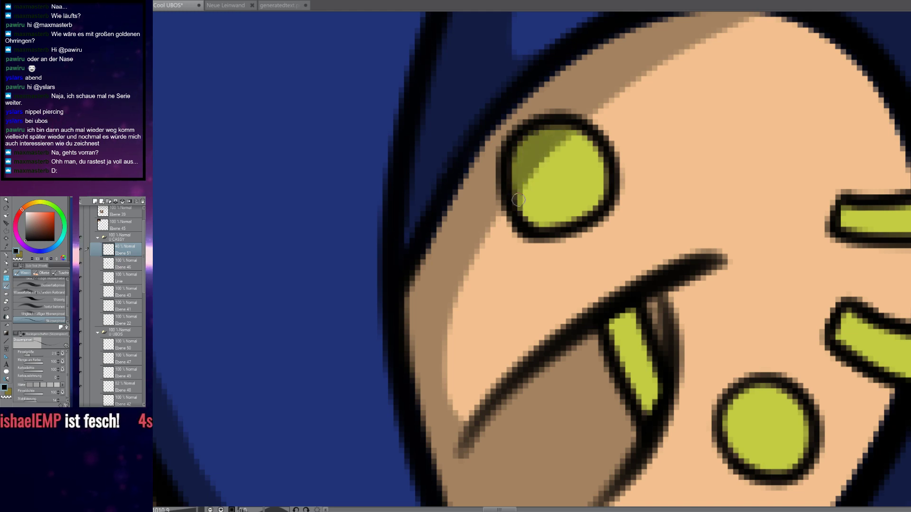
drag(575, 129, 517, 208)
drag(621, 355, 517, 254)
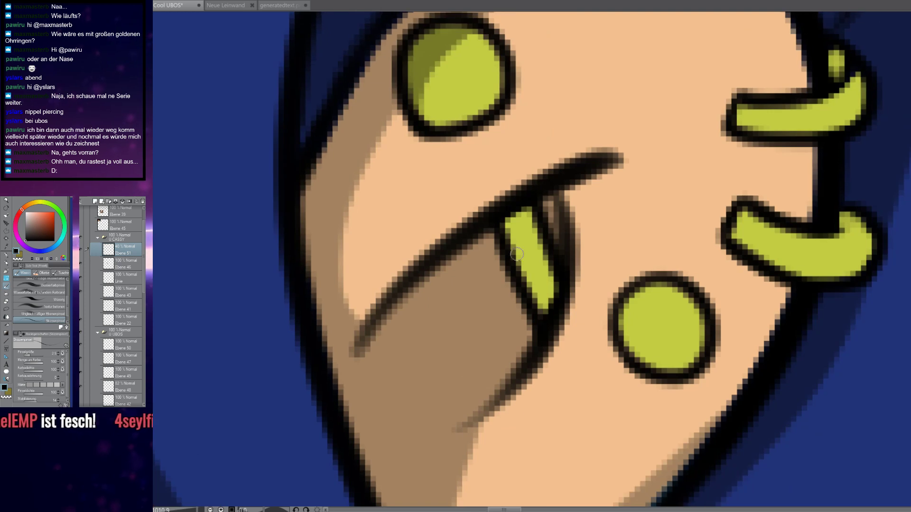
mouse_move(510, 210)
mouse_down()
mouse_move(518, 287)
mouse_move(546, 259)
mouse_move(549, 298)
mouse_move(527, 199)
mouse_move(536, 252)
mouse_move(527, 211)
mouse_move(503, 223)
mouse_up()
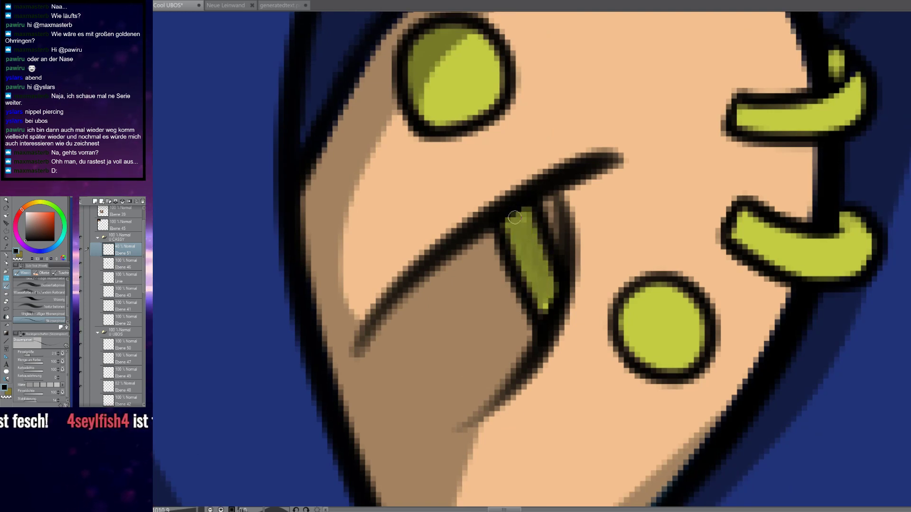
Shade the undersides of the two gold rings on the ear's outer edge with semi-transparent black
drag(590, 303, 445, 262)
mouse_move(614, 251)
mouse_down()
mouse_move(522, 210)
mouse_move(576, 244)
mouse_up()
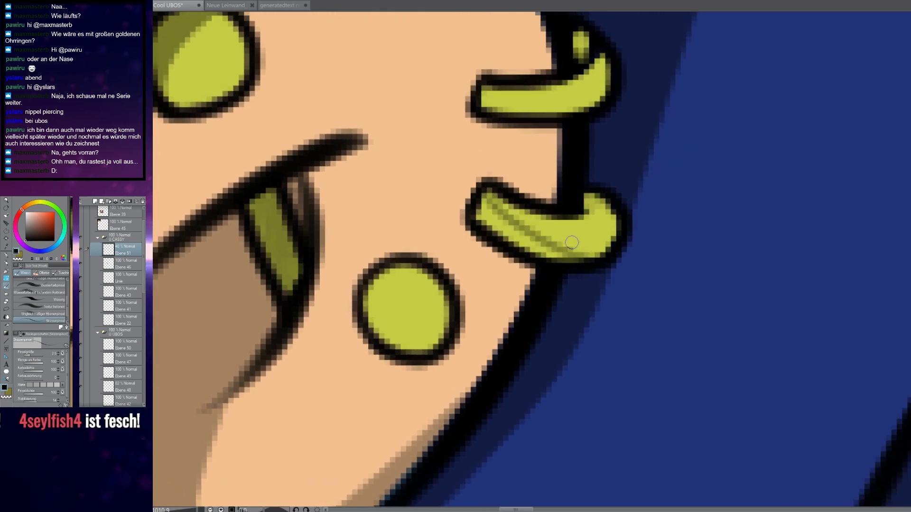
drag(494, 224, 552, 256)
mouse_move(489, 115)
mouse_down()
mouse_move(497, 209)
mouse_move(606, 192)
mouse_up()
mouse_move(491, 195)
mouse_down()
mouse_move(590, 209)
mouse_move(586, 201)
mouse_up()
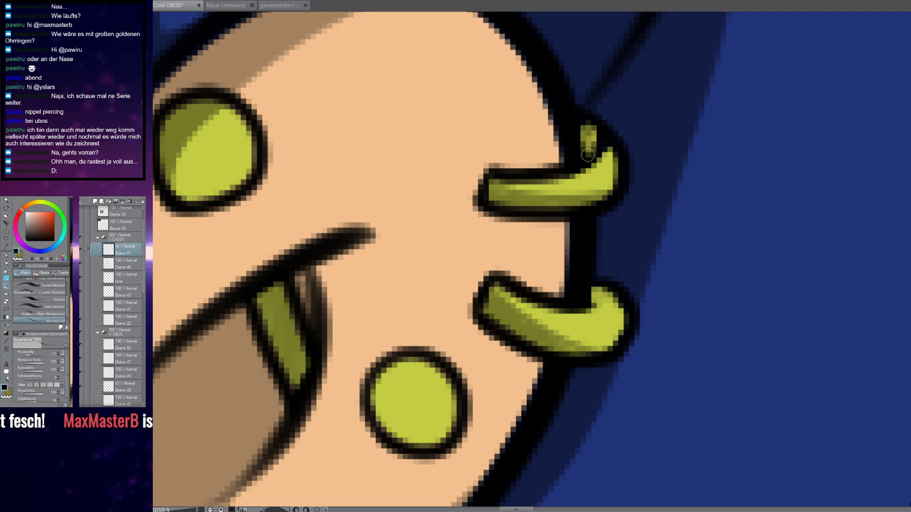
Shade the lower round gold ear stud with semi-transparent black
drag(441, 400, 549, 236)
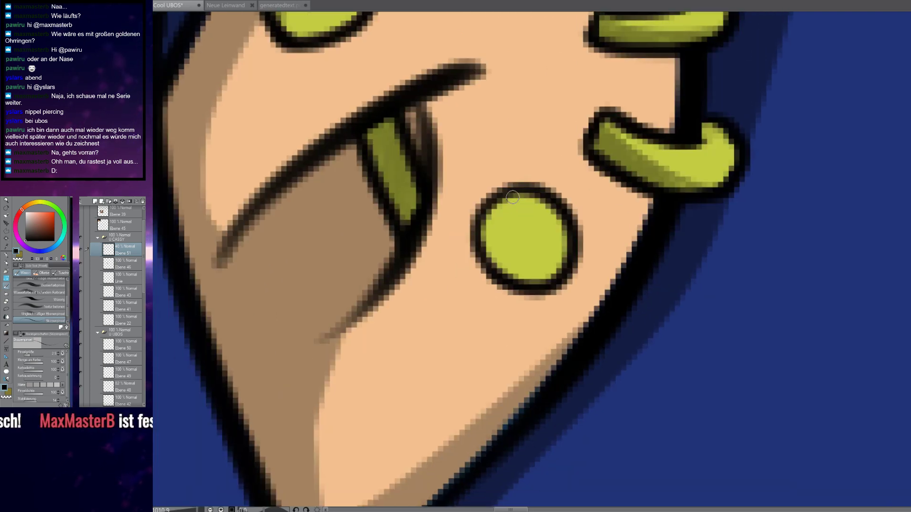
mouse_move(511, 198)
mouse_down()
mouse_move(497, 215)
mouse_move(542, 279)
mouse_up()
mouse_move(490, 203)
mouse_down()
mouse_move(514, 277)
mouse_move(531, 209)
mouse_up()
Shade the large gold hoop earring below the ear with semi-transparent black strokes along its length
scroll(514, 208, down, 10)
scroll(531, 209, up, 8)
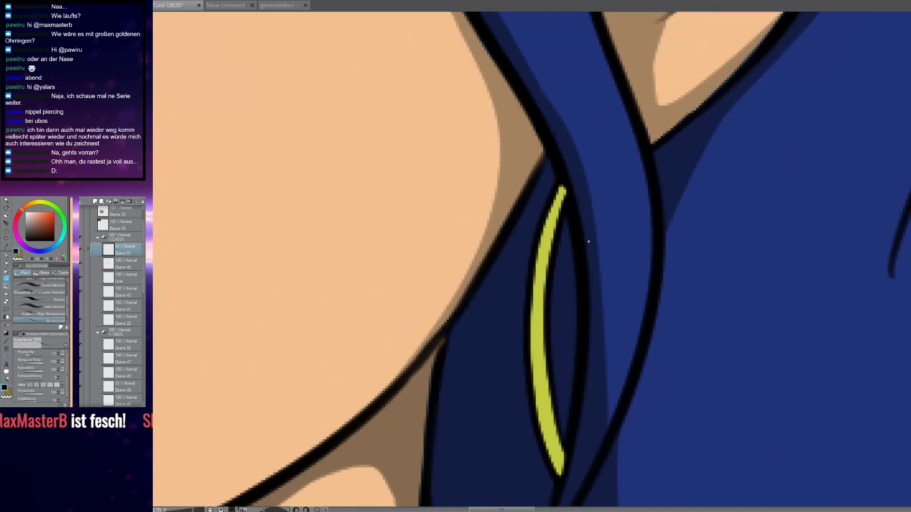
scroll(530, 286, up, 1)
drag(551, 301, 518, 202)
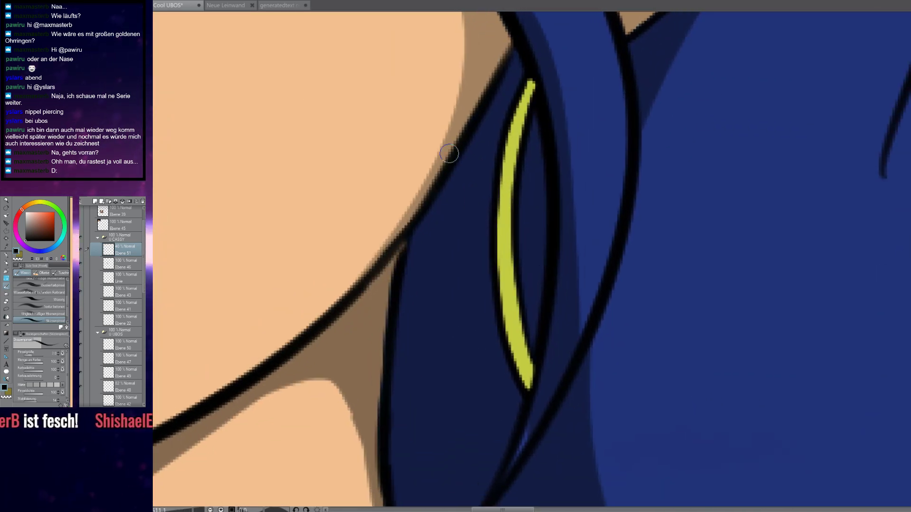
scroll(553, 90, up, 2)
mouse_move(551, 66)
mouse_down()
mouse_move(518, 205)
mouse_move(510, 184)
mouse_move(494, 247)
mouse_up()
mouse_move(537, 127)
mouse_down()
mouse_move(503, 315)
mouse_move(537, 98)
mouse_move(509, 332)
mouse_up()
mouse_move(537, 97)
mouse_down()
mouse_move(502, 342)
mouse_move(483, 228)
mouse_up()
drag(504, 115, 504, 314)
drag(494, 130, 492, 311)
drag(480, 181, 496, 328)
drag(497, 327, 478, 258)
drag(474, 93, 494, 299)
drag(476, 155, 503, 332)
drag(475, 223, 508, 380)
drag(484, 275, 516, 399)
mouse_move(503, 356)
mouse_down()
mouse_move(511, 394)
mouse_move(481, 310)
mouse_move(476, 169)
mouse_up()
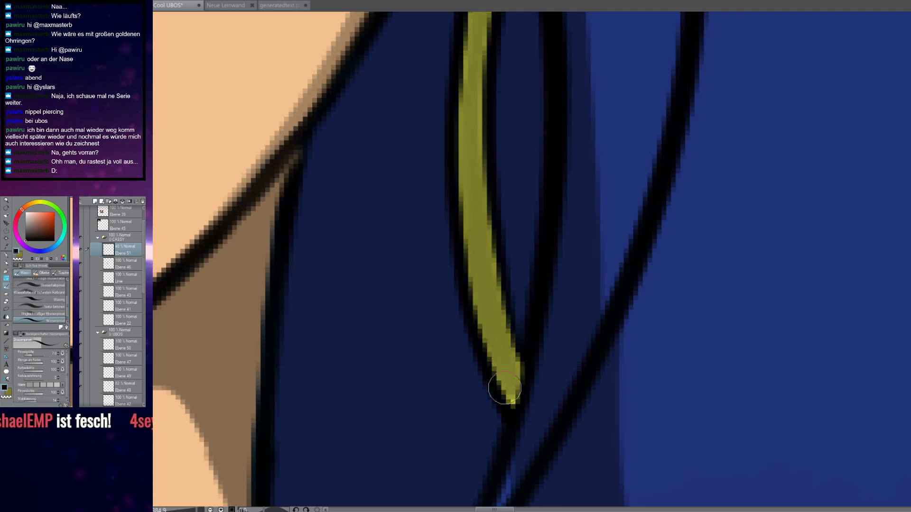
Even out the black shading on the hoop earring from its upper end to its lower tip
scroll(476, 306, down, 4)
scroll(570, 259, up, 4)
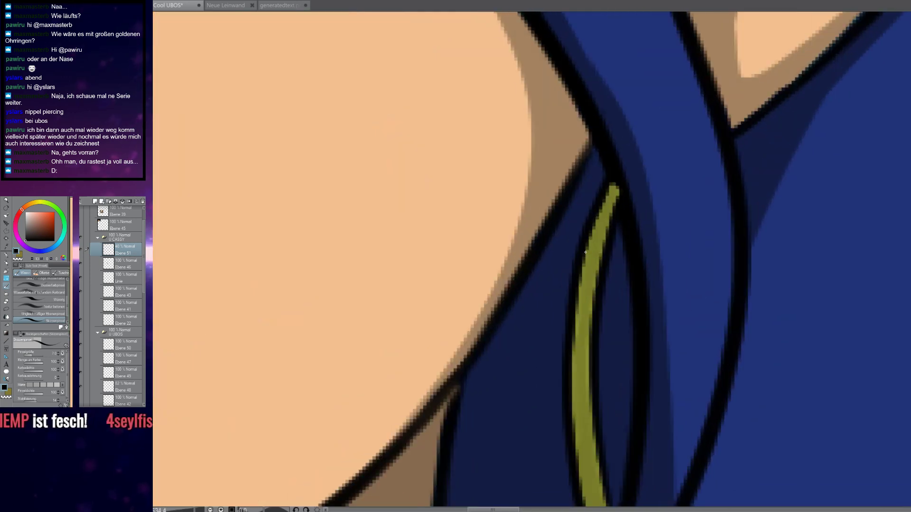
scroll(619, 230, up, 2)
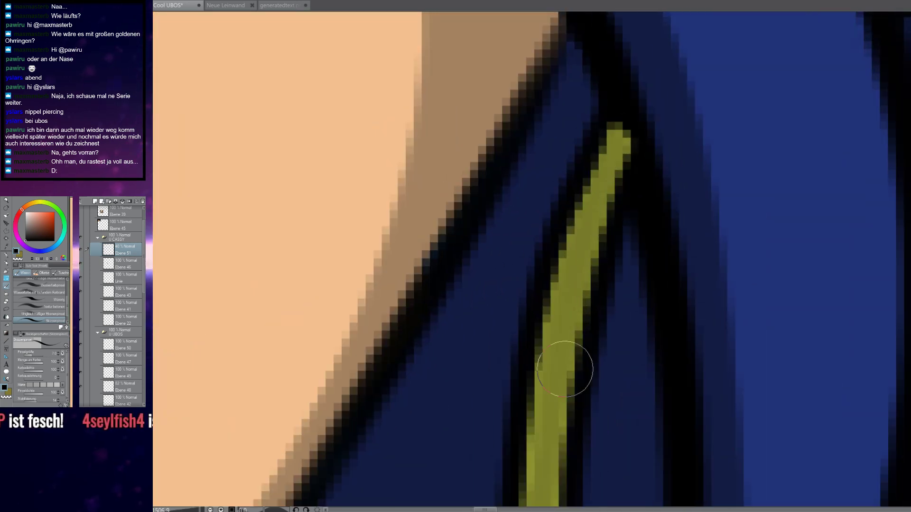
scroll(567, 362, up, 2)
drag(572, 149, 540, 335)
mouse_move(538, 141)
mouse_down()
mouse_move(525, 396)
mouse_move(513, 203)
mouse_up()
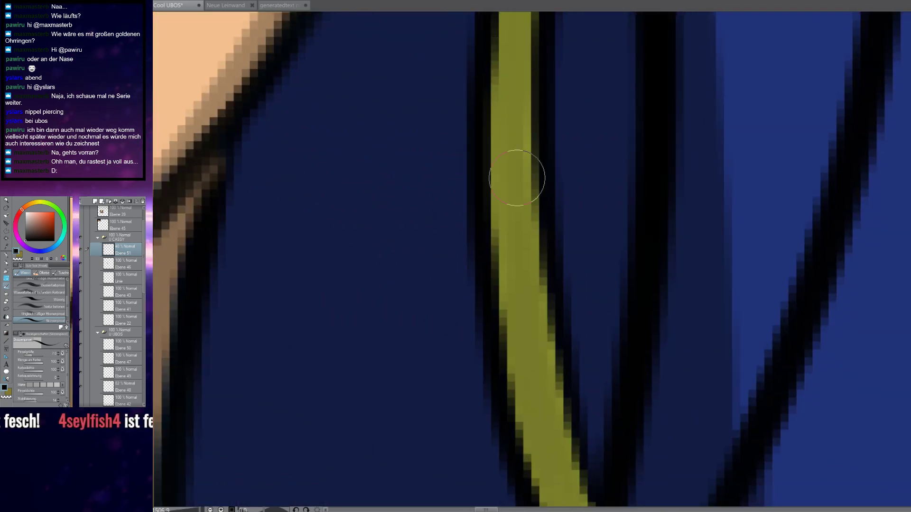
drag(527, 404, 486, 247)
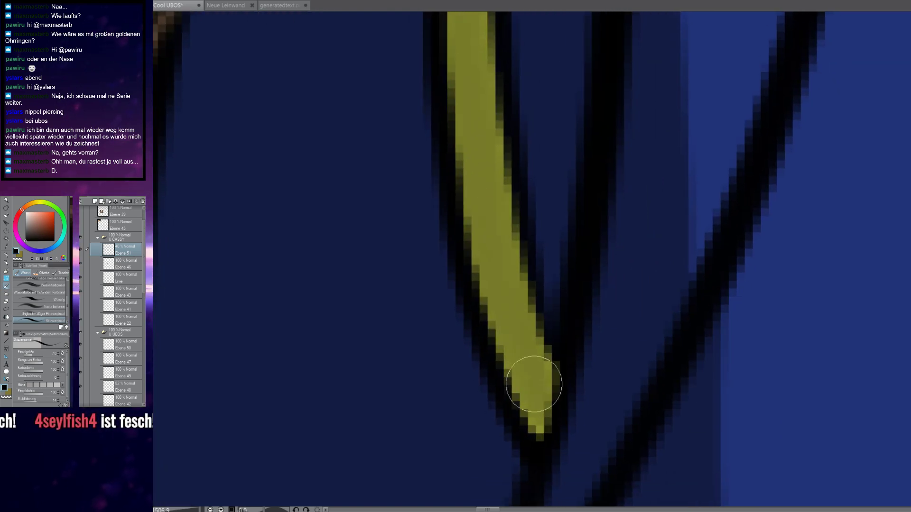
Hide the reference photo of the three curved piercings above the artwork
scroll(536, 433, down, 8)
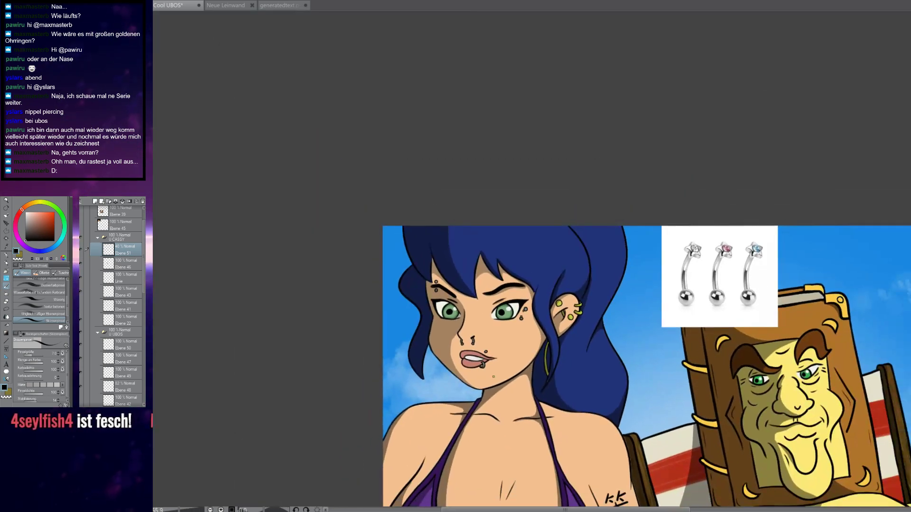
drag(512, 389, 537, 261)
scroll(536, 261, down, 3)
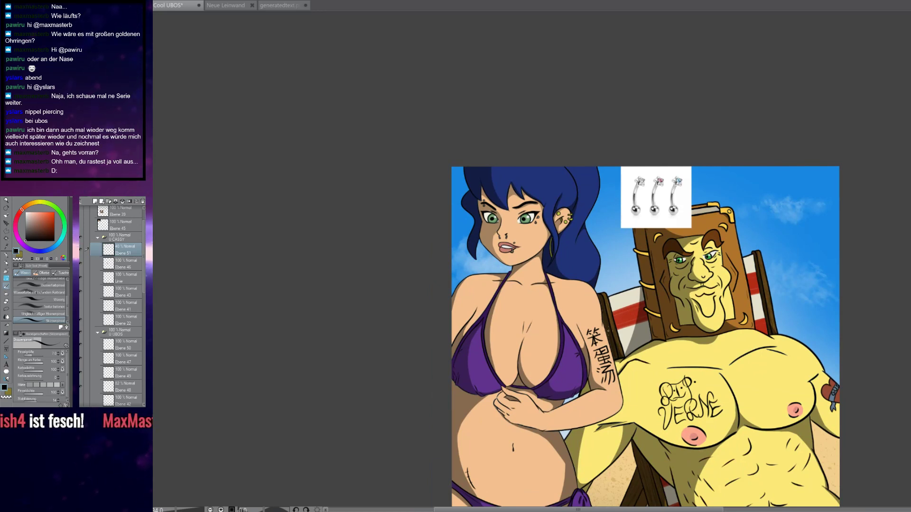
drag(608, 329, 528, 229)
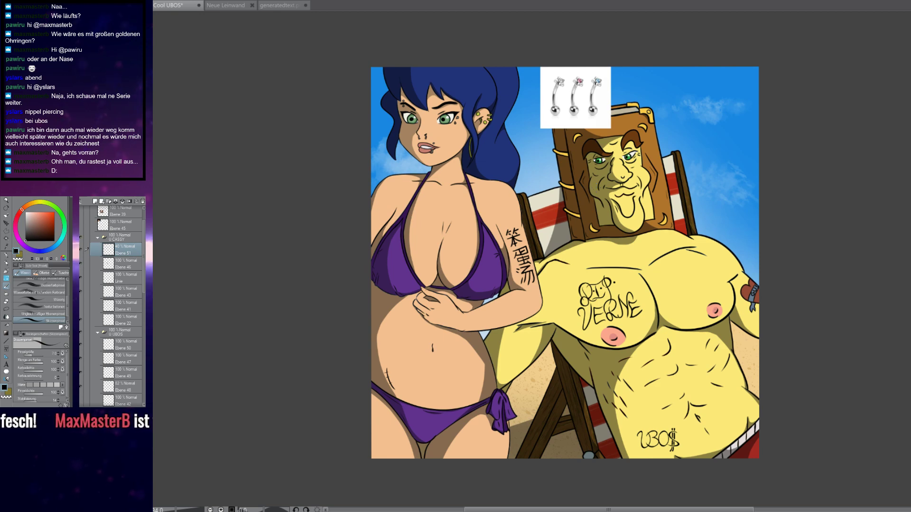
scroll(90, 229, up, 1)
click(80, 225)
scroll(636, 225, down, 3)
scroll(637, 223, up, 3)
Tint the small round stud above the woman's lip teal
scroll(508, 202, up, 10)
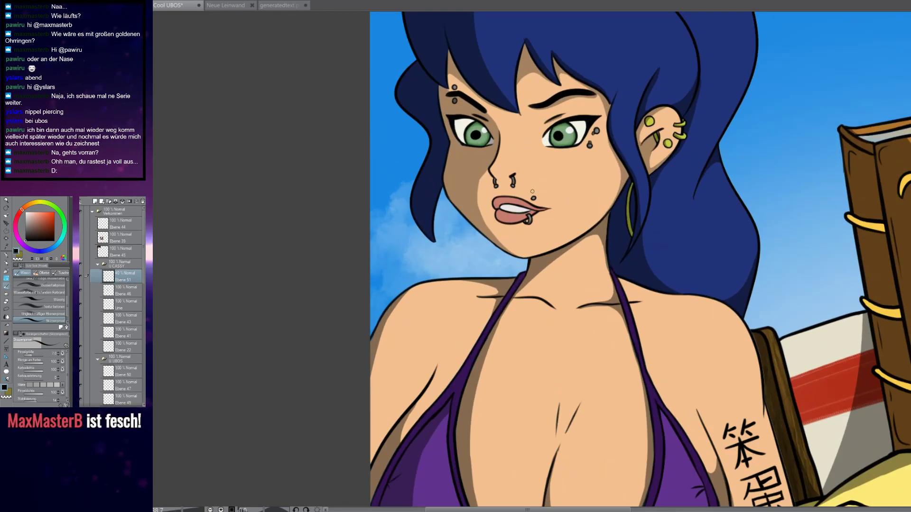
scroll(529, 214, up, 3)
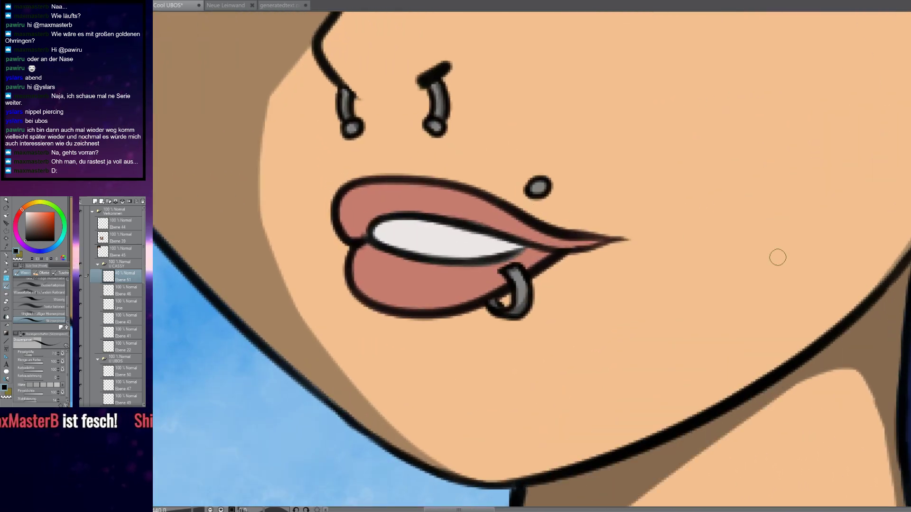
scroll(513, 187, up, 3)
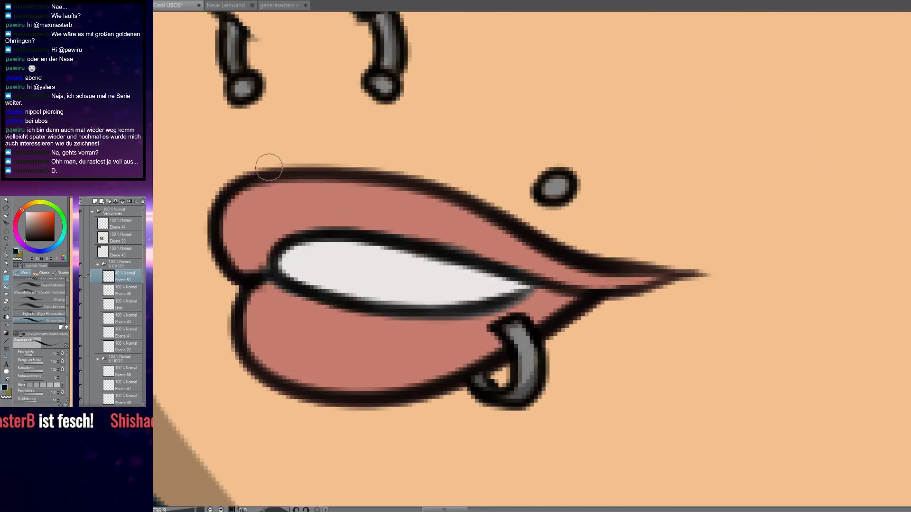
click(57, 243)
scroll(590, 196, up, 3)
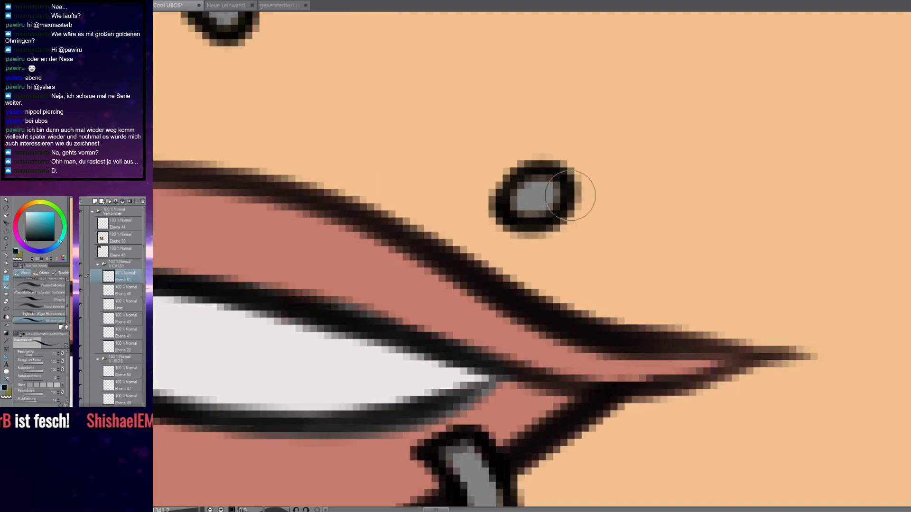
drag(534, 201, 542, 196)
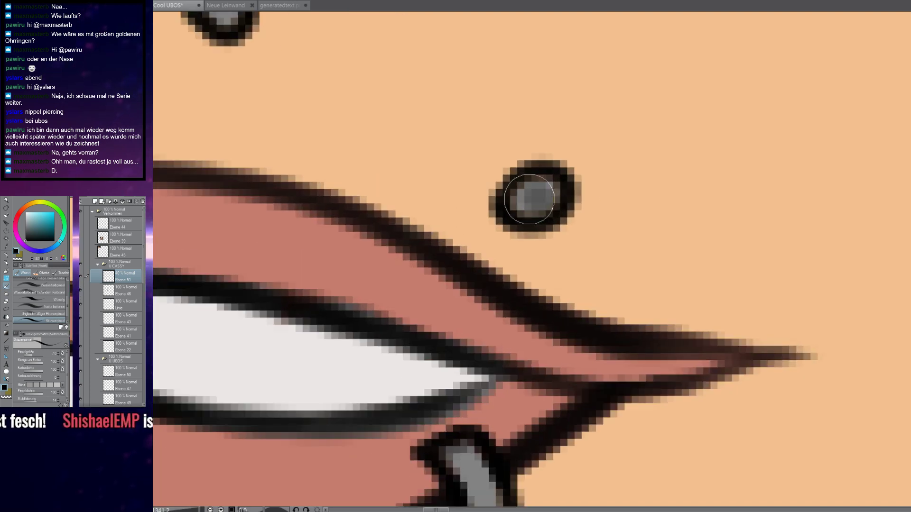
key(ctrl+z)
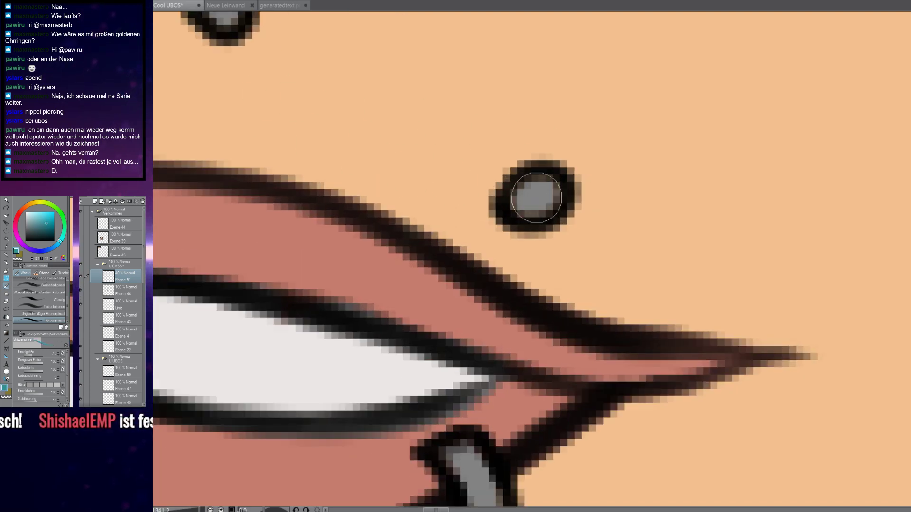
scroll(583, 199, down, 6)
scroll(524, 206, up, 7)
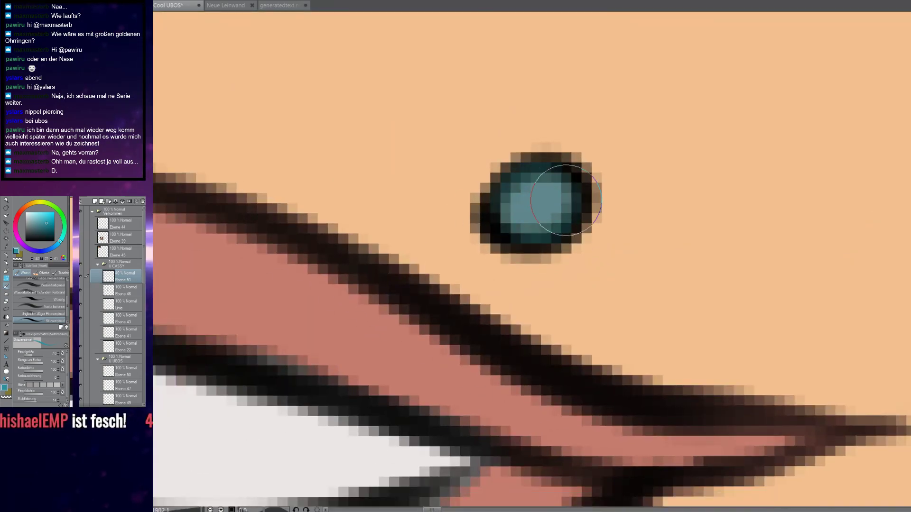
scroll(524, 207, down, 6)
scroll(546, 206, up, 7)
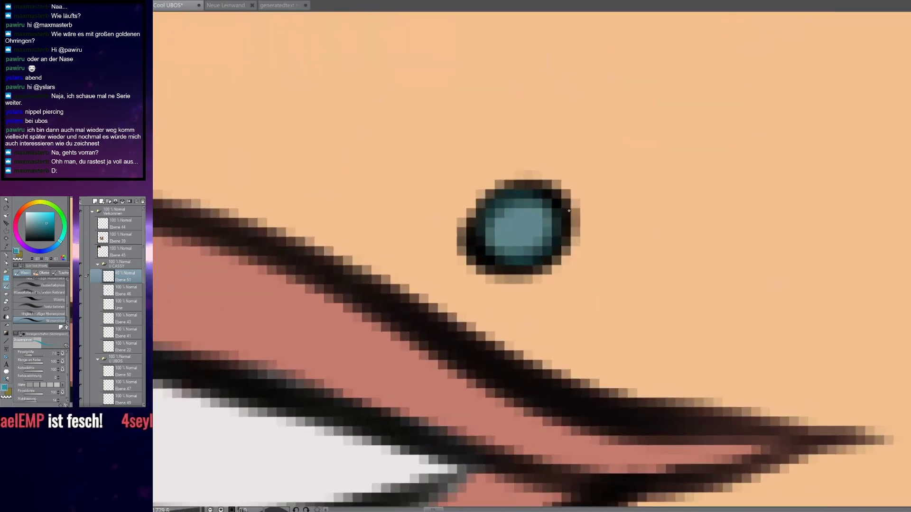
Add a new layer named Alterung at the top of the blue-haired woman's layer group
scroll(507, 222, down, 4)
scroll(507, 222, down, 3)
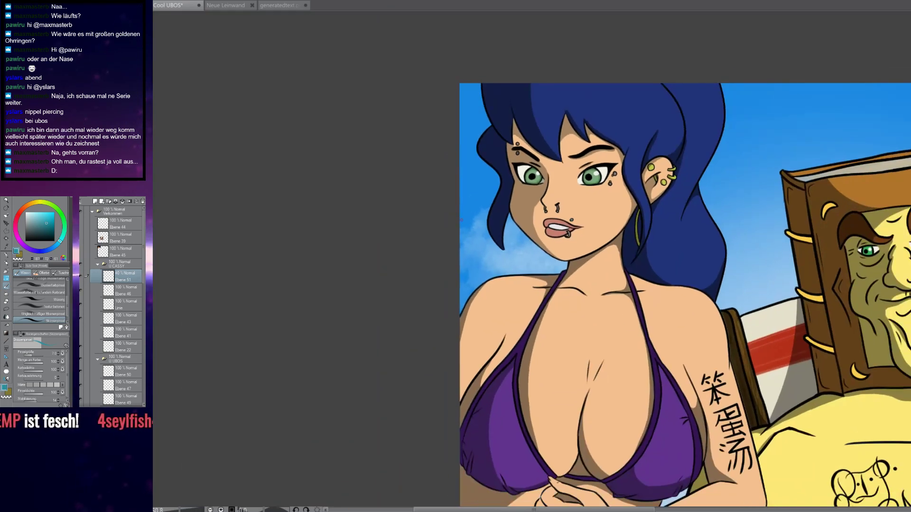
scroll(593, 269, down, 2)
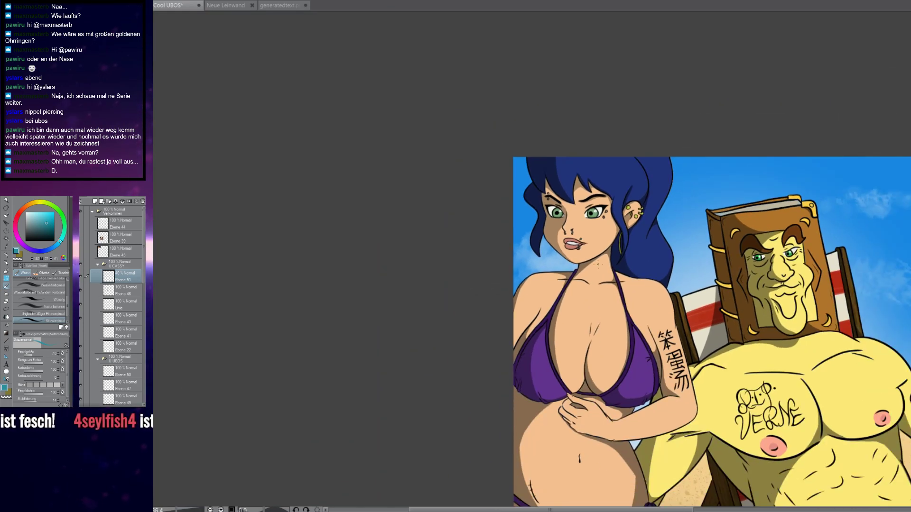
mouse_move(634, 288)
mouse_down()
mouse_move(589, 162)
mouse_move(549, 173)
mouse_move(544, 165)
mouse_move(526, 182)
mouse_up()
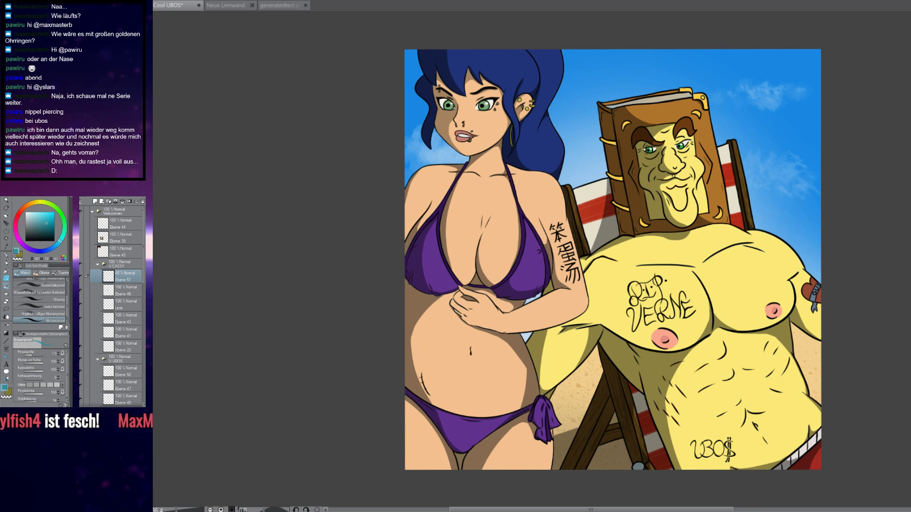
scroll(570, 170, up, 3)
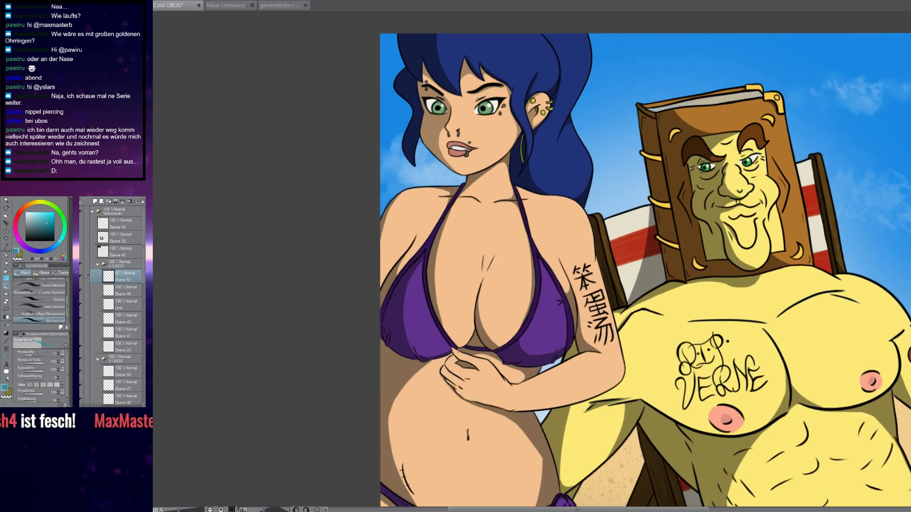
click(96, 202)
key(ctrl+plus)
key(ctrl+plus)
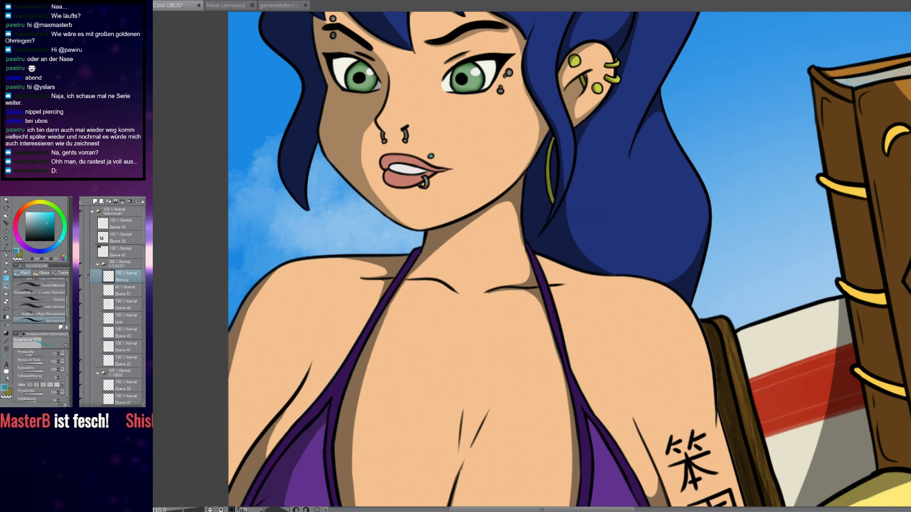
Try a single wrinkle line just below the woman's eye beside the piercings, in teal and in black
scroll(422, 100, up, 6)
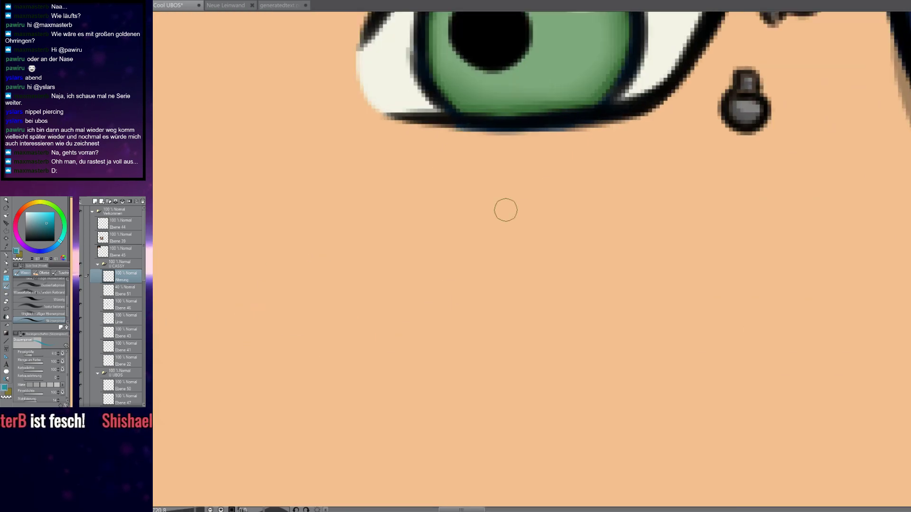
mouse_move(444, 156)
mouse_down()
mouse_move(503, 150)
mouse_move(586, 163)
mouse_up()
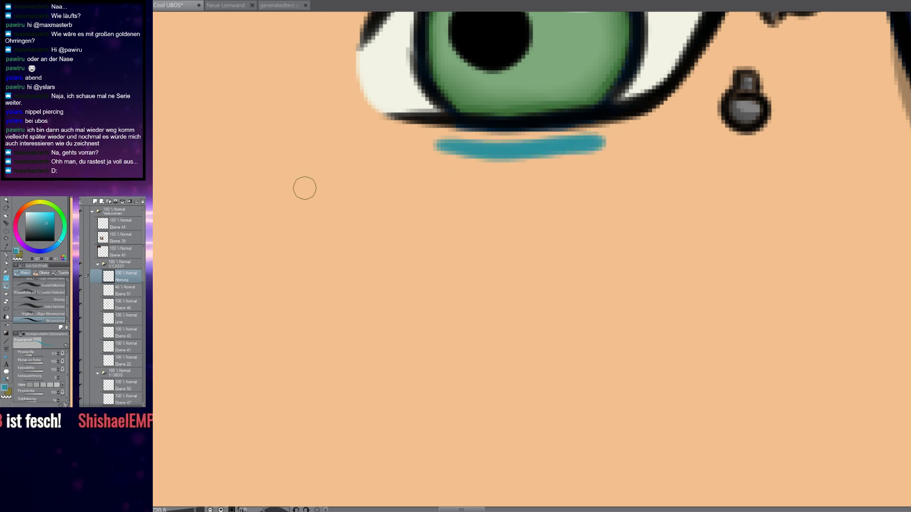
key(ctrl+z)
key(x)
mouse_move(423, 156)
mouse_down()
mouse_move(425, 165)
mouse_move(578, 167)
mouse_up()
key(ctrl+z)
drag(417, 143, 635, 139)
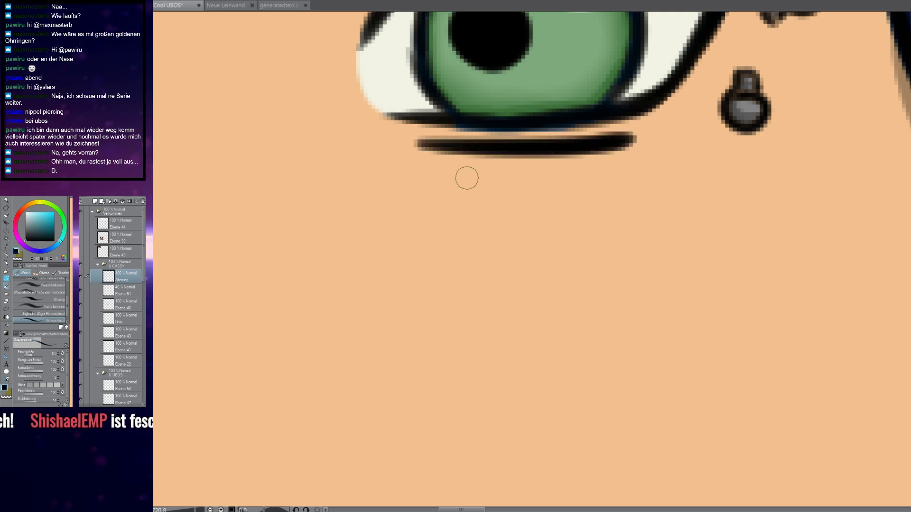
key(ctrl+z)
Try two curved black wrinkle lines, one below the other, beneath the same eye and undo both
drag(430, 148, 645, 141)
drag(402, 203, 738, 194)
scroll(739, 193, down, 5)
scroll(643, 229, up, 4)
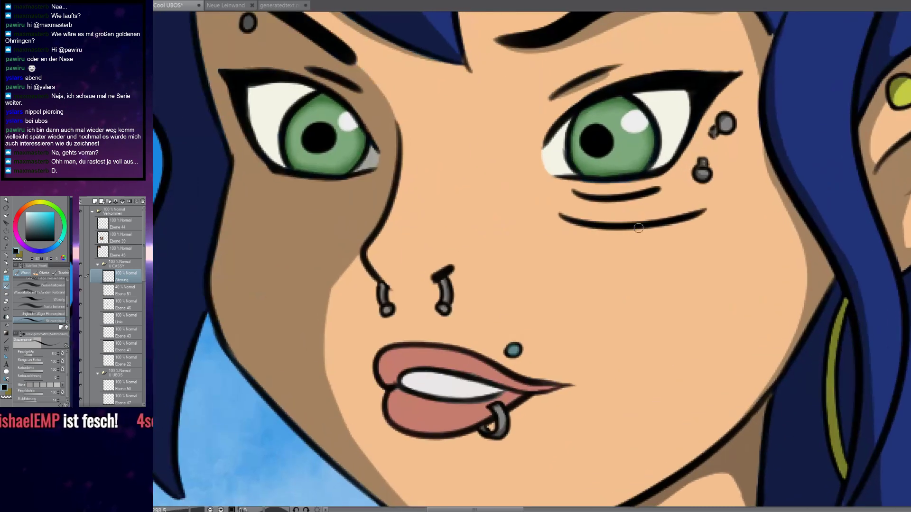
key(ctrl+z)
key(ctrl+z)
Try a long curved black wrinkle line beneath the woman's shaded eye and undo it
key(shift+space)
drag(467, 272, 543, 194)
scroll(499, 303, up, 3)
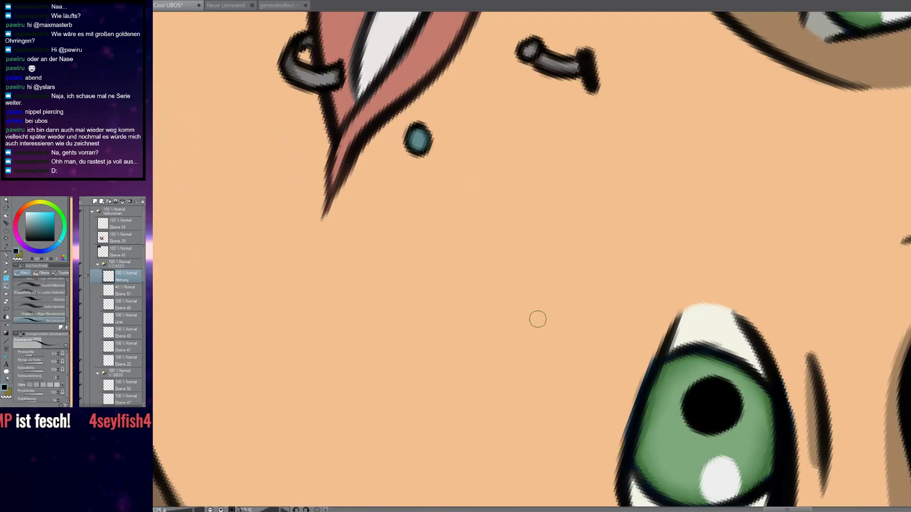
key(space)
drag(554, 386, 422, 292)
mouse_move(419, 380)
mouse_down()
mouse_move(490, 208)
mouse_move(394, 412)
mouse_up()
key(space)
mouse_move(510, 75)
mouse_down()
mouse_move(442, 278)
mouse_move(534, 178)
mouse_up()
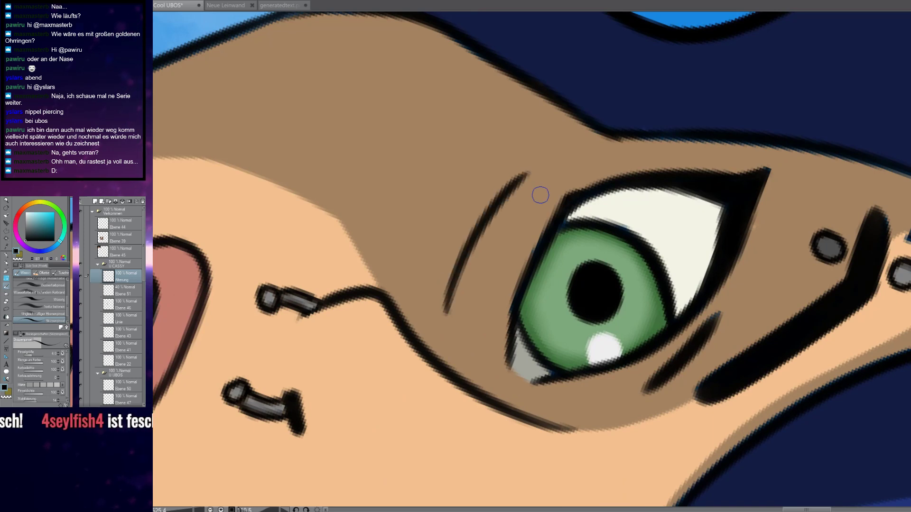
scroll(539, 194, down, 6)
key(shift+space)
mouse_move(396, 248)
mouse_down()
mouse_move(397, 266)
mouse_move(521, 395)
mouse_move(446, 360)
mouse_up()
key(t)
key(t)
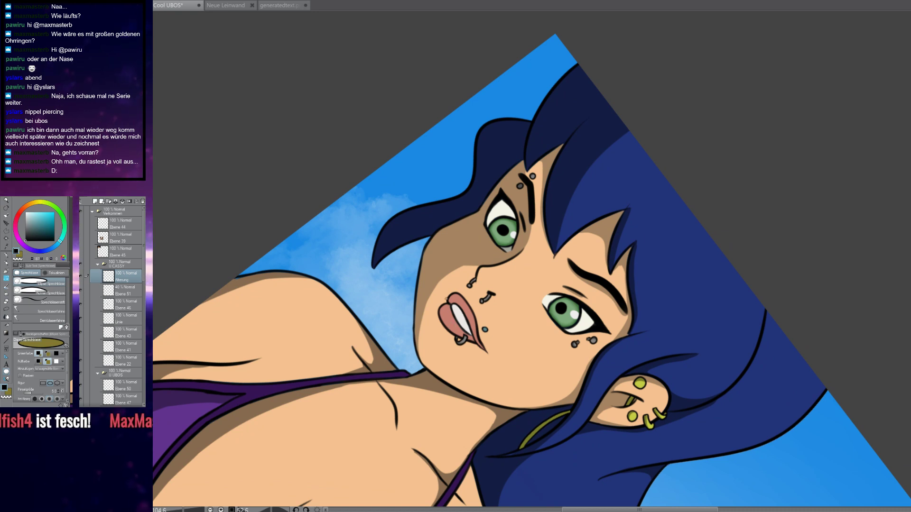
key(r)
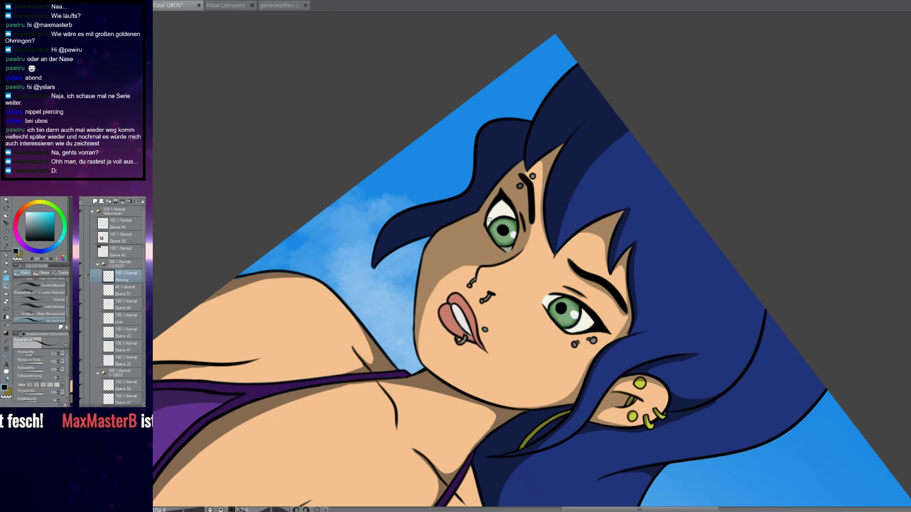
Draw a short curved black wrinkle line beneath the eye beside the piercings, undoing an extra line at that eye's outer corner
scroll(490, 223, up, 5)
drag(519, 334, 346, 53)
scroll(482, 241, up, 4)
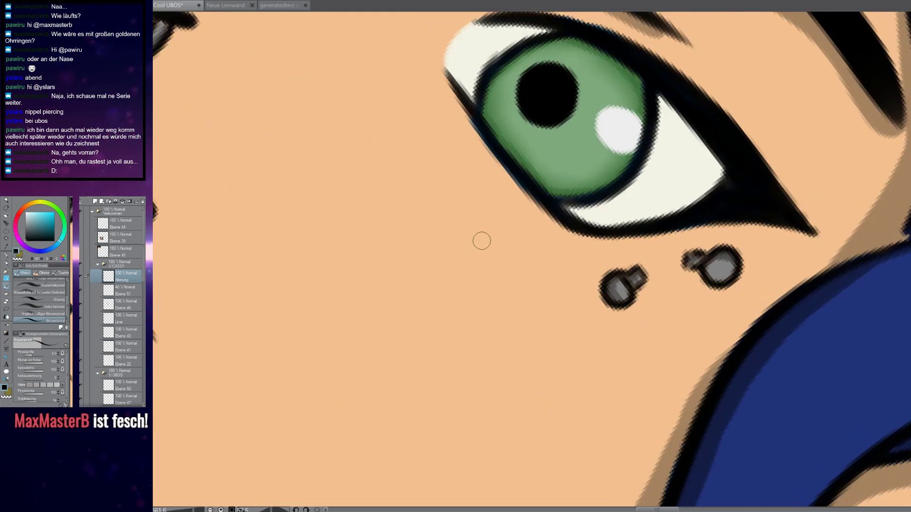
drag(482, 241, 550, 276)
scroll(588, 264, down, 5)
mouse_move(597, 243)
mouse_down()
mouse_move(557, 196)
mouse_move(564, 201)
mouse_move(500, 233)
mouse_move(534, 177)
mouse_up()
scroll(609, 193, up, 6)
mouse_move(415, 298)
mouse_down()
mouse_move(475, 279)
mouse_move(403, 317)
mouse_up()
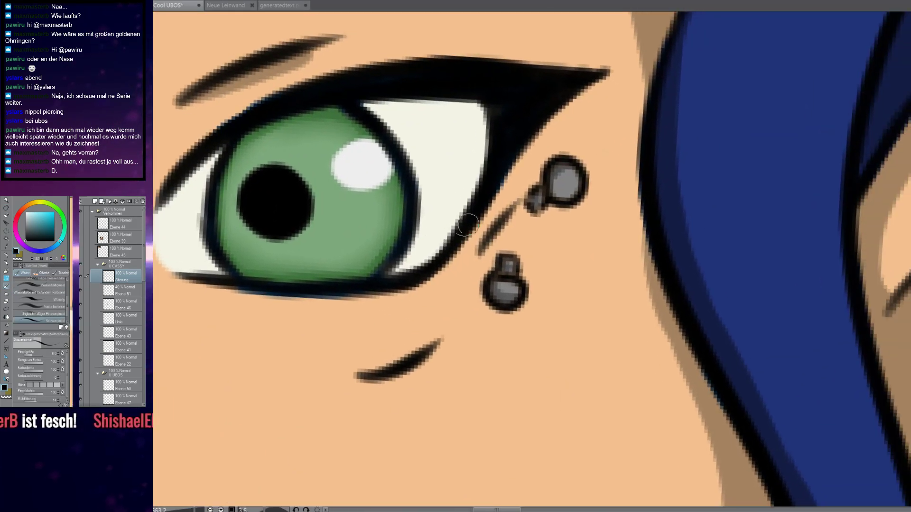
key(t)
key(ctrl+z)
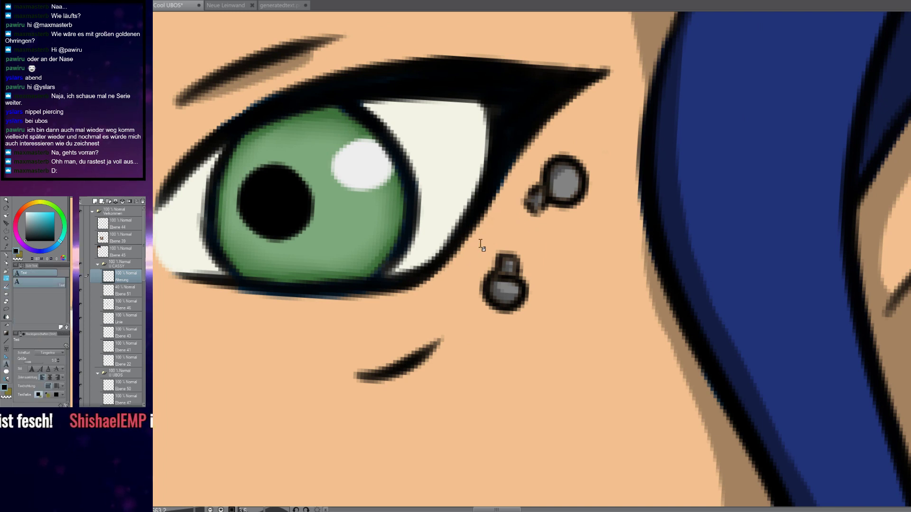
Draw a short black wrinkle line beneath the woman's shaded eye
key(p)
key(r)
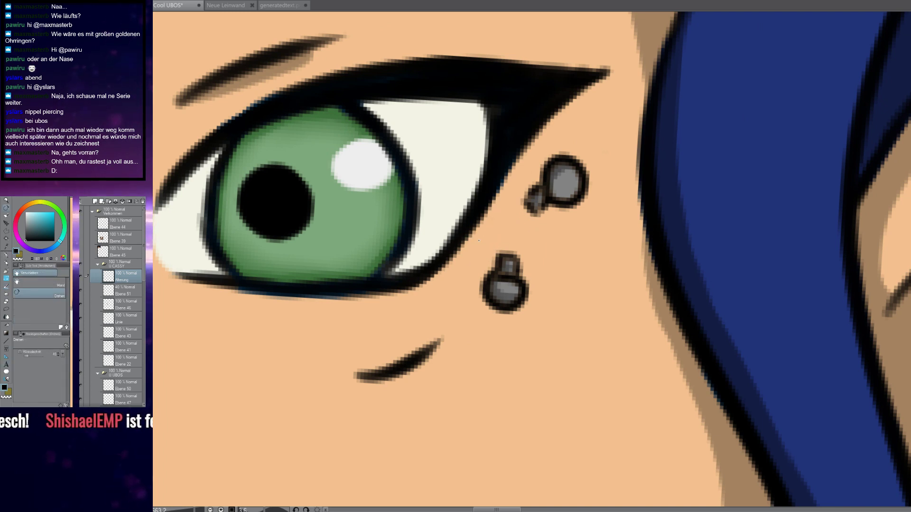
key(b)
mouse_move(471, 270)
mouse_down()
mouse_move(504, 204)
mouse_move(453, 227)
mouse_move(430, 223)
mouse_up()
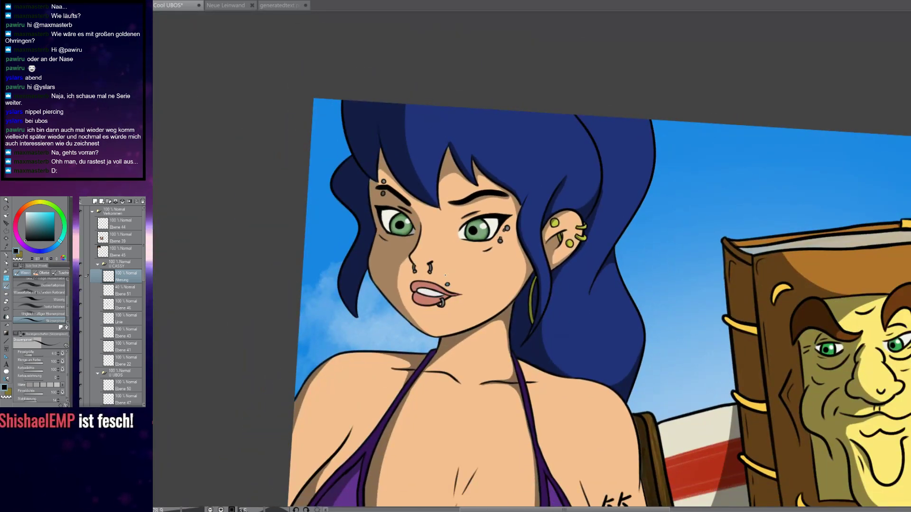
scroll(522, 99, down, 6)
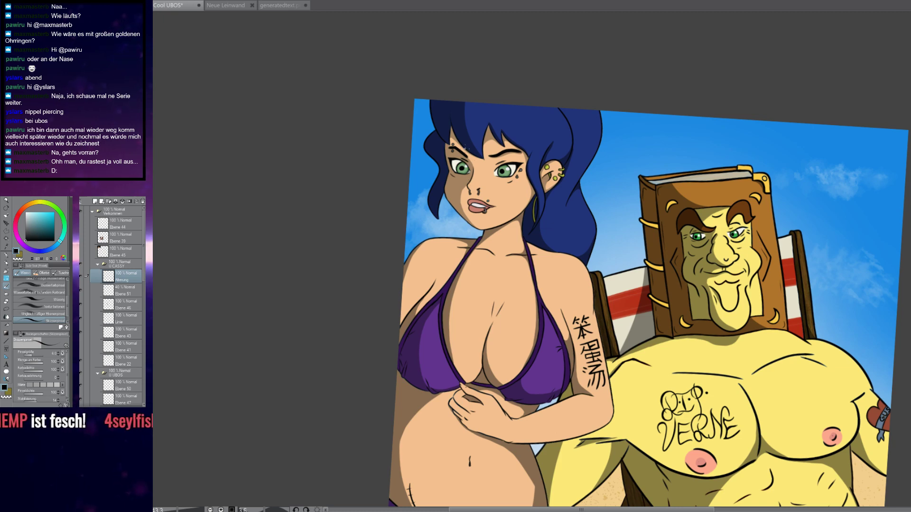
scroll(467, 149, up, 8)
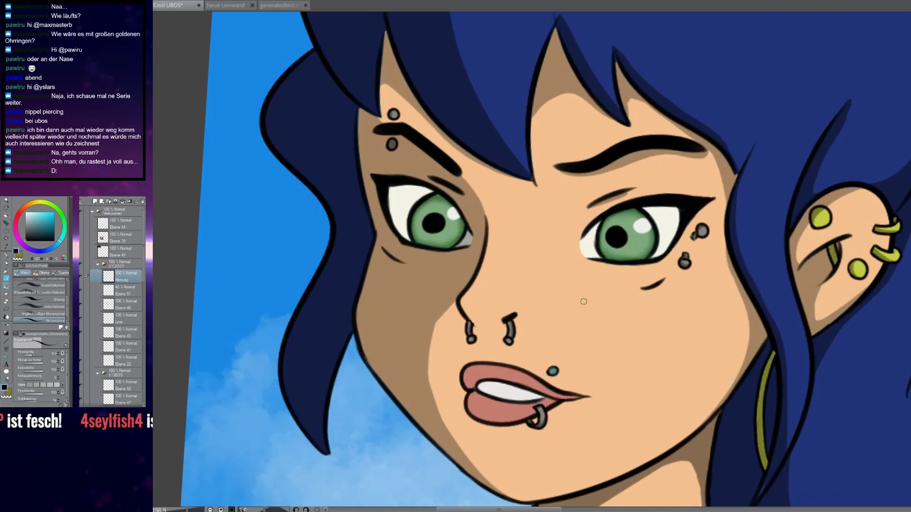
scroll(597, 287, down, 10)
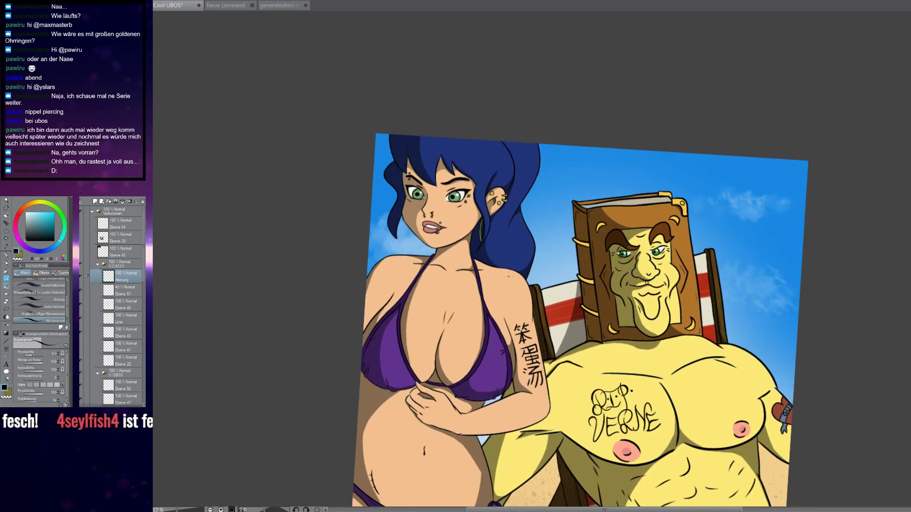
scroll(503, 232, down, 3)
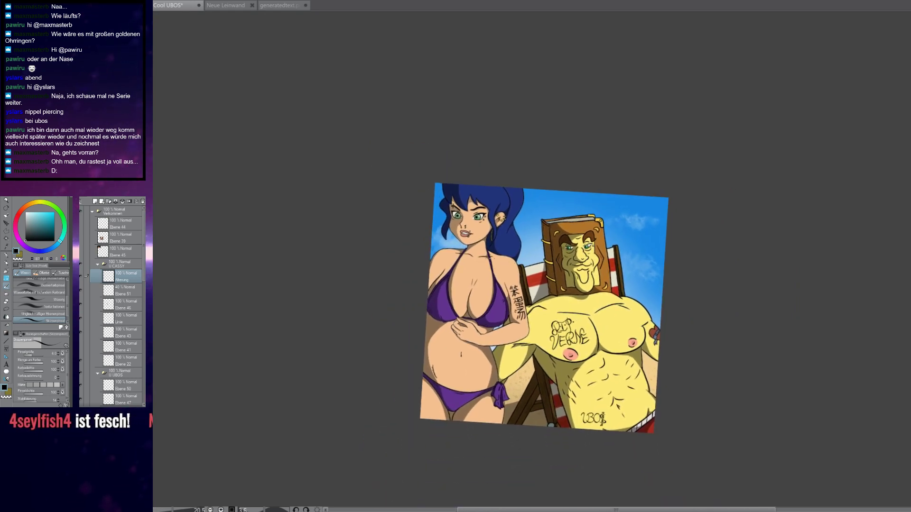
drag(496, 306, 478, 261)
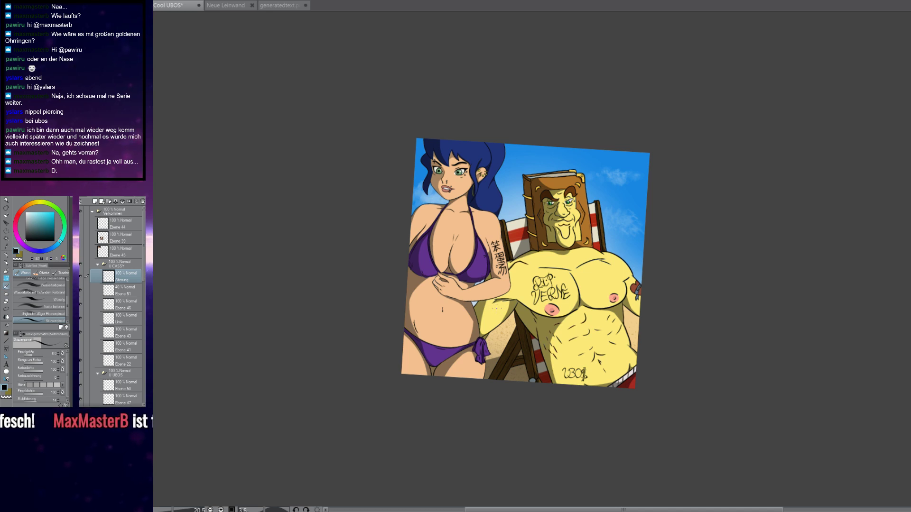
Add a reduced-opacity layer above Alterung, try a shadow under the short wrinkle beside the piercings, and undo the shadow
drag(513, 297, 553, 382)
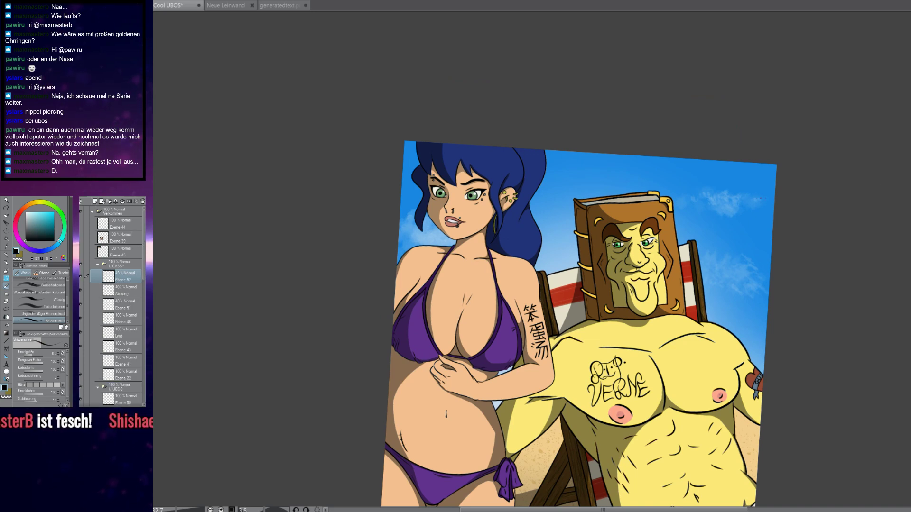
drag(399, 219, 431, 219)
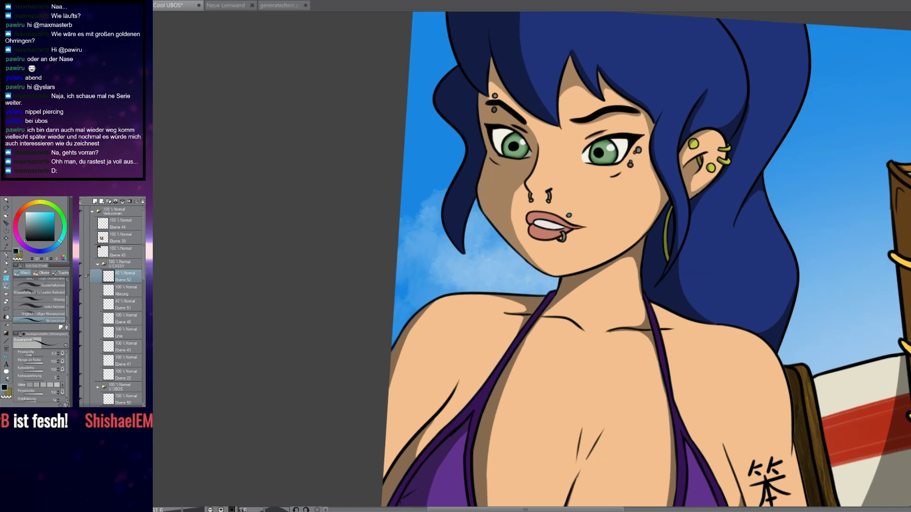
key(p)
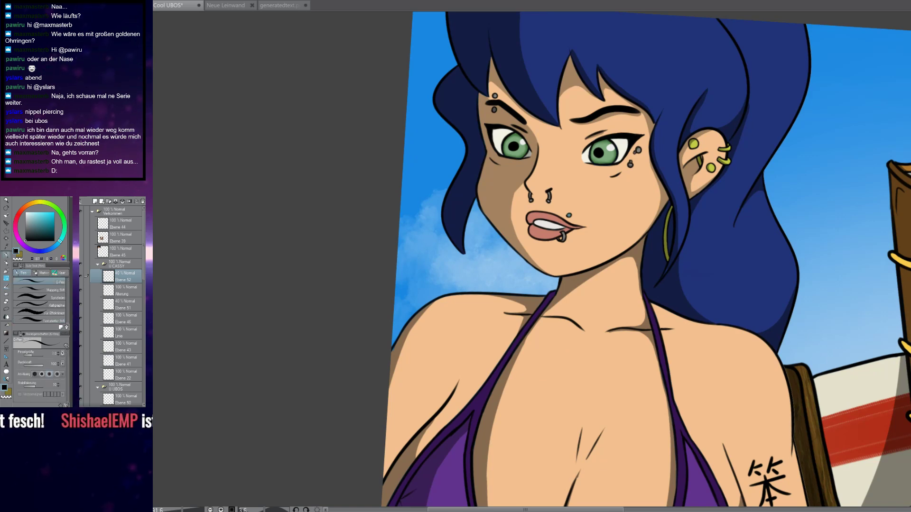
scroll(483, 180, up, 8)
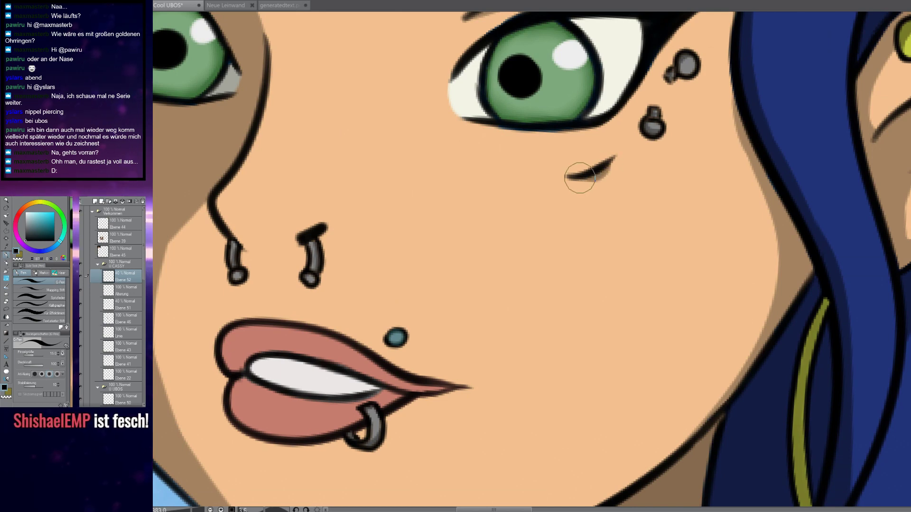
scroll(605, 170, down, 5)
scroll(585, 196, up, 6)
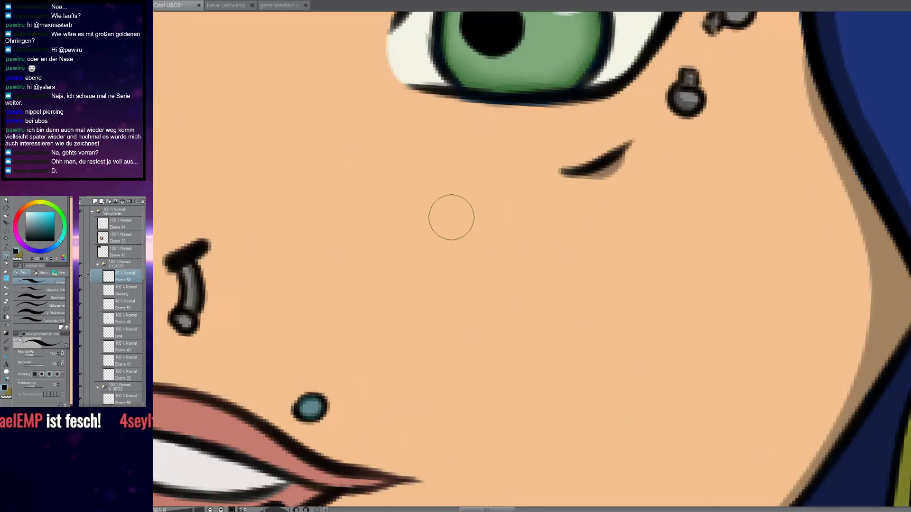
key(ctrl+z)
Try a broad shadow stroke along the lower lid of the eye beside the piercings and undo it
drag(411, 253, 510, 141)
drag(486, 238, 360, 276)
mouse_move(478, 336)
mouse_down()
mouse_move(442, 215)
mouse_move(450, 162)
mouse_up()
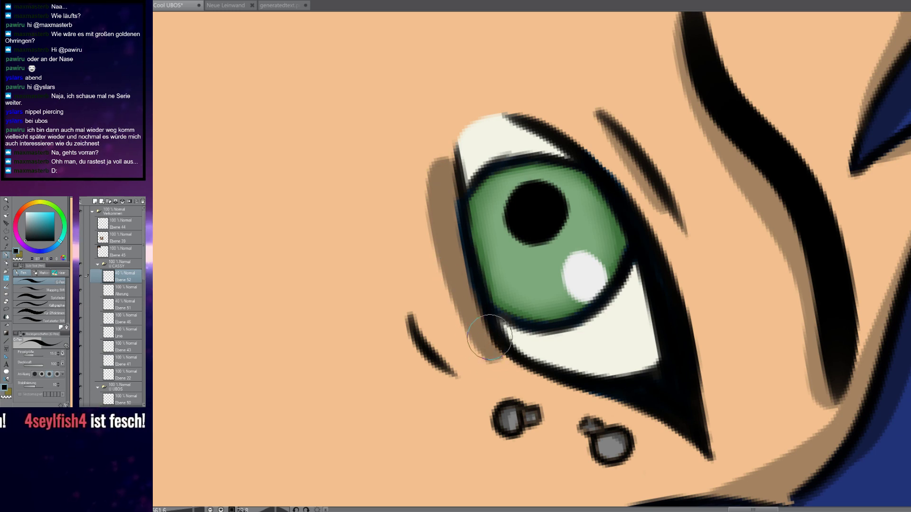
drag(504, 361, 486, 339)
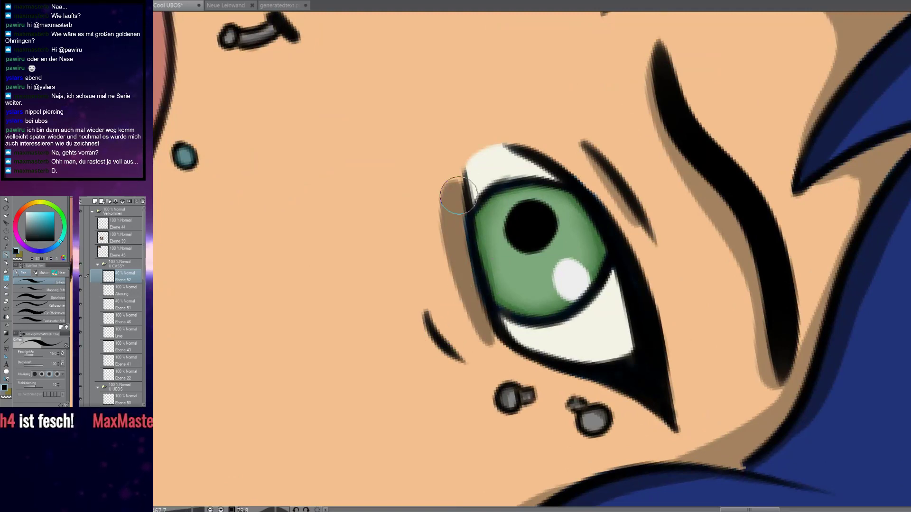
key(ctrl+z)
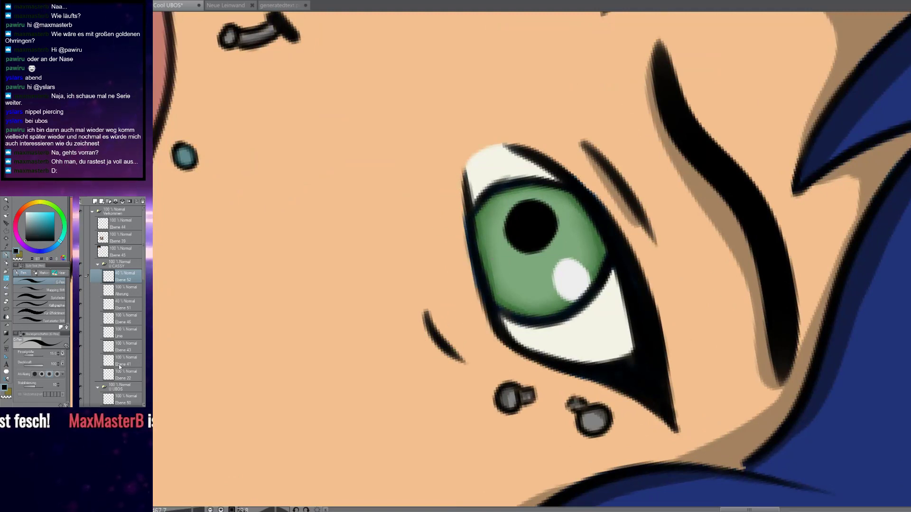
Select the woman's facial skin area based on the CASSY line art layer in her layer group
scroll(118, 299, down, 10)
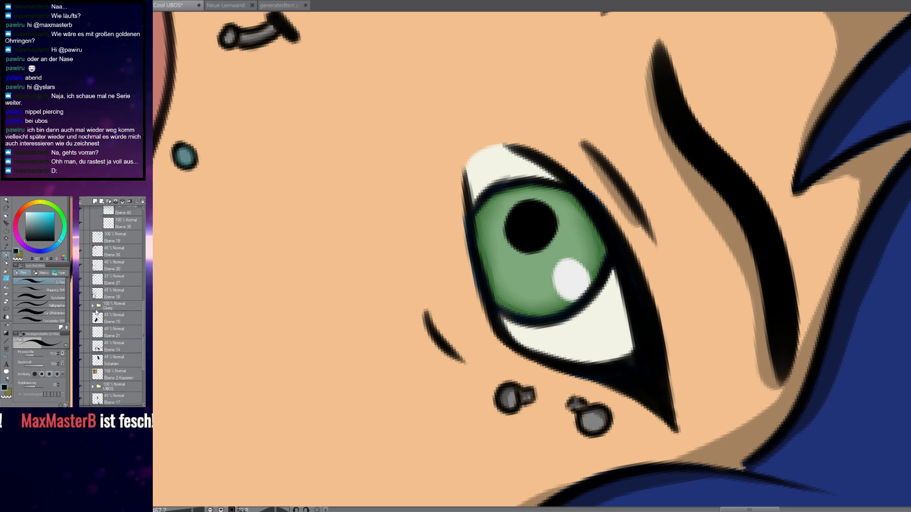
click(93, 307)
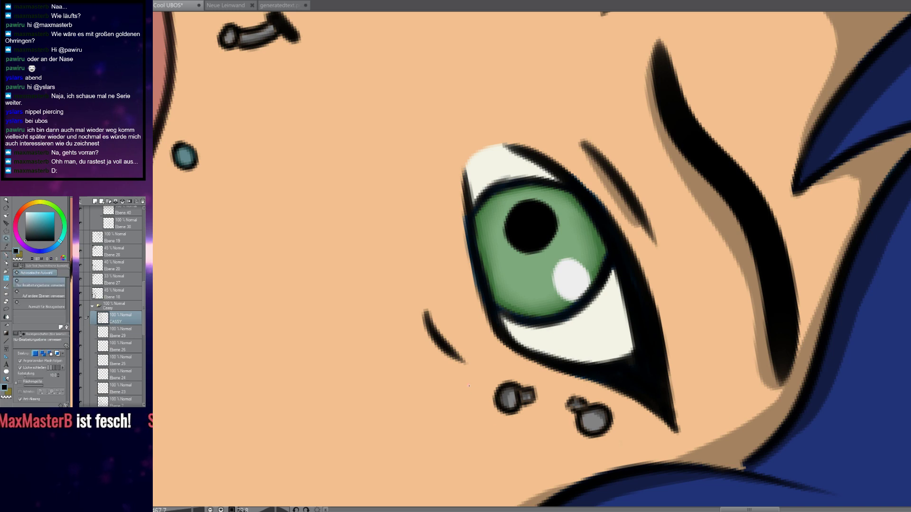
ctrl+click(121, 319)
scroll(137, 289, up, 15)
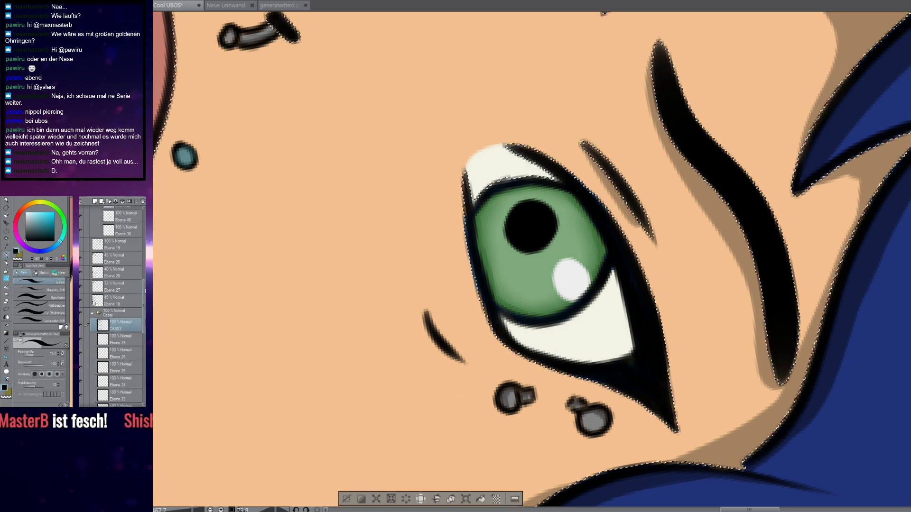
scroll(137, 289, up, 1)
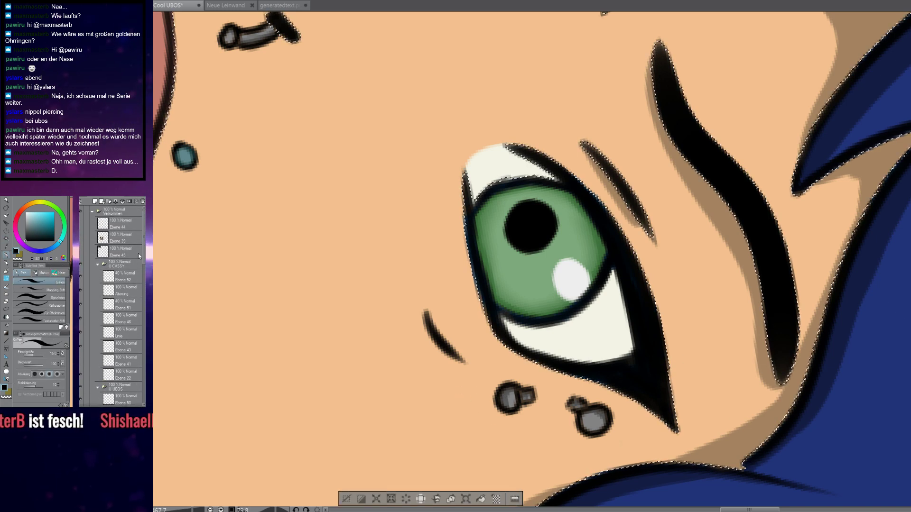
Shade beneath the lower lid of the eye beside the piercings on the new reduced-opacity layer, out to the outer corner
click(122, 276)
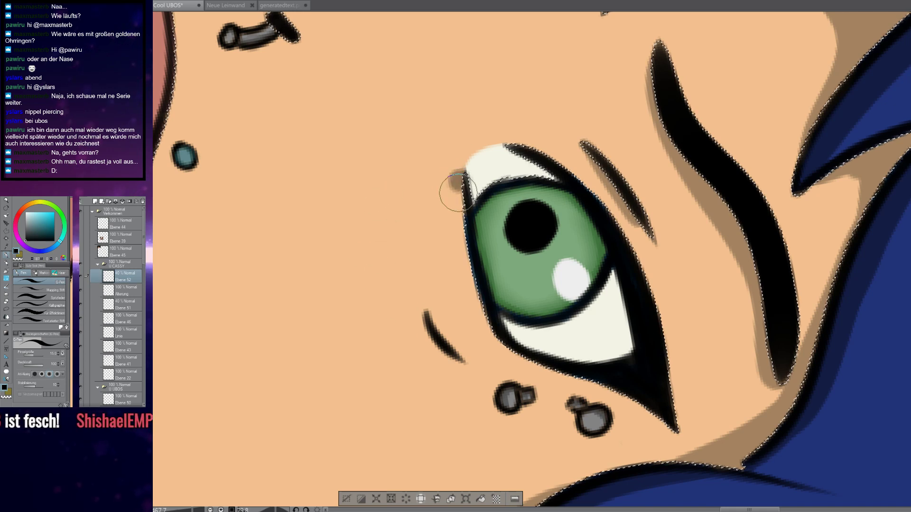
mouse_move(451, 179)
mouse_down()
mouse_move(470, 295)
mouse_move(522, 365)
mouse_up()
key(e)
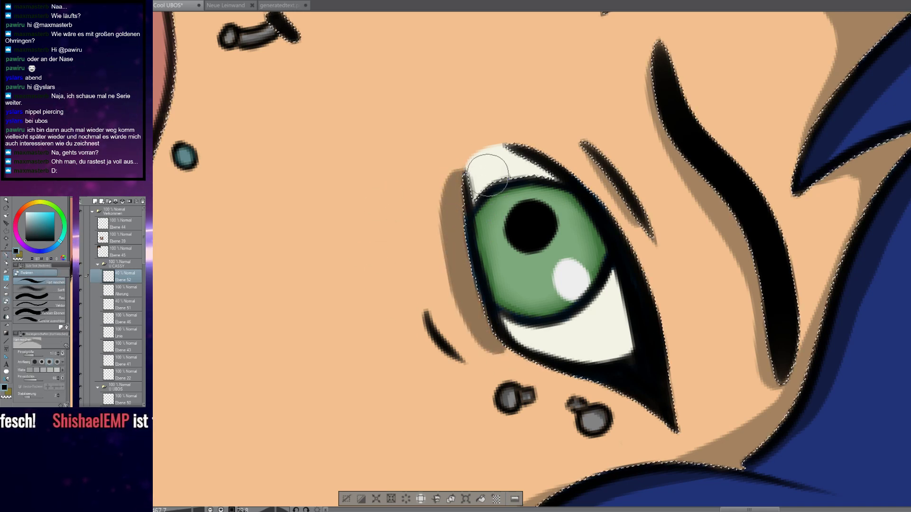
key(p)
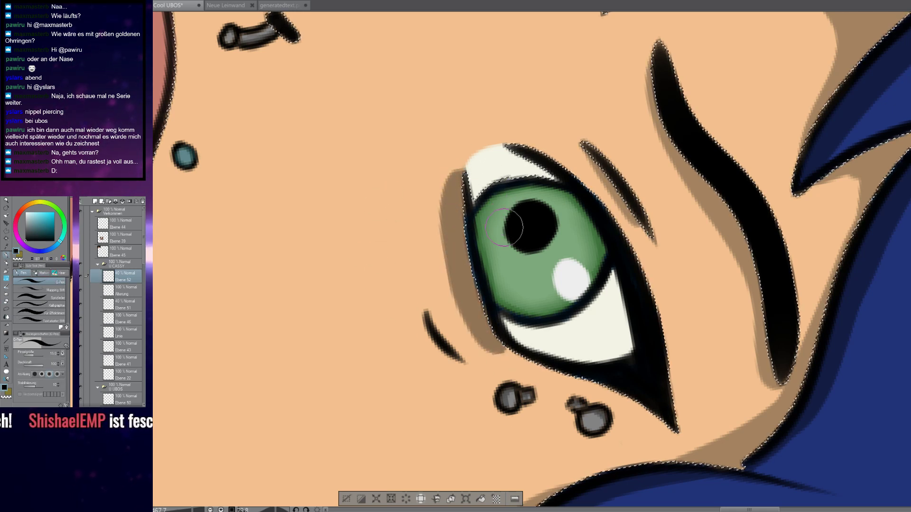
scroll(513, 343, up, 4)
key(r)
drag(522, 360, 431, 249)
key(p)
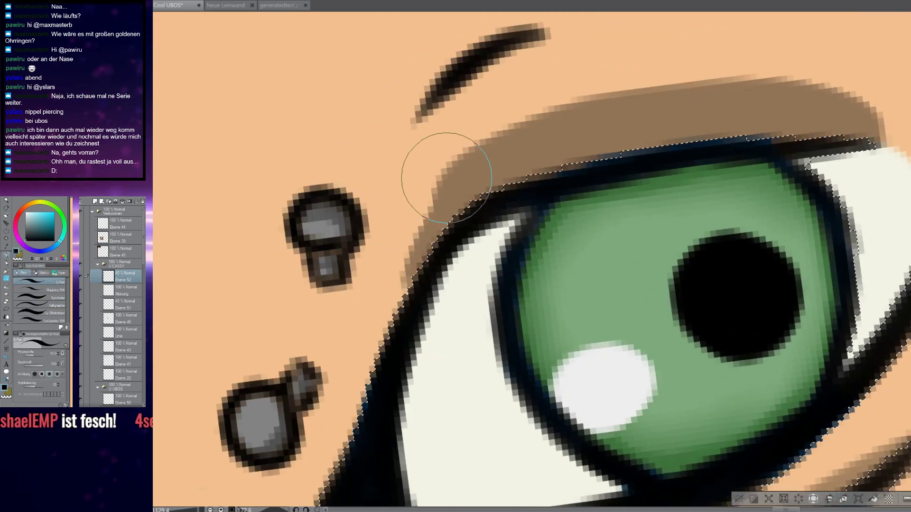
drag(364, 386, 348, 443)
Clear the selection and check the shaded eye in the overall picture with the canvas turned upright
scroll(430, 320, down, 10)
key(r)
drag(331, 257, 584, 413)
key(p)
key(ctrl+d)
scroll(437, 268, down, 5)
scroll(412, 269, up, 2)
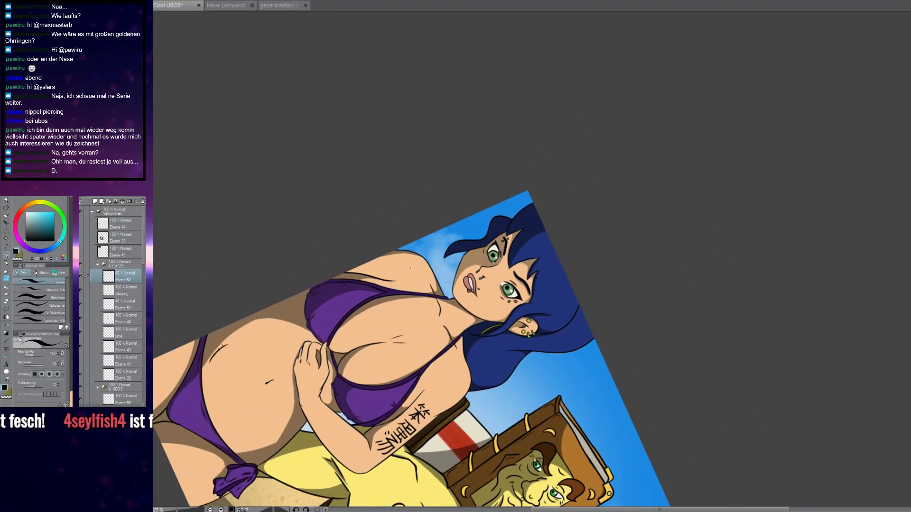
key(r)
drag(373, 251, 459, 411)
key(p)
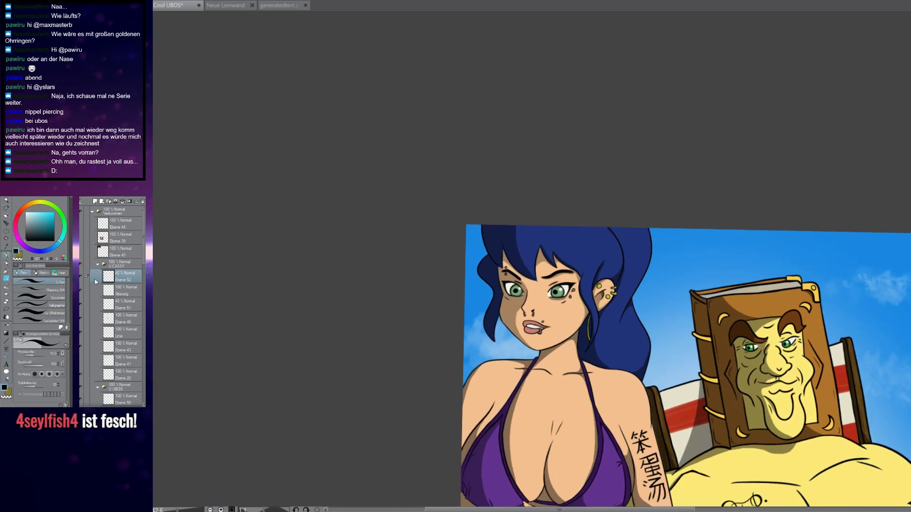
Paint dark blue eyeshadow between the upper lid and eyebrow beside the piercings on a new reduced-opacity top layer
drag(565, 302, 623, 314)
drag(418, 254, 434, 292)
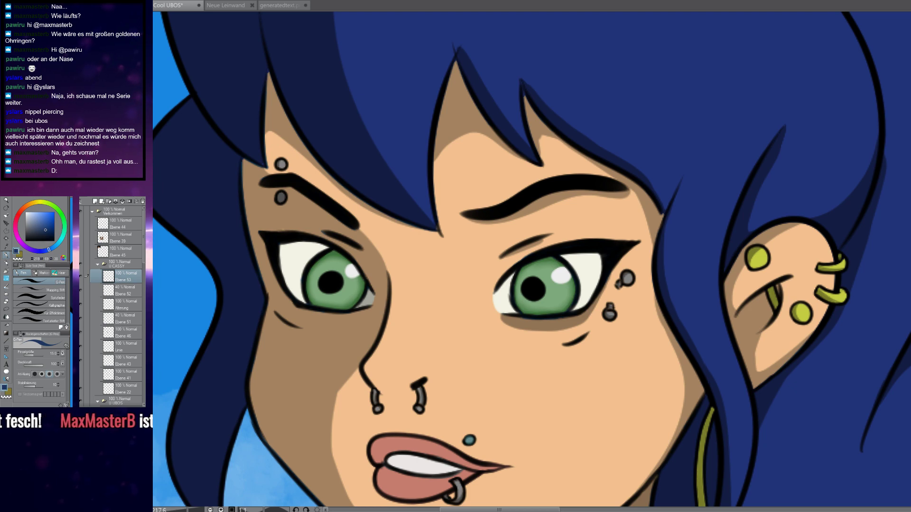
scroll(526, 253, up, 3)
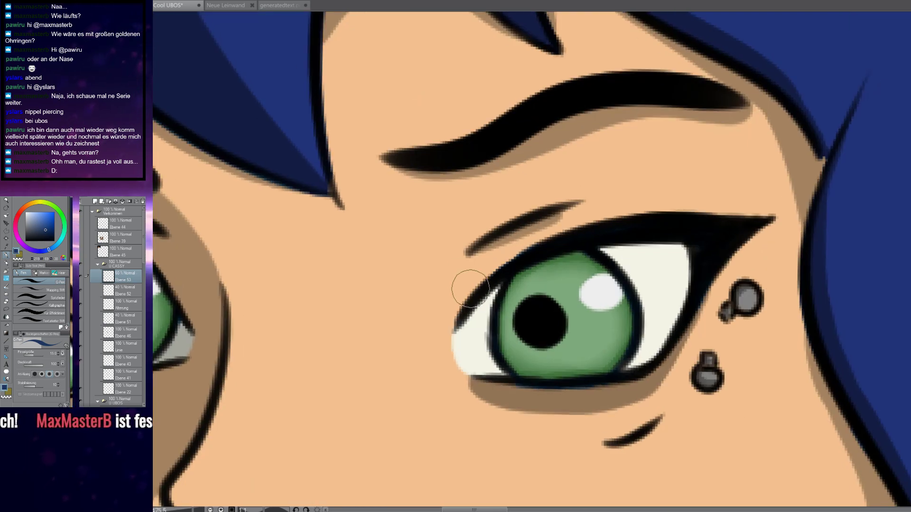
mouse_move(456, 298)
mouse_down()
mouse_move(396, 182)
mouse_move(478, 167)
mouse_move(608, 116)
mouse_move(733, 115)
mouse_move(740, 202)
mouse_move(673, 195)
mouse_move(548, 221)
mouse_move(465, 278)
mouse_move(436, 232)
mouse_move(505, 209)
mouse_move(589, 212)
mouse_move(702, 131)
mouse_move(720, 167)
mouse_up()
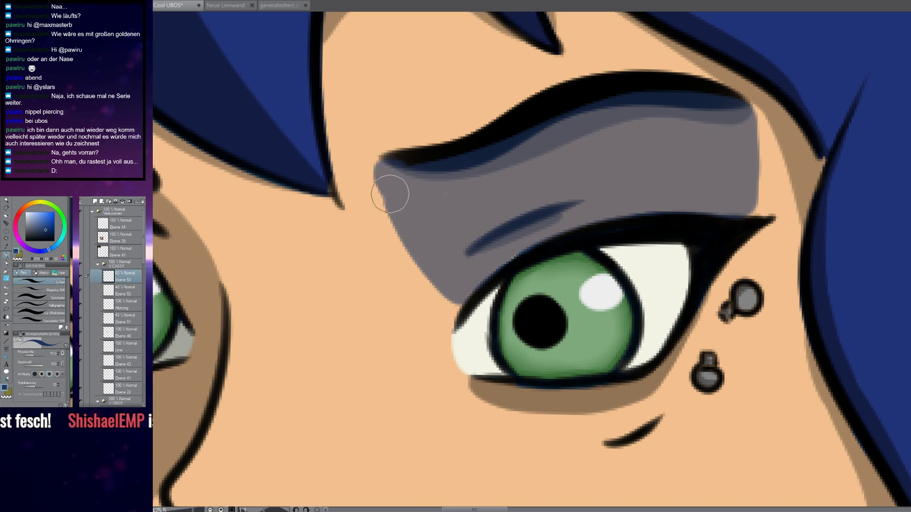
Undo the blue eyeshadow painted between the upper lid and eyebrow of the eye beside the piercings
scroll(519, 204, down, 17)
scroll(529, 247, up, 11)
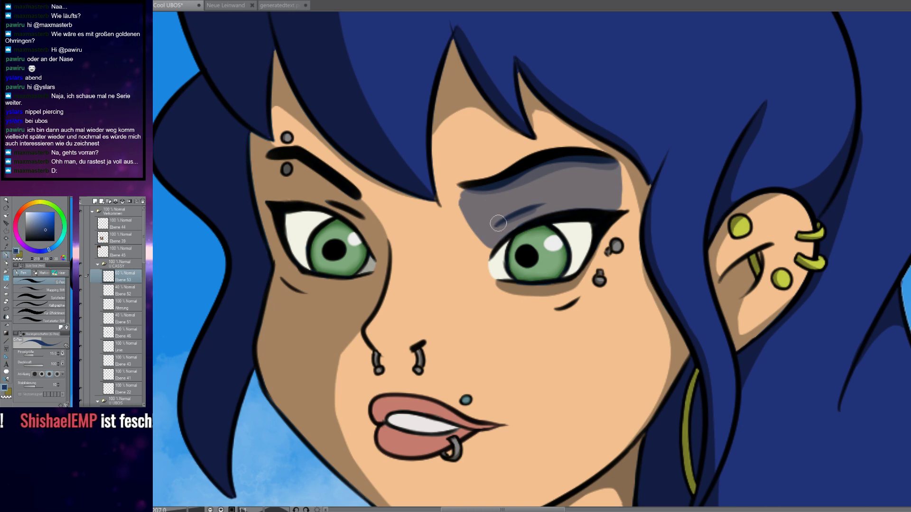
key(ctrl+z)
key(ctrl+z)
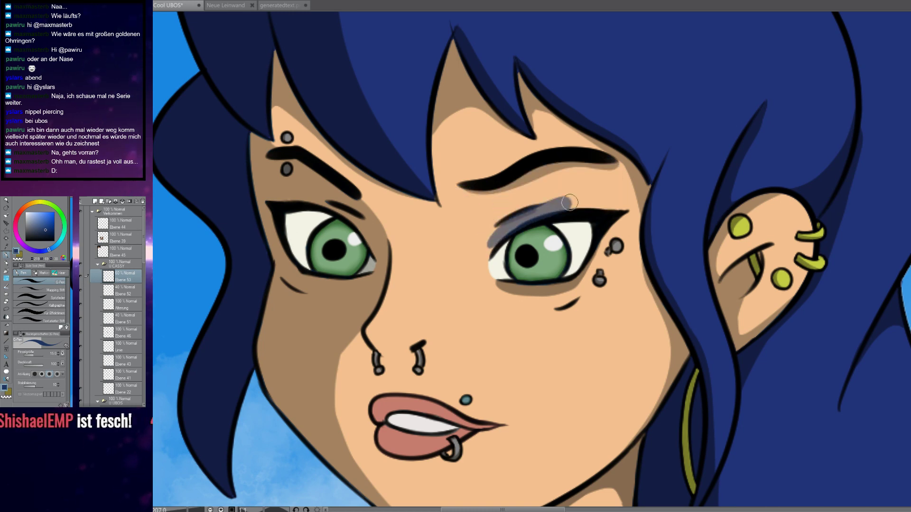
key(ctrl+z)
Try to paint a dark blue eyeshadow stroke along the inner upper lid of the eye beside the piercings
scroll(503, 223, up, 3)
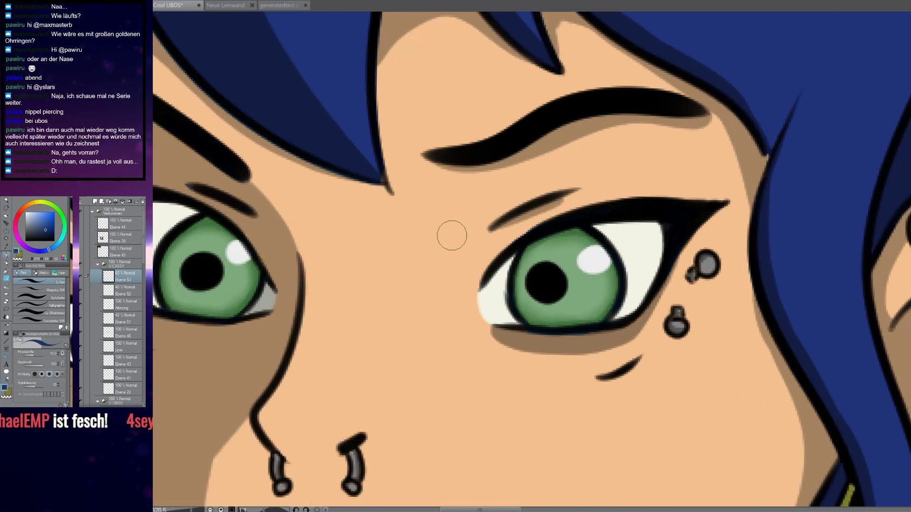
drag(417, 222, 412, 273)
key(ctrl+z)
key(shift+space)
drag(411, 256, 495, 266)
scroll(495, 266, up, 3)
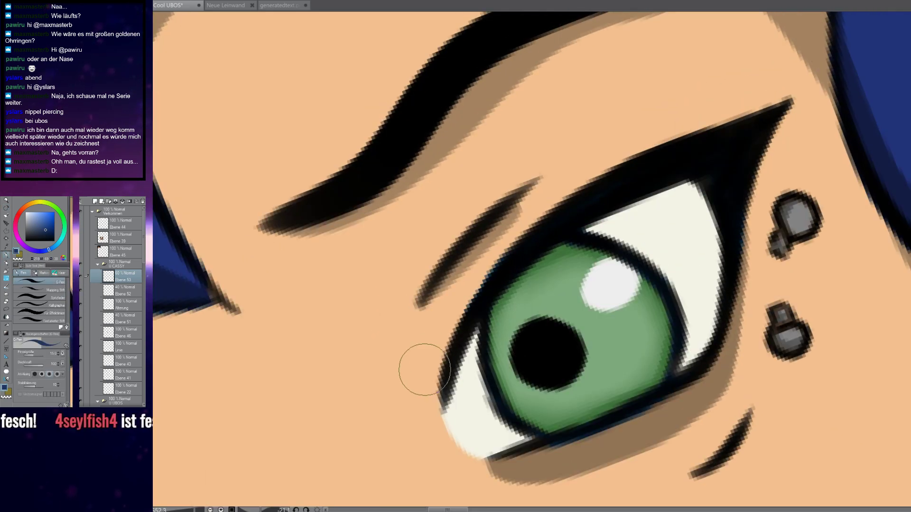
mouse_move(430, 372)
mouse_down()
mouse_move(460, 294)
mouse_move(433, 367)
mouse_move(462, 301)
mouse_move(439, 361)
mouse_move(445, 336)
mouse_up()
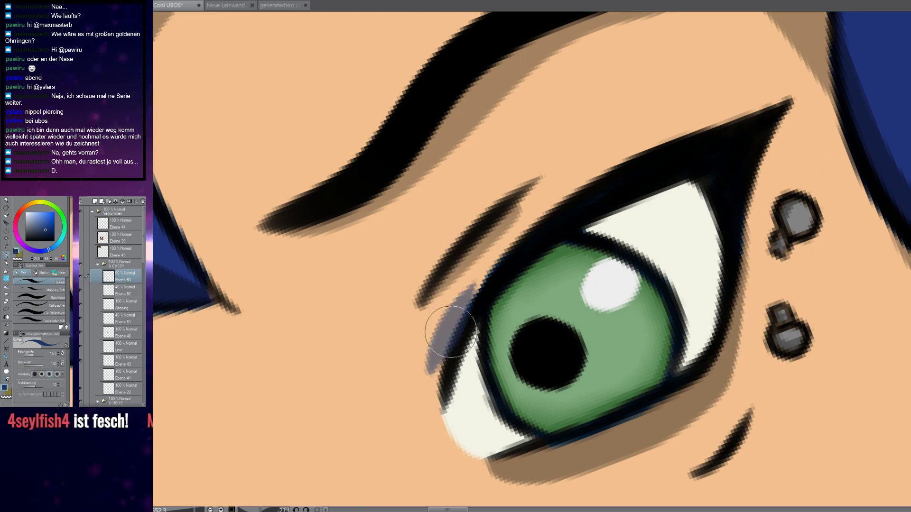
key(ctrl+z)
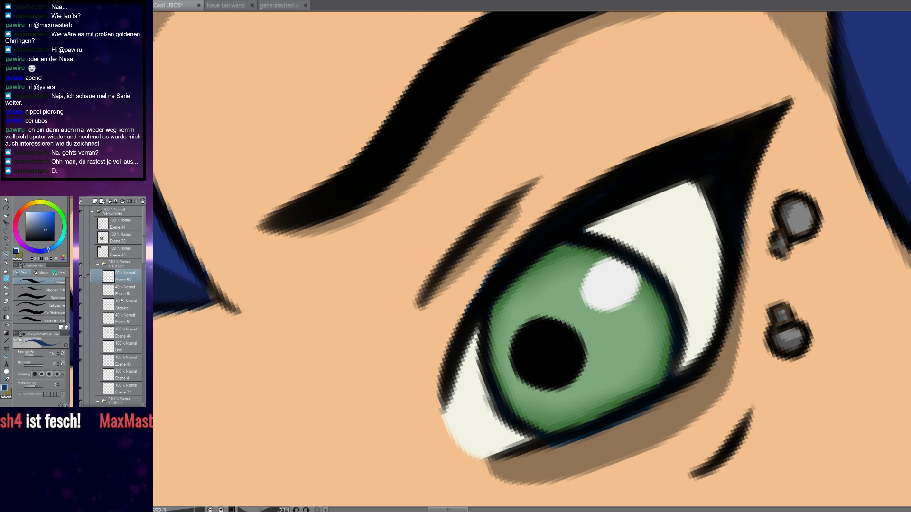
Collapse the woman's CASSY overlay layer group and move it into the Cassy folder, directly beneath the CASSY line art layer
scroll(119, 299, down, 5)
scroll(125, 295, down, 2)
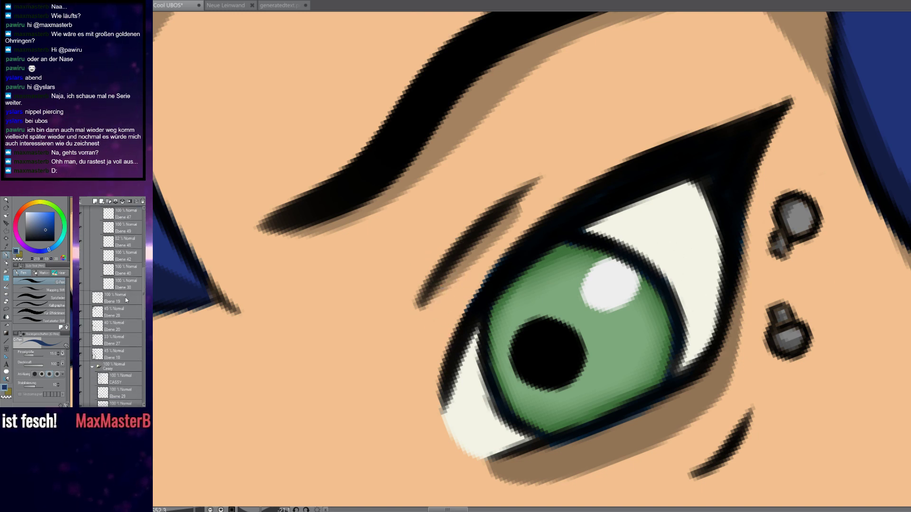
scroll(126, 300, up, 4)
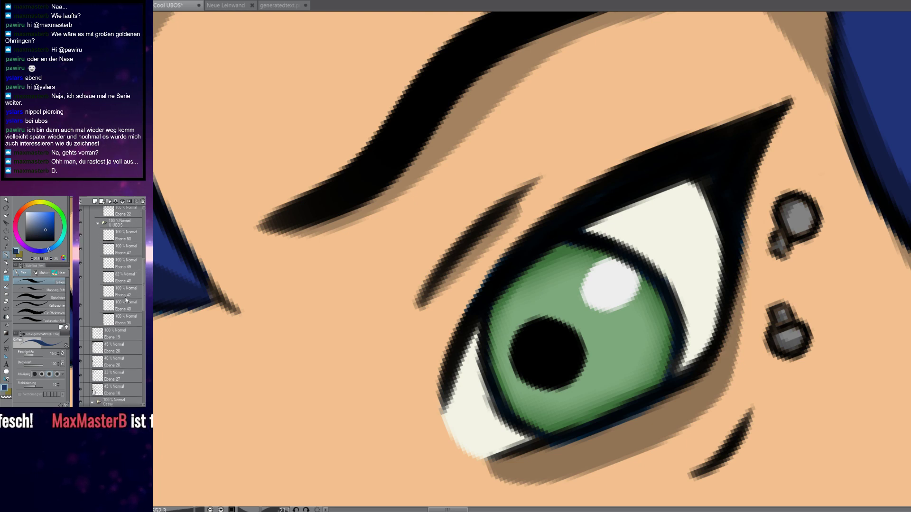
scroll(123, 290, up, 2)
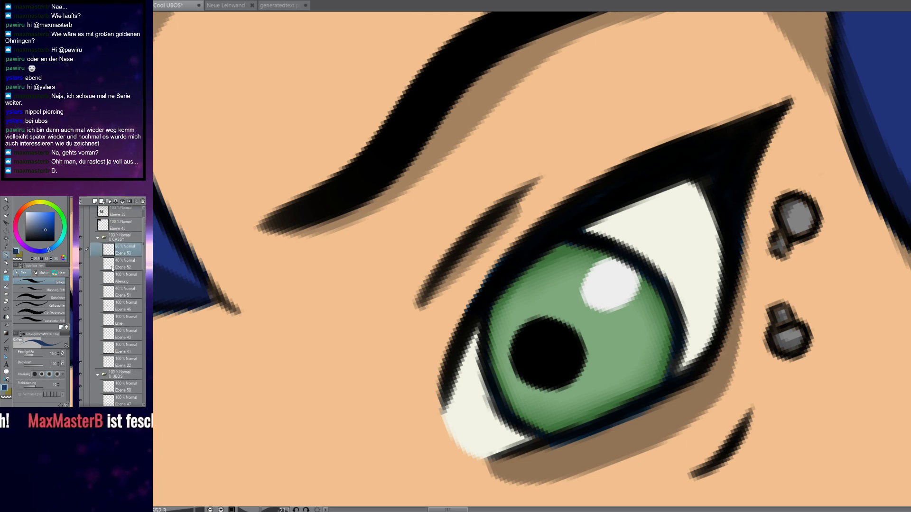
click(97, 240)
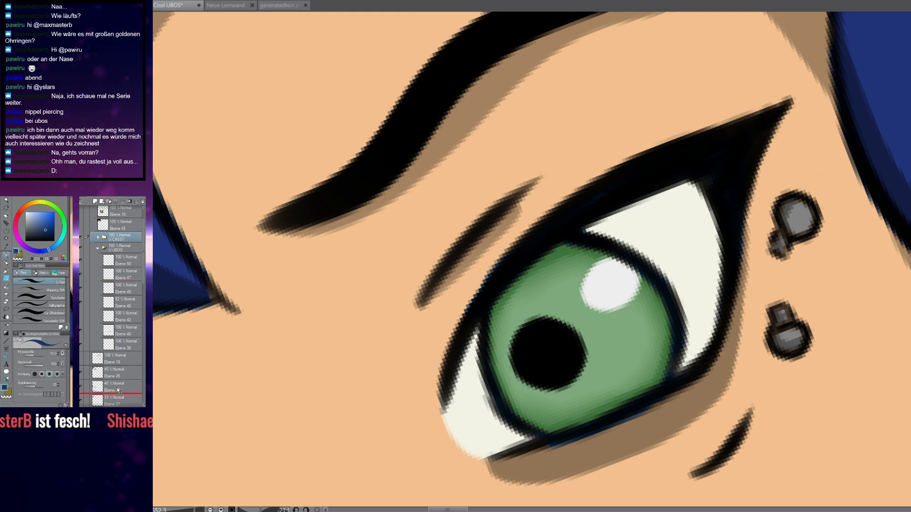
drag(119, 237, 121, 348)
scroll(124, 327, down, 4)
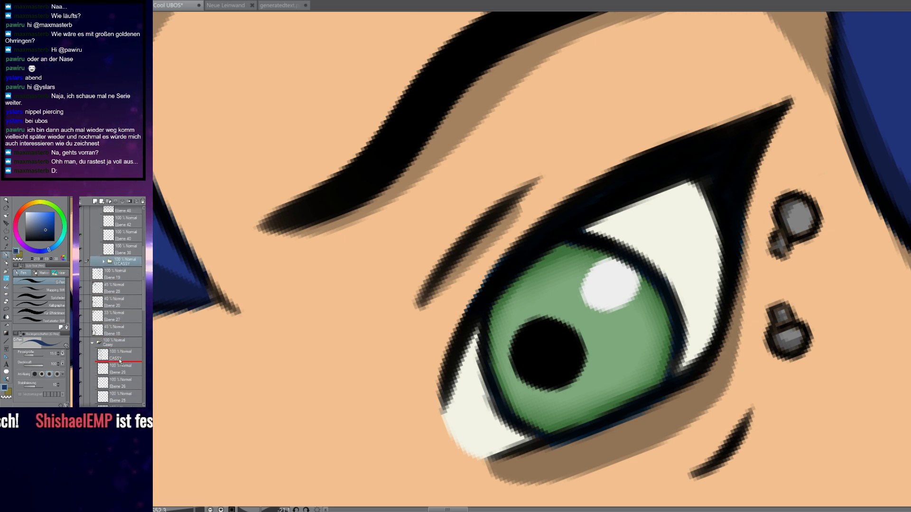
drag(119, 361, 125, 363)
Examine the line art, shading and piercings across the woman's face after the layer group's move
scroll(684, 315, down, 8)
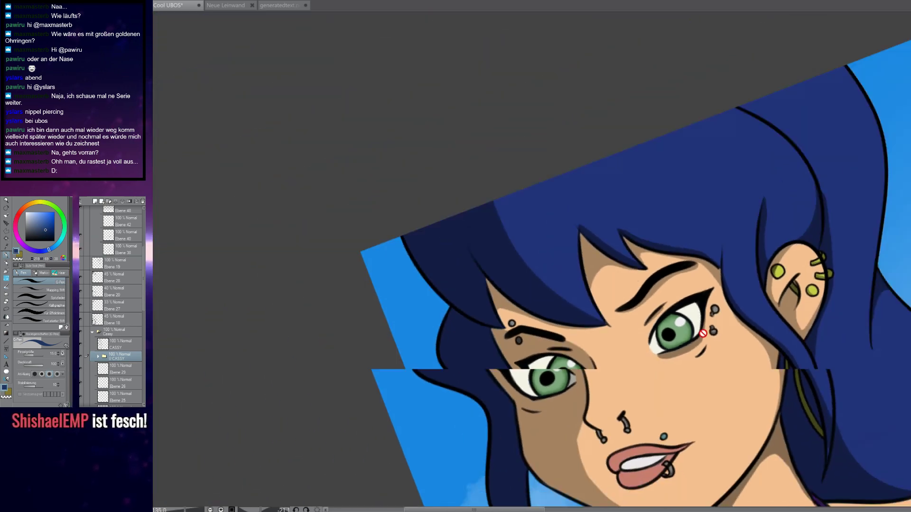
scroll(711, 354, up, 5)
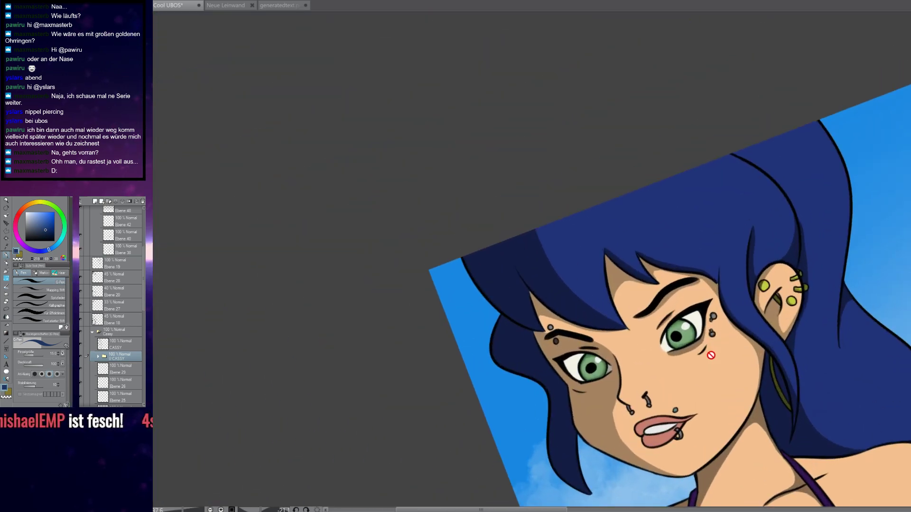
scroll(684, 335, up, 10)
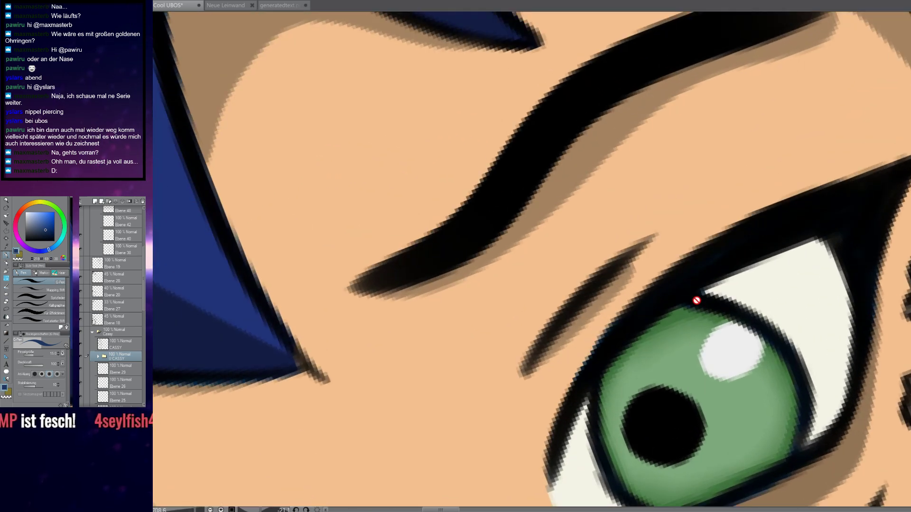
scroll(695, 309, down, 8)
scroll(691, 314, down, 3)
scroll(688, 323, up, 4)
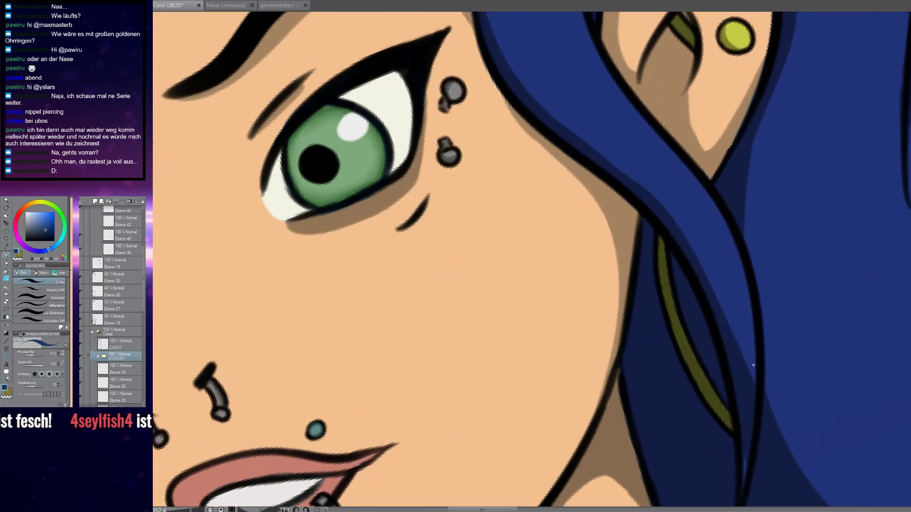
scroll(617, 316, down, 8)
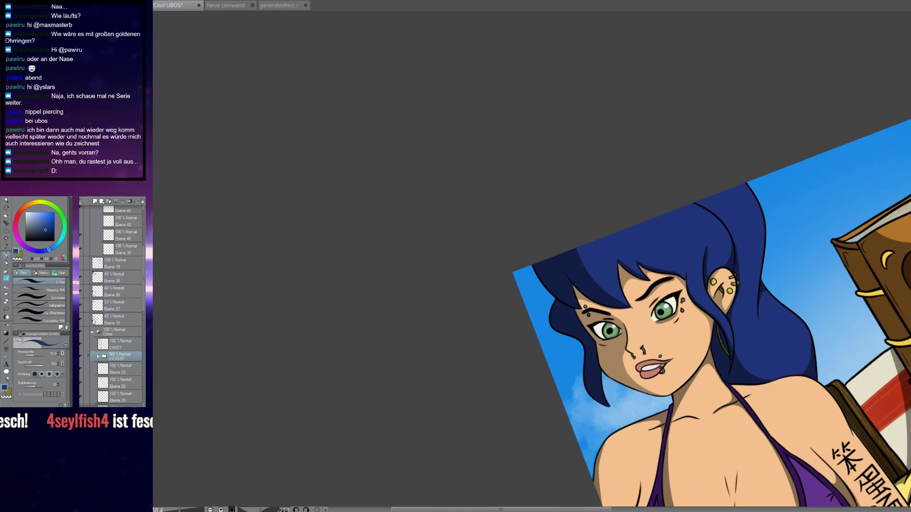
scroll(565, 317, up, 8)
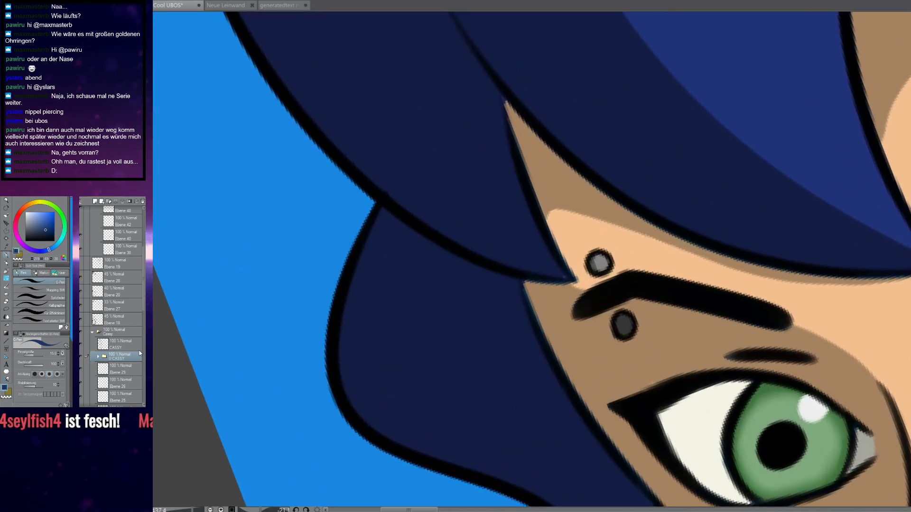
Expand the moved CASSY group and erase the shadow over the lower eyebrow piercing on the Ebene 51 layer
click(97, 356)
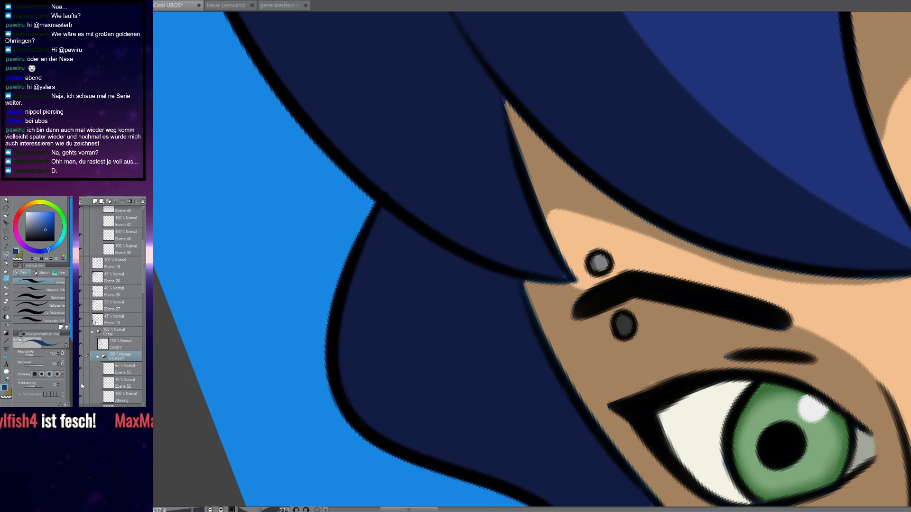
drag(846, 419, 423, 276)
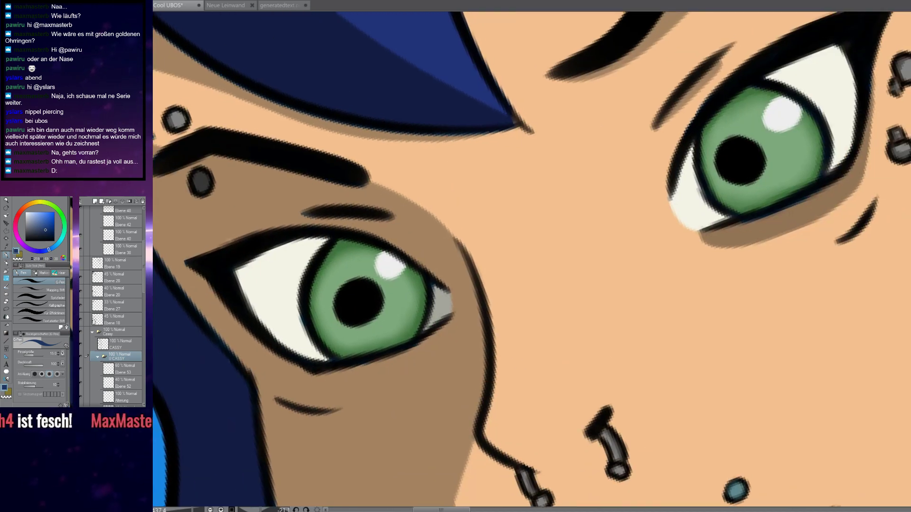
scroll(83, 355, down, 3)
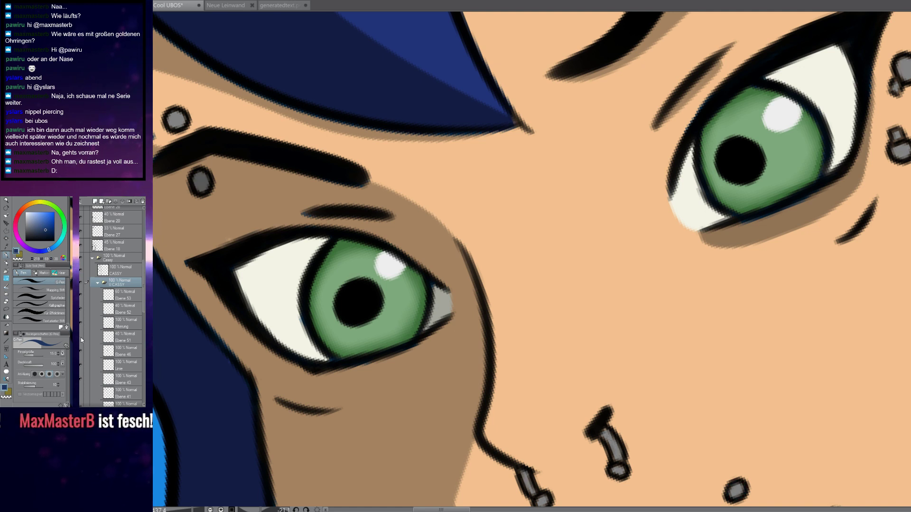
click(115, 337)
drag(331, 196, 720, 278)
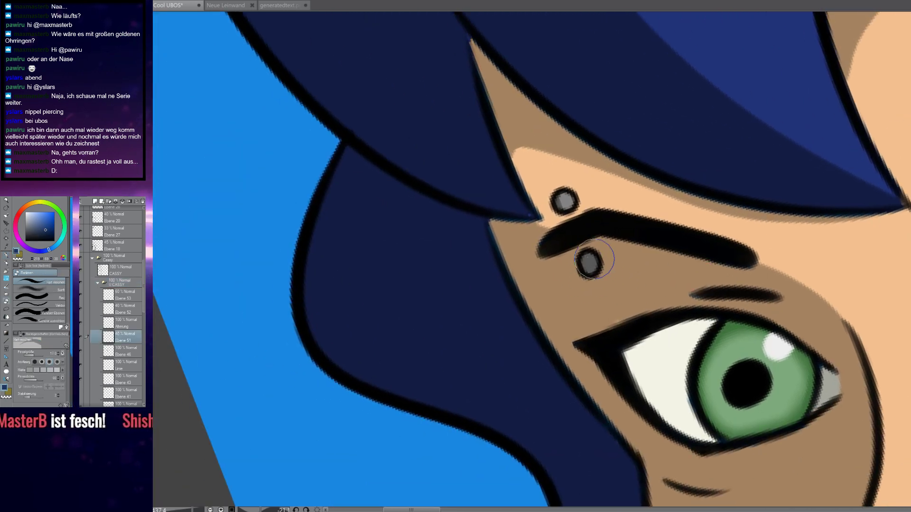
Erase the shadow covering the woman's gold earrings on the Ebene 51 layer, starting with the hoop behind the hair strand
scroll(610, 271, right, 10)
scroll(461, 302, right, 11)
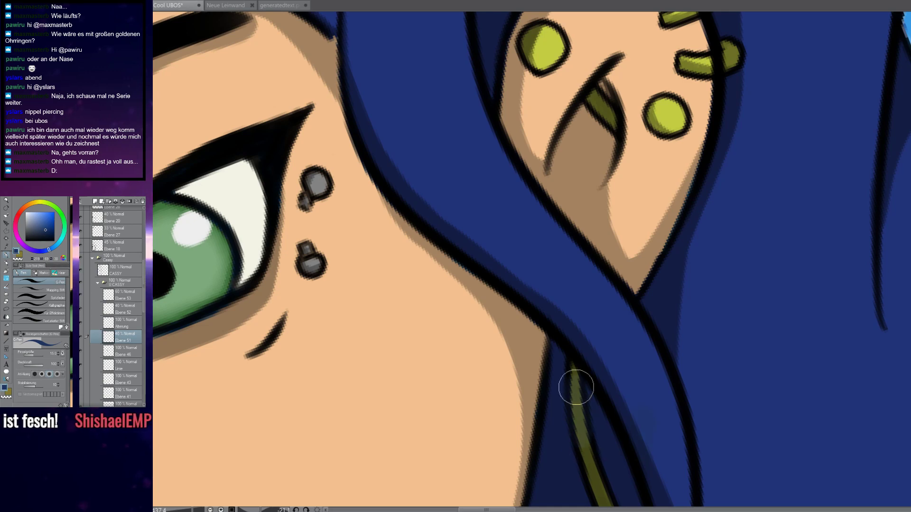
key(e)
mouse_move(519, 308)
mouse_down()
mouse_move(529, 288)
mouse_move(611, 455)
mouse_move(629, 465)
mouse_move(524, 308)
mouse_move(517, 237)
mouse_up()
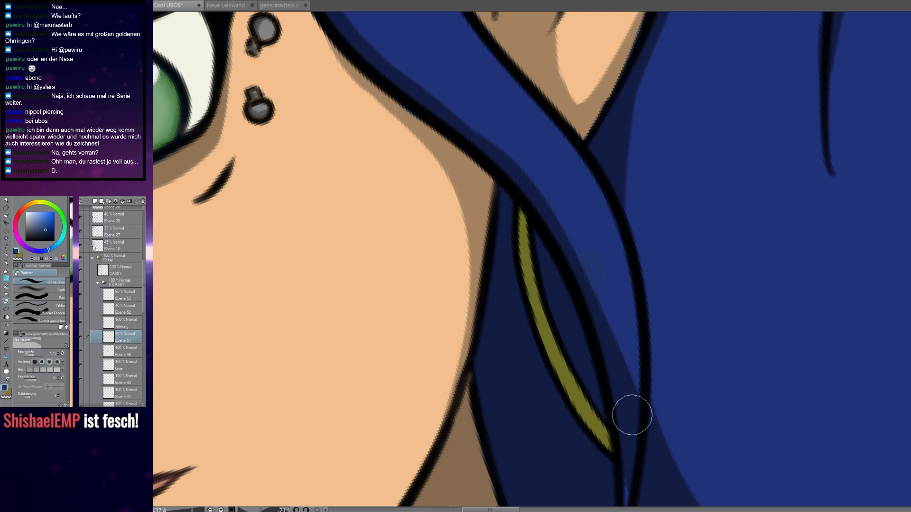
scroll(635, 352, down, 6)
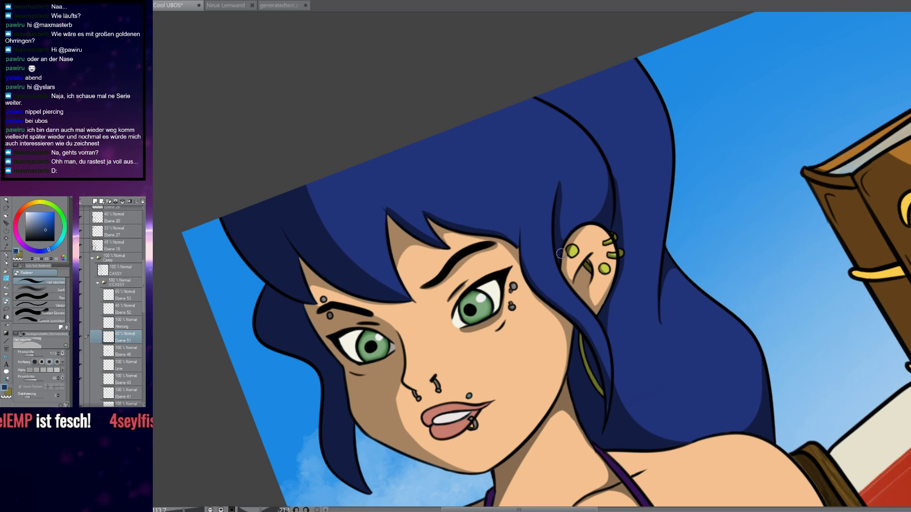
scroll(561, 254, up, 6)
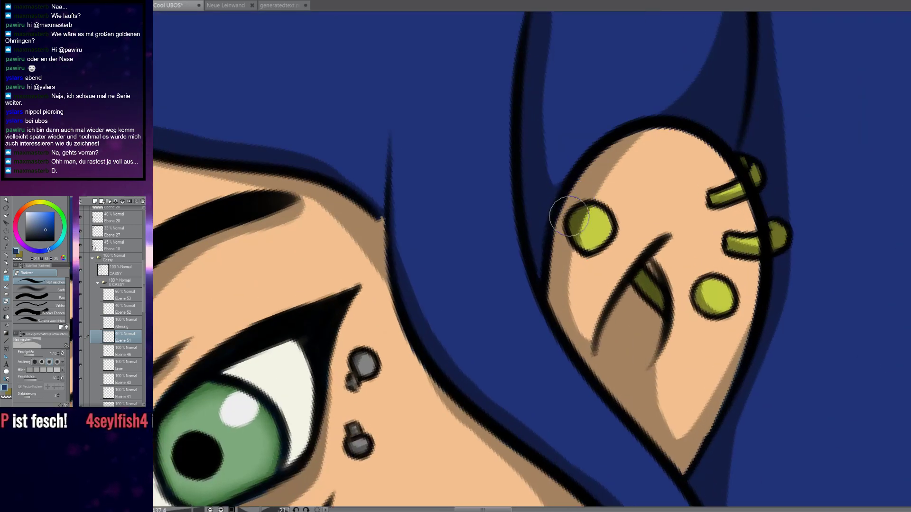
On layer Ebene 53, paint dark blue eyeshadow with the G-pen along the upper lid of the woman's eye nearest the ear
scroll(629, 297, down, 8)
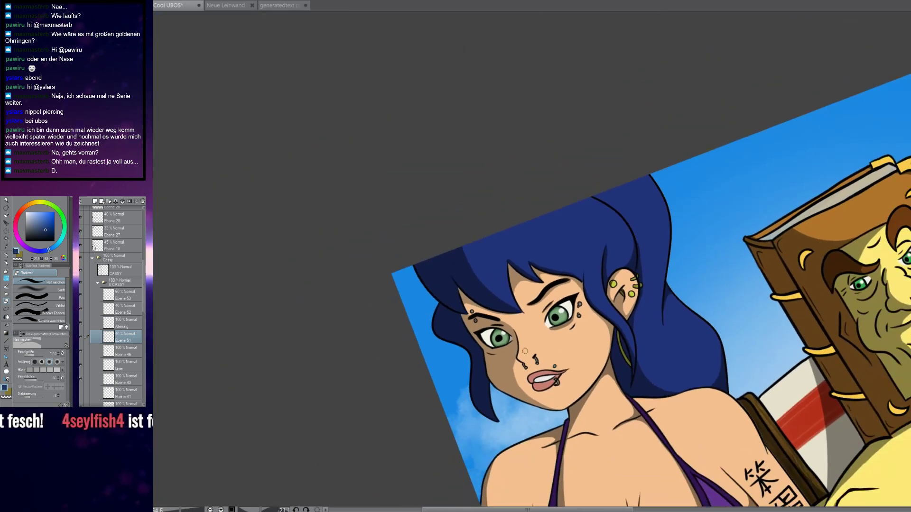
scroll(573, 289, up, 8)
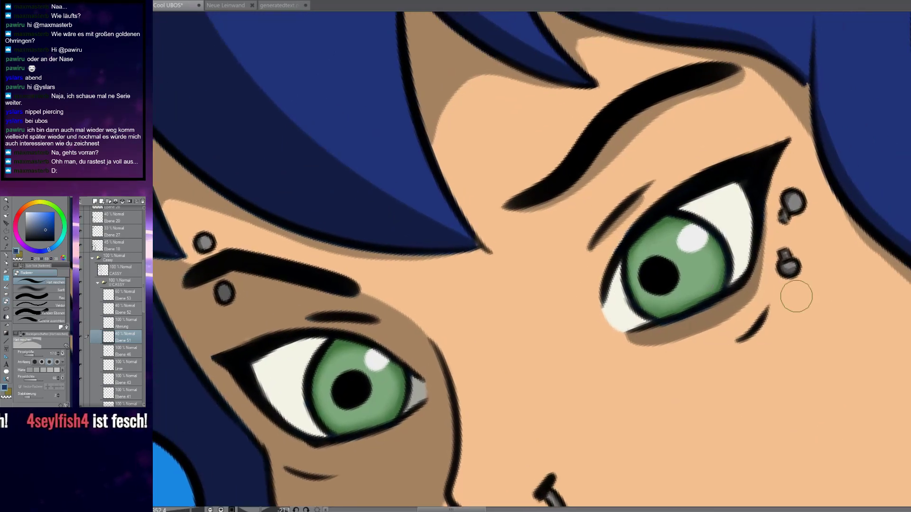
click(119, 300)
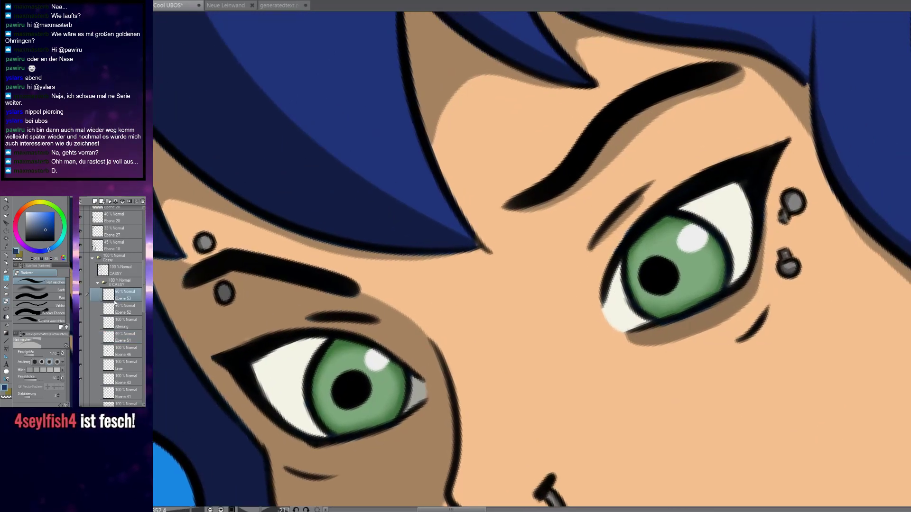
scroll(536, 268, up, 4)
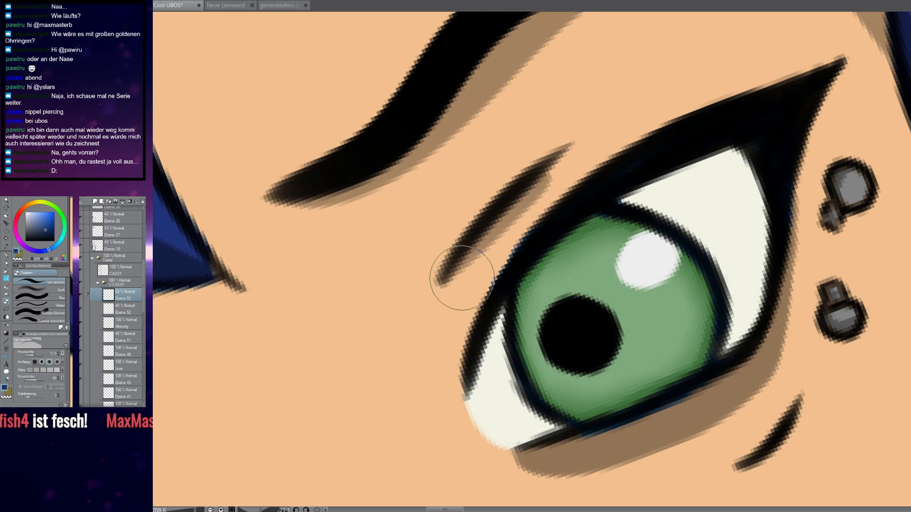
key(p)
mouse_move(461, 353)
mouse_down()
mouse_move(480, 292)
mouse_move(469, 324)
mouse_move(458, 327)
mouse_move(465, 306)
mouse_move(454, 306)
mouse_move(486, 242)
mouse_move(441, 317)
mouse_move(448, 290)
mouse_move(461, 368)
mouse_up()
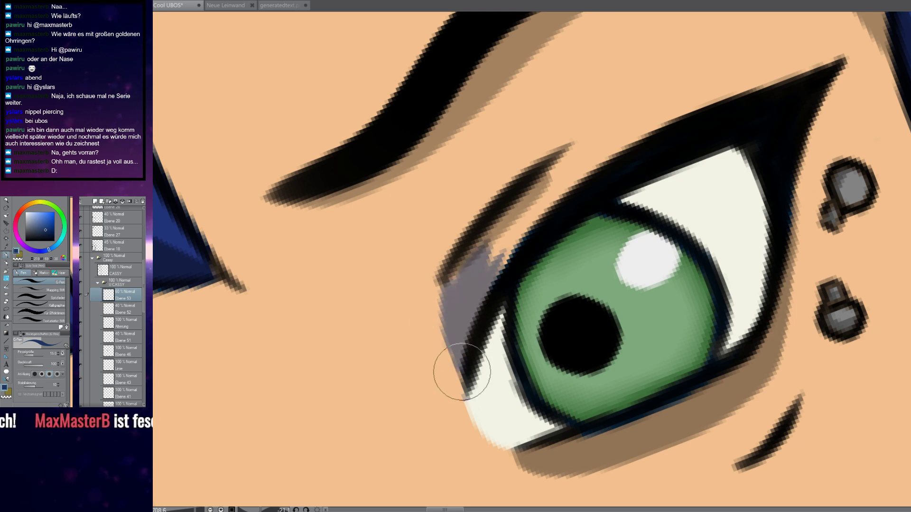
mouse_move(453, 314)
mouse_down()
mouse_move(528, 193)
mouse_move(476, 283)
mouse_move(566, 178)
mouse_move(474, 289)
mouse_move(605, 140)
mouse_move(511, 216)
mouse_move(640, 129)
mouse_move(565, 174)
mouse_move(659, 120)
mouse_move(566, 179)
mouse_move(696, 103)
mouse_move(684, 107)
mouse_move(811, 68)
mouse_move(782, 72)
mouse_up()
scroll(586, 179, down, 8)
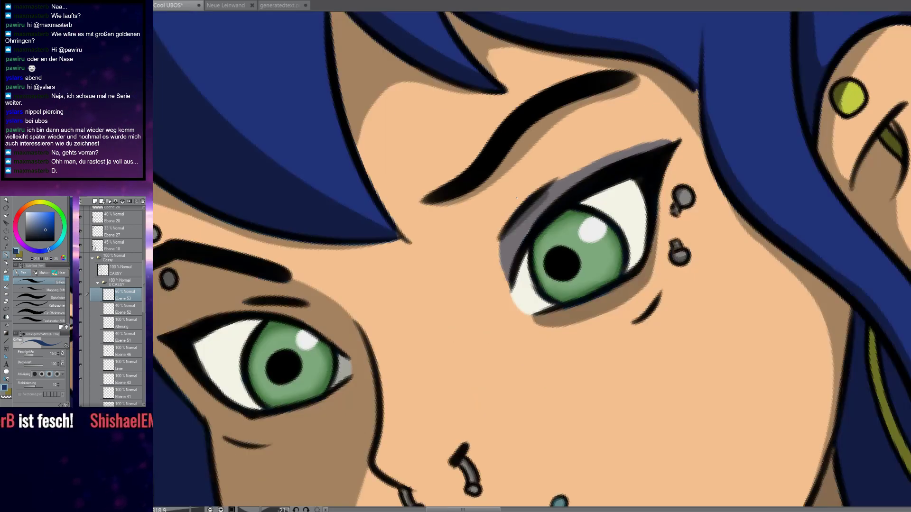
scroll(472, 192, up, 8)
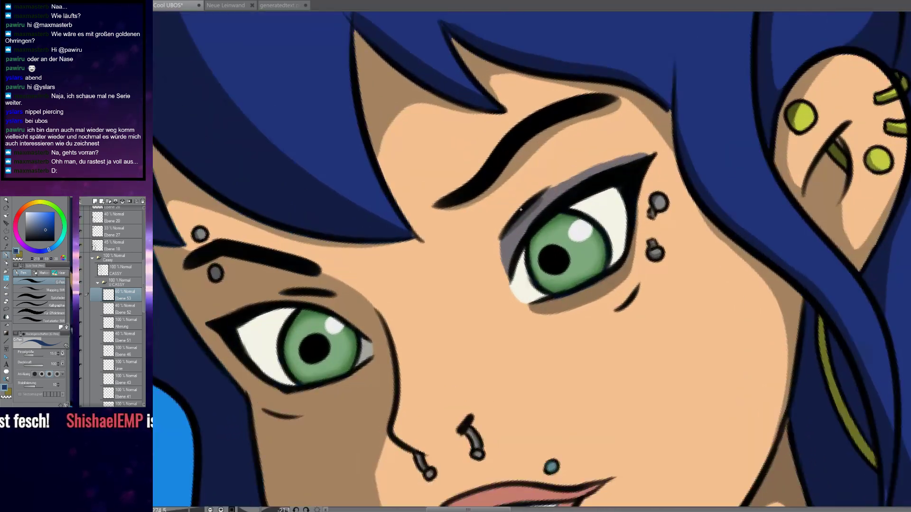
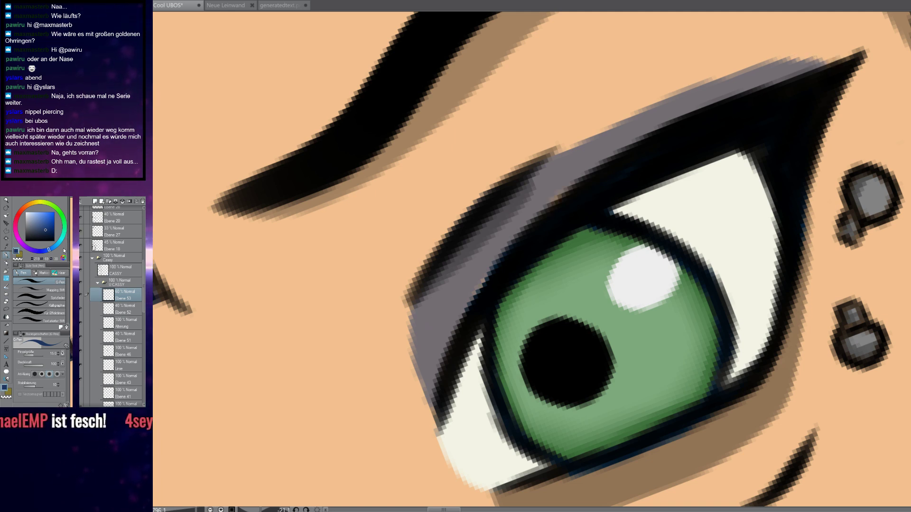
Undo the outer-lid eyeshadow strokes and repaint them up to the lash tip with a higher opacity on layer Ebene 53
key(ctrl+z)
key(ctrl+z)
key(ctrl+z)
key(ctrl+z)
key(ctrl+z)
key(ctrl+z)
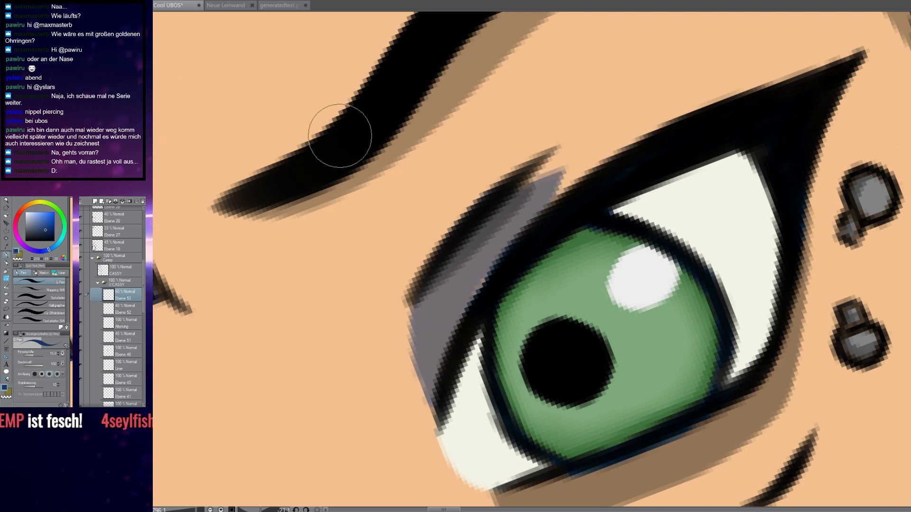
key(ctrl+z)
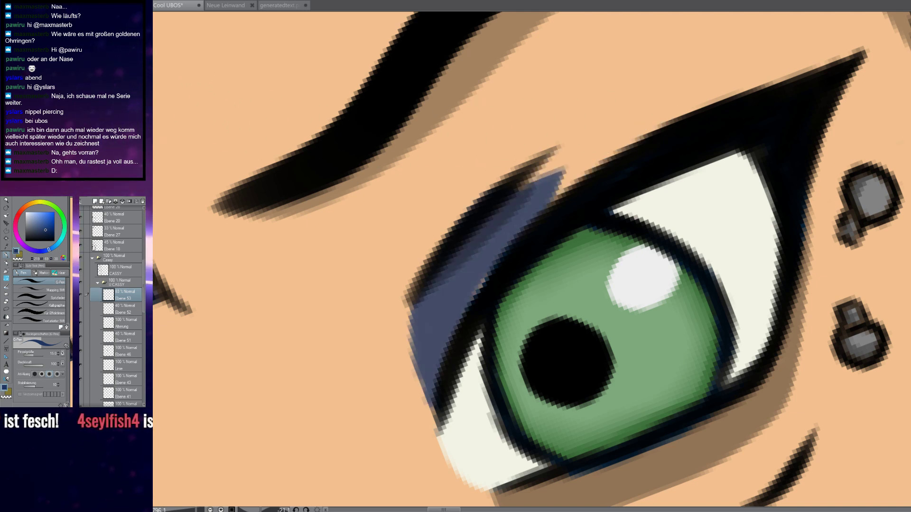
mouse_move(465, 280)
mouse_down()
mouse_move(565, 160)
mouse_move(698, 99)
mouse_move(846, 64)
mouse_up()
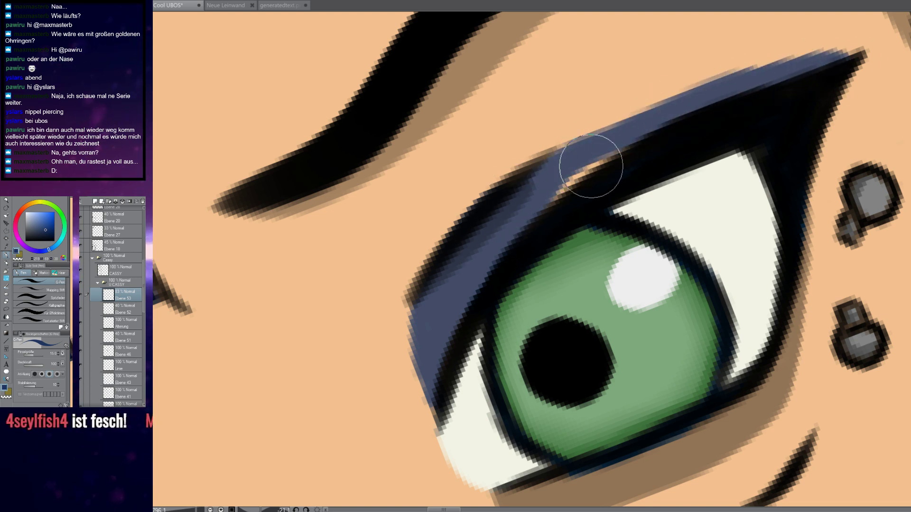
drag(623, 143, 569, 184)
Paint matching blue eyeshadow along the upper lid of the woman's other, shaded eye, from inner corner to outer lash tip
scroll(480, 292, down, 5)
drag(355, 304, 569, 186)
scroll(567, 189, up, 4)
key(r)
drag(469, 243, 477, 311)
mouse_move(461, 406)
mouse_down()
mouse_move(490, 321)
mouse_move(623, 197)
mouse_move(677, 190)
mouse_move(730, 199)
mouse_move(636, 216)
mouse_move(575, 246)
mouse_up()
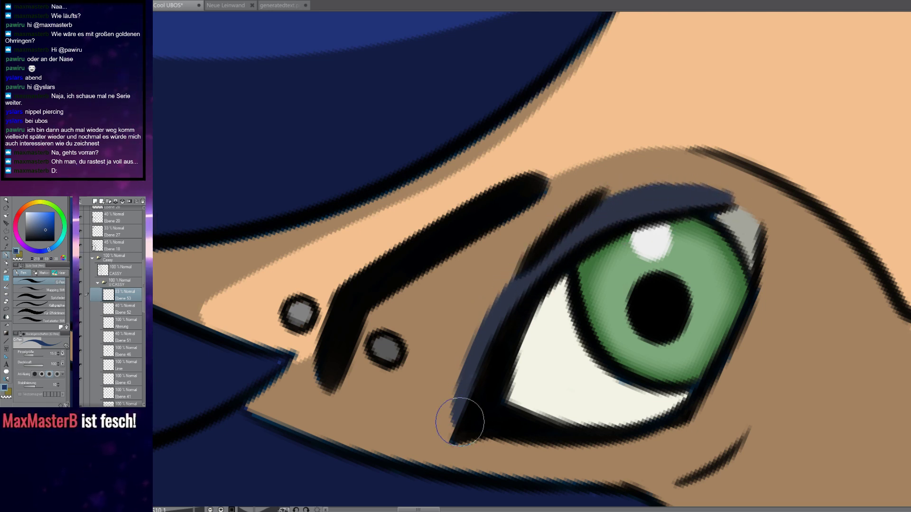
scroll(470, 386, down, 10)
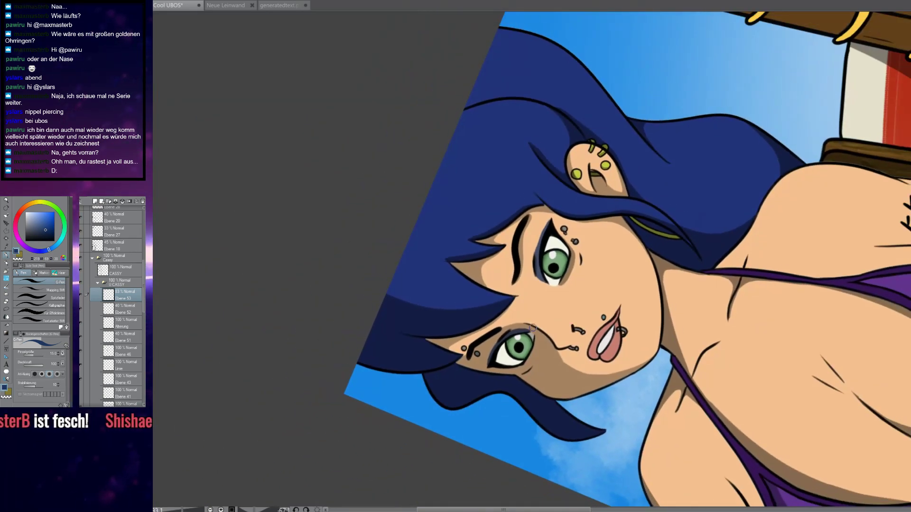
scroll(534, 328, up, 10)
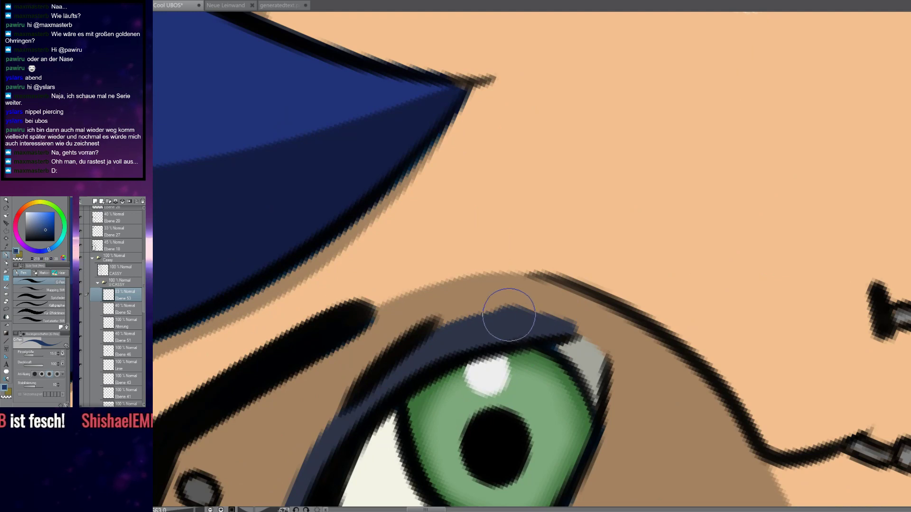
drag(405, 393, 550, 236)
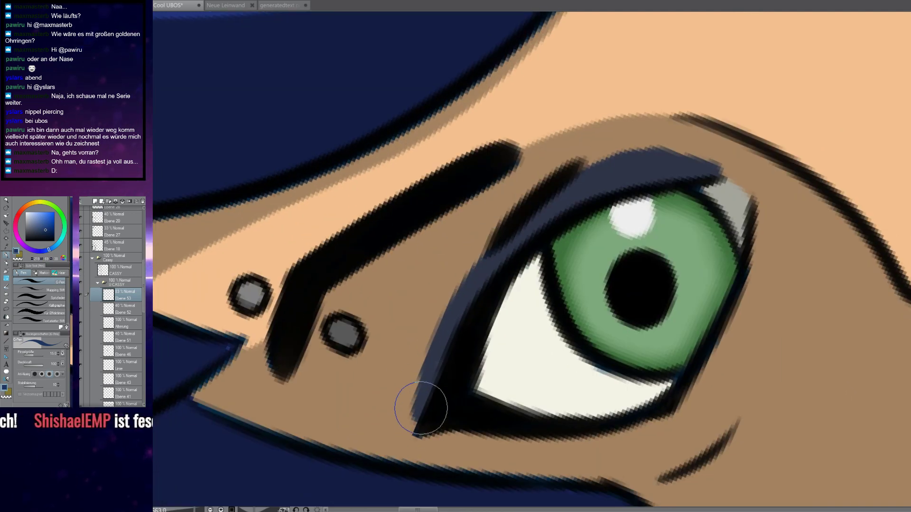
Examine the eyeshadow edges up close and judge the makeup against the whole figure
scroll(489, 349, down, 6)
drag(442, 342, 470, 154)
key(p)
scroll(485, 227, up, 8)
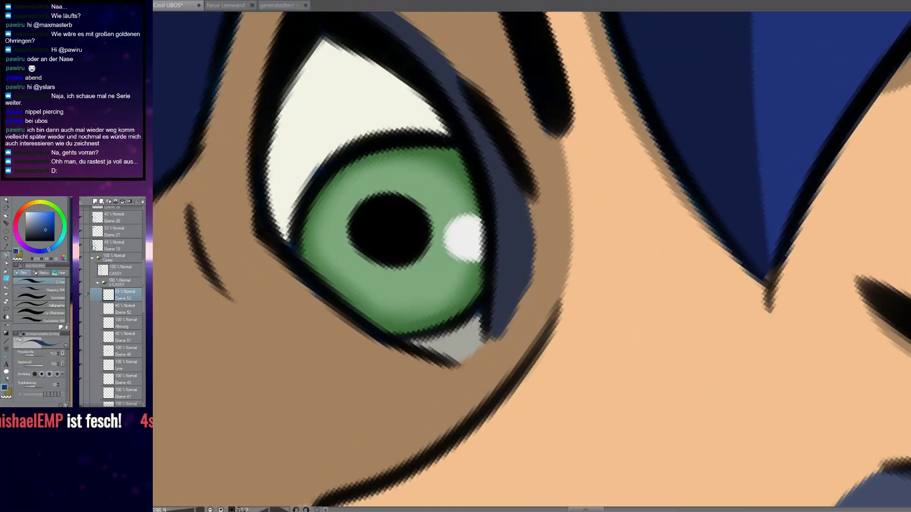
scroll(492, 268, up, 4)
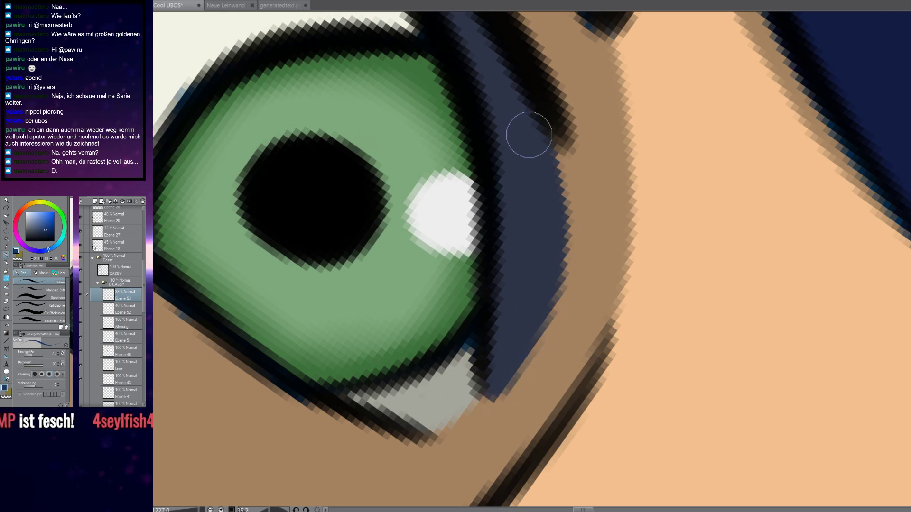
scroll(530, 127, down, 12)
drag(431, 218, 446, 275)
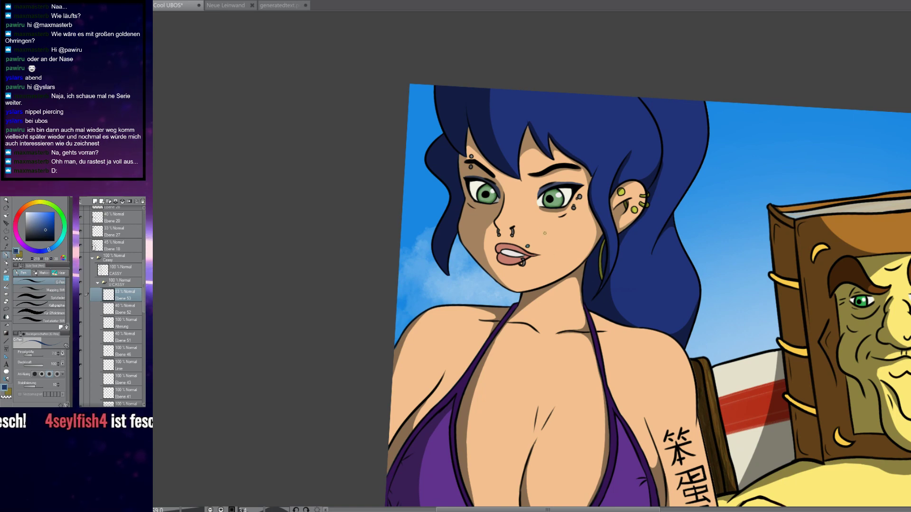
scroll(624, 197, up, 8)
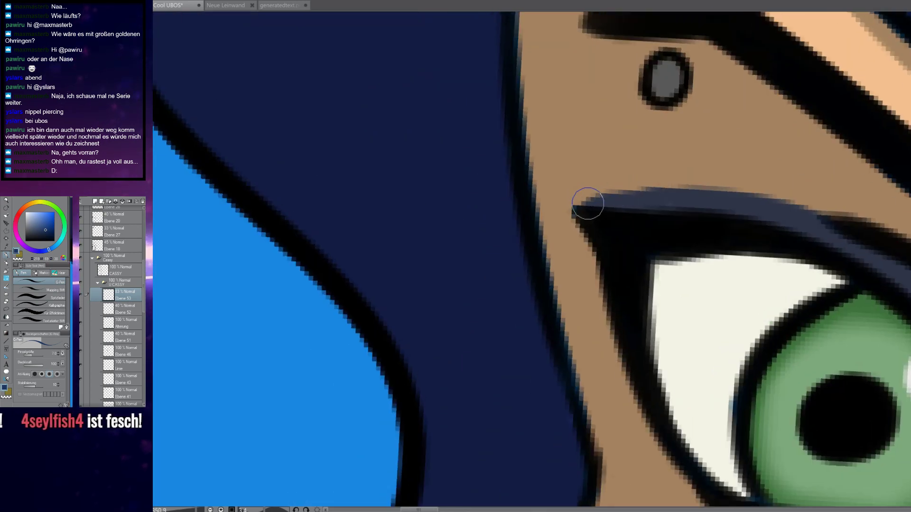
scroll(646, 201, down, 8)
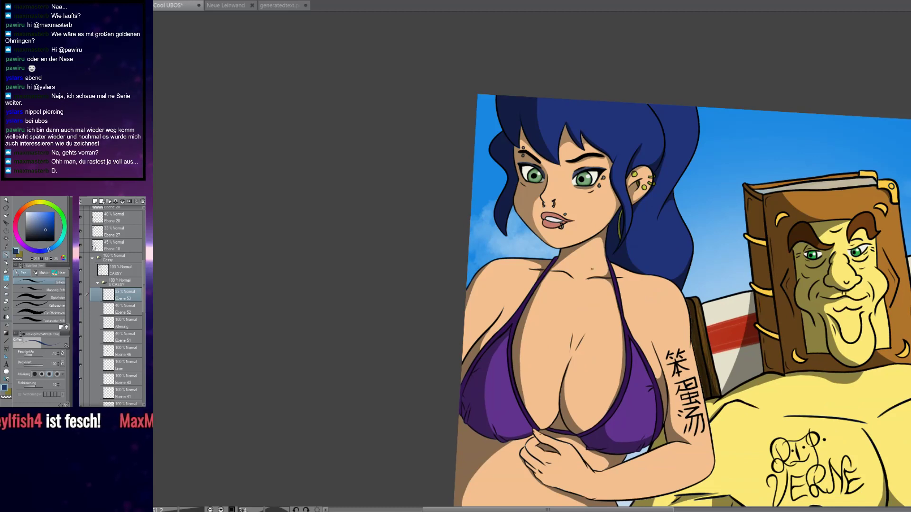
drag(597, 443, 546, 196)
scroll(548, 296, down, 1)
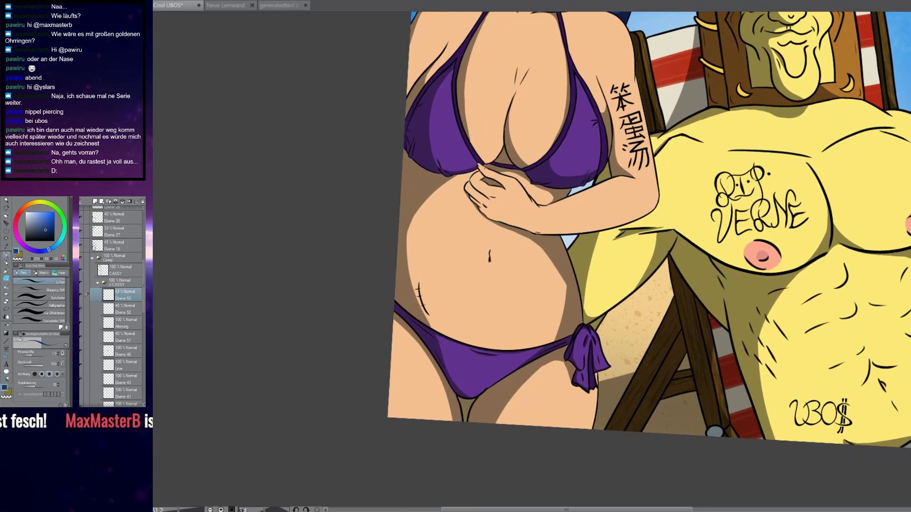
drag(537, 233, 561, 409)
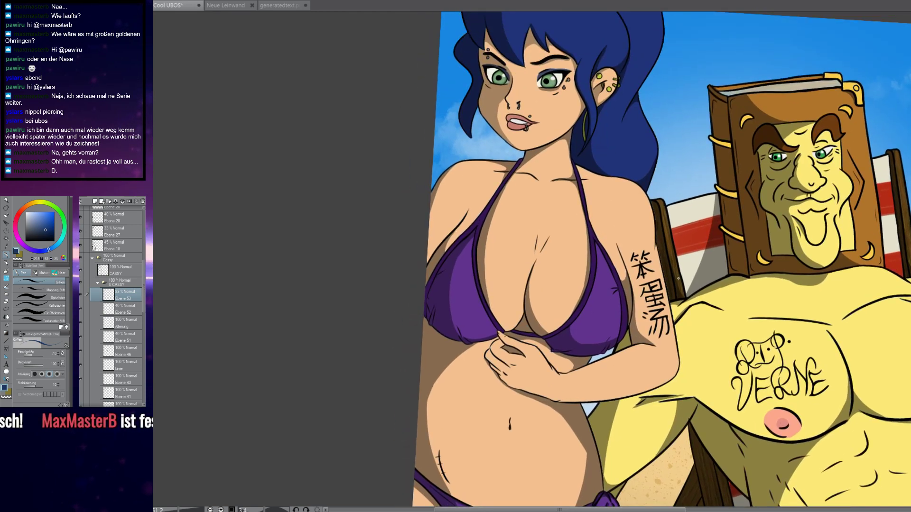
Open the Liegestuhl layer group and select its lowest layer for work on the deck chair beside the woman's arm
scroll(683, 280, up, 8)
drag(576, 212, 571, 356)
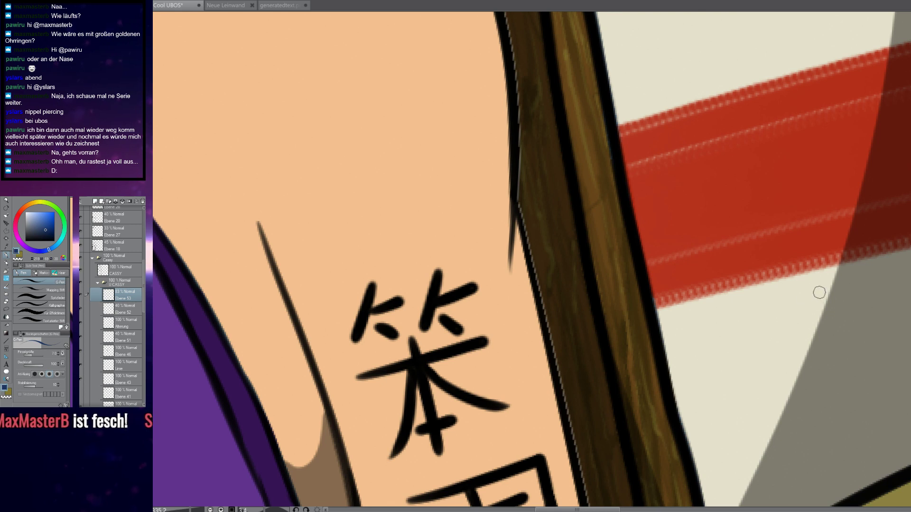
scroll(94, 312, down, 15)
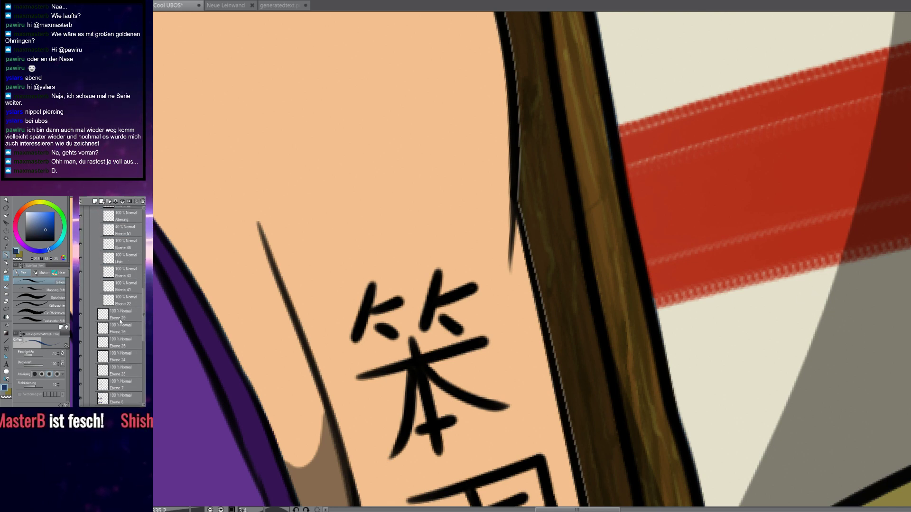
scroll(116, 322, down, 5)
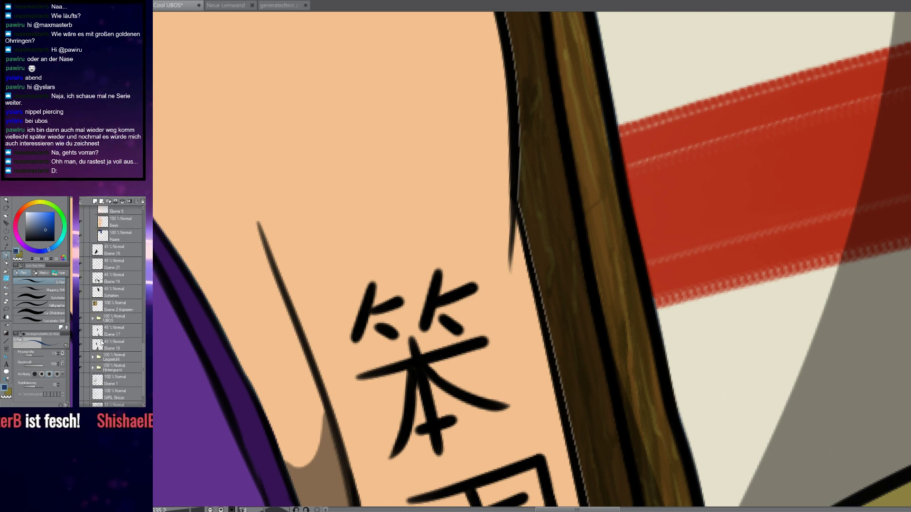
click(92, 334)
scroll(95, 332, down, 3)
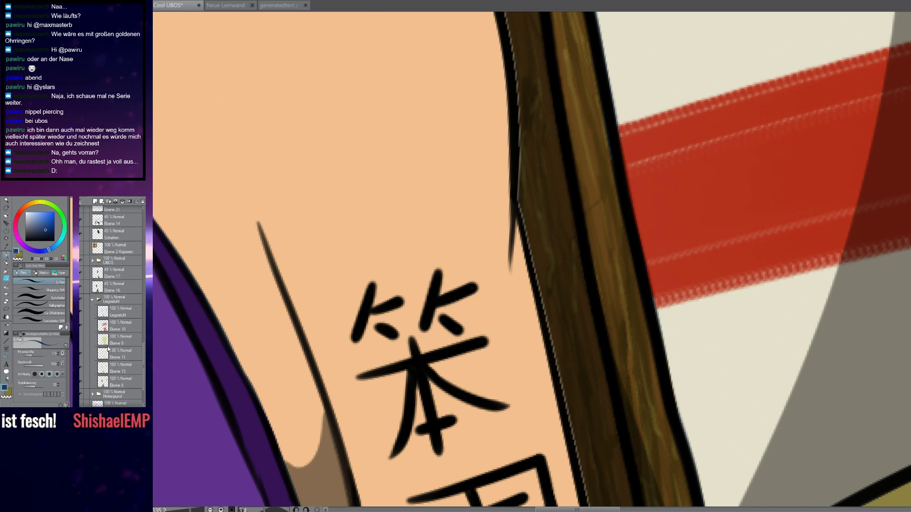
click(104, 355)
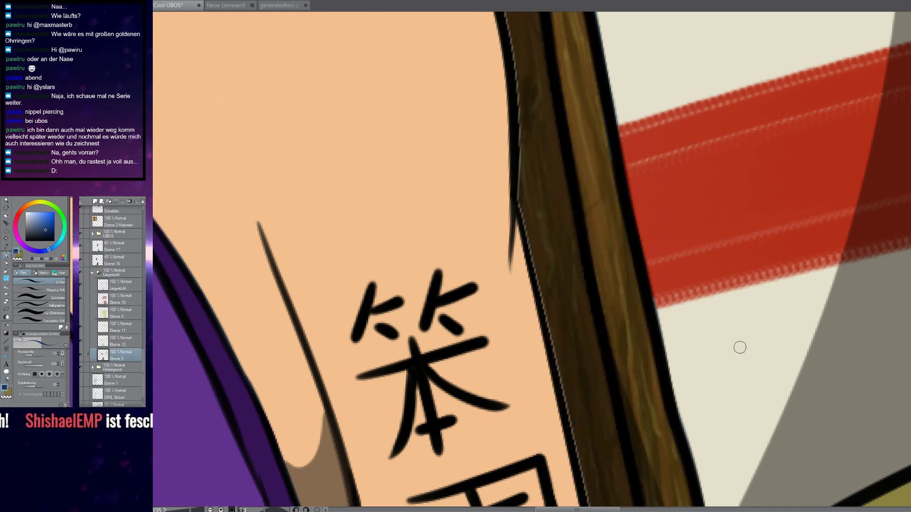
Pick the brown of the deck chair's wooden frame and inspect the light gap along the arm outline
scroll(646, 298, up, 4)
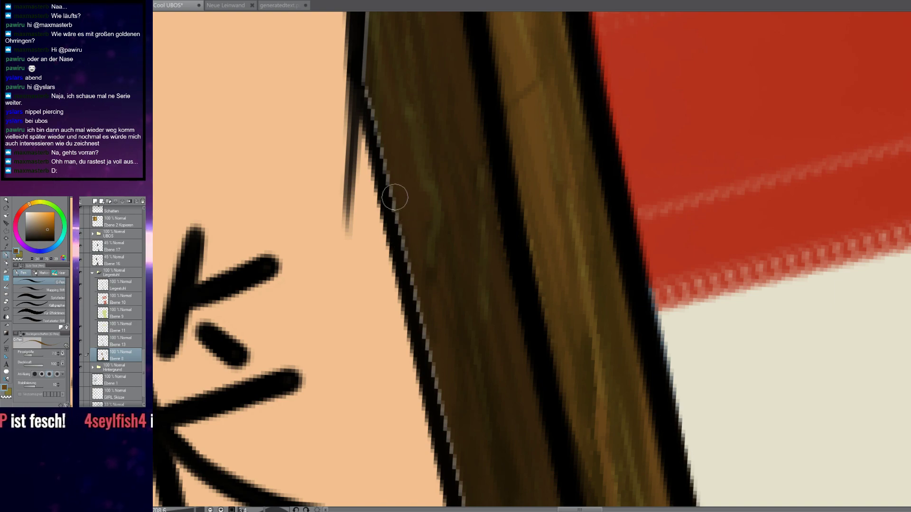
scroll(428, 190, down, 6)
scroll(425, 209, up, 5)
scroll(425, 210, down, 6)
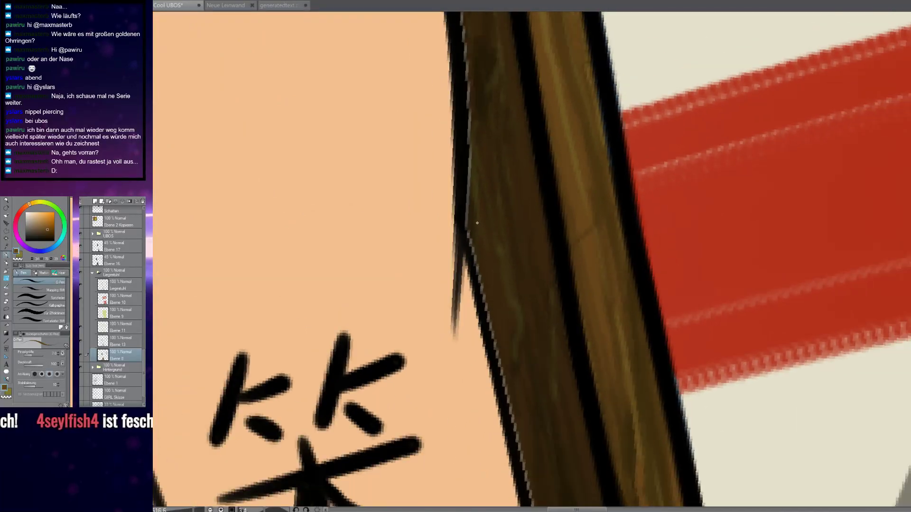
scroll(406, 223, up, 5)
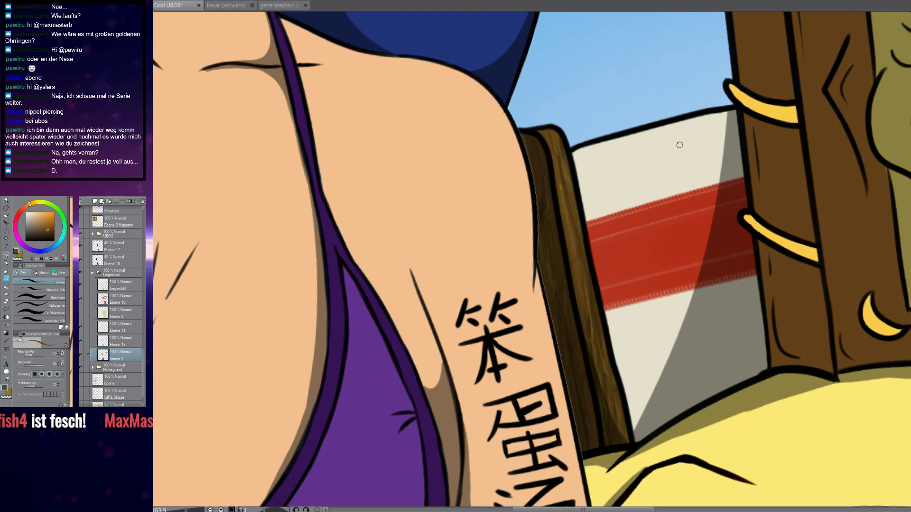
Select the CASSY layer and auto-select the area outside the woman's outline beside her upper arm
scroll(107, 267, up, 10)
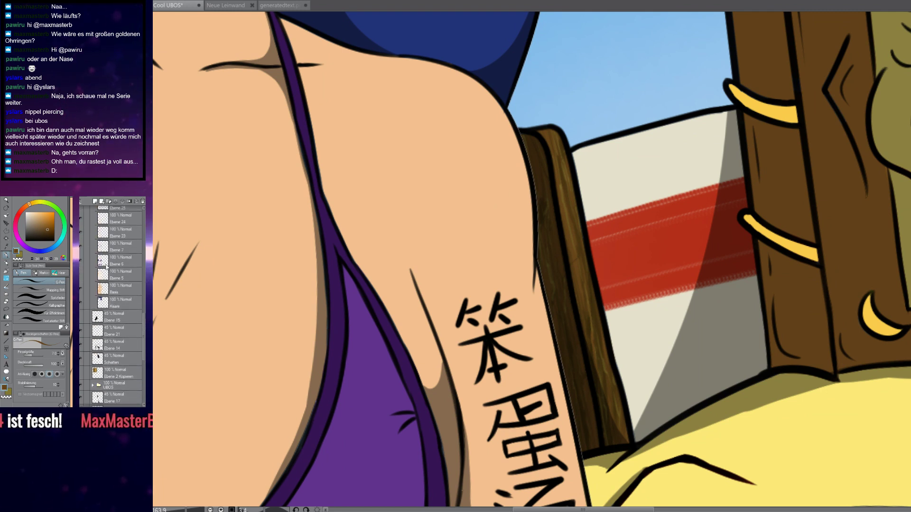
scroll(106, 267, up, 10)
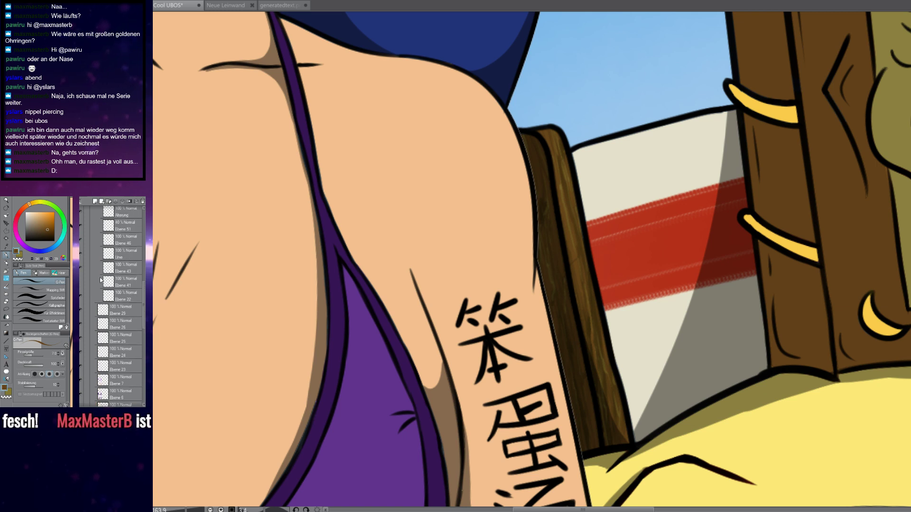
scroll(100, 281, up, 8)
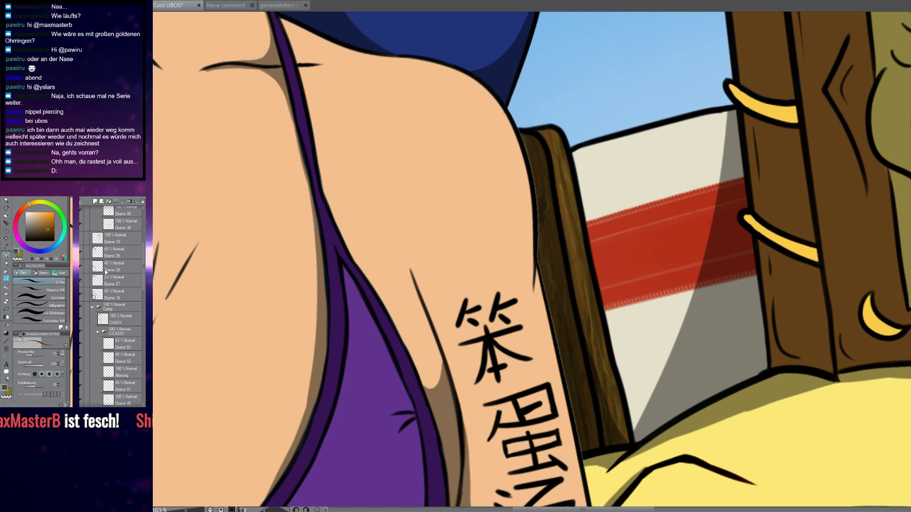
scroll(88, 306, down, 3)
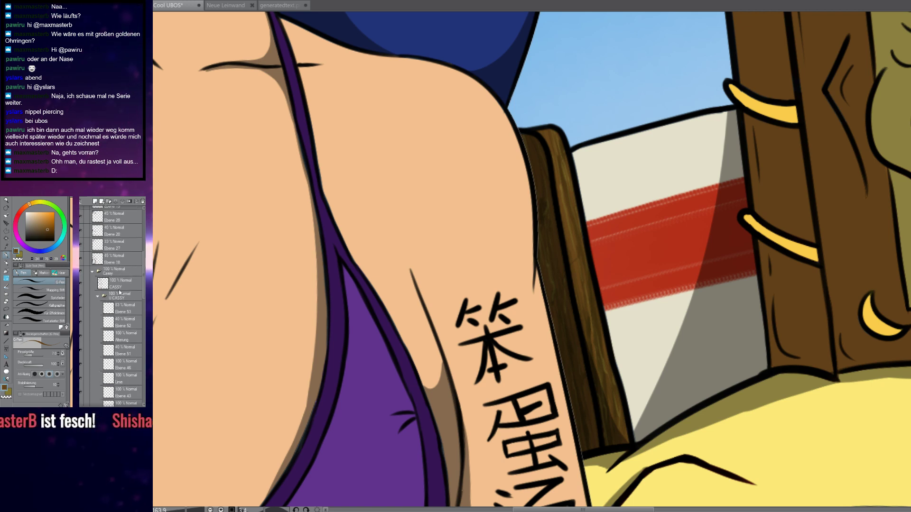
key(w)
click(573, 96)
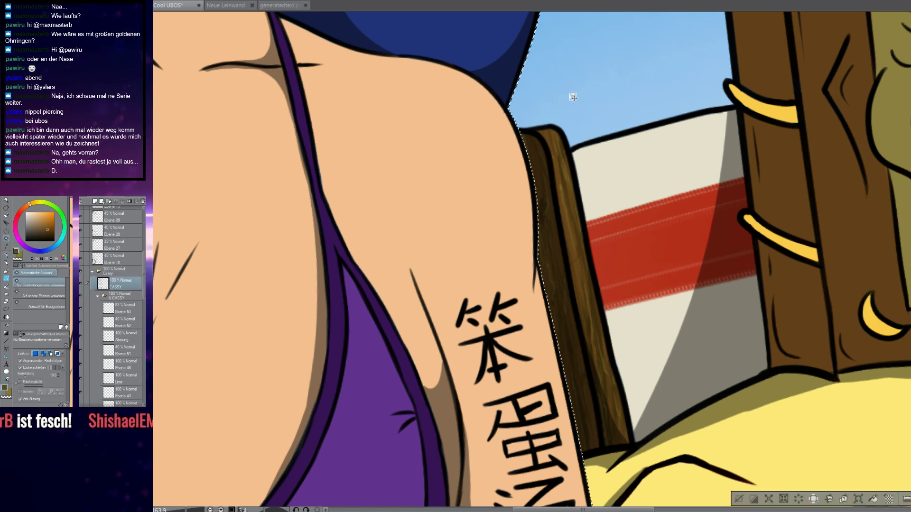
Invert the selection to the woman's figure and try a pen stroke along the arm outline beside the deck chair
key(p)
key(ctrl+shift+i)
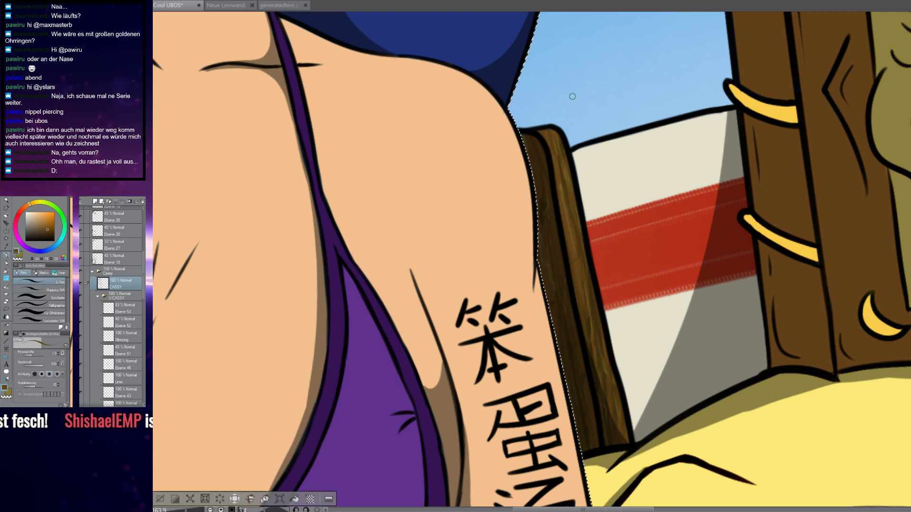
scroll(536, 250, up, 1)
scroll(566, 297, up, 4)
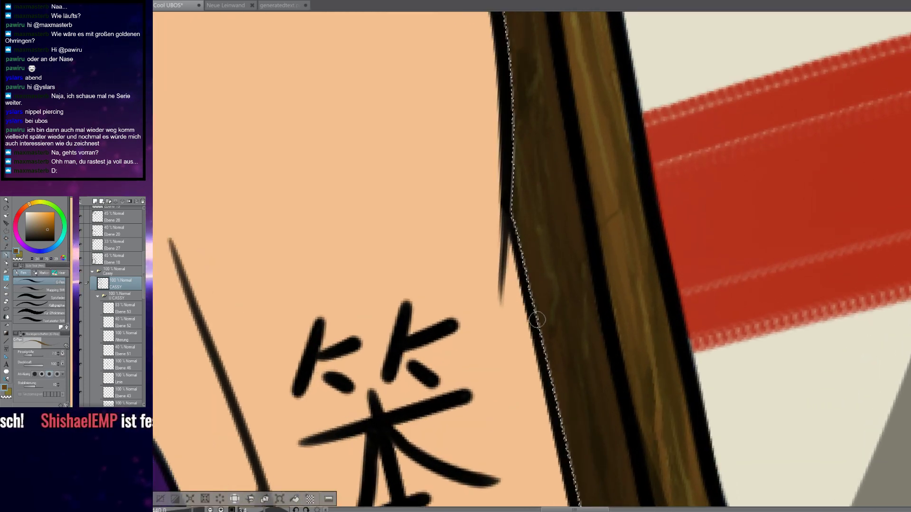
mouse_move(561, 304)
mouse_down()
mouse_move(593, 311)
mouse_move(548, 316)
mouse_up()
scroll(548, 315, down, 4)
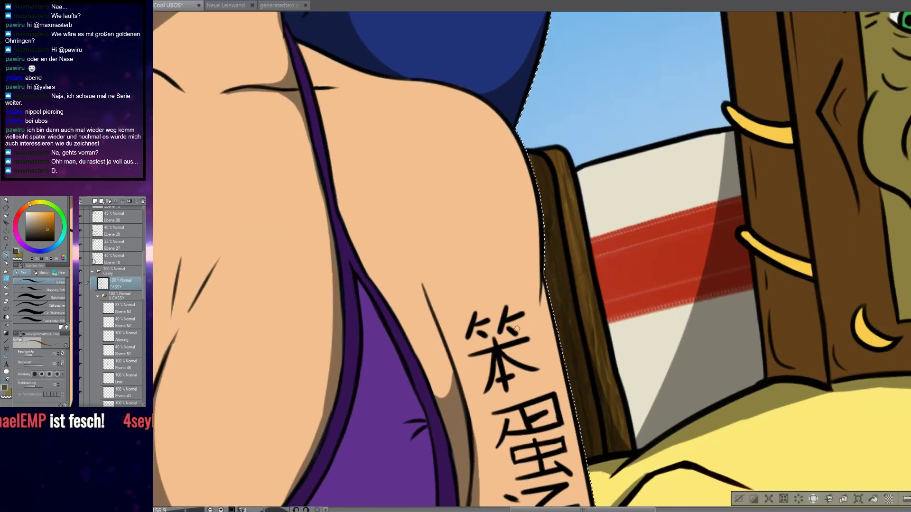
scroll(435, 331, up, 4)
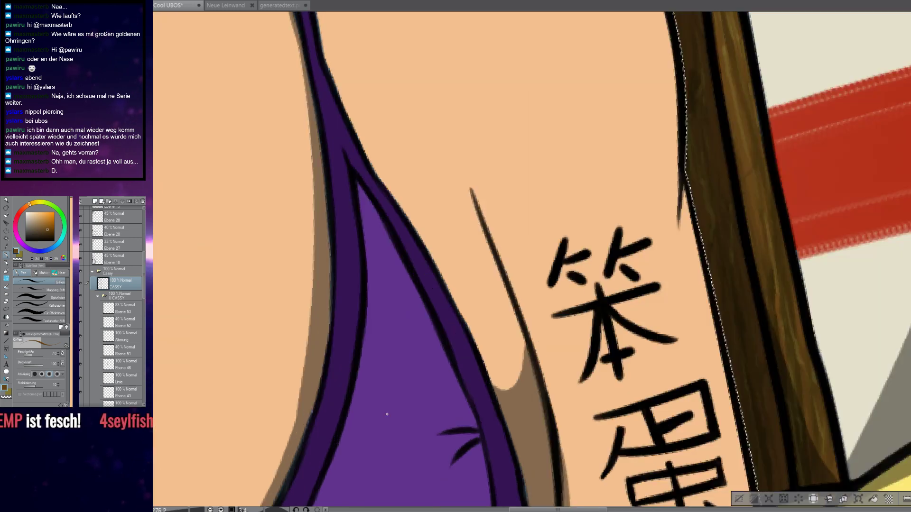
scroll(425, 290, down, 5)
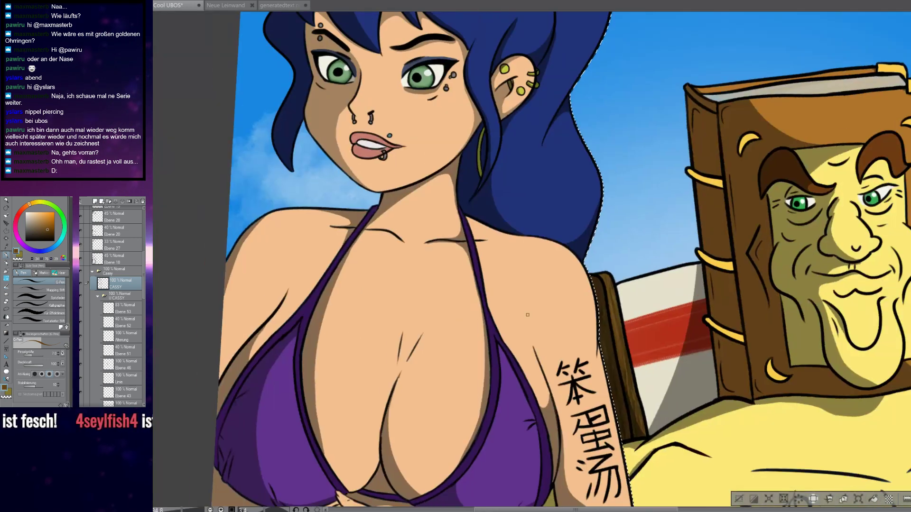
Erase stray edge pixels outside the outline where the woman's hair meets her shoulder
scroll(602, 268, up, 5)
scroll(602, 268, up, 5)
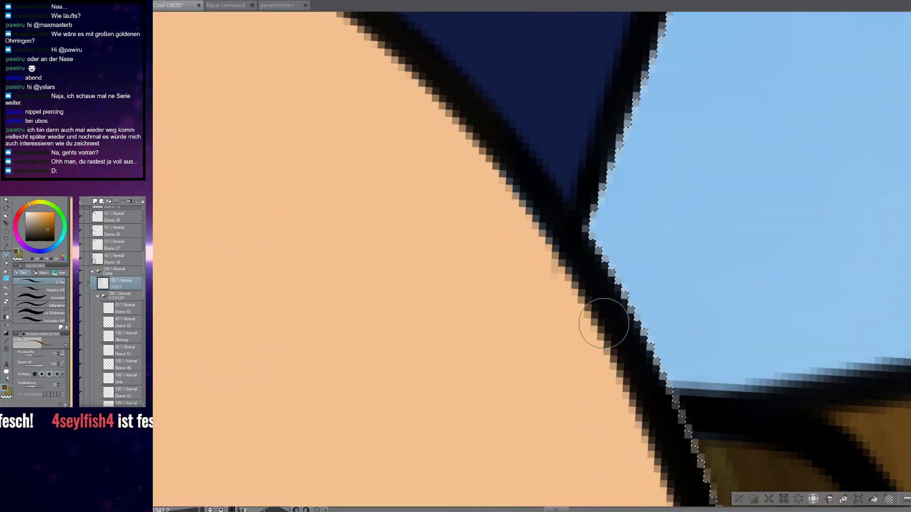
key(e)
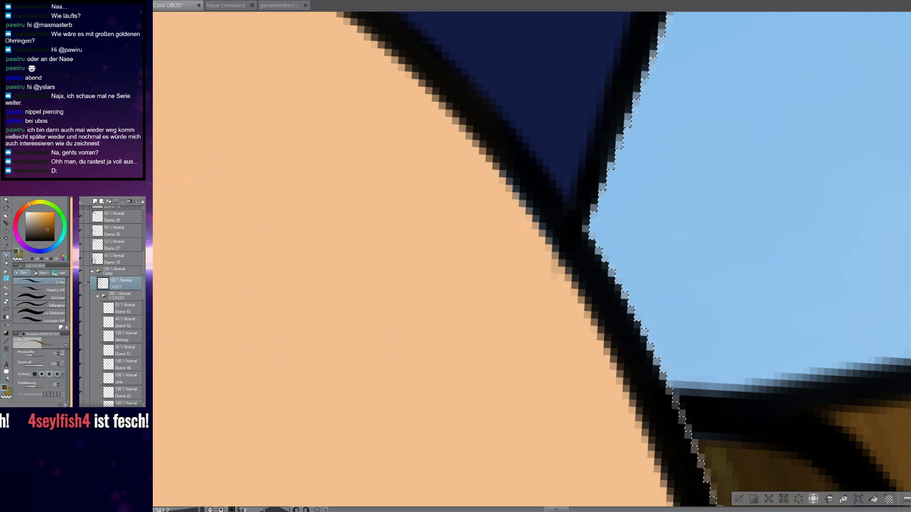
drag(665, 102, 533, 337)
key(p)
scroll(570, 244, down, 6)
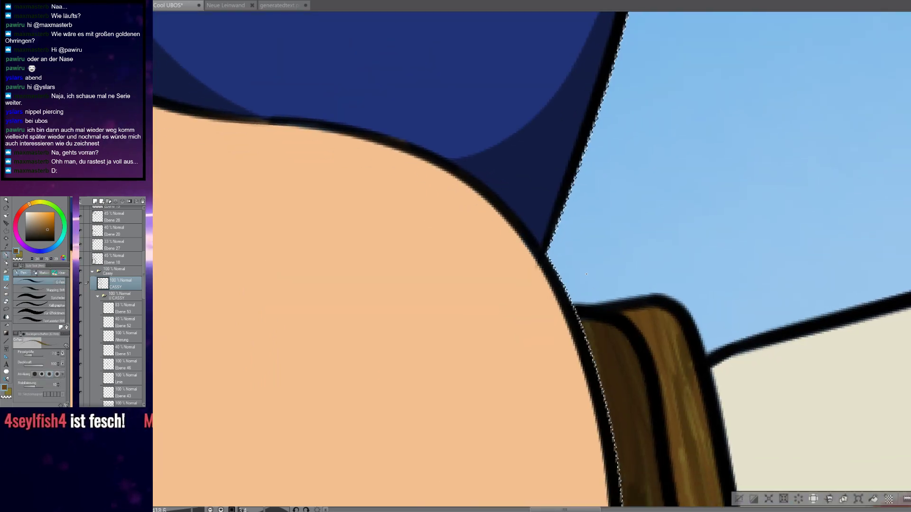
scroll(584, 276, down, 3)
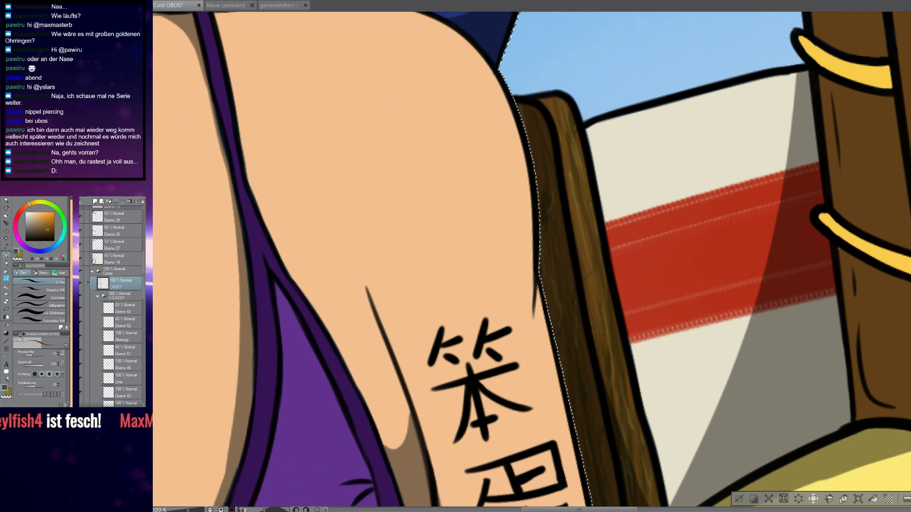
Enlarge the eraser and clean stray pixels outside the woman's outline along her arm, elbow and waist
scroll(393, 316, down, 3)
drag(392, 316, 382, 257)
drag(439, 186, 458, 218)
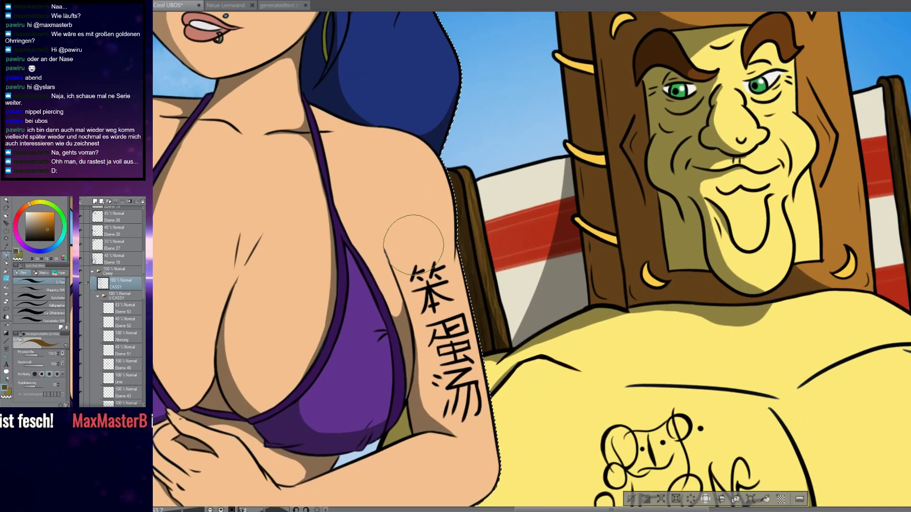
key(e)
key(bracketright)
key(bracketright)
key(bracketright)
key(bracketright)
key(bracketright)
key(bracketright)
key(bracketright)
key(bracketright)
key(bracketright)
key(bracketright)
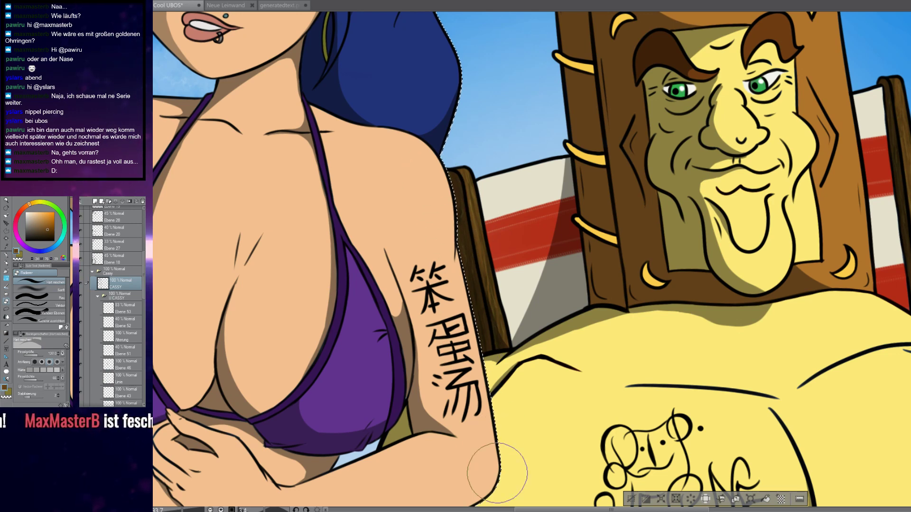
drag(489, 418, 537, 205)
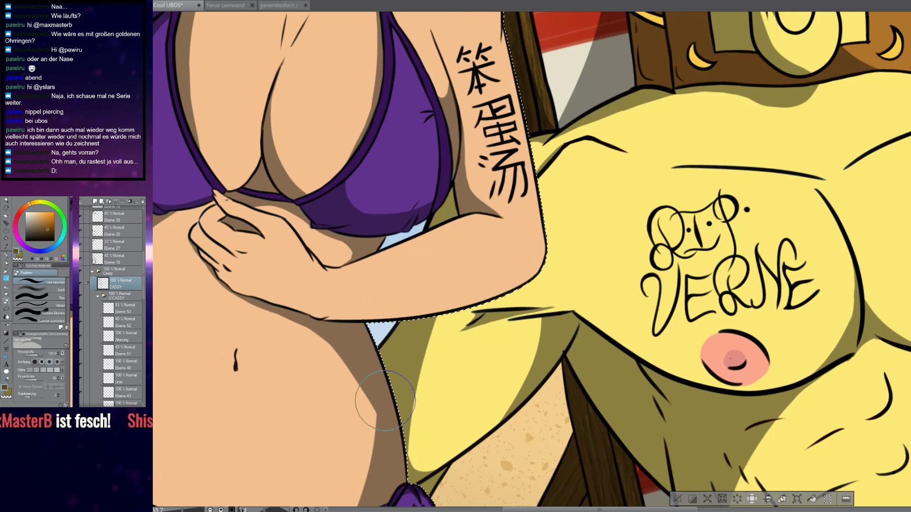
drag(401, 457, 420, 248)
drag(457, 95, 474, 431)
drag(560, 228, 620, 255)
key(p)
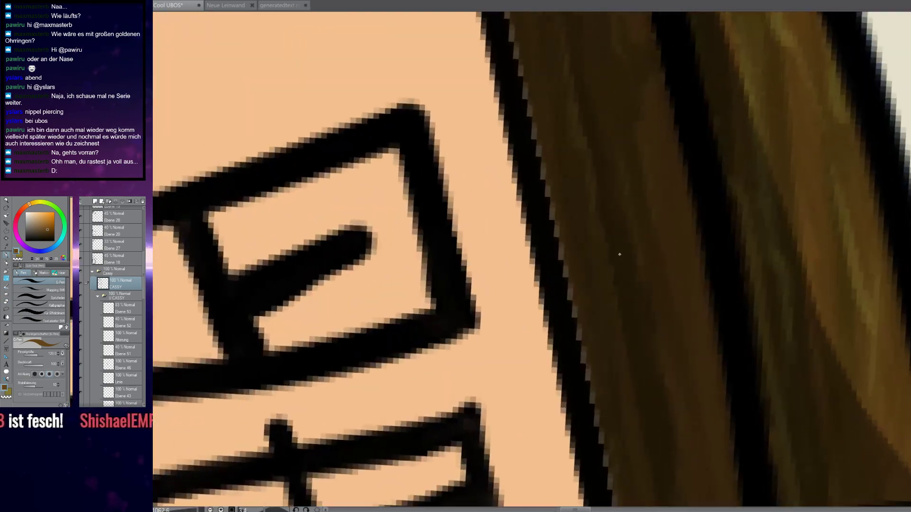
Invert the selection and examine the edge pixels between the arm outline and the deck chair's frame up close
scroll(619, 254, down, 8)
scroll(601, 271, up, 8)
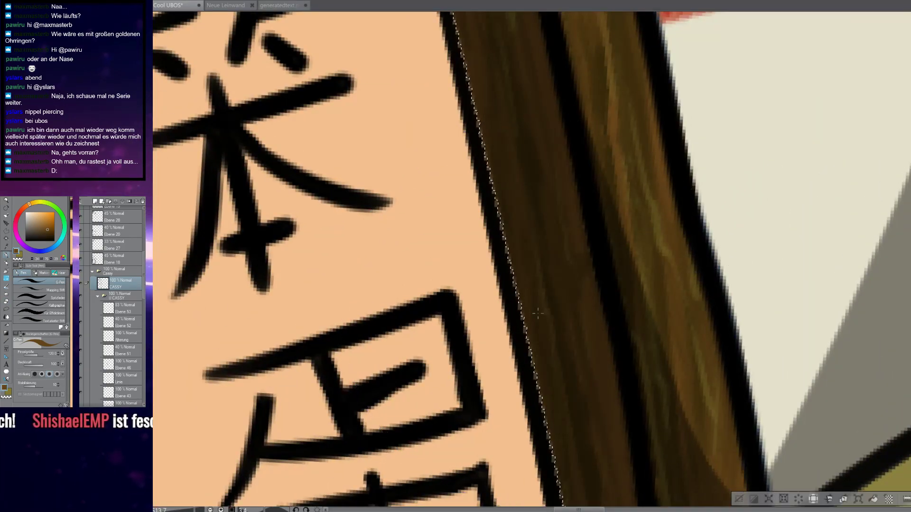
key(ctrl+shift+i)
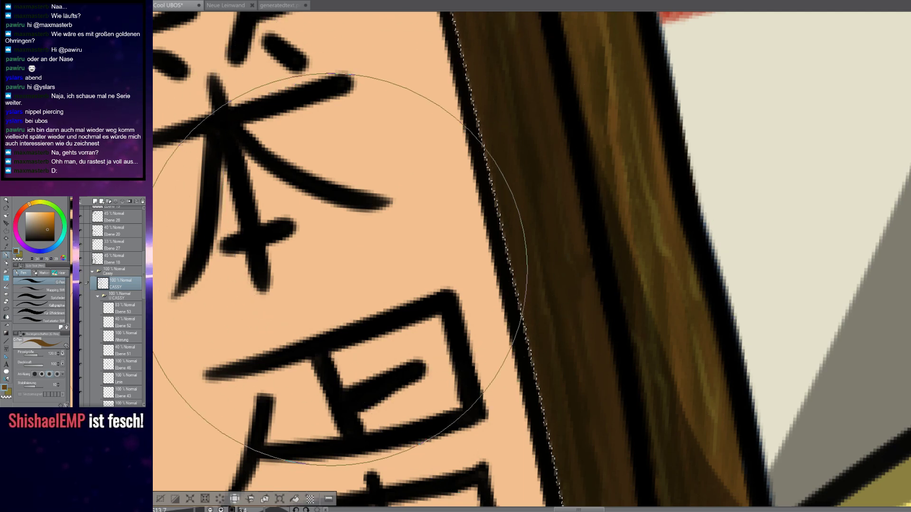
scroll(509, 204, up, 1)
scroll(486, 190, down, 3)
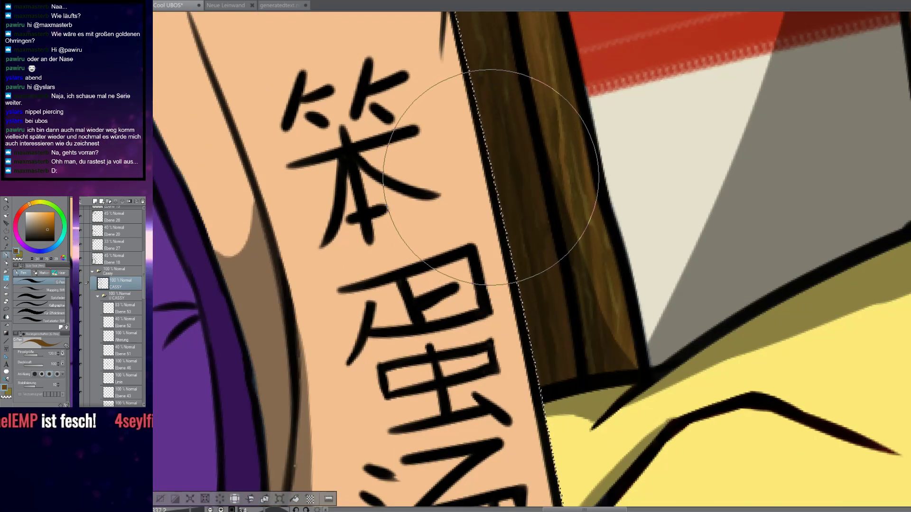
scroll(490, 177, up, 10)
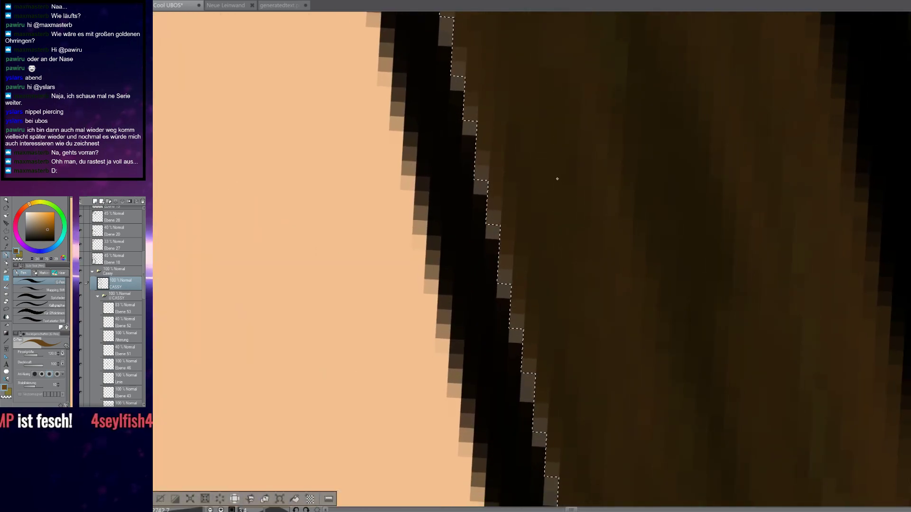
scroll(558, 180, down, 10)
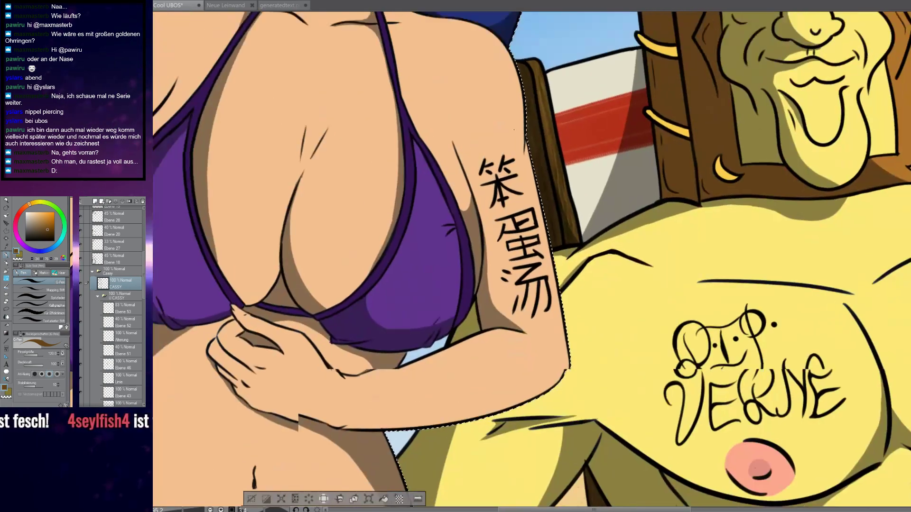
scroll(514, 130, down, 2)
scroll(515, 128, up, 6)
drag(536, 110, 451, 228)
scroll(492, 302, up, 5)
drag(510, 394, 484, 179)
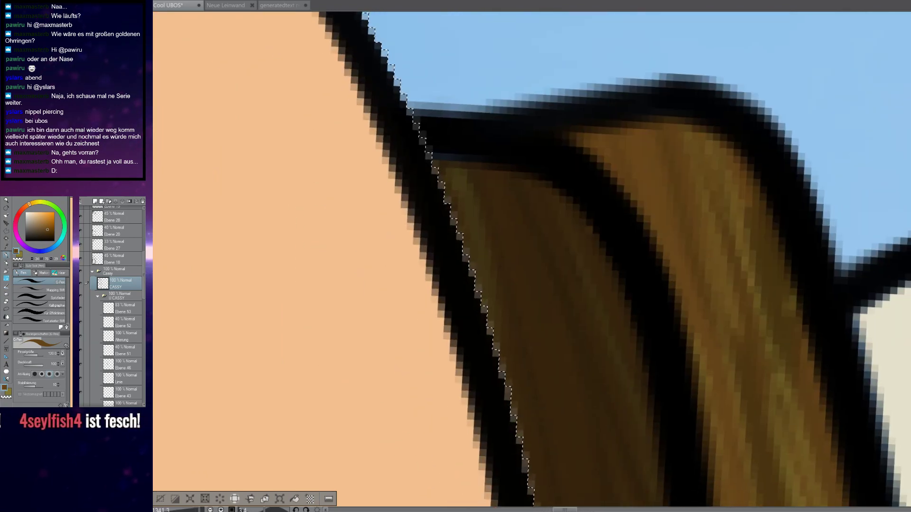
scroll(466, 228, down, 8)
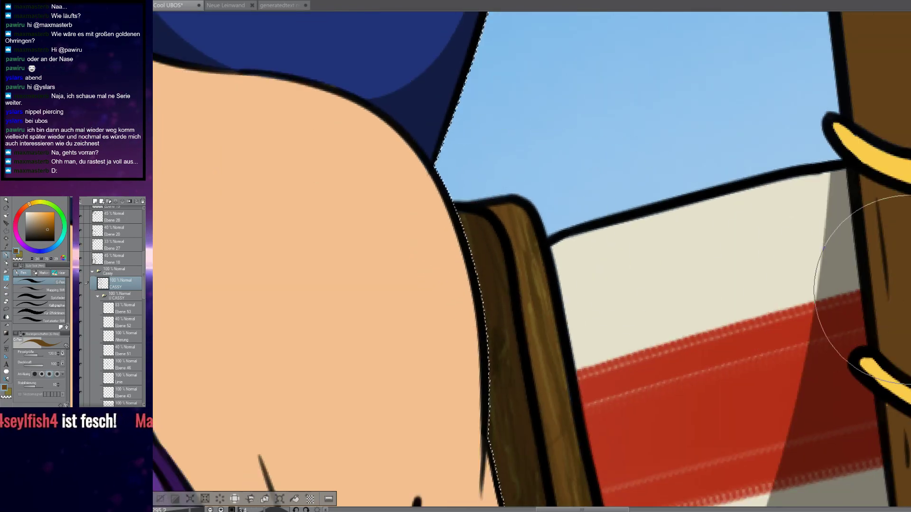
Create a new layer and place it directly below the CASSY layer
click(96, 202)
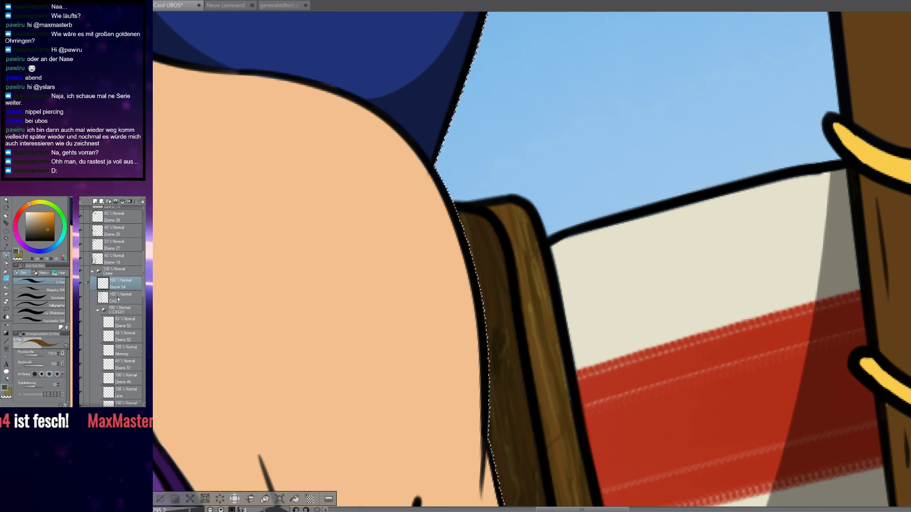
drag(121, 288, 121, 300)
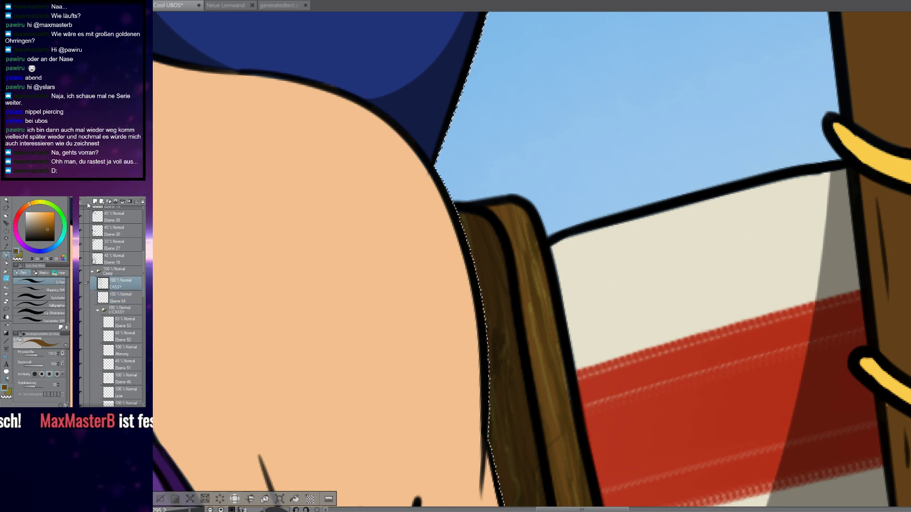
Try clipping the CASSY layer to the layer below, both above and beneath the new layer, and release the clipping
click(95, 201)
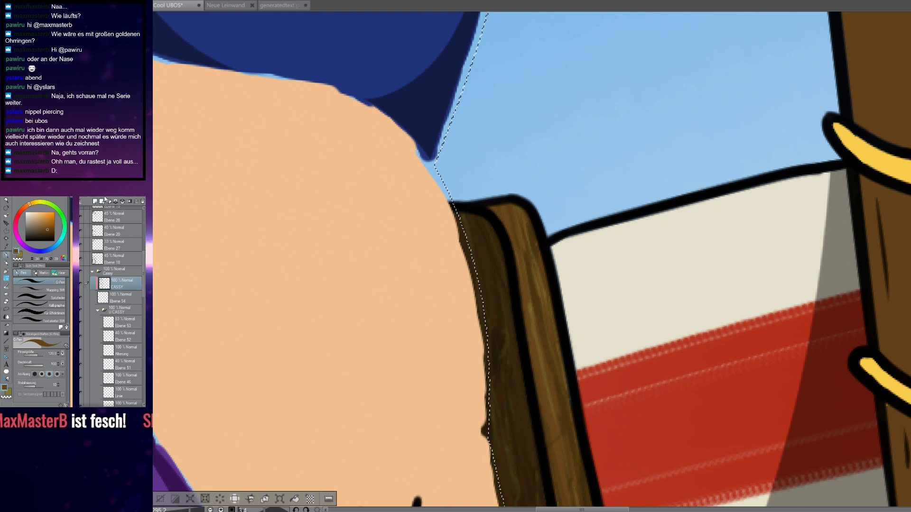
click(94, 199)
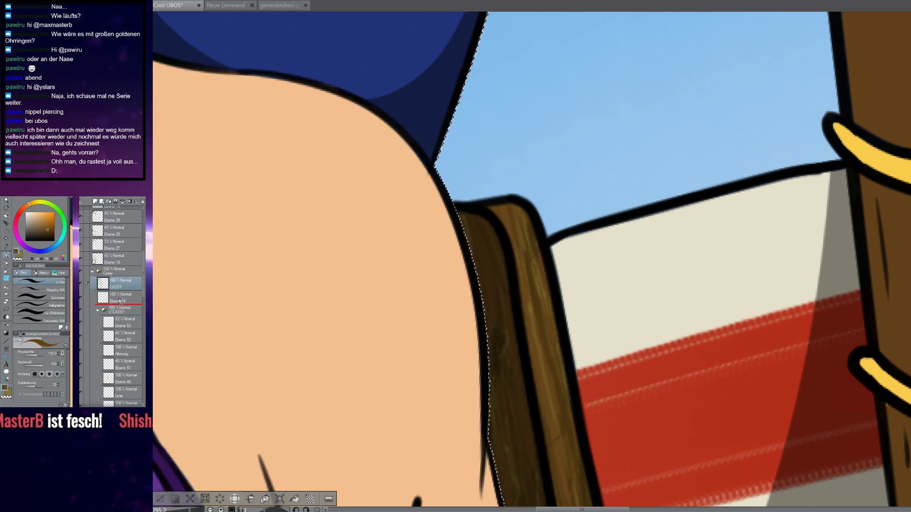
drag(120, 302, 117, 302)
click(93, 200)
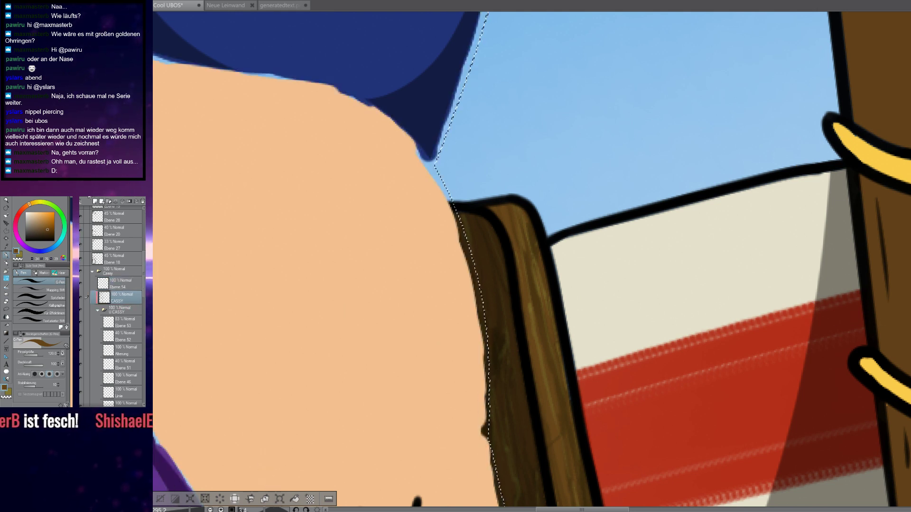
click(94, 199)
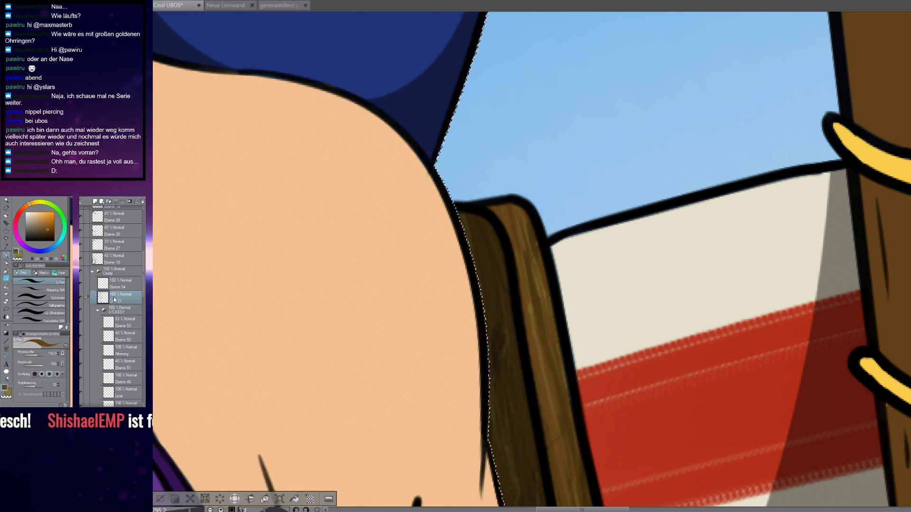
Clear the selection and restore the CASSY layer above the new layer, unclipped
key(ctrl+d)
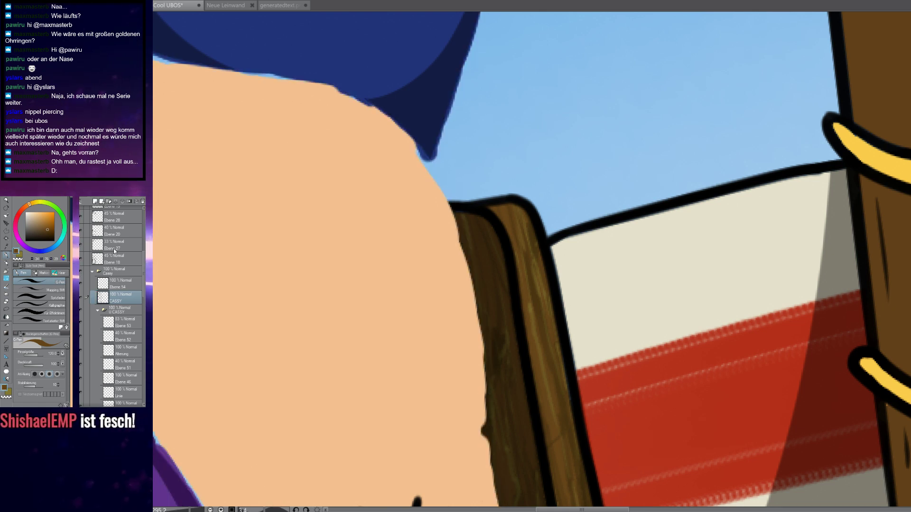
drag(124, 281, 124, 278)
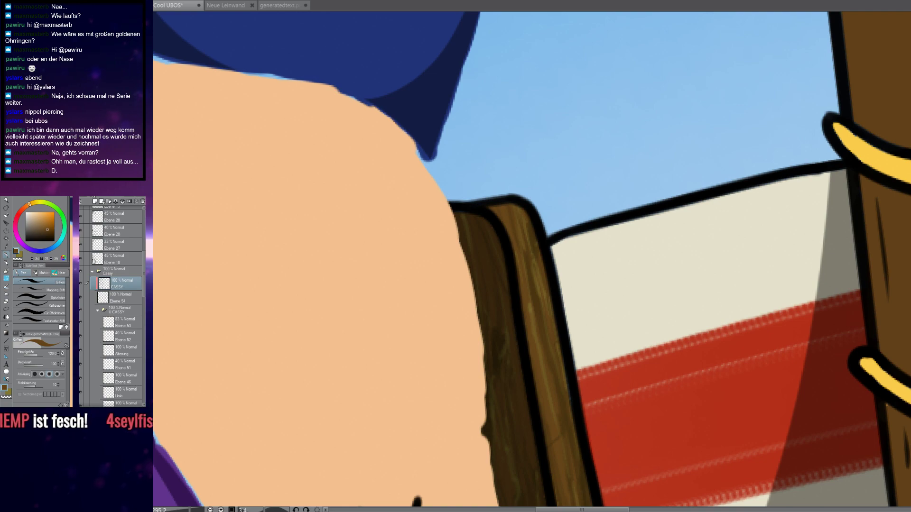
scroll(834, 265, down, 5)
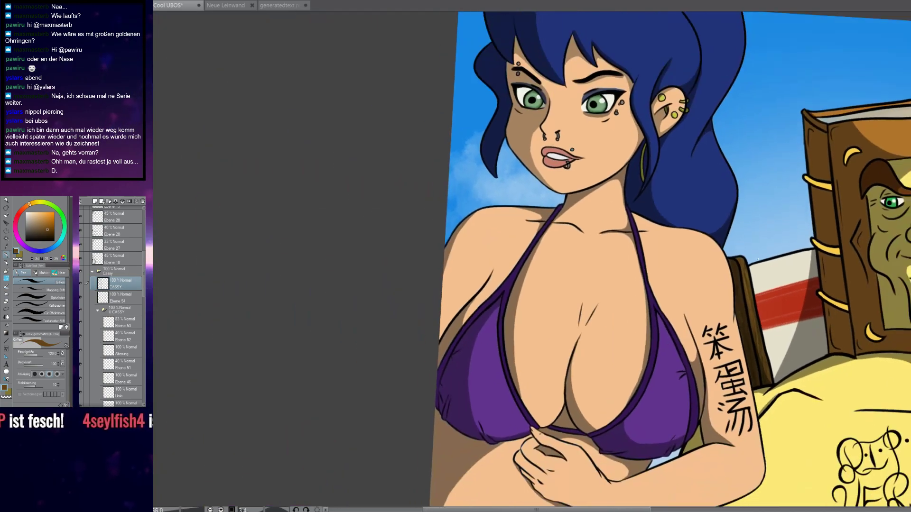
Erase the light edge pixels along the woman's arm outline beside the deck chair's frame on the CASSY layer
scroll(726, 343, up, 4)
scroll(726, 343, up, 2)
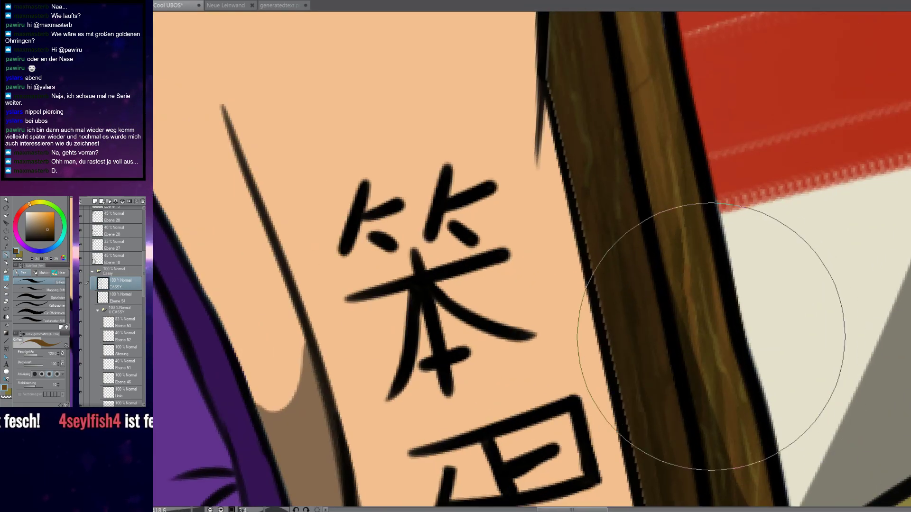
key(r)
drag(562, 347, 603, 201)
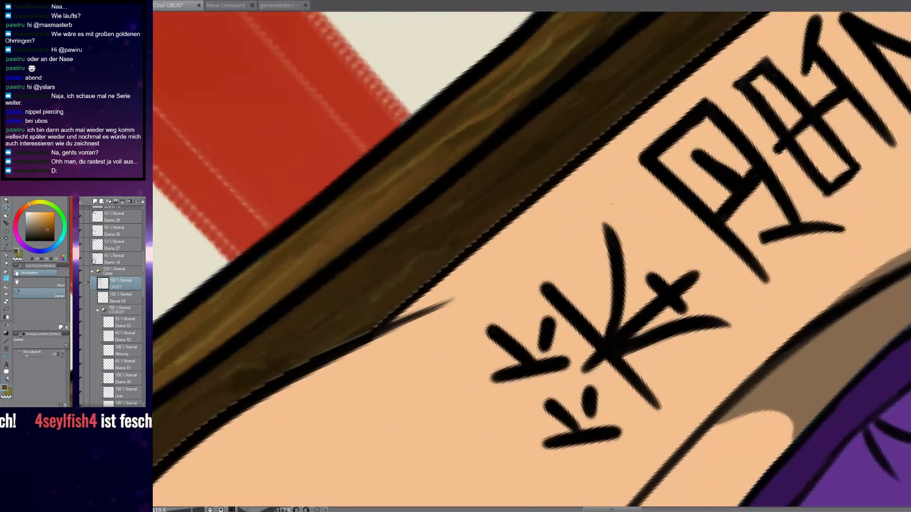
key(p)
scroll(551, 294, up, 5)
scroll(551, 293, down, 3)
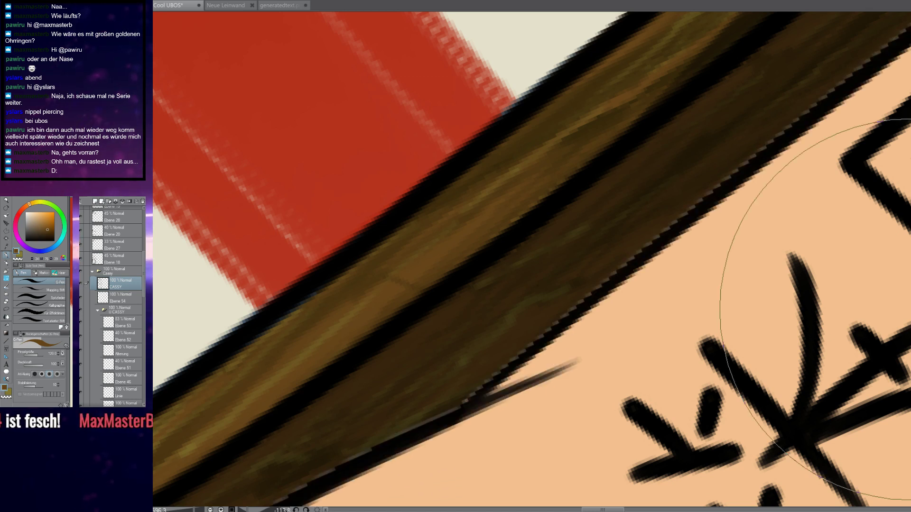
key(e)
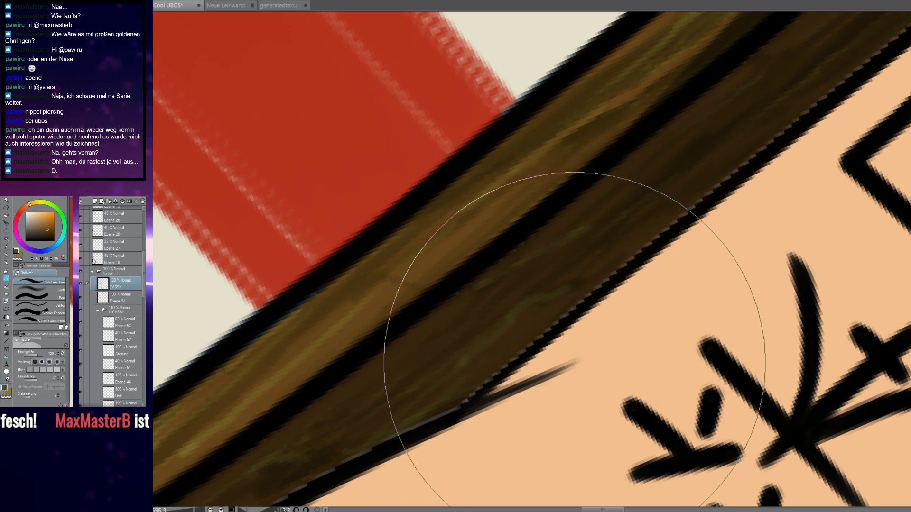
key(p)
key(e)
scroll(580, 331, up, 4)
drag(584, 288, 531, 331)
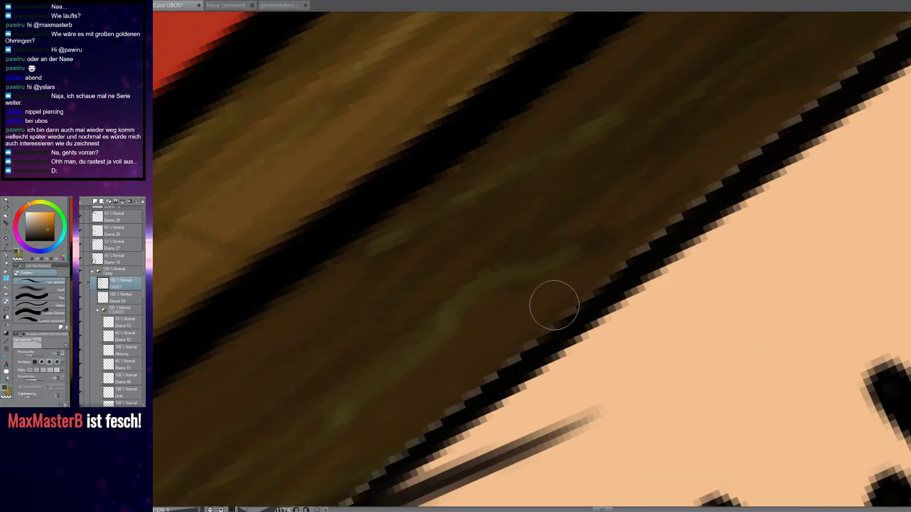
drag(458, 391, 549, 281)
mouse_move(627, 220)
mouse_down()
mouse_move(465, 372)
mouse_move(452, 368)
mouse_up()
drag(551, 290, 486, 328)
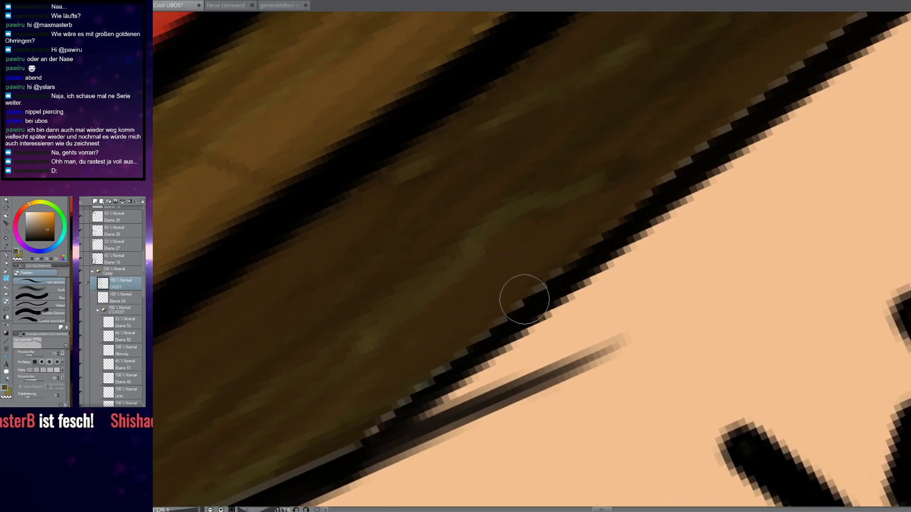
Duplicate the CASSY layer, compare the outline with the copy hidden and shown, and undo the duplication
scroll(504, 305, down, 5)
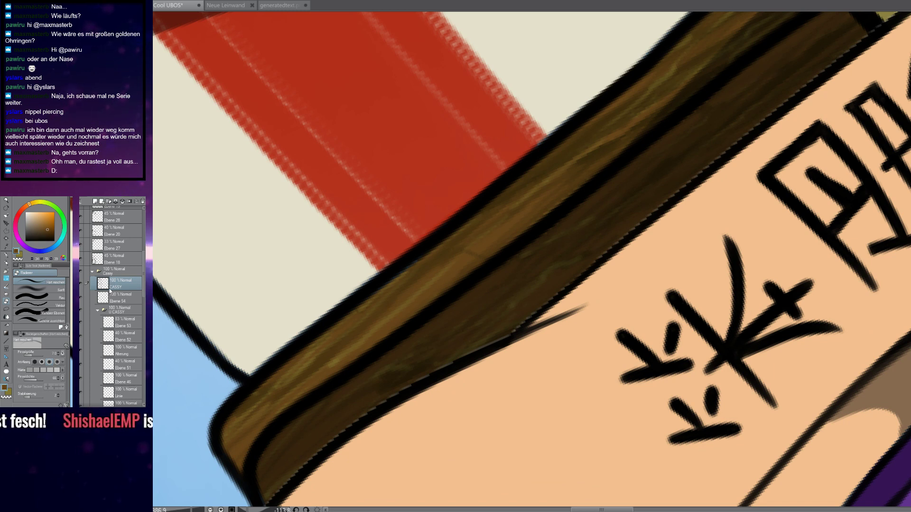
key(ctrl+v)
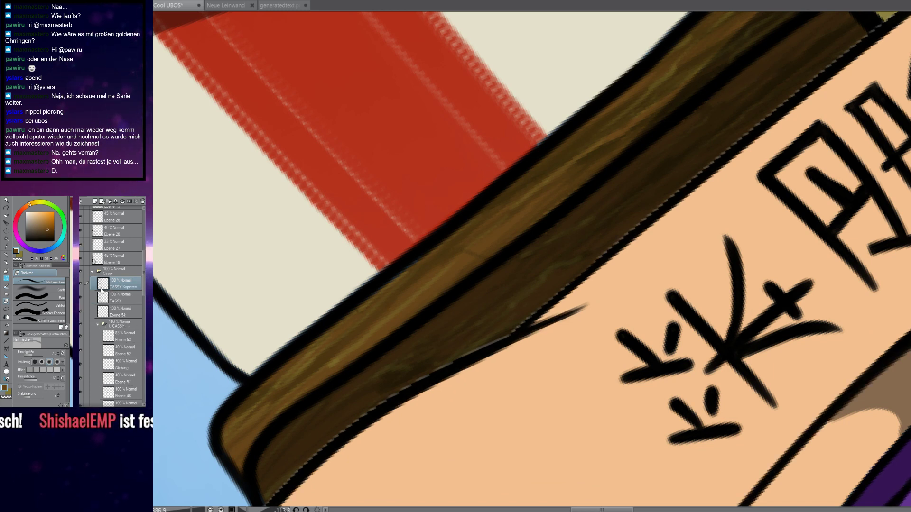
click(81, 285)
click(80, 284)
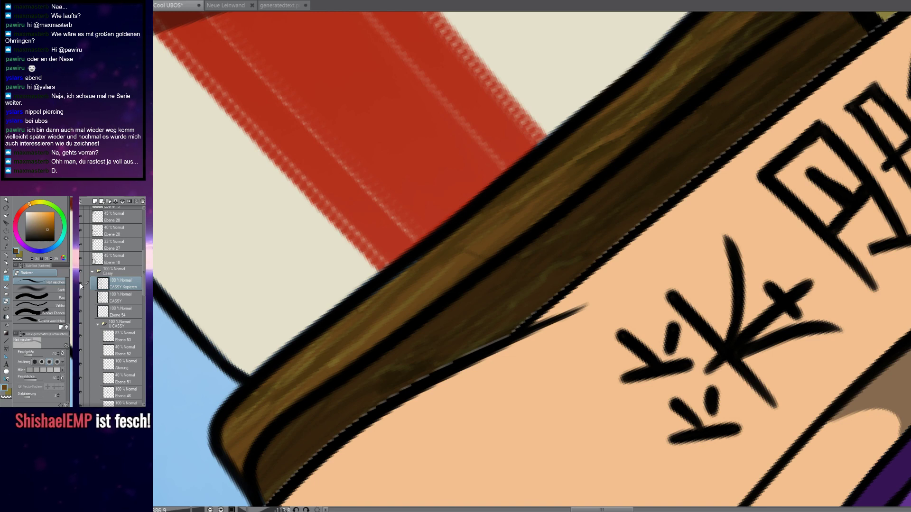
scroll(771, 283, down, 7)
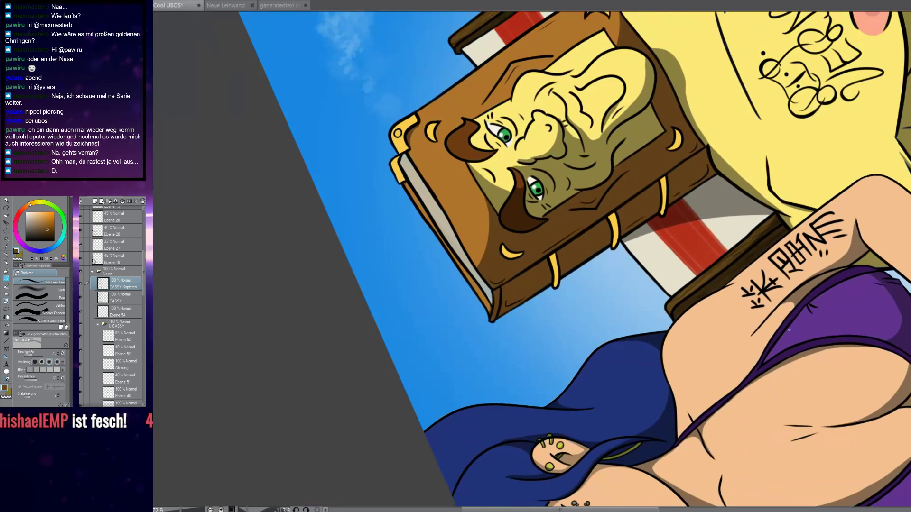
scroll(771, 283, down, 3)
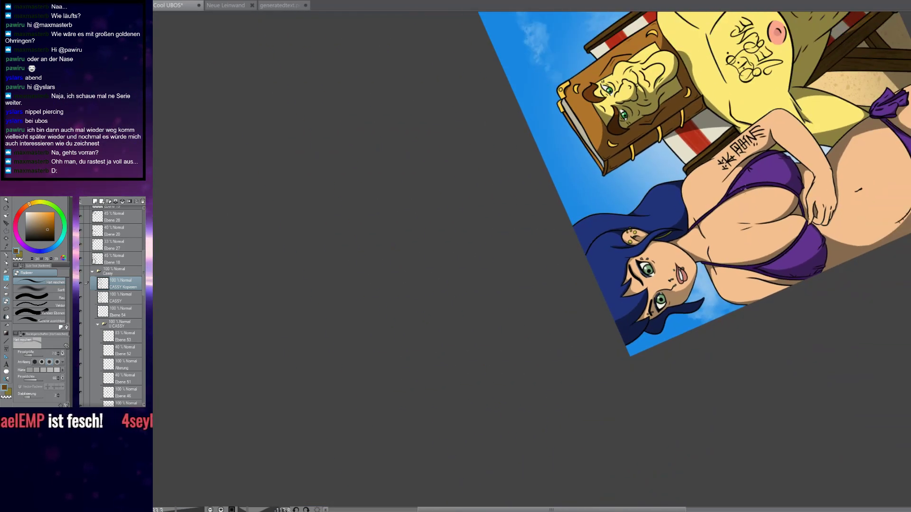
scroll(836, 188, up, 7)
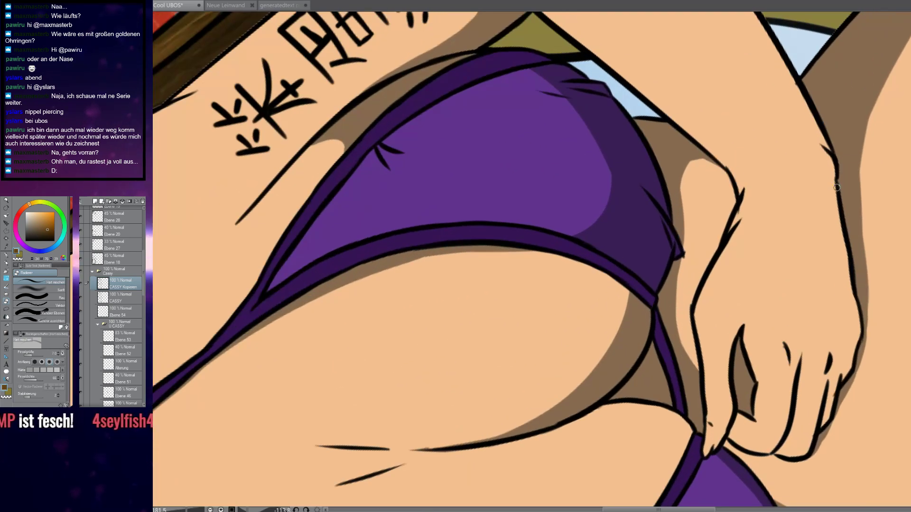
scroll(836, 188, up, 1)
drag(636, 189, 805, 238)
drag(674, 233, 817, 215)
drag(701, 211, 815, 262)
key(ctrl+z)
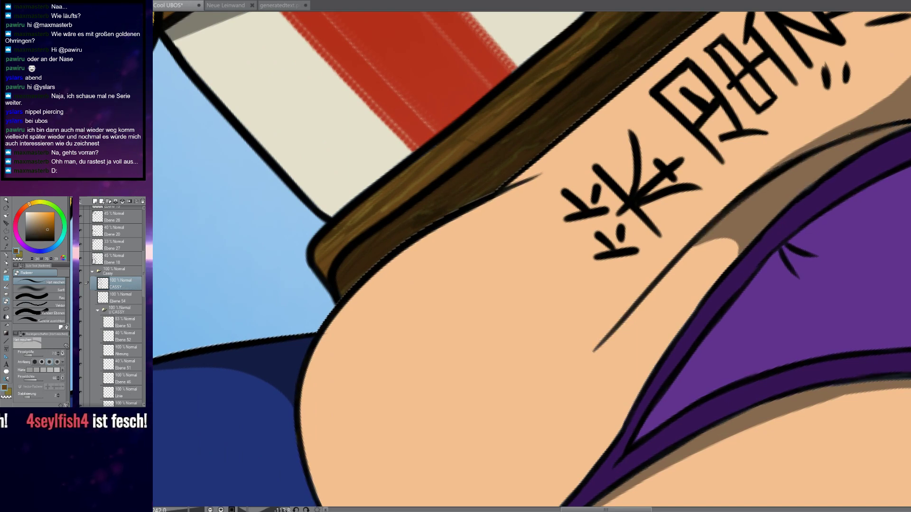
Examine the arm outline's edge pixels along the deck chair frame and around the elbow
scroll(399, 219, up, 1)
scroll(402, 256, down, 3)
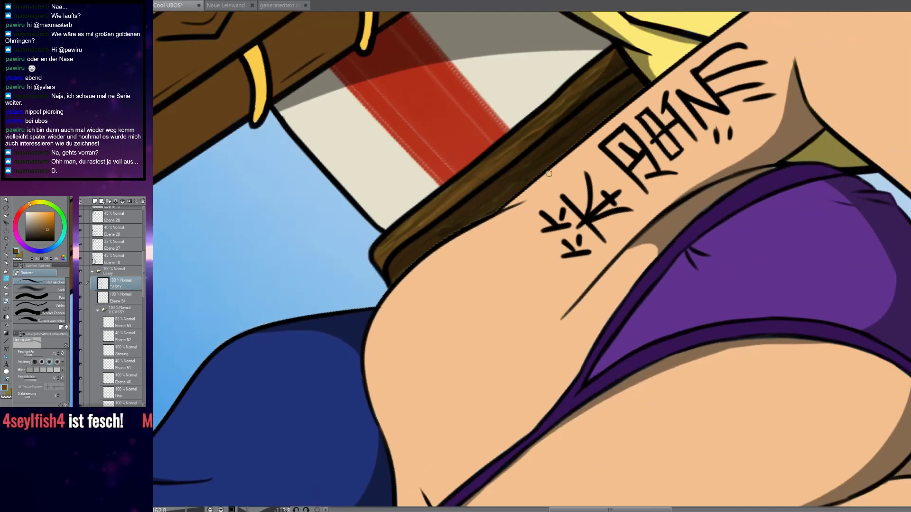
drag(638, 116, 473, 253)
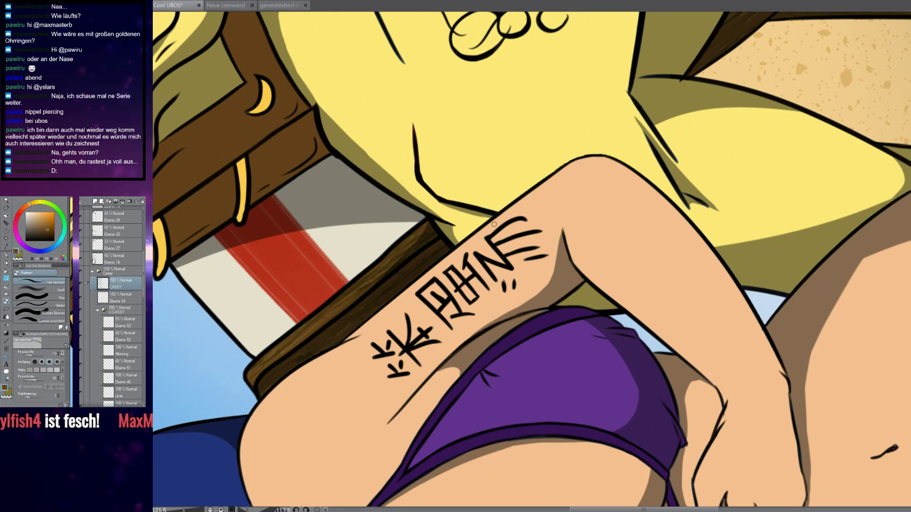
scroll(698, 204, up, 6)
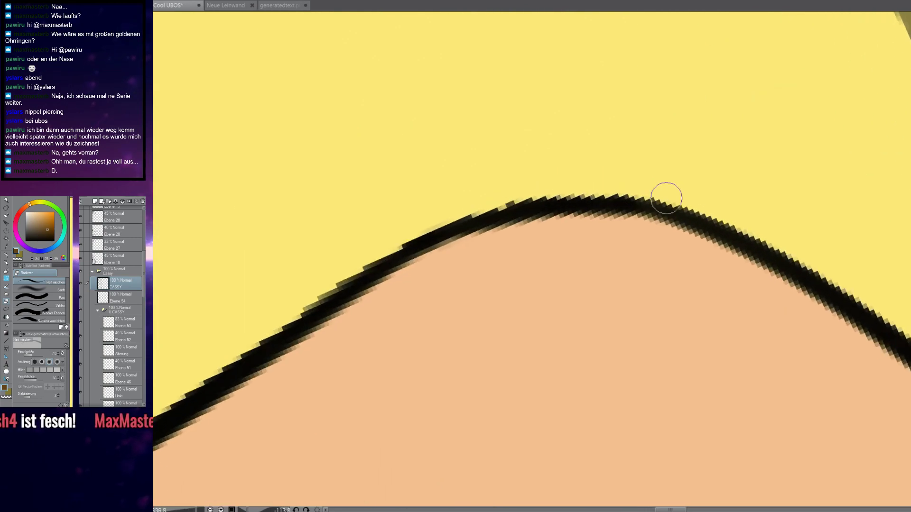
scroll(539, 264, down, 8)
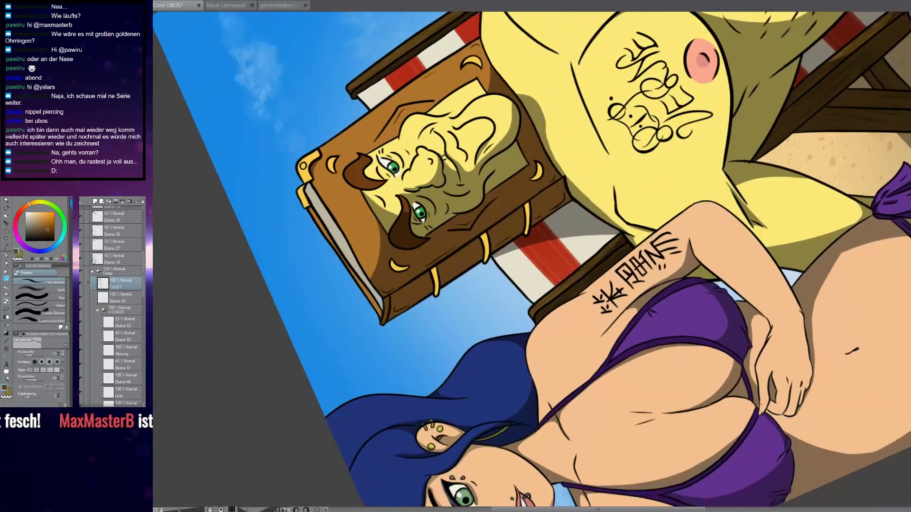
drag(654, 270, 536, 217)
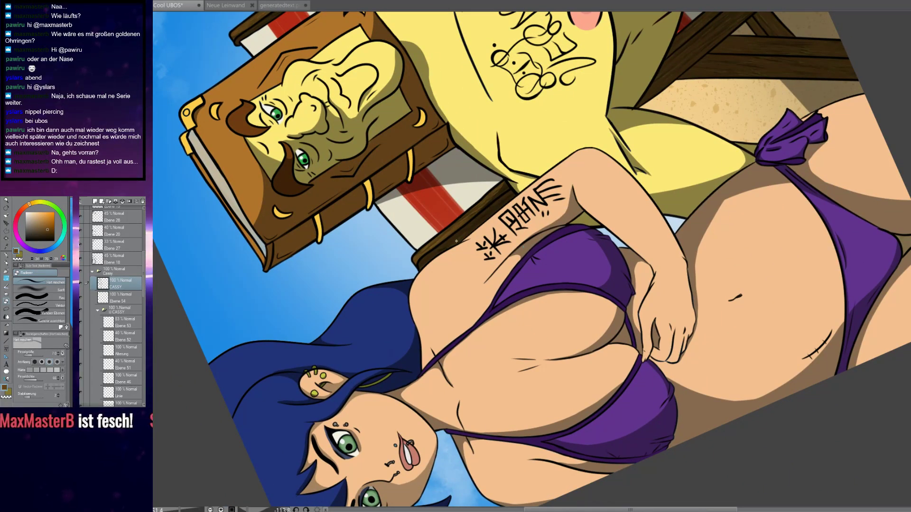
scroll(456, 251, up, 5)
drag(464, 327, 526, 291)
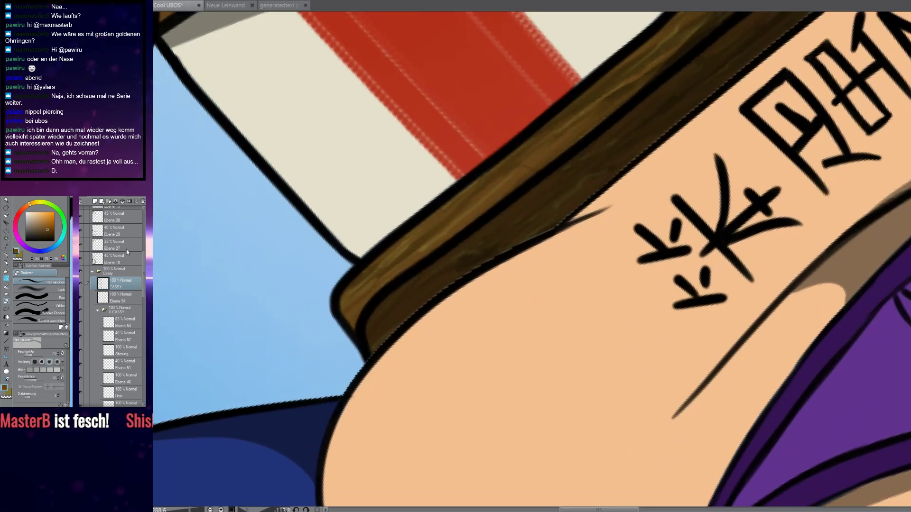
Collapse the Cassy group and check the two layers above the lowest one in the deck chair group by hiding and showing each
drag(143, 287, 142, 302)
scroll(139, 325, up, 5)
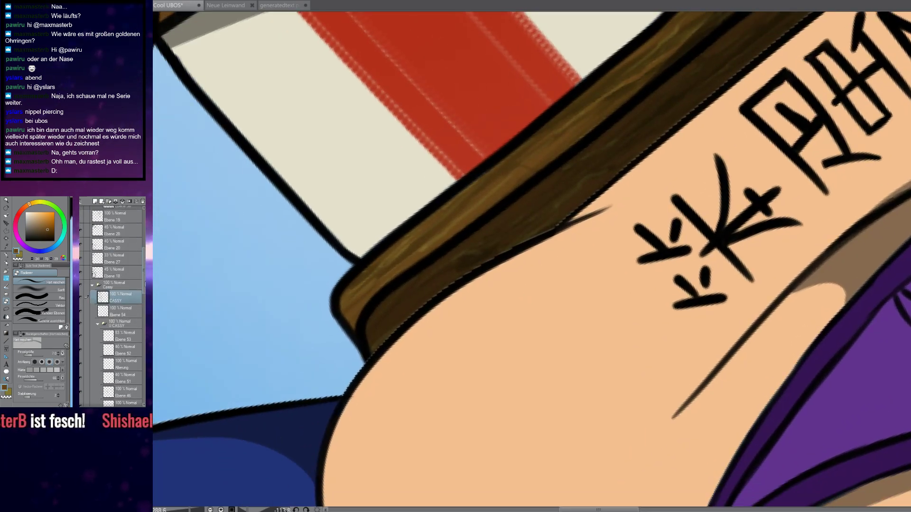
click(93, 309)
scroll(140, 320, down, 6)
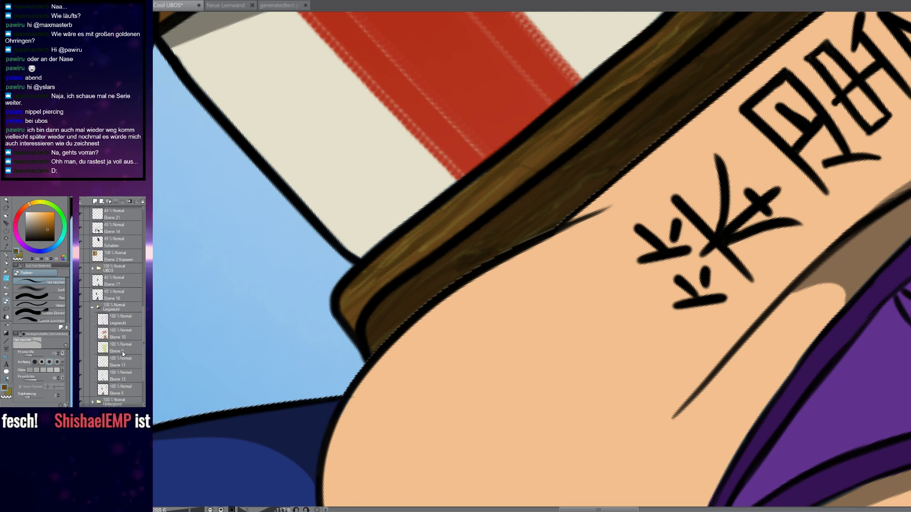
click(119, 376)
click(82, 380)
click(82, 380)
click(82, 364)
click(82, 364)
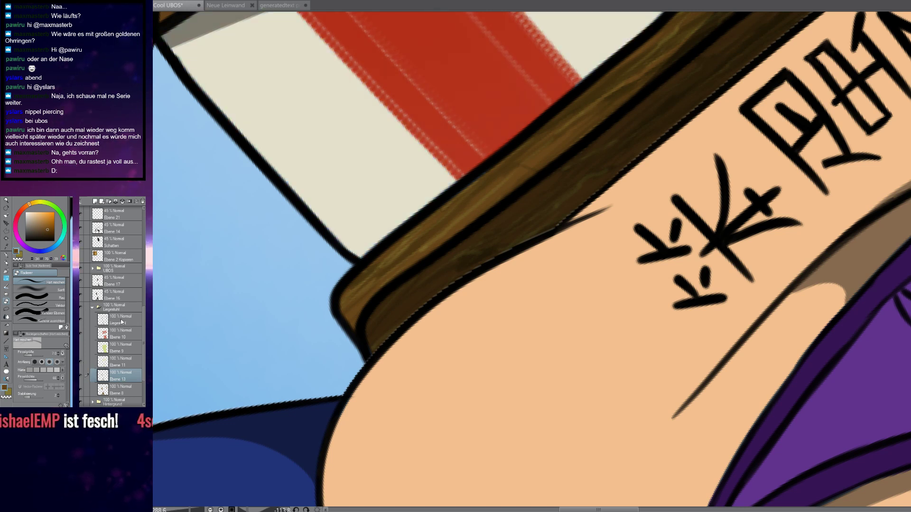
Select the Ebene 16 shadow layer above the deck chair group and check its effect by hiding and showing it
click(114, 295)
click(82, 297)
click(82, 296)
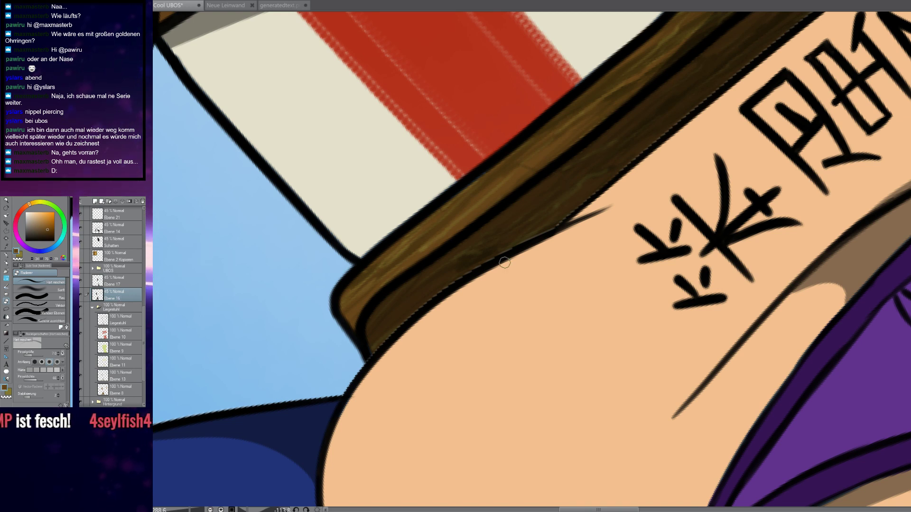
Choose black for the pen and create a new layer directly above Ebene 19 with 45% opacity
click(26, 241)
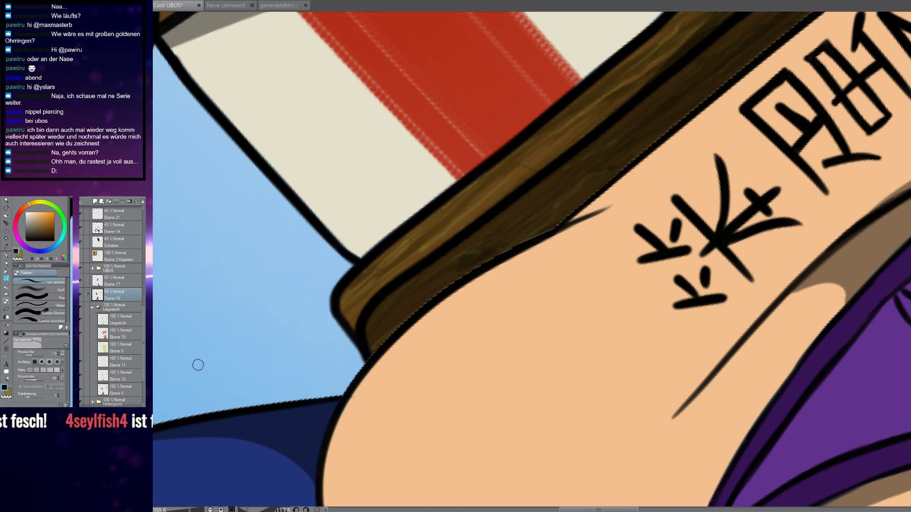
key(p)
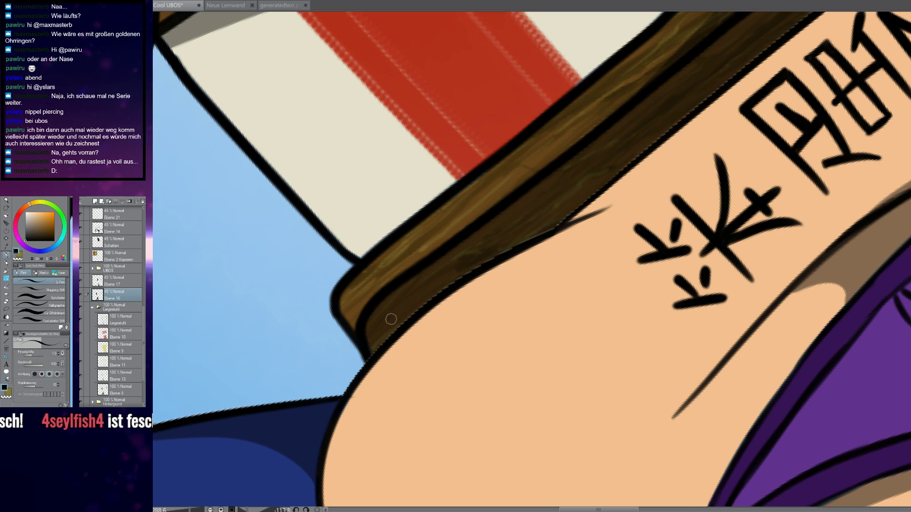
scroll(393, 324, up, 3)
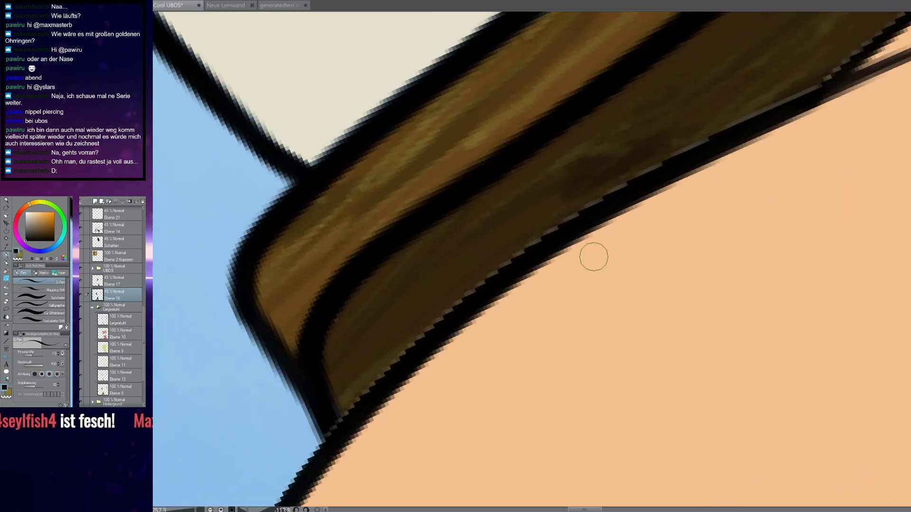
scroll(98, 290, up, 5)
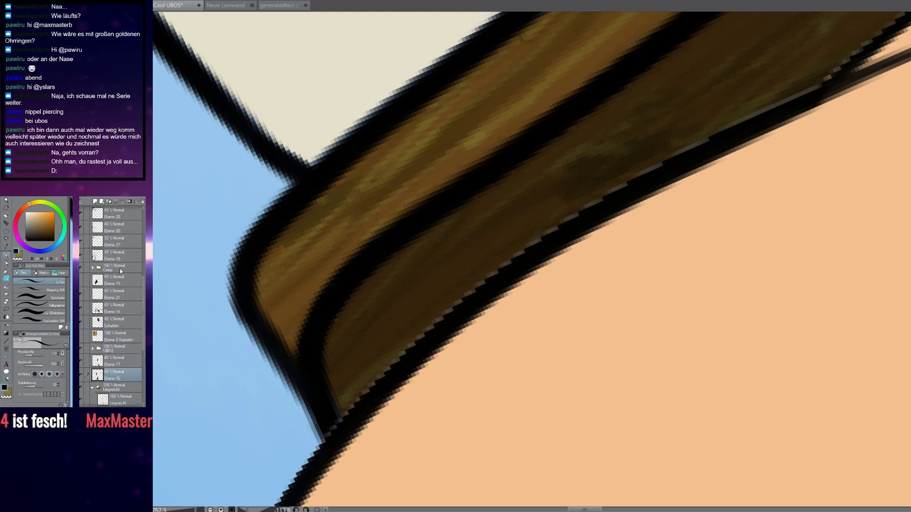
scroll(120, 270, up, 2)
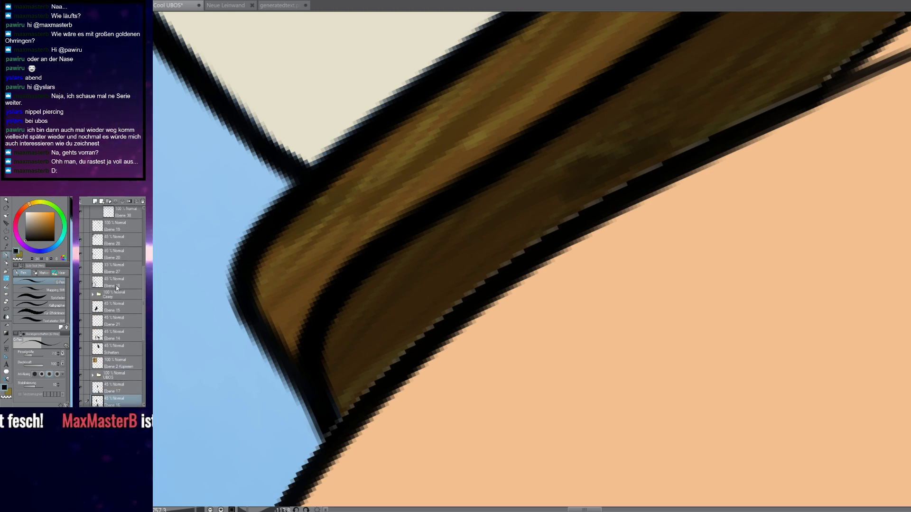
scroll(107, 276, up, 3)
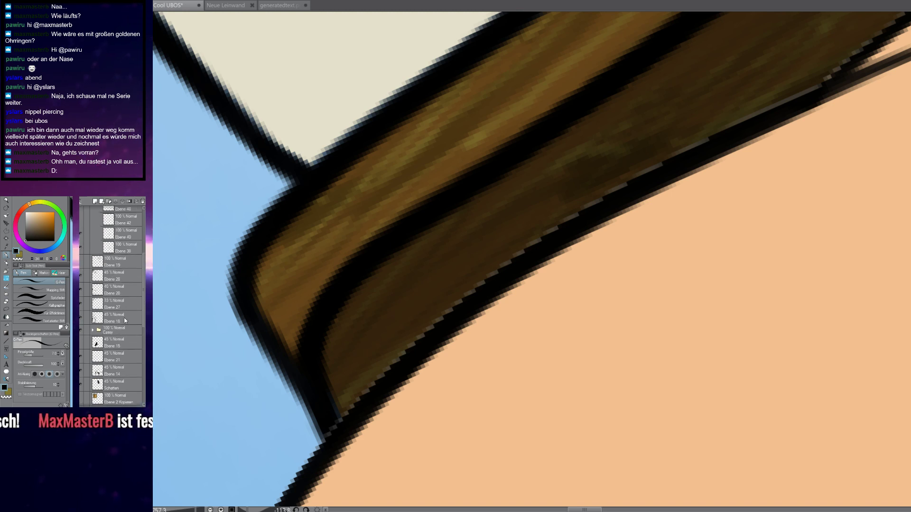
click(117, 264)
click(95, 201)
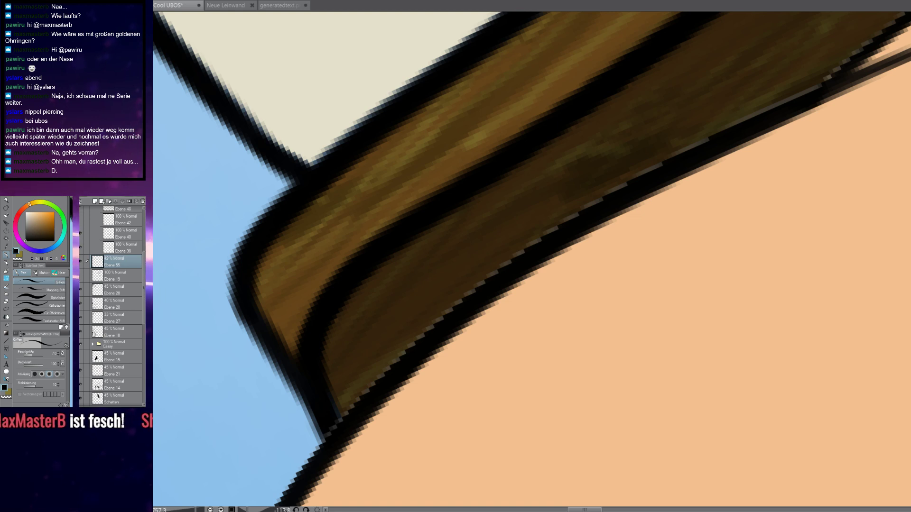
click(139, 197)
click(139, 198)
Try a dark pen stroke over the light pixels where the deck chair frame meets the arm, undo it, and review the edge
mouse_move(462, 287)
mouse_down()
mouse_move(469, 282)
mouse_move(366, 378)
mouse_up()
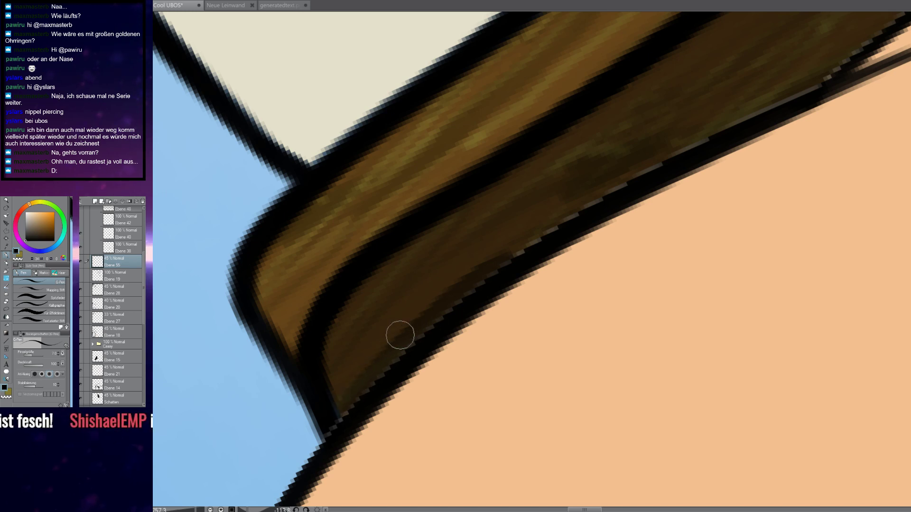
key(ctrl+z)
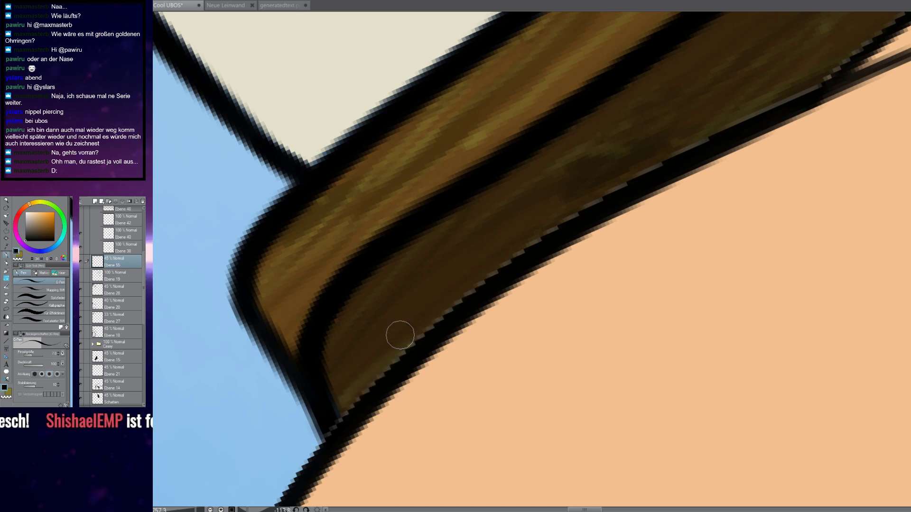
scroll(486, 306, down, 5)
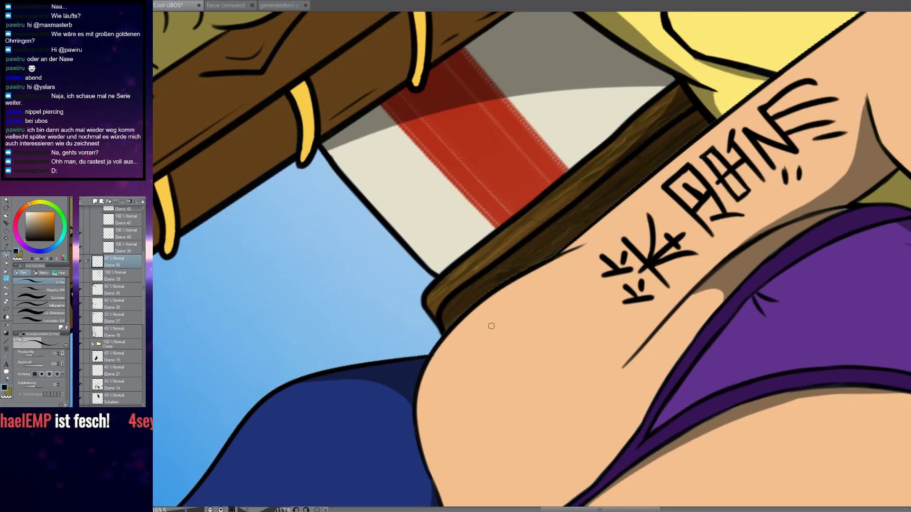
scroll(643, 196, down, 7)
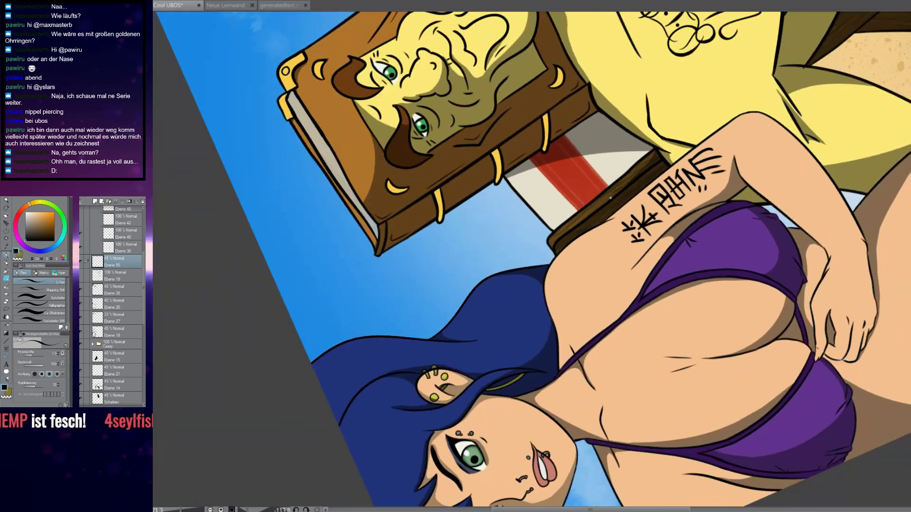
scroll(632, 203, up, 5)
scroll(632, 203, up, 3)
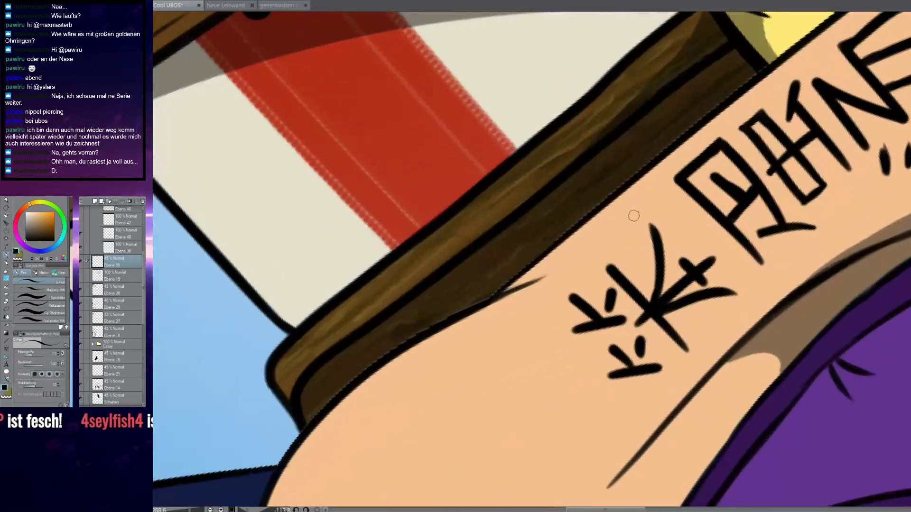
Examine the light edge pixels between the arm outline and the deck chair frame at several zoom levels
scroll(636, 211, up, 3)
scroll(635, 216, down, 8)
scroll(657, 260, up, 9)
scroll(656, 259, down, 8)
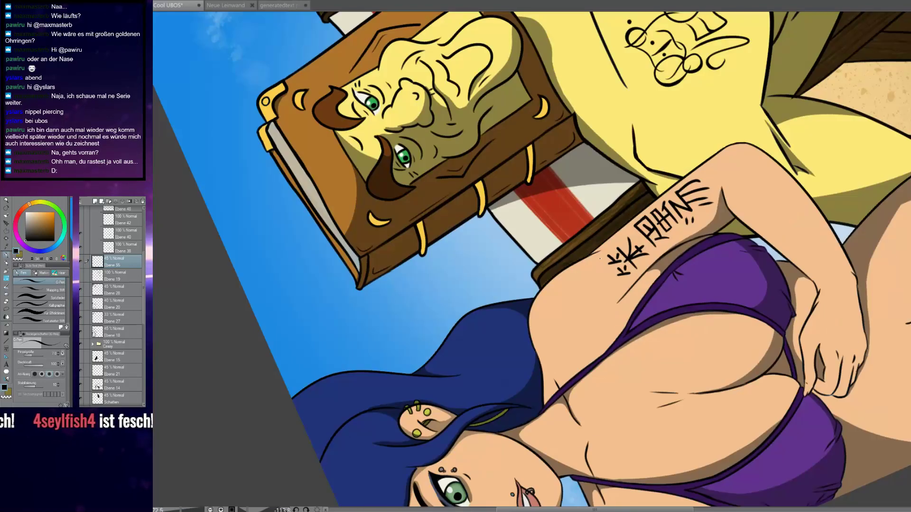
scroll(619, 217, up, 9)
scroll(616, 207, up, 3)
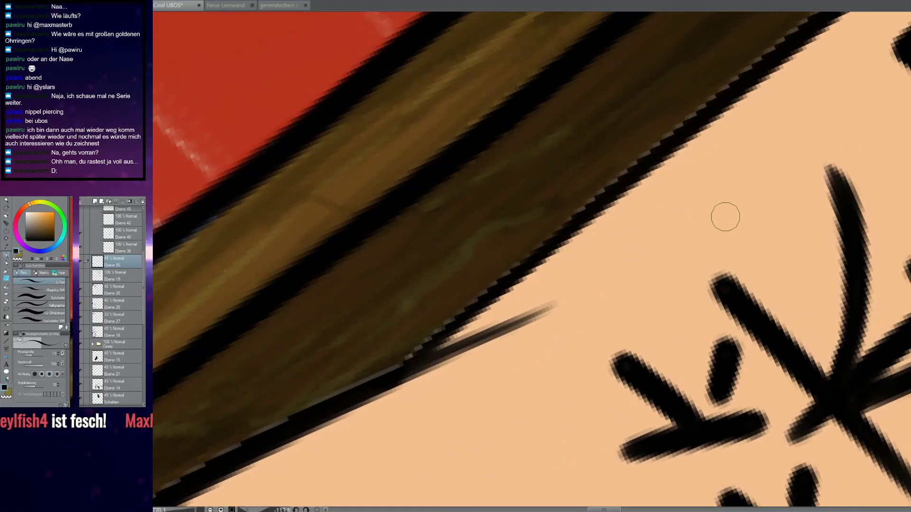
Collapse the U UBOS group, expand the Cassy group and select the CASSY line layer inside it
scroll(105, 277, up, 3)
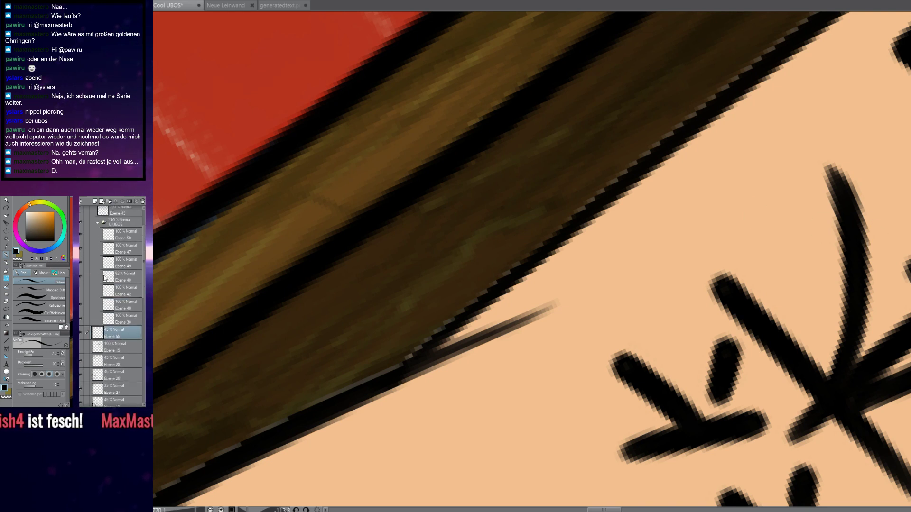
scroll(105, 278, down, 2)
scroll(105, 280, down, 1)
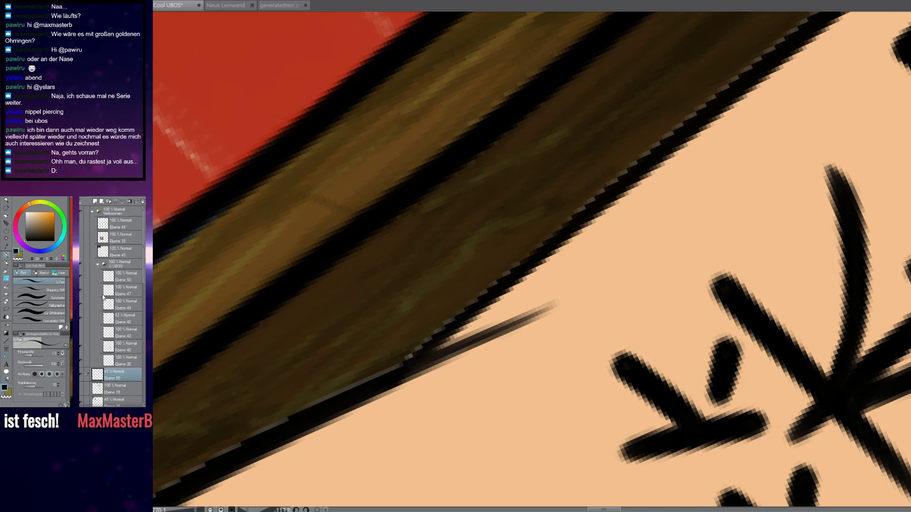
scroll(104, 292, up, 3)
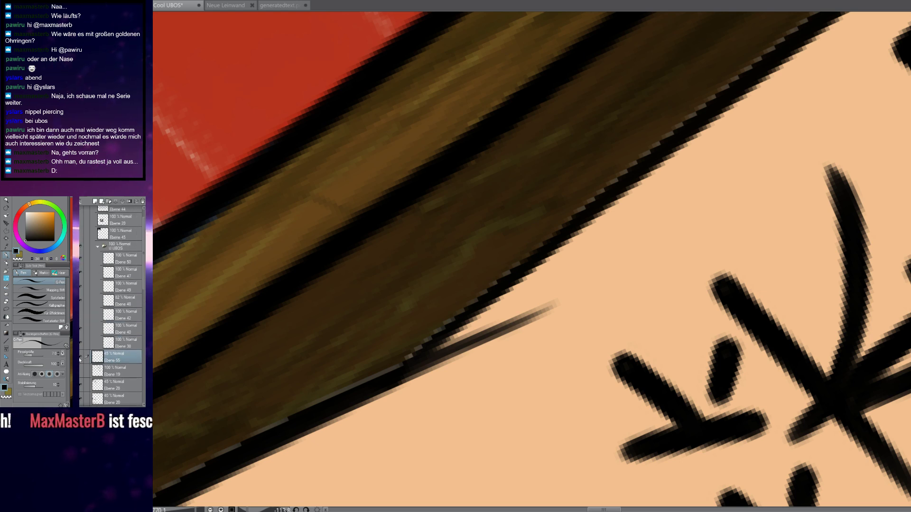
click(99, 247)
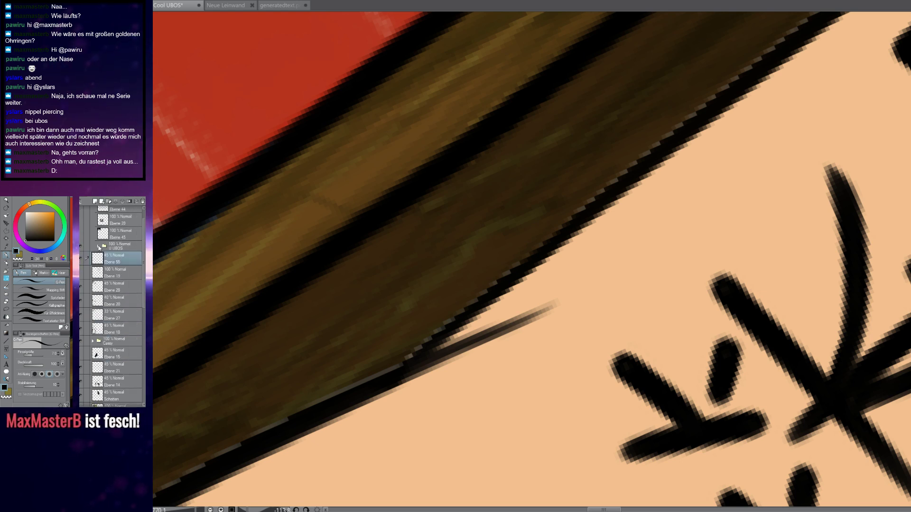
click(93, 341)
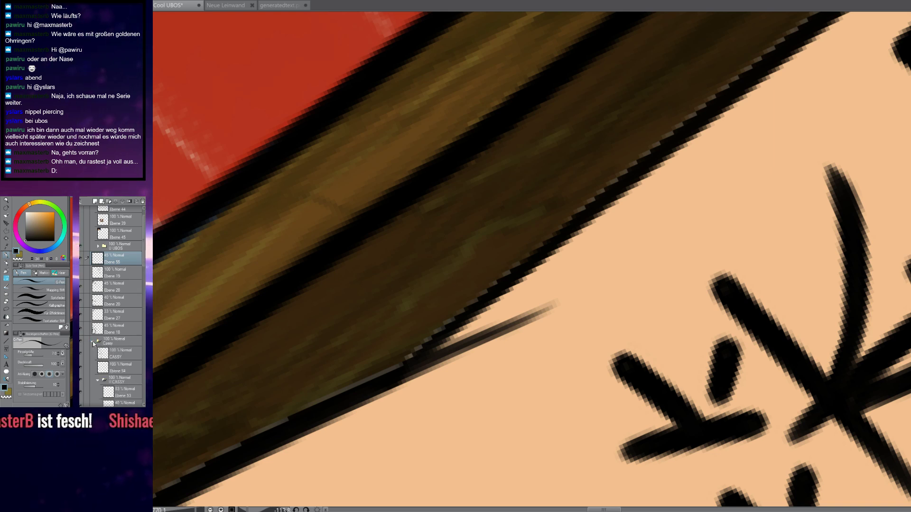
click(127, 356)
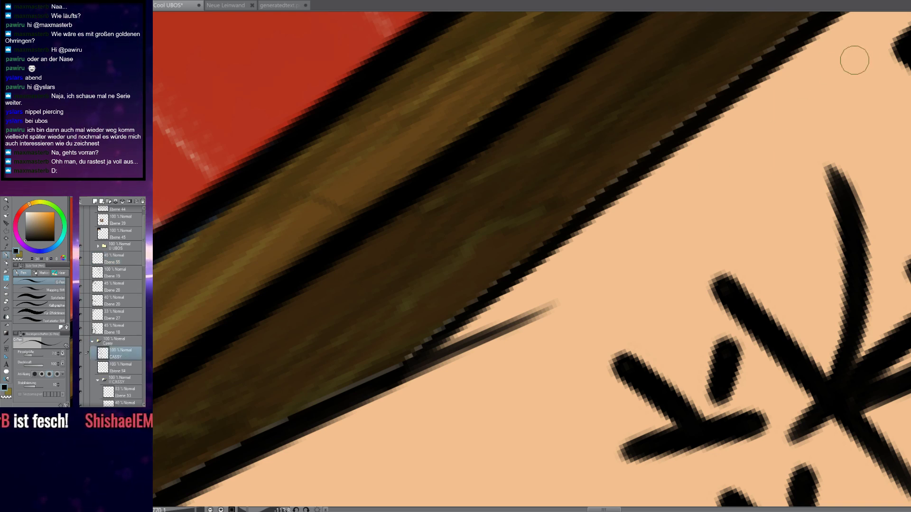
Try clipping the CASSY line layer to Ebene 54 directly below it
scroll(596, 201, down, 10)
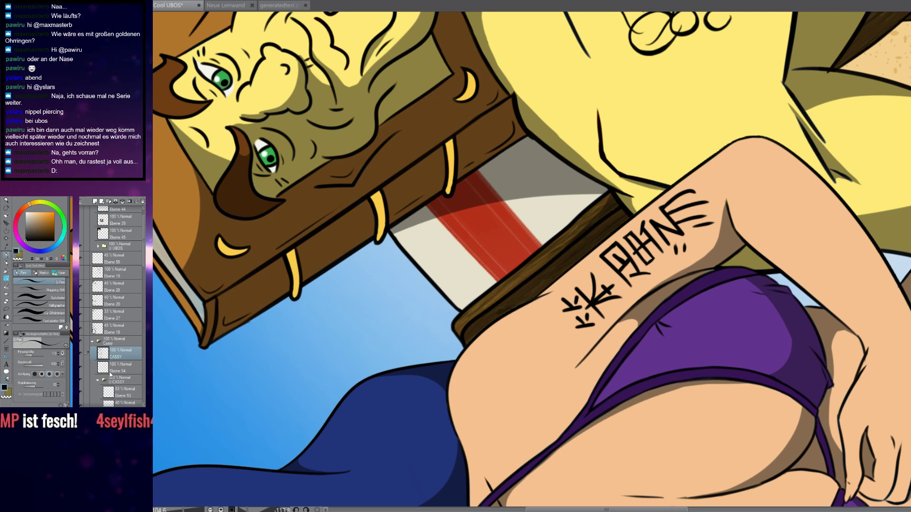
scroll(110, 375, down, 2)
click(114, 333)
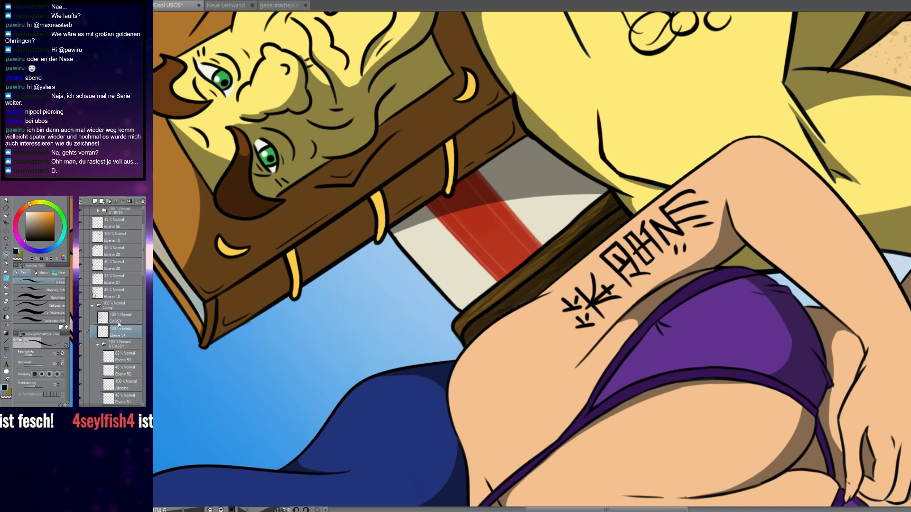
click(120, 321)
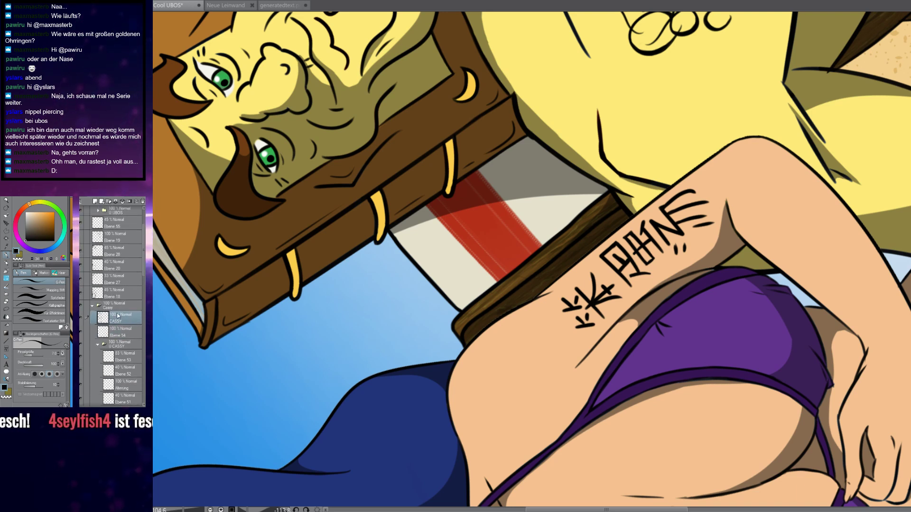
click(92, 197)
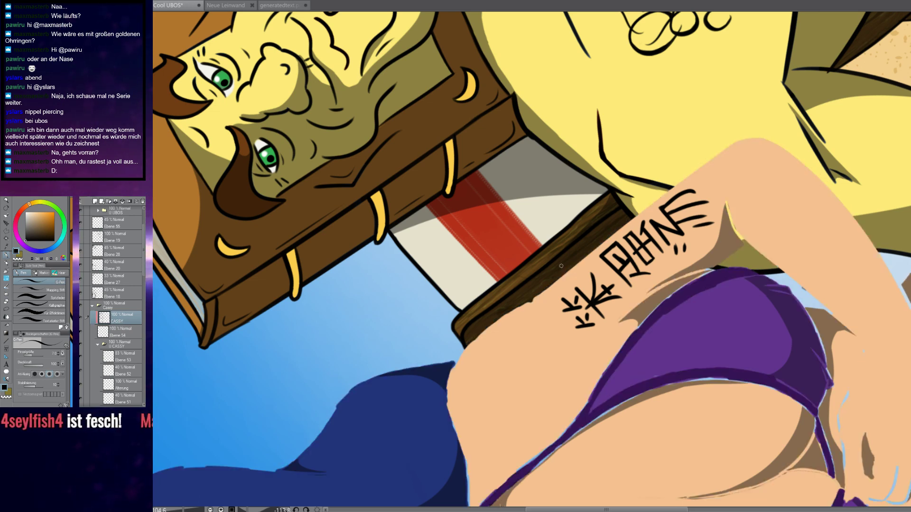
scroll(549, 271, up, 3)
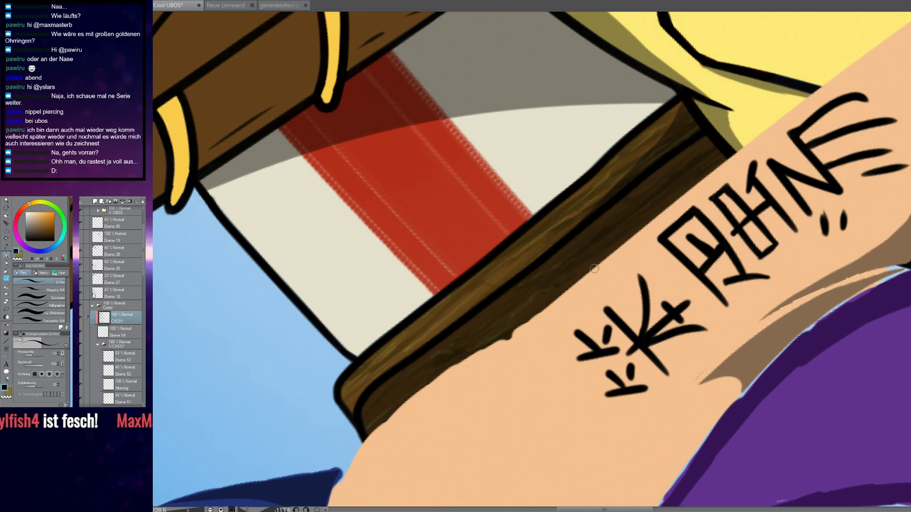
Try a black pen stroke on Ebene 54 over the arm edge with changed clipping, and undo the stroke and the clipping
click(115, 332)
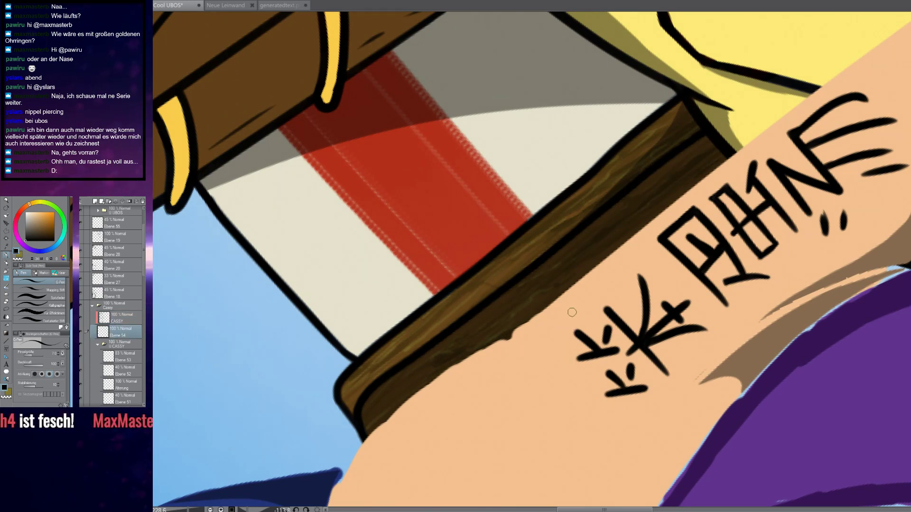
drag(591, 271, 521, 321)
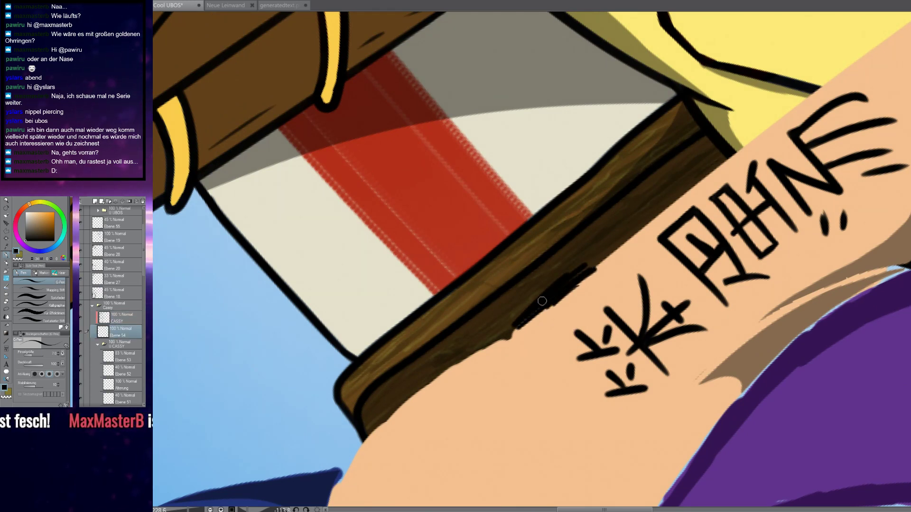
key(ctrl+z)
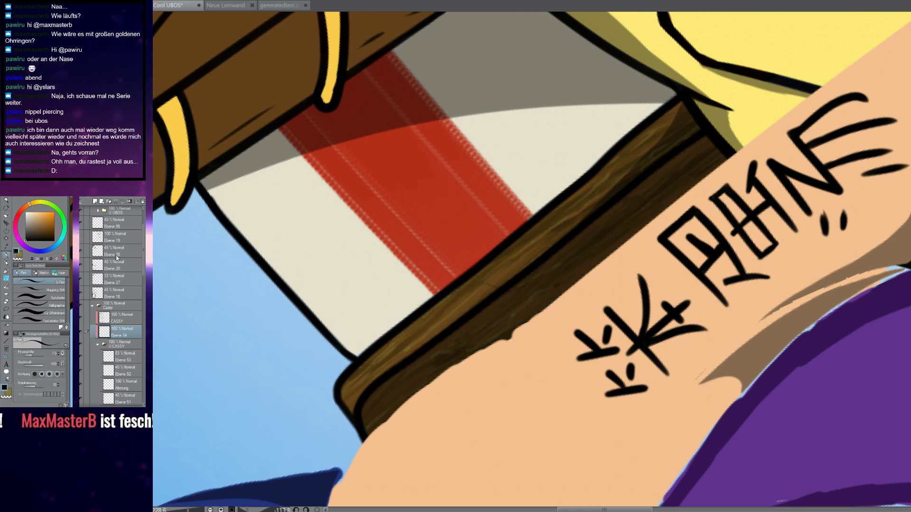
click(130, 318)
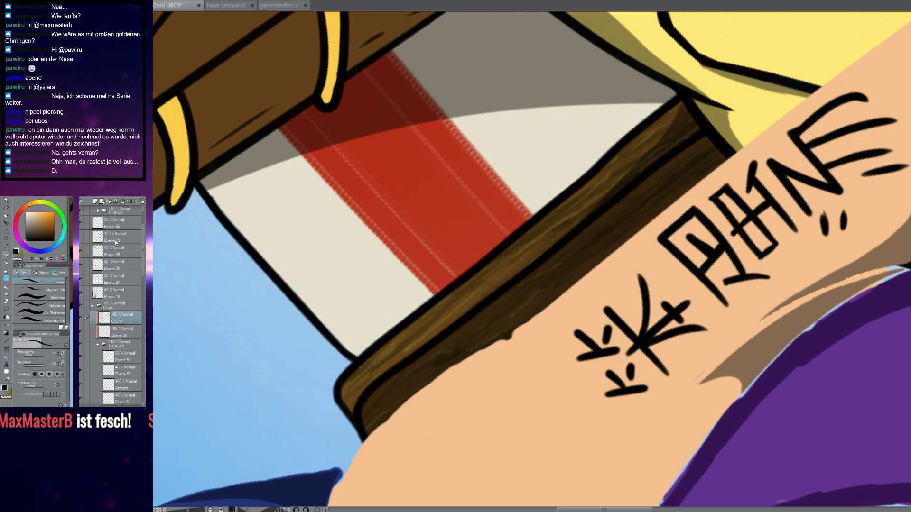
key(ctrl+alt+g)
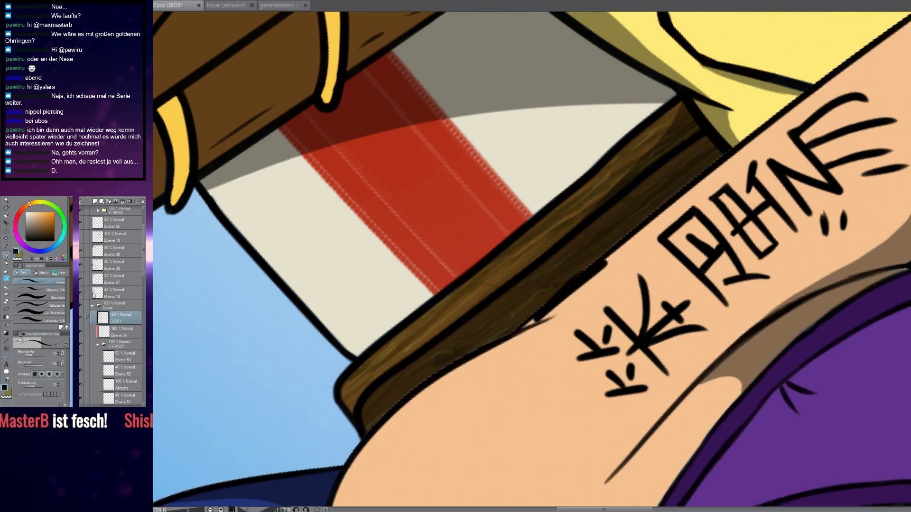
key(ctrl+alt+g)
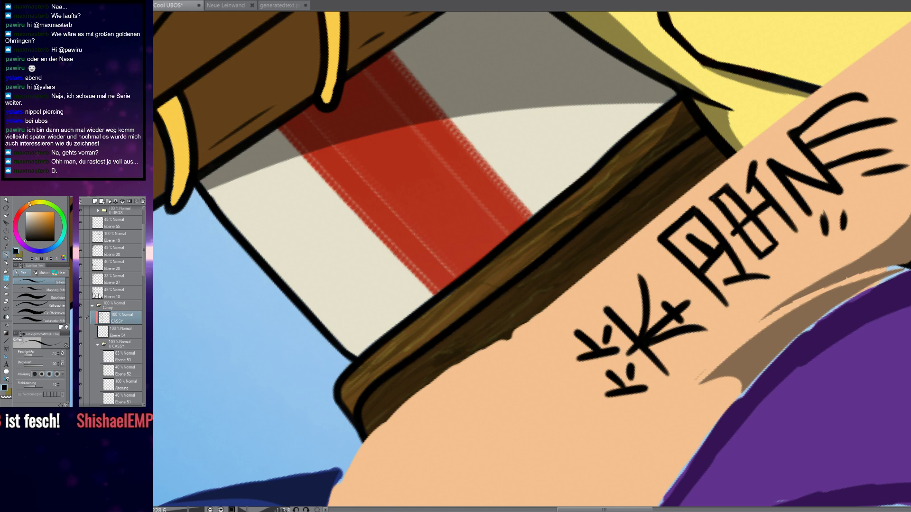
key(ctrl+y)
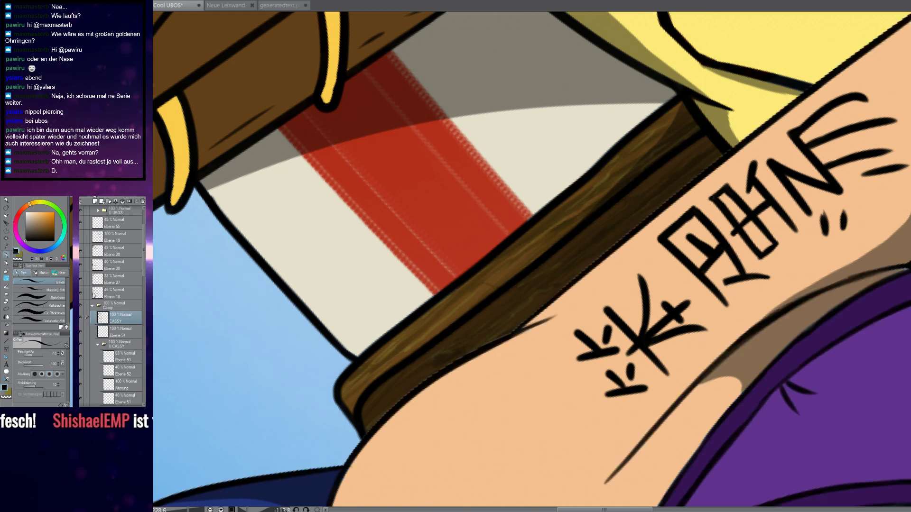
Clip Ebene 54 and move it directly above the CASSY line layer
click(123, 327)
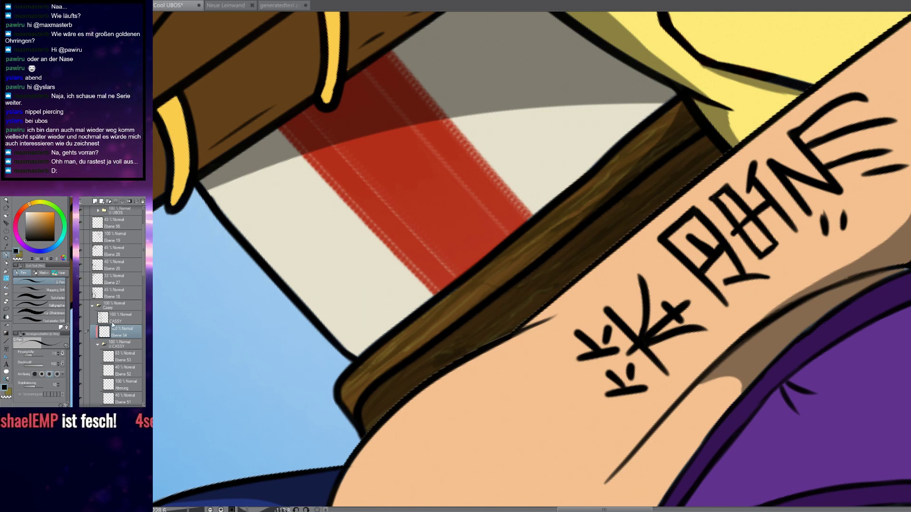
drag(116, 334, 119, 318)
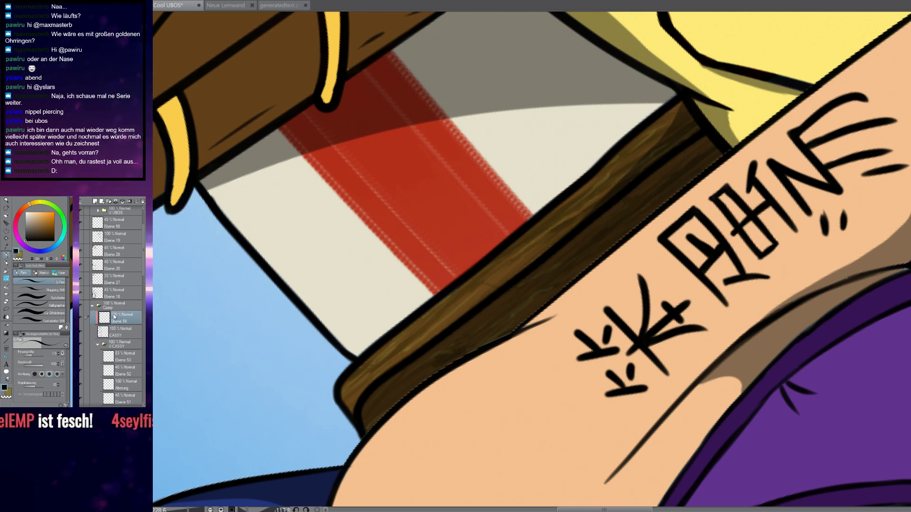
Enlarge the pen and paint black on Ebene 54 over the arm outline beside the deck chair and the shoulder outline beside the hair
scroll(567, 327, up, 3)
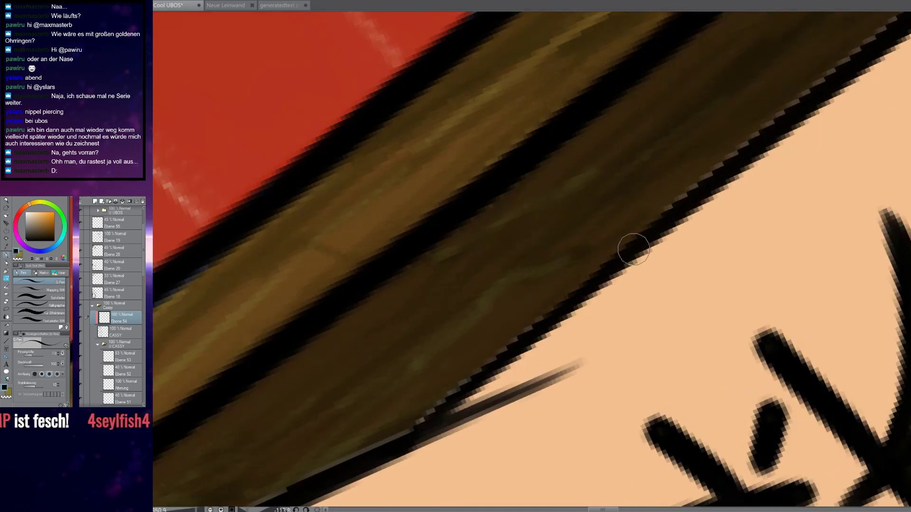
scroll(583, 272, down, 4)
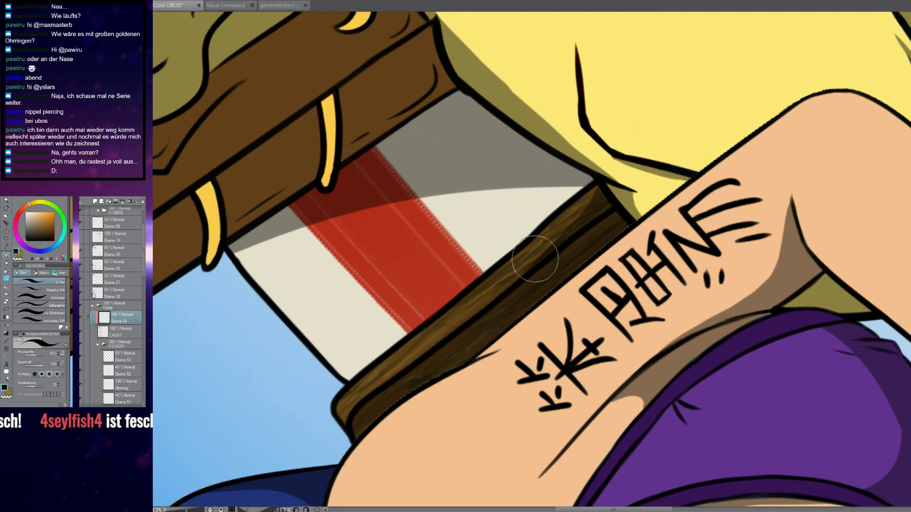
drag(430, 406, 620, 227)
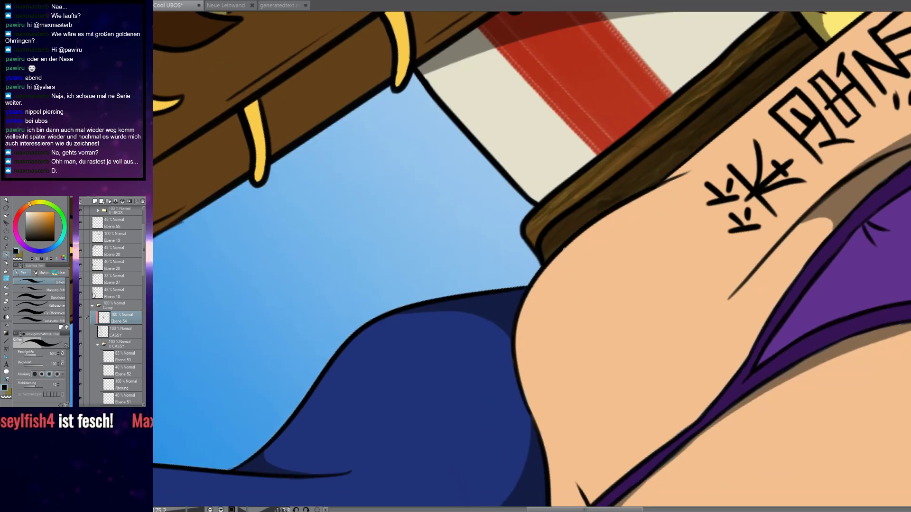
scroll(566, 246, up, 11)
scroll(569, 248, down, 13)
drag(562, 347, 598, 213)
scroll(599, 215, up, 8)
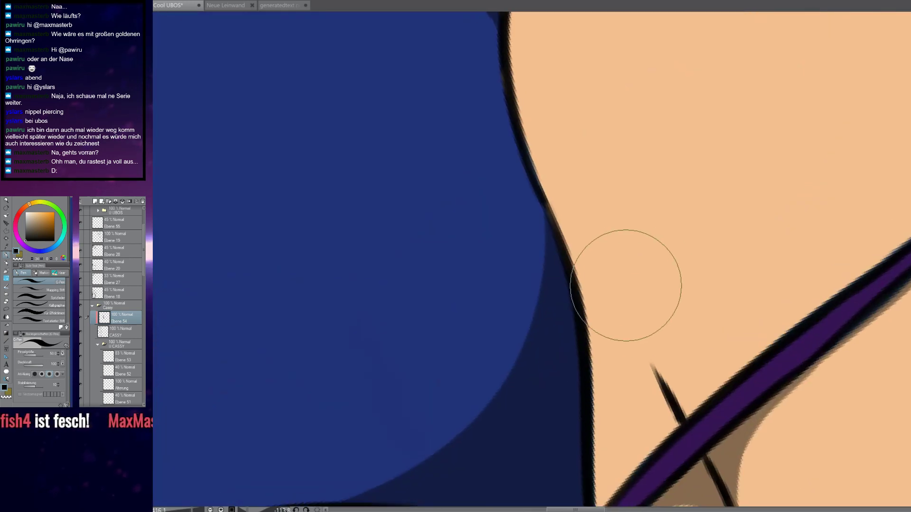
scroll(560, 234, down, 10)
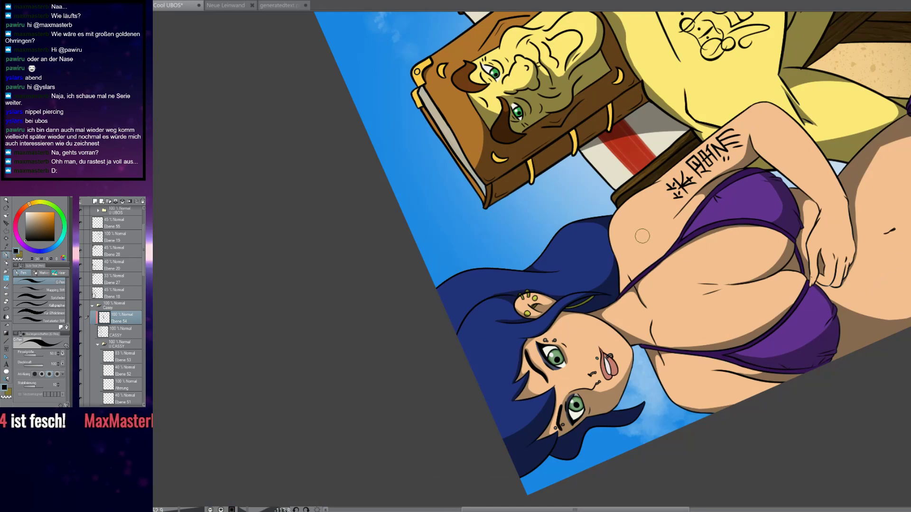
Paint black over the outline around the elbow, forearm and hand on Ebene 54
drag(736, 166, 639, 216)
scroll(690, 159, up, 8)
drag(700, 234, 631, 220)
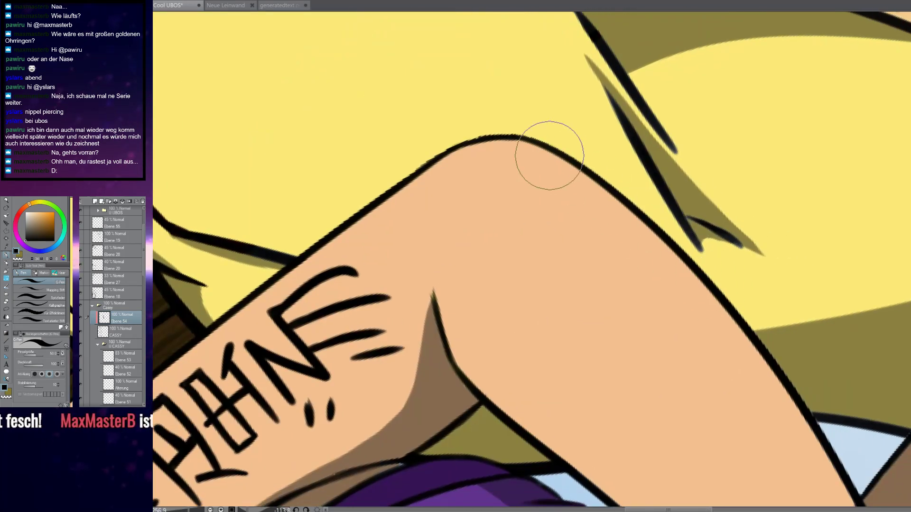
drag(711, 313, 551, 161)
drag(669, 313, 580, 135)
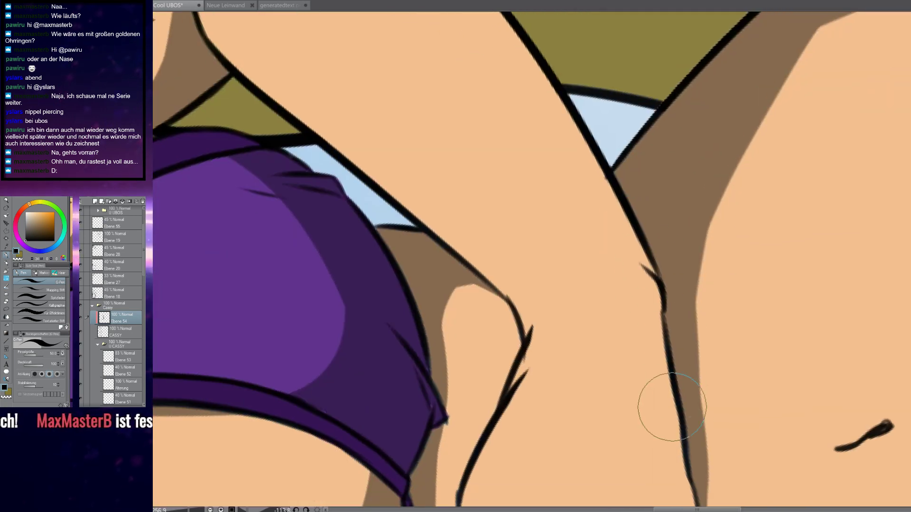
scroll(672, 388, down, 5)
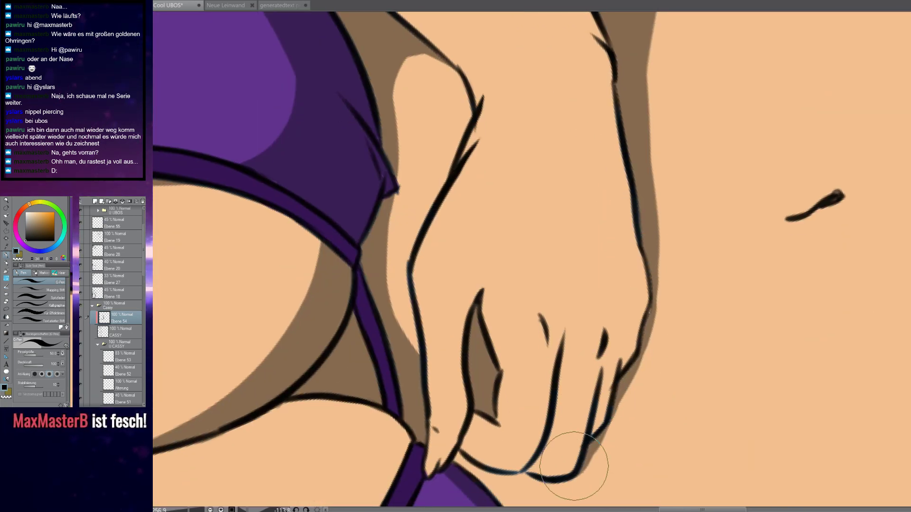
Move the piercing line layer out of the U CASSY folder to directly above Ebene 54
key(ctrl+0)
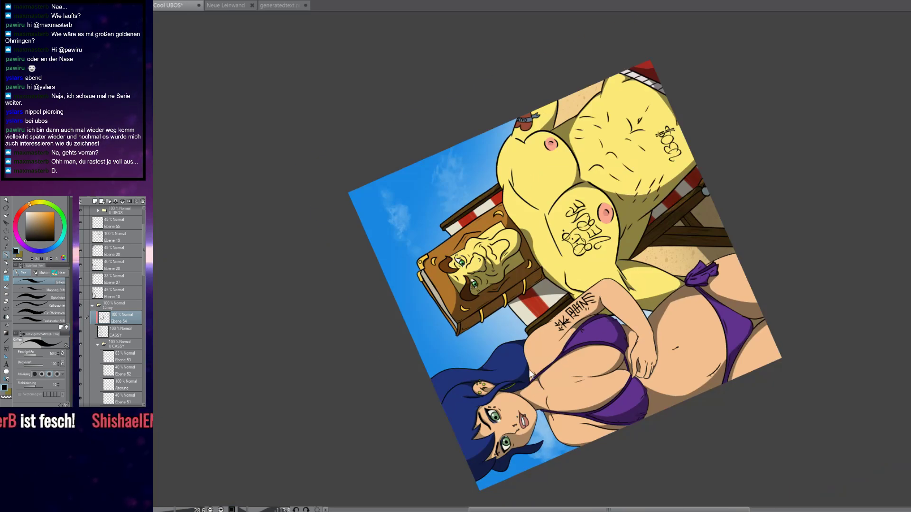
scroll(518, 421, up, 10)
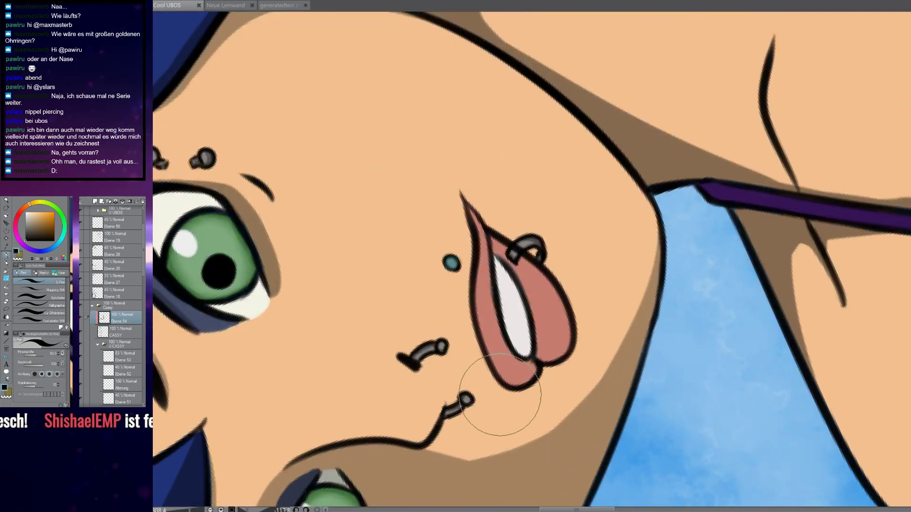
key(shift+space)
drag(491, 384, 523, 217)
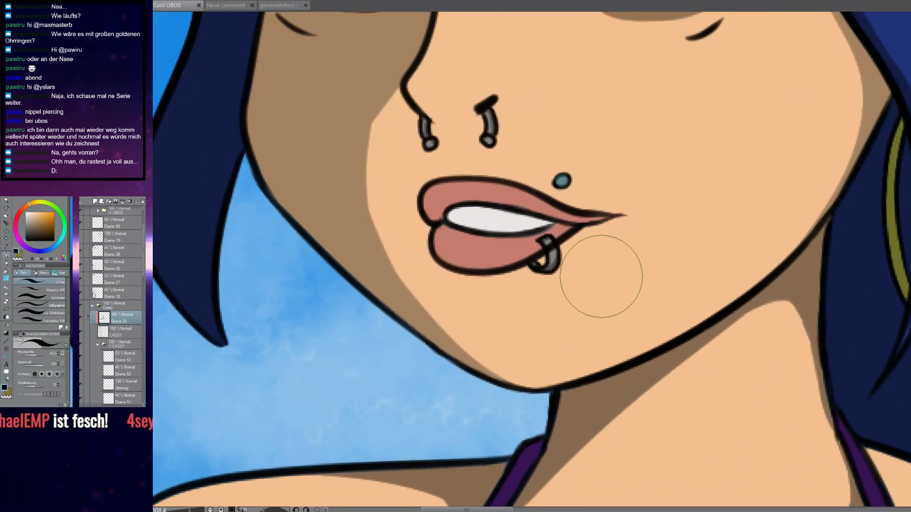
scroll(580, 234, up, 3)
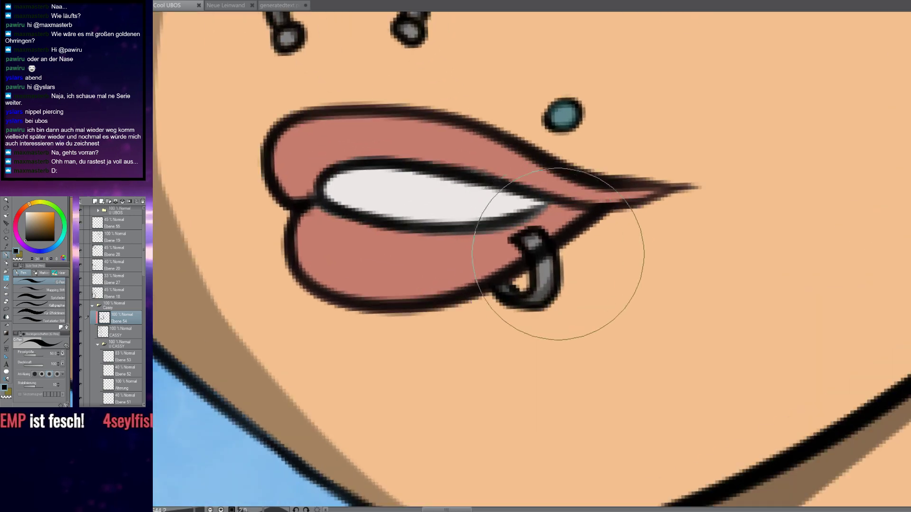
scroll(127, 377, down, 3)
scroll(127, 377, down, 1)
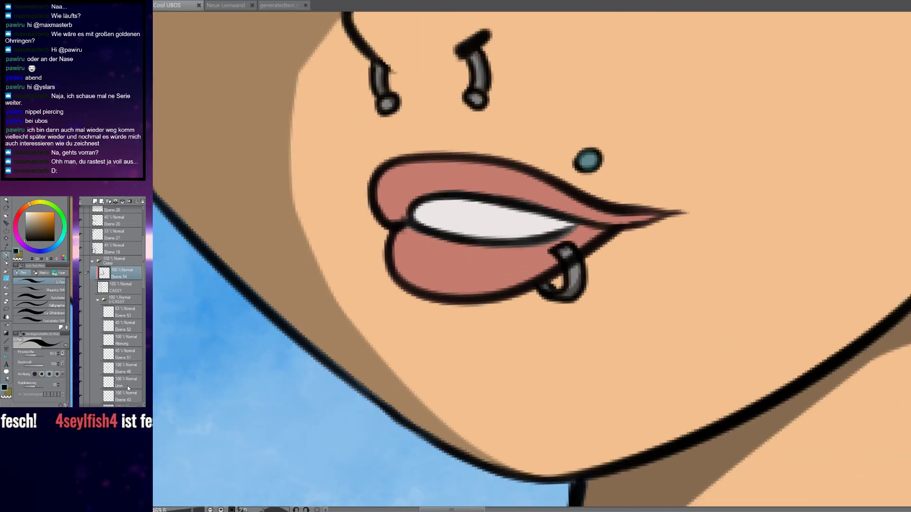
click(127, 386)
drag(127, 386, 127, 273)
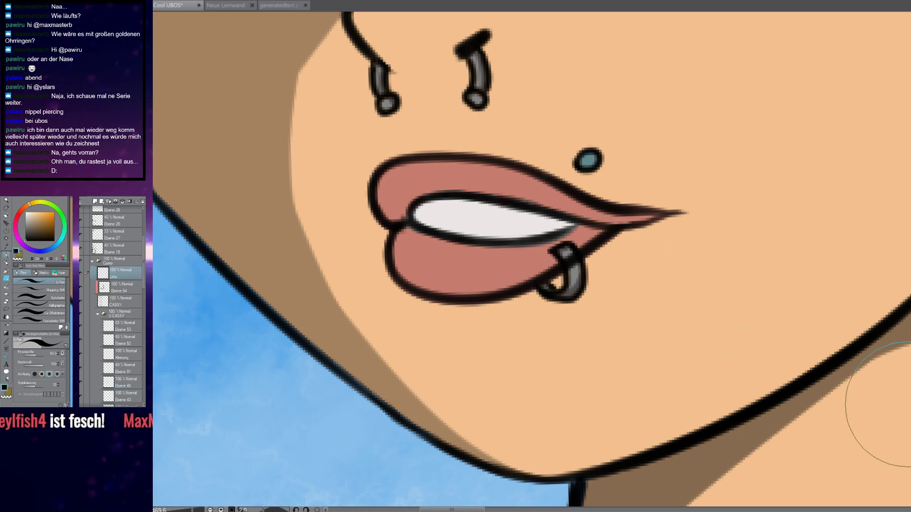
Identify the grey piercing colour layer Ebene 43 by its visibility and move it between the piercing line layer and Ebene 54
scroll(133, 357, down, 1)
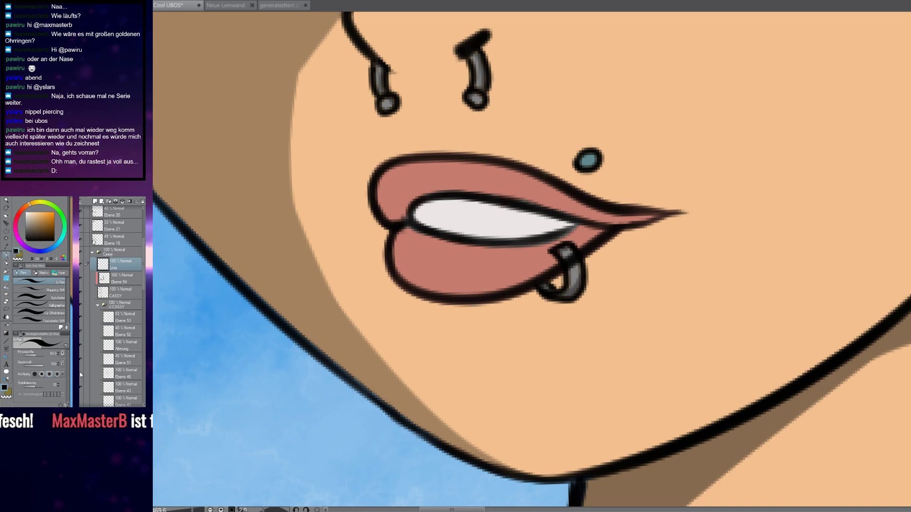
click(80, 388)
click(80, 388)
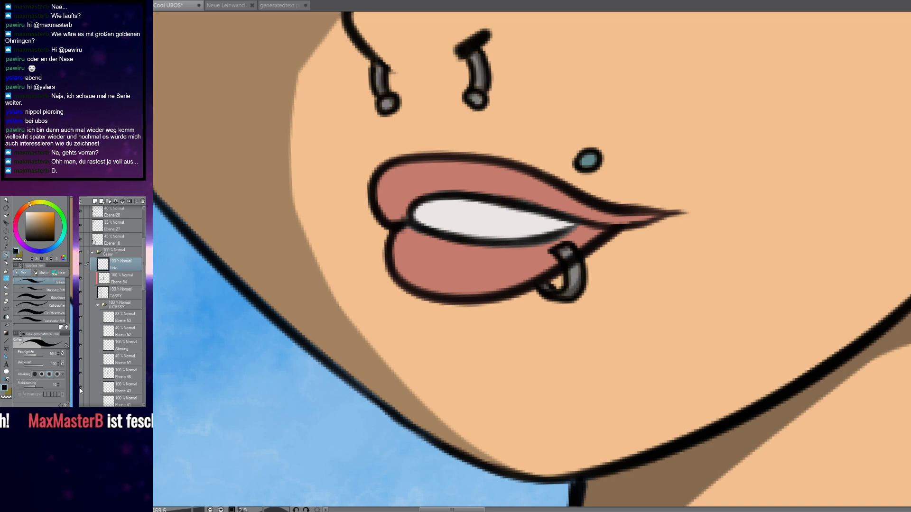
click(127, 392)
drag(131, 385, 121, 279)
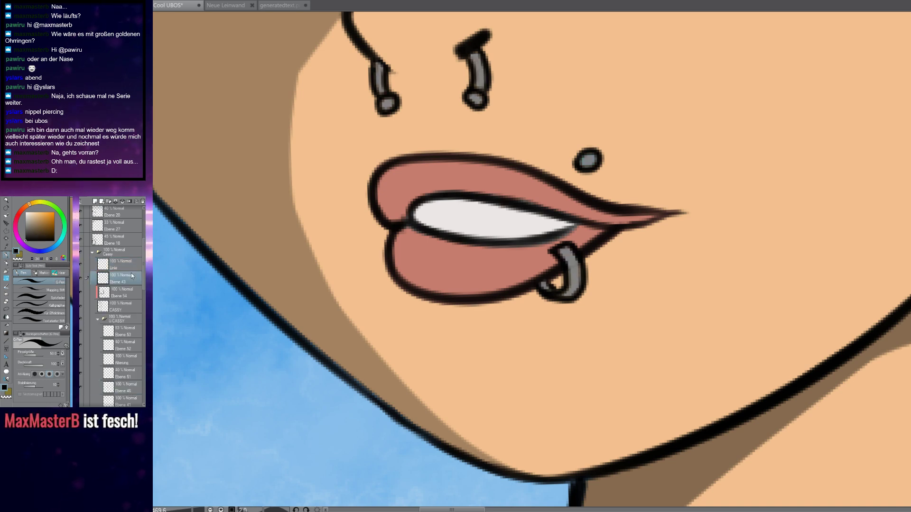
Rename the grey piercing colour layer as Silber
scroll(742, 361, down, 3)
scroll(739, 359, down, 4)
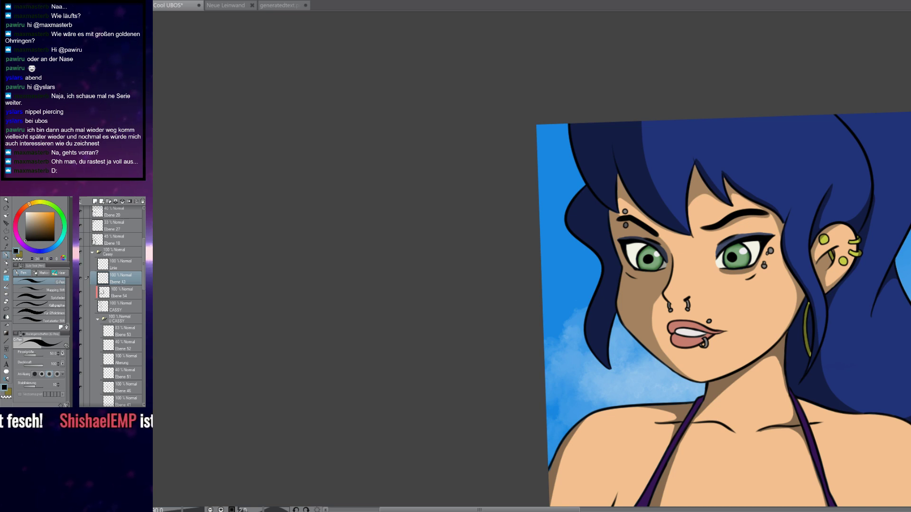
double_click(116, 282)
text(Silber)
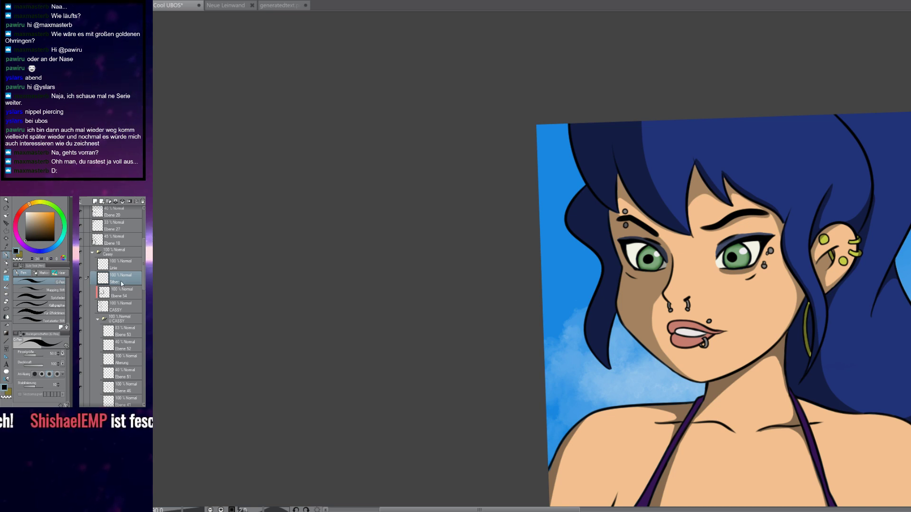
key(Return)
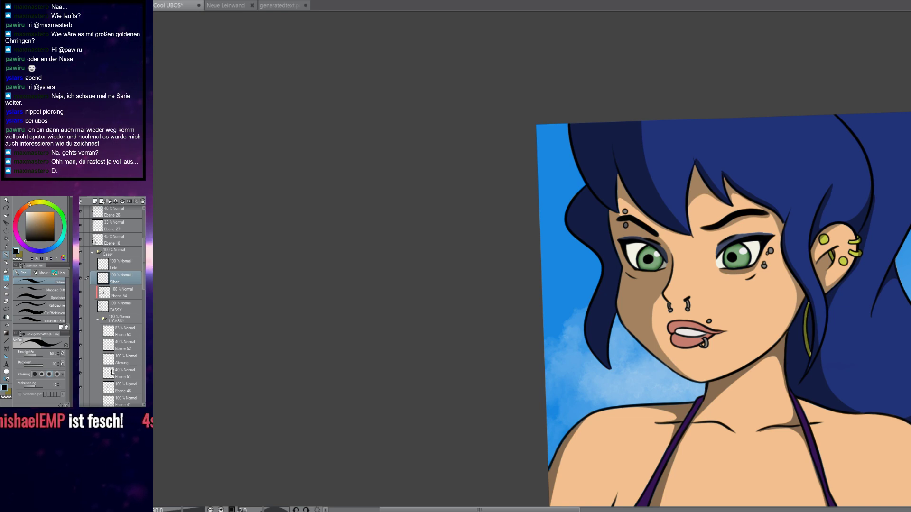
Shade the light spot at the upper end of the woman's hoop earring on the 45 % shadow layer
scroll(869, 244, up, 10)
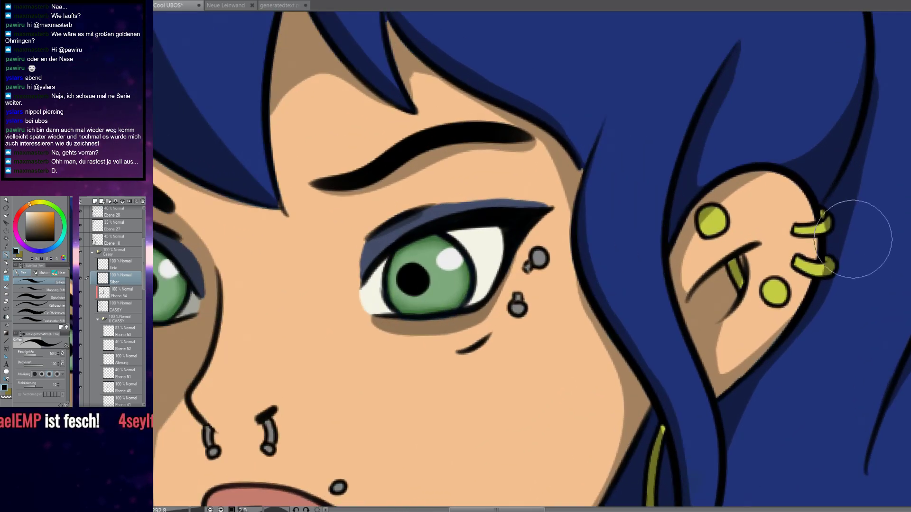
scroll(845, 249, down, 5)
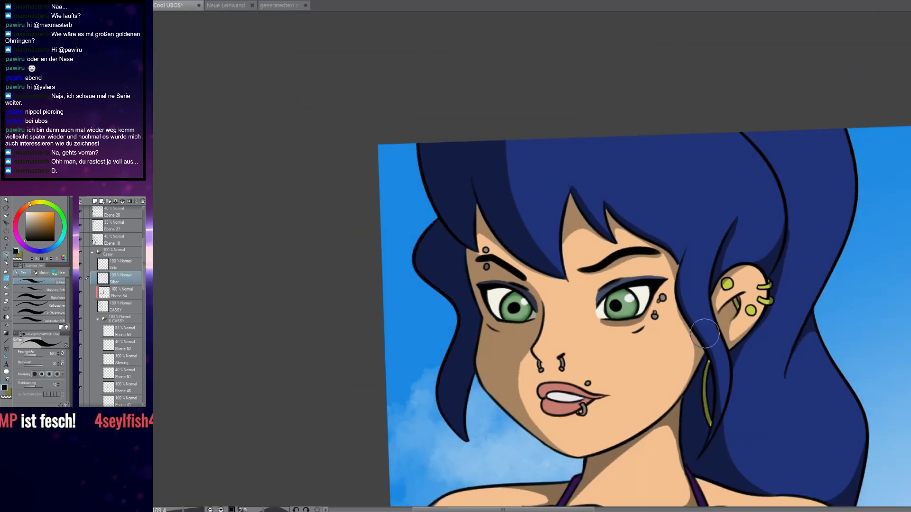
scroll(709, 359, up, 9)
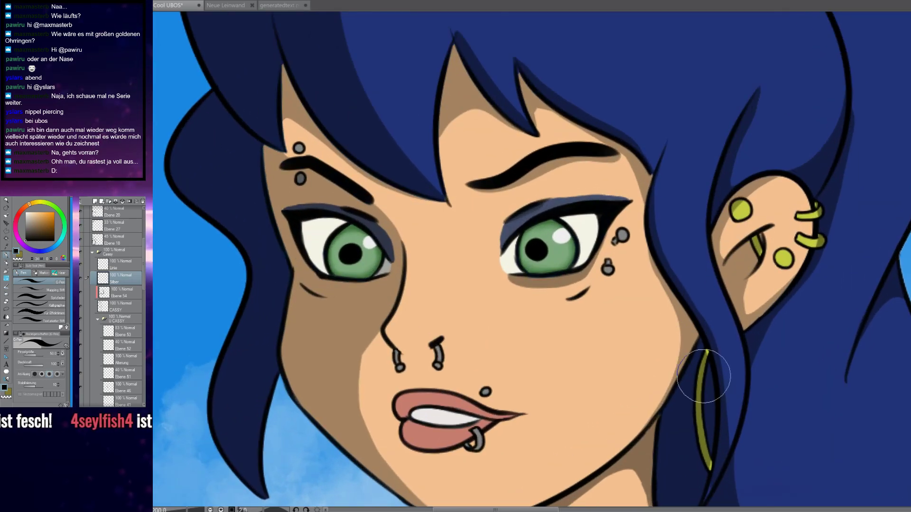
scroll(709, 359, up, 1)
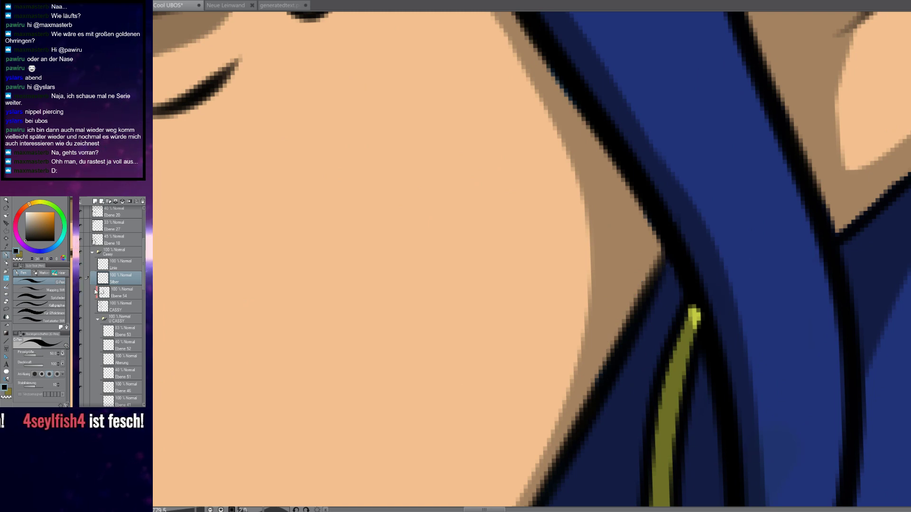
scroll(80, 256, up, 5)
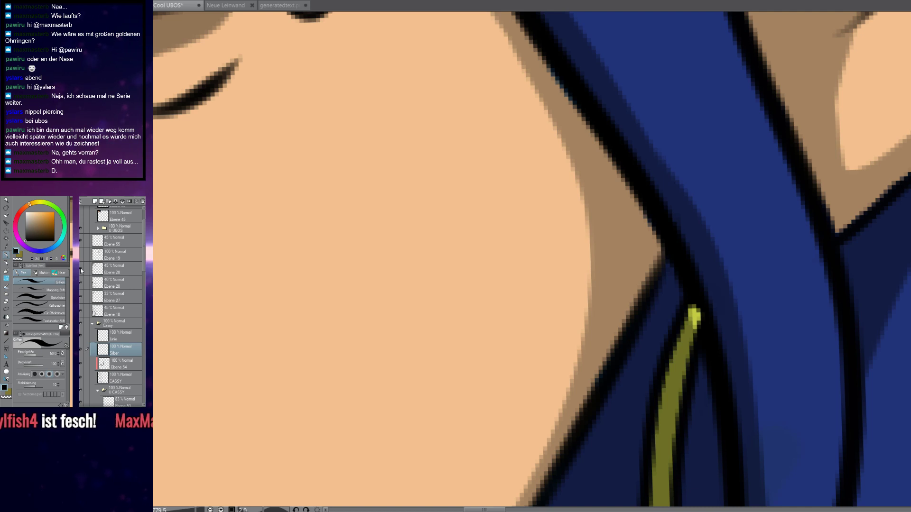
click(109, 272)
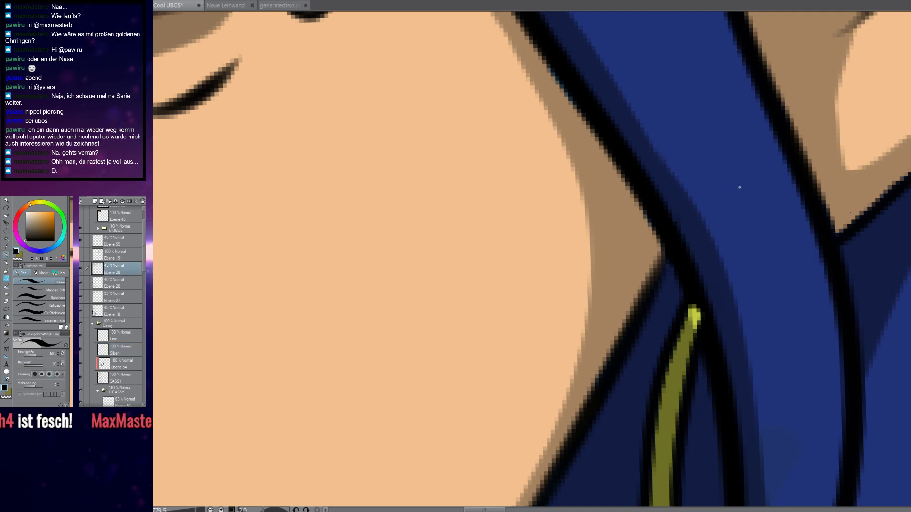
scroll(746, 275, up, 3)
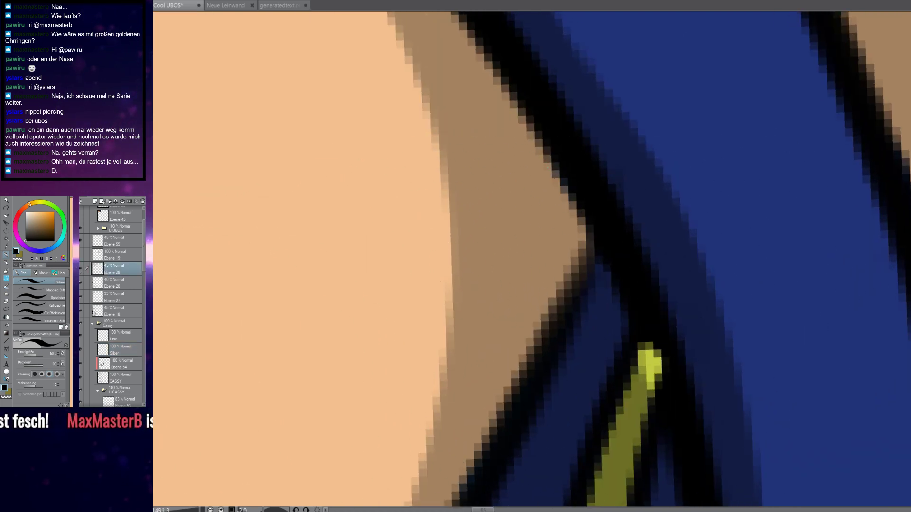
drag(656, 374, 645, 397)
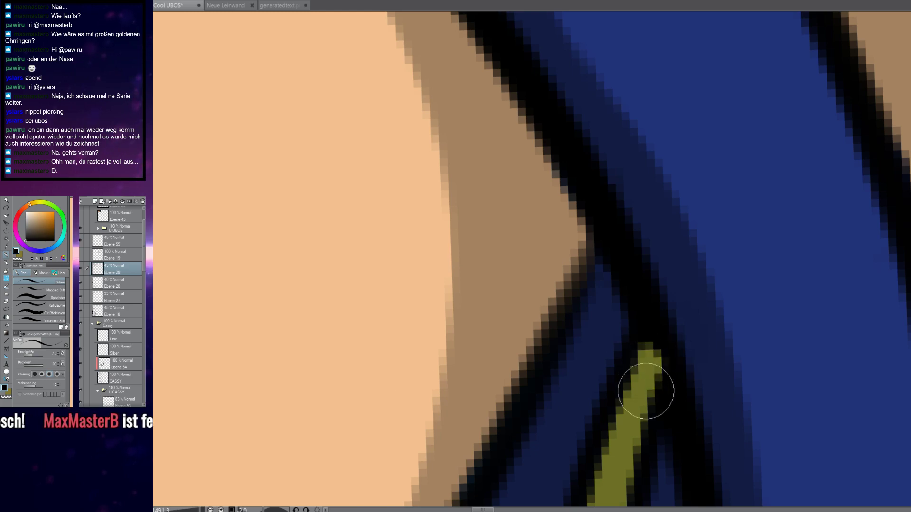
Shade the remaining light pixels at the lower end of the hoop earring on the same shadow layer
scroll(663, 367, down, 3)
drag(663, 367, 654, 74)
scroll(658, 341, down, 1)
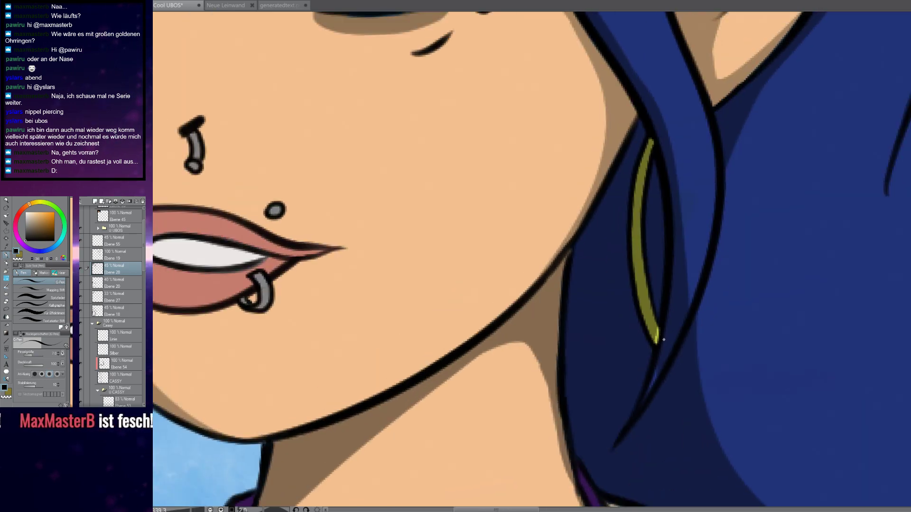
scroll(658, 340, up, 3)
drag(656, 319, 651, 356)
drag(649, 439, 655, 299)
scroll(655, 299, up, 2)
drag(671, 256, 616, 408)
scroll(617, 408, down, 6)
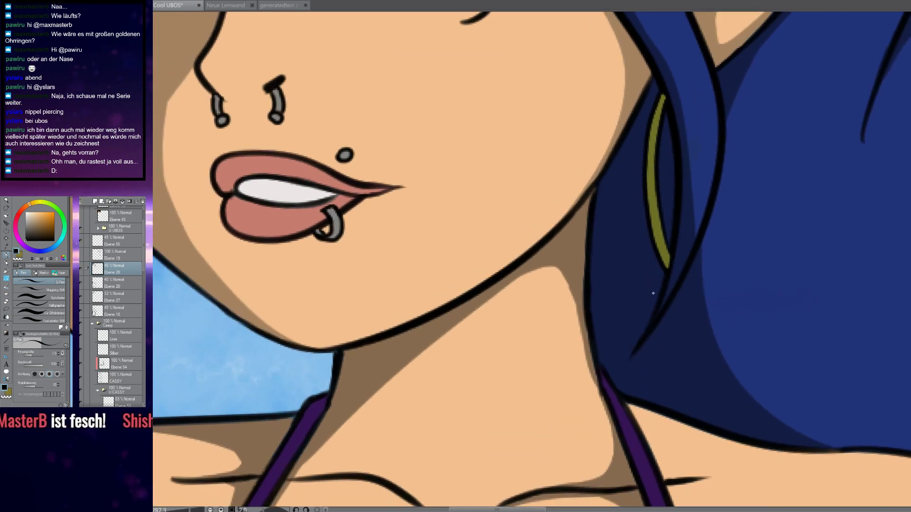
scroll(661, 341, down, 5)
scroll(719, 340, up, 8)
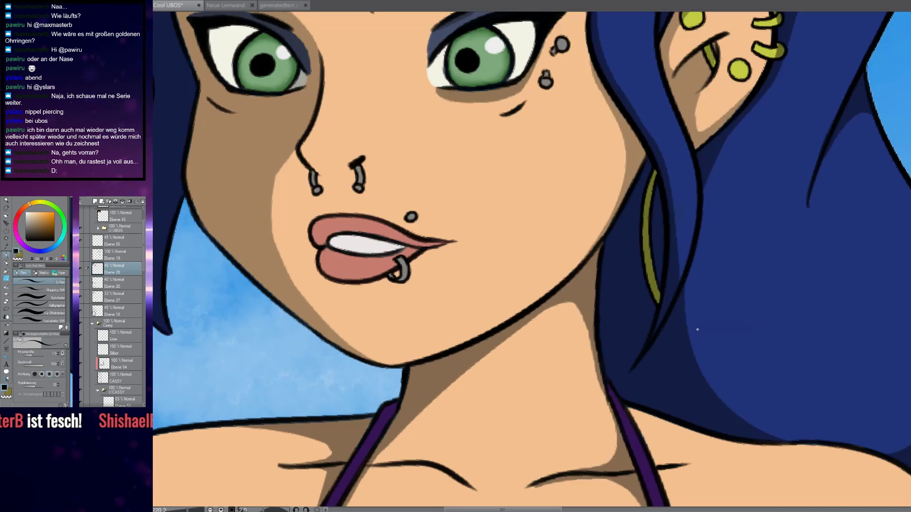
scroll(660, 338, down, 2)
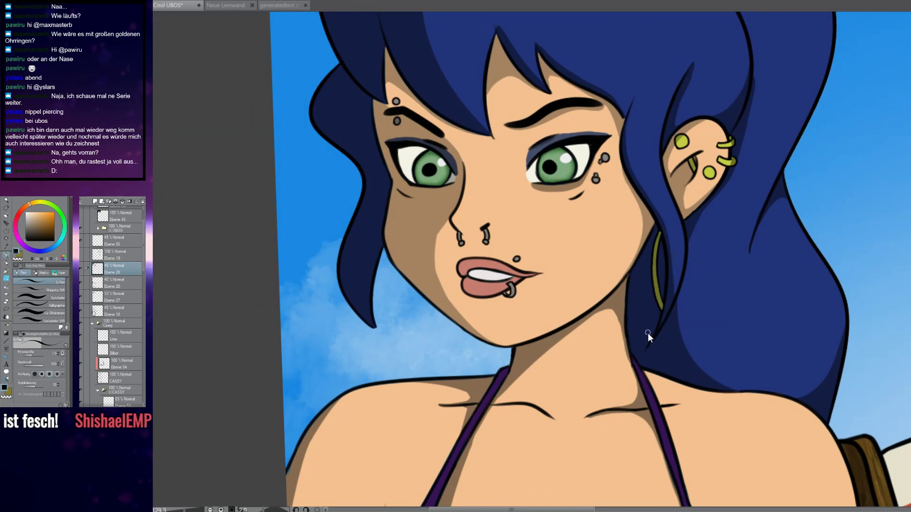
Rename Ebene 53 as L_Schatten and add a new layer named Lippen above it in the U CASSY folder
scroll(545, 271, up, 7)
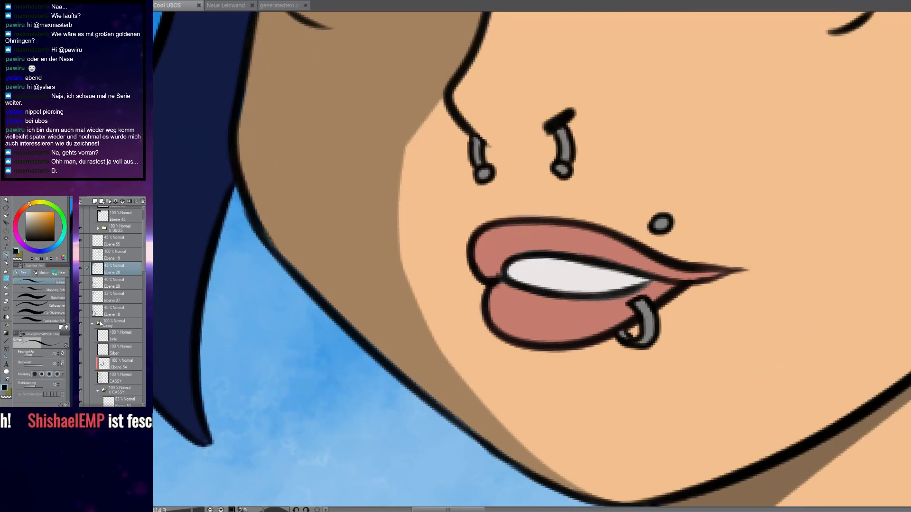
scroll(133, 306, down, 10)
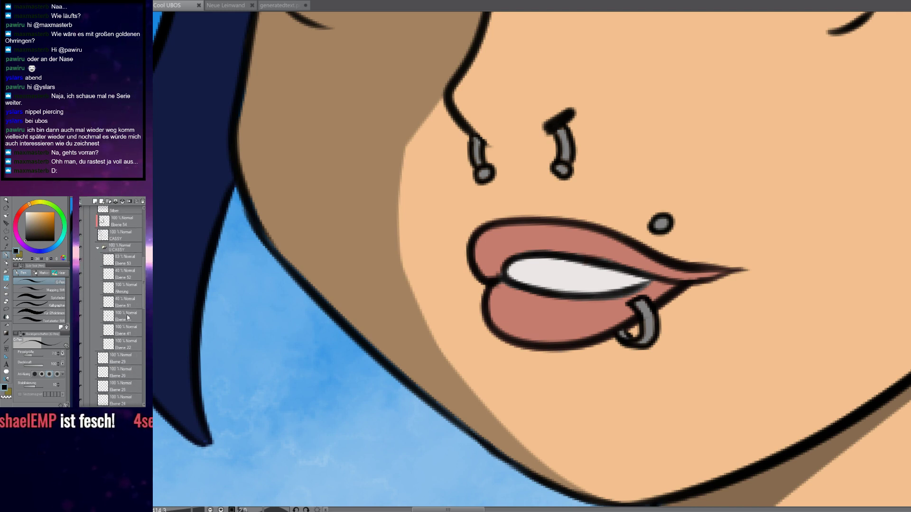
scroll(127, 314, up, 1)
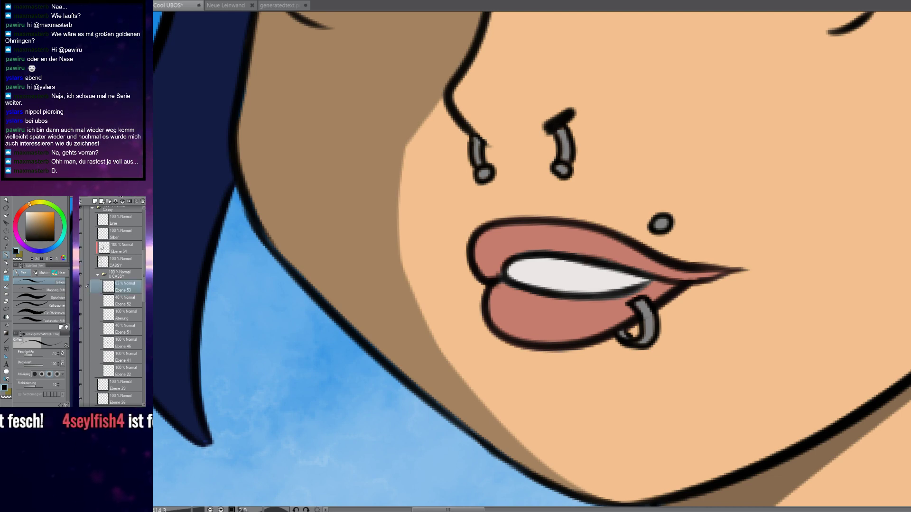
scroll(735, 307, down, 3)
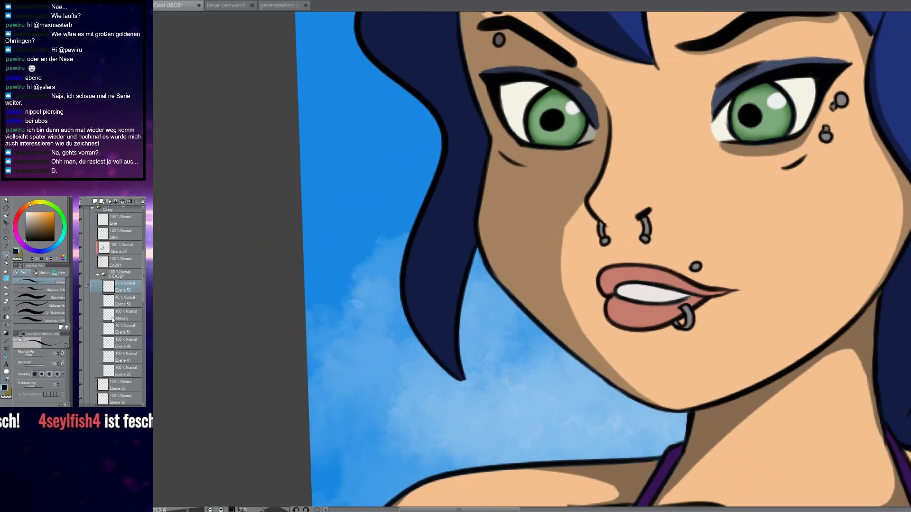
click(81, 286)
click(81, 286)
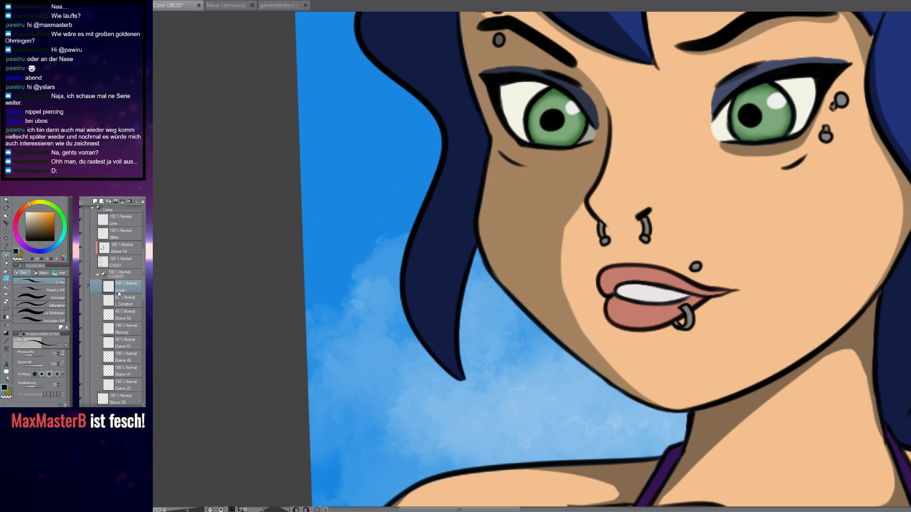
Select the lower lip area with the magic wand on the CASSY line layer and make Lippen the active layer
scroll(722, 354, up, 2)
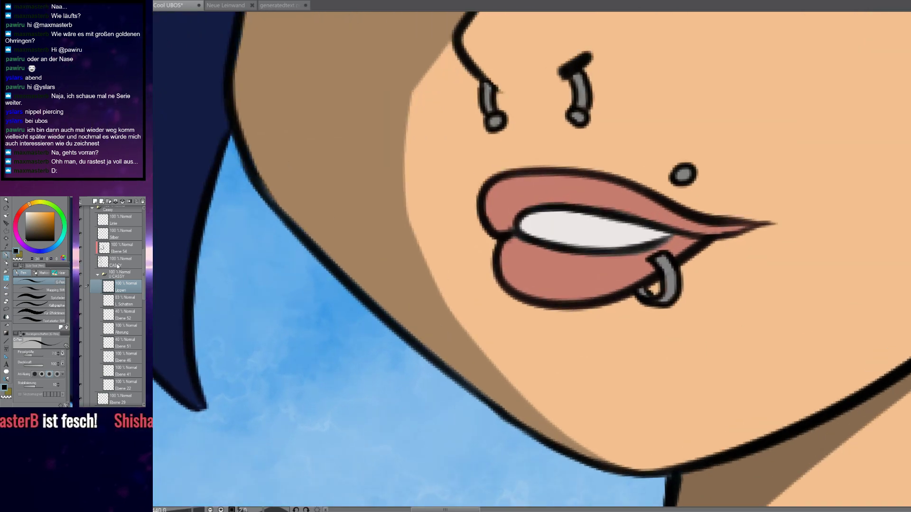
click(116, 264)
key(w)
click(612, 275)
key(p)
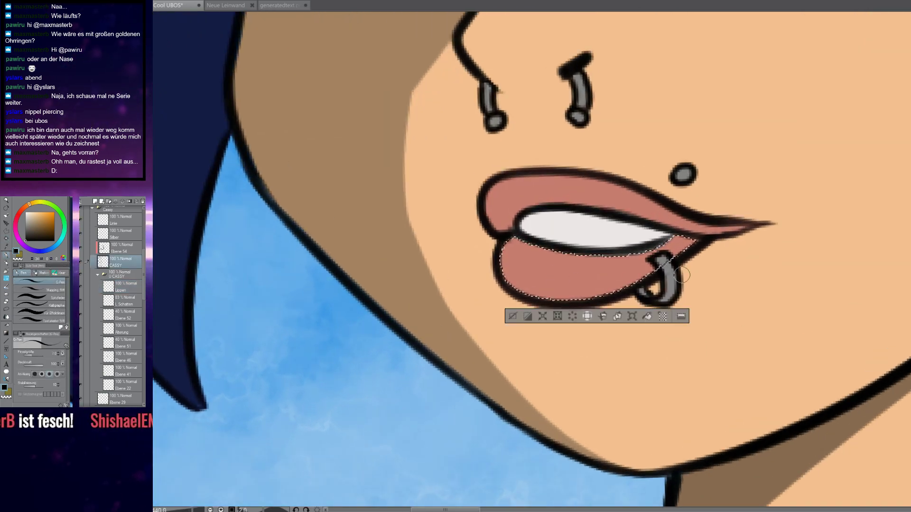
click(124, 287)
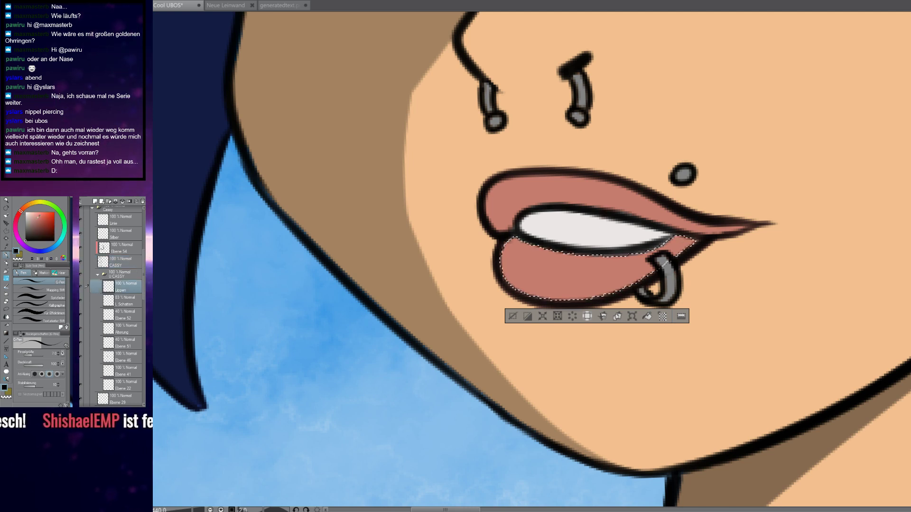
Try a dark red pen stroke across the lower lip on the Lippen layer and undo it
scroll(546, 244, up, 2)
drag(525, 249, 631, 265)
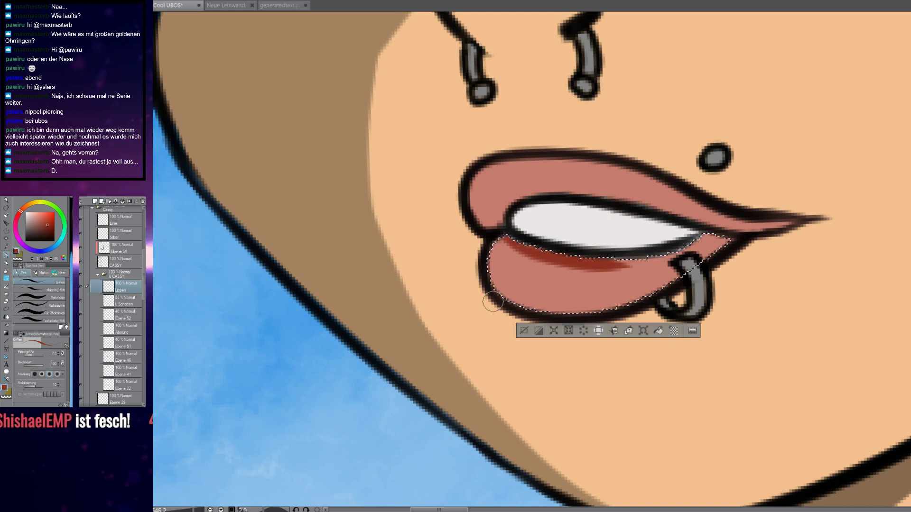
key(ctrl+z)
Enlarge the pen and paint the selected lower lip dark red on the Lippen layer
mouse_move(451, 303)
mouse_down()
mouse_move(446, 228)
mouse_move(488, 180)
mouse_up()
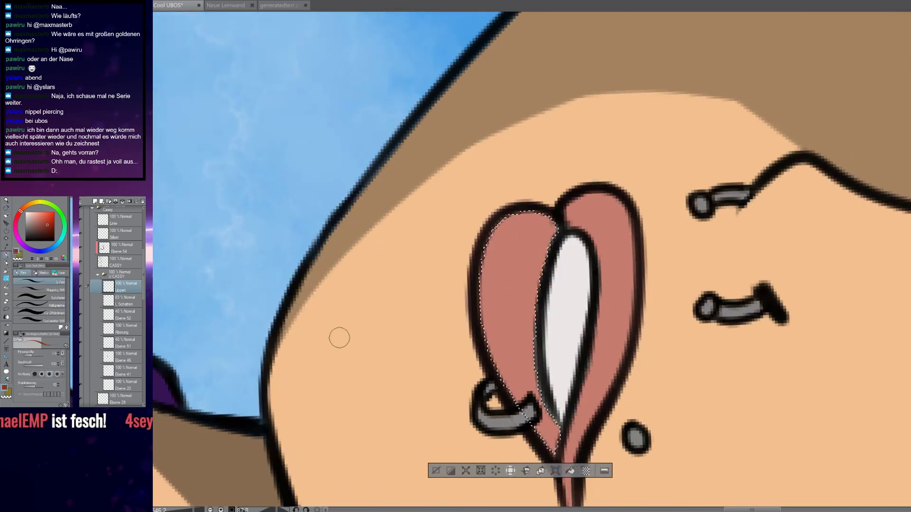
key(bracketright)
key(bracketright)
key(bracketright)
key(bracketright)
key(bracketright)
key(bracketright)
key(bracketright)
key(bracketright)
key(bracketright)
key(bracketright)
mouse_move(526, 228)
mouse_down()
mouse_move(495, 374)
mouse_move(547, 229)
mouse_move(529, 338)
mouse_up()
mouse_move(528, 339)
mouse_down()
mouse_move(515, 224)
mouse_move(499, 224)
mouse_move(545, 366)
mouse_up()
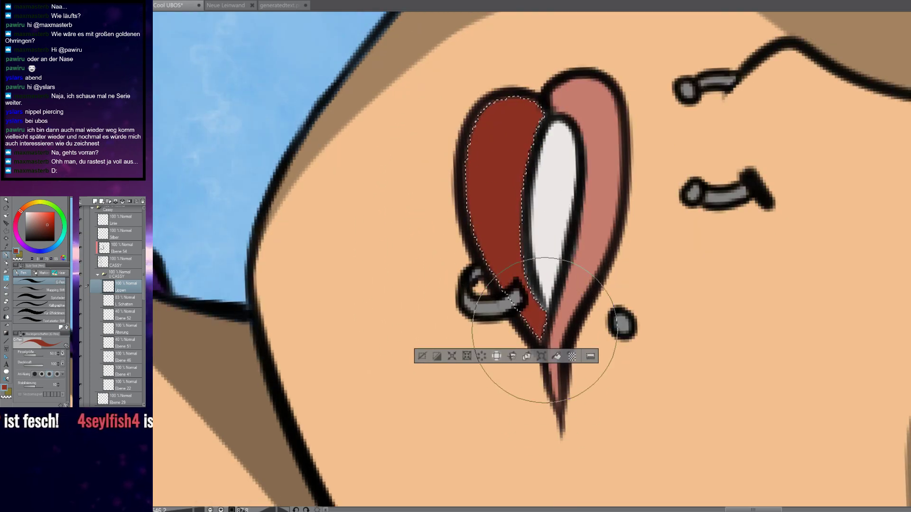
Clear the selection, shrink the pen and cover the remaining gaps along the lower lip's edges with dark red on the Lippen layer
key(ctrl+d)
drag(569, 211, 548, 196)
mouse_move(464, 190)
mouse_down()
mouse_move(447, 215)
mouse_move(469, 332)
mouse_move(511, 353)
mouse_up()
drag(562, 302, 577, 299)
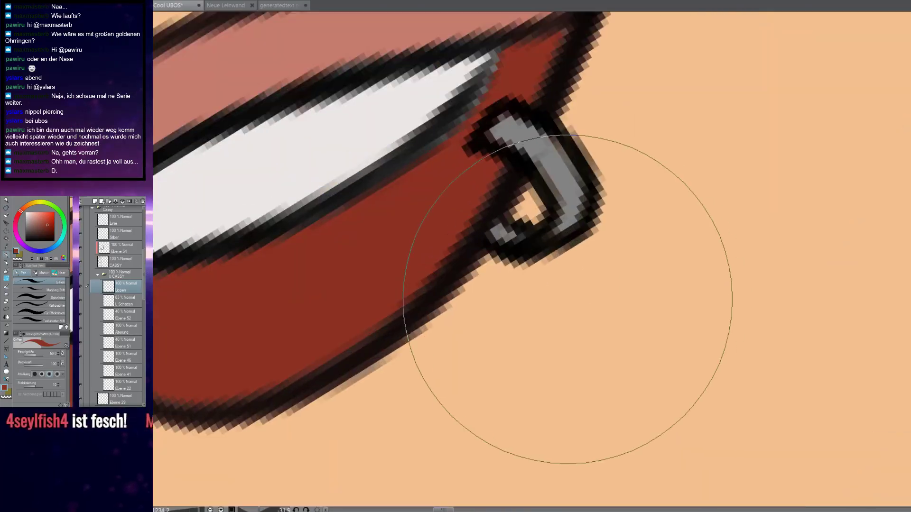
click(31, 355)
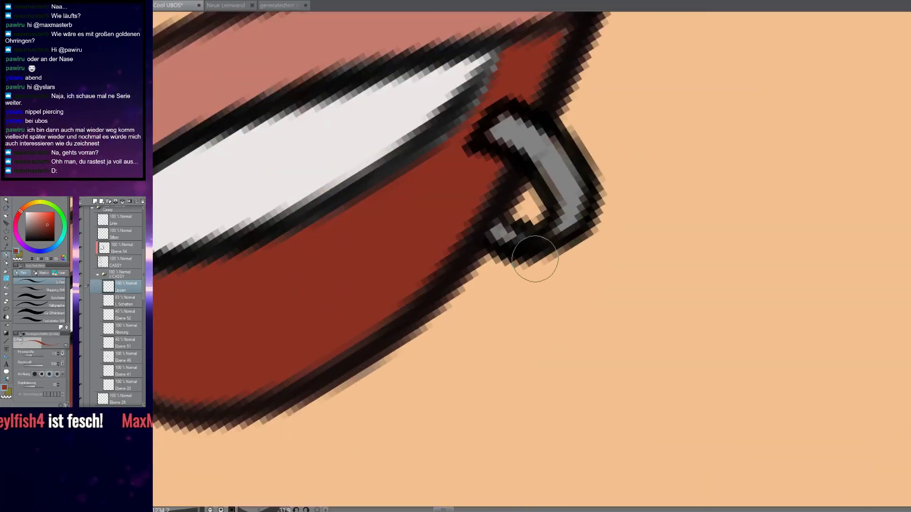
scroll(444, 136, up, 3)
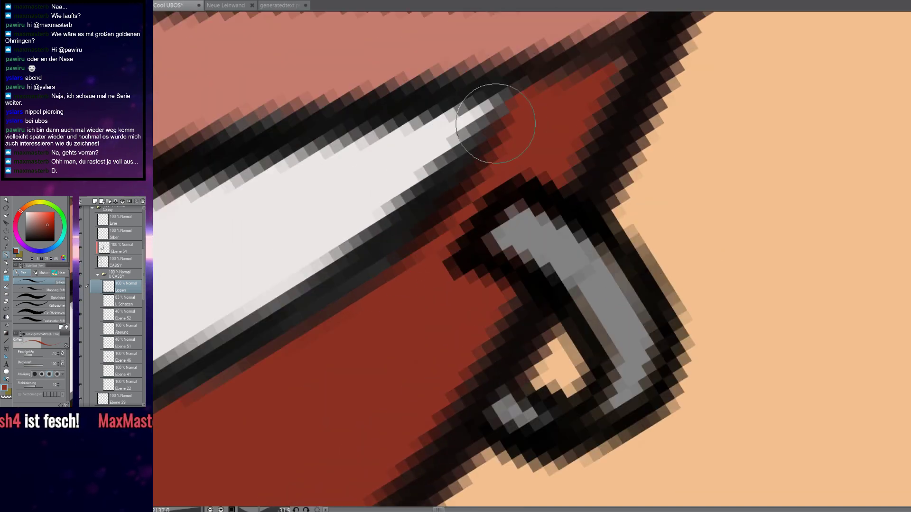
drag(341, 334, 528, 153)
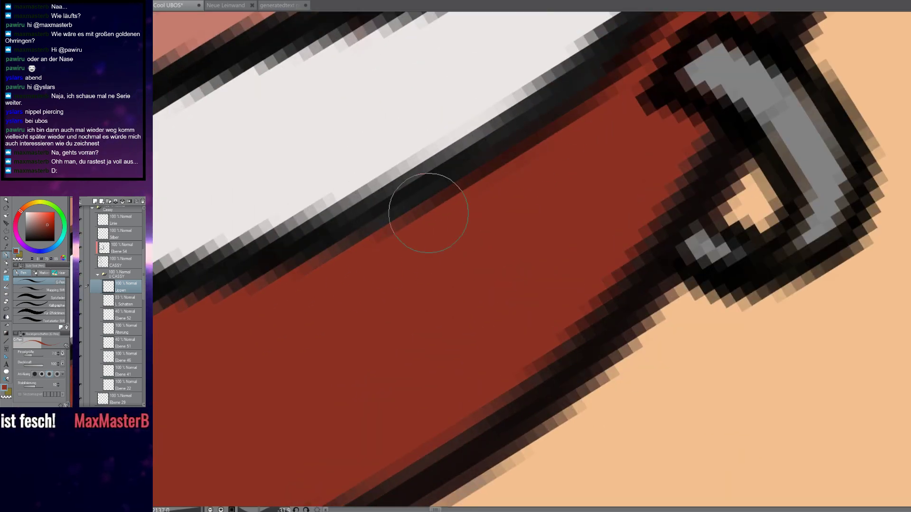
drag(322, 305, 651, 122)
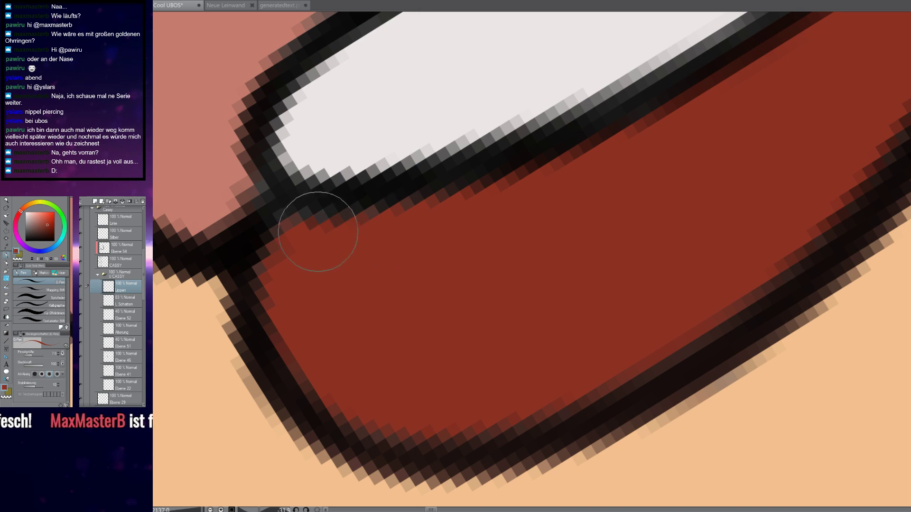
drag(329, 250, 457, 352)
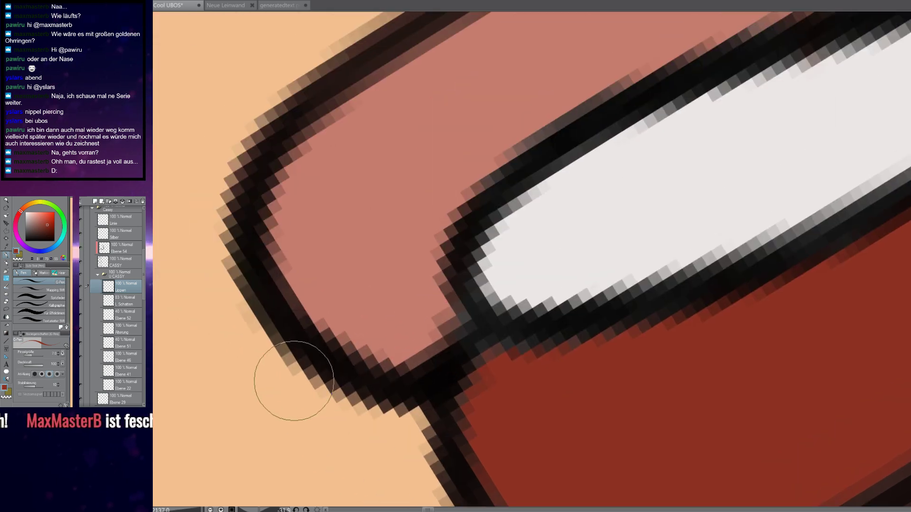
Select the upper lip area with the magic wand on the CASSY line layer and make Lippen the active layer
click(116, 262)
key(w)
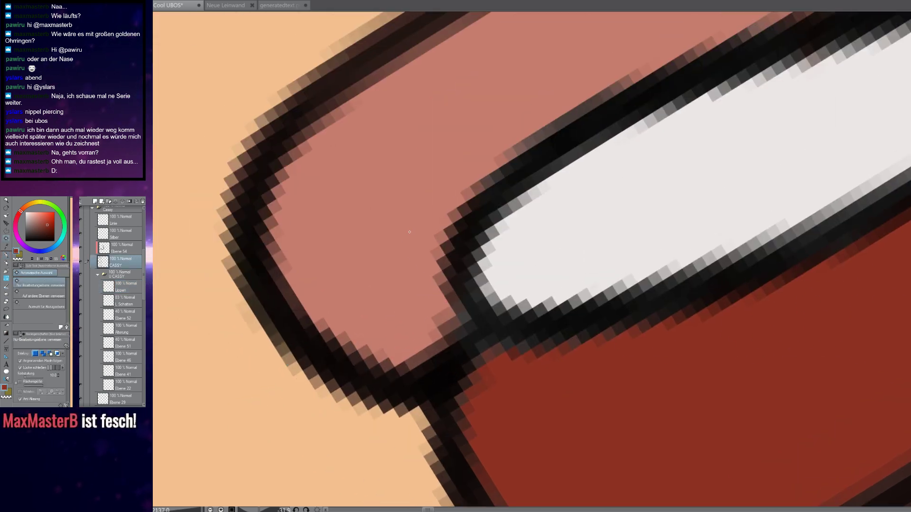
click(411, 232)
key(p)
click(124, 292)
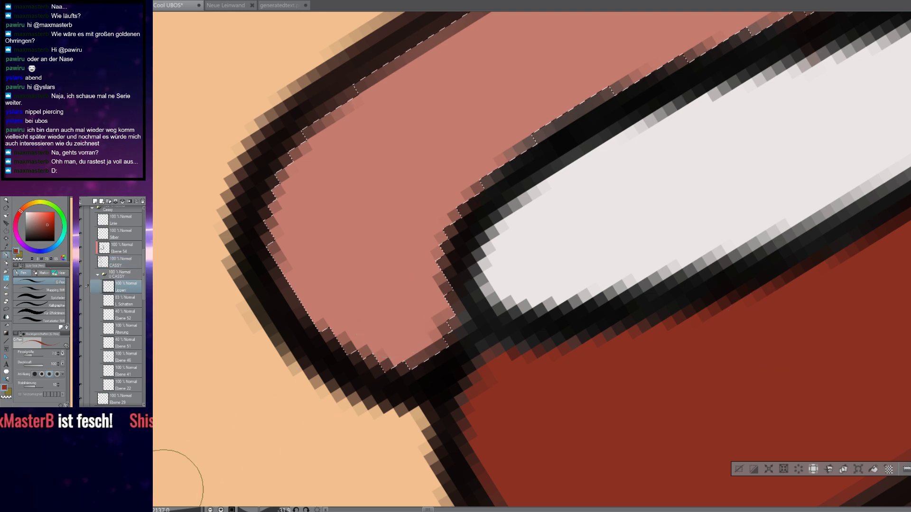
Enlarge the pen and paint the selected upper lip dark red on the Lippen layer
scroll(371, 315, down, 3)
key(bracketright)
key(bracketright)
key(bracketright)
key(bracketright)
key(bracketright)
mouse_move(407, 319)
mouse_down()
mouse_move(524, 161)
mouse_move(749, 109)
mouse_move(828, 64)
mouse_up()
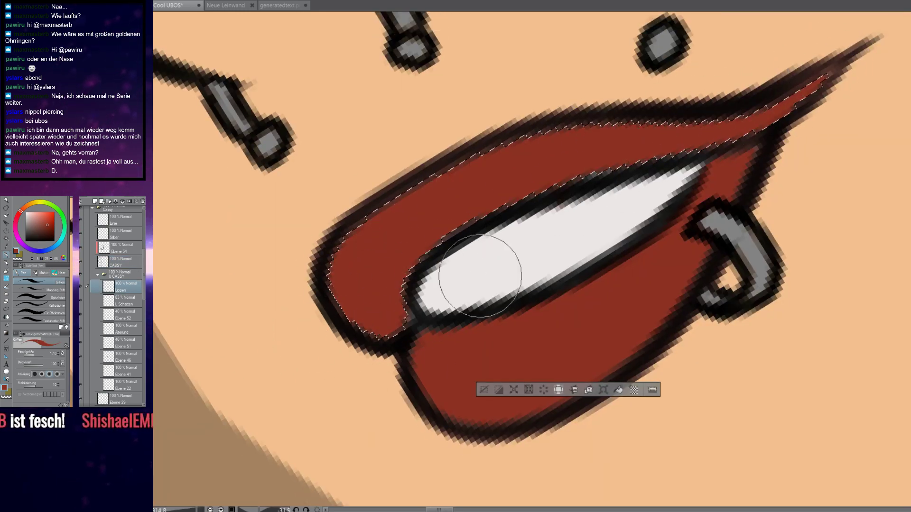
Clear the selection and touch up the upper lip's inner edge toward the mouth corner with dark red
scroll(431, 254, down, 4)
scroll(431, 254, down, 6)
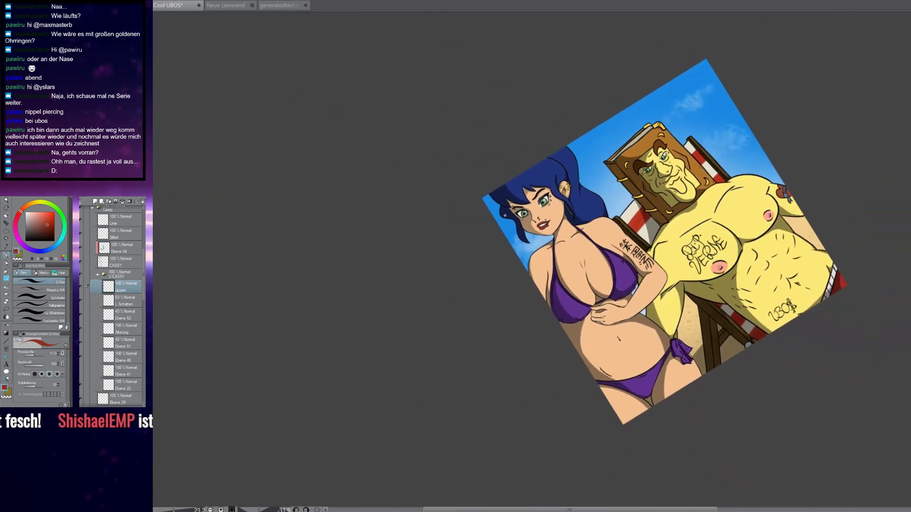
scroll(522, 214, up, 3)
scroll(534, 233, up, 15)
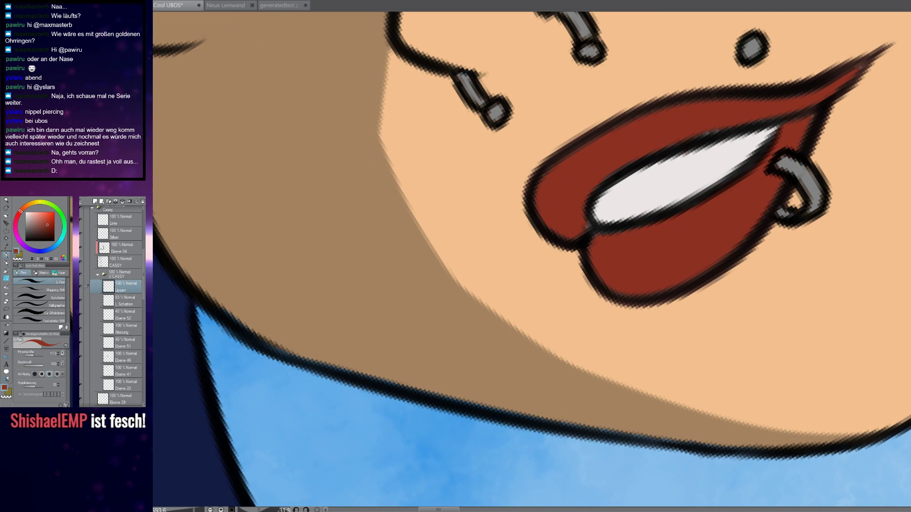
scroll(590, 253, up, 2)
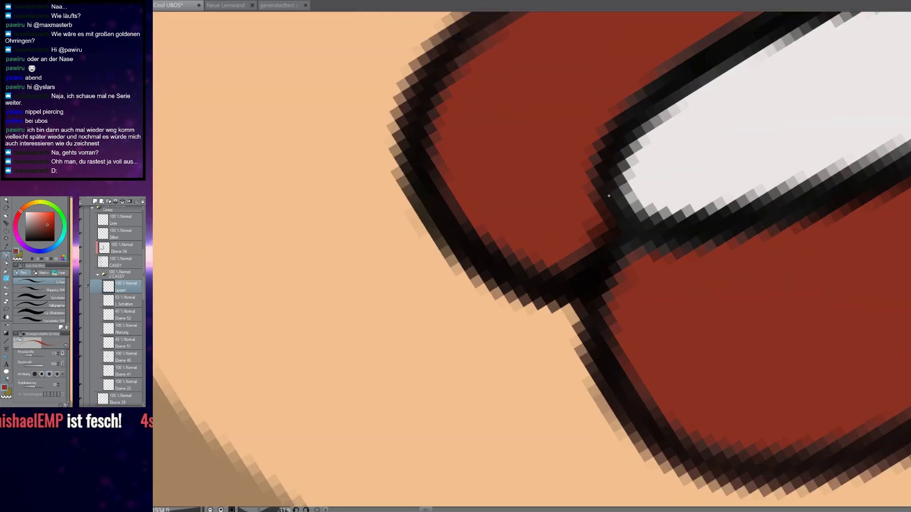
scroll(596, 195, up, 2)
mouse_move(379, 310)
mouse_down()
mouse_move(358, 350)
mouse_move(584, 164)
mouse_up()
drag(439, 246, 650, 142)
mouse_move(690, 104)
mouse_down()
mouse_move(655, 112)
mouse_move(384, 258)
mouse_move(303, 280)
mouse_up()
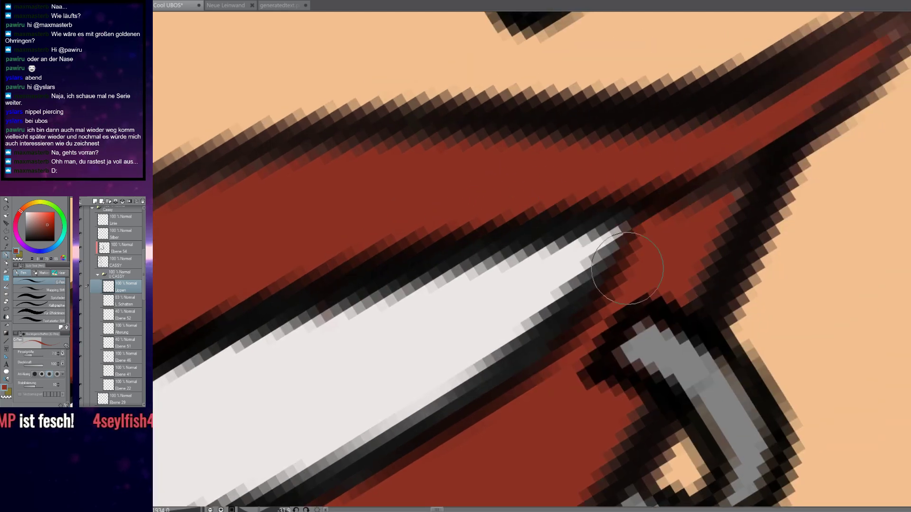
mouse_move(733, 165)
mouse_down()
mouse_move(716, 204)
mouse_move(698, 173)
mouse_move(534, 298)
mouse_up()
drag(673, 199, 716, 162)
drag(508, 290, 726, 187)
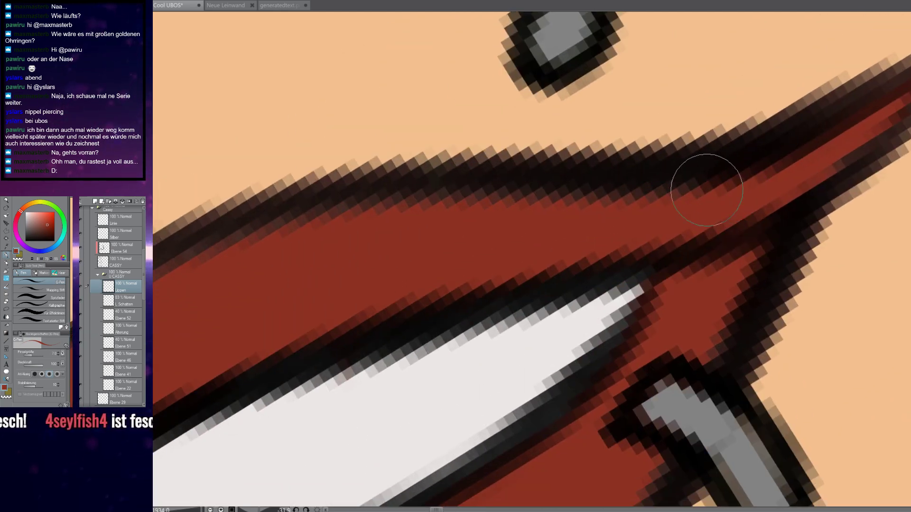
Extend the dark red along the upper lip's outer edge and rounded end, undoing the stroke that spills past the outline
drag(425, 261, 606, 200)
drag(601, 156, 457, 207)
drag(326, 251, 538, 190)
drag(618, 94, 362, 247)
drag(312, 352, 458, 223)
drag(482, 124, 365, 285)
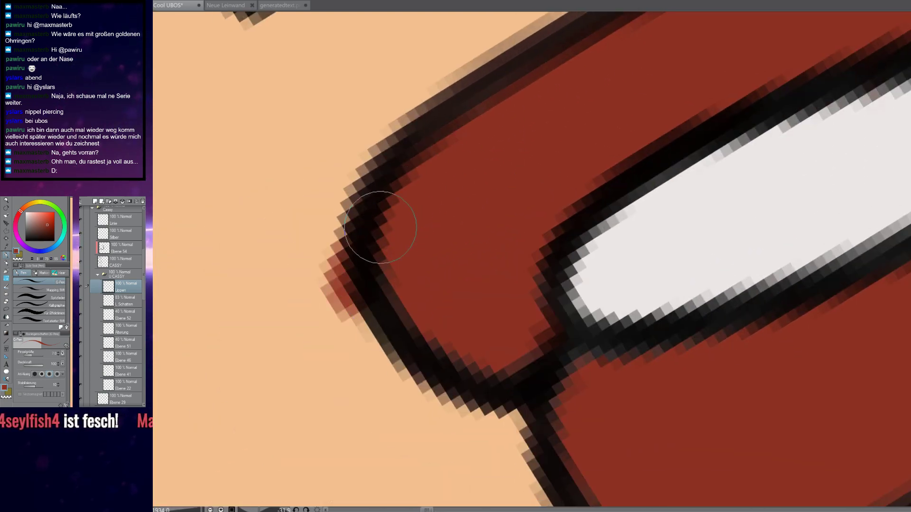
key(ctrl+z)
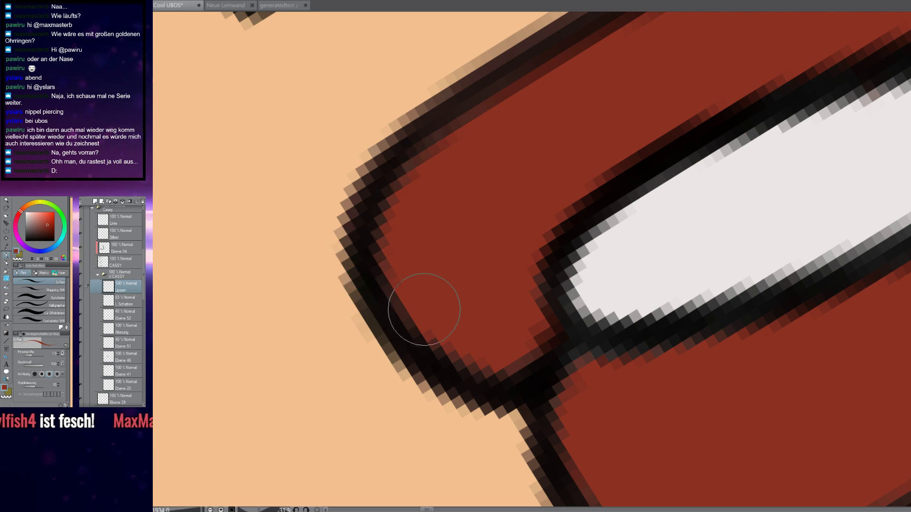
drag(405, 204, 491, 125)
mouse_move(508, 358)
mouse_down()
mouse_move(561, 347)
mouse_move(589, 389)
mouse_move(584, 440)
mouse_move(609, 400)
mouse_move(694, 362)
mouse_up()
Reset the canvas rotation and lower the opacity of the woman's arm tattoo layer in the U CASSY folder
scroll(676, 368, down, 8)
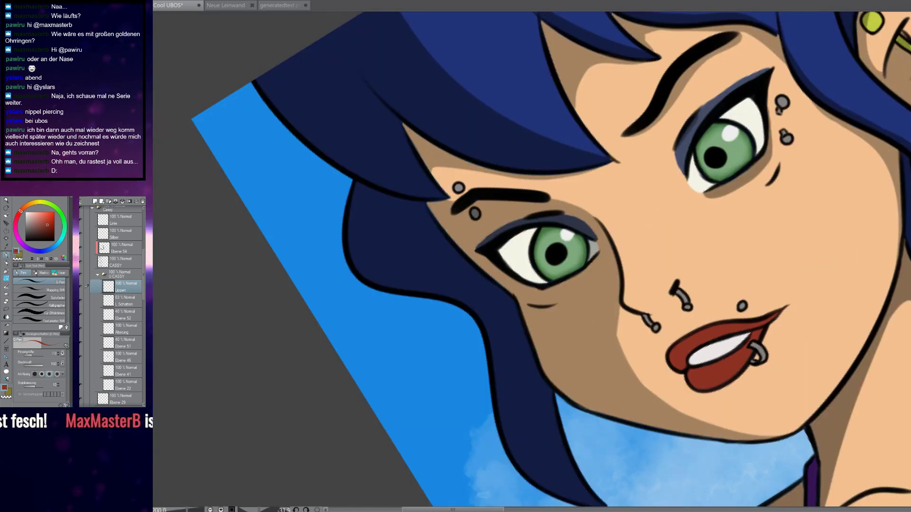
scroll(707, 379, down, 4)
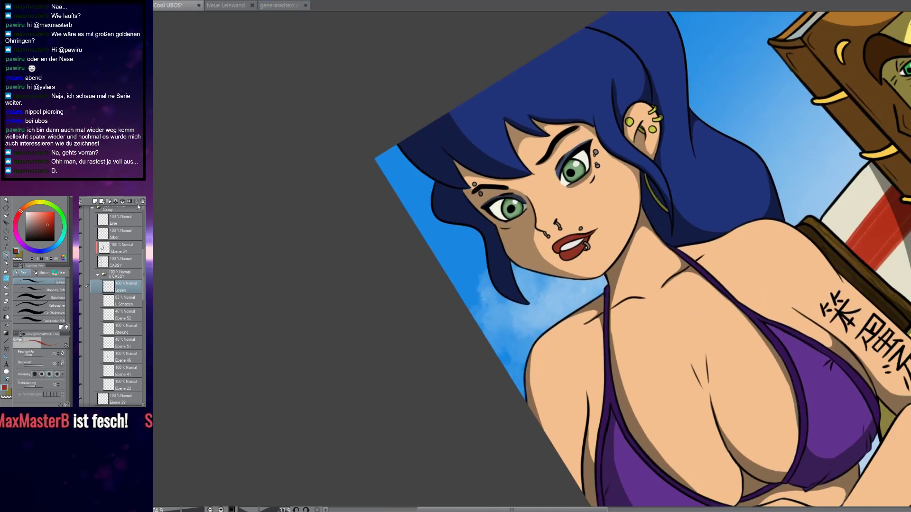
key(ctrl+at)
scroll(767, 232, down, 3)
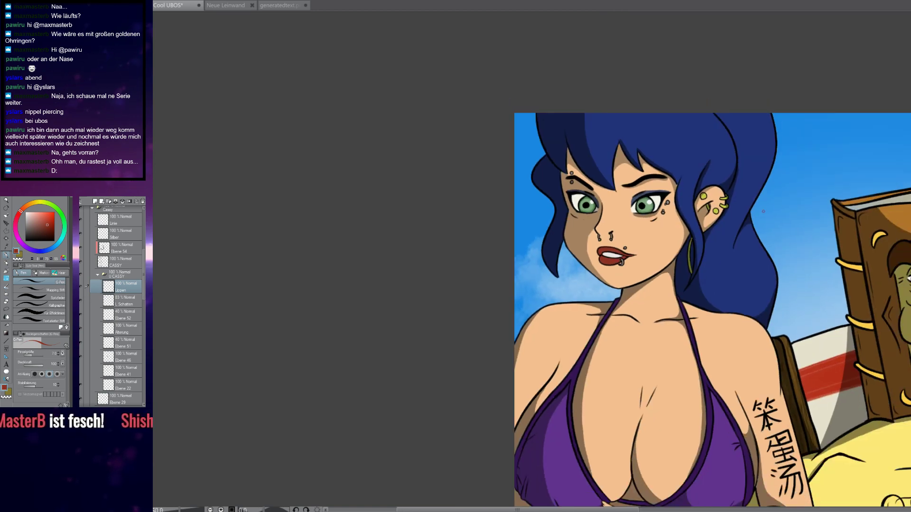
drag(789, 280, 573, 151)
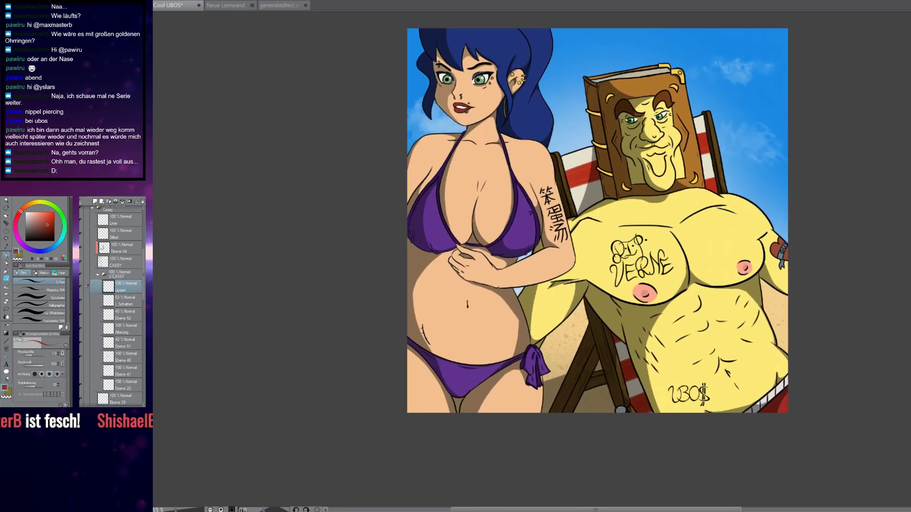
scroll(573, 155, up, 3)
scroll(572, 166, down, 2)
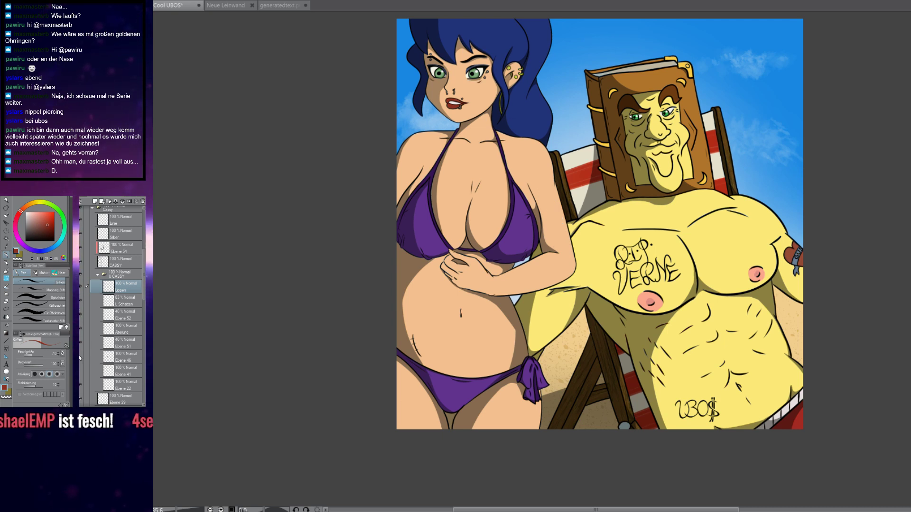
click(125, 360)
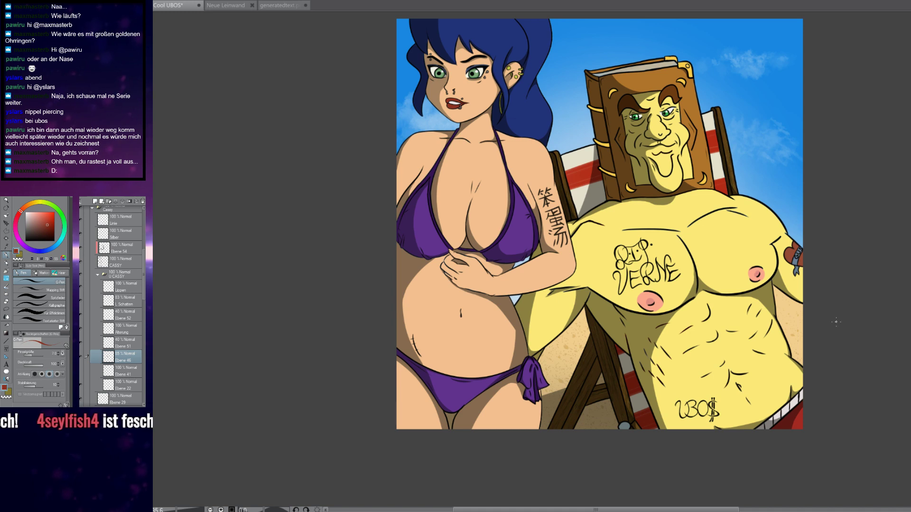
Collapse the U CASSY and Cassy layer folders and expand the U UBOS folder
scroll(103, 313, up, 5)
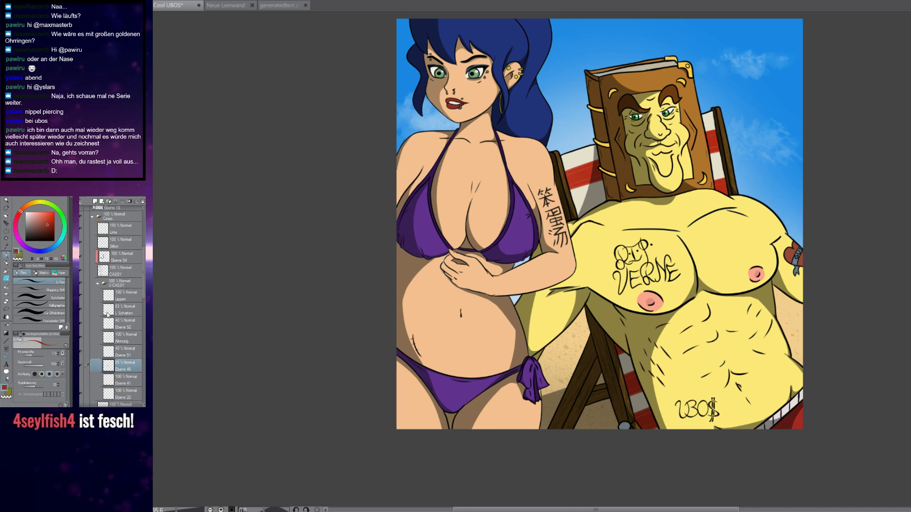
scroll(108, 315, up, 3)
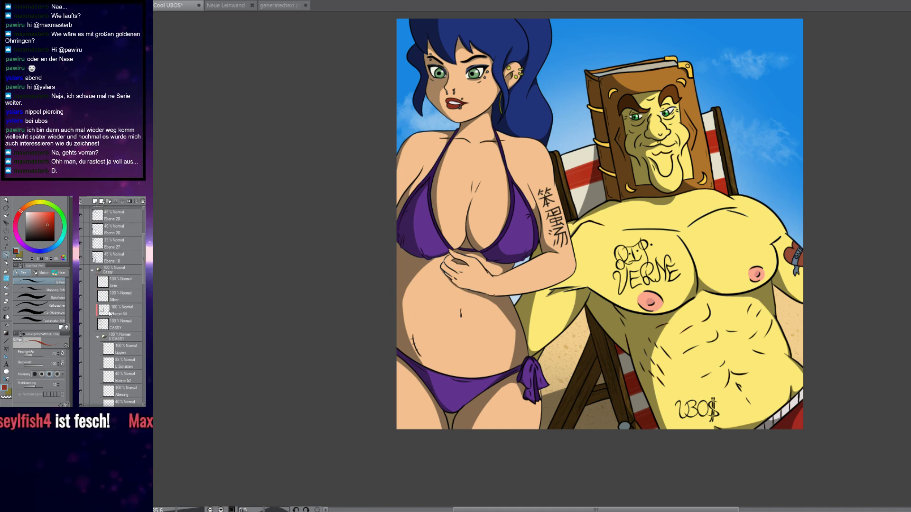
scroll(110, 313, up, 1)
click(98, 346)
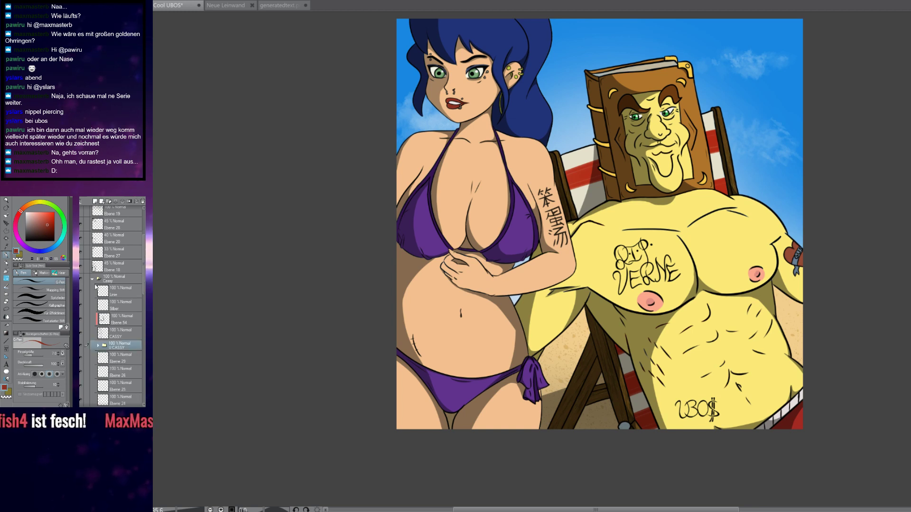
click(93, 280)
scroll(106, 268, up, 8)
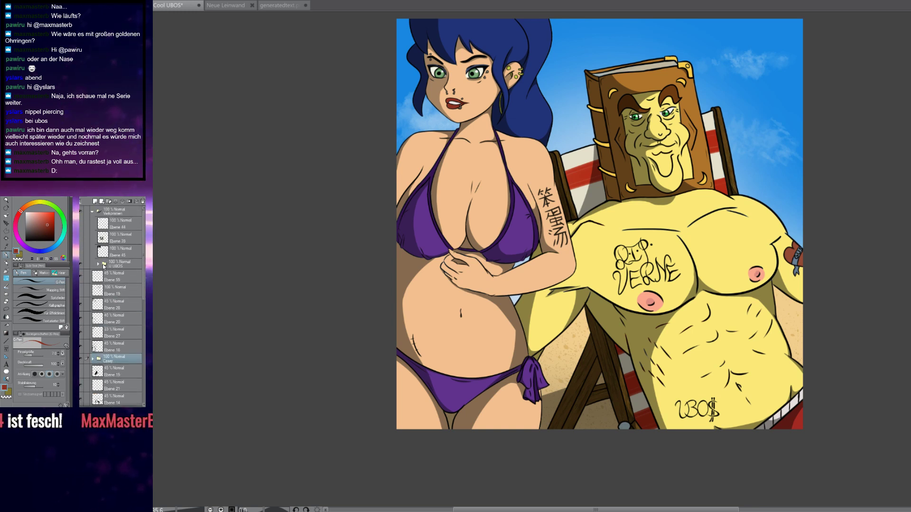
click(98, 264)
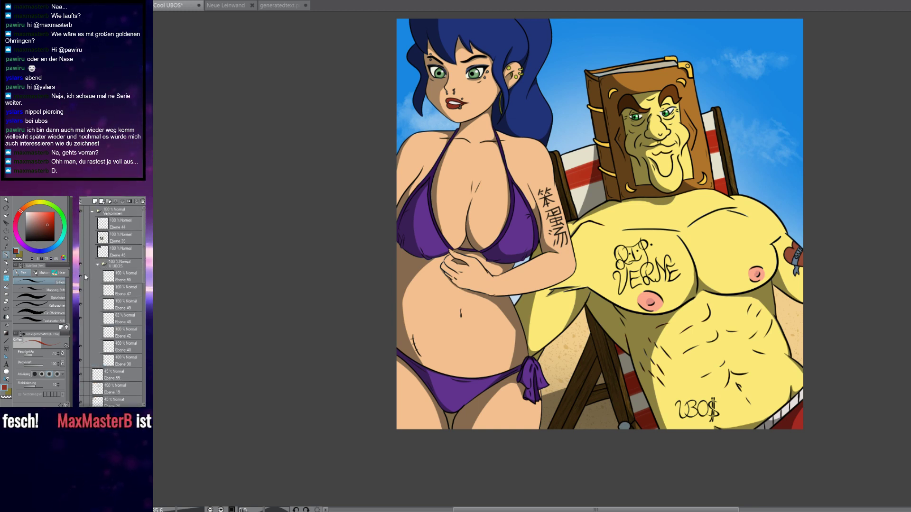
Check the top two layers of the U UBOS folder by their visibility and reduce the opacity of both
click(82, 276)
click(87, 276)
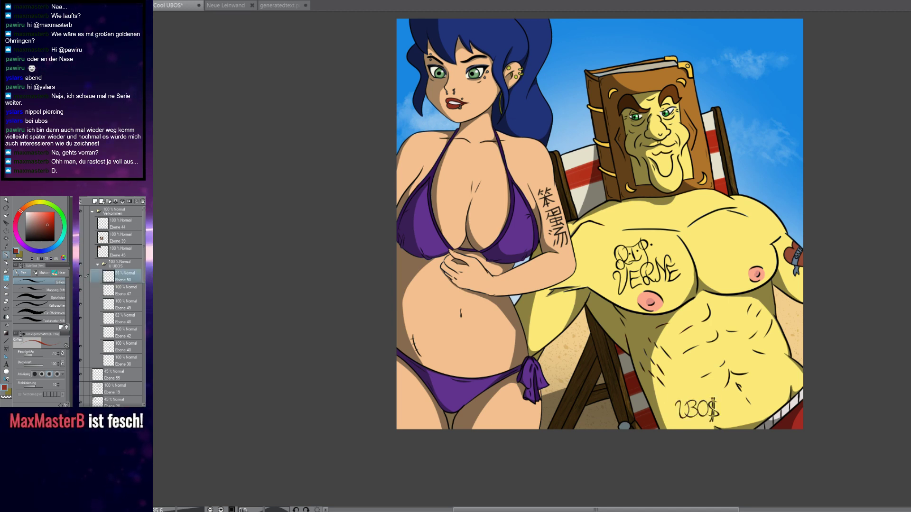
click(120, 295)
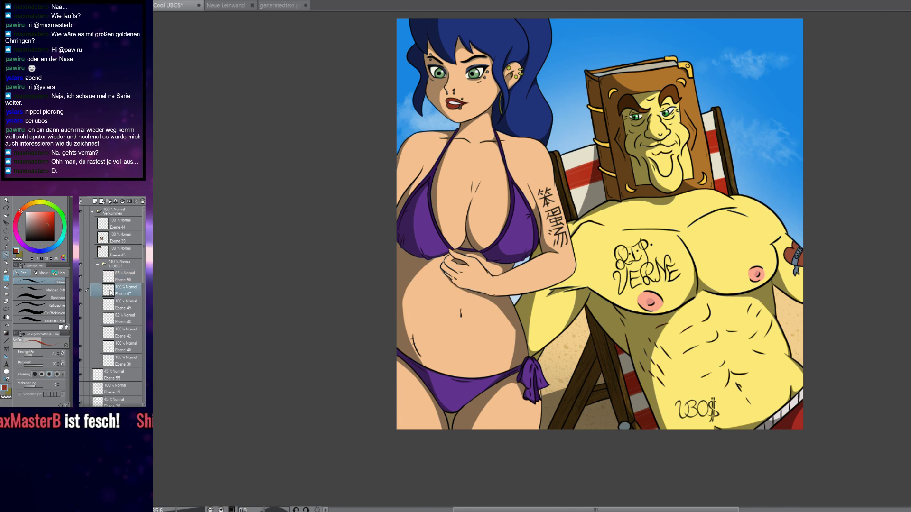
click(80, 292)
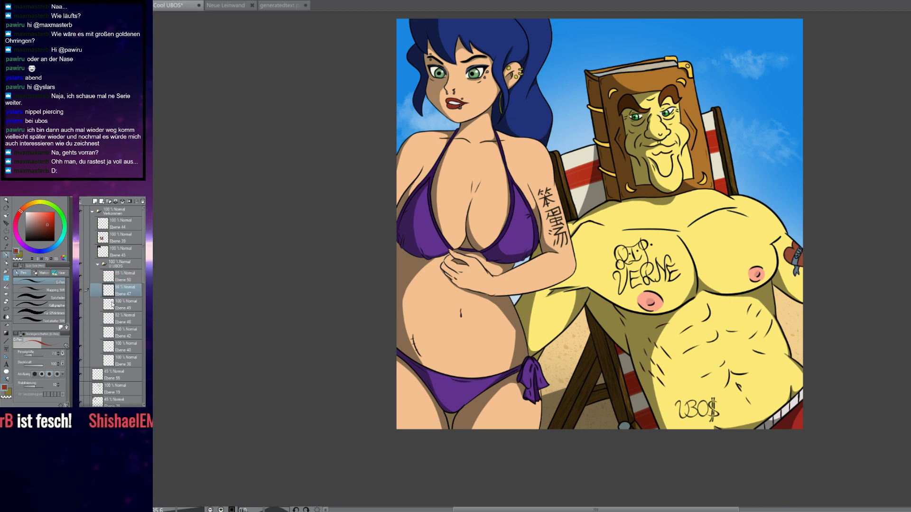
Check what the third and fourth layers of the U UBOS folder contain by toggling visibility
click(128, 309)
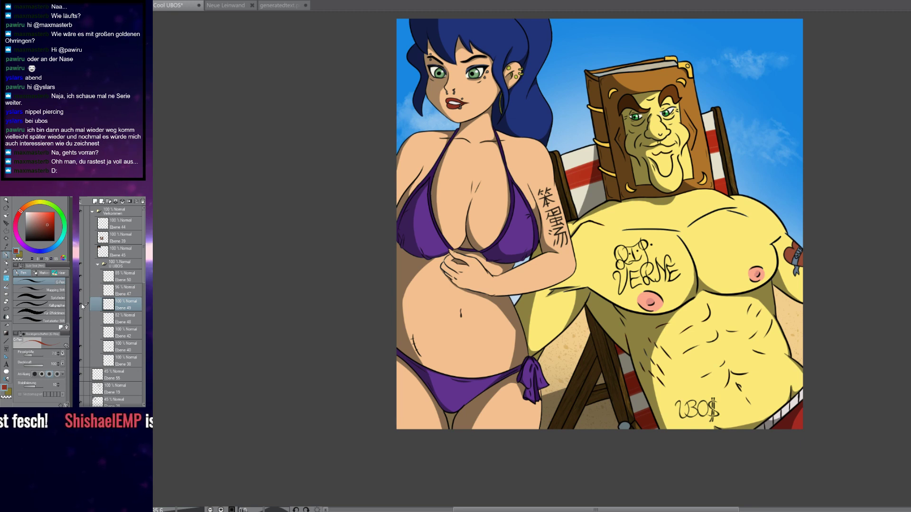
click(109, 315)
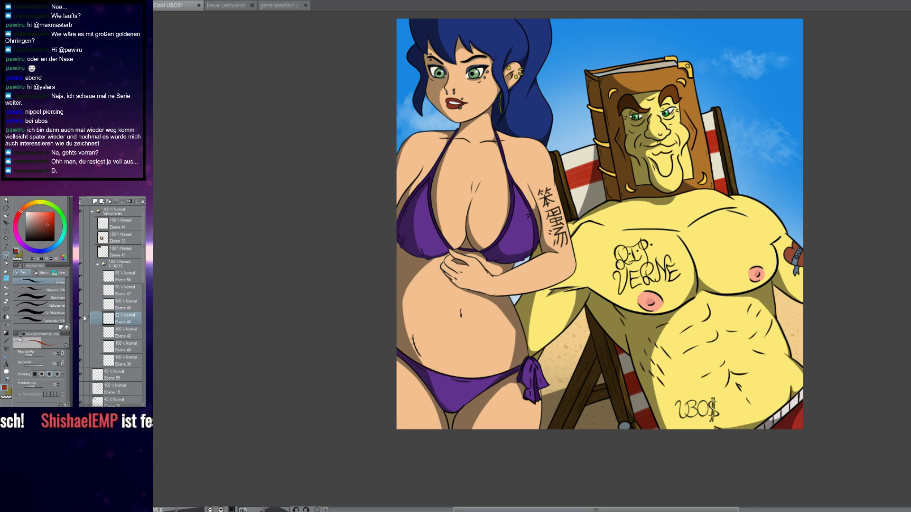
click(82, 317)
click(83, 317)
Lower the opacity of the two bottom layers in the U UBOS folder, including the man's chest tattoo
click(81, 347)
click(81, 347)
click(116, 347)
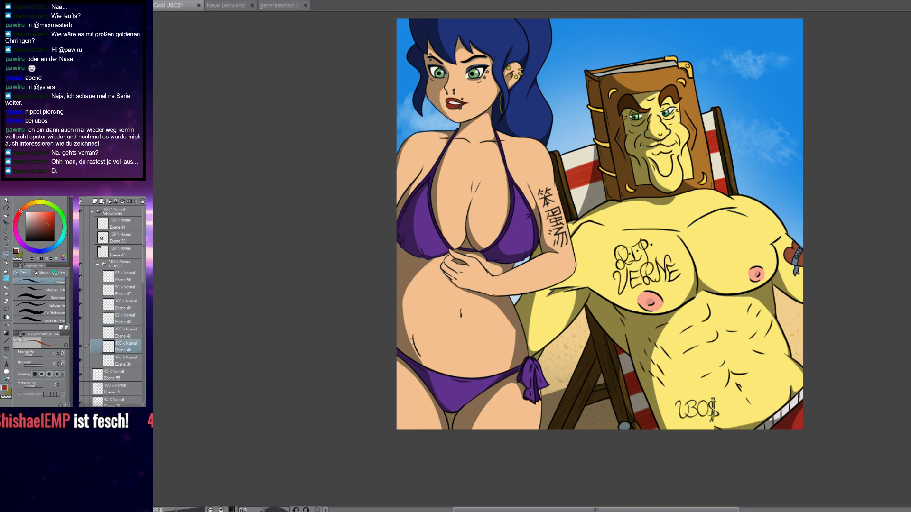
click(126, 195)
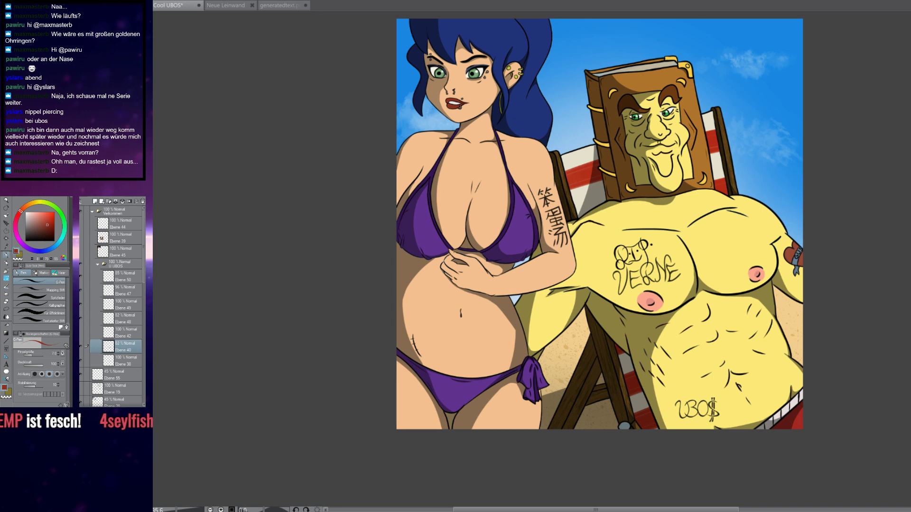
click(125, 359)
click(127, 195)
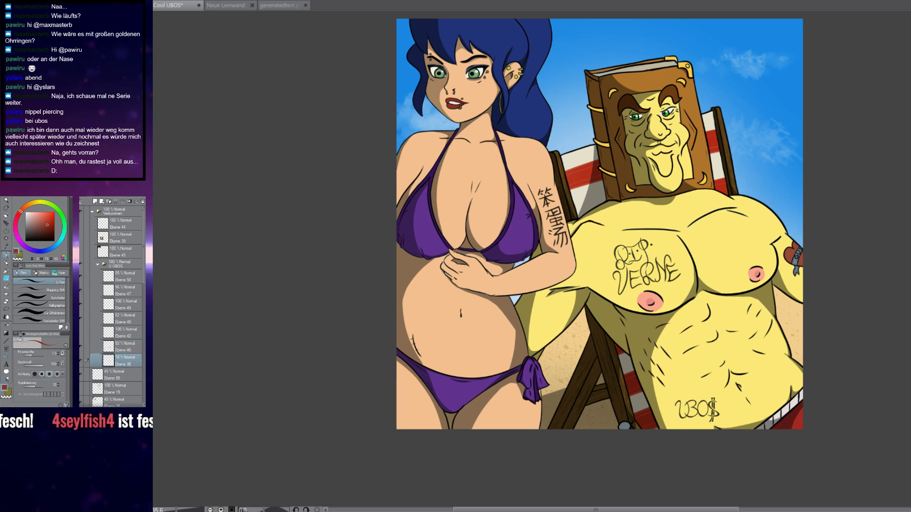
Set the opacity of the two bottom layers in the U UBOS folder to 87%
scroll(727, 240, up, 5)
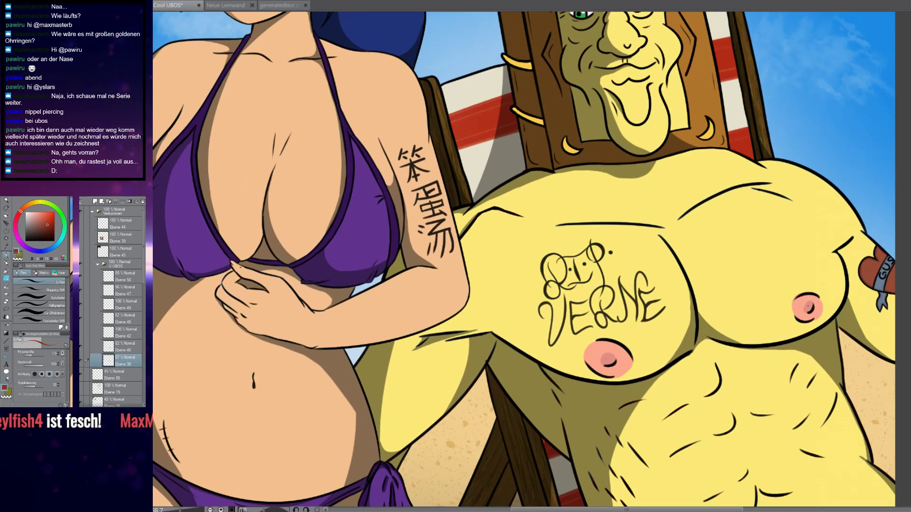
click(129, 347)
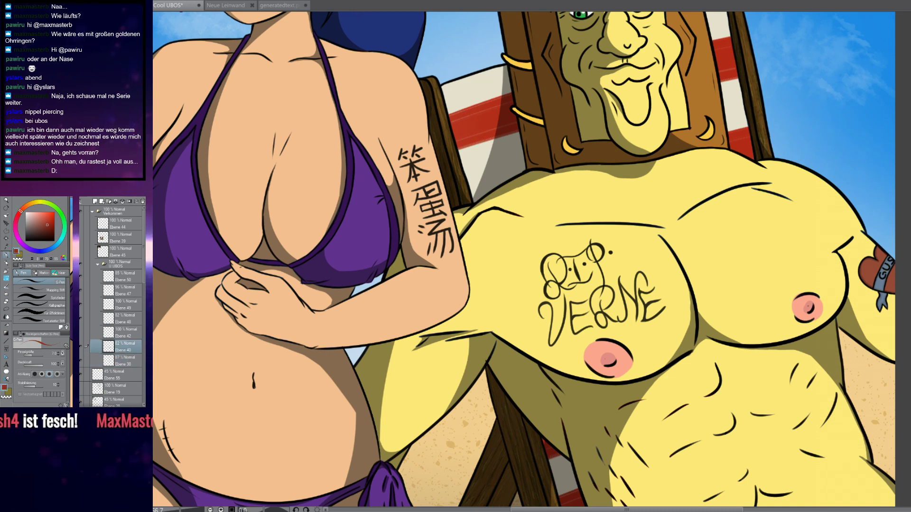
scroll(825, 248, down, 6)
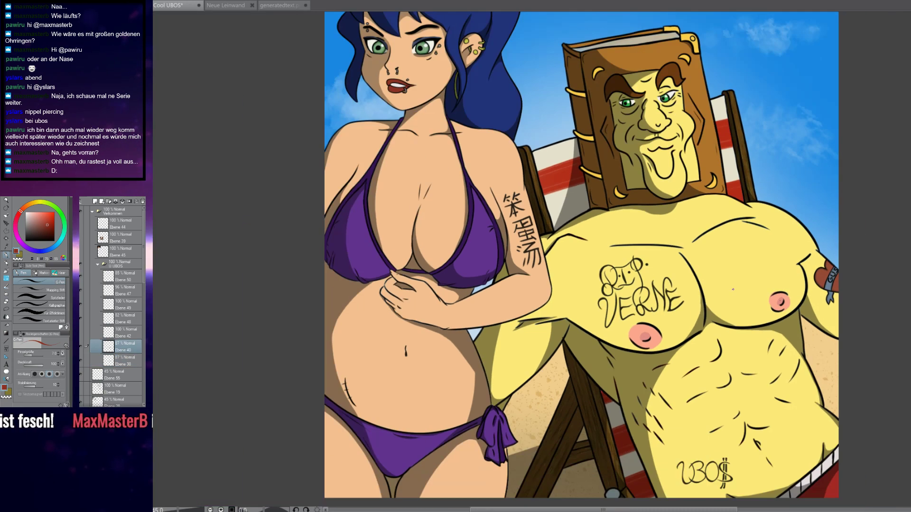
scroll(744, 289, up, 1)
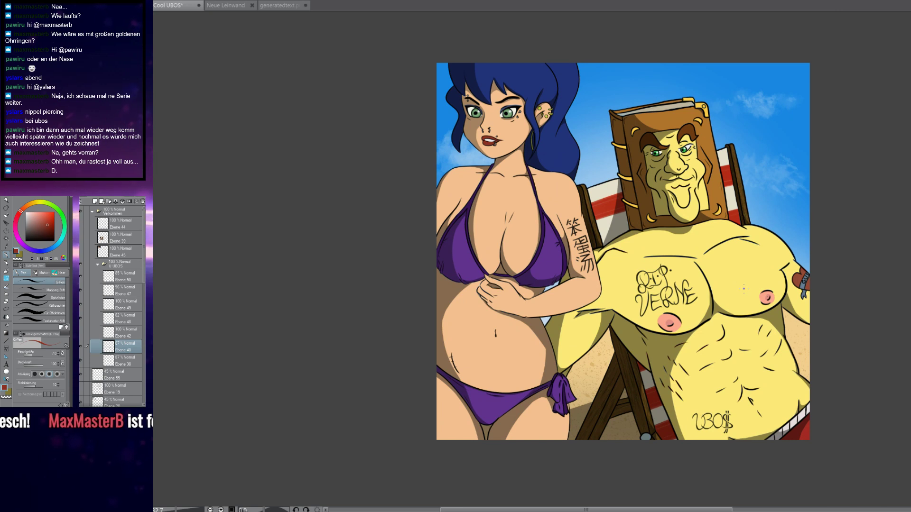
scroll(744, 289, down, 2)
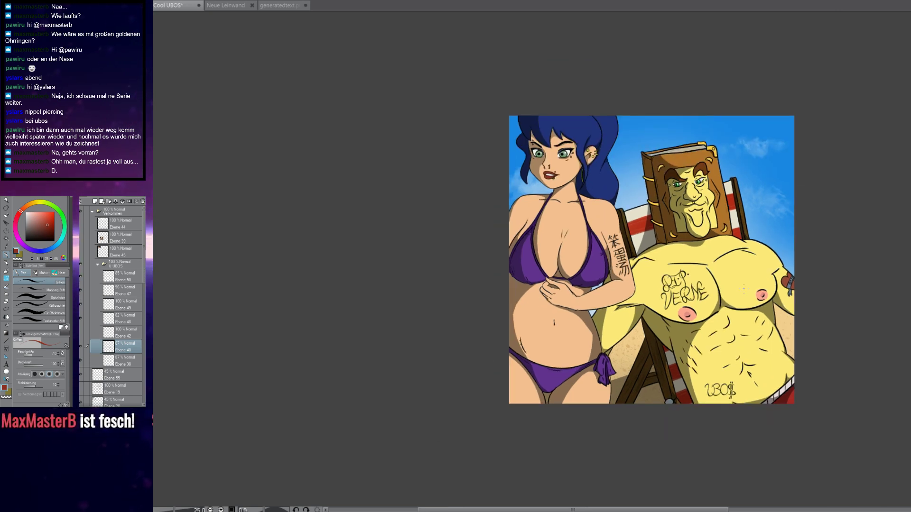
Save the Cool UBOS illustration and select the whole canvas
key(ctrl+a)
scroll(745, 294, up, 3)
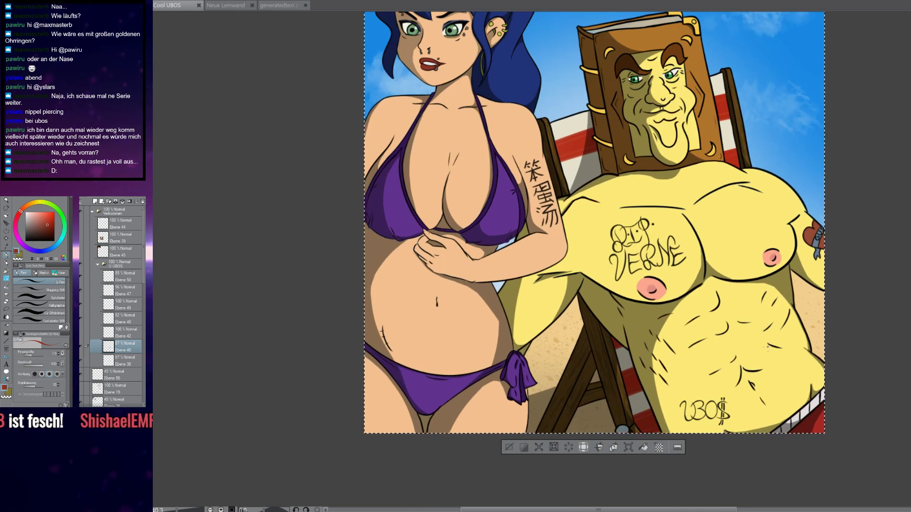
scroll(767, 347, down, 2)
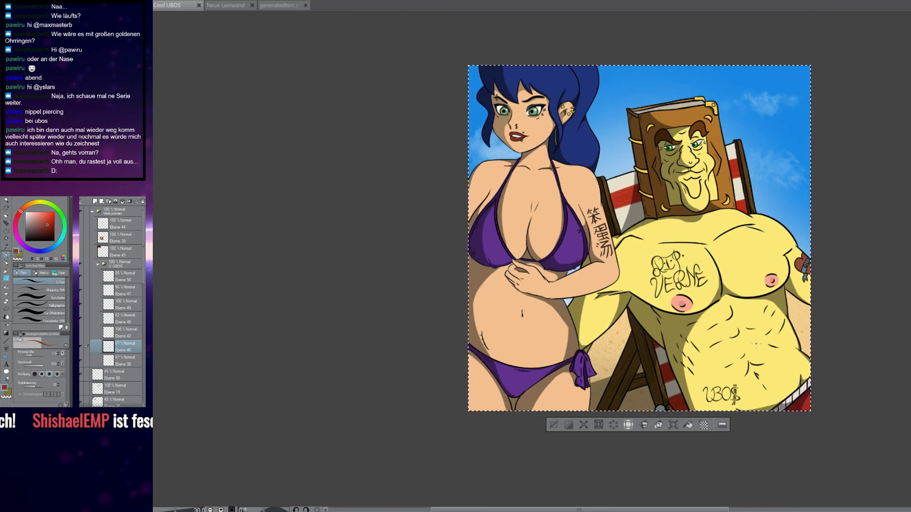
scroll(783, 284, up, 7)
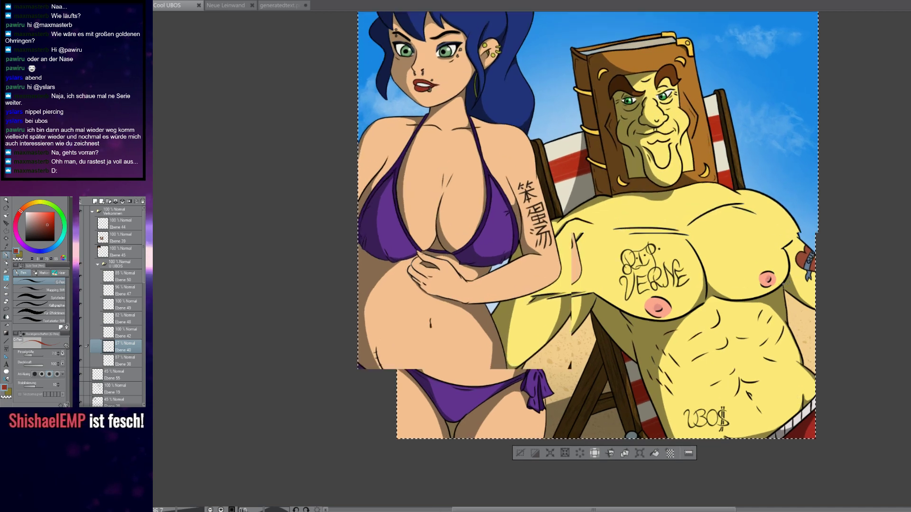
Add a new layer at the top of the U UBOS folder and choose a black brush for line work
scroll(782, 283, up, 4)
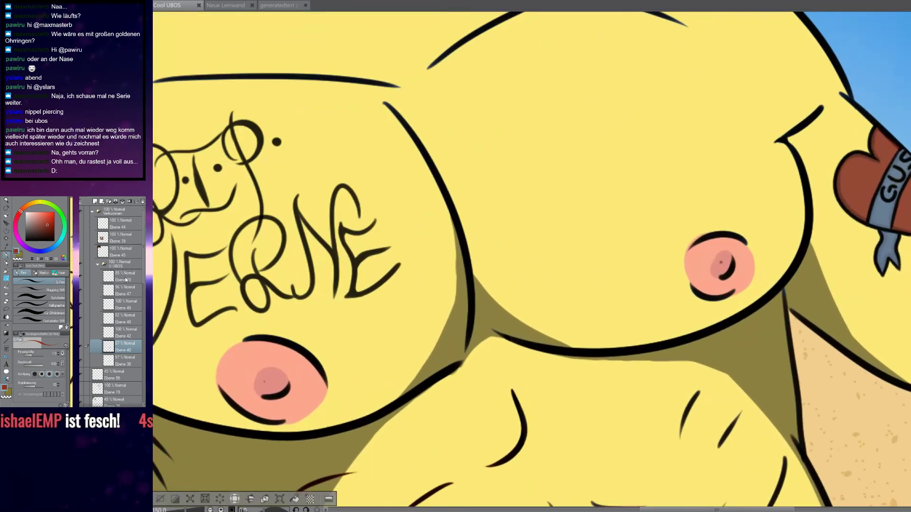
click(121, 276)
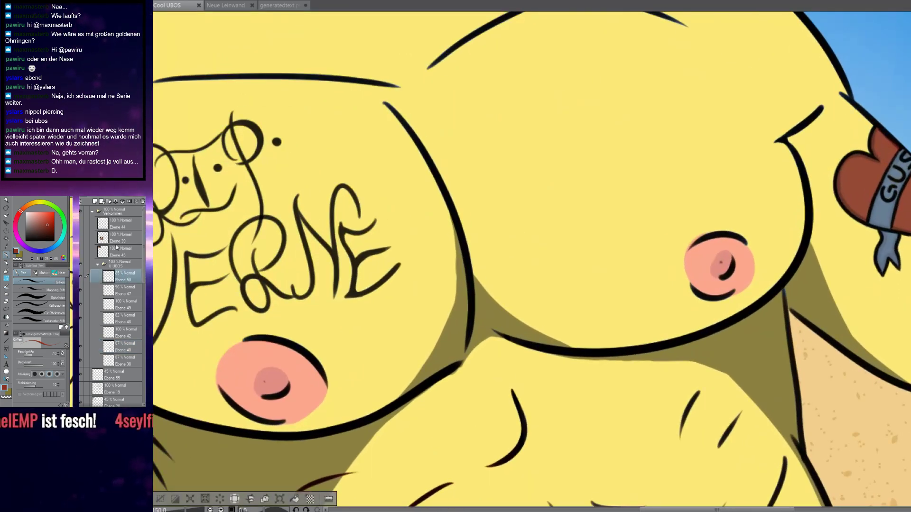
click(100, 201)
scroll(705, 287, up, 3)
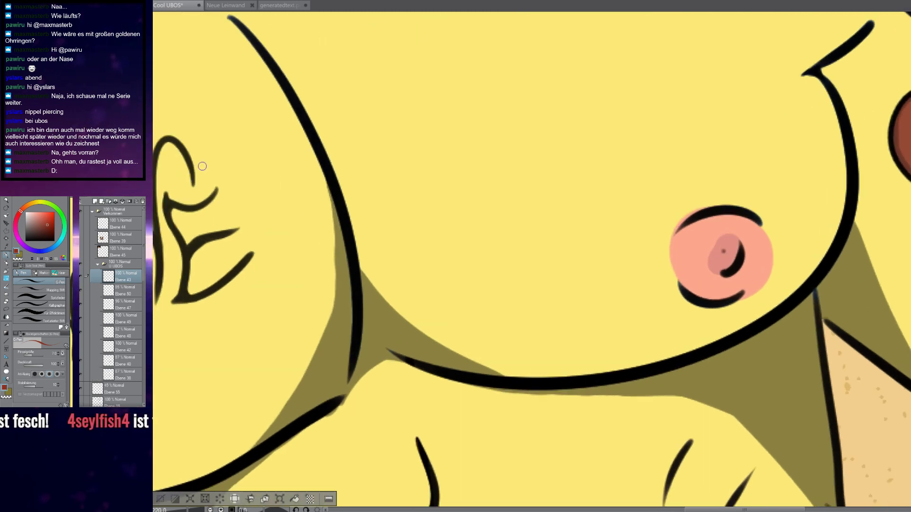
key(b)
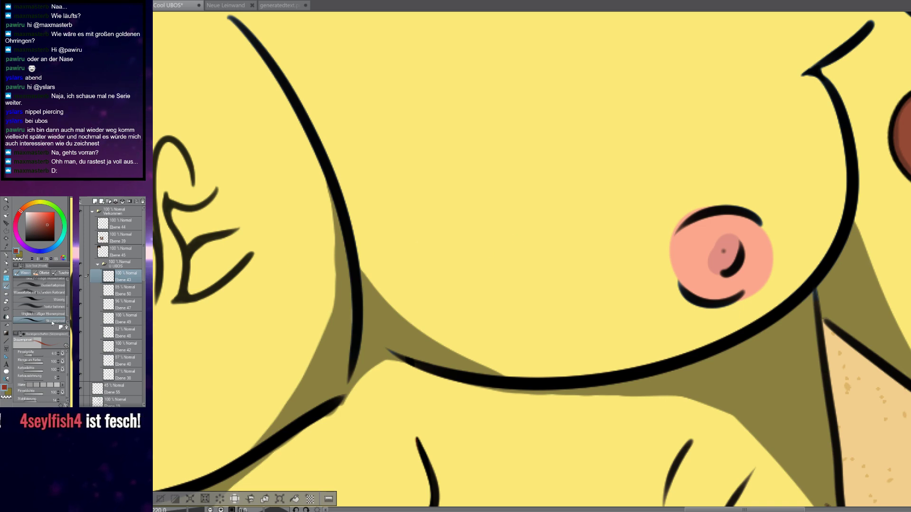
drag(686, 231, 544, 199)
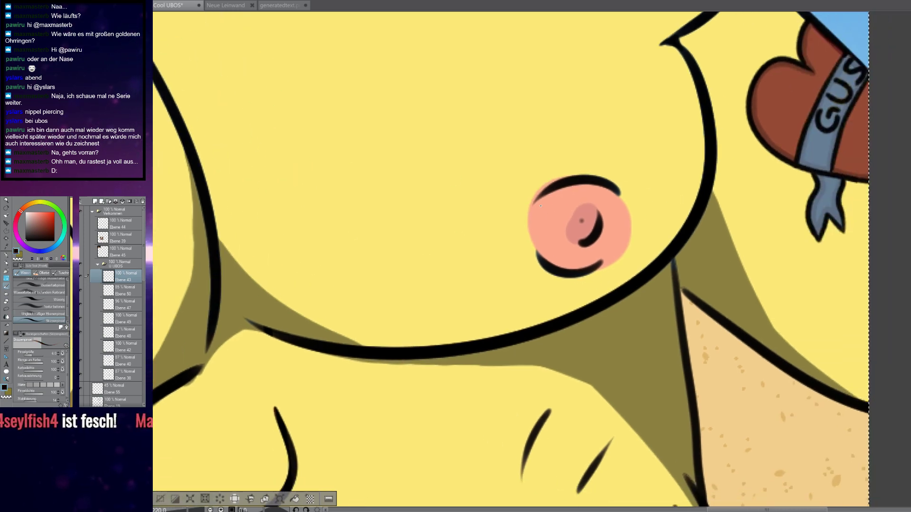
Try a narrow barbell piercing outline above and below the nipple beside the man's heart tattoo, and undo its strokes
scroll(560, 211, up, 3)
key(r)
mouse_move(491, 168)
mouse_down()
mouse_move(531, 159)
mouse_move(436, 173)
mouse_move(471, 171)
mouse_move(478, 157)
mouse_move(483, 192)
mouse_up()
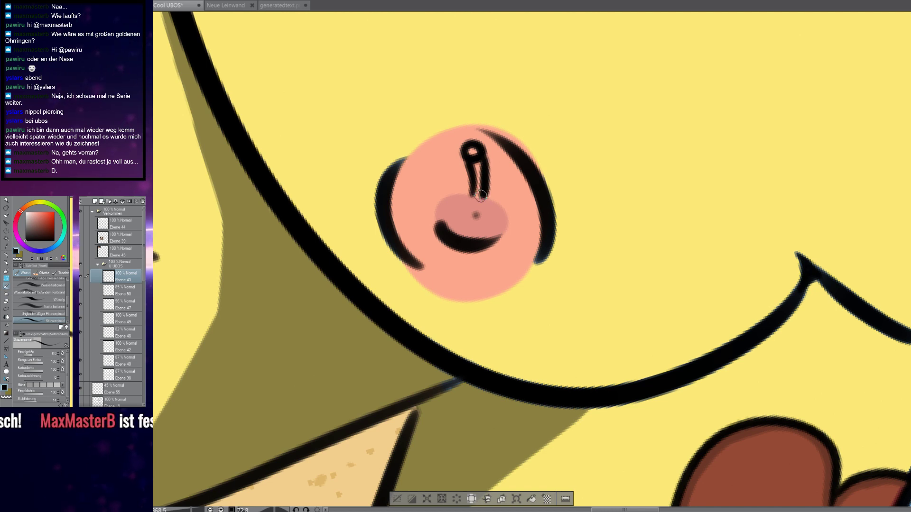
mouse_move(459, 251)
mouse_down()
mouse_move(455, 281)
mouse_move(465, 294)
mouse_move(478, 254)
mouse_up()
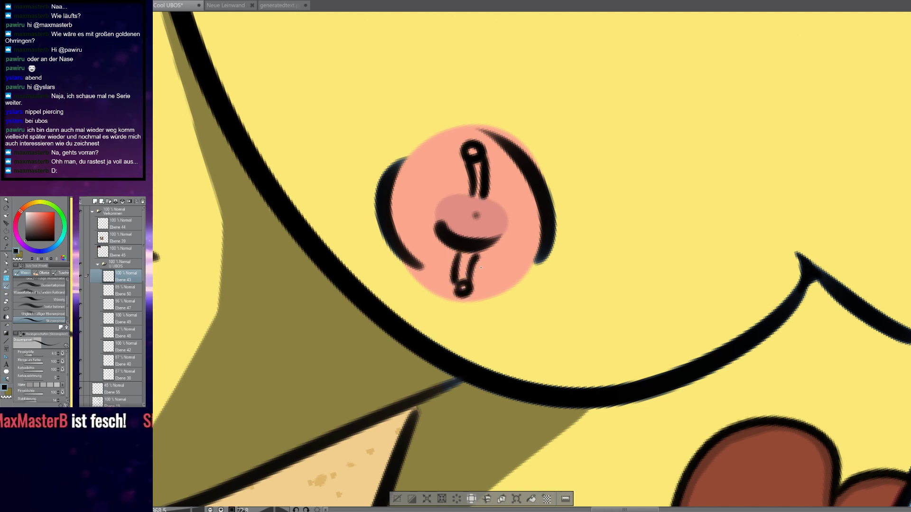
scroll(482, 268, down, 8)
scroll(483, 268, up, 6)
scroll(469, 262, up, 1)
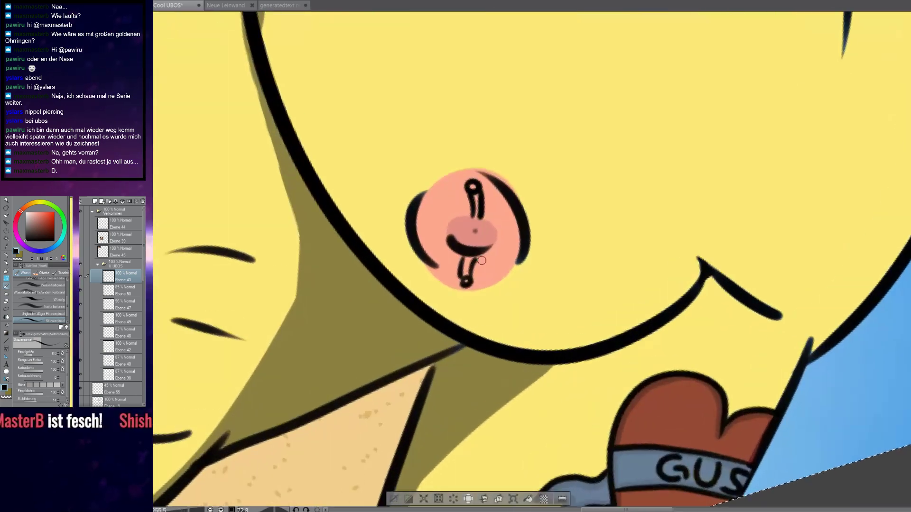
key(ctrl+z)
key(ctrl+z)
key(ctrl+z)
key(ctrl+z)
key(ctrl+z)
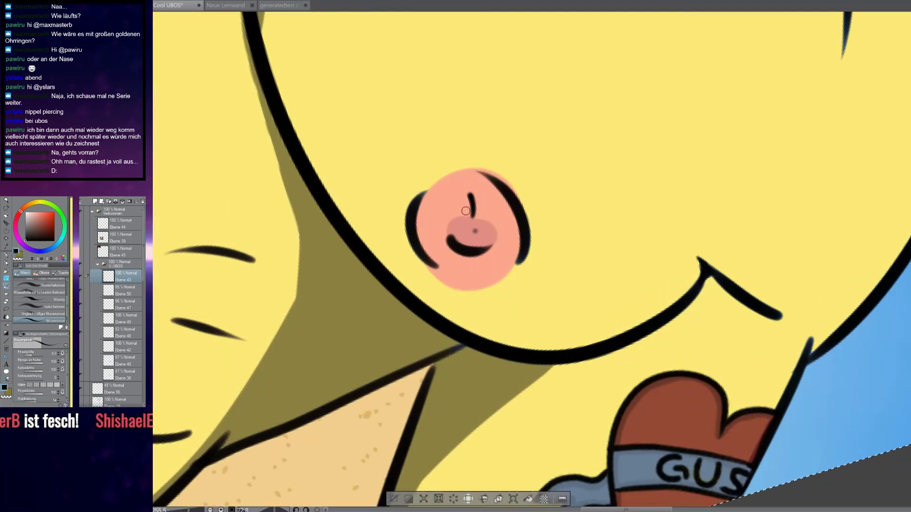
Try the piercing's upper end with a wide oval ball and two bar lines, and undo the strokes
scroll(473, 203, up, 3)
mouse_move(484, 193)
mouse_down()
mouse_move(470, 173)
mouse_move(503, 188)
mouse_move(467, 185)
mouse_move(456, 230)
mouse_up()
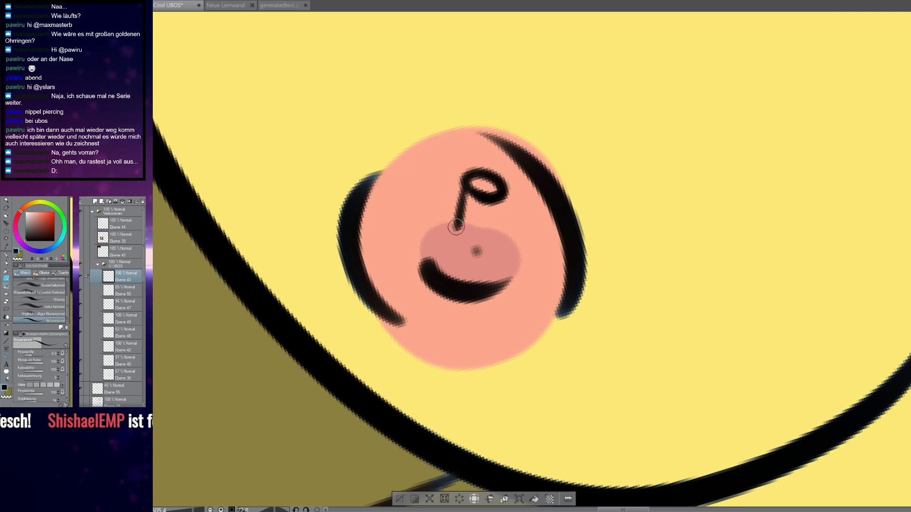
drag(498, 195, 496, 224)
key(e)
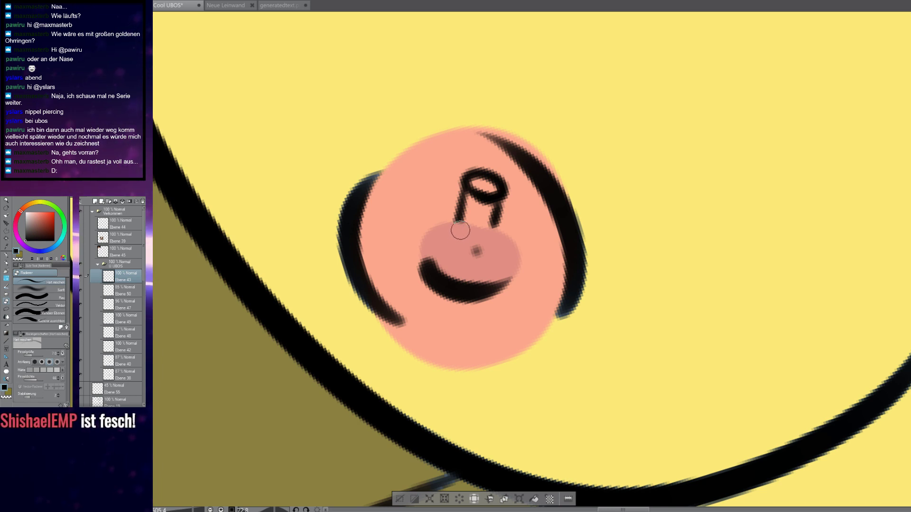
key(b)
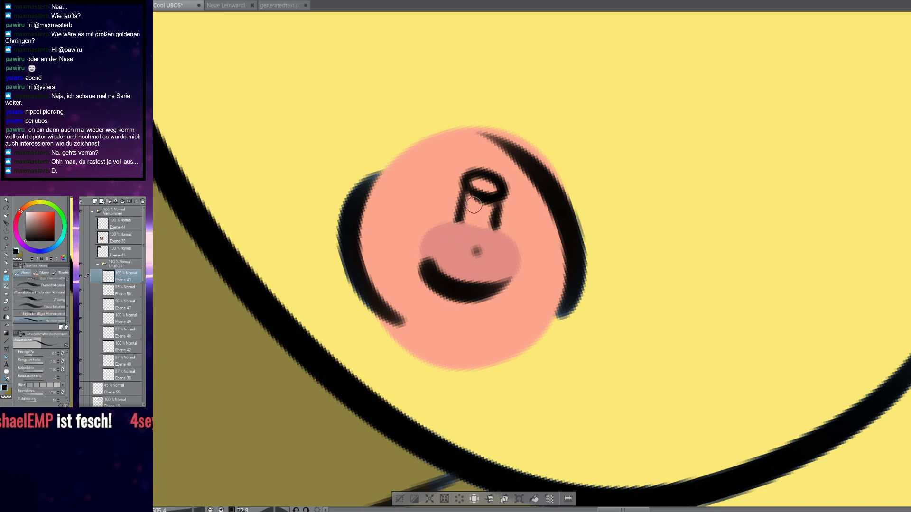
key(ctrl+z)
key(ctrl+z)
key(ctrl+z)
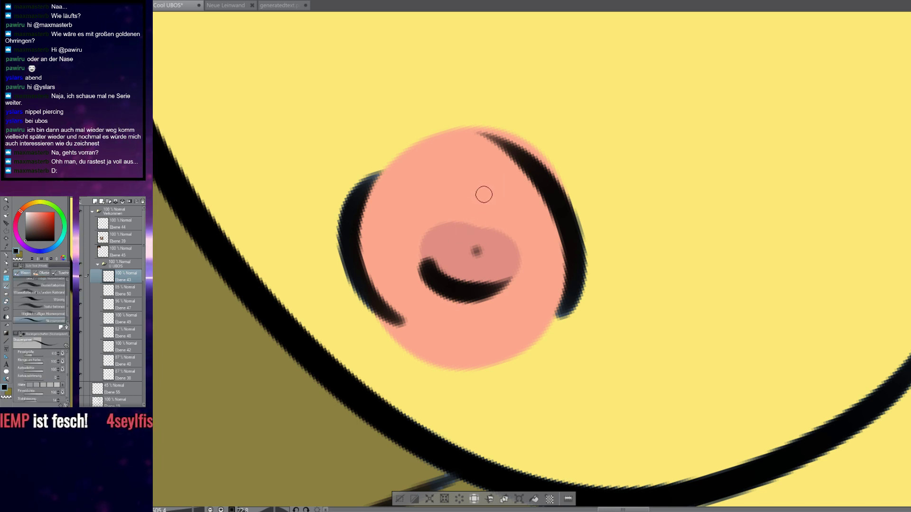
Outline a black barbell piercing on the man's nipple, with a round ball and a short closed bar at each end
mouse_move(477, 202)
mouse_down()
mouse_move(503, 185)
mouse_move(489, 201)
mouse_move(474, 192)
mouse_move(469, 226)
mouse_move(494, 209)
mouse_move(488, 237)
mouse_up()
scroll(470, 206, up, 1)
mouse_move(438, 348)
mouse_down()
mouse_move(468, 240)
mouse_move(456, 285)
mouse_up()
mouse_move(487, 249)
mouse_down()
mouse_move(474, 297)
mouse_move(465, 303)
mouse_move(465, 284)
mouse_move(435, 313)
mouse_move(471, 287)
mouse_up()
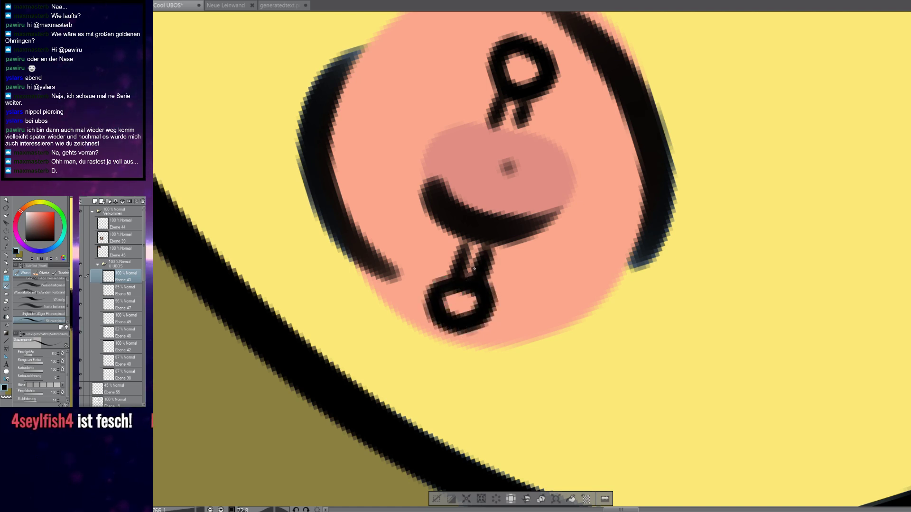
mouse_move(469, 250)
mouse_down()
mouse_move(467, 232)
mouse_move(493, 244)
mouse_up()
mouse_move(496, 128)
mouse_down()
mouse_move(509, 131)
mouse_move(524, 118)
mouse_up()
drag(539, 160, 483, 141)
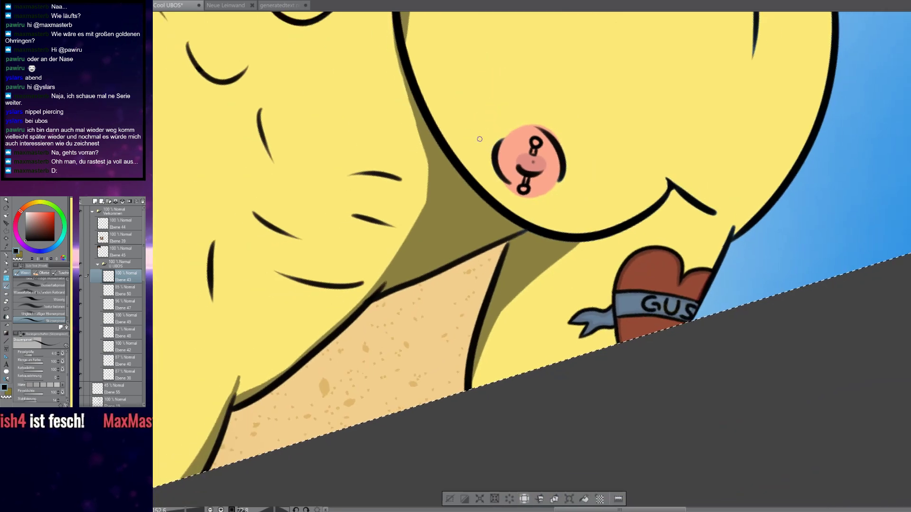
scroll(483, 142, down, 6)
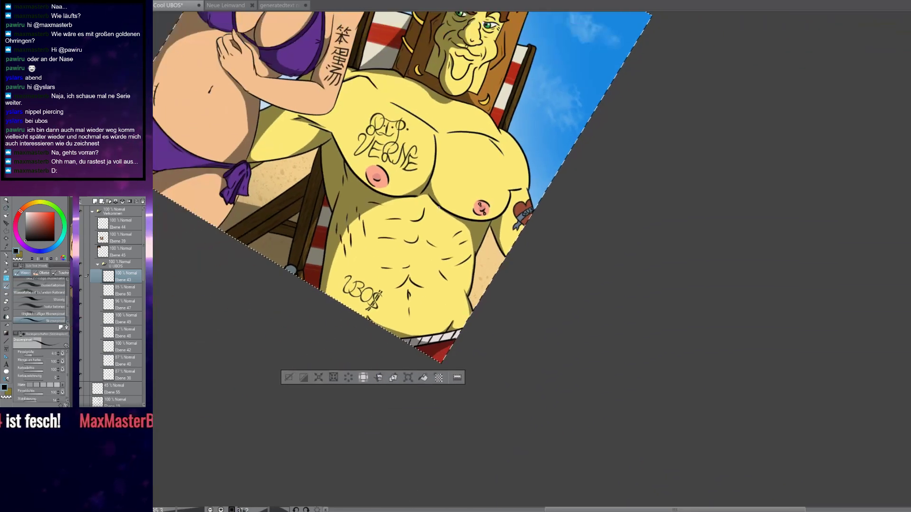
drag(439, 208, 434, 208)
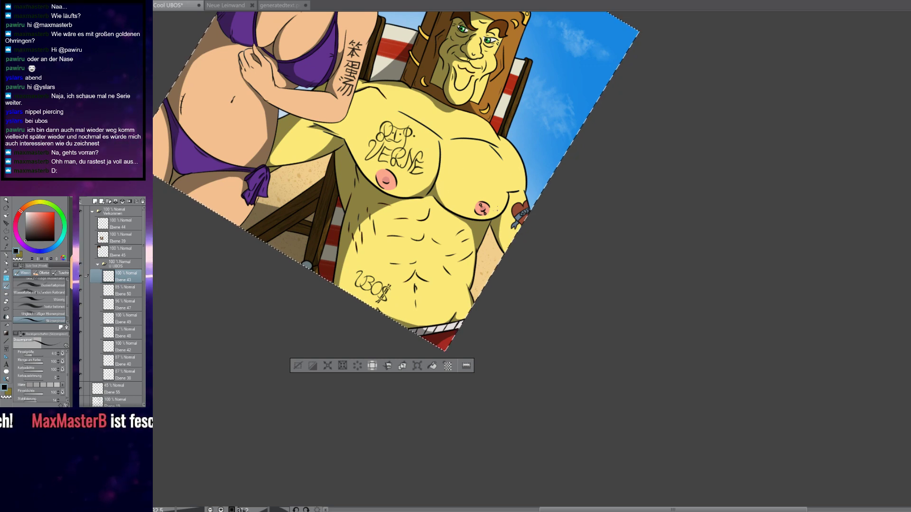
drag(479, 209, 549, 220)
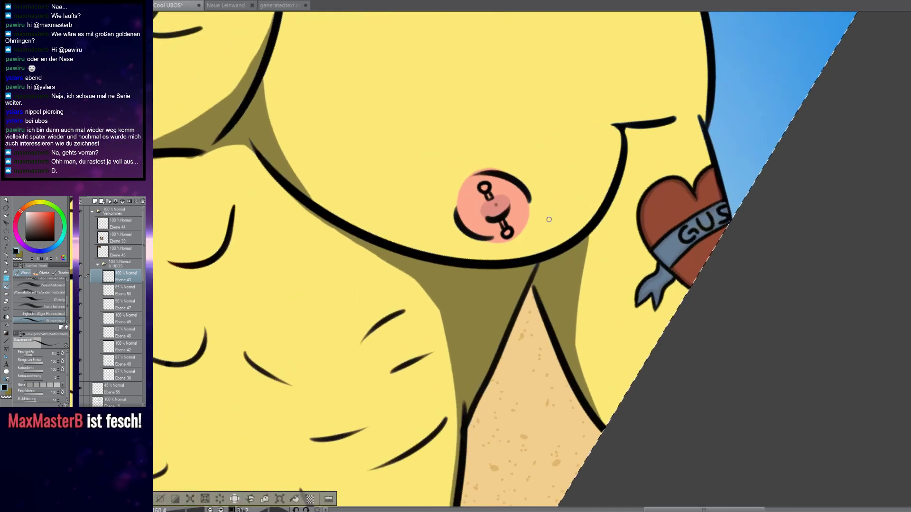
Clear the whole-canvas selection and auto-select the interiors of both balls and both bars of the piercing
scroll(508, 233, up, 5)
key(w)
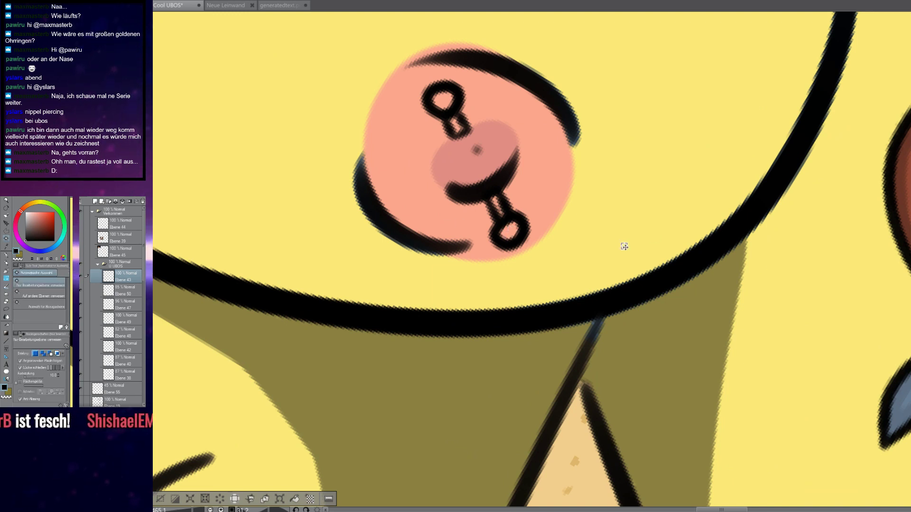
key(b)
click(79, 278)
click(80, 277)
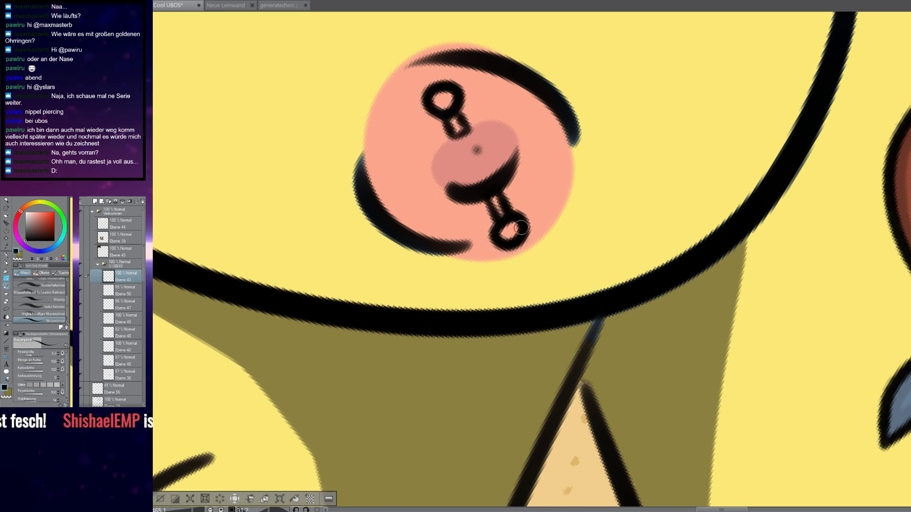
key(w)
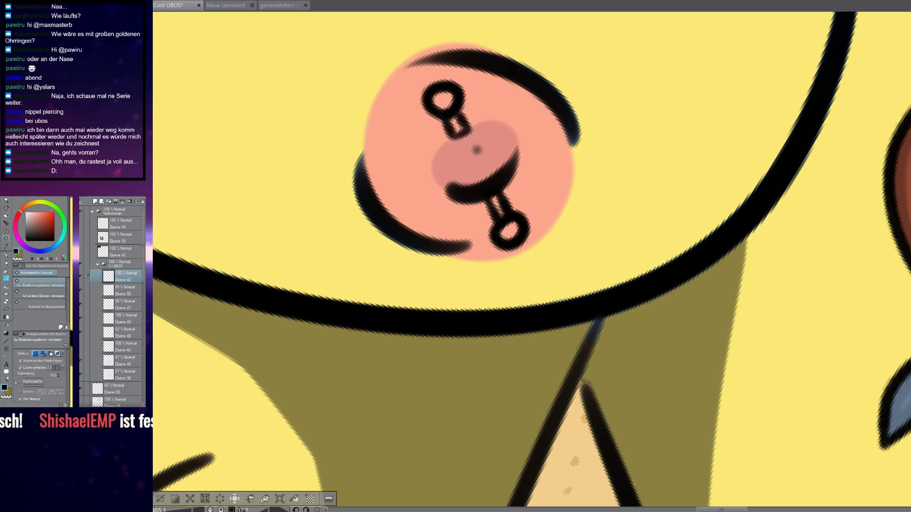
key(b)
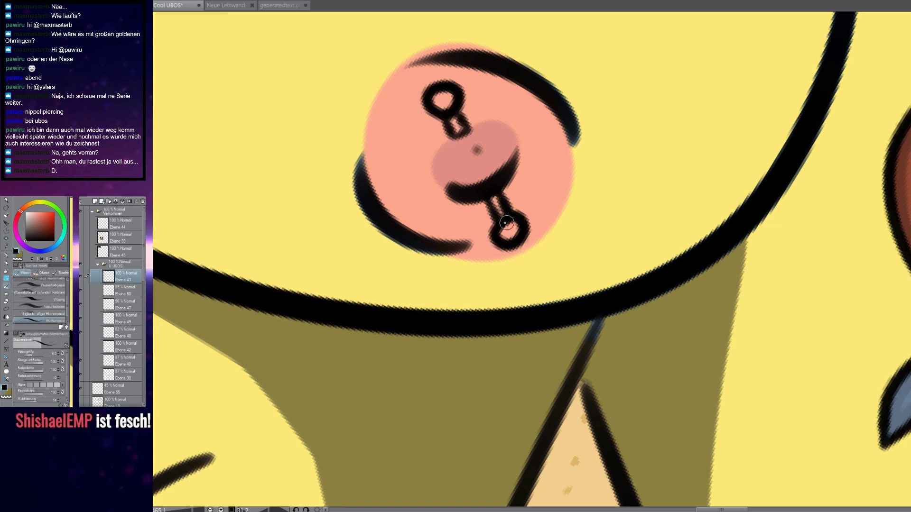
key(w)
click(513, 232)
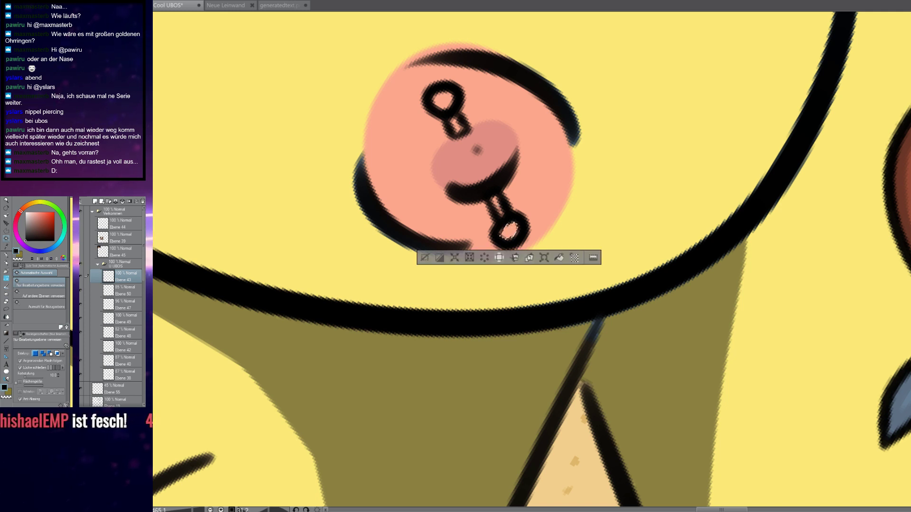
shift+click(495, 202)
shift+click(454, 126)
shift+click(443, 100)
Sample the yellow-gold colour from the woman's ear stud for colouring the man's nipple piercing
key(b)
scroll(433, 214, down, 6)
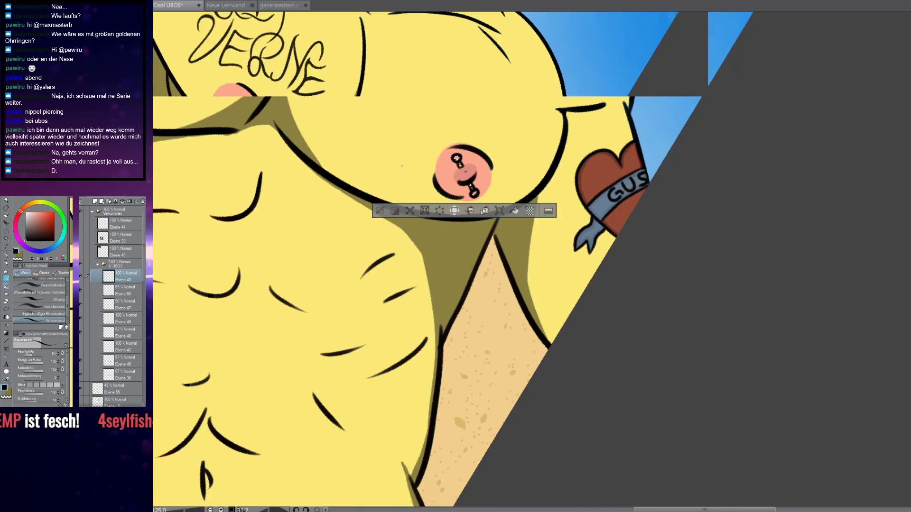
scroll(433, 213, up, 3)
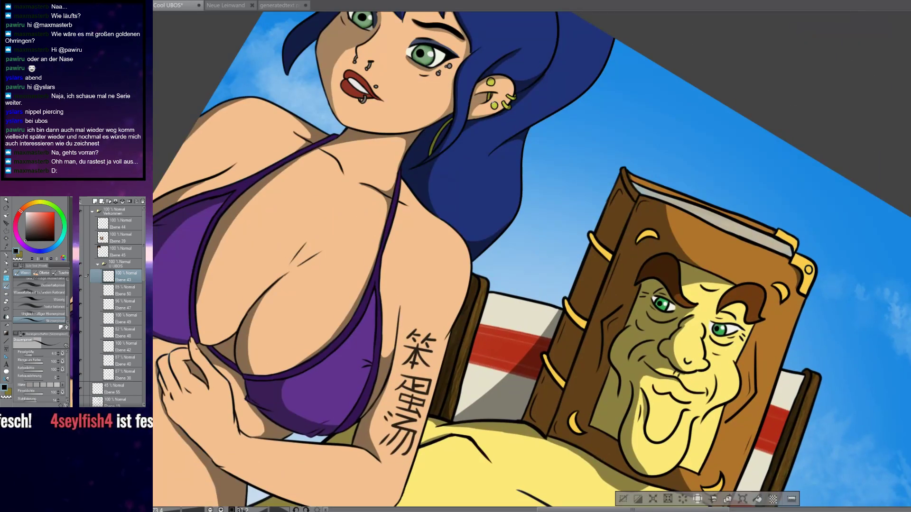
alt+click(494, 105)
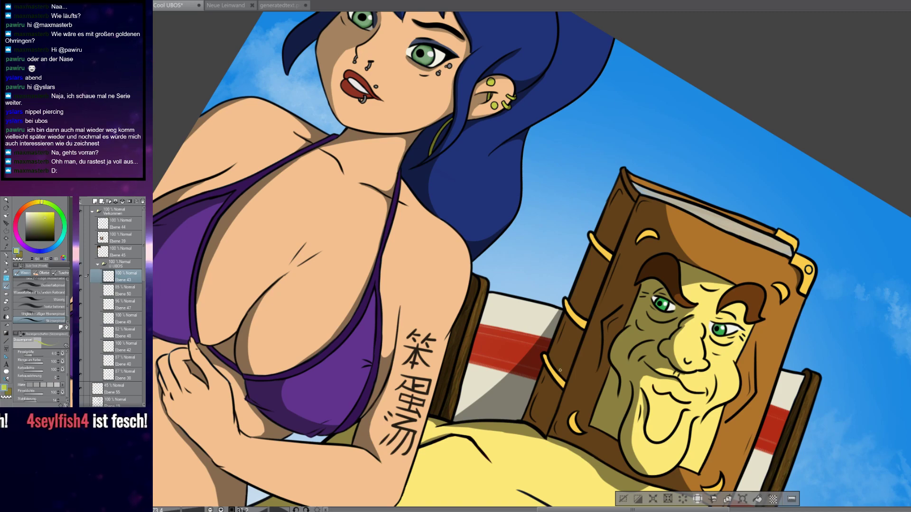
scroll(560, 364, down, 10)
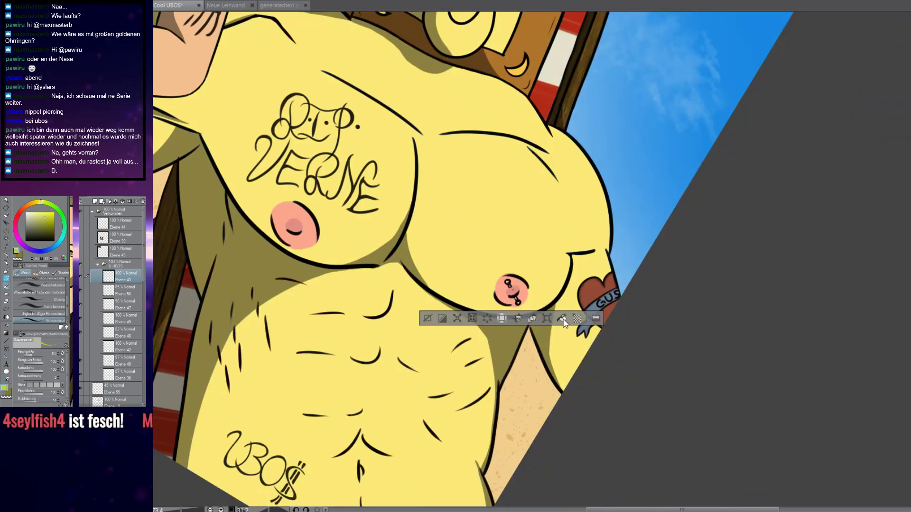
Try filling the selected ball and bar interiors with gold on the current layer, and undo the fill
click(563, 318)
scroll(529, 266, up, 5)
drag(500, 344, 495, 213)
key(ctrl+d)
scroll(461, 217, up, 5)
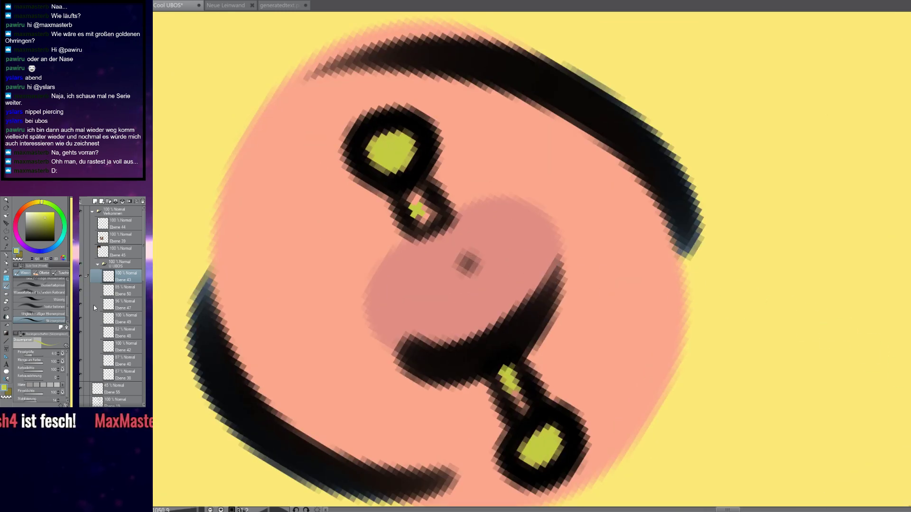
click(81, 278)
click(80, 278)
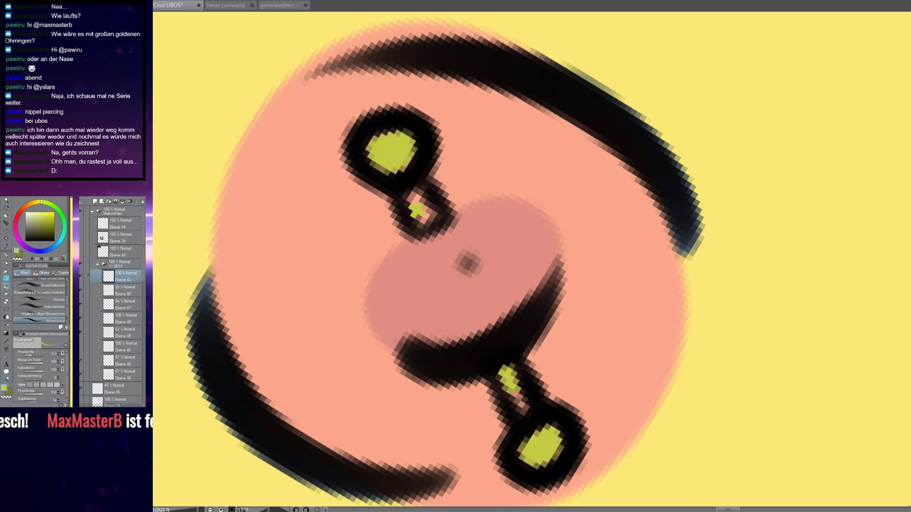
key(ctrl+shift+d)
key(ctrl+z)
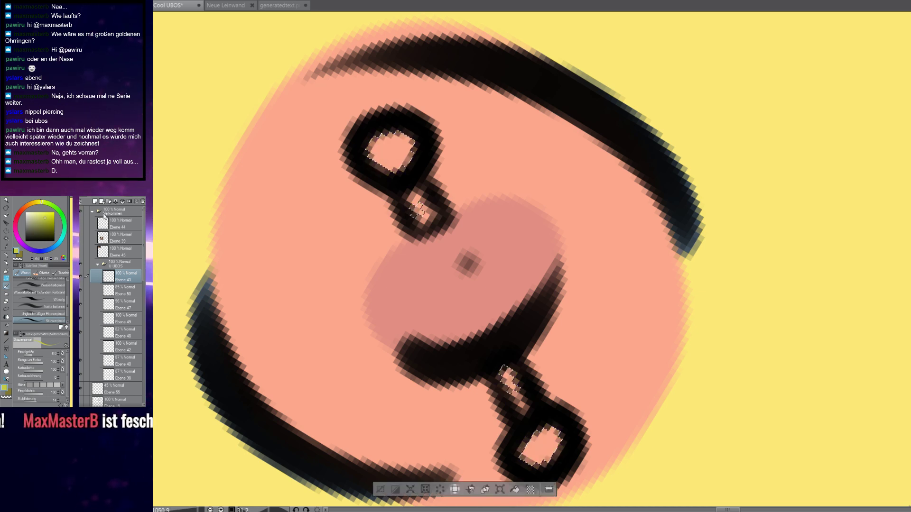
key(ctrl+z)
key(ctrl+z)
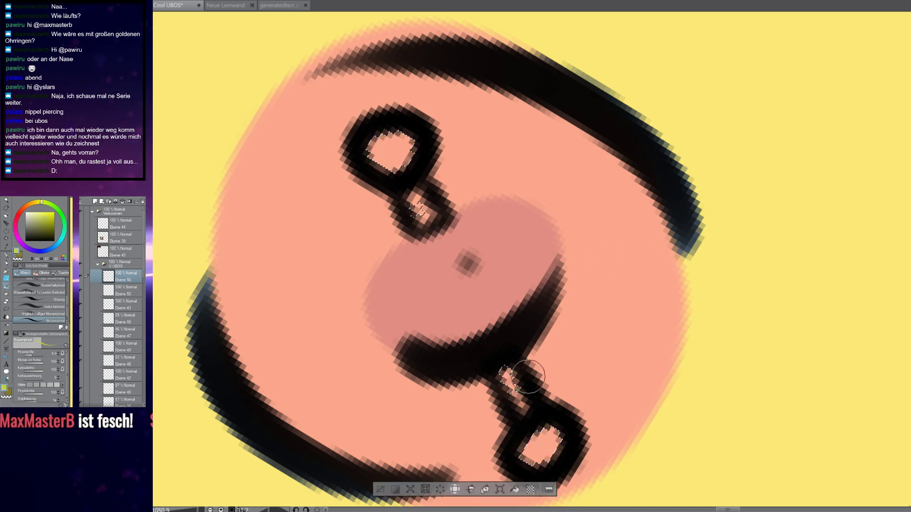
Fill the selected piercing interiors with gold on a new layer, clear the selection and brush over the bare pixels of the upper bar
click(515, 490)
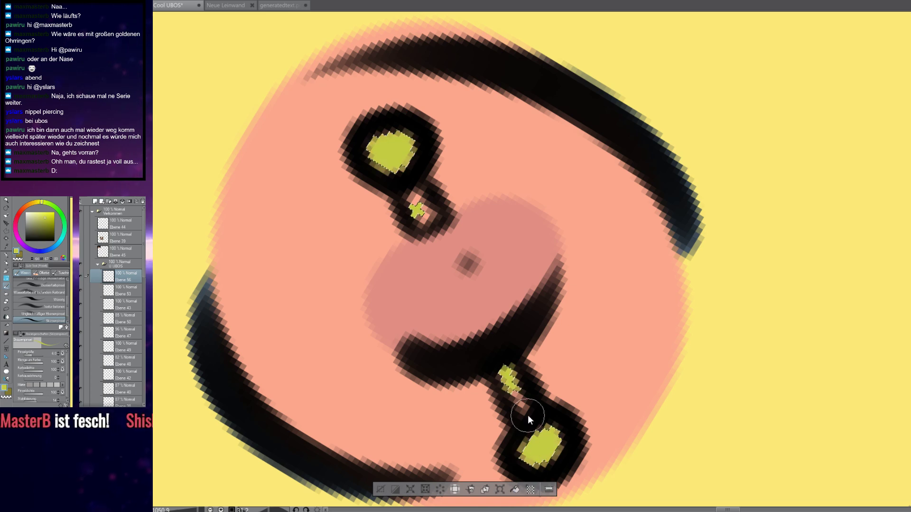
key(ctrl+d)
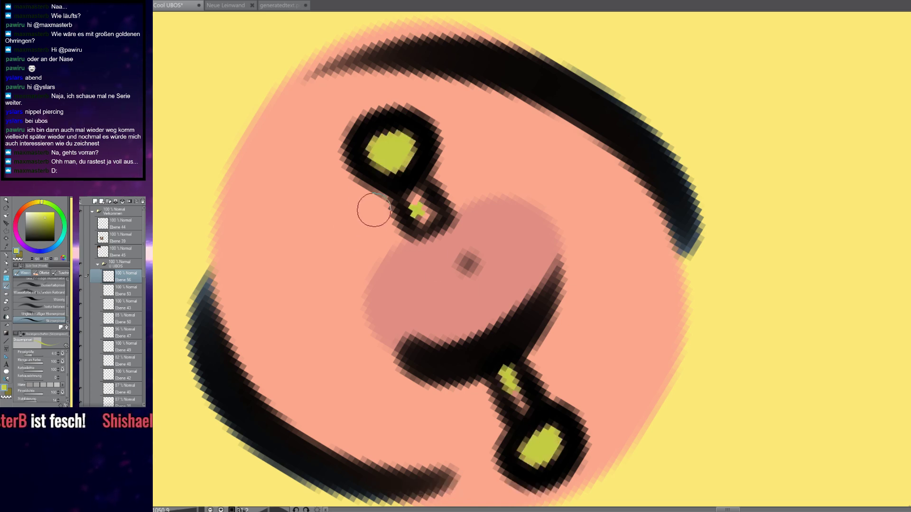
scroll(374, 176, up, 4)
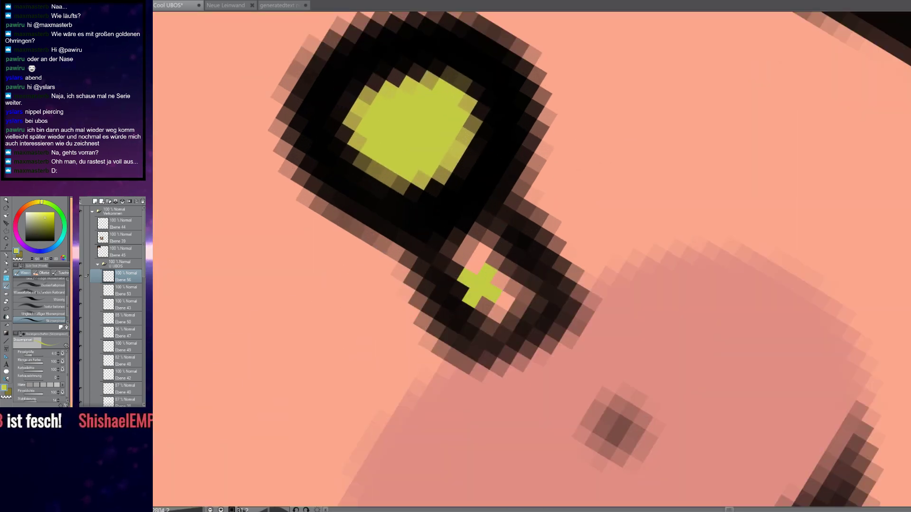
mouse_move(470, 271)
mouse_down()
mouse_move(472, 237)
mouse_move(503, 311)
mouse_move(510, 278)
mouse_up()
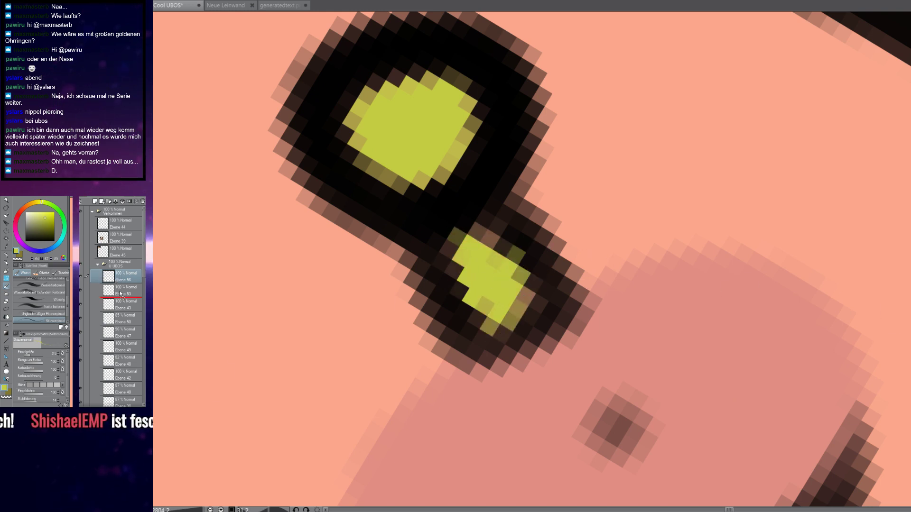
click(81, 277)
click(81, 277)
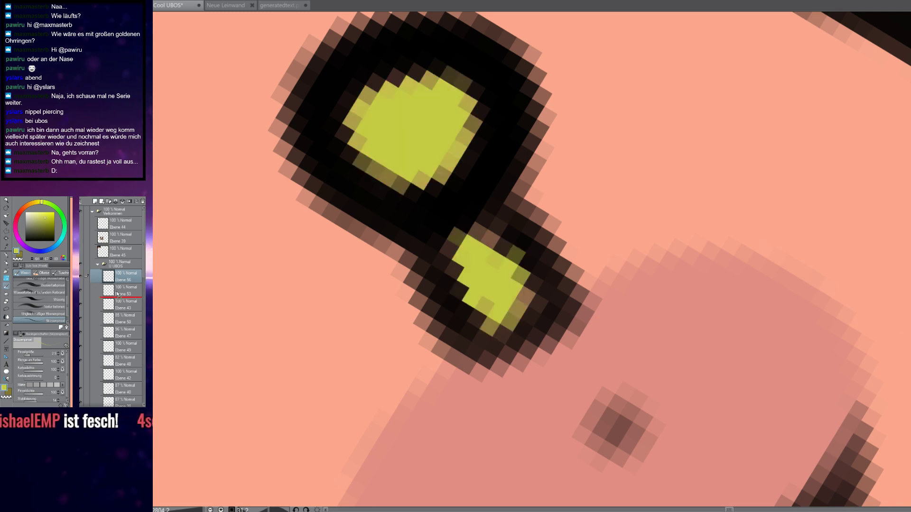
Brush gold along the full upper bar and move the gold layer beneath the piercing's outline layer
drag(118, 294, 116, 296)
mouse_move(484, 262)
mouse_down()
mouse_move(499, 249)
mouse_move(519, 275)
mouse_move(524, 299)
mouse_move(508, 332)
mouse_move(498, 322)
mouse_move(513, 342)
mouse_move(535, 334)
mouse_move(528, 344)
mouse_move(536, 343)
mouse_move(515, 346)
mouse_up()
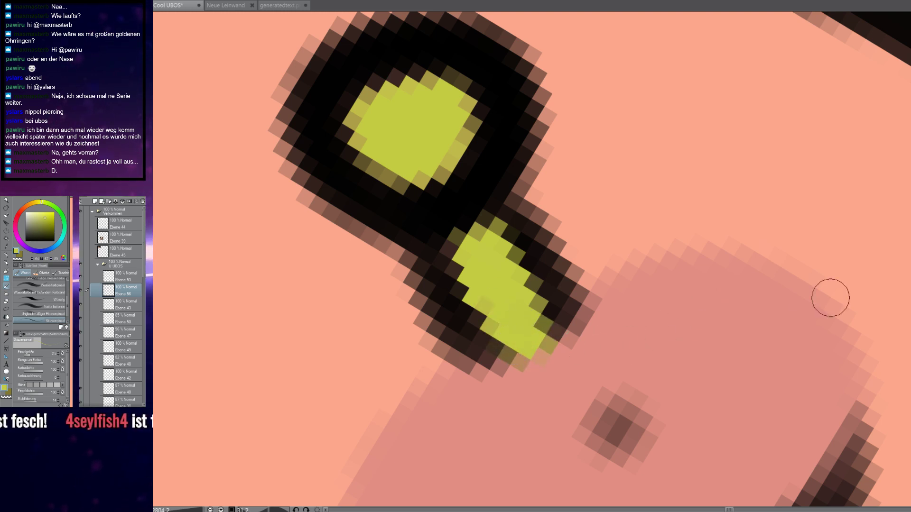
click(81, 291)
click(81, 292)
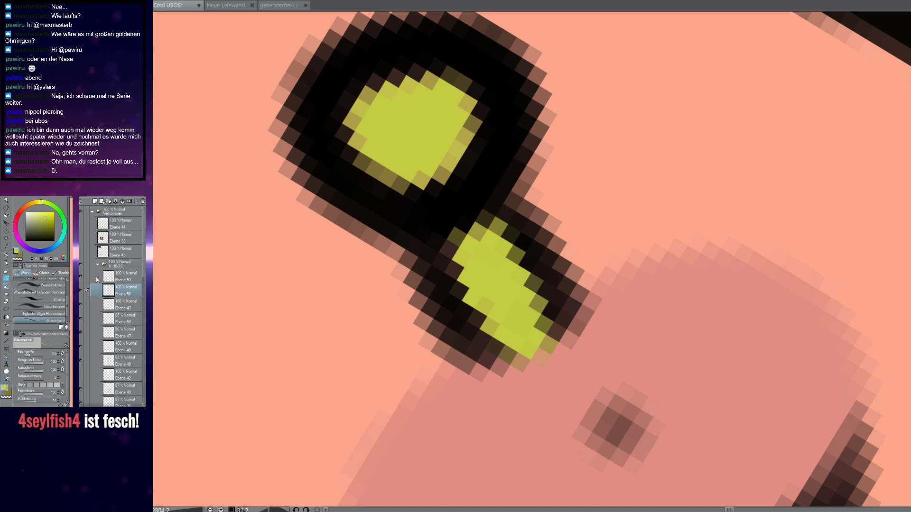
click(82, 305)
click(82, 305)
drag(116, 311, 116, 310)
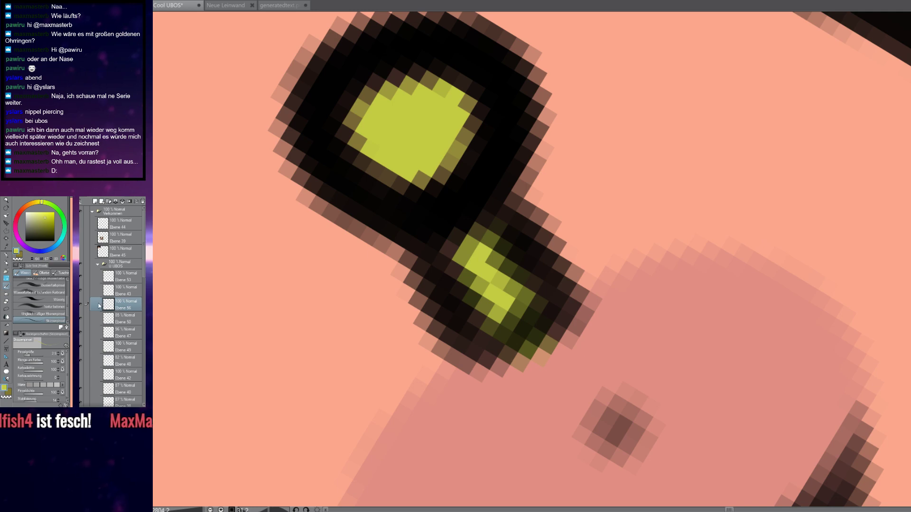
Erase the gold spilling past the upper bar's outline and brush gold into the bare spots of both bars
key(e)
mouse_move(555, 369)
mouse_down()
mouse_move(511, 371)
mouse_move(565, 349)
mouse_move(524, 366)
mouse_up()
key(b)
drag(497, 290, 520, 285)
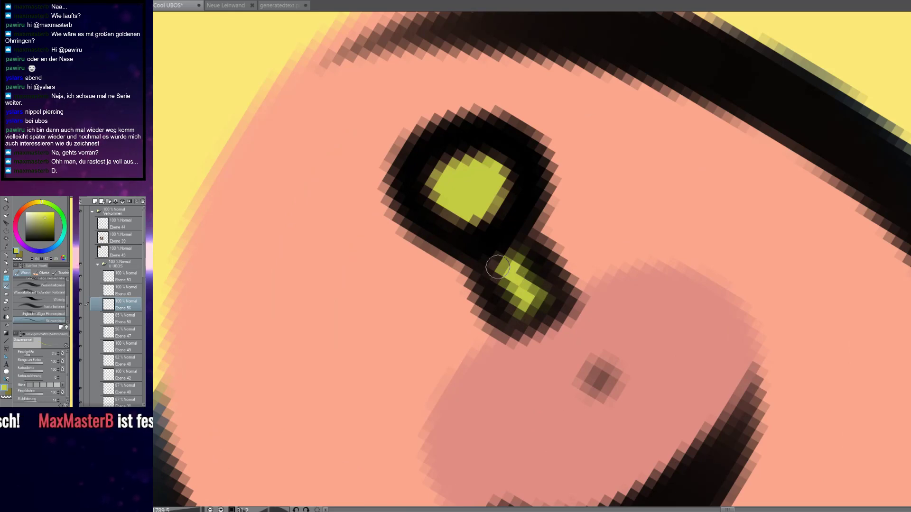
mouse_move(614, 503)
mouse_down()
mouse_move(449, 175)
mouse_move(442, 142)
mouse_up()
drag(510, 220, 519, 246)
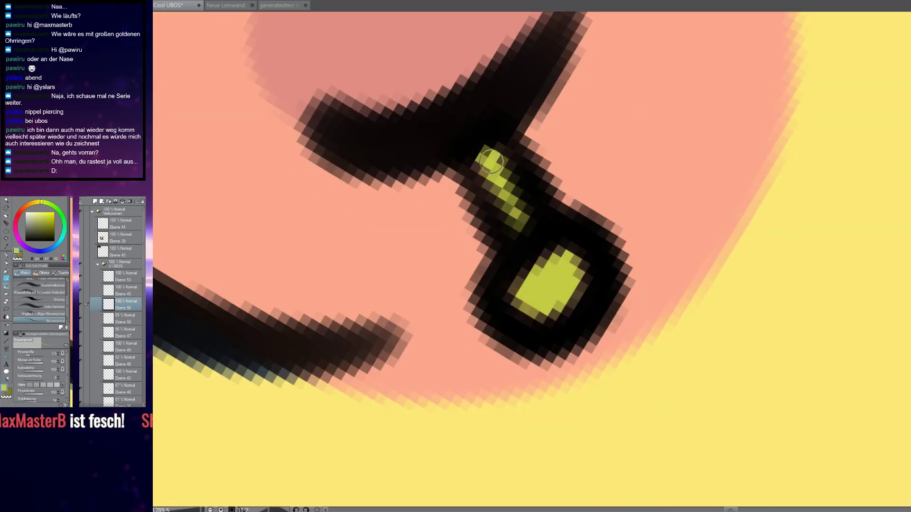
Save the illustration and reset the canvas rotation to upright
scroll(512, 216, down, 2)
scroll(559, 248, down, 10)
scroll(549, 267, down, 5)
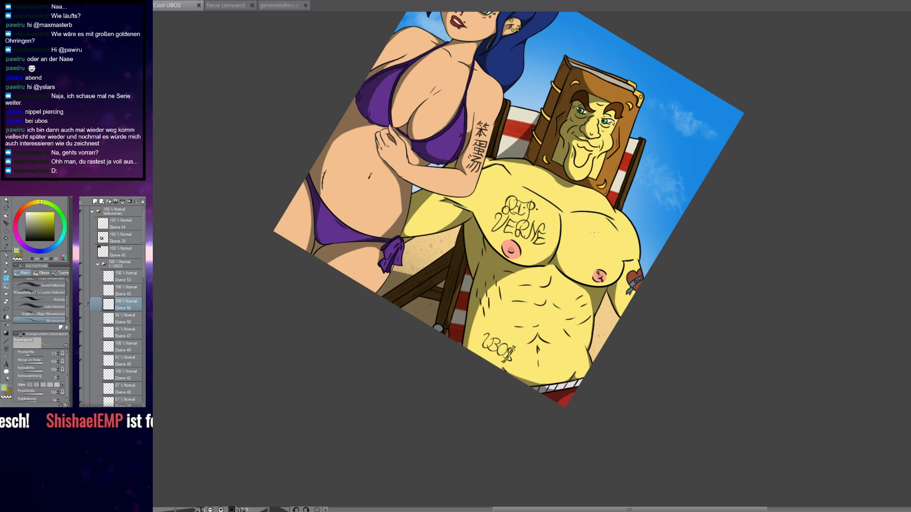
scroll(595, 232, down, 4)
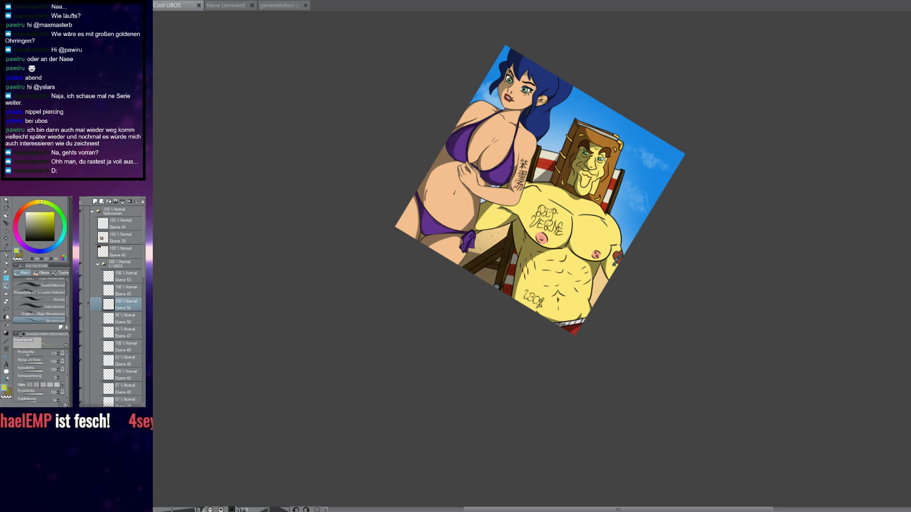
key(ctrl+@)
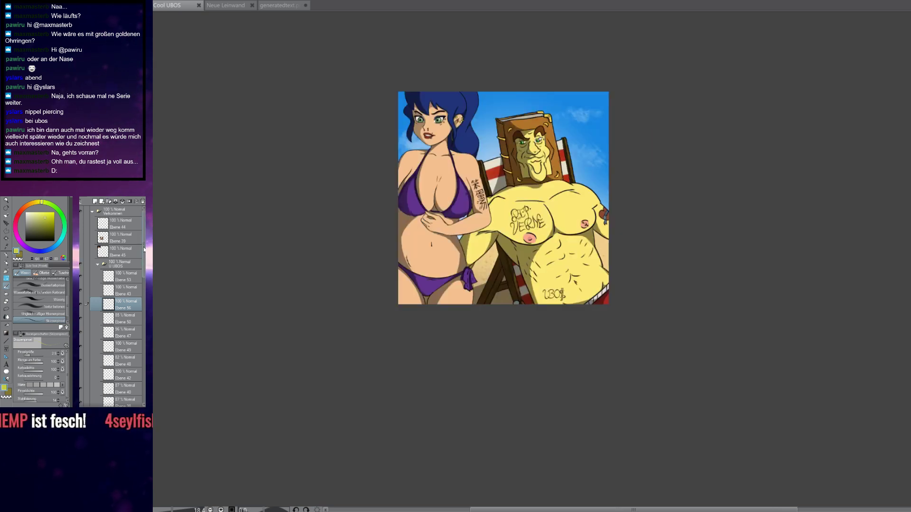
Add a new empty layer above the topmost layer group
click(107, 209)
click(95, 202)
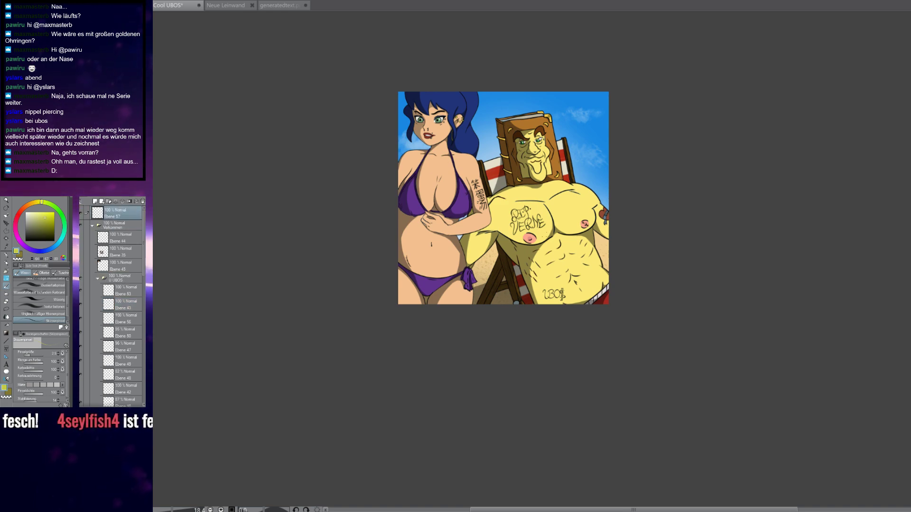
scroll(564, 198, up, 5)
drag(568, 213, 684, 241)
scroll(721, 300, down, 5)
scroll(685, 241, up, 3)
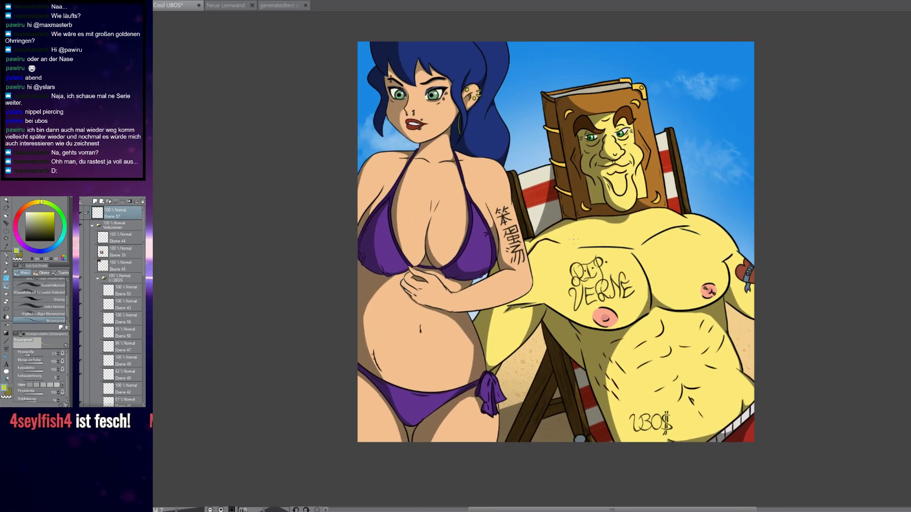
scroll(598, 273, up, 3)
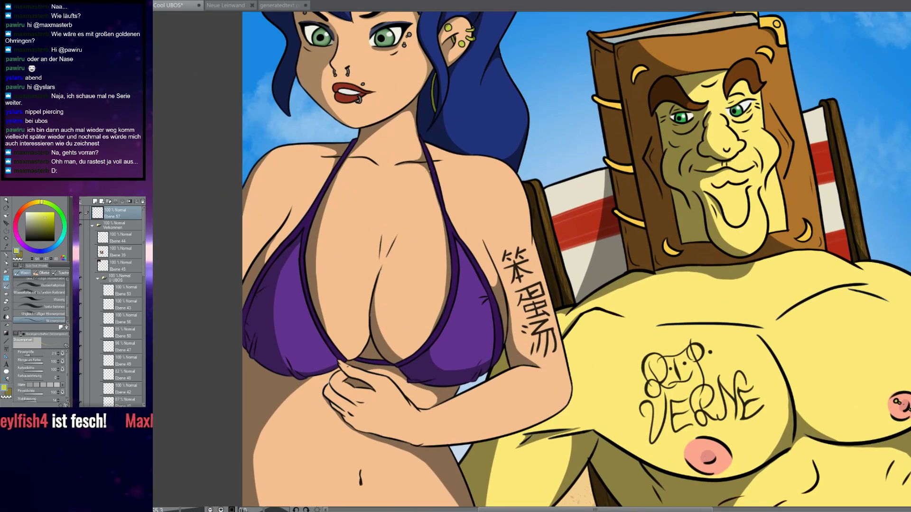
Expand the woman's layer group and load the contents of its CASSY layer, her front arm, as a selection
scroll(111, 304, down, 10)
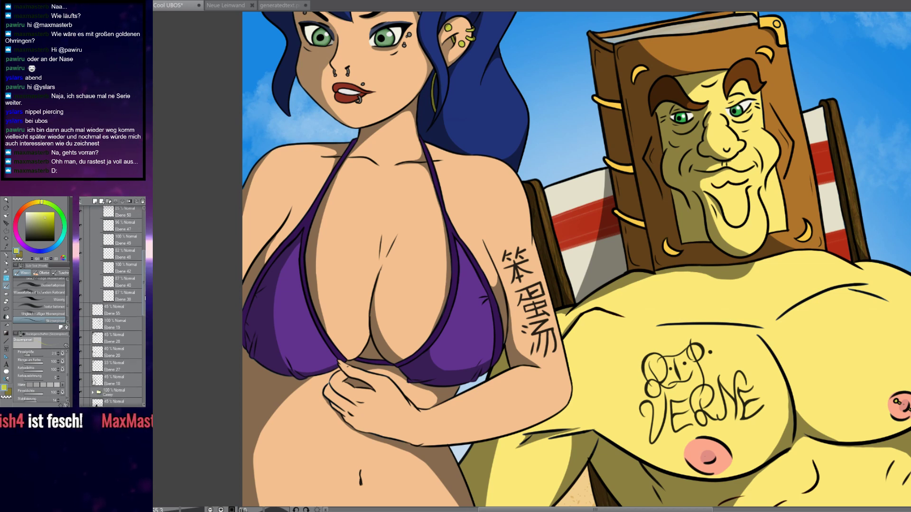
drag(144, 325, 142, 340)
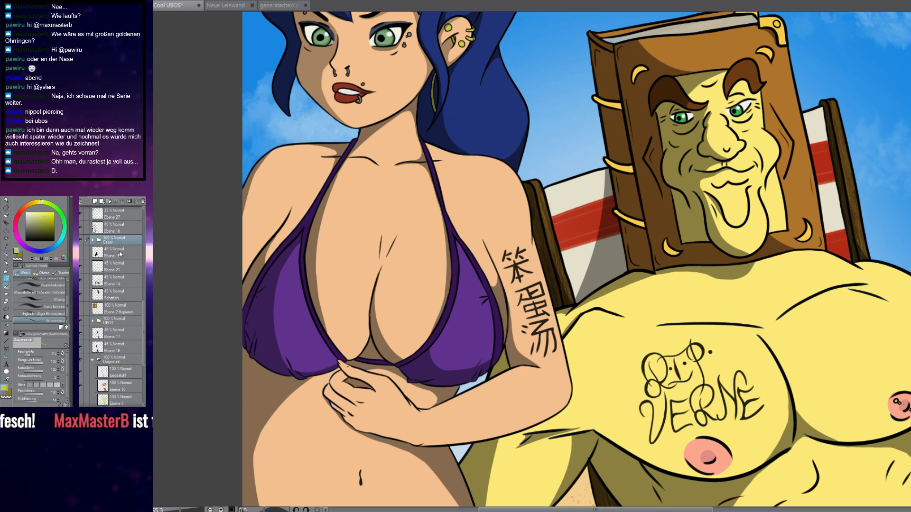
click(92, 240)
click(117, 254)
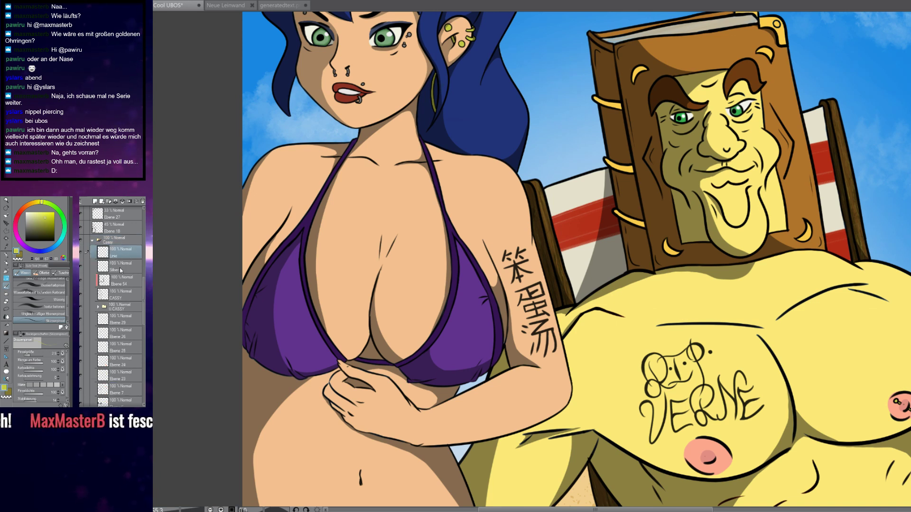
click(121, 295)
ctrl+click(103, 294)
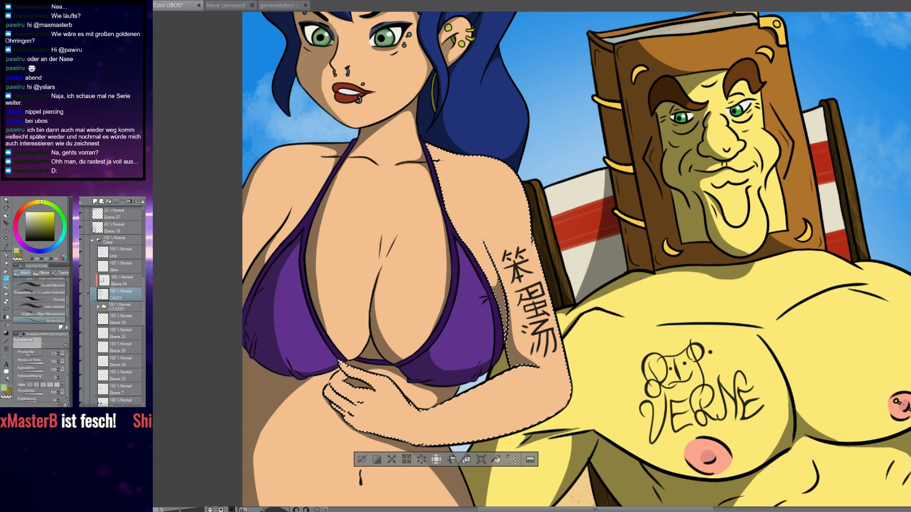
Tilt the canvas, choose the soft airbrush and make the new empty layer above the topmost group active
key(ctrl+minus)
drag(206, 336, 202, 199)
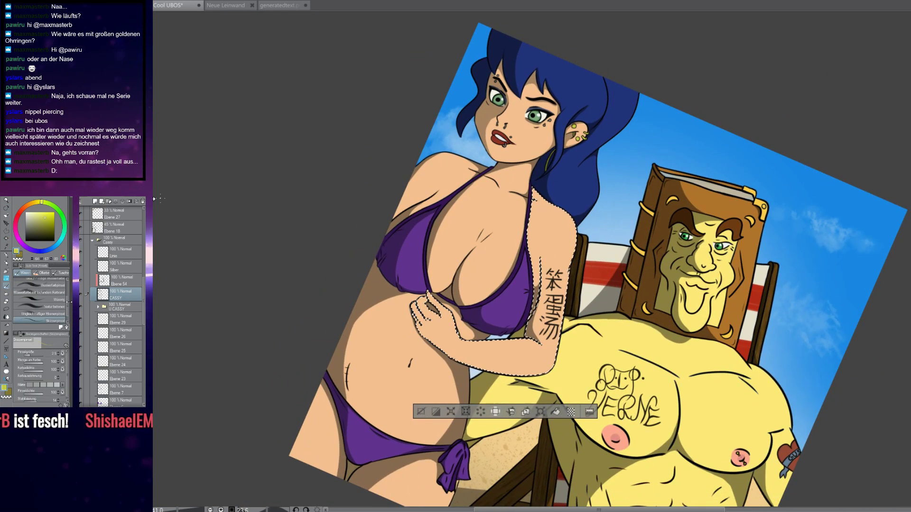
click(6, 271)
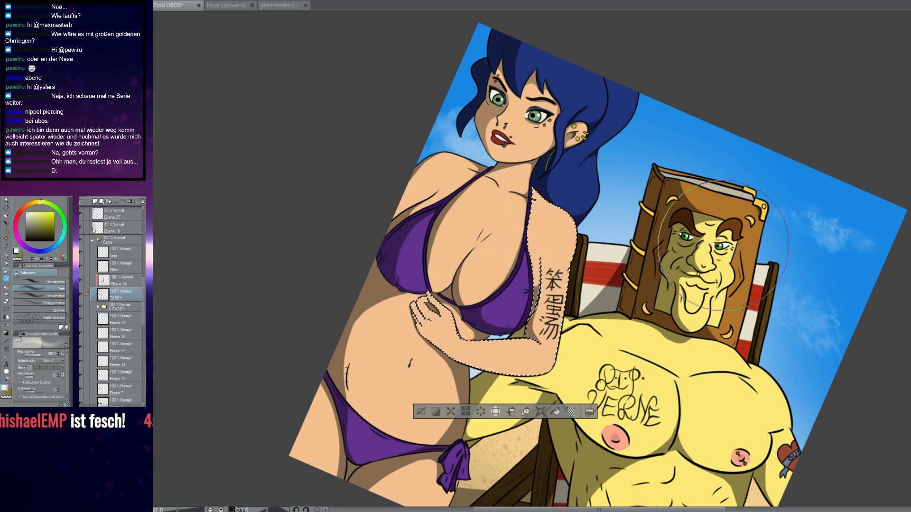
scroll(118, 304, up, 10)
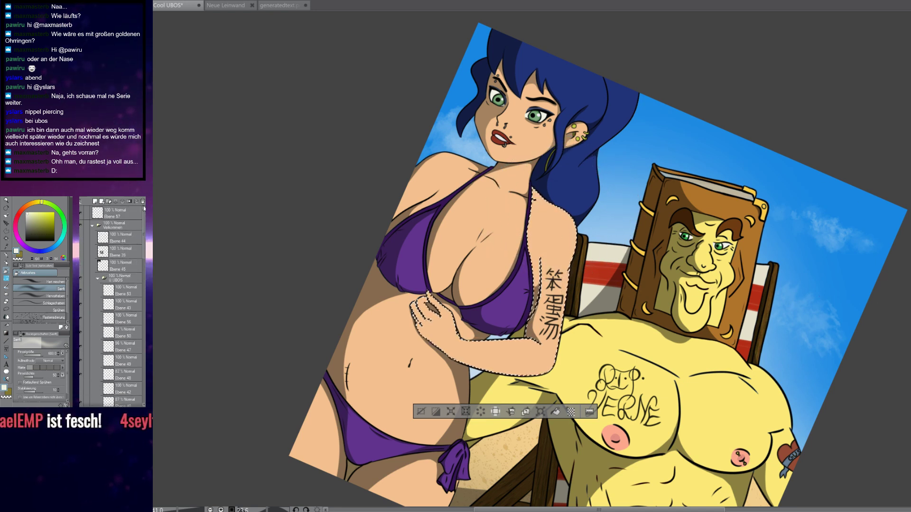
click(115, 210)
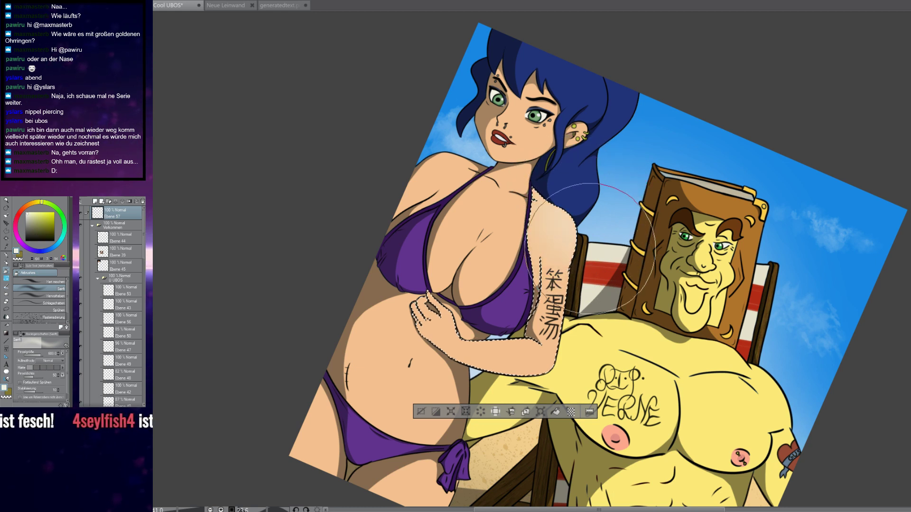
Airbrush a soft light highlight inside the selected front arm of the woman, replacing the first attempt with a subtler one
mouse_move(593, 226)
mouse_down()
mouse_move(569, 362)
mouse_move(575, 395)
mouse_up()
key(ctrl+z)
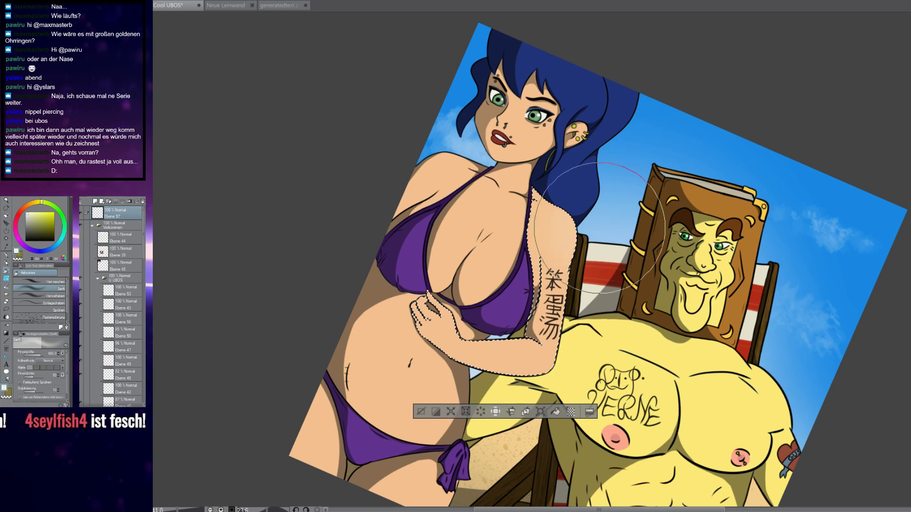
scroll(614, 277, up, 5)
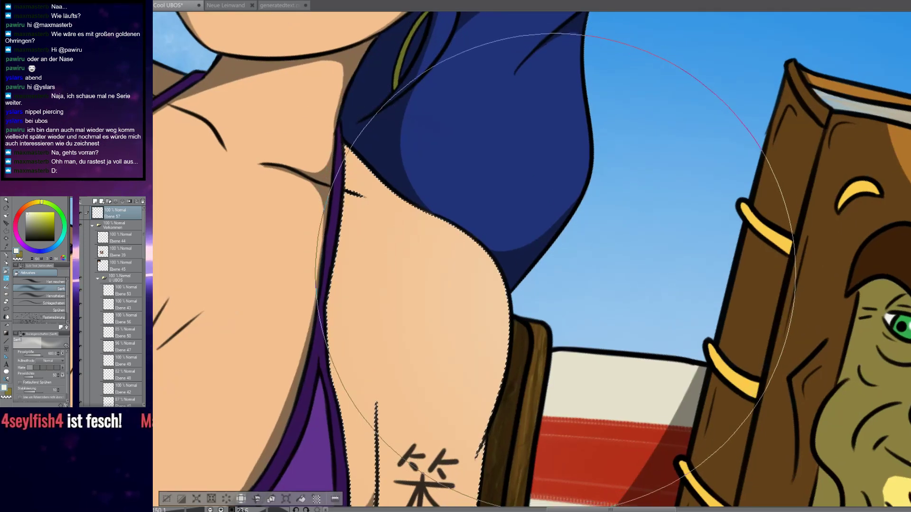
scroll(564, 269, down, 6)
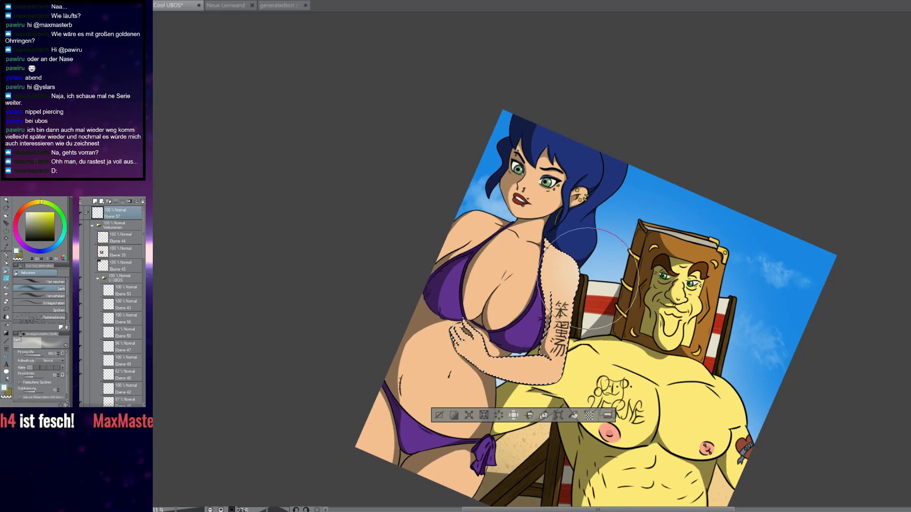
scroll(579, 265, up, 8)
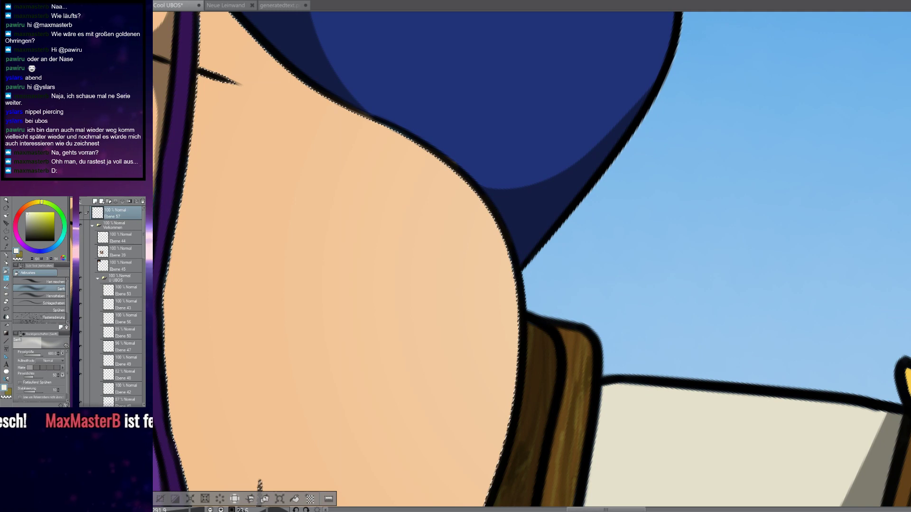
scroll(621, 312, down, 6)
scroll(620, 312, up, 3)
scroll(620, 312, down, 4)
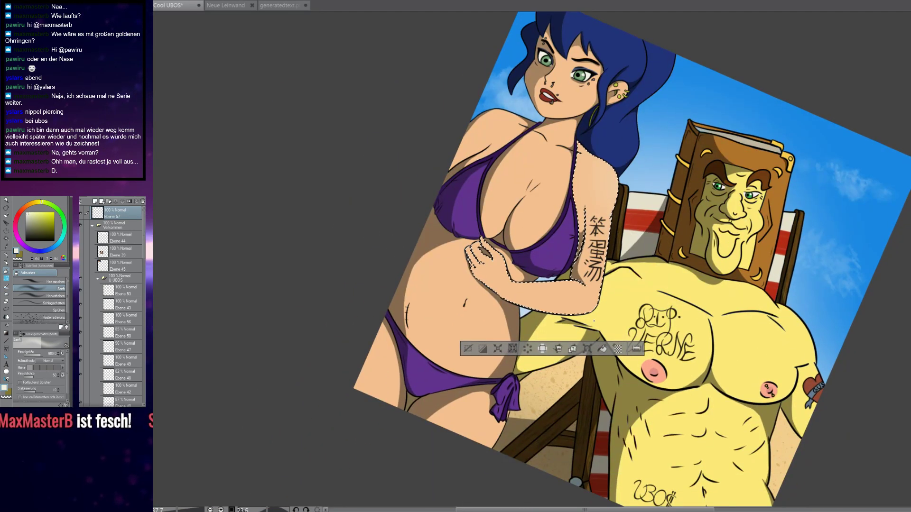
drag(635, 304, 533, 279)
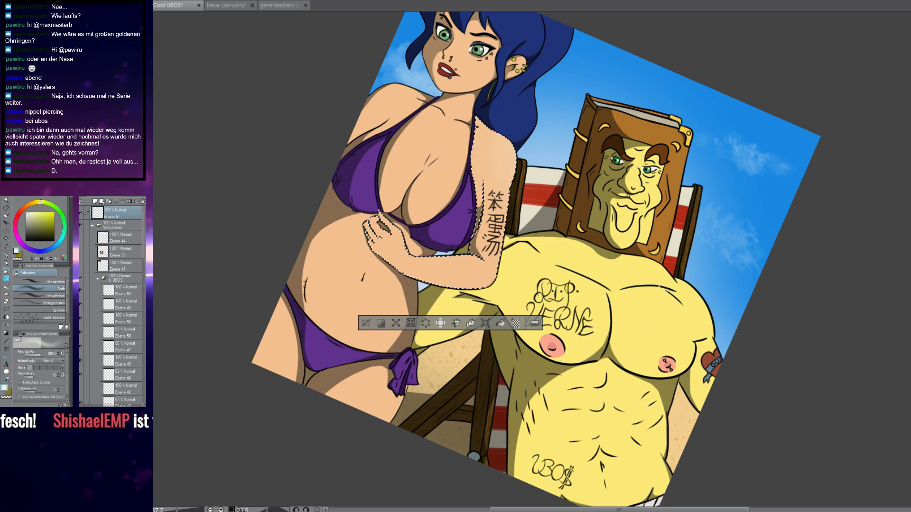
Deselect the arm and reset the canvas rotation to upright with the whole illustration in view
scroll(659, 287, down, 3)
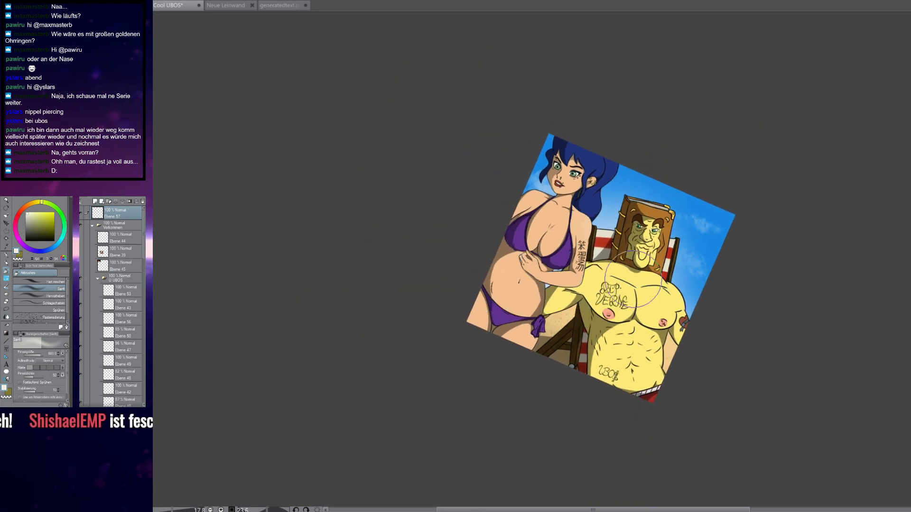
drag(630, 277, 626, 299)
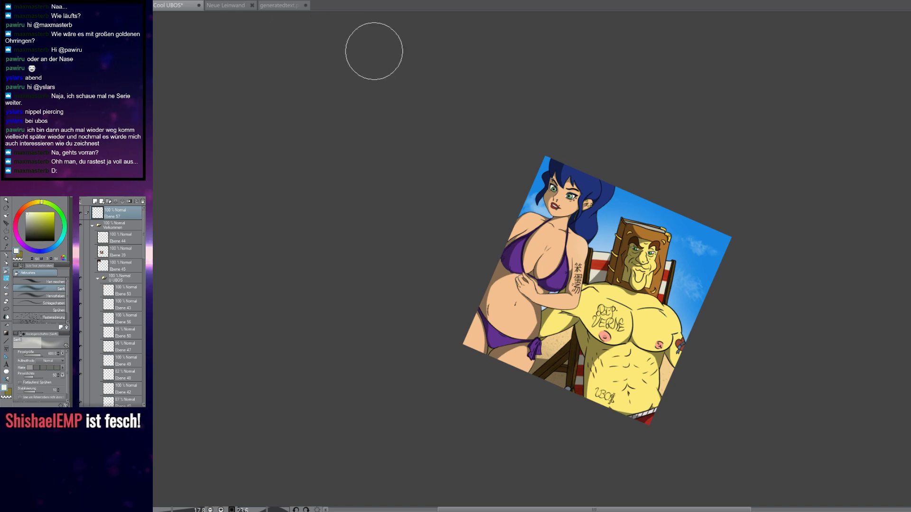
key(ctrl+at)
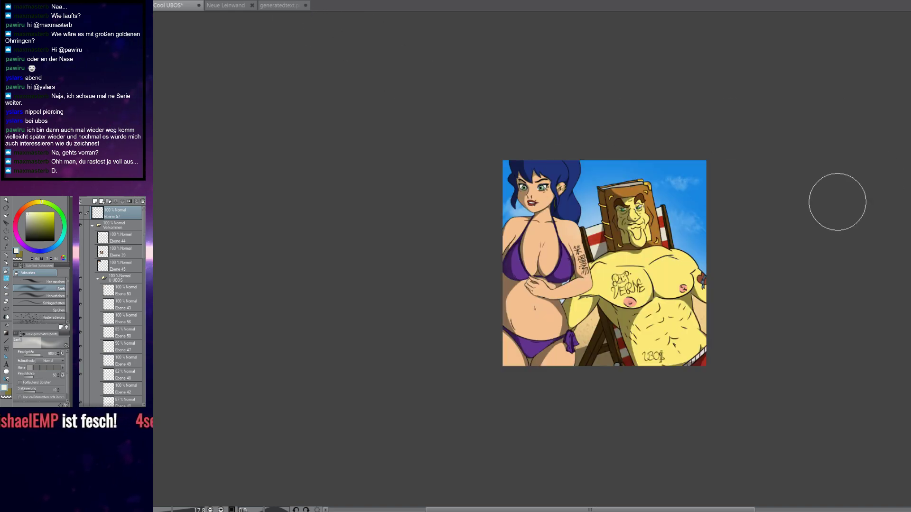
mouse_move(663, 312)
mouse_down()
mouse_move(676, 280)
mouse_move(691, 323)
mouse_up()
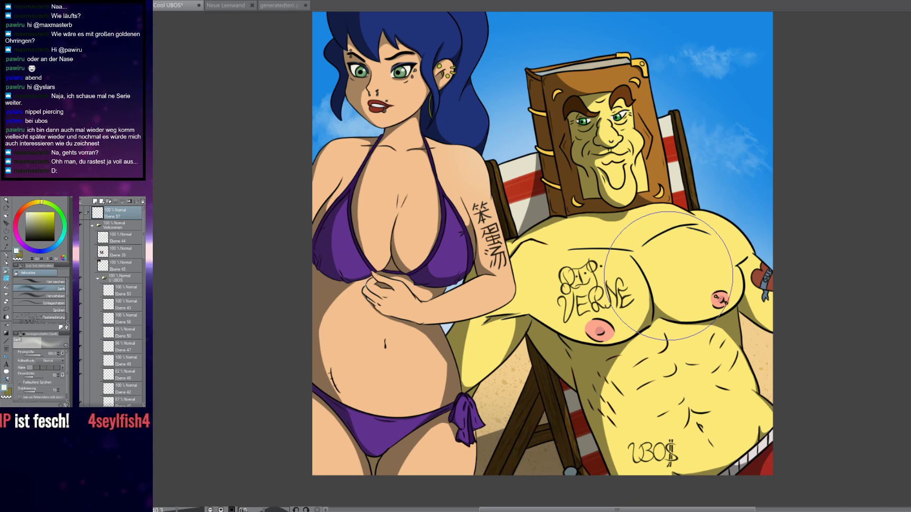
scroll(668, 277, down, 2)
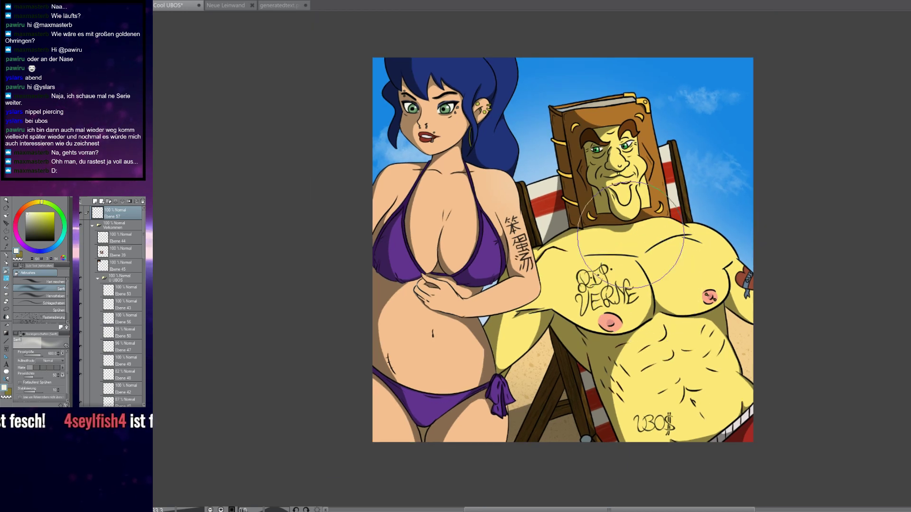
scroll(590, 180, up, 1)
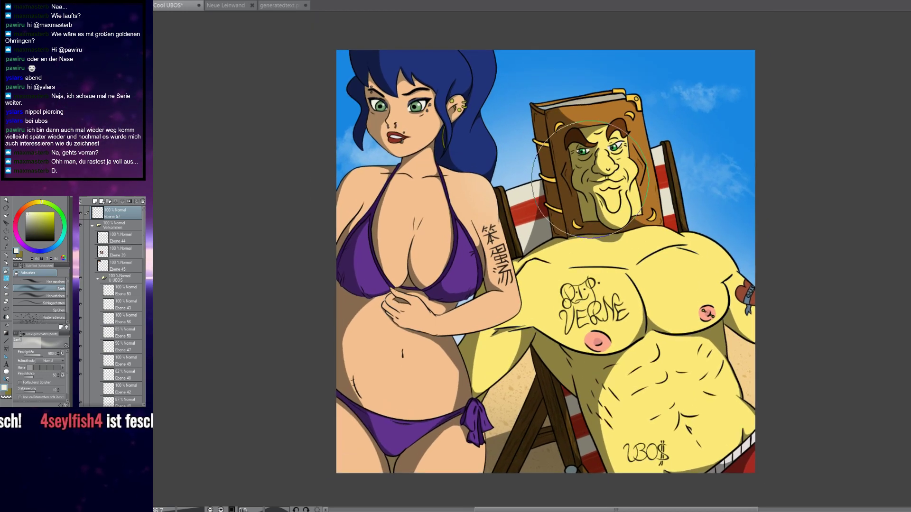
drag(590, 180, 598, 191)
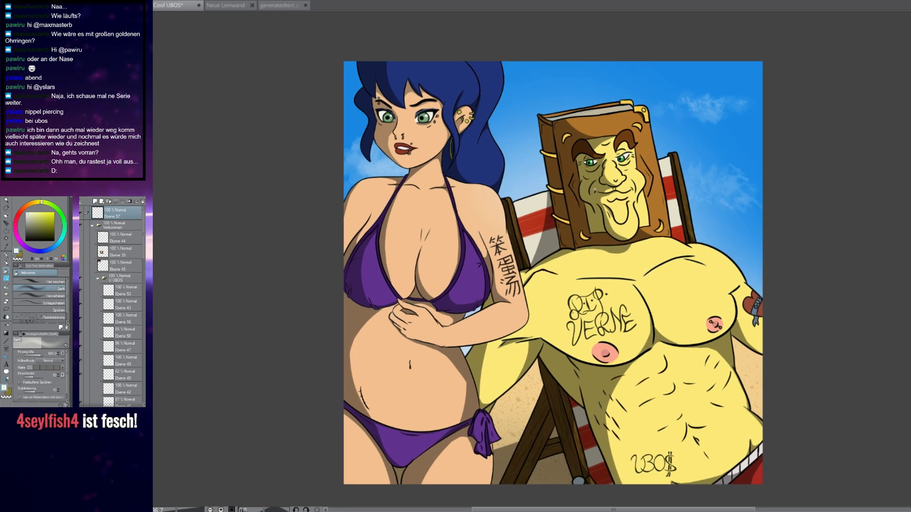
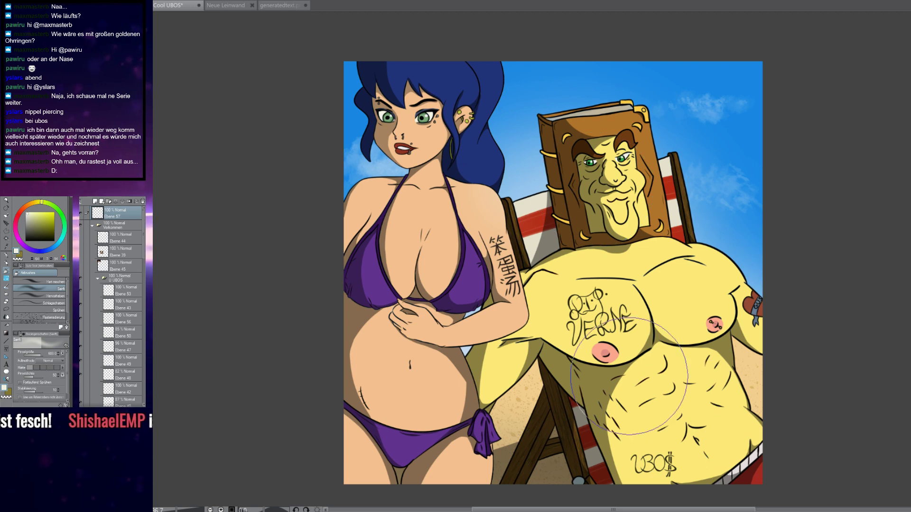
Switch to the drawing pen with black as the colour and undo the last two strokes
scroll(636, 346, up, 3)
click(26, 241)
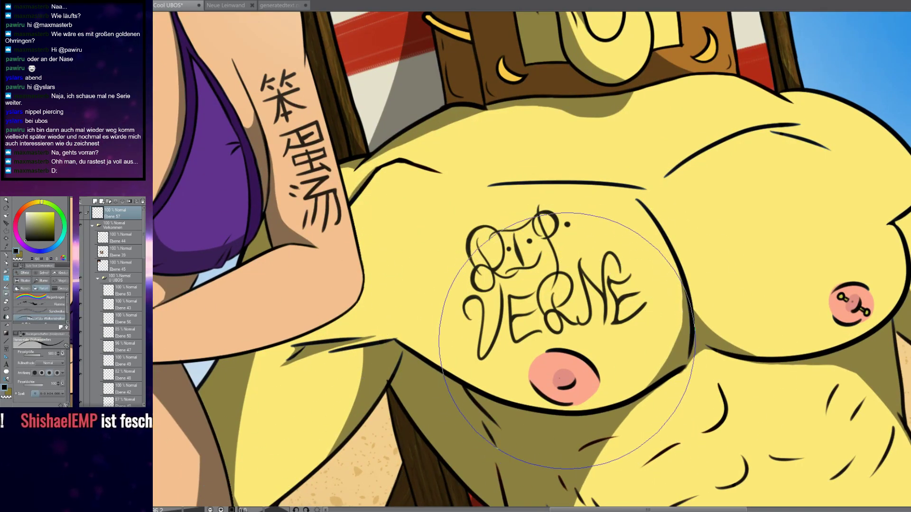
key(b)
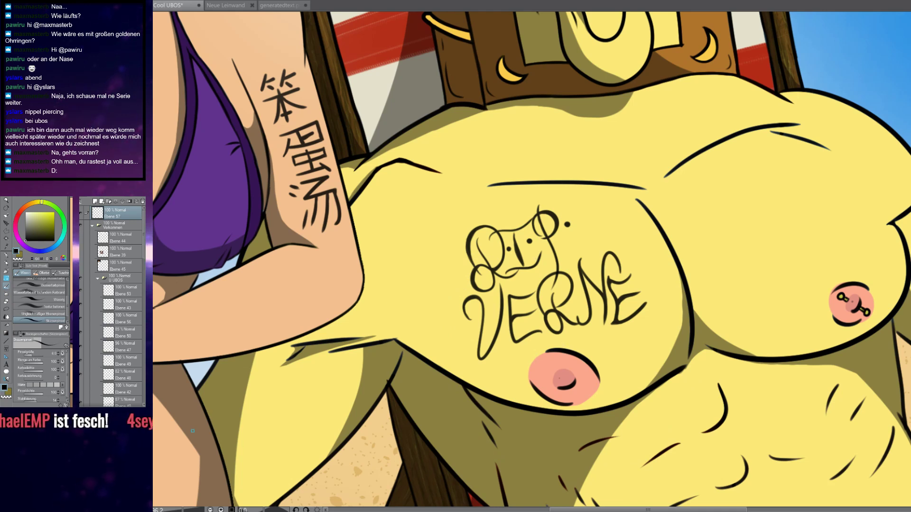
scroll(582, 362, up, 5)
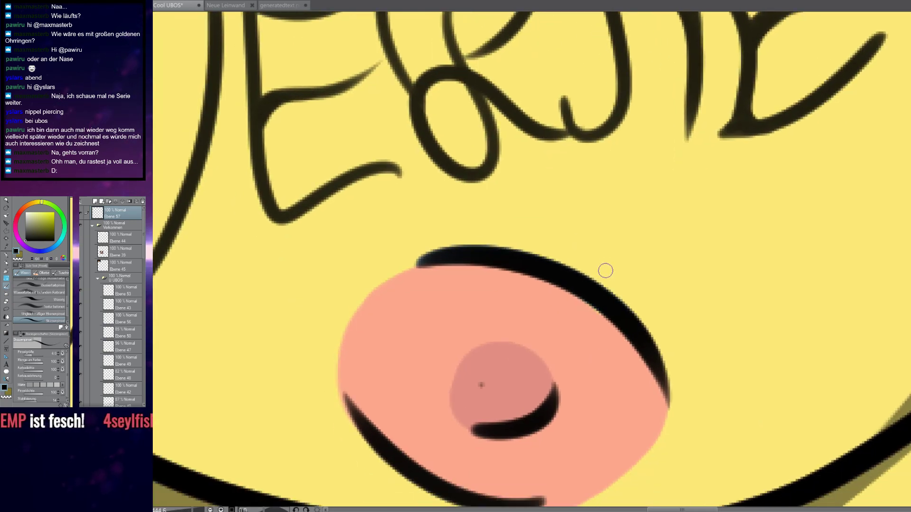
key(ctrl+z)
key(ctrl+z)
Try a ring of short curved black hairs around the man's unpierced nipple below the VERNE tattoo, and undo them
drag(604, 265, 633, 233)
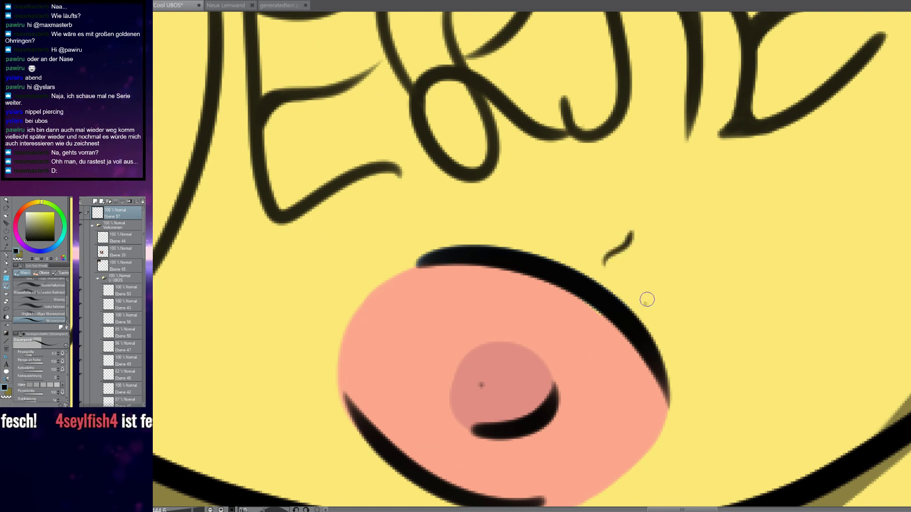
drag(644, 303, 686, 285)
drag(538, 241, 529, 205)
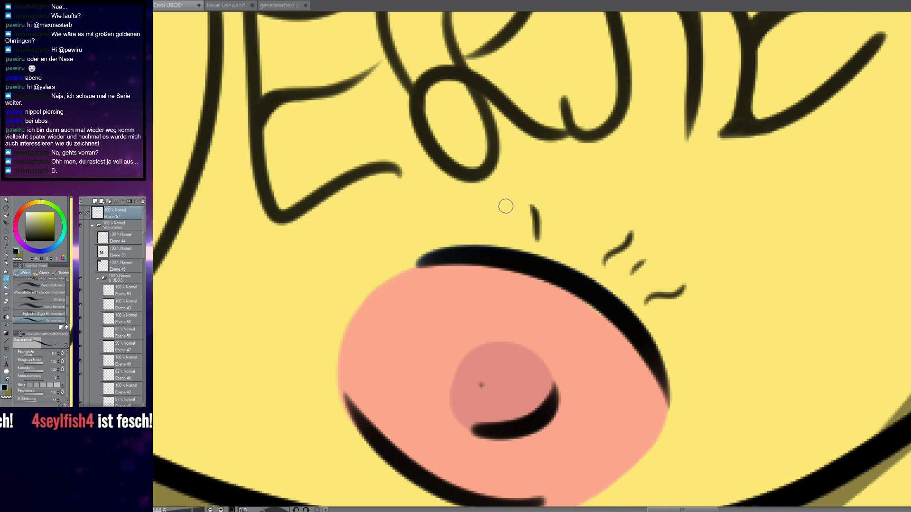
drag(397, 243, 384, 216)
drag(335, 363, 304, 360)
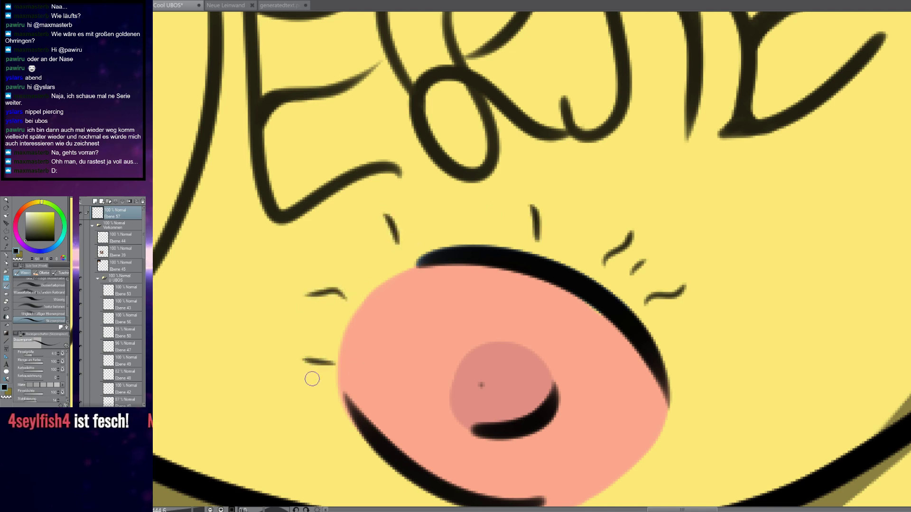
drag(311, 428, 305, 429)
drag(304, 430, 297, 319)
drag(360, 357, 340, 376)
drag(406, 388, 397, 402)
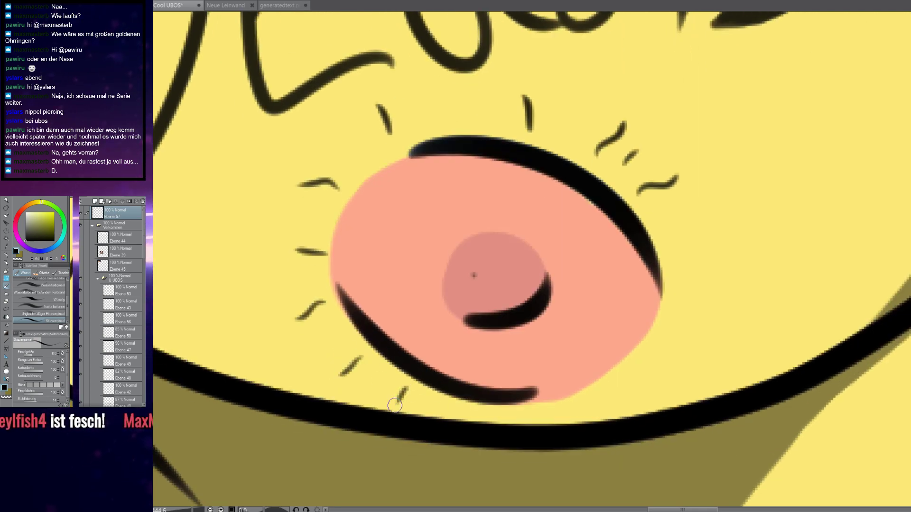
drag(615, 387, 634, 396)
drag(634, 354, 665, 362)
drag(655, 321, 690, 327)
drag(667, 285, 715, 275)
drag(669, 250, 729, 223)
mouse_move(661, 231)
mouse_down()
mouse_move(730, 192)
mouse_move(691, 170)
mouse_up()
drag(681, 138, 684, 127)
mouse_move(627, 171)
mouse_down()
mouse_move(617, 136)
mouse_move(583, 113)
mouse_move(591, 101)
mouse_up()
scroll(546, 152, down, 8)
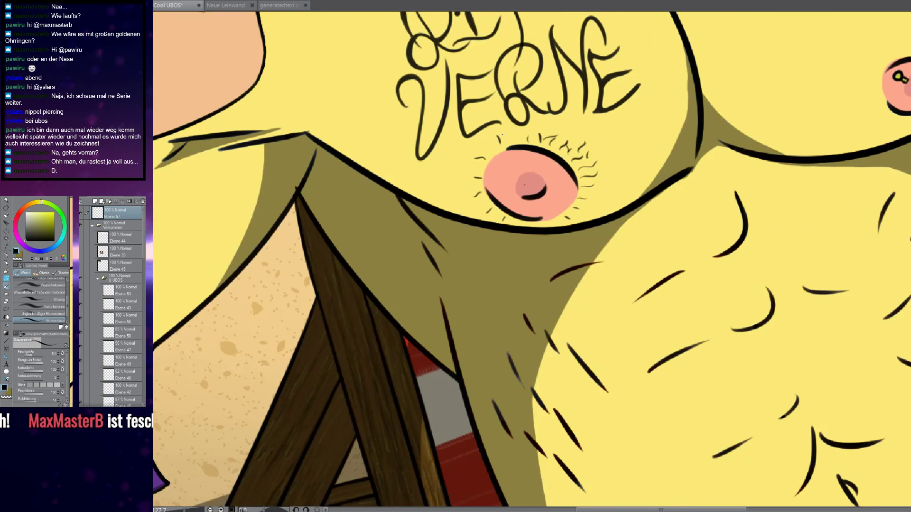
scroll(550, 144, up, 4)
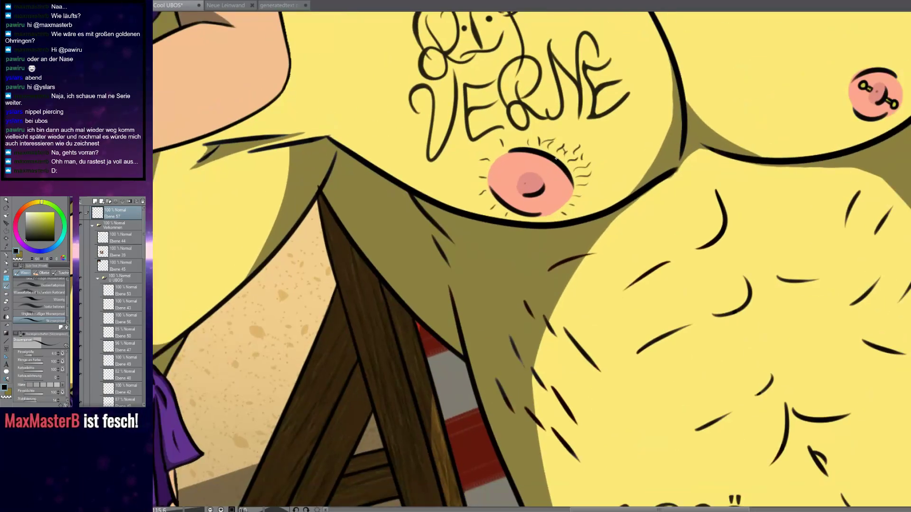
drag(555, 159, 541, 237)
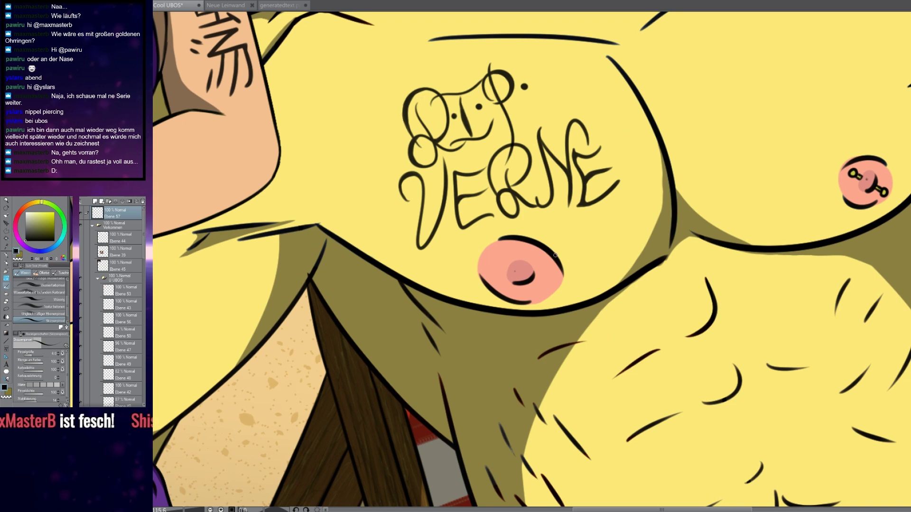
Try denser, finer hairs along the upper and outer edges of the unpierced nipple, and undo them
scroll(565, 245, up, 5)
mouse_move(558, 268)
mouse_down()
mouse_move(569, 255)
mouse_move(536, 223)
mouse_move(544, 211)
mouse_move(526, 204)
mouse_move(478, 209)
mouse_move(494, 222)
mouse_move(469, 200)
mouse_move(406, 221)
mouse_up()
drag(378, 224, 383, 242)
drag(344, 264, 357, 261)
drag(338, 275, 354, 271)
drag(339, 313, 353, 321)
drag(340, 280, 347, 315)
mouse_move(354, 311)
mouse_down()
mouse_move(341, 322)
mouse_move(353, 343)
mouse_up()
mouse_move(348, 332)
mouse_down()
mouse_move(368, 340)
mouse_move(360, 345)
mouse_move(371, 353)
mouse_move(380, 345)
mouse_move(373, 364)
mouse_up()
drag(385, 366, 418, 390)
key(ctrl+0)
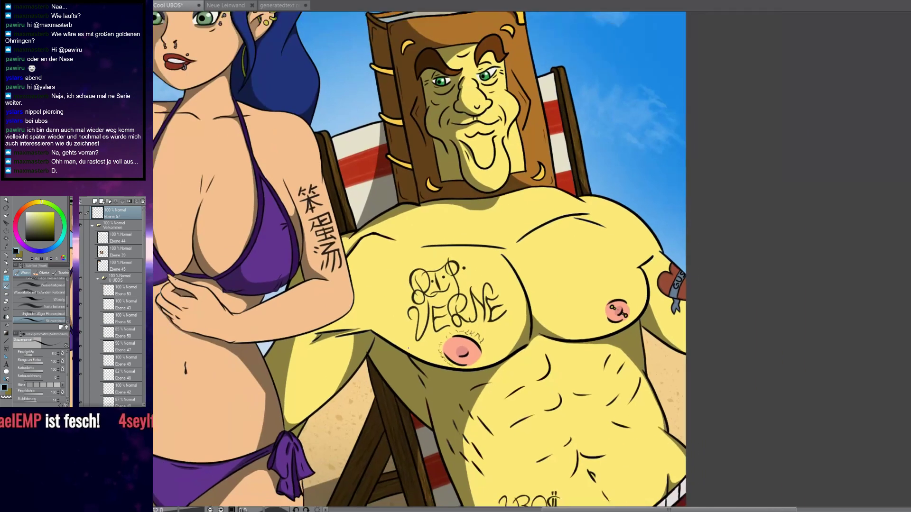
key(ctrl+z)
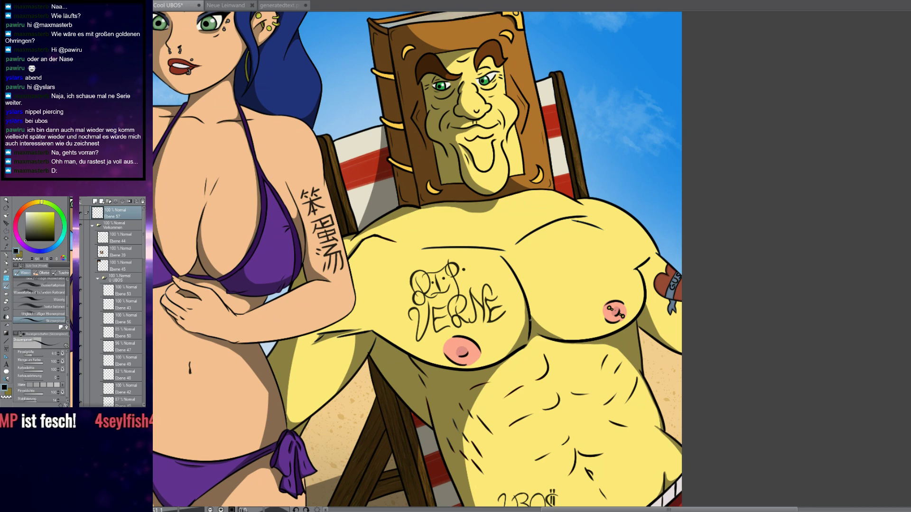
Try sketching a jagged black outline between the man's pecs beside the VERNE tattoo, and undo it
scroll(535, 303, up, 5)
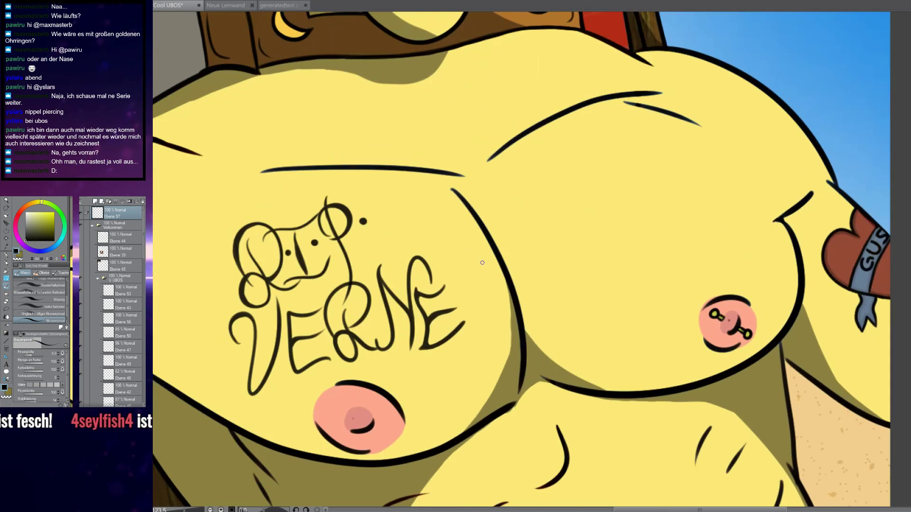
mouse_move(477, 260)
mouse_down()
mouse_move(448, 238)
mouse_move(477, 238)
mouse_move(514, 205)
mouse_move(561, 232)
mouse_move(567, 276)
mouse_move(557, 308)
mouse_move(521, 333)
mouse_move(482, 297)
mouse_move(474, 265)
mouse_up()
scroll(522, 280, down, 10)
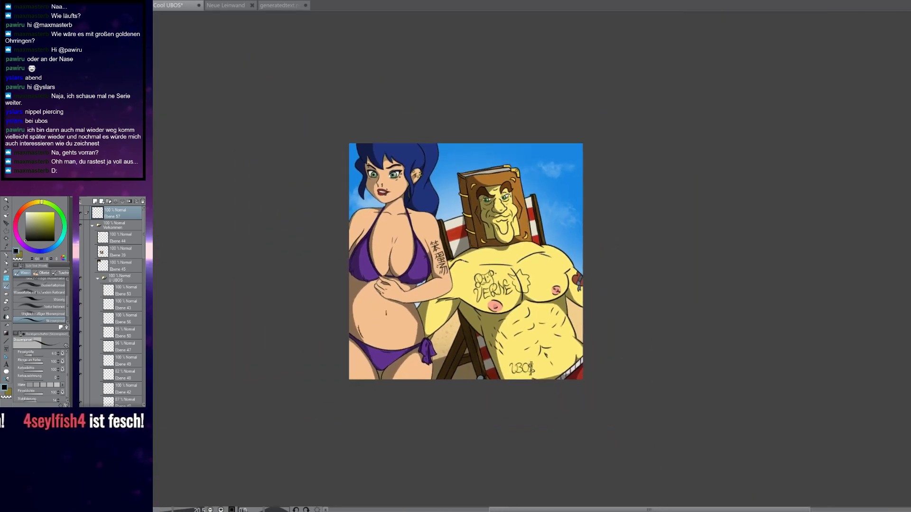
scroll(520, 277, up, 6)
key(ctrl+z)
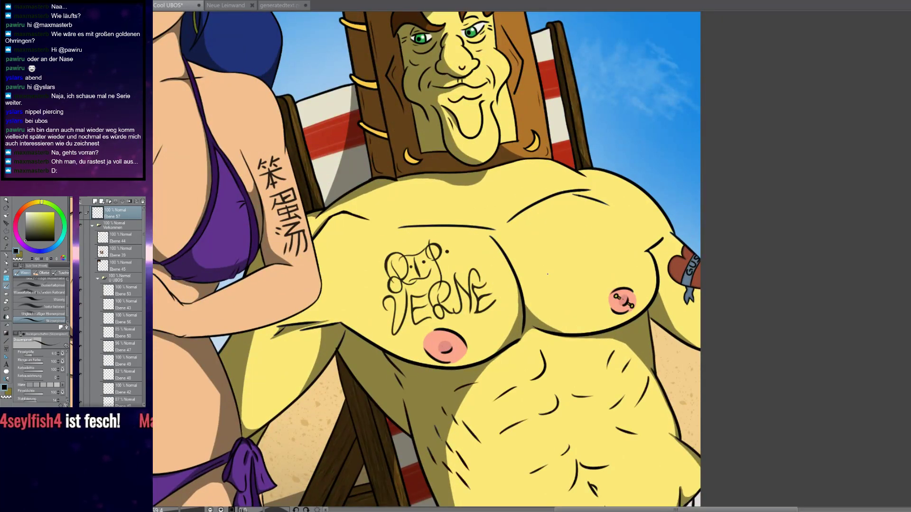
Try a cluster of tiny fine black hairs on the man's pec above the pierced nipple, and undo them
scroll(549, 274, down, 5)
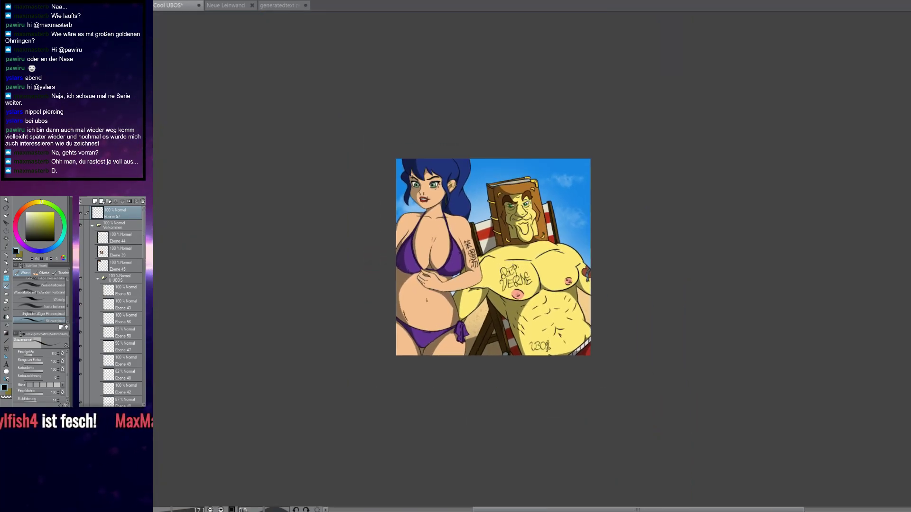
scroll(551, 268, up, 5)
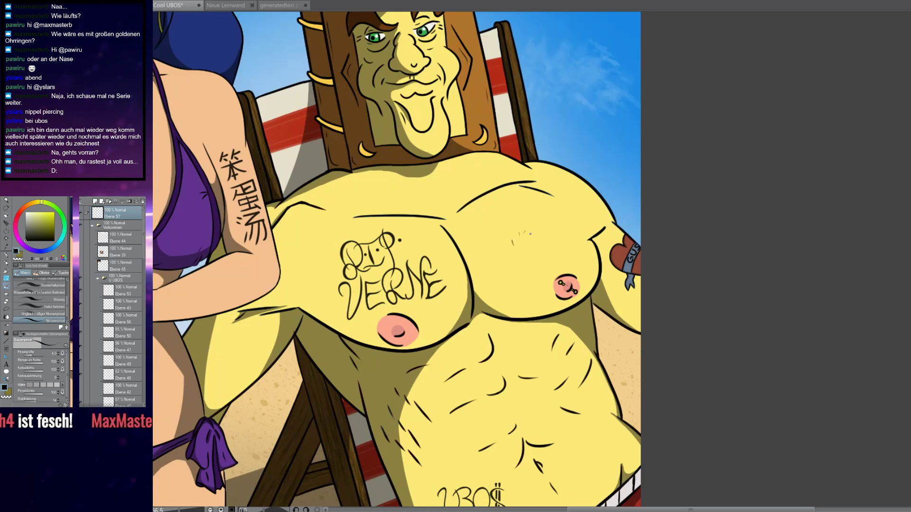
drag(547, 240, 545, 246)
drag(541, 248, 525, 250)
drag(519, 250, 519, 268)
click(511, 260)
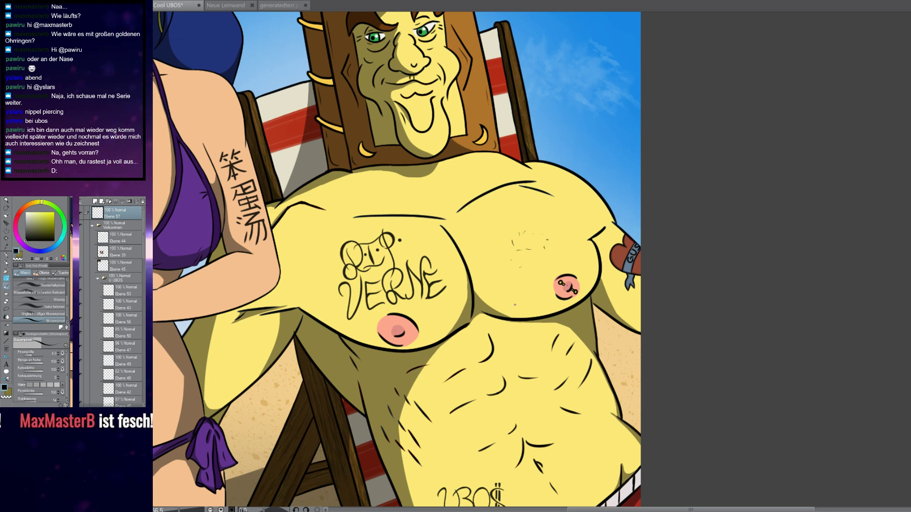
scroll(443, 301, up, 3)
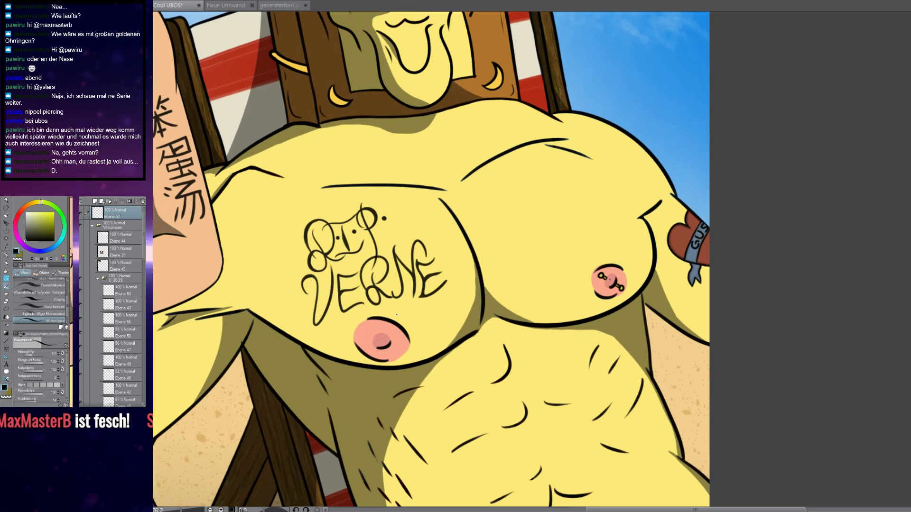
Choose dark brown as the drawing colour, try a large round mole on the woman's tattooed-arm shoulder, and undo it
drag(444, 300, 657, 379)
drag(18, 212, 27, 205)
click(46, 220)
drag(191, 141, 361, 236)
scroll(465, 285, up, 5)
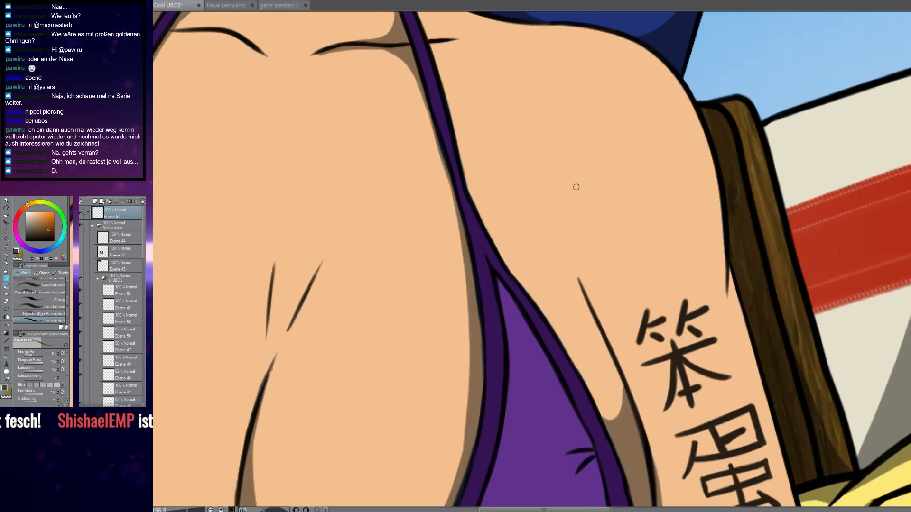
mouse_move(576, 187)
mouse_down()
mouse_move(584, 179)
mouse_move(573, 181)
mouse_move(576, 174)
mouse_up()
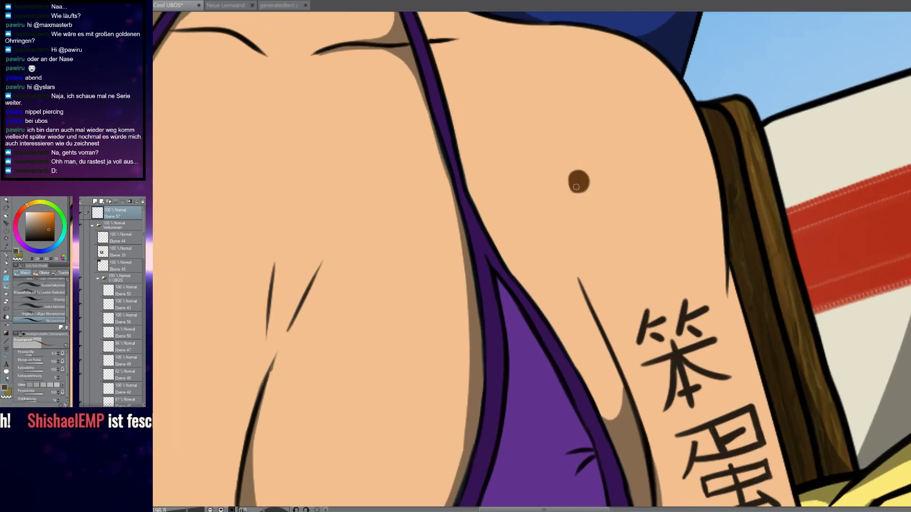
scroll(601, 203, down, 8)
scroll(593, 207, up, 4)
key(ctrl+z)
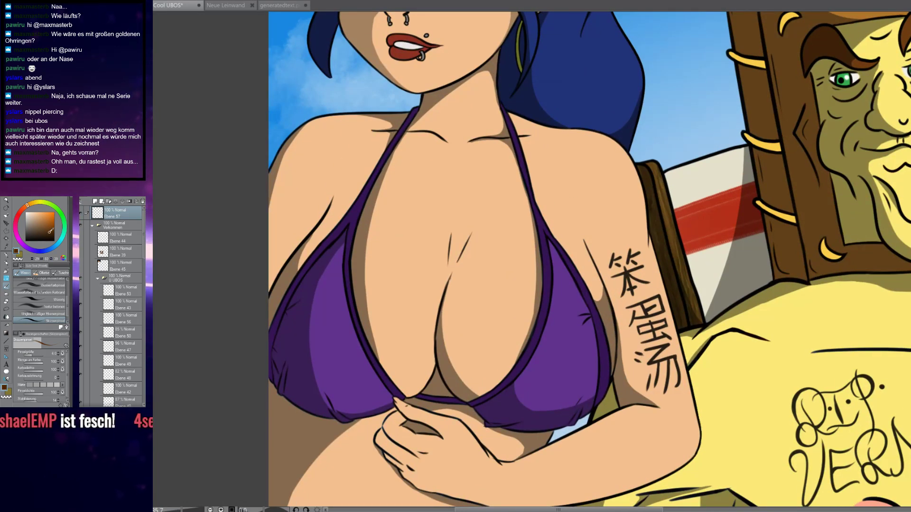
Paint a small dark brown mole on the woman's shoulder above the character tattoo
scroll(588, 216, up, 3)
click(559, 163)
drag(559, 164, 561, 164)
scroll(522, 214, down, 5)
scroll(477, 273, up, 2)
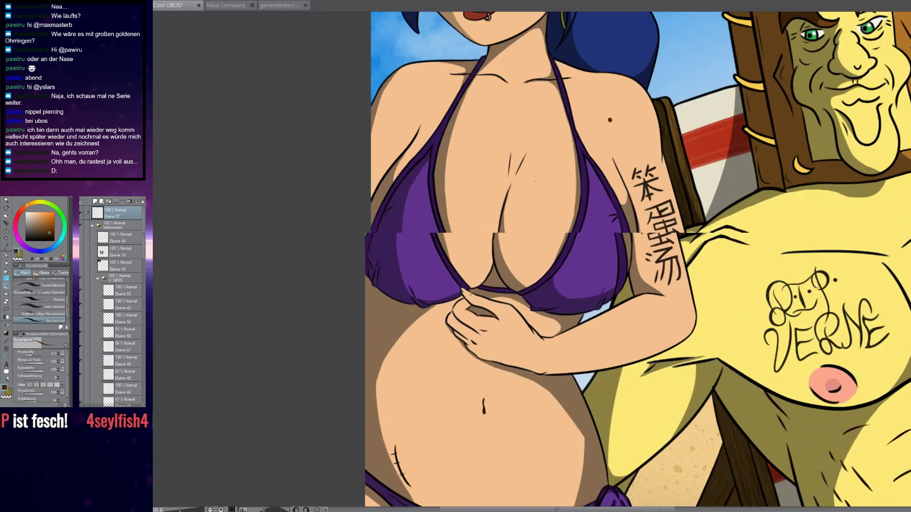
Add small dark brown moles on the woman's belly beside the navel and on her inner thigh below the bikini bottom
scroll(477, 274, up, 4)
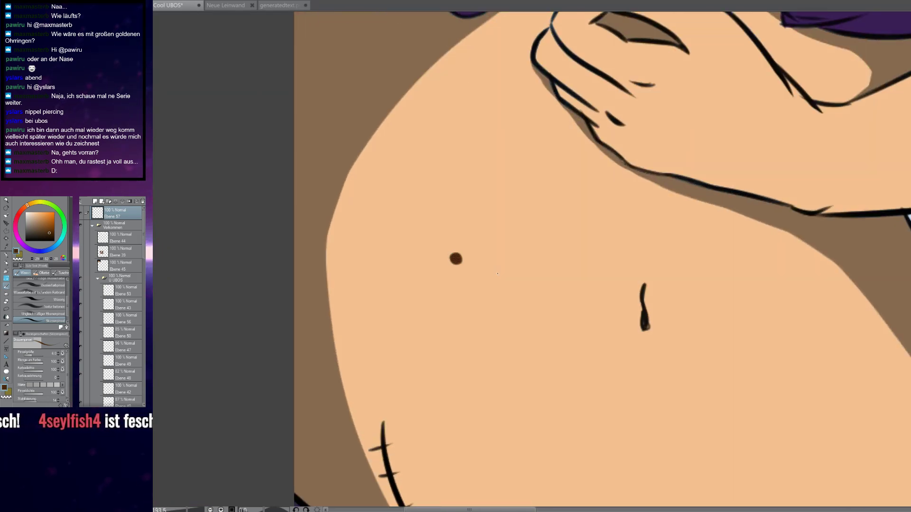
scroll(496, 270, down, 5)
scroll(500, 331, up, 3)
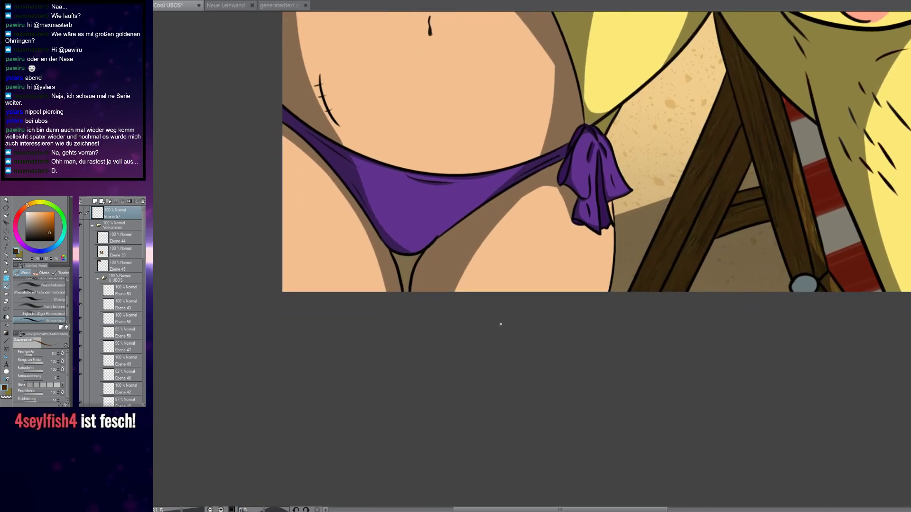
scroll(500, 330, up, 2)
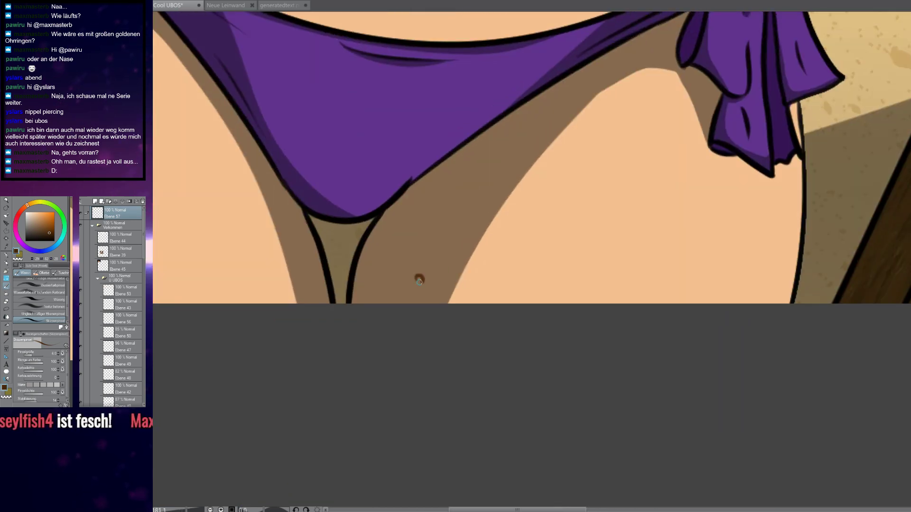
scroll(421, 279, down, 6)
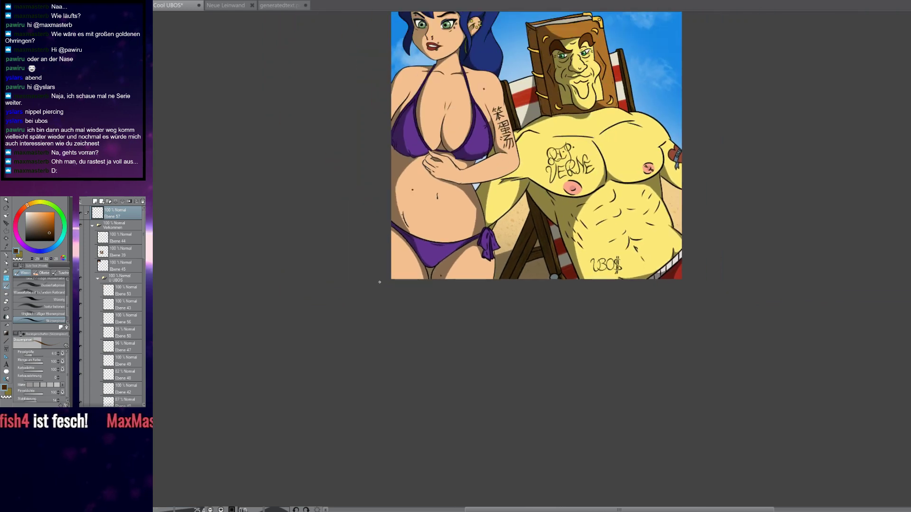
Add small dark brown moles on the woman's upper chest beside the cleavage and on her neck
scroll(464, 264, up, 5)
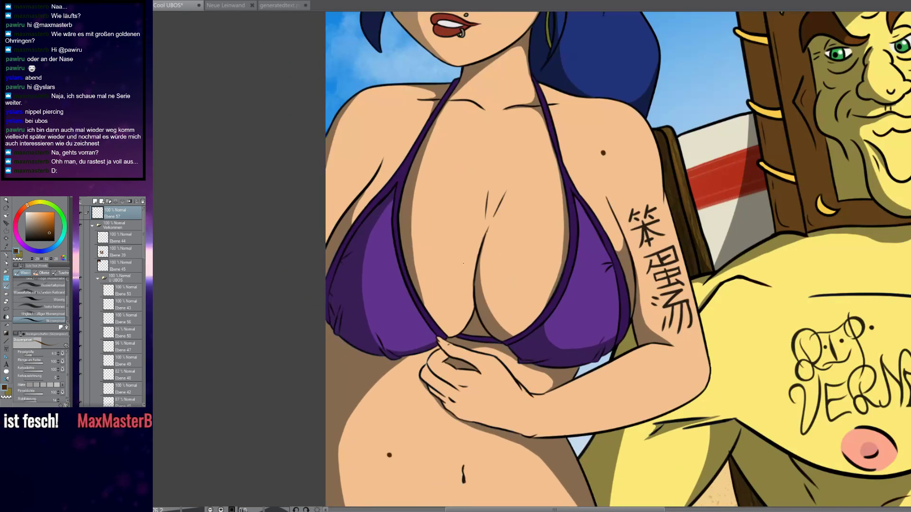
scroll(441, 235, up, 5)
click(430, 227)
scroll(431, 228, down, 10)
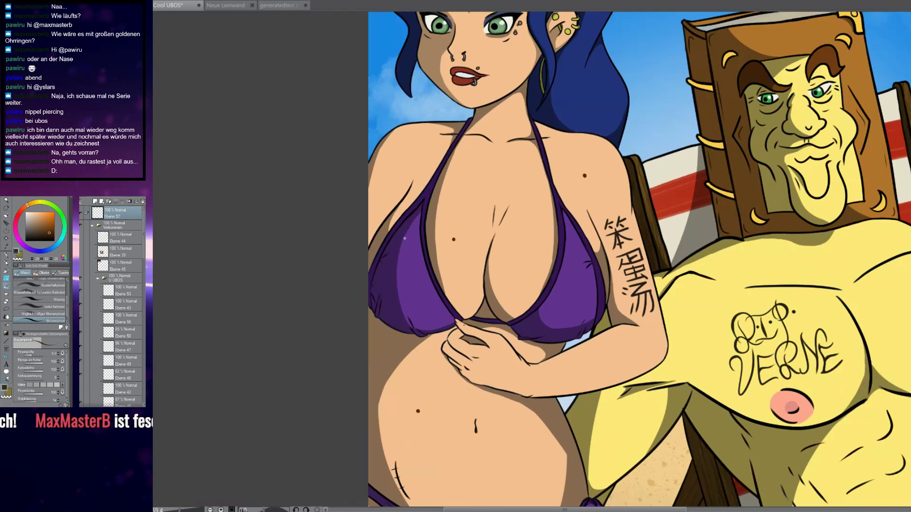
drag(420, 242, 439, 271)
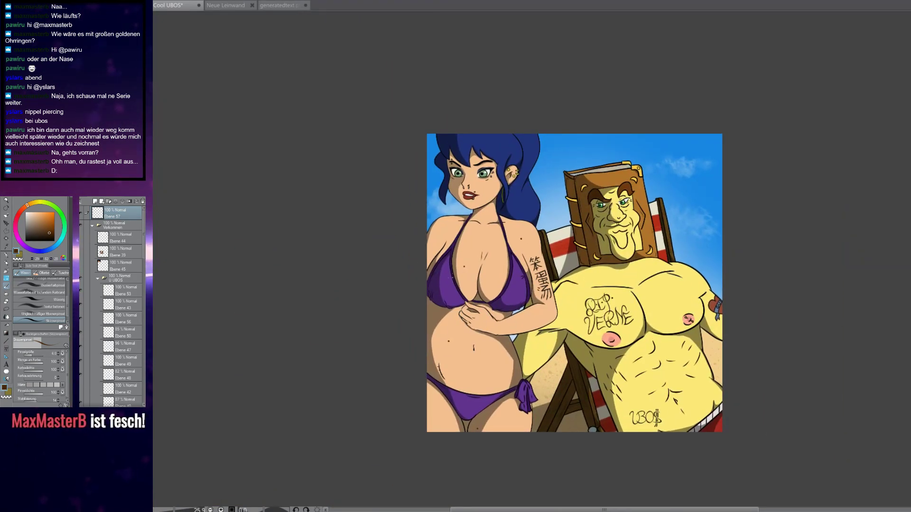
scroll(484, 211, up, 10)
click(540, 216)
scroll(541, 216, down, 11)
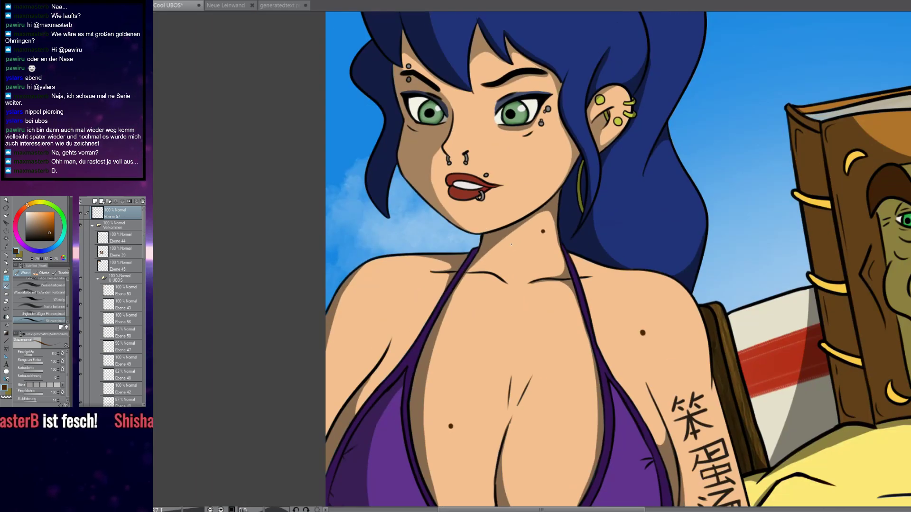
Paint a small dark brown mole at the armpit crease of the woman's untattooed arm
scroll(480, 291, up, 8)
scroll(480, 291, up, 3)
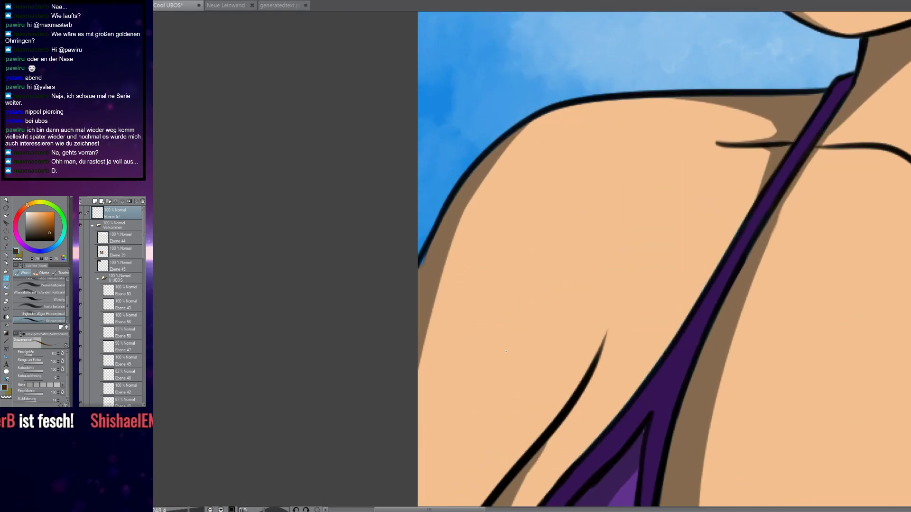
drag(562, 305, 566, 295)
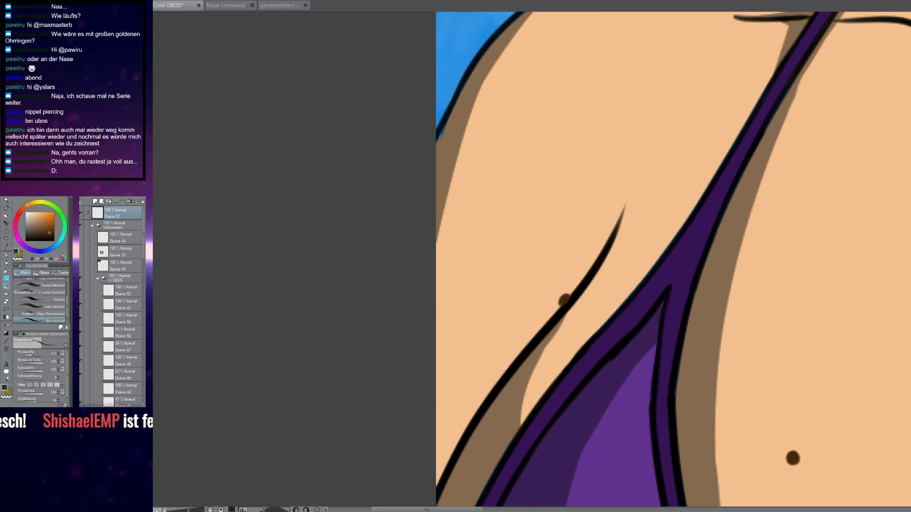
scroll(567, 282, down, 10)
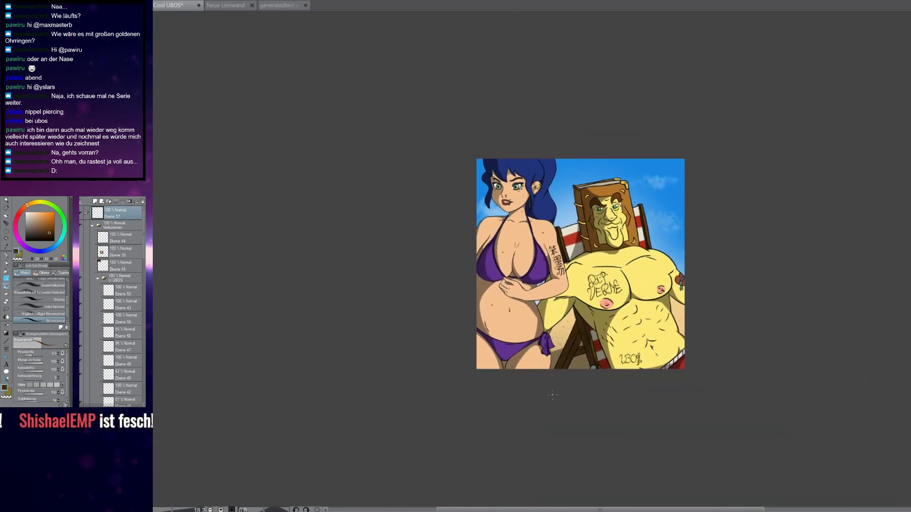
Add a small dark brown mole on the woman's cheek between the eye piercings and the jawline
drag(645, 320, 563, 285)
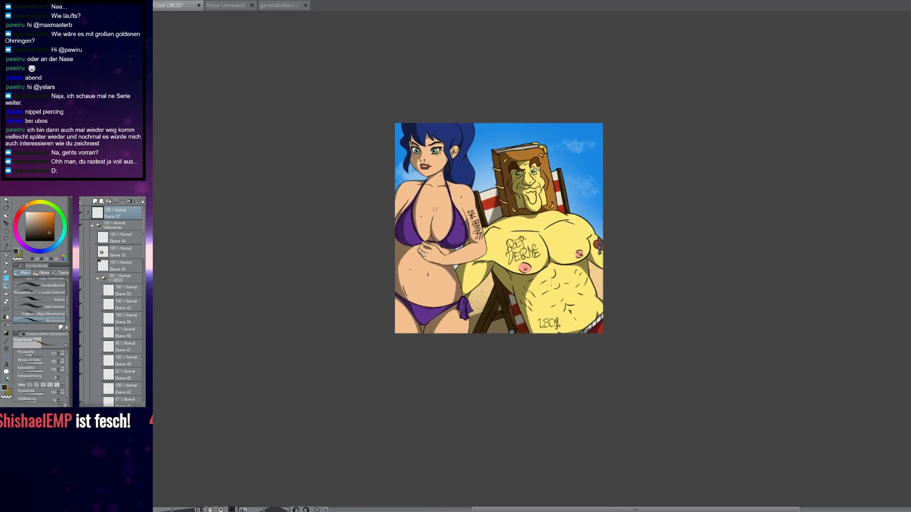
scroll(564, 253, up, 2)
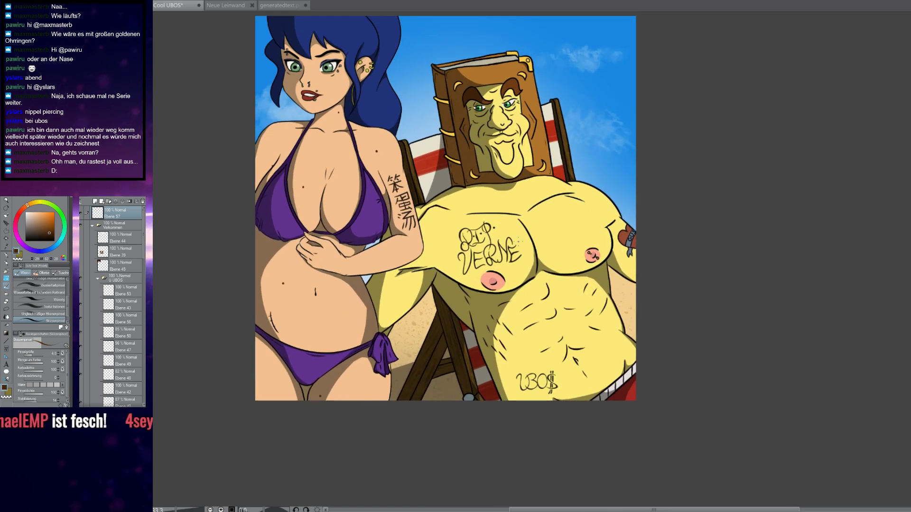
drag(515, 240, 602, 309)
scroll(527, 312, up, 5)
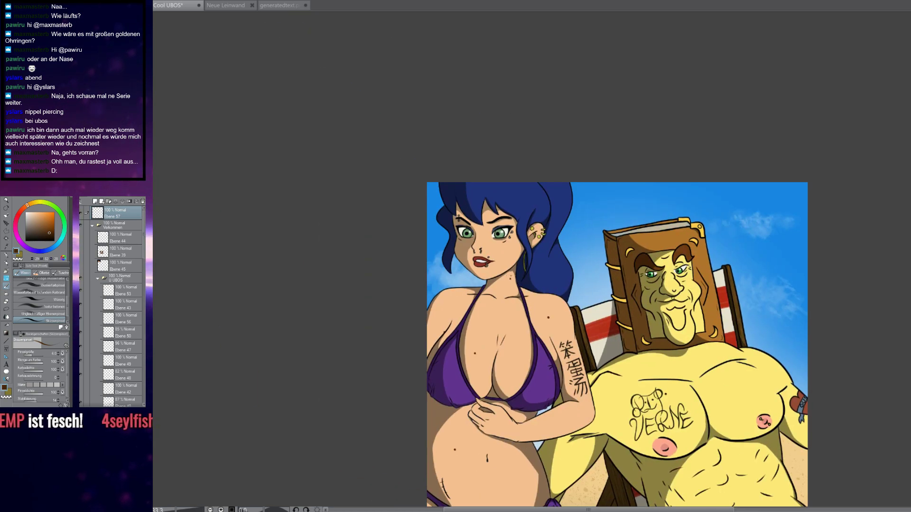
drag(496, 158, 528, 230)
scroll(528, 230, up, 2)
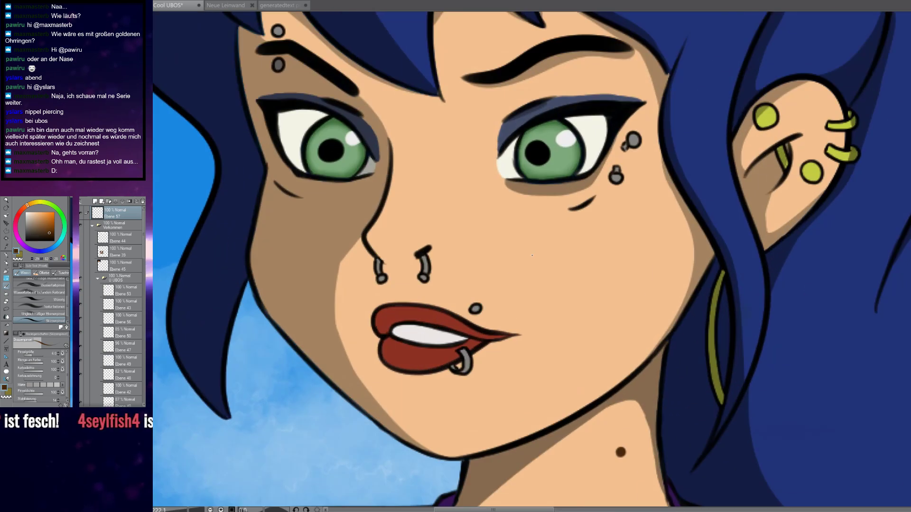
scroll(527, 230, down, 5)
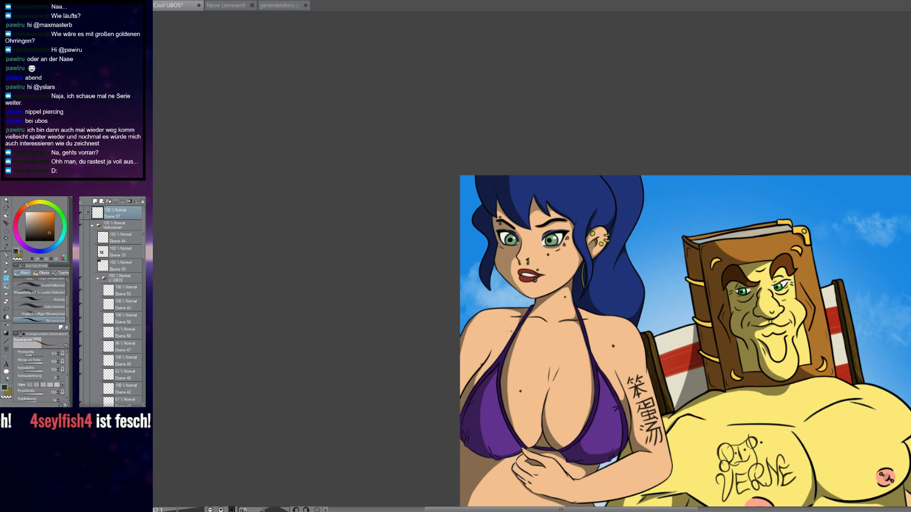
scroll(686, 279, up, 4)
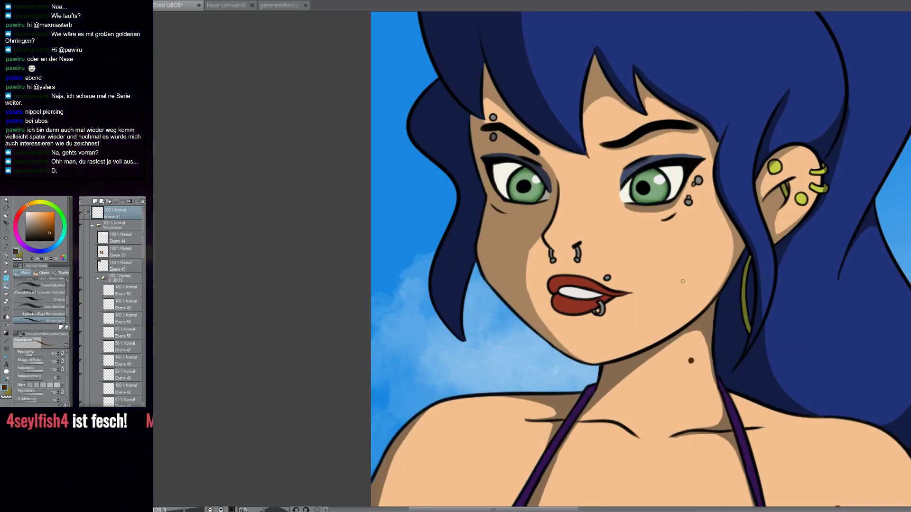
scroll(688, 279, down, 5)
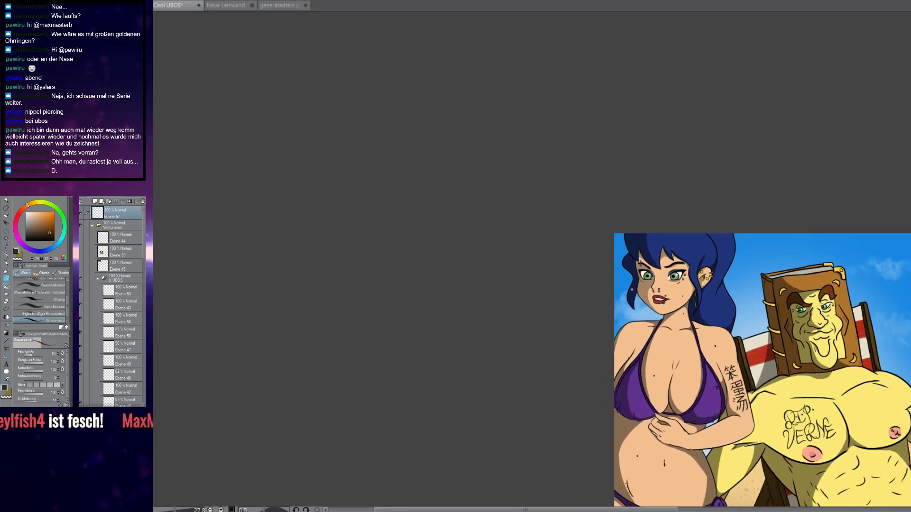
scroll(632, 290, up, 5)
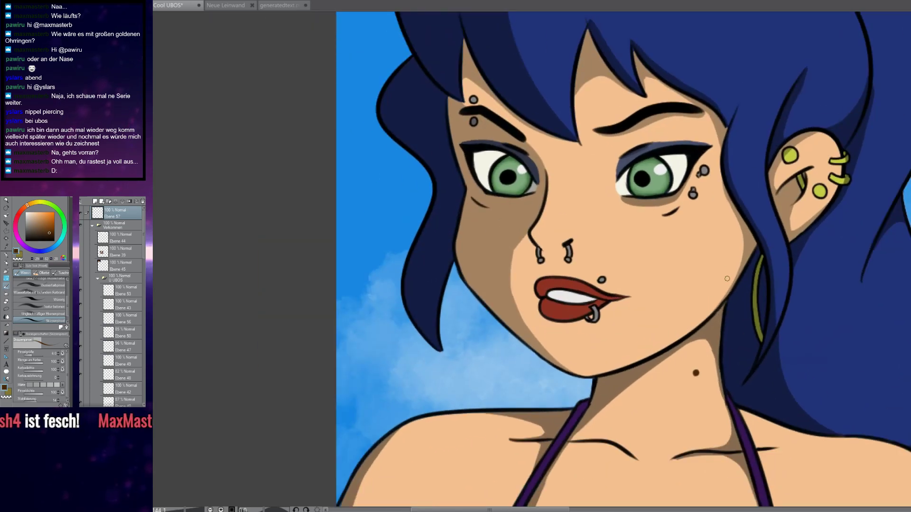
scroll(714, 236, down, 3)
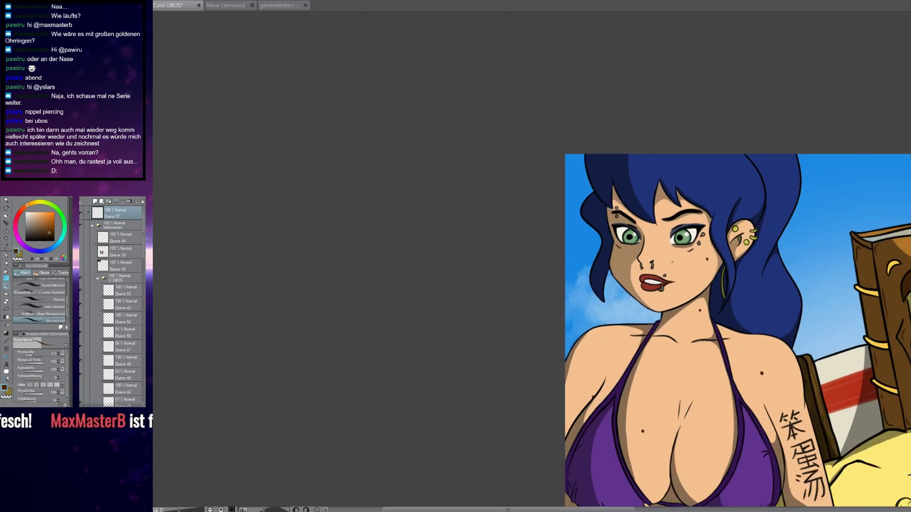
Save the illustration and review the whole picture with both characters at several magnifications
scroll(711, 297, down, 2)
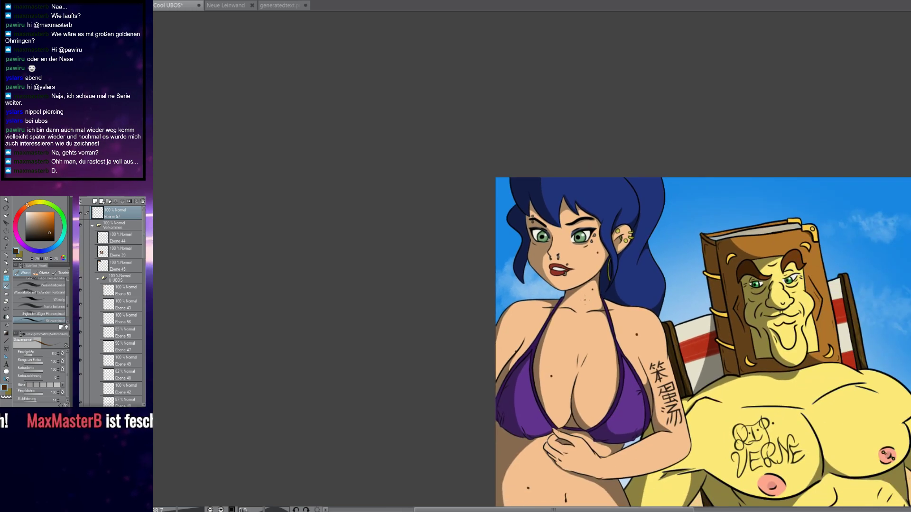
scroll(566, 276, down, 1)
scroll(565, 294, down, 3)
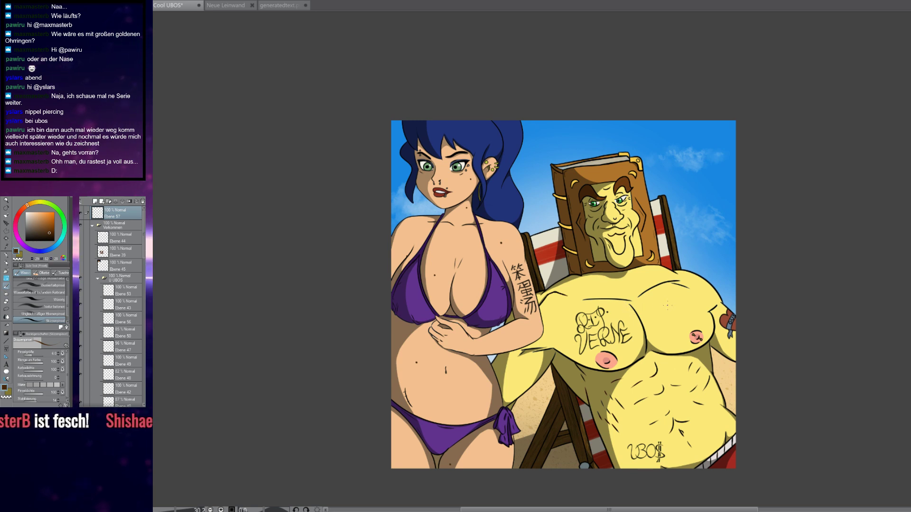
scroll(660, 319, down, 3)
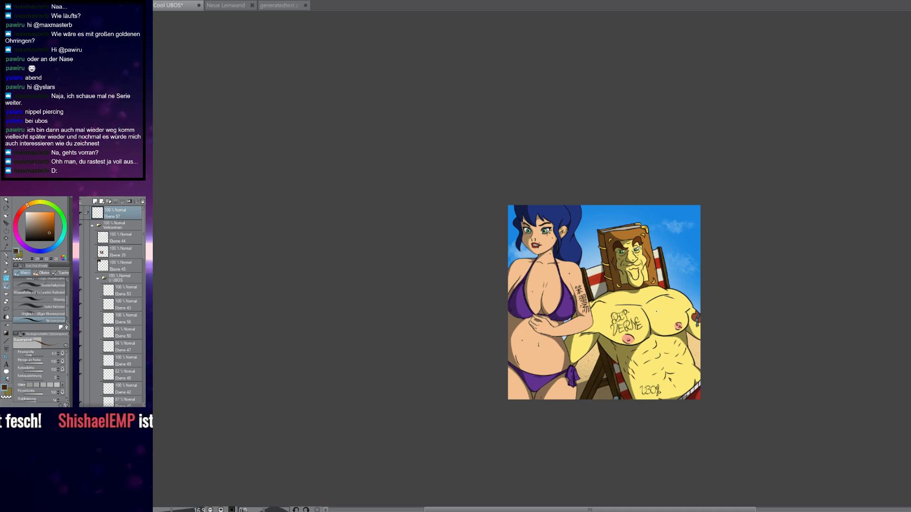
scroll(656, 312, up, 1)
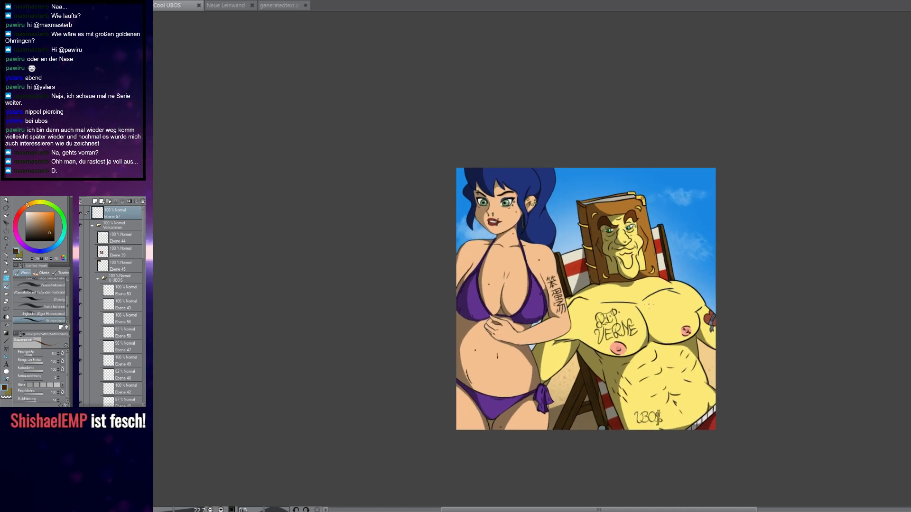
scroll(625, 300, up, 1)
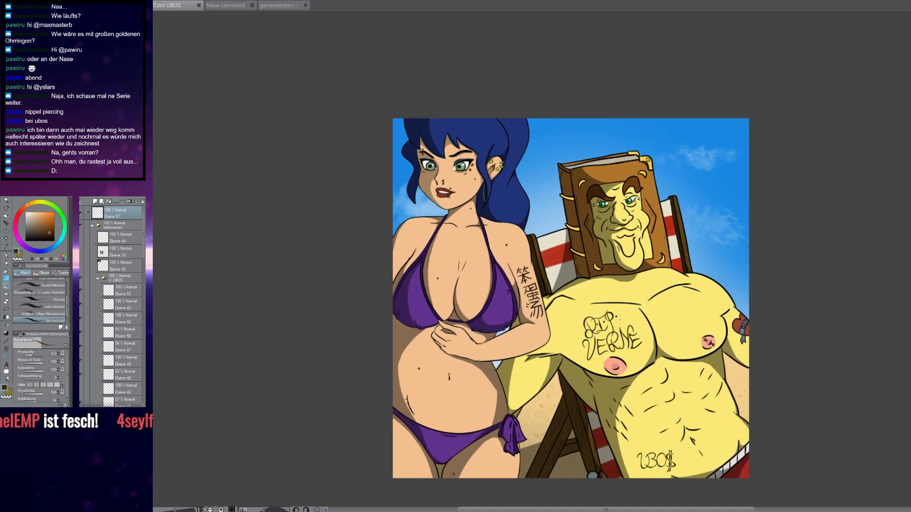
drag(669, 288, 662, 254)
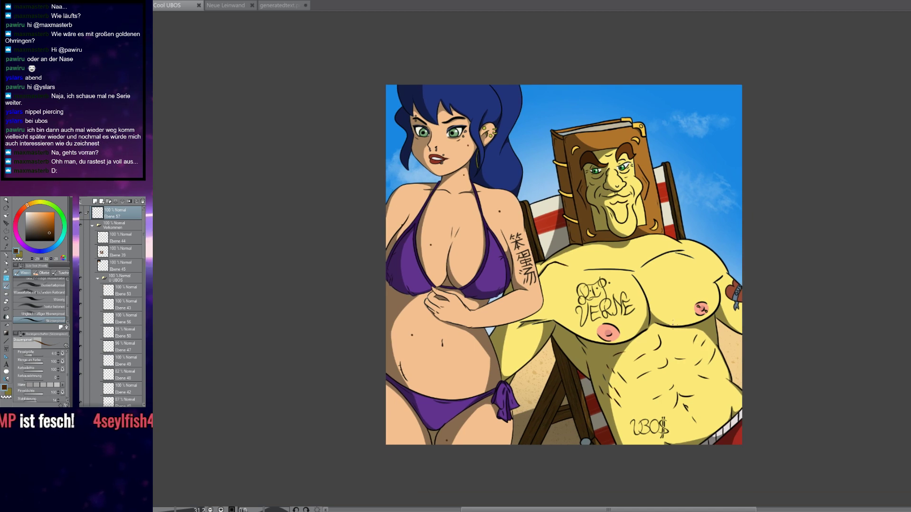
scroll(655, 303, up, 2)
scroll(546, 254, up, 1)
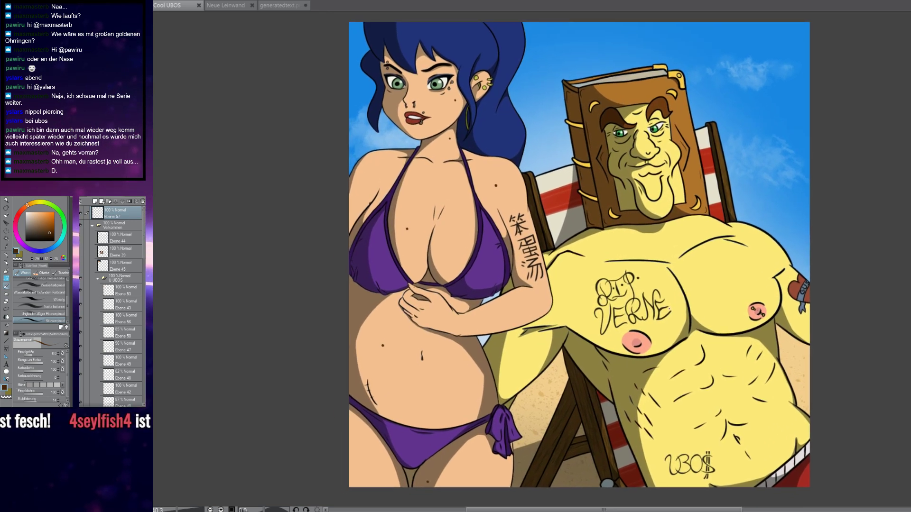
drag(675, 317, 678, 313)
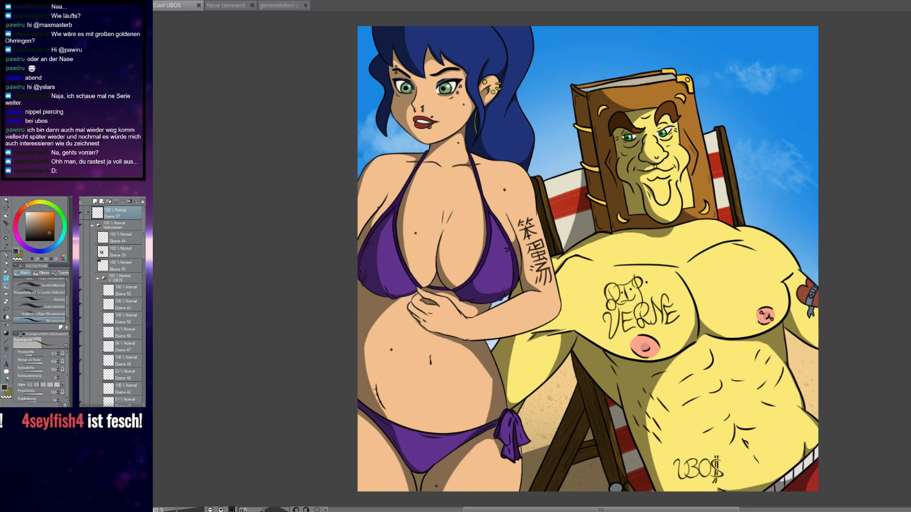
Add a new empty raster layer at the top of the layer stack
click(96, 201)
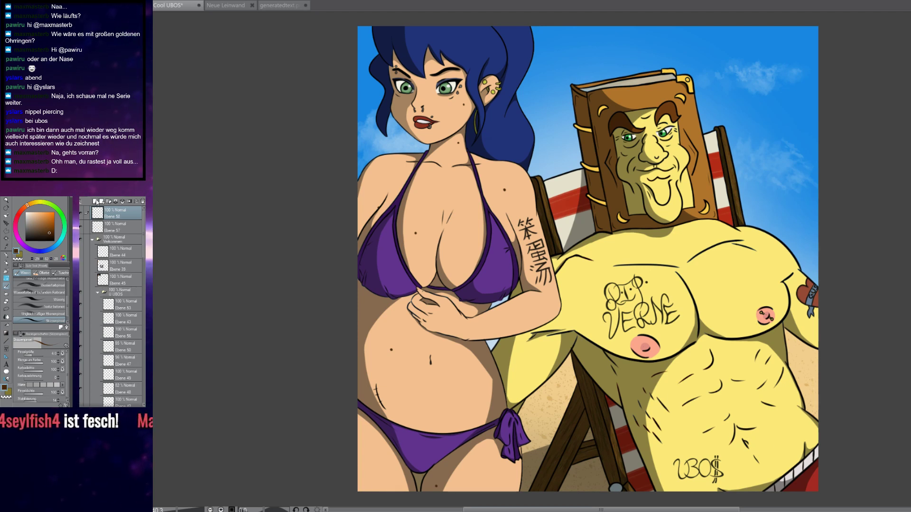
drag(798, 69, 736, 162)
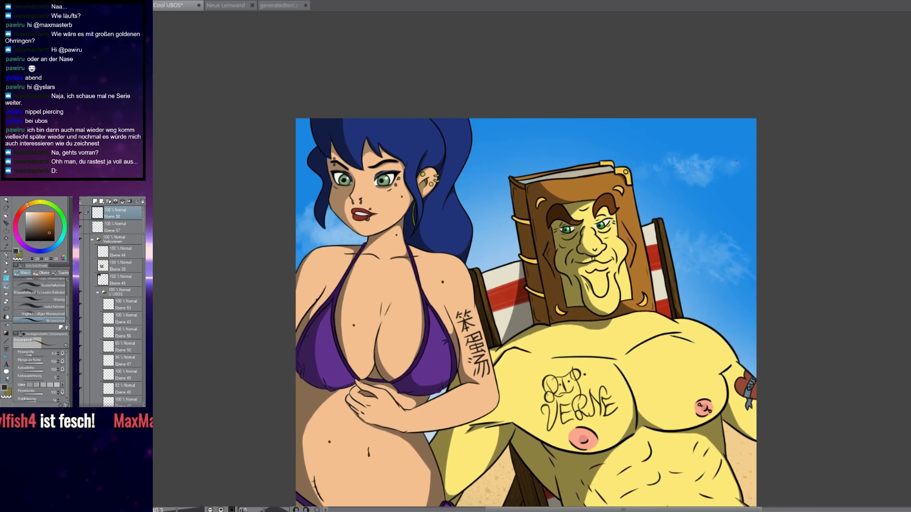
drag(590, 237, 633, 148)
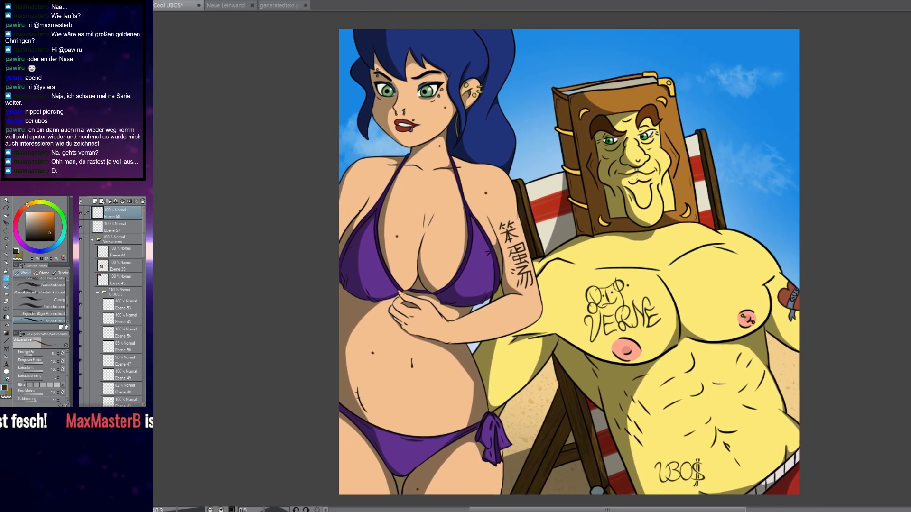